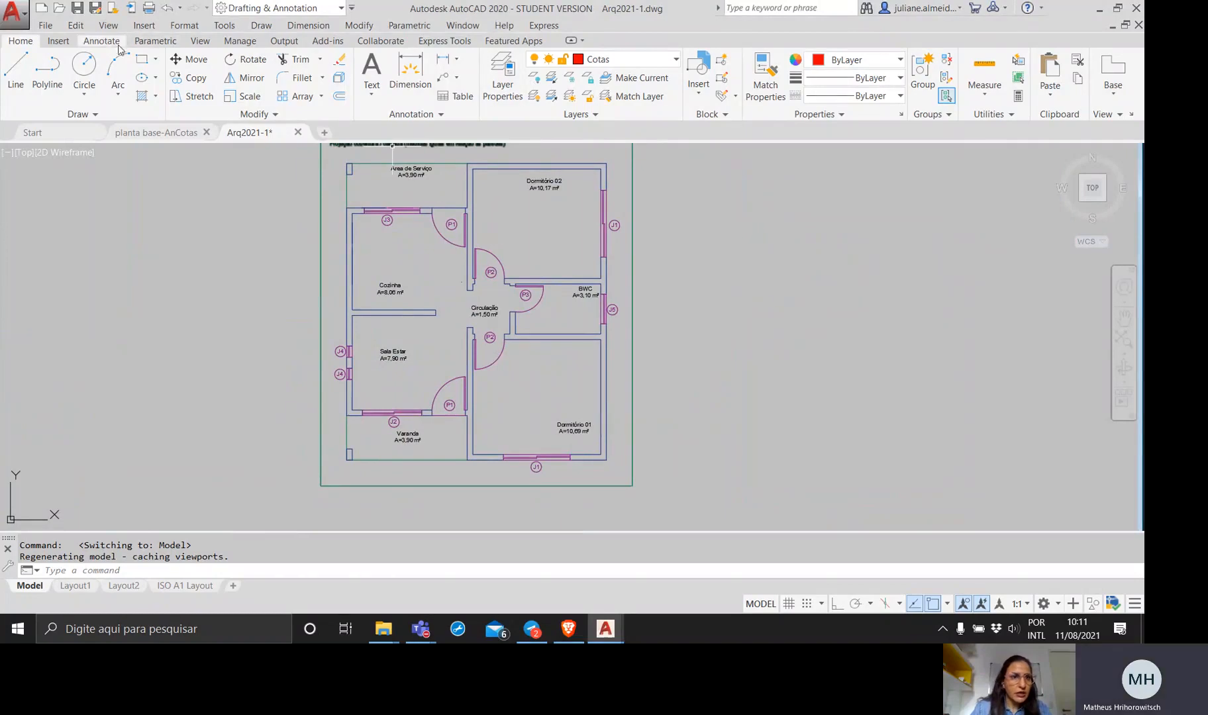
Review the previews of the CotasArq, Cotas2, Standard, ISO-25 and Annotative styles in the Dimension Style Manager.
click(101, 41)
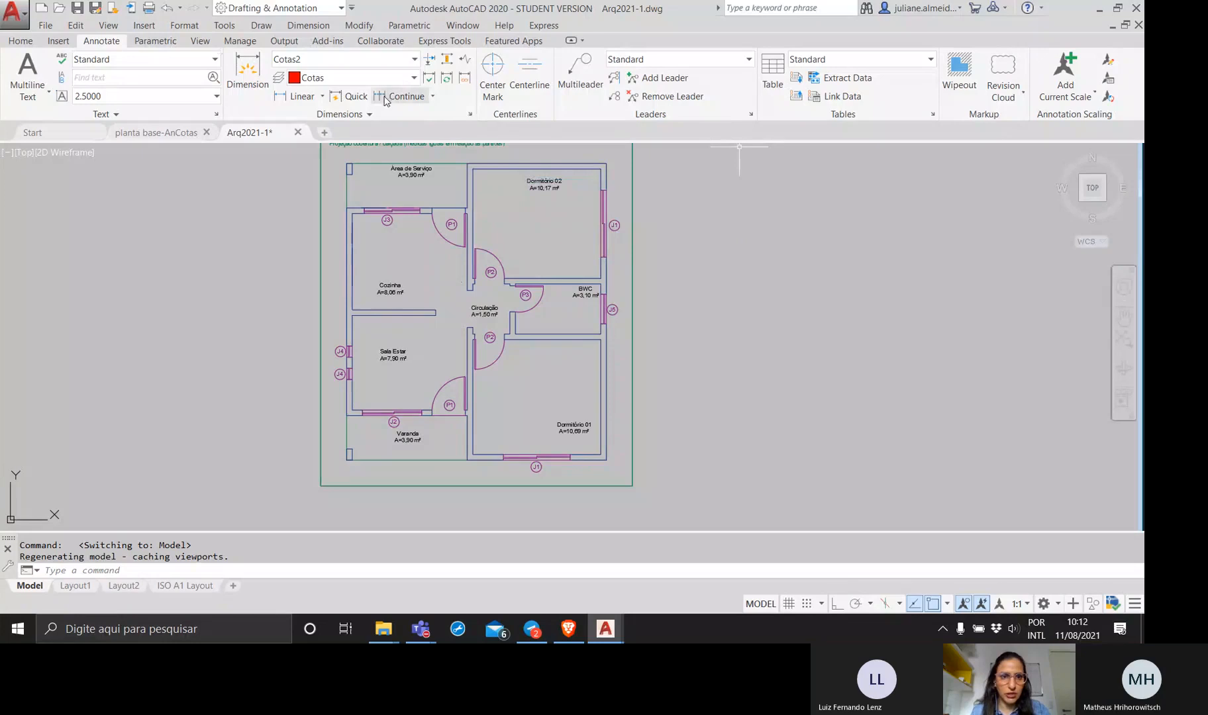
click(471, 115)
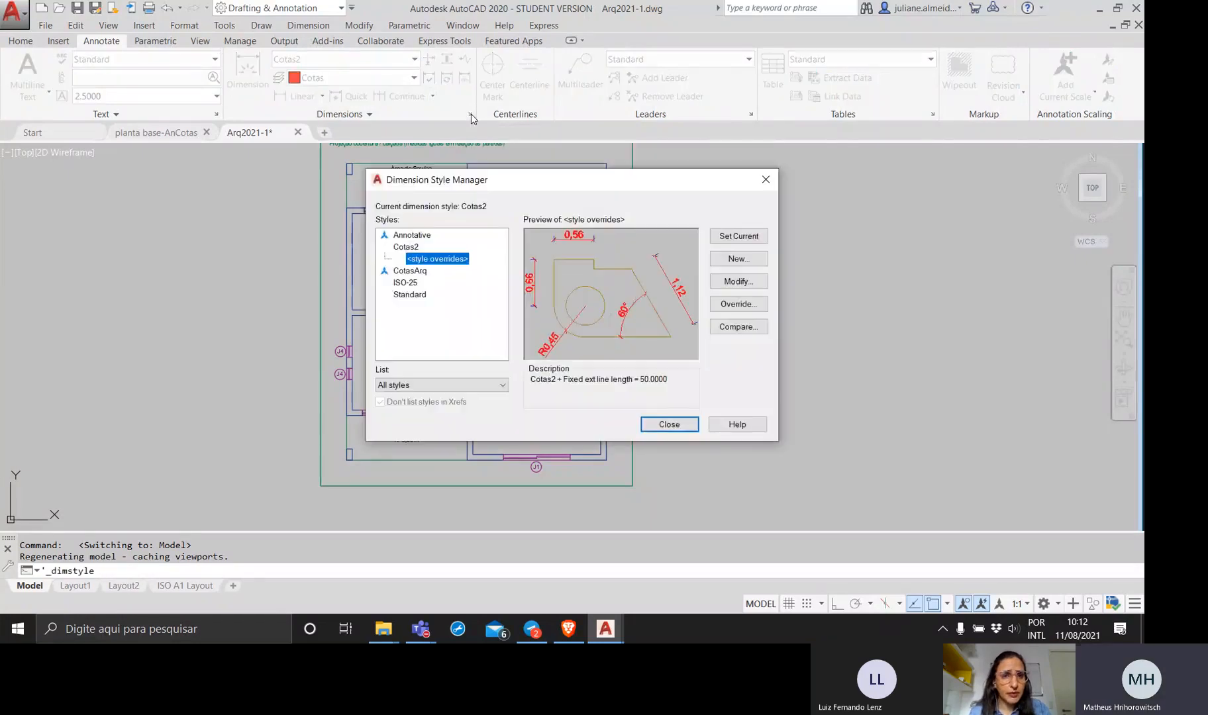
click(764, 180)
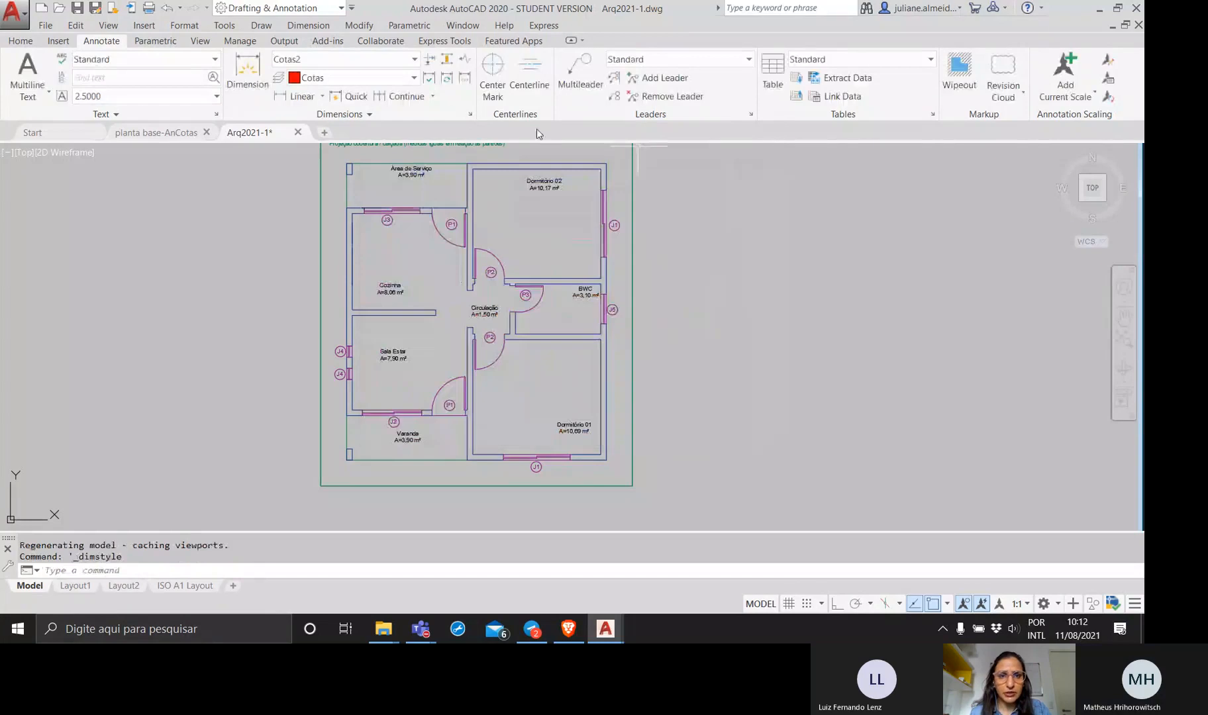
click(470, 116)
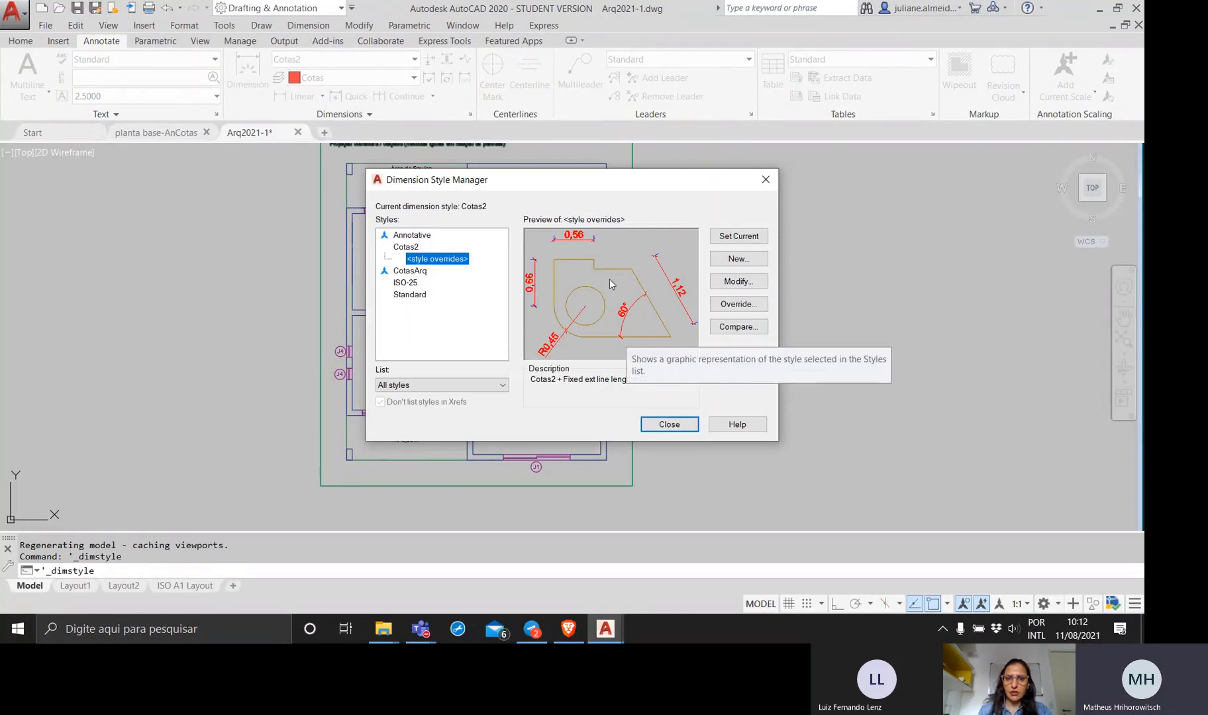
click(410, 271)
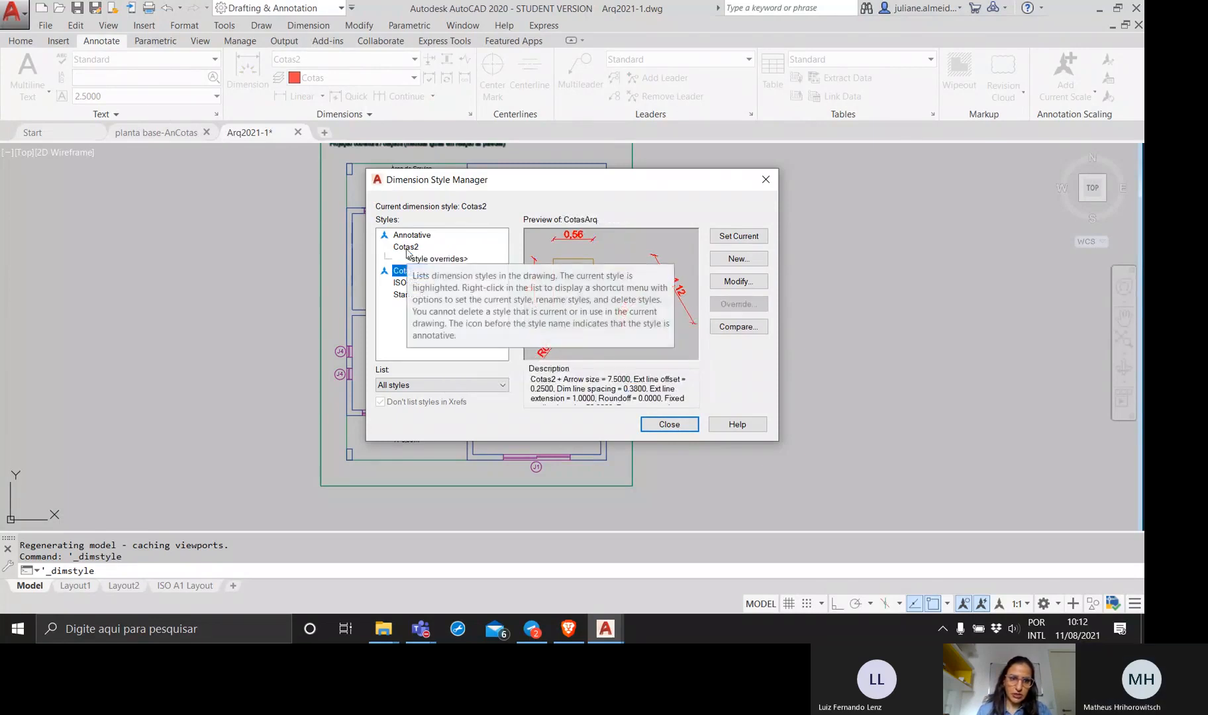
click(407, 249)
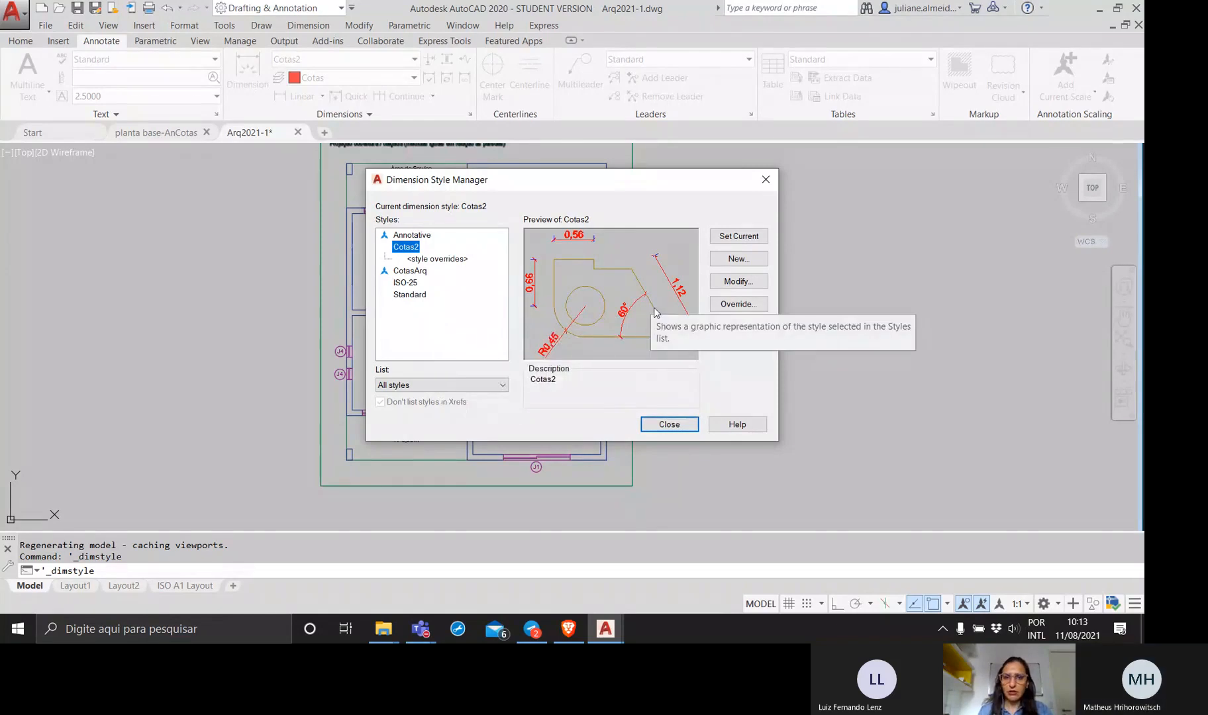
click(423, 296)
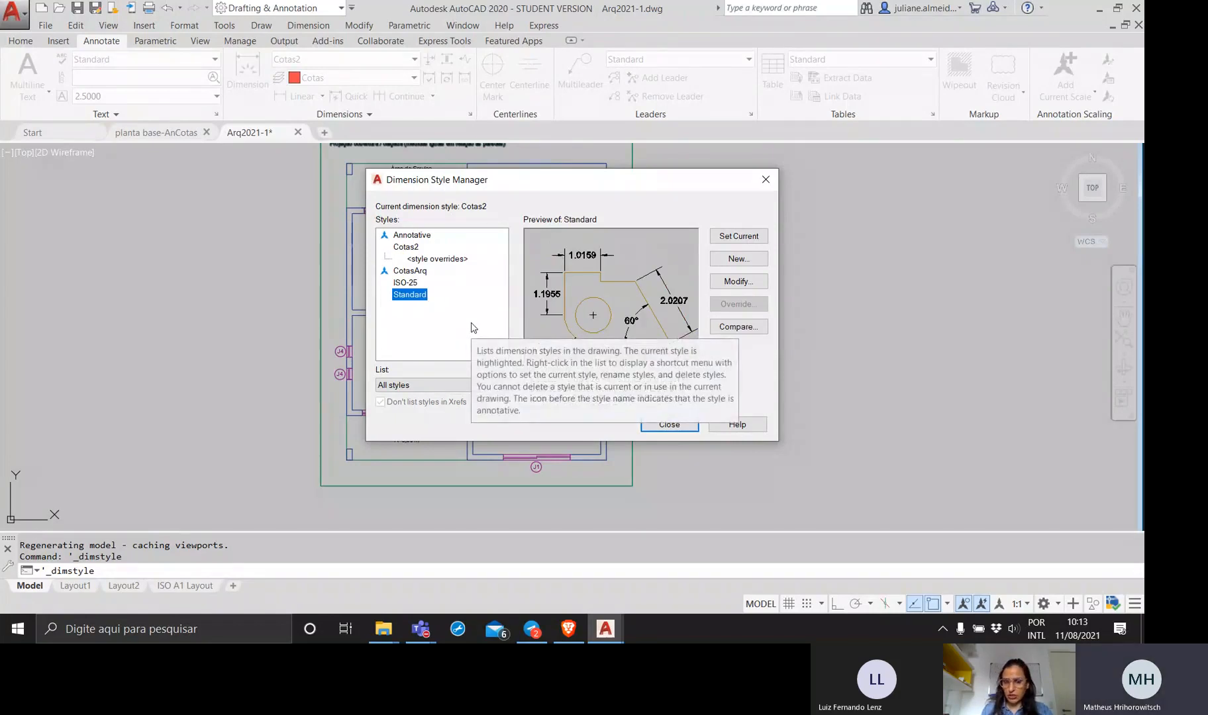
click(406, 283)
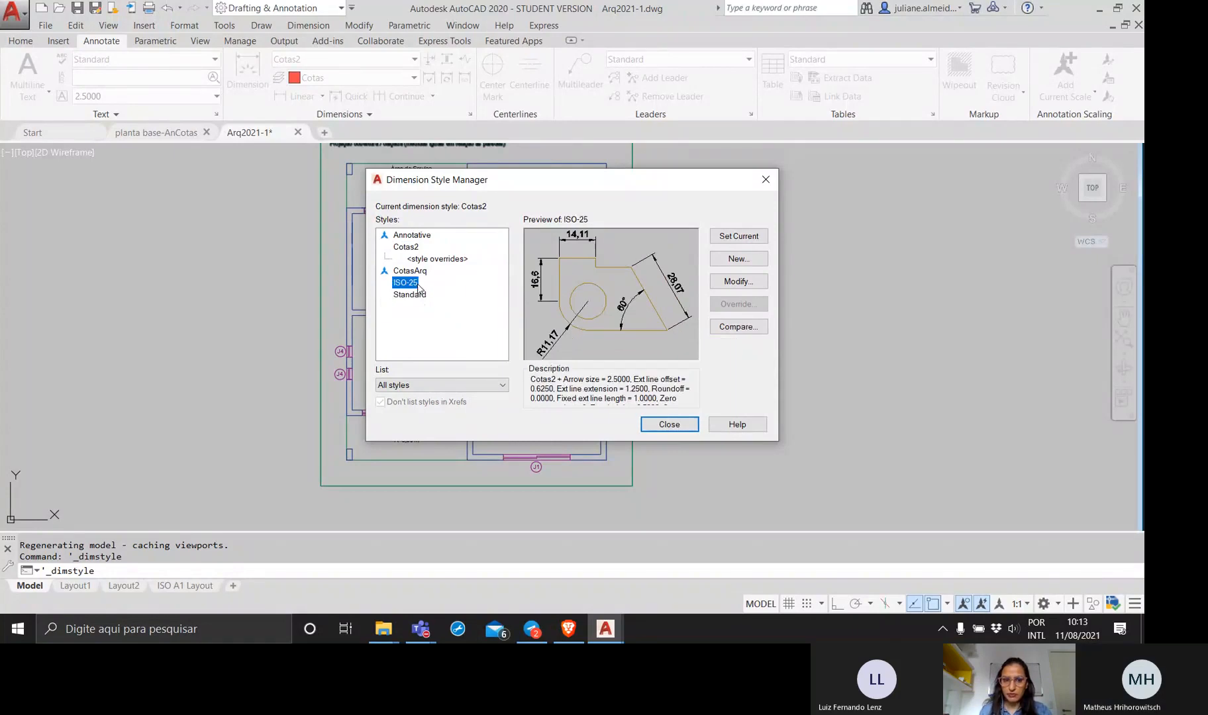
click(402, 240)
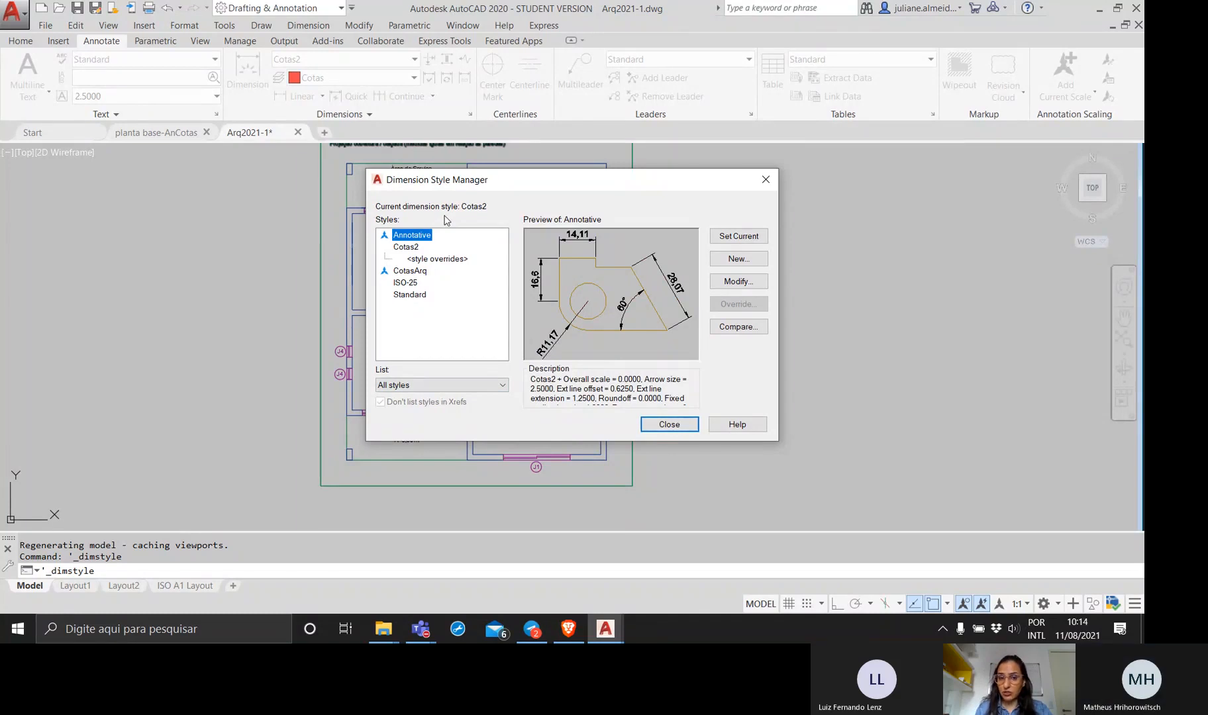
click(412, 270)
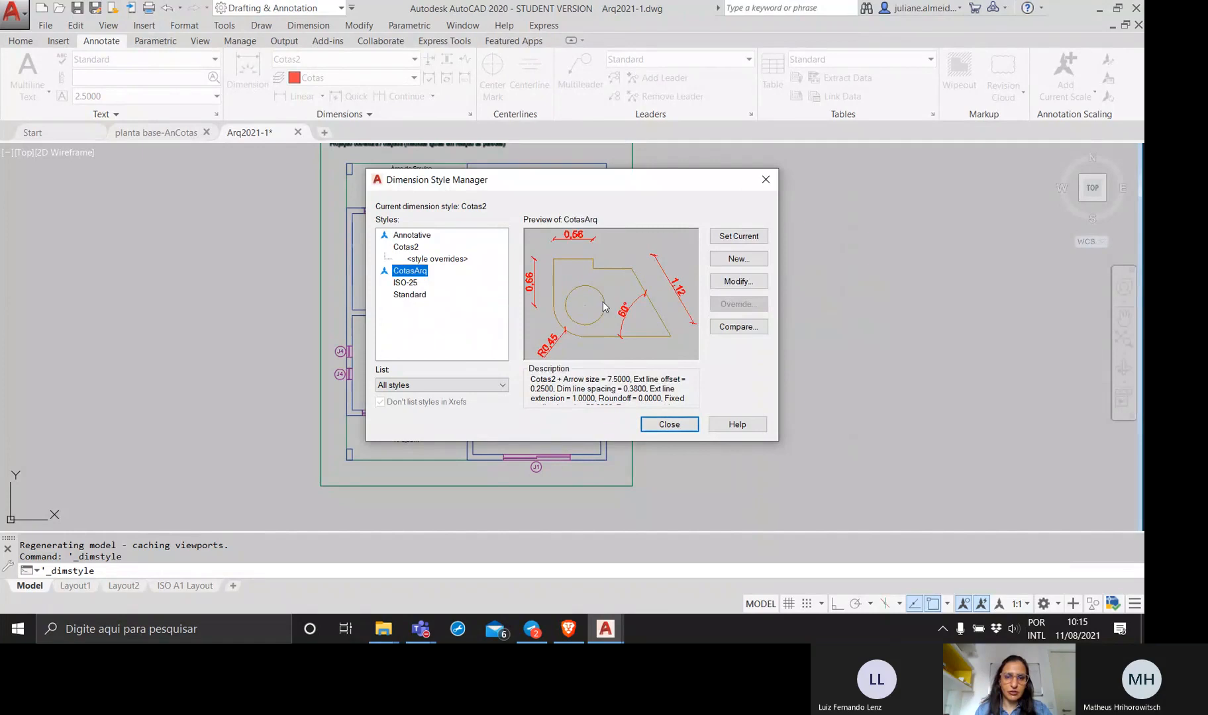
click(399, 251)
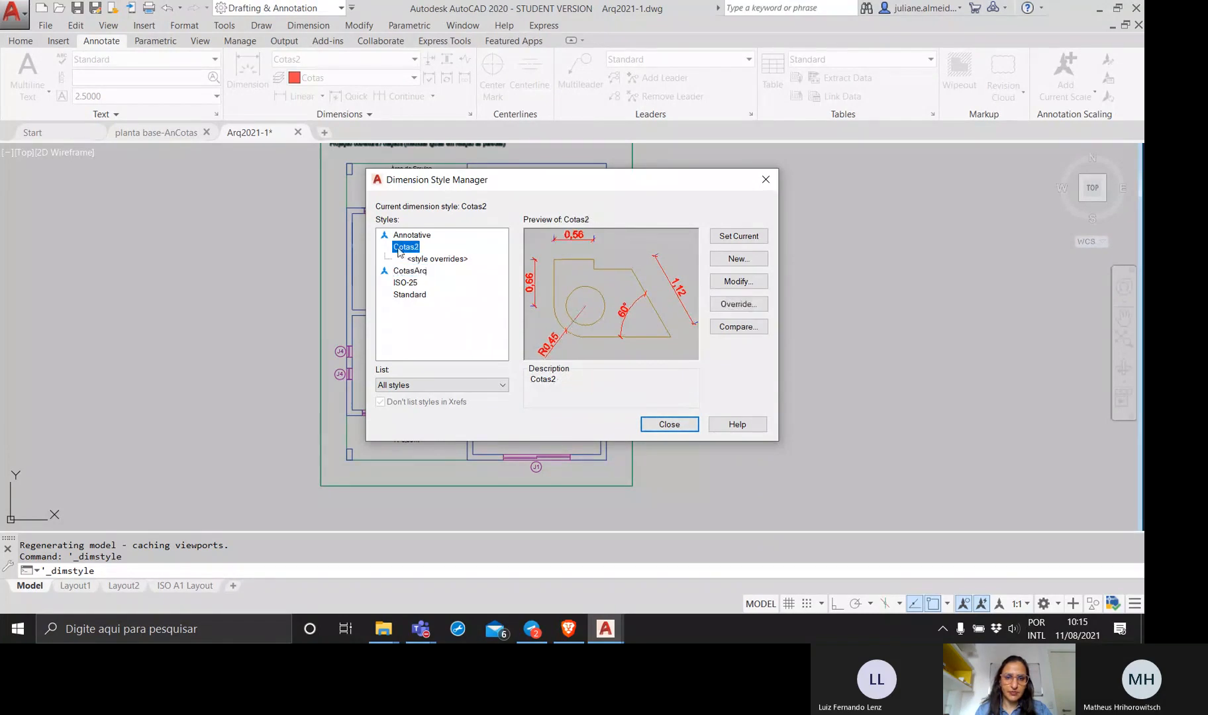
Inspect the CotasArq dimension style's primary units, especially the measurement scale factor, and leave the style dialogs without making changes.
click(422, 271)
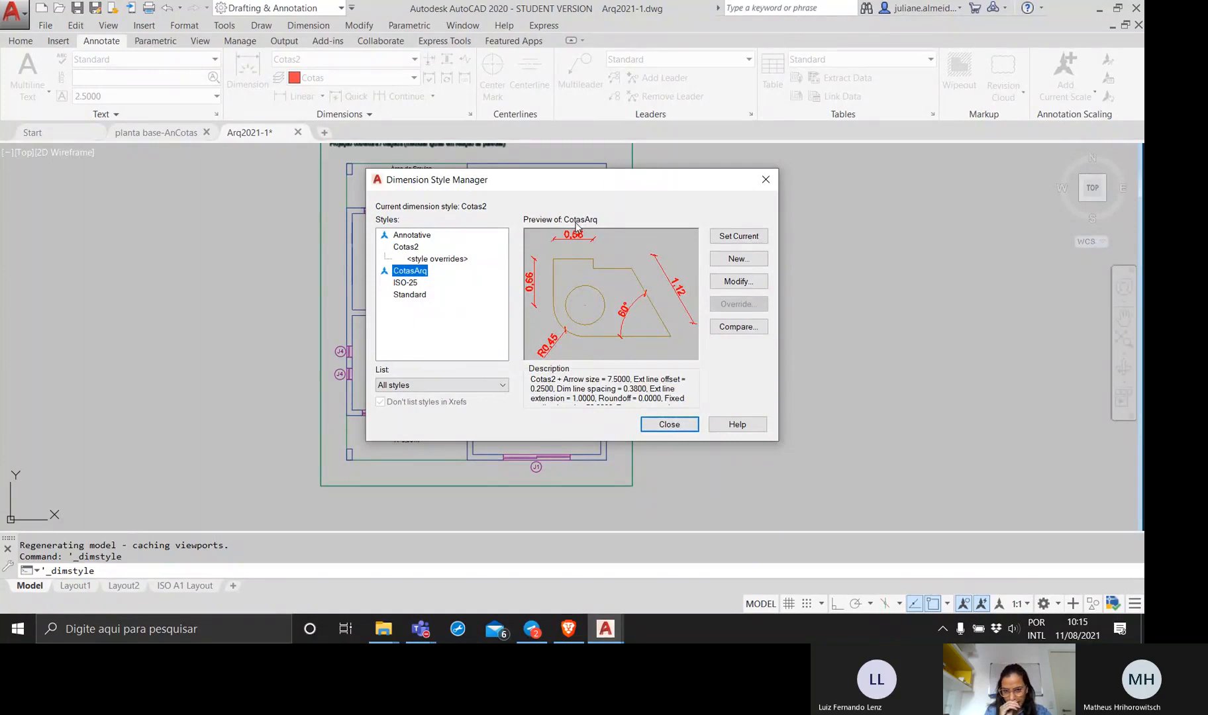
click(737, 283)
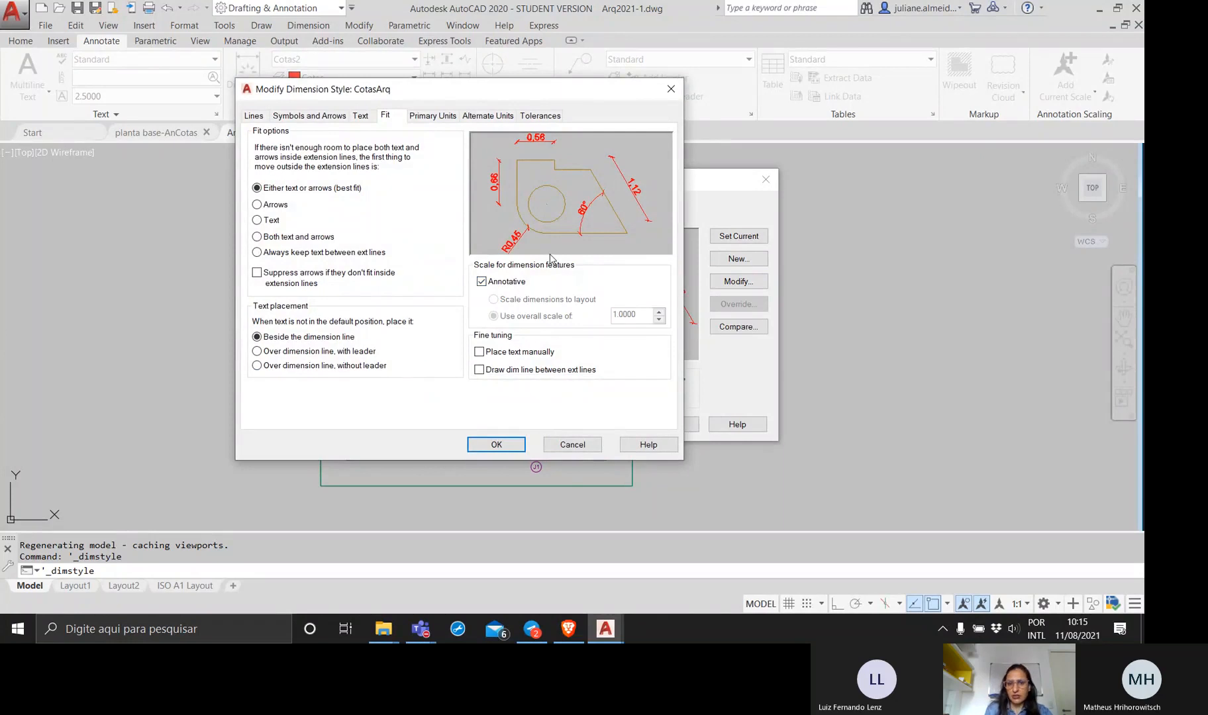
click(424, 117)
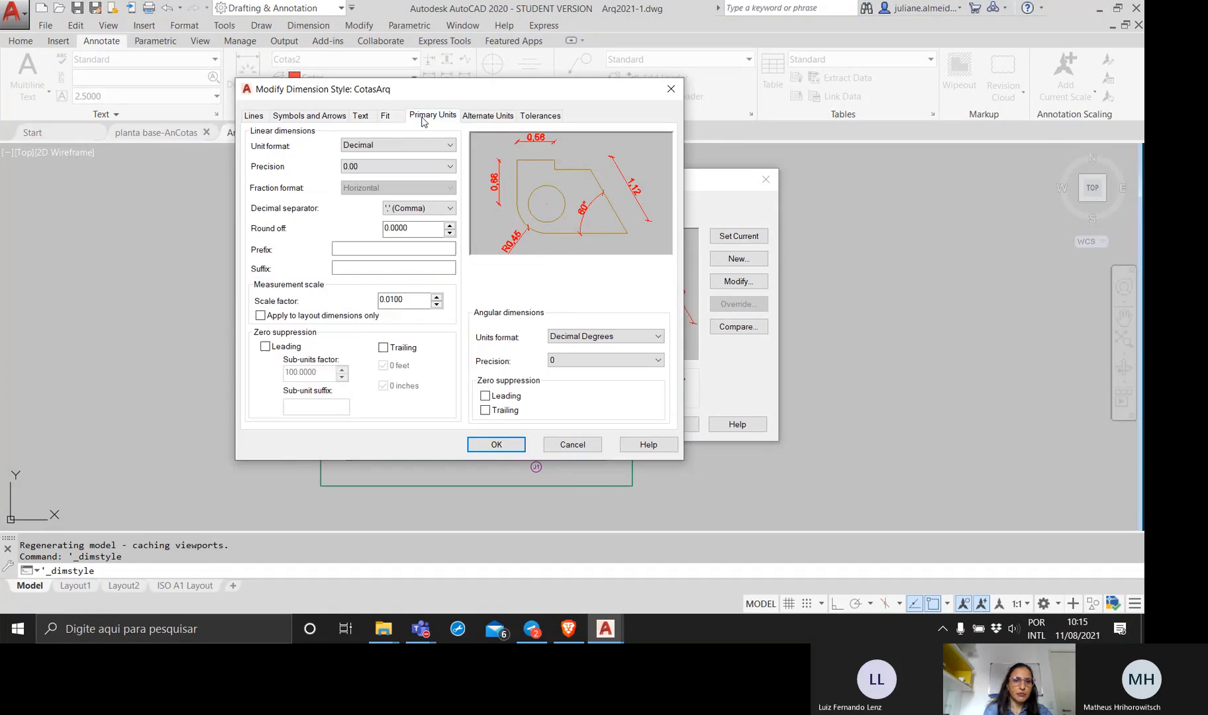
click(409, 298)
drag(410, 303, 383, 303)
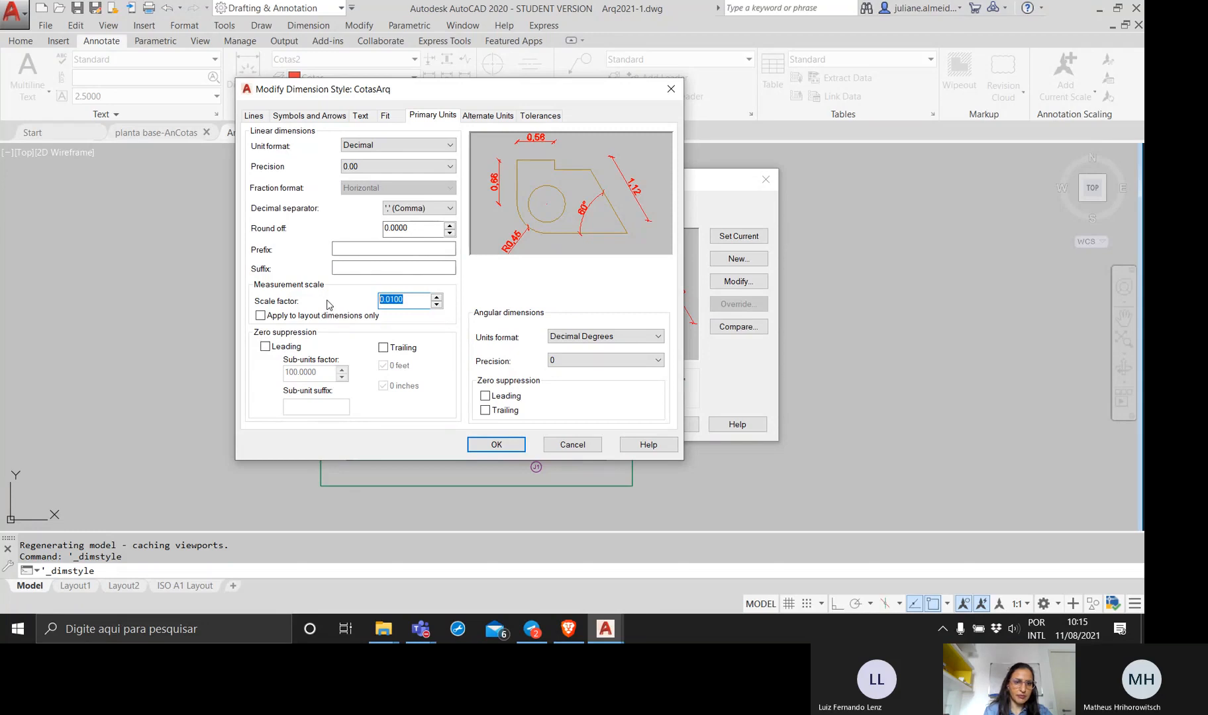
drag(413, 299, 384, 296)
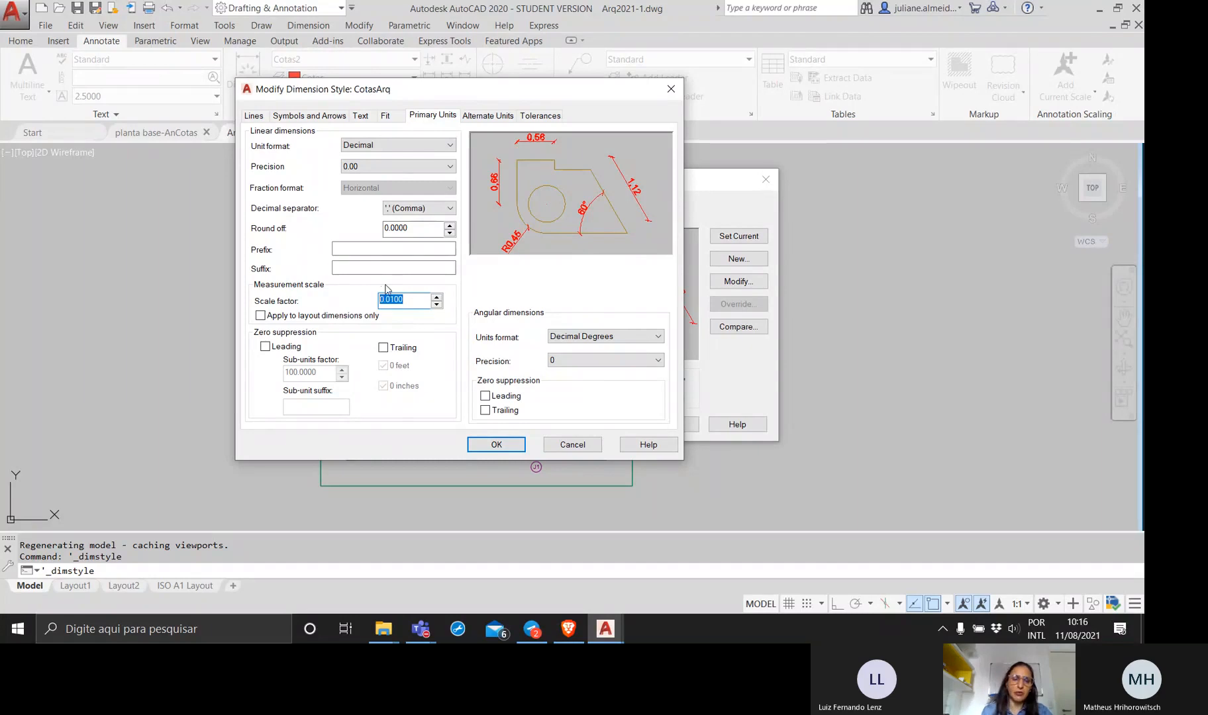
click(399, 300)
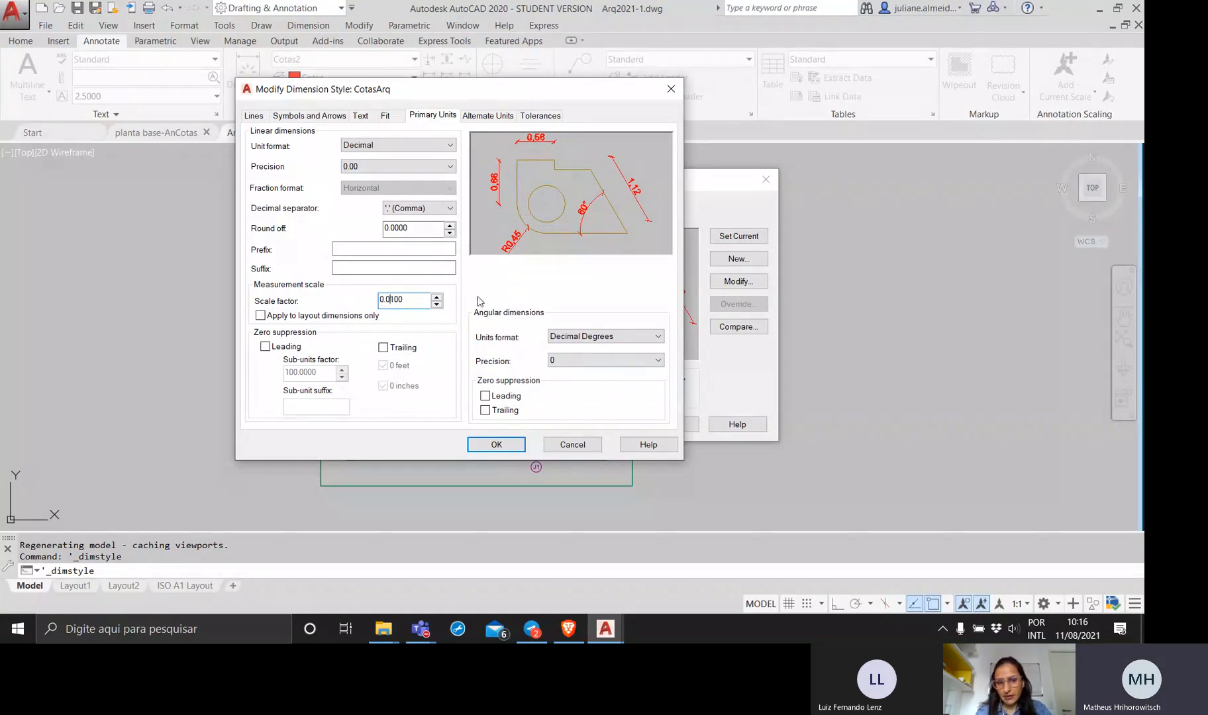
click(571, 444)
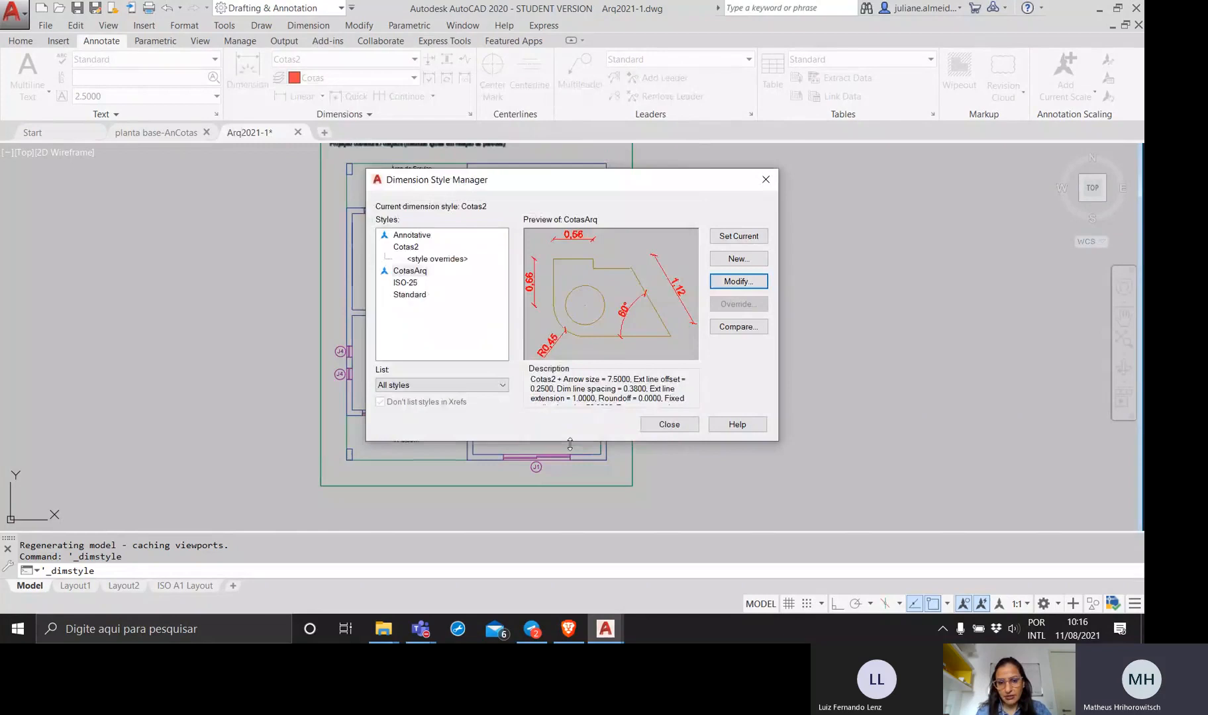
click(663, 428)
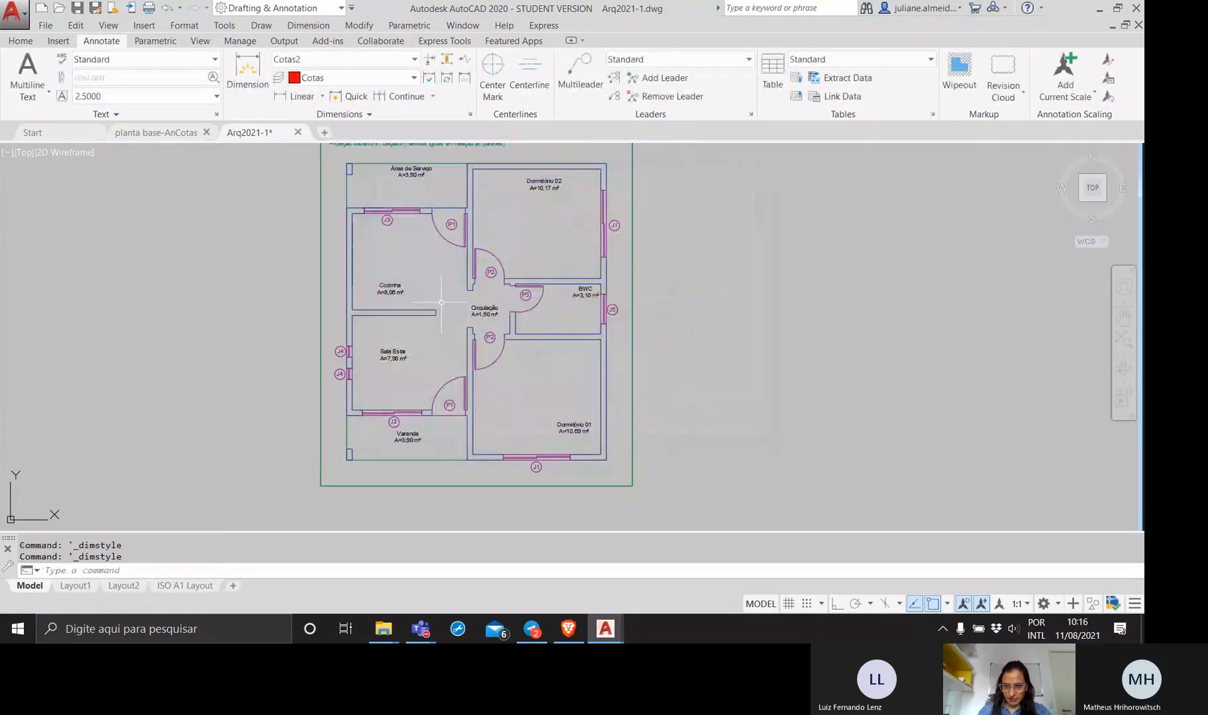
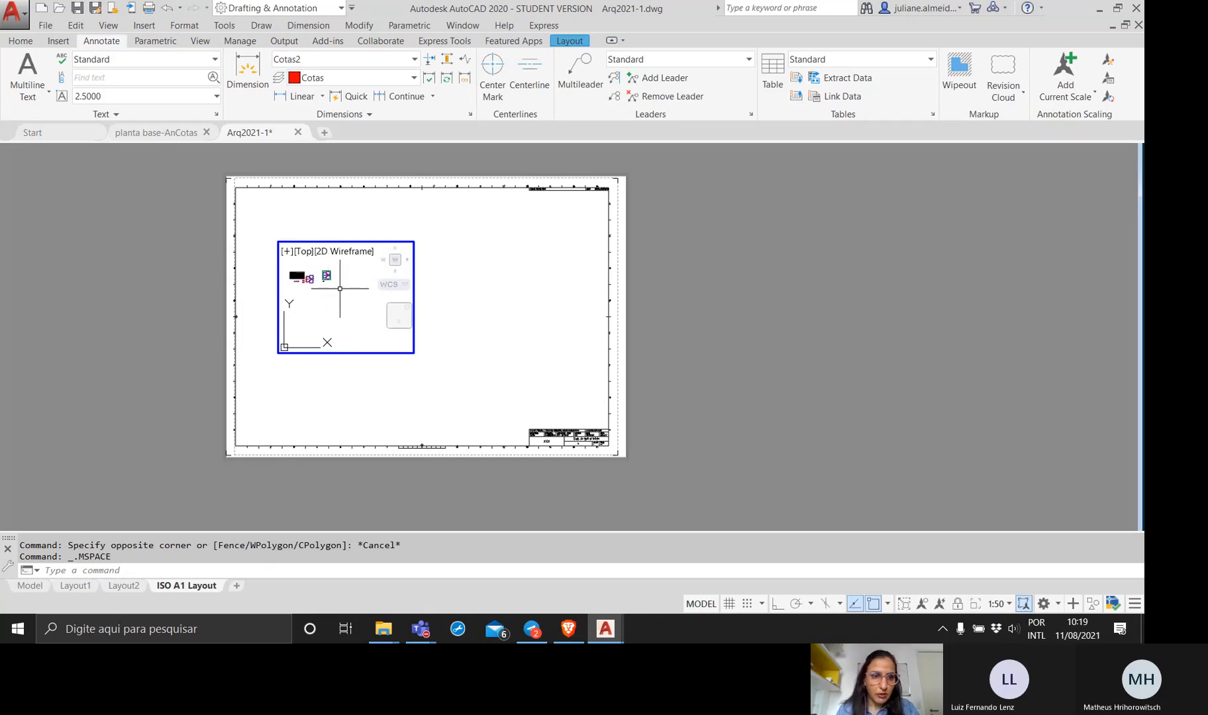
Scale the floor plan view inside the ISO A1 Layout viewport with the Zoom command's Scale option, using a factor of 10/50xp.
middle_drag(339, 289, 348, 307)
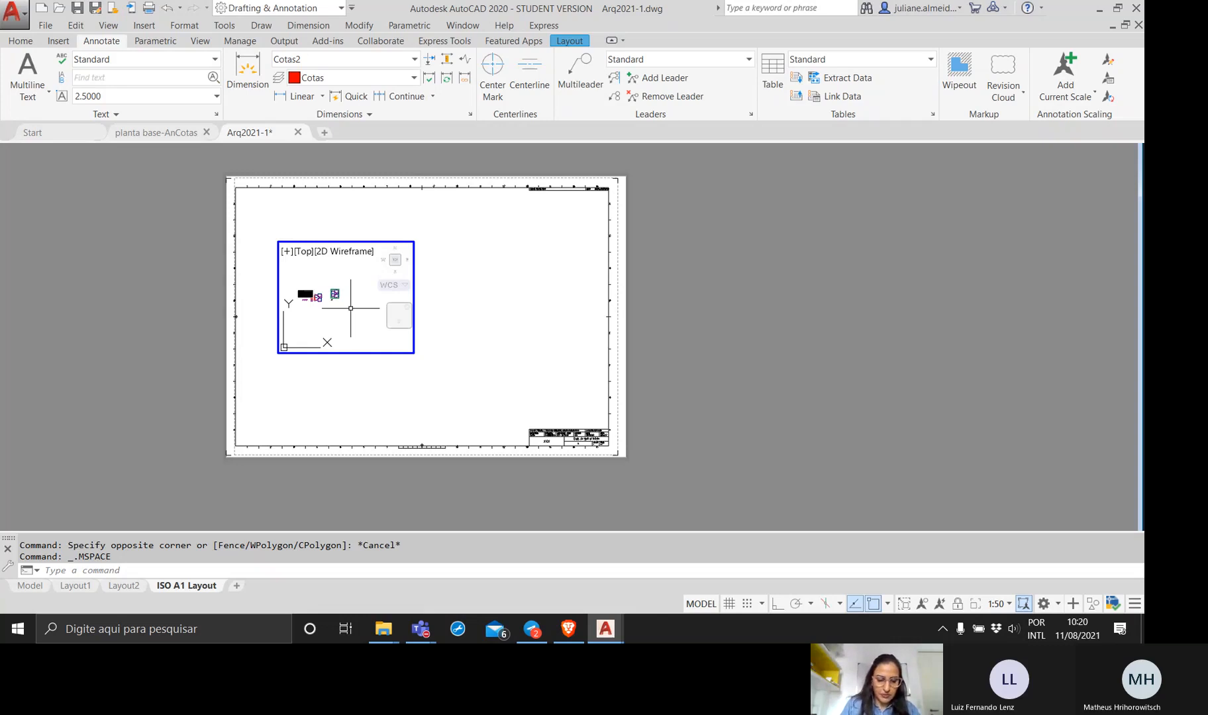
text(zoom)
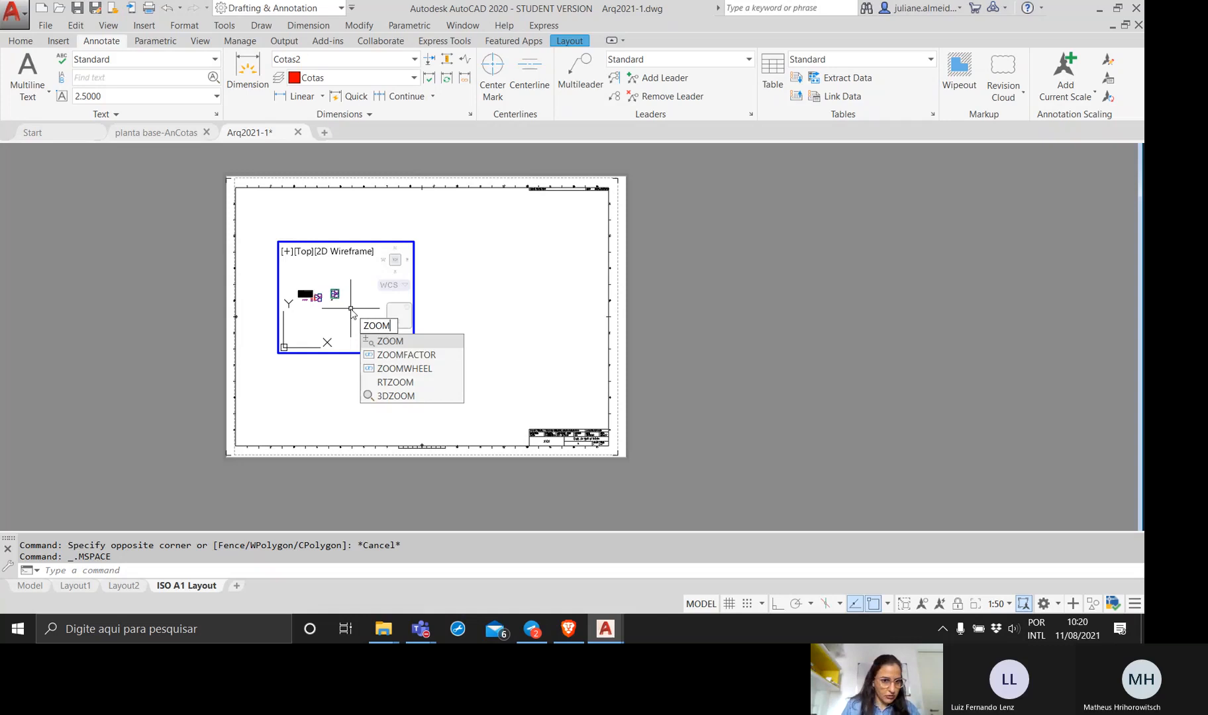
key(Return)
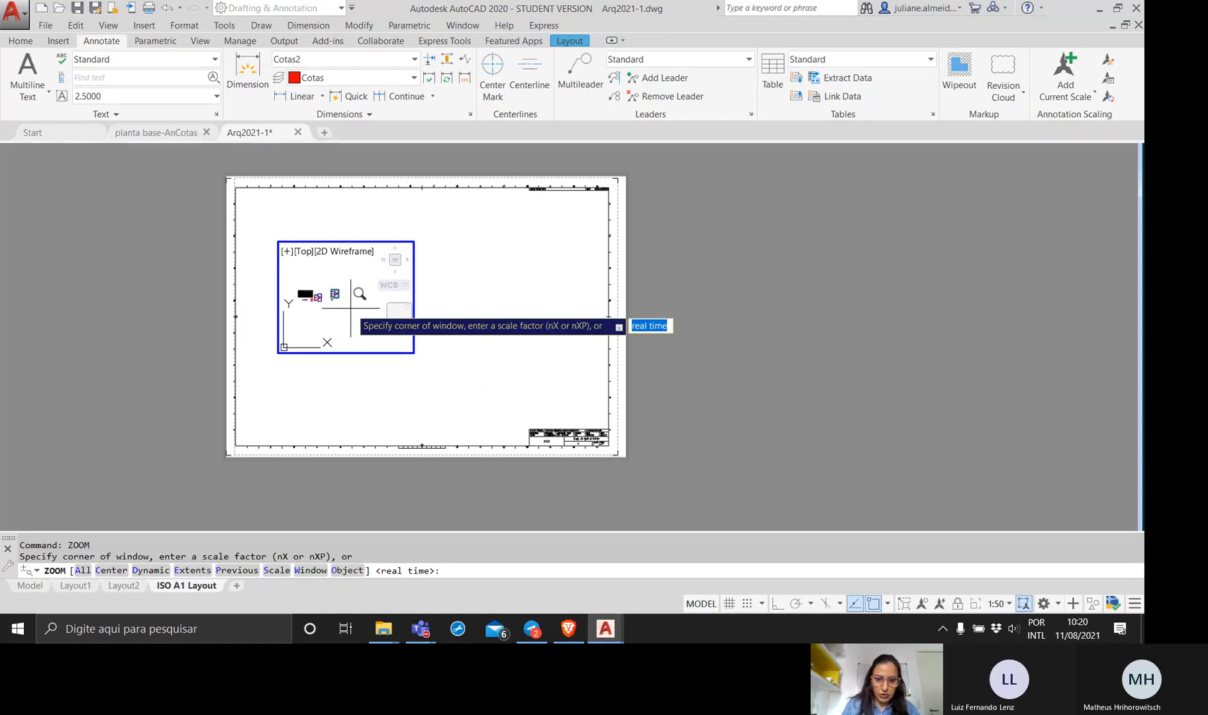
text(s)
key(Return)
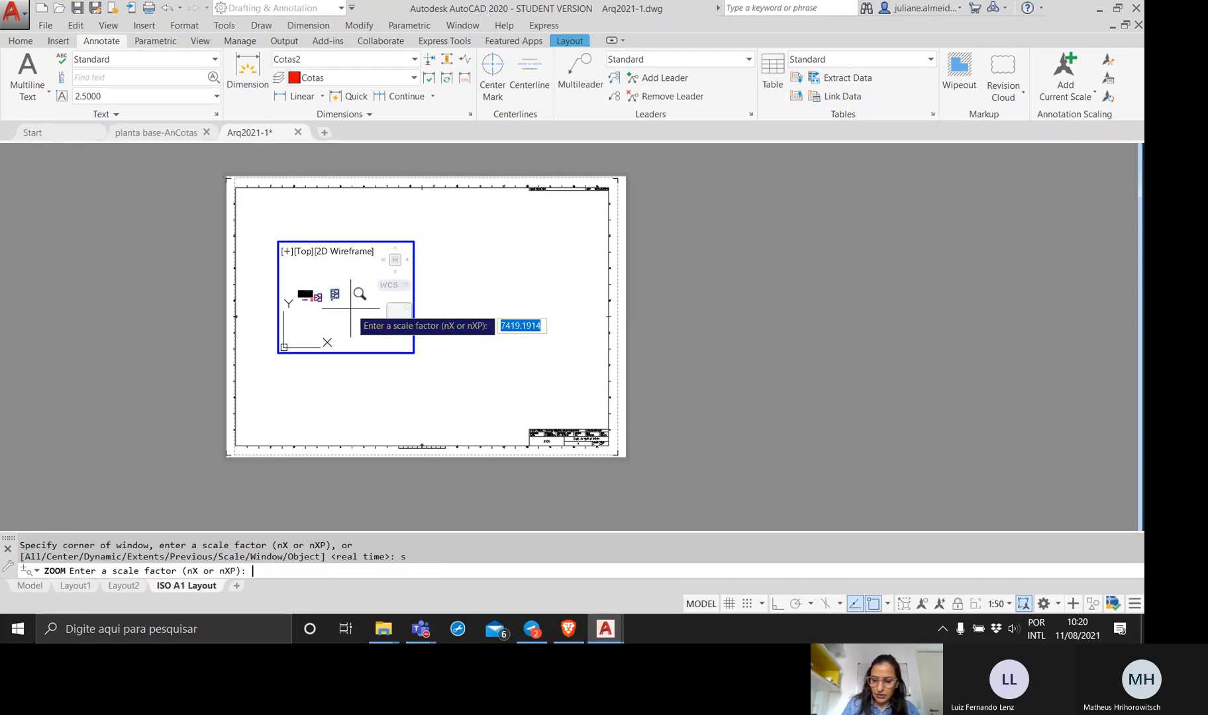
text(/)
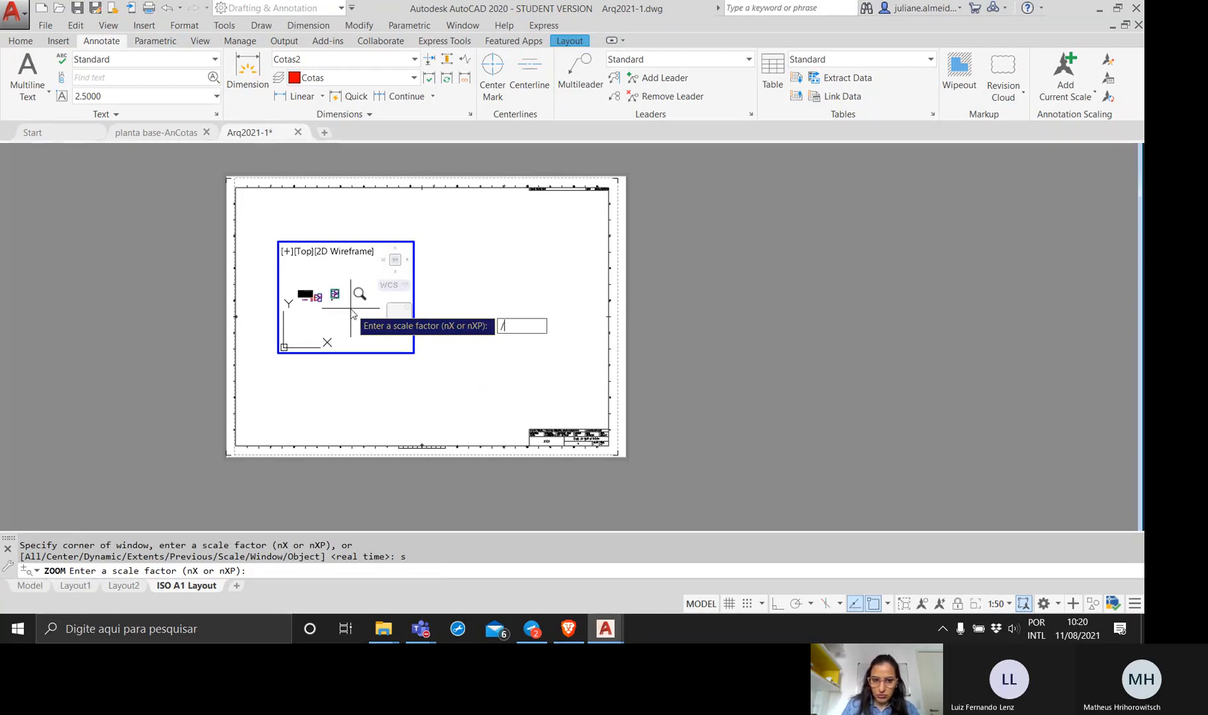
key(BackSpace)
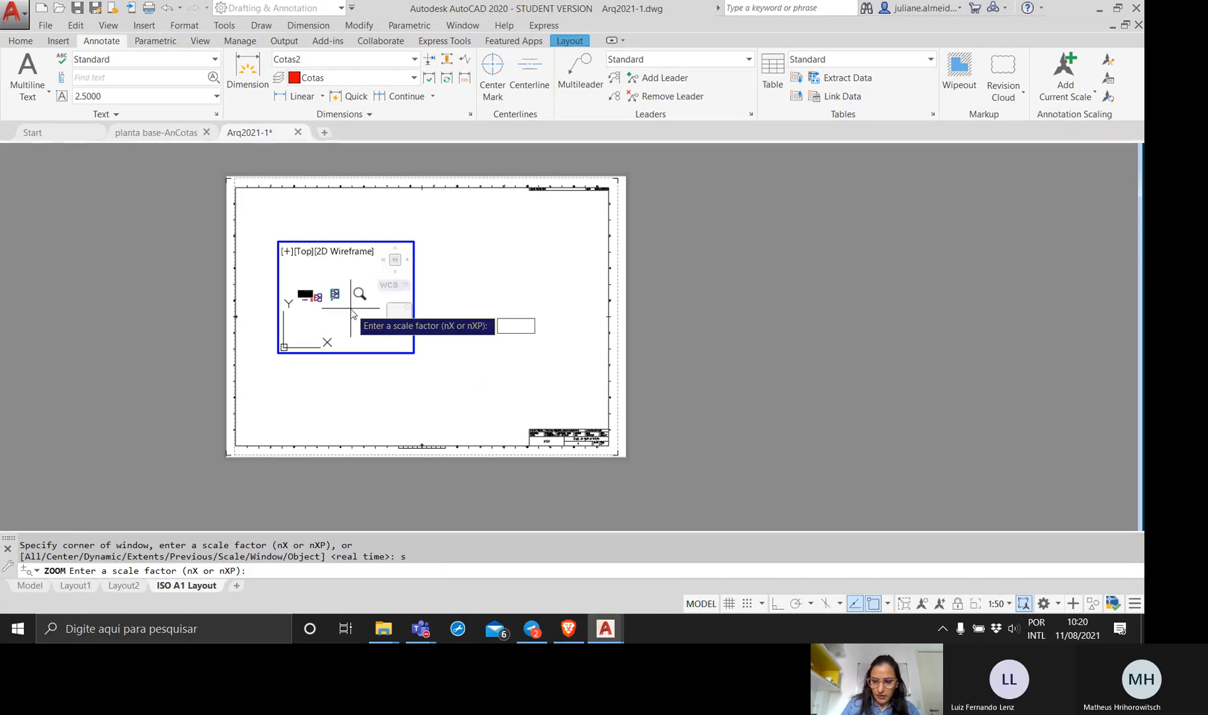
text(10/)
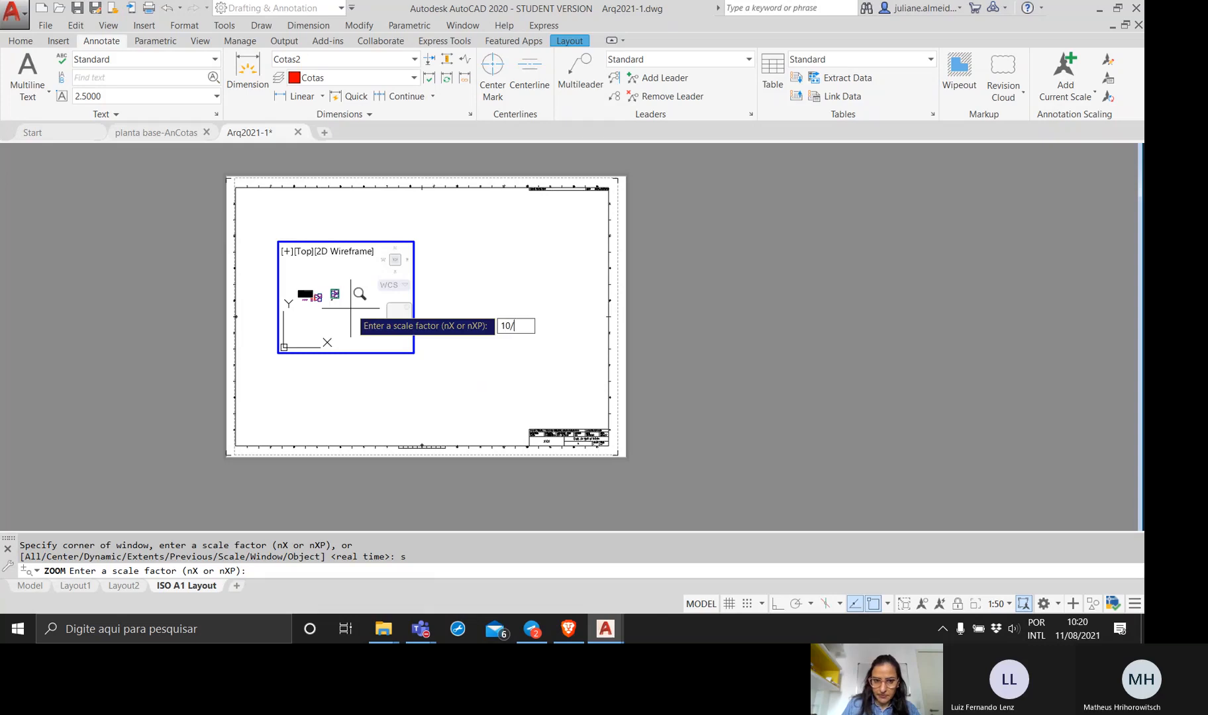
text(50)
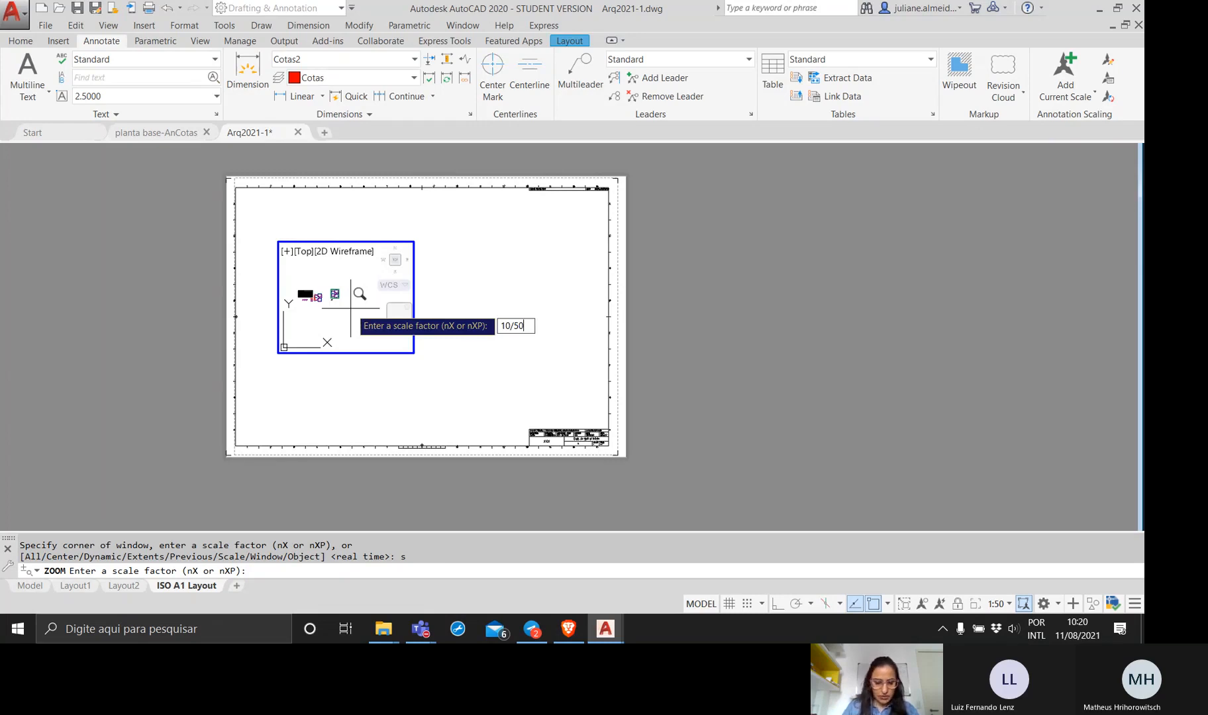
text(xp)
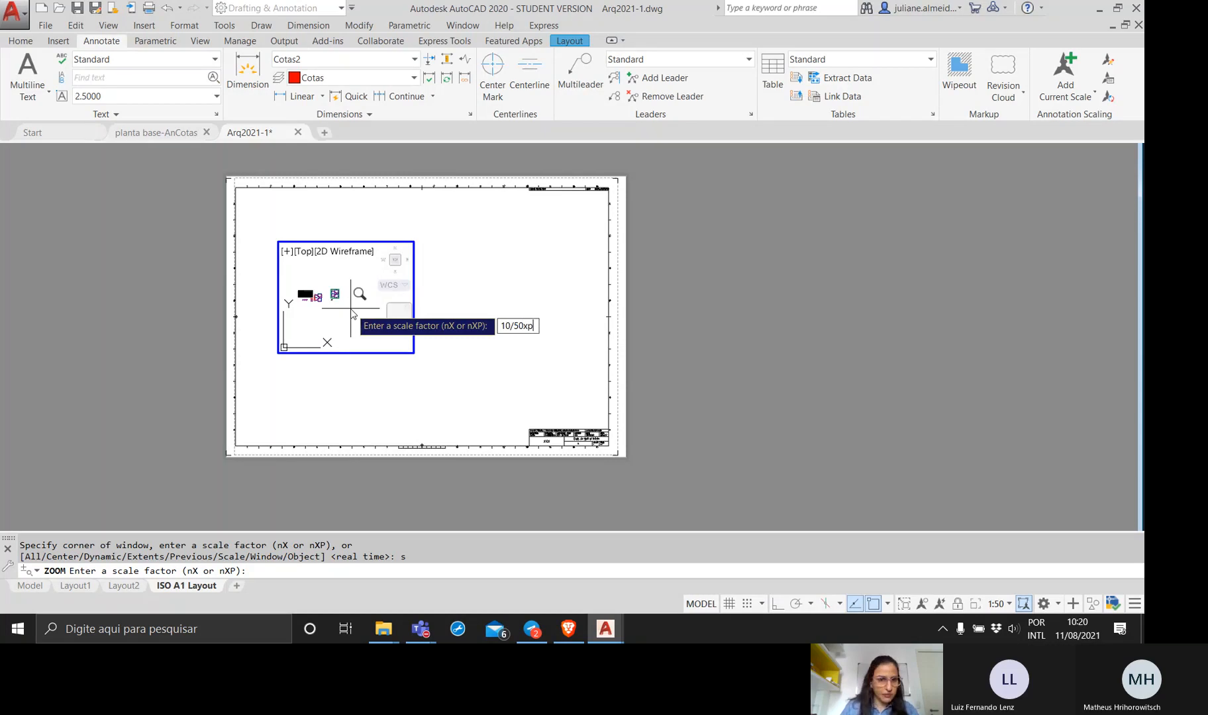
key(Return)
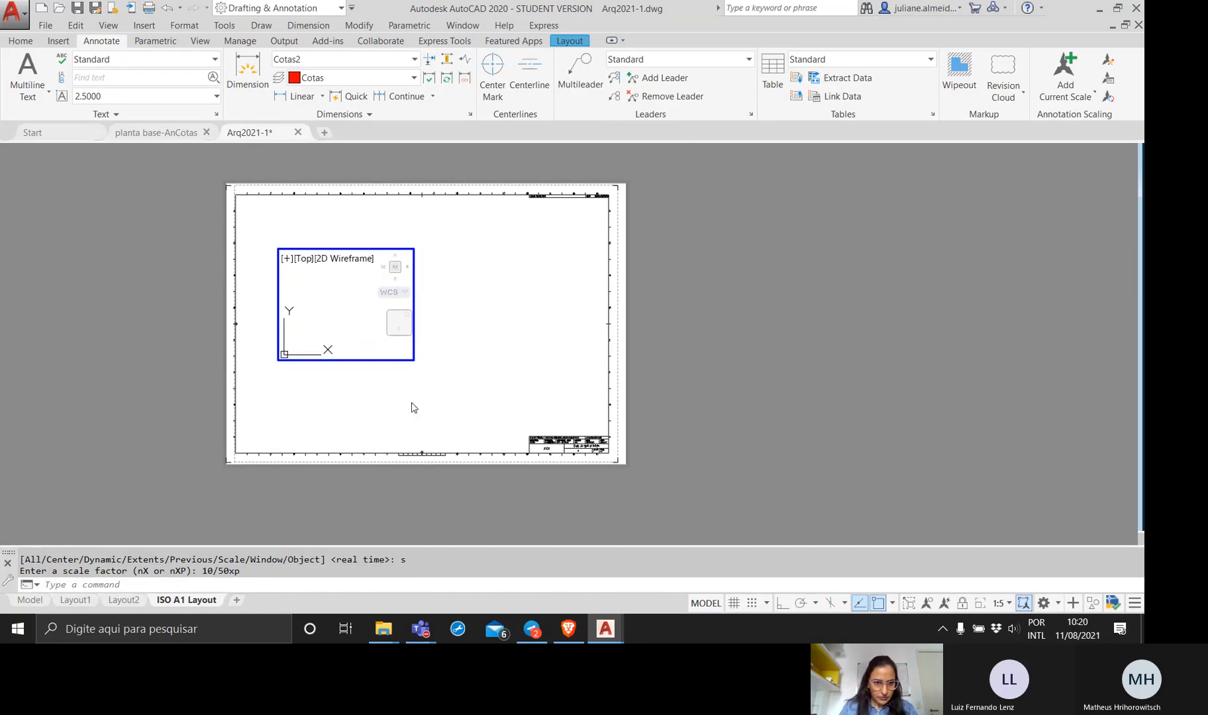
Return to paper space and enlarge the viewport by stretching its lower-right corner to just above the sheet's title block.
double_click(339, 411)
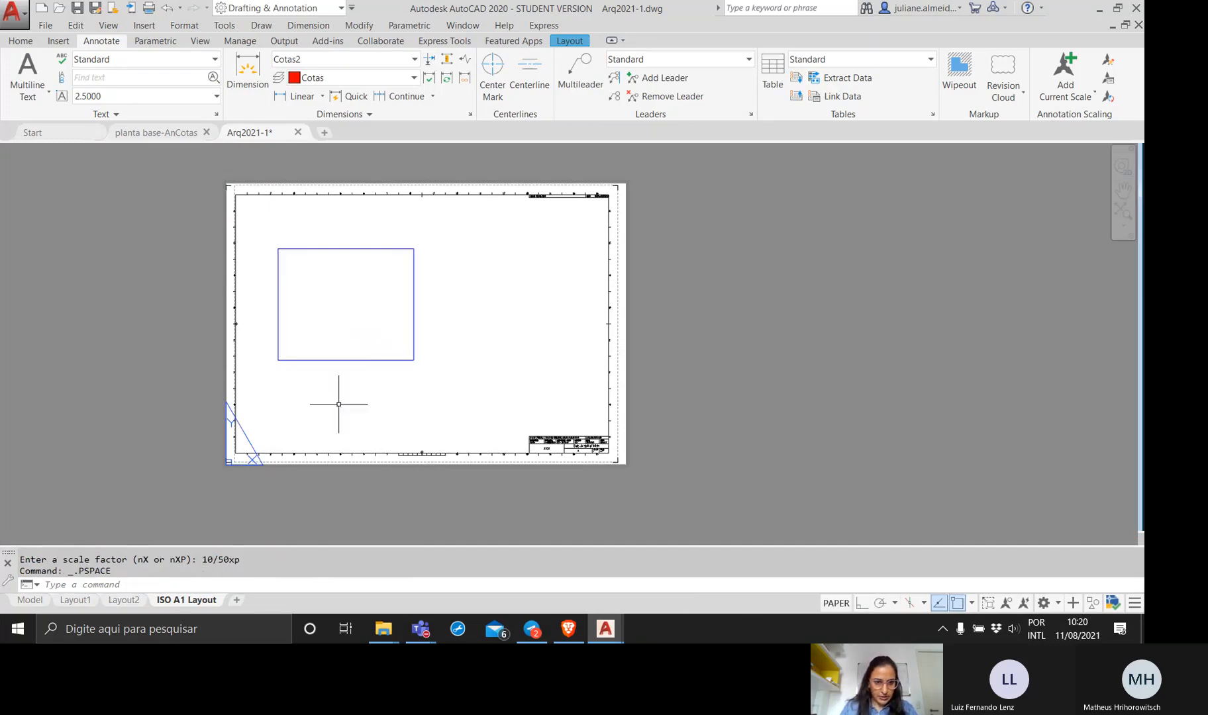
click(370, 361)
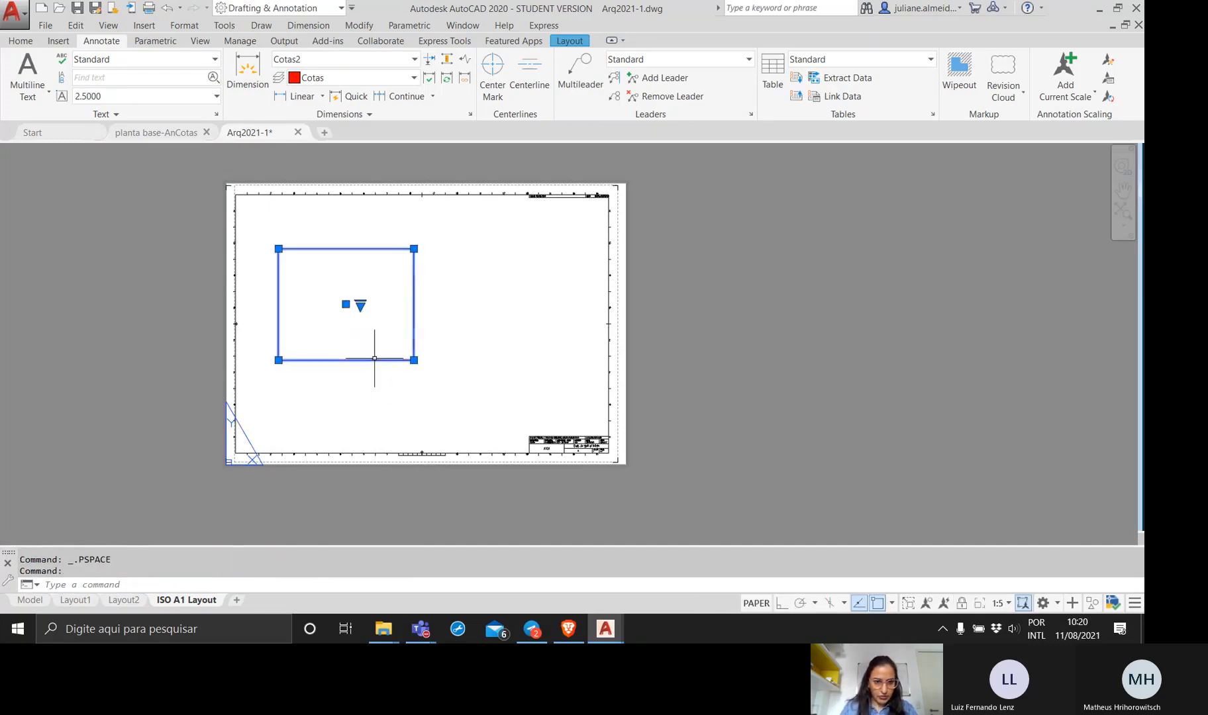
click(414, 361)
click(545, 415)
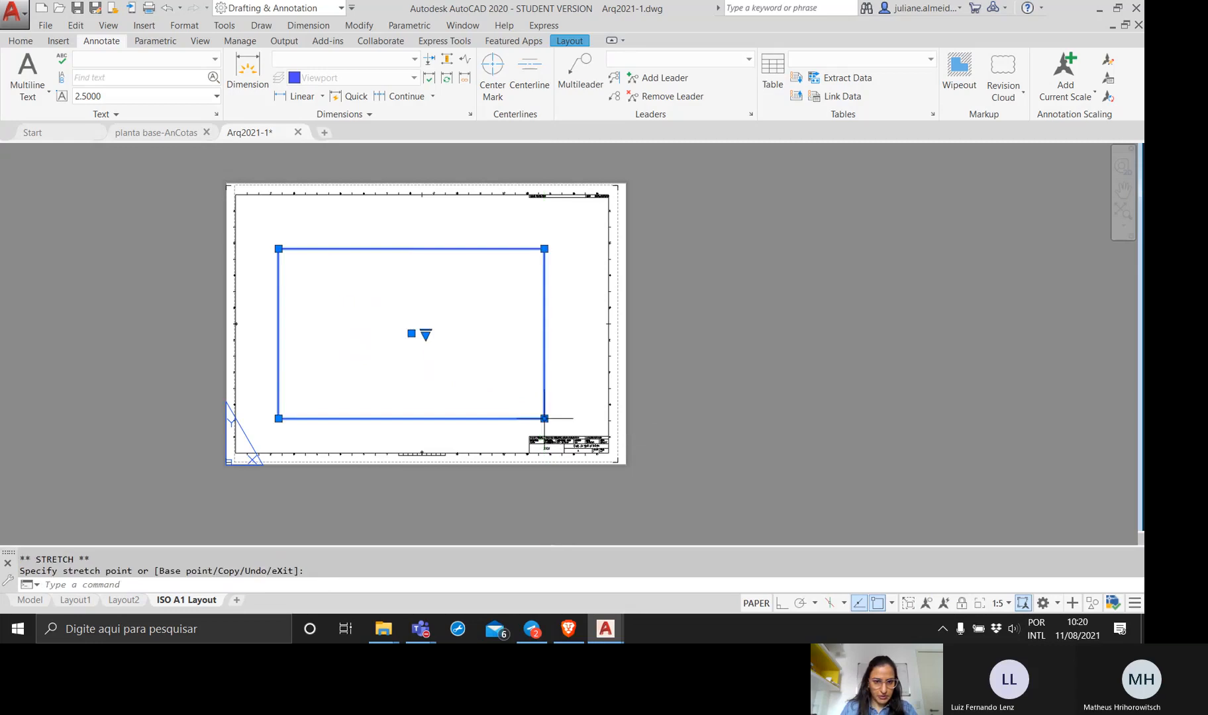
Activate the viewport and bring the whole floor plan with its title text inside the frame, keeping the applied scale.
double_click(352, 343)
scroll(358, 335, up, 5)
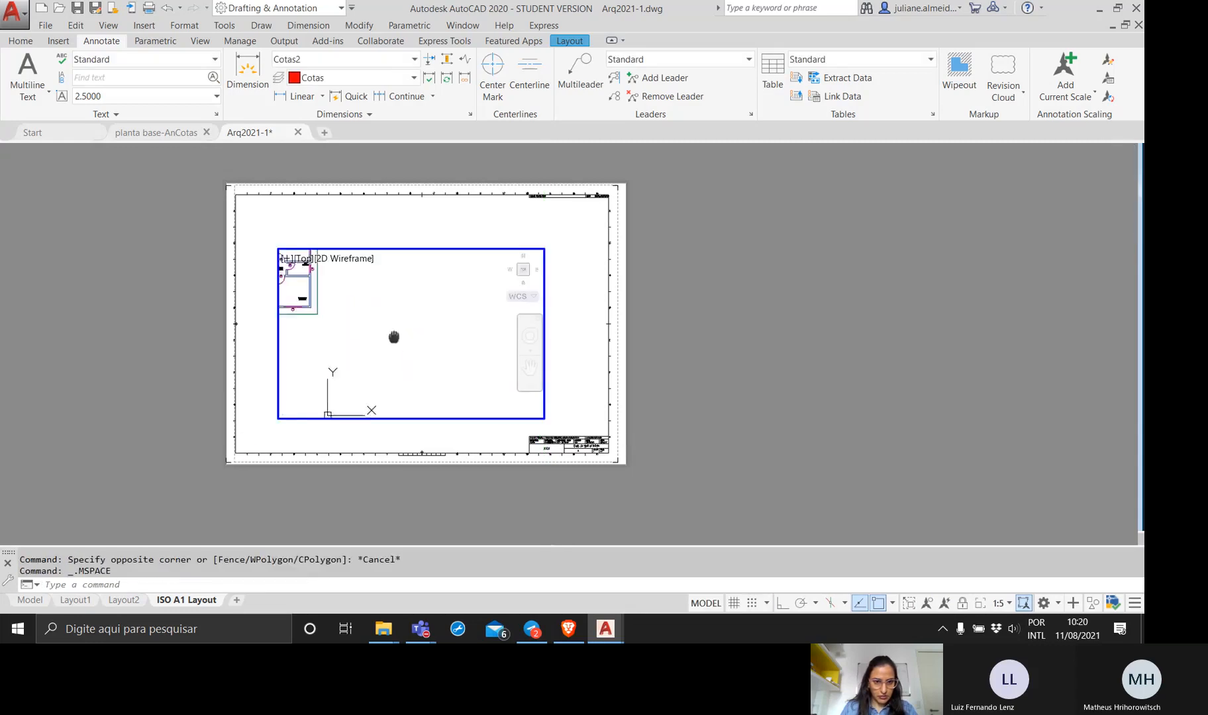
middle_drag(374, 323, 321, 318)
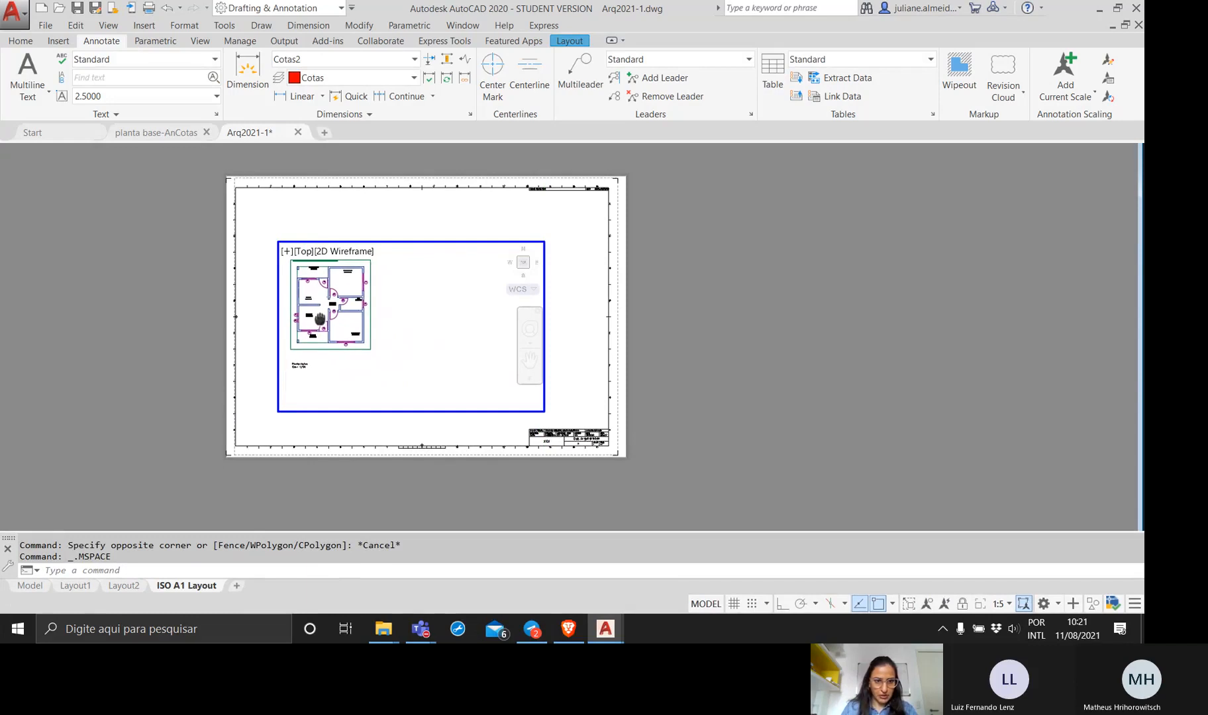
Return to paper space and shrink the viewport frame so it closely surrounds the floor plan and its title text.
double_click(242, 292)
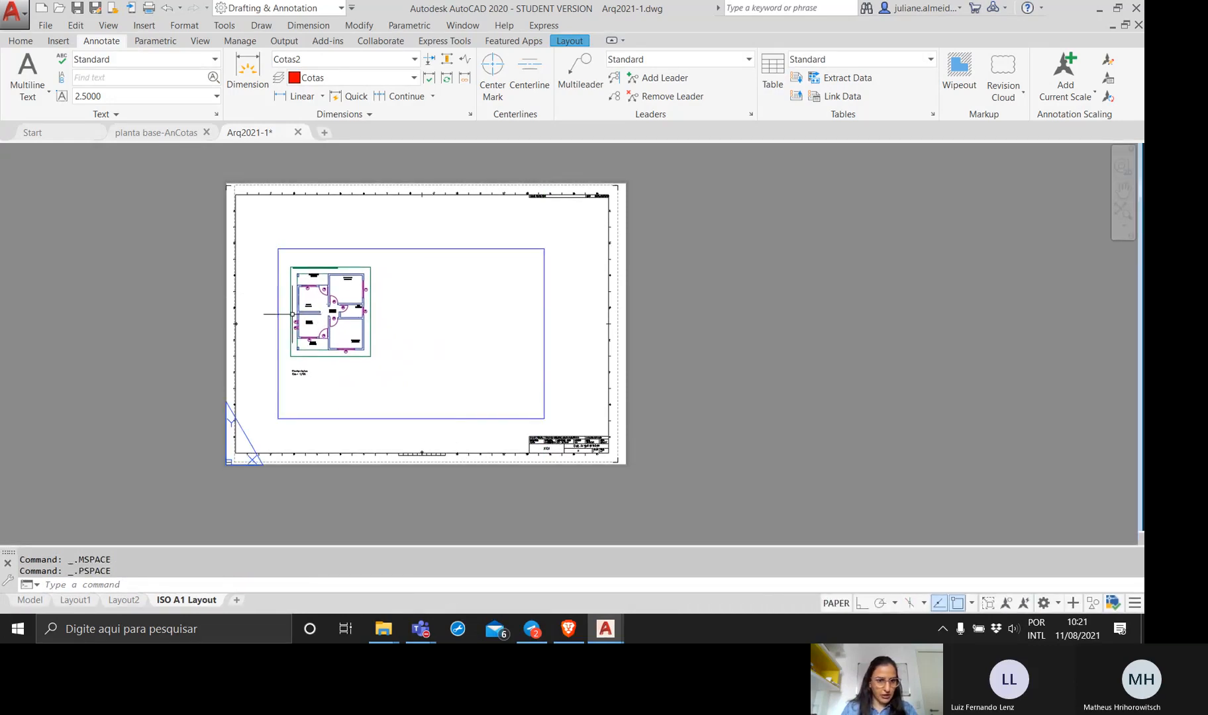
click(512, 419)
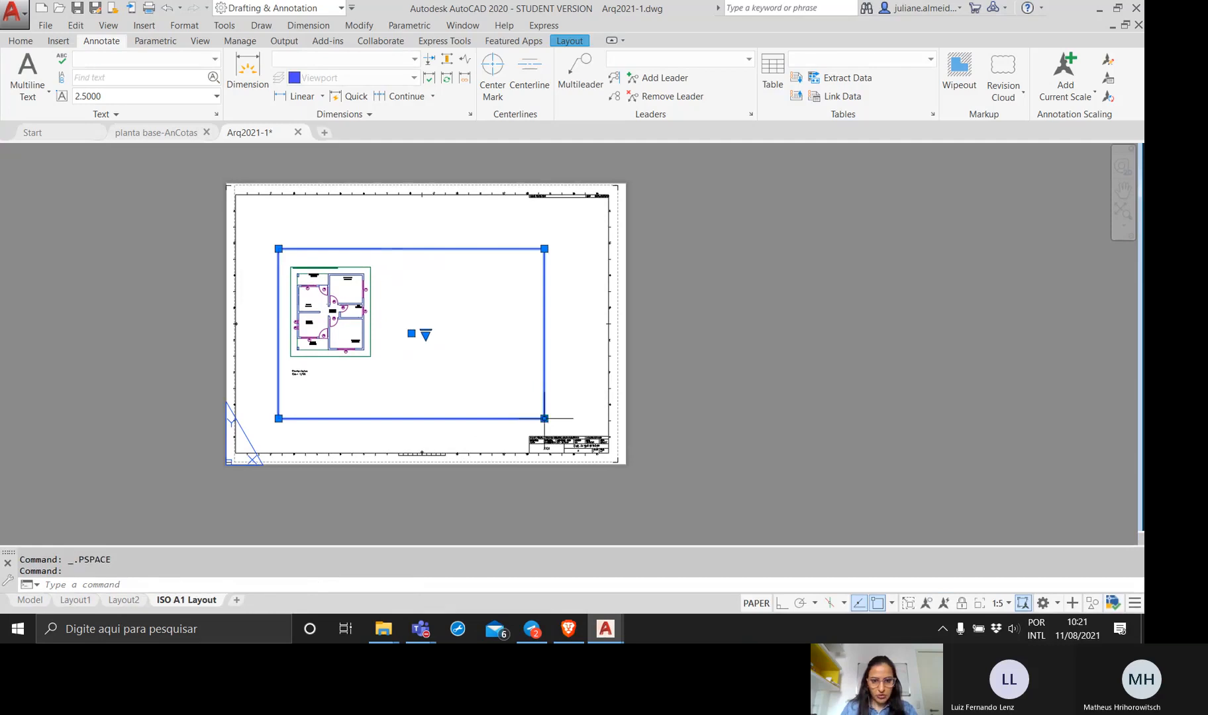
click(544, 419)
click(382, 378)
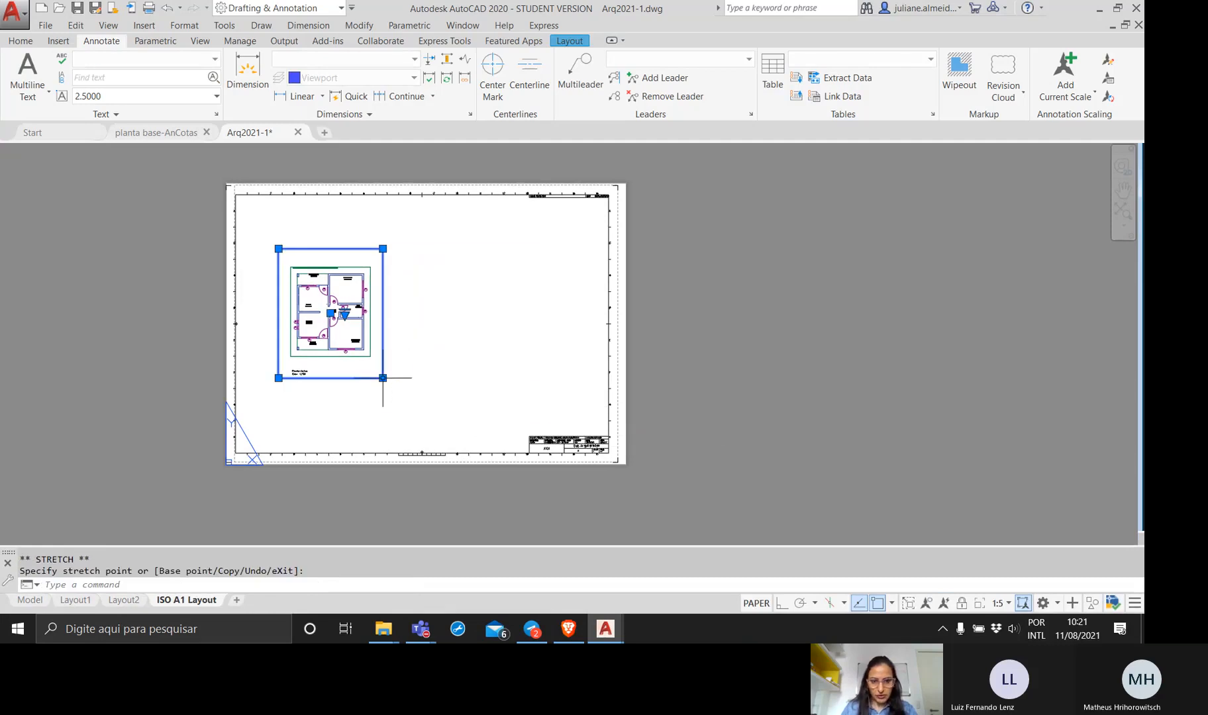
key(Escape)
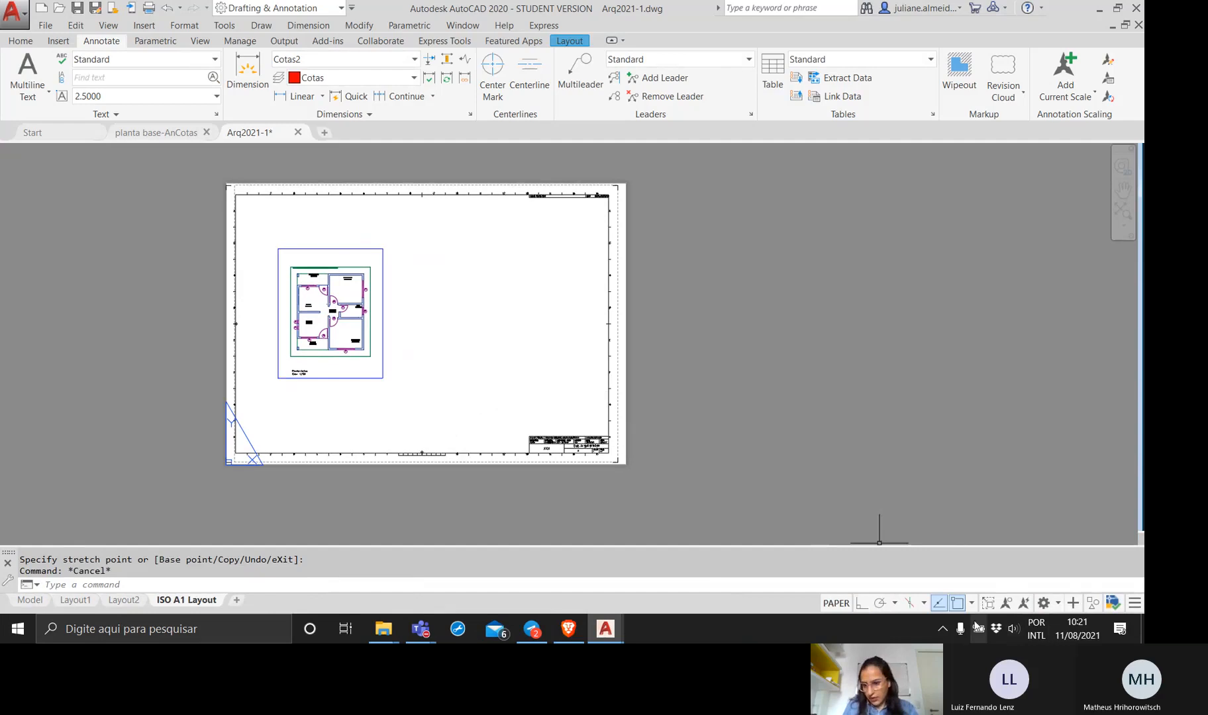
double_click(343, 361)
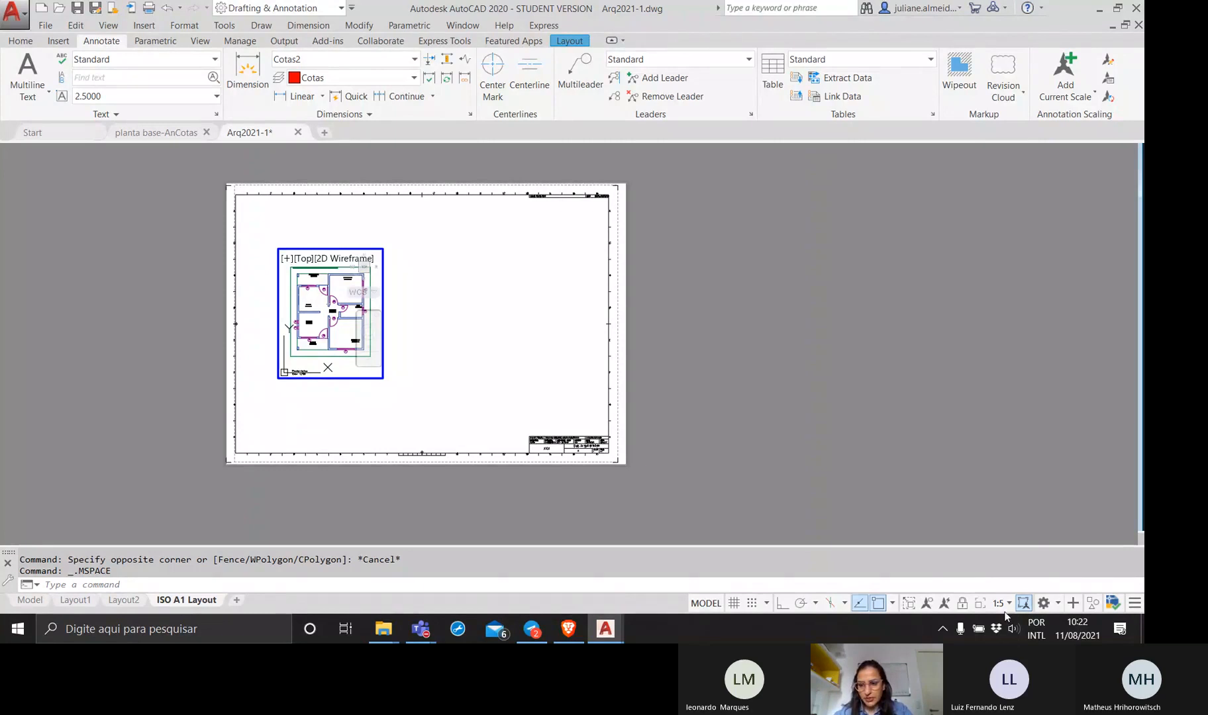
double_click(547, 307)
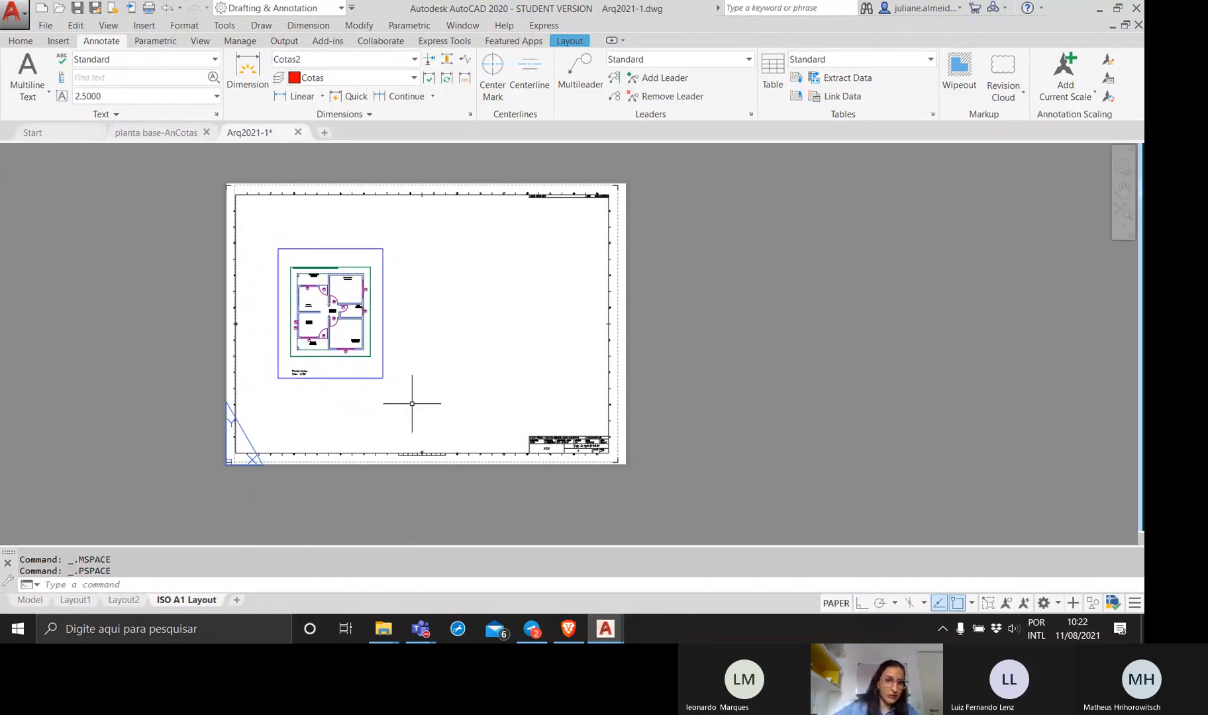
double_click(352, 358)
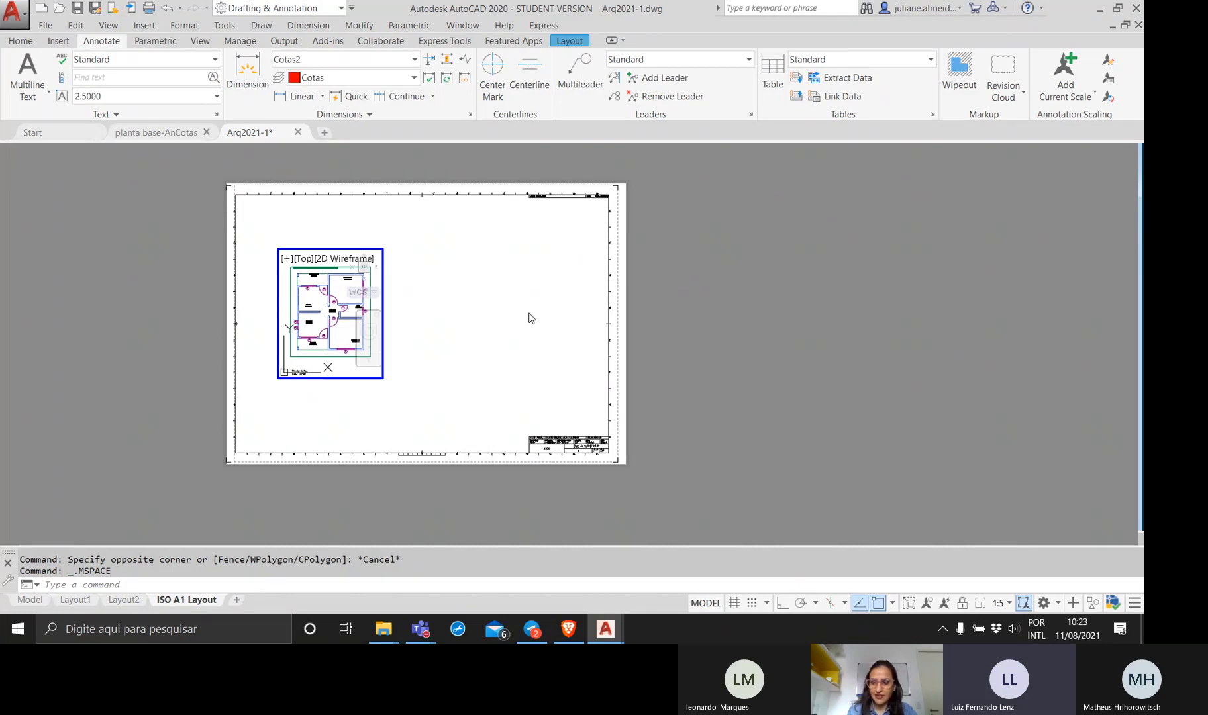
double_click(757, 365)
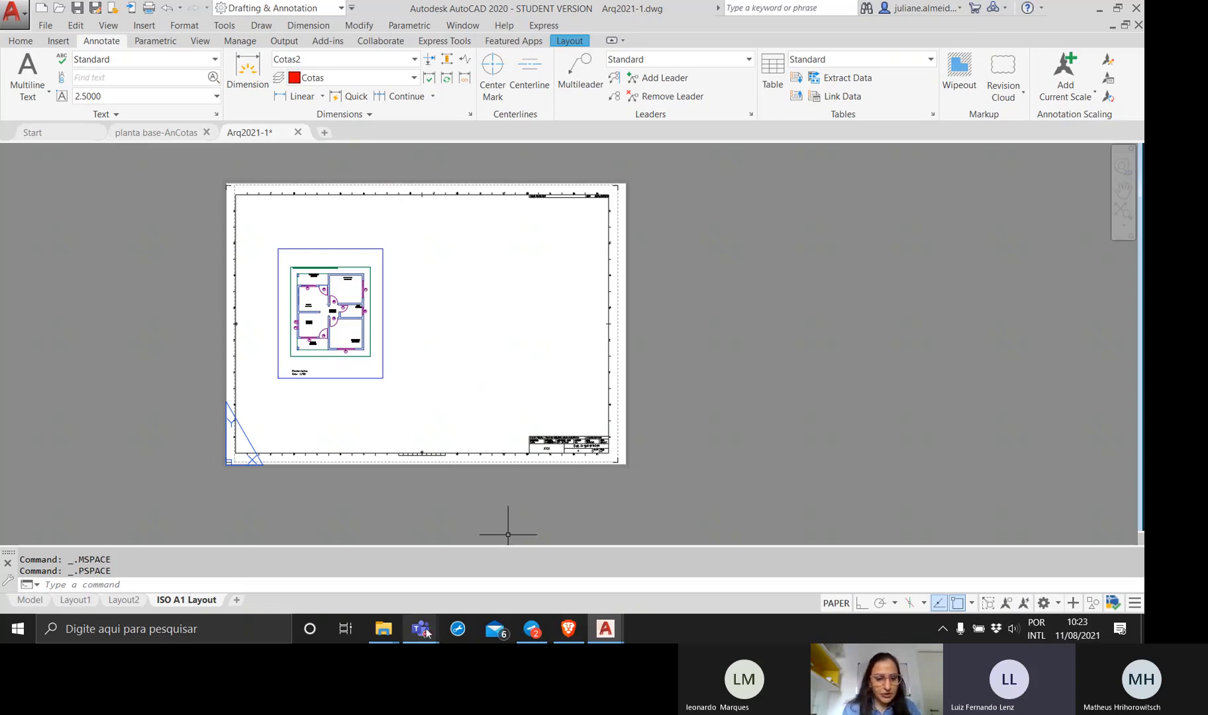
Switch to the Microsoft Teams meeting window and stop sharing the screen.
mouse_move(421, 629)
click(449, 556)
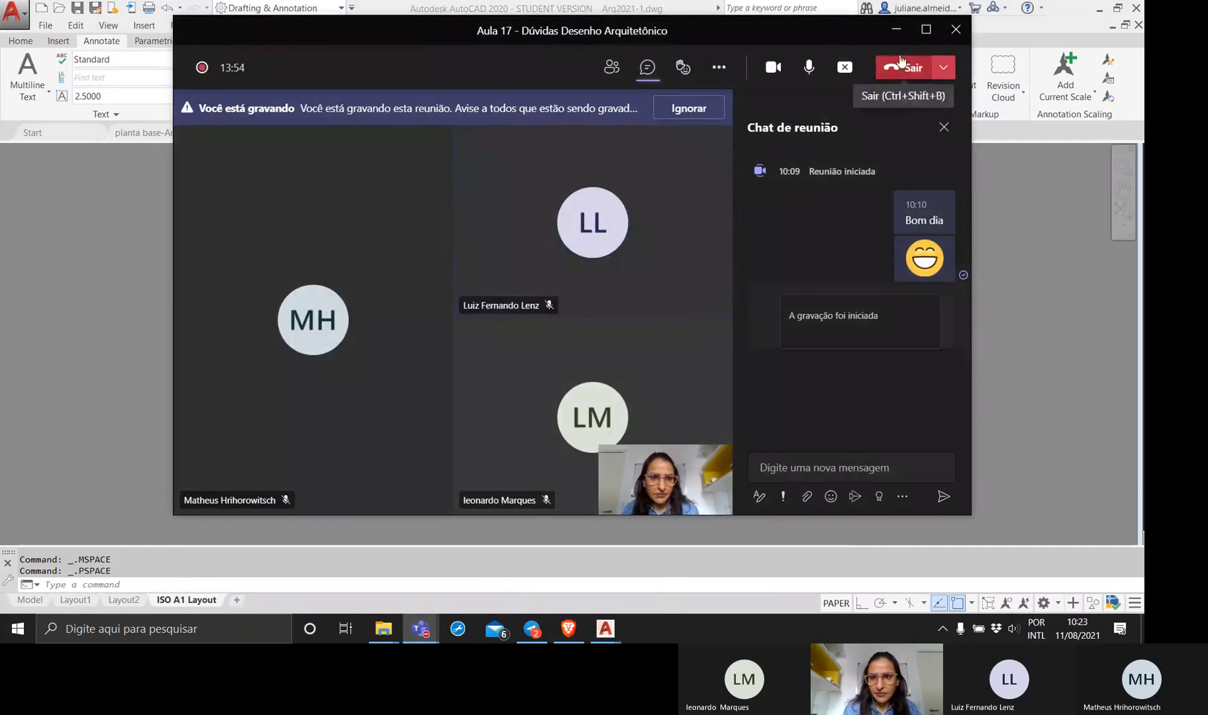
click(848, 69)
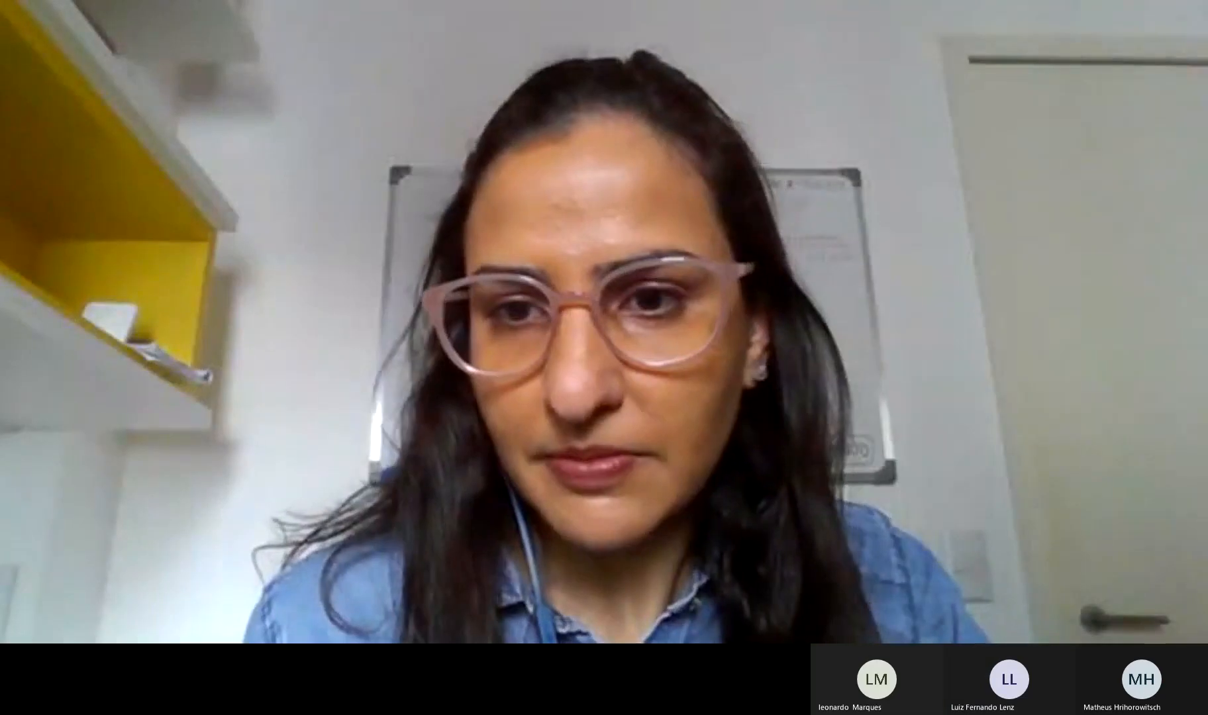
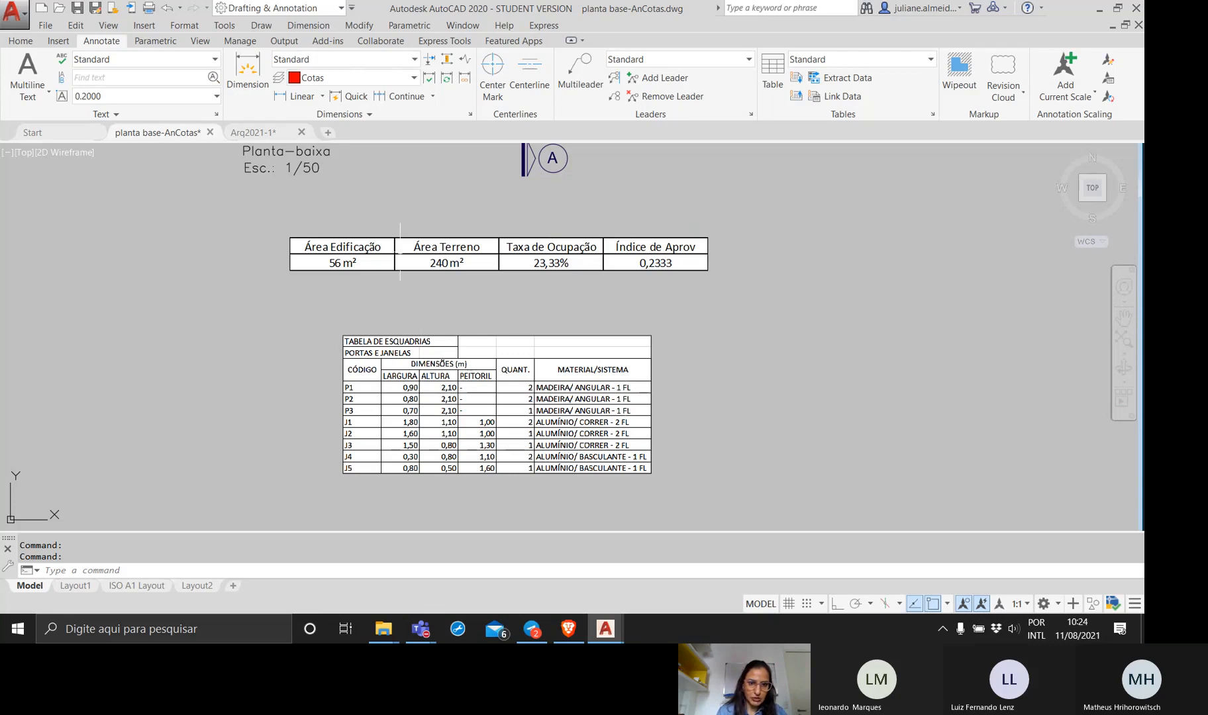
Examine the area table and the door and window schedule placed below the floor plan in model space.
middle_drag(383, 243, 381, 400)
middle_drag(352, 268, 351, 386)
middle_drag(421, 208, 420, 253)
middle_drag(412, 505, 402, 338)
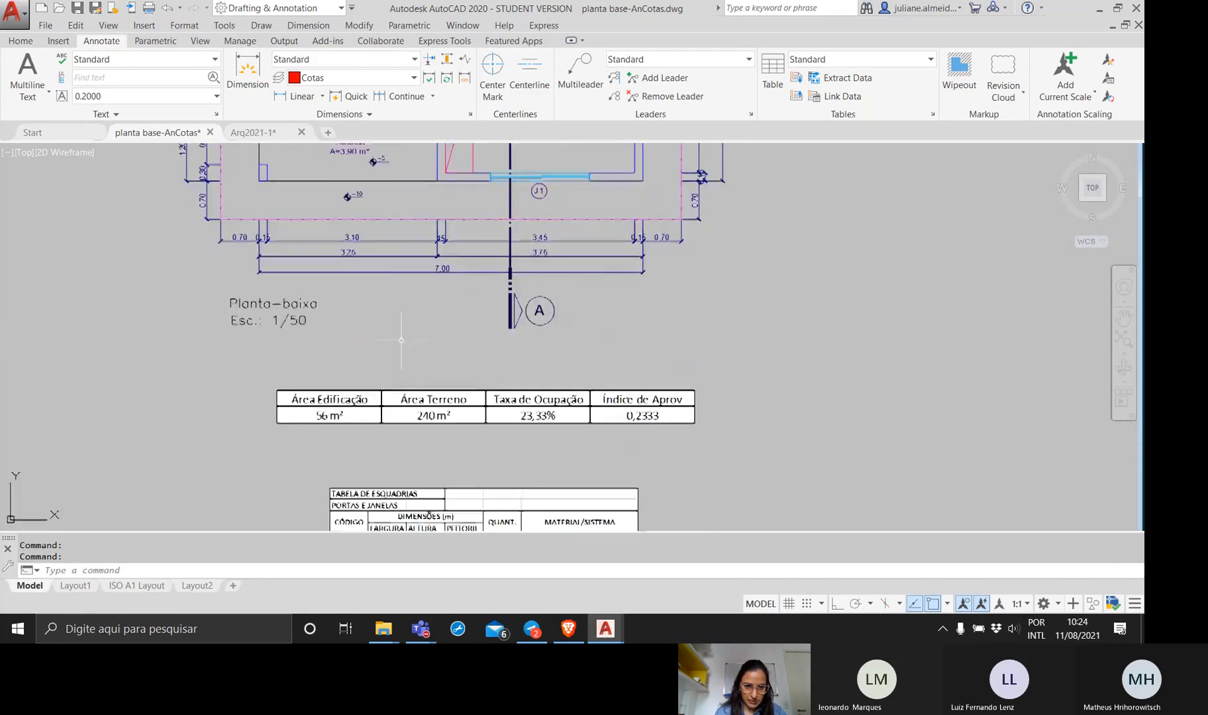
mouse_move(384, 450)
middle_down()
mouse_move(407, 319)
mouse_move(463, 352)
mouse_move(472, 432)
middle_up()
scroll(557, 491, up, 2)
scroll(508, 404, down, 2)
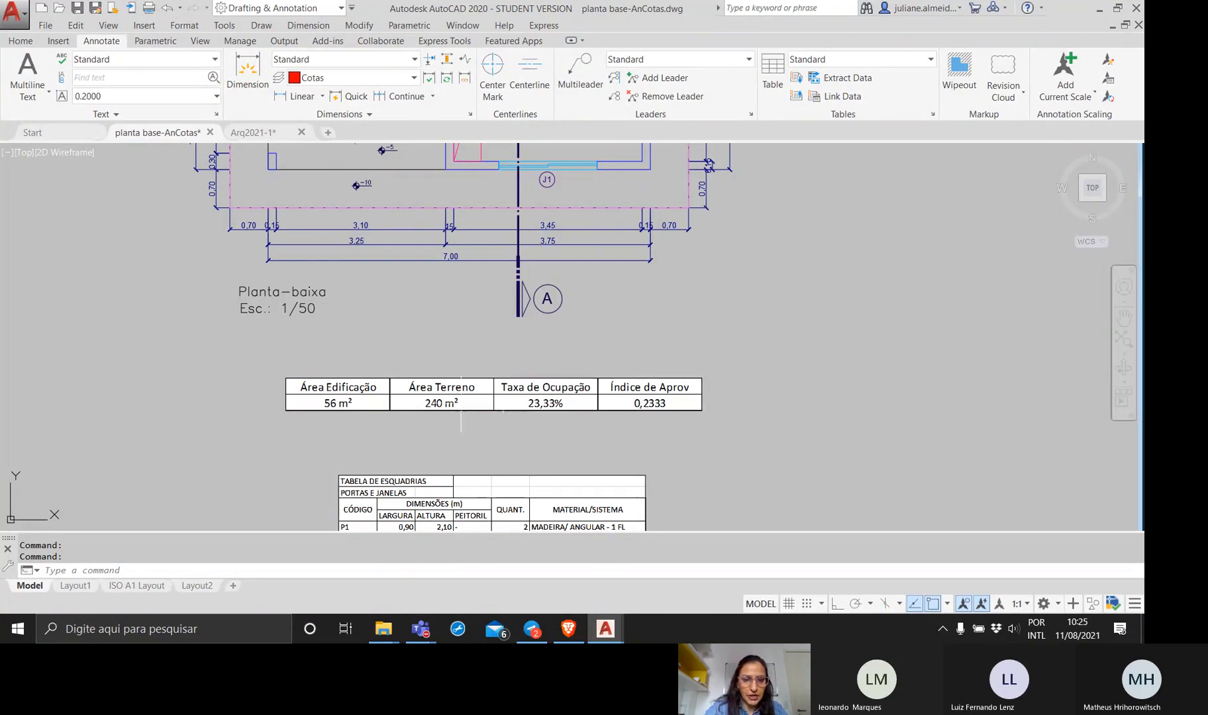
click(447, 396)
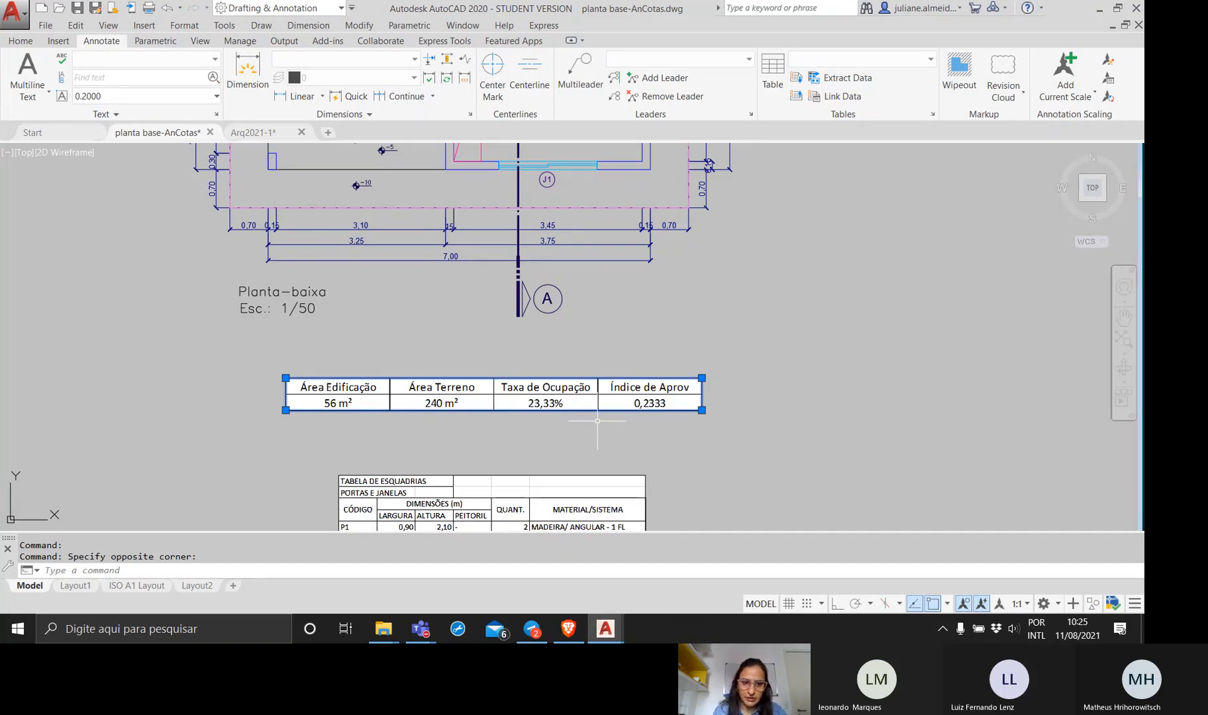
key(Escape)
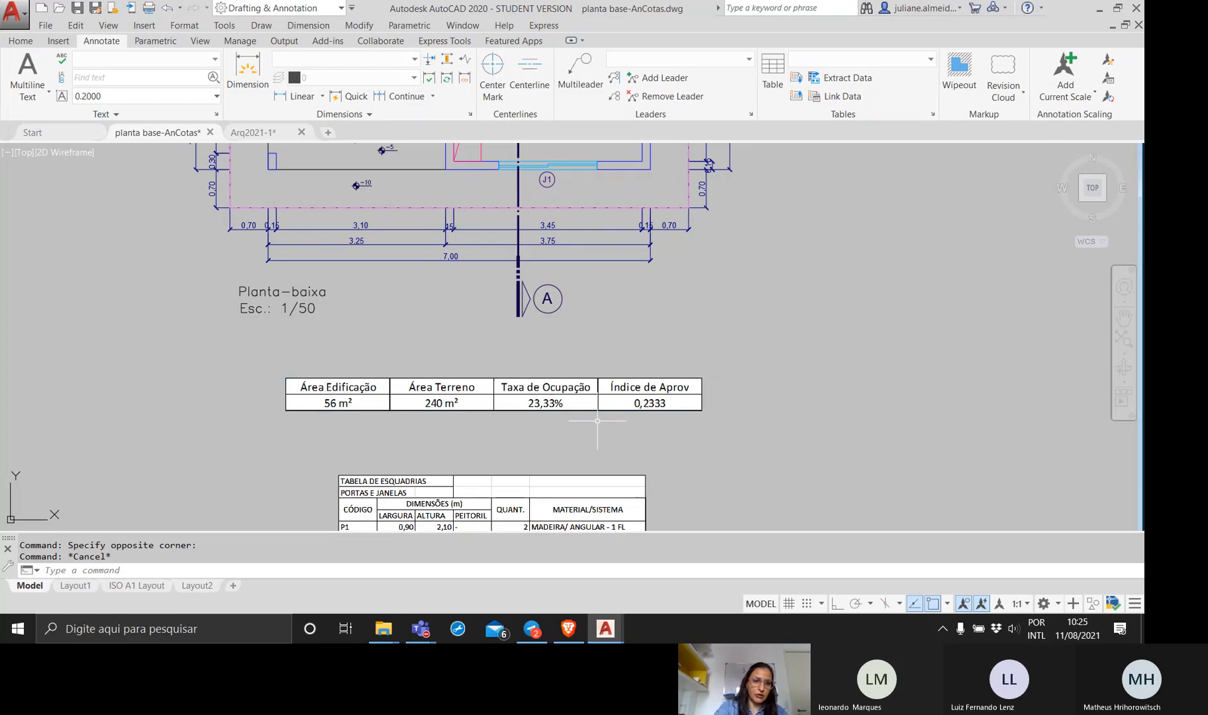
Open the external references list with XREF, check the tabesquadrias image reference, and close the list.
click(488, 568)
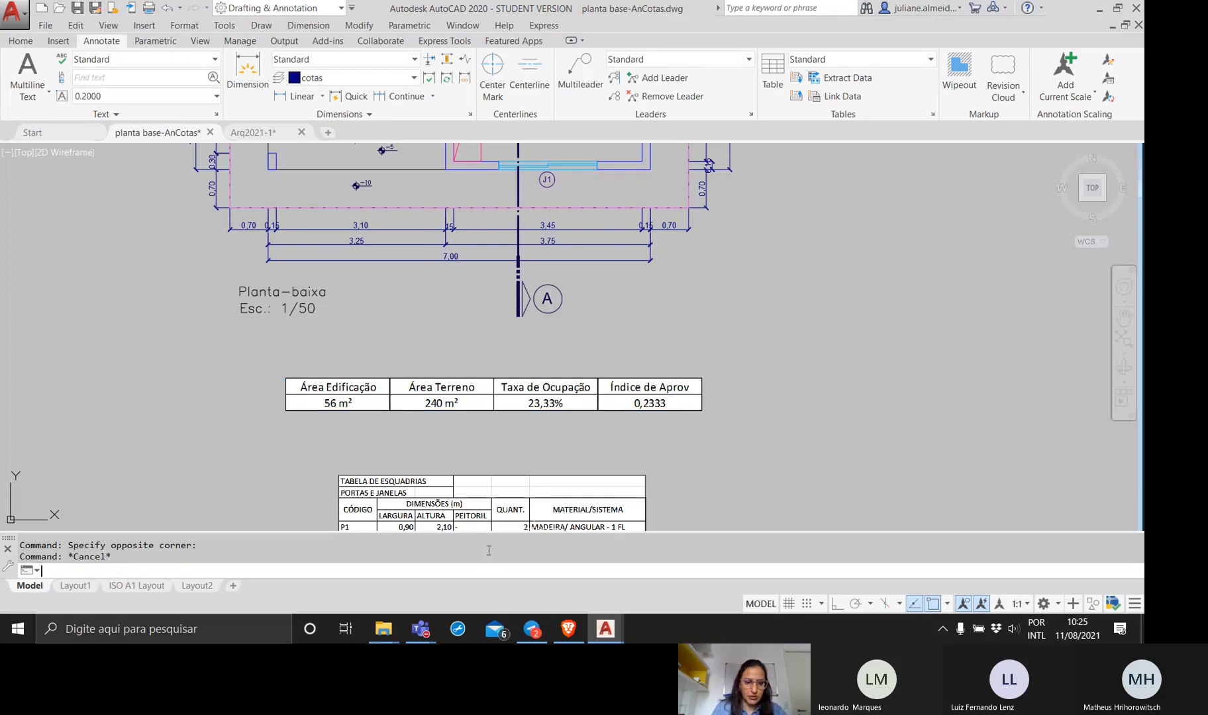
text(xref)
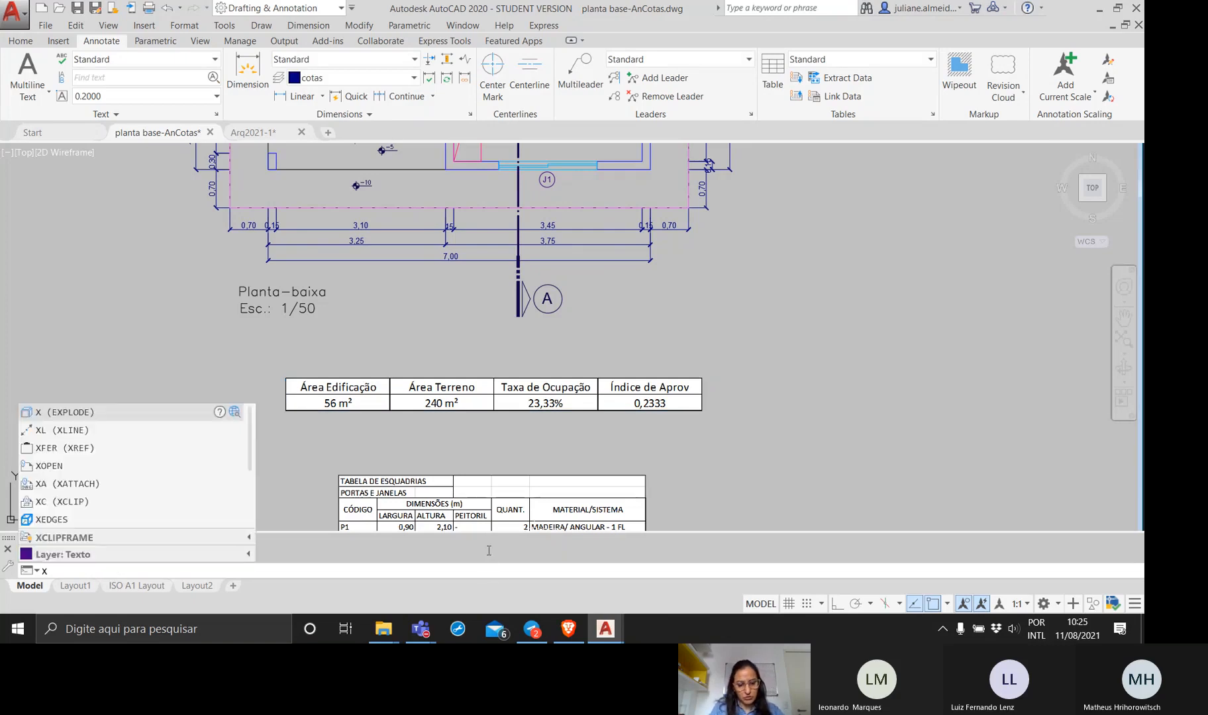
key(Return)
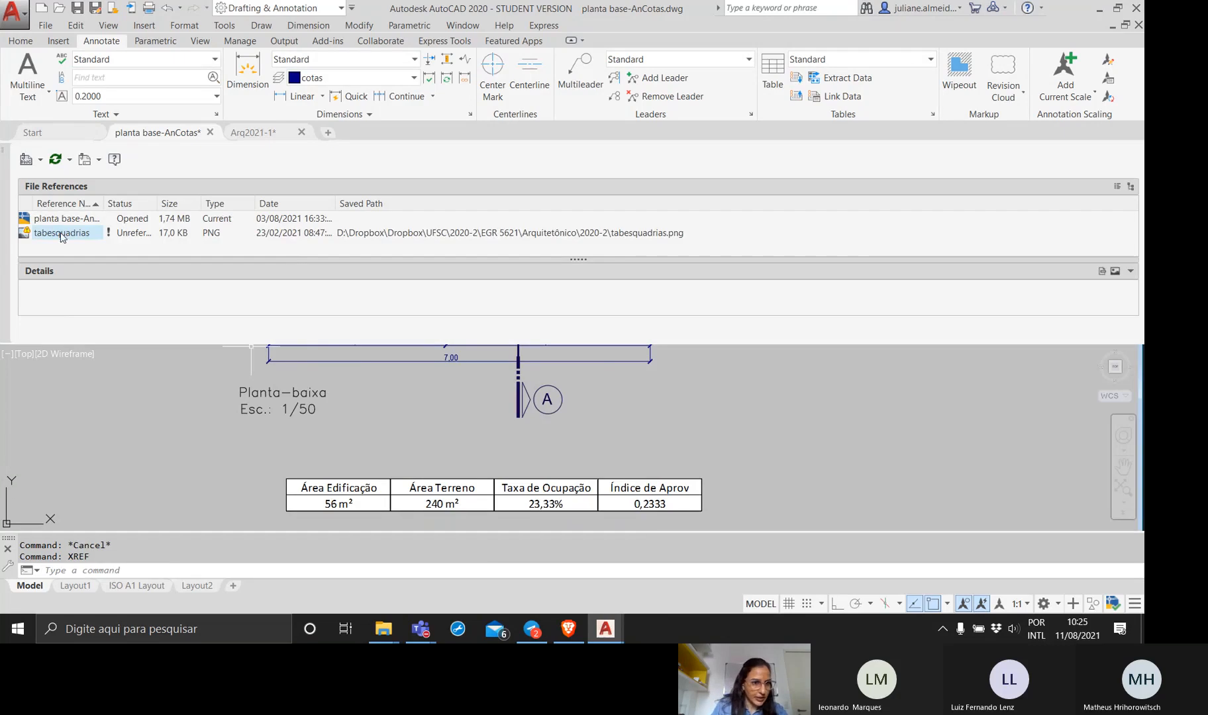
mouse_move(62, 237)
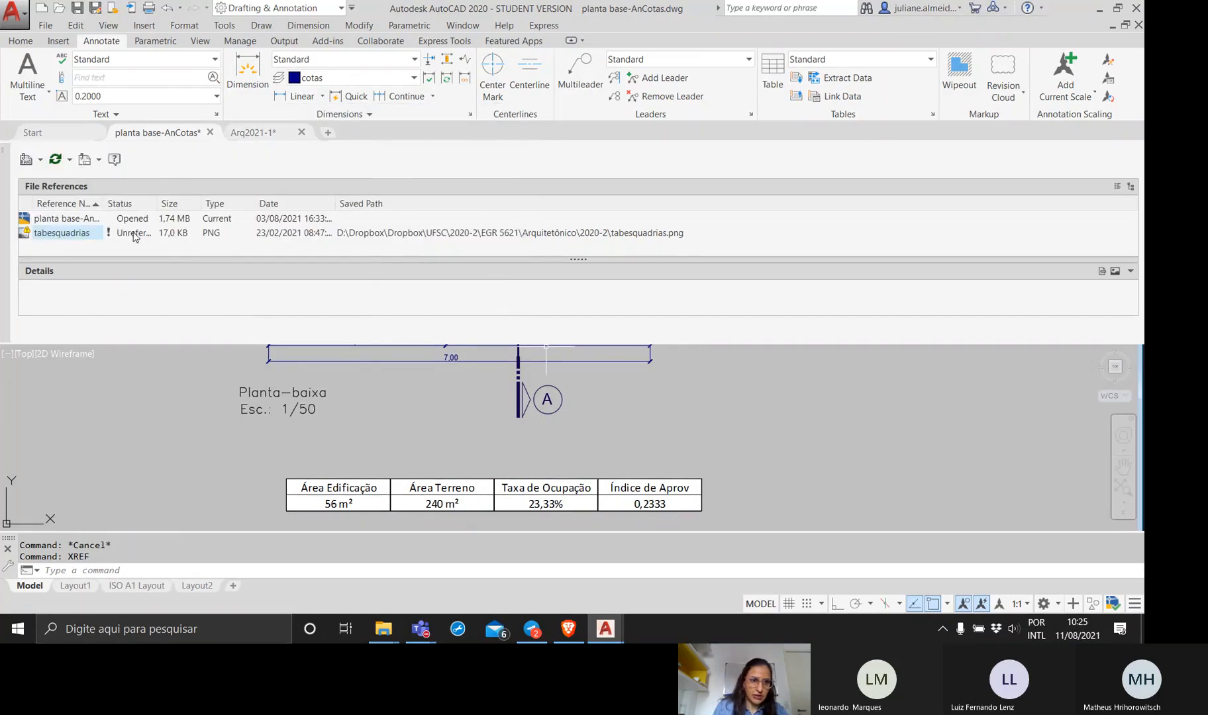
click(4, 150)
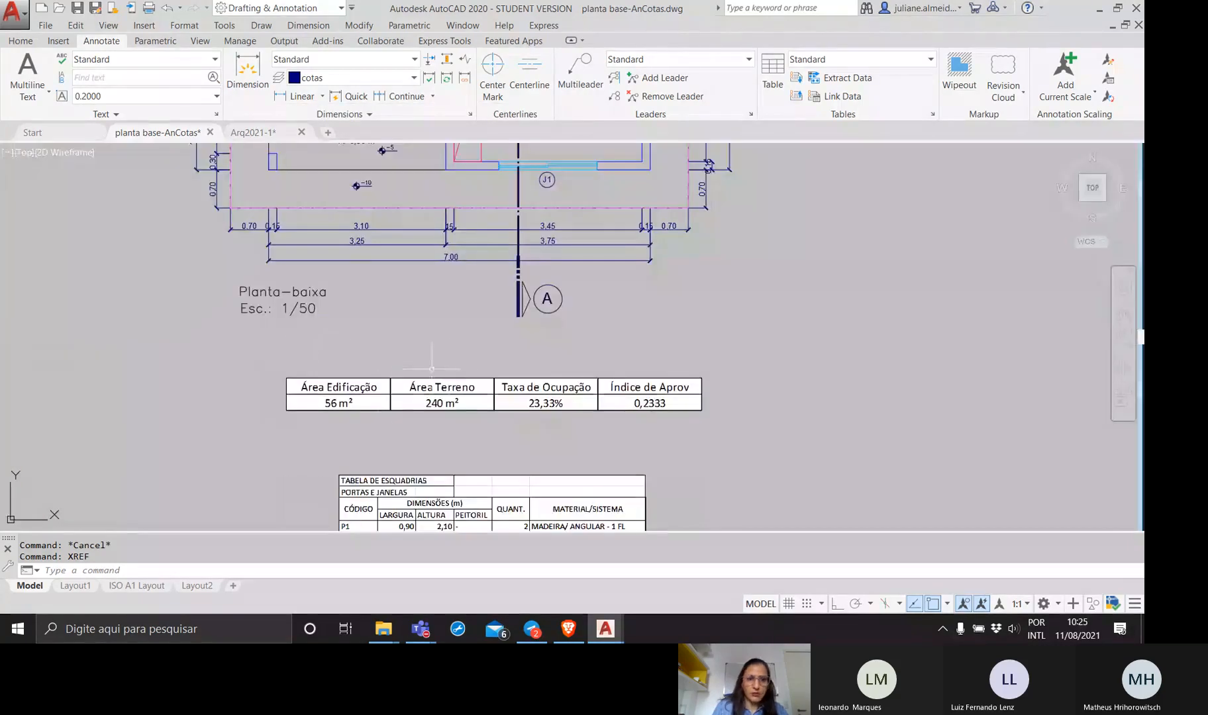
On the ISO A1 layout, move the two lower viewports to the right, clearing the space beneath the floor plan viewport.
middle_drag(449, 374, 444, 428)
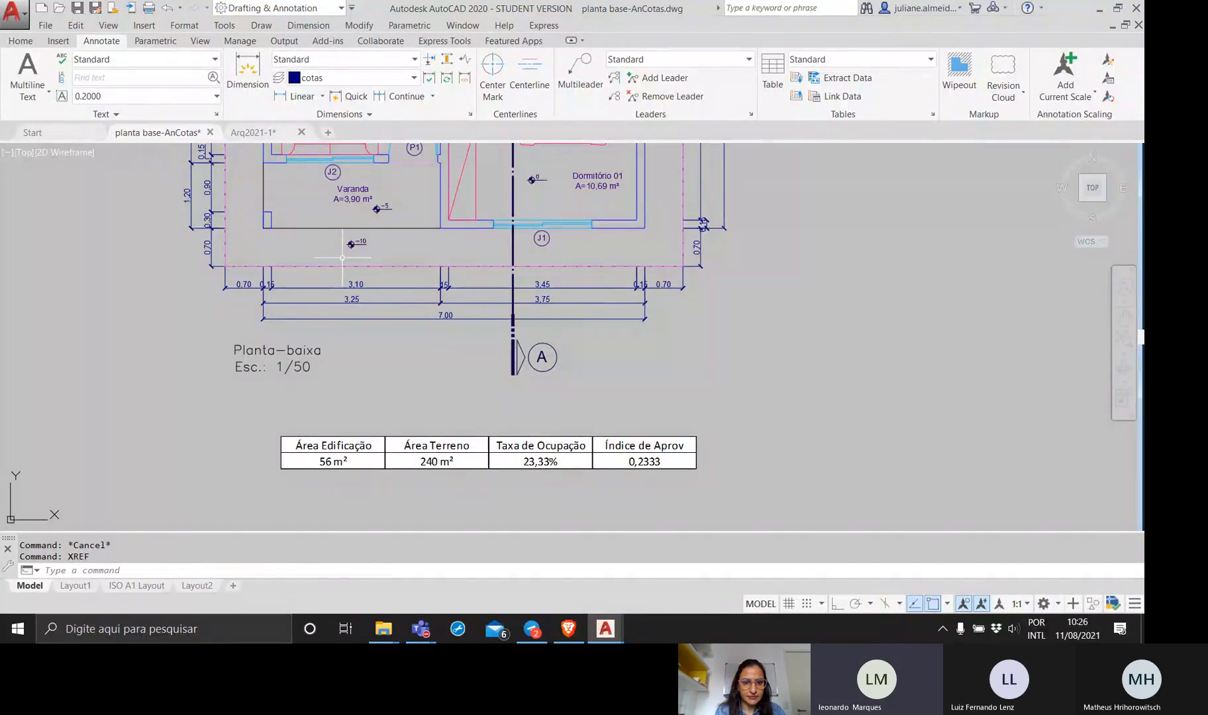
scroll(343, 258, down, 2)
middle_drag(396, 349, 436, 325)
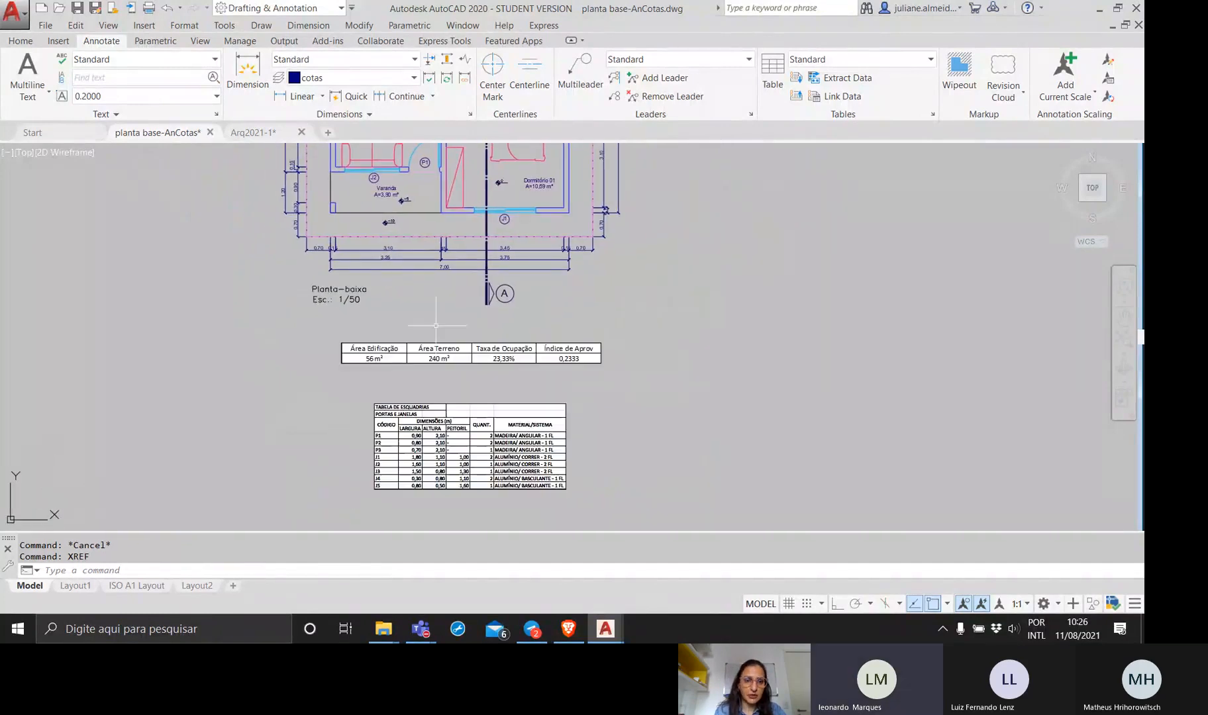
click(133, 589)
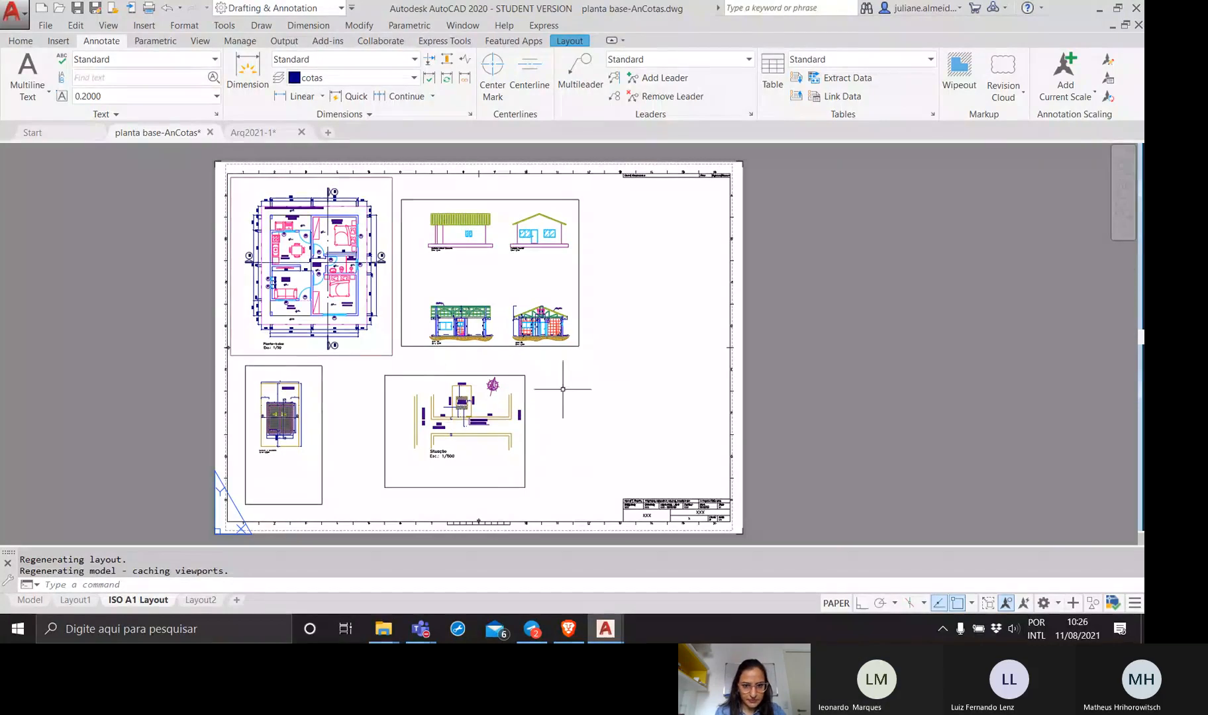
click(575, 450)
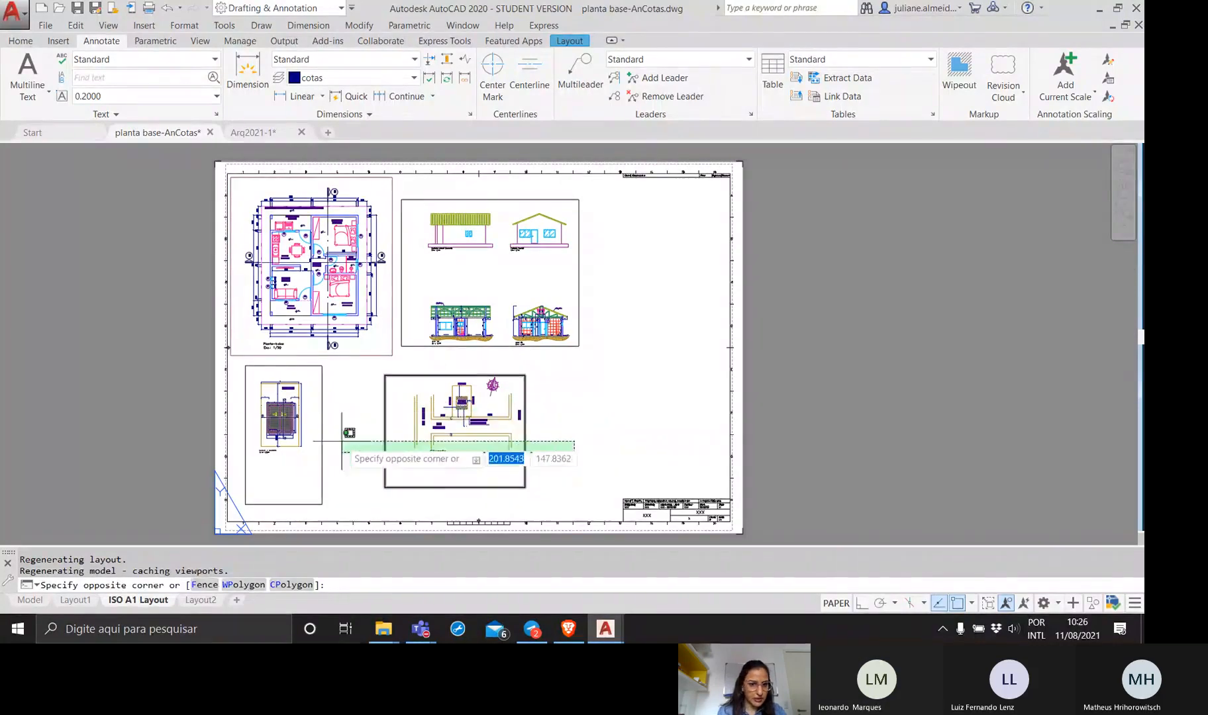
click(351, 499)
click(343, 476)
click(275, 455)
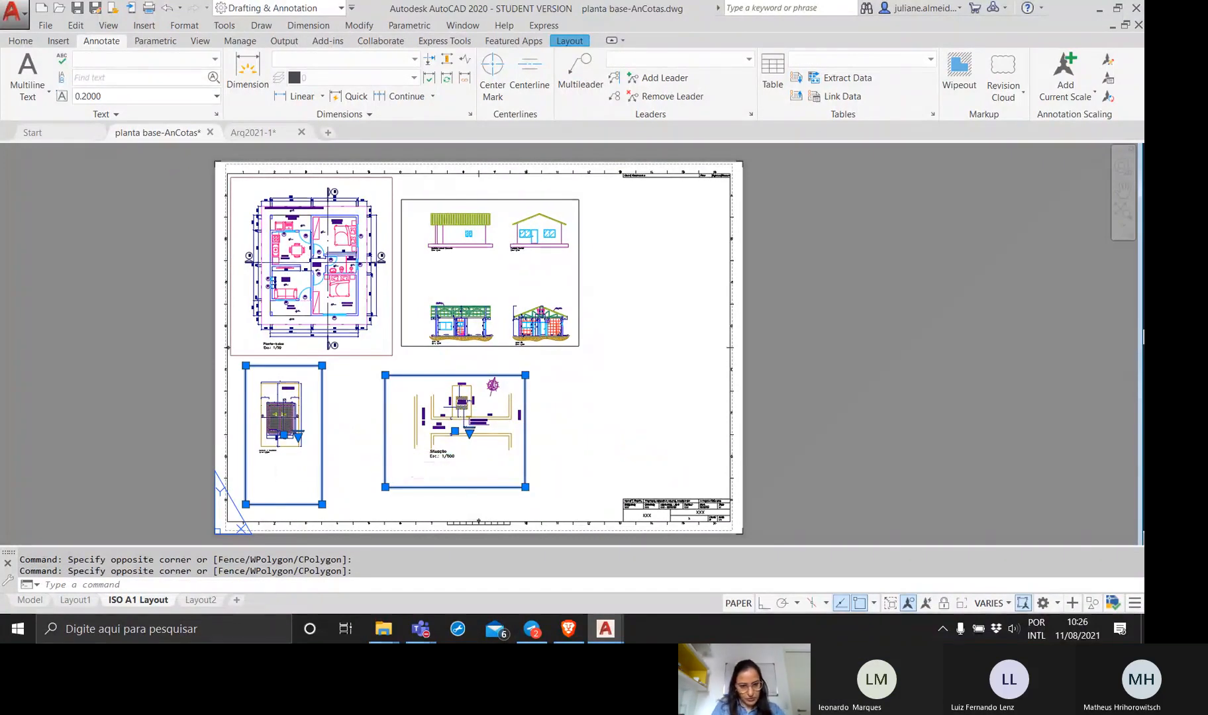
text(m)
key(Return)
click(515, 434)
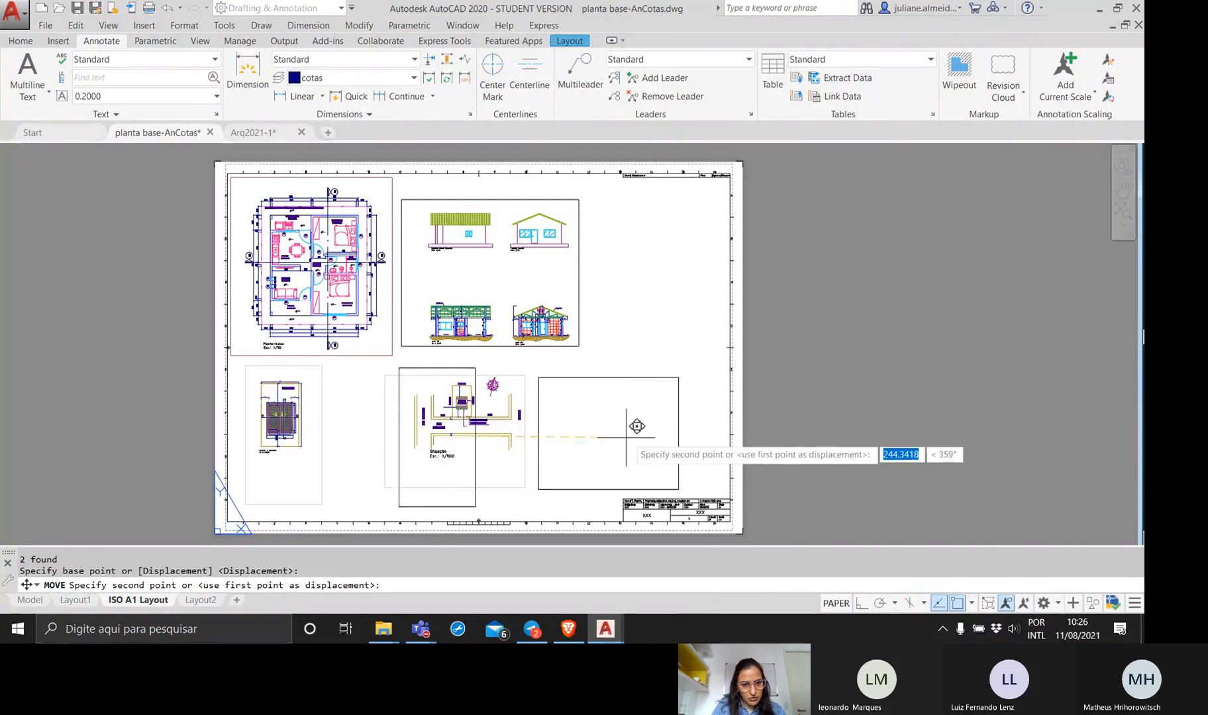
click(638, 430)
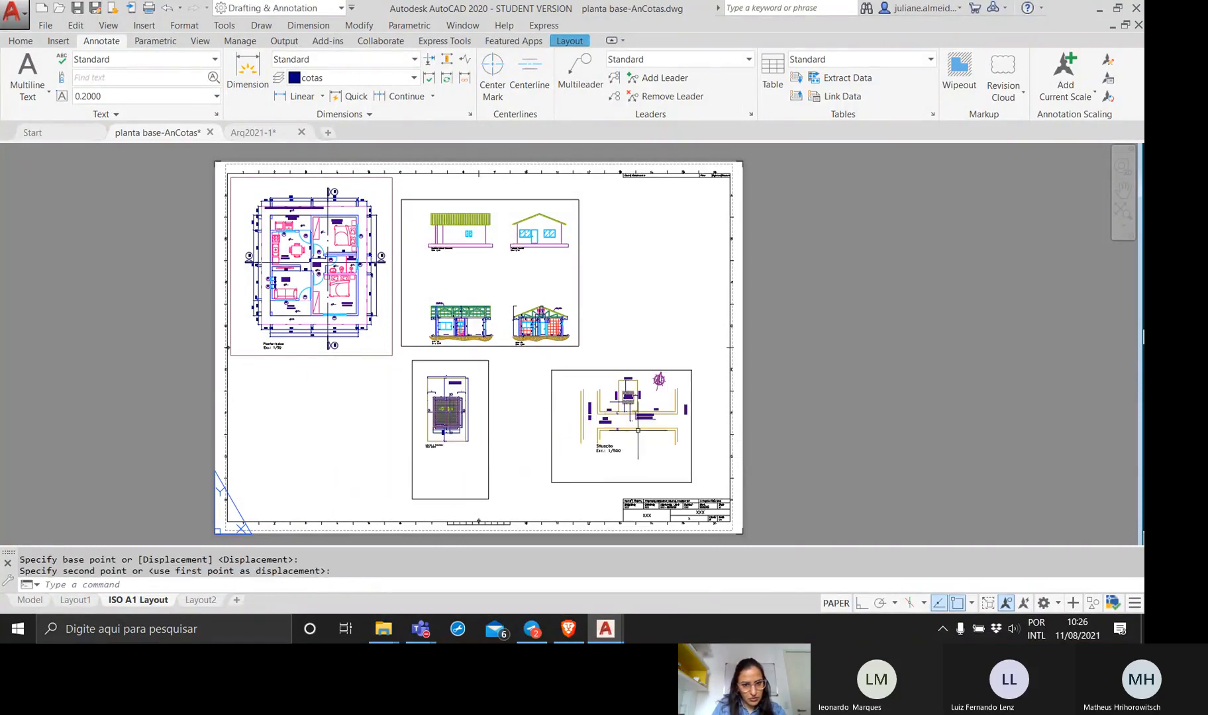
click(343, 417)
click(332, 364)
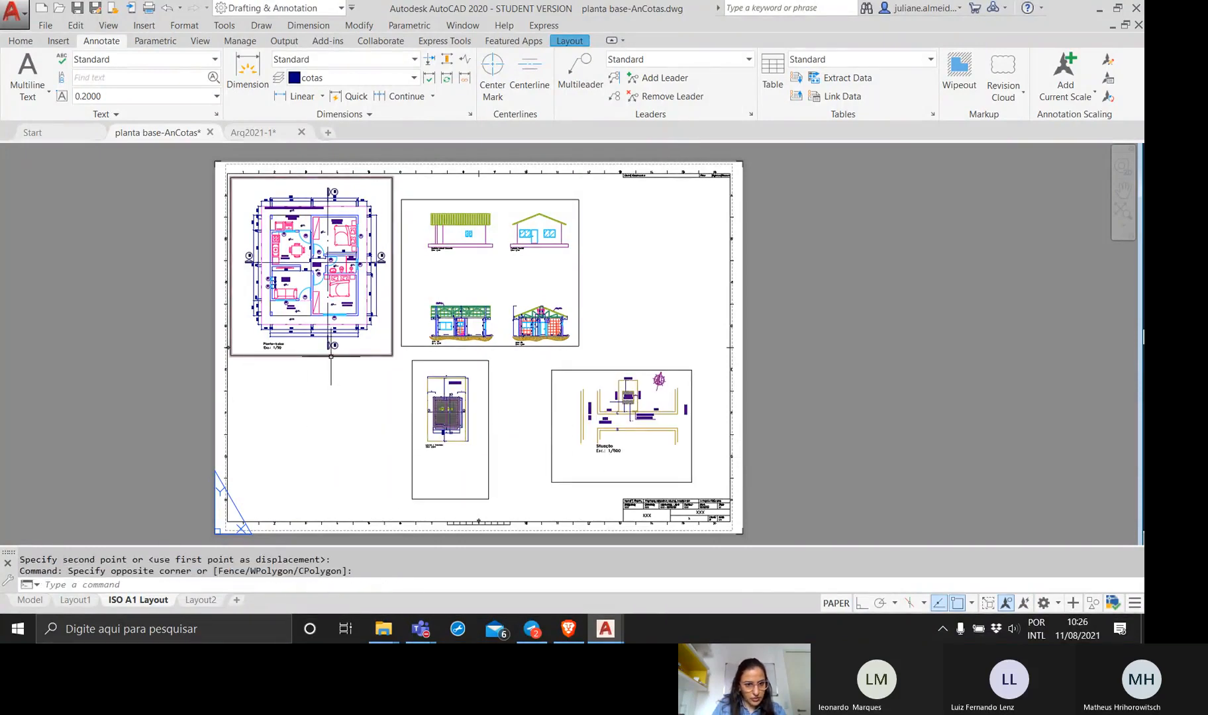
double_click(365, 356)
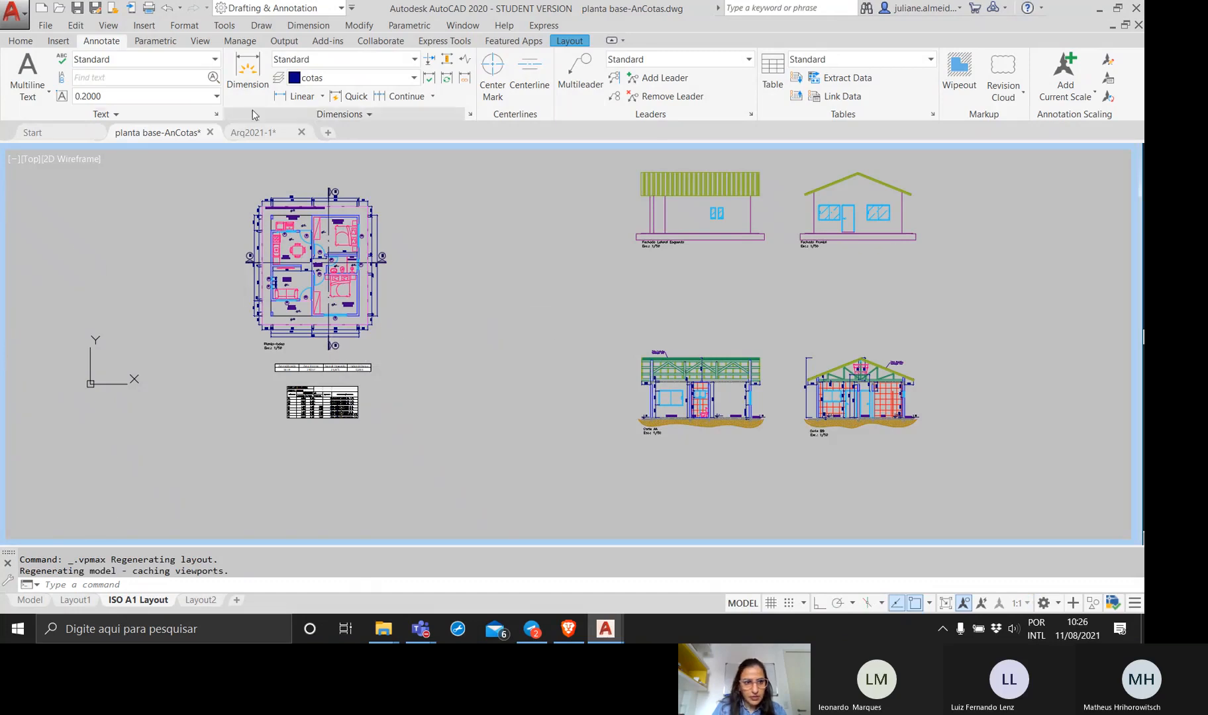
click(217, 197)
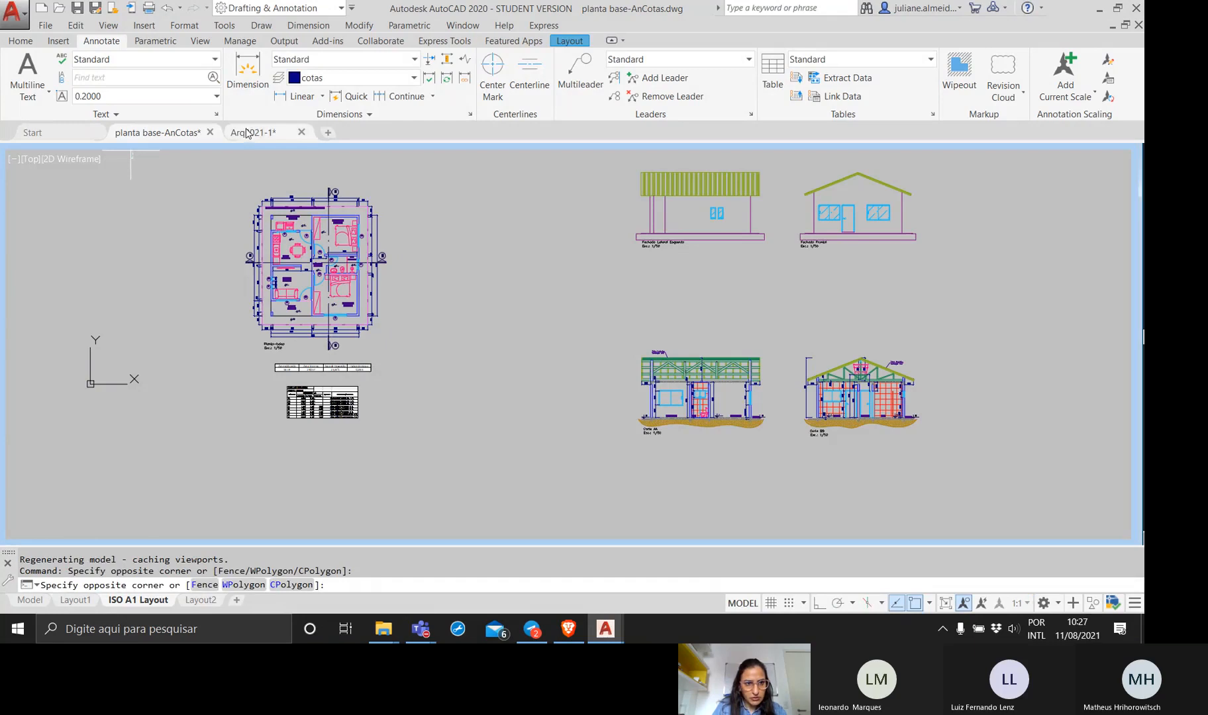
click(202, 434)
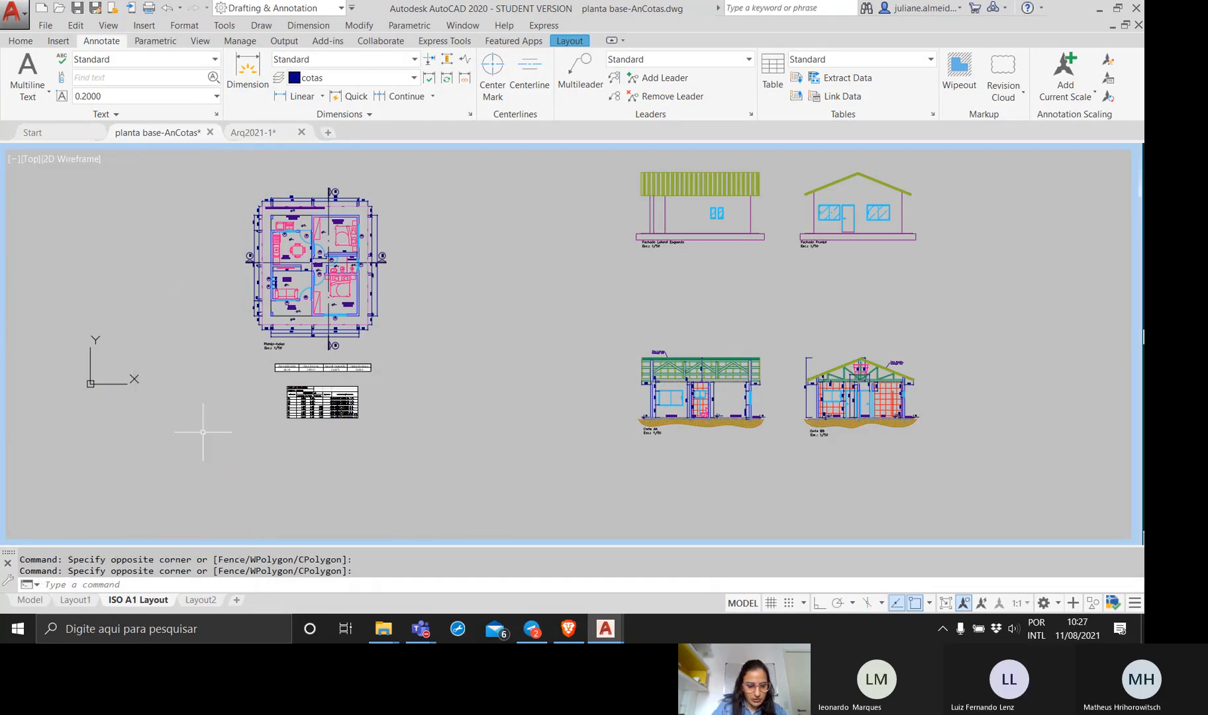
key(Escape)
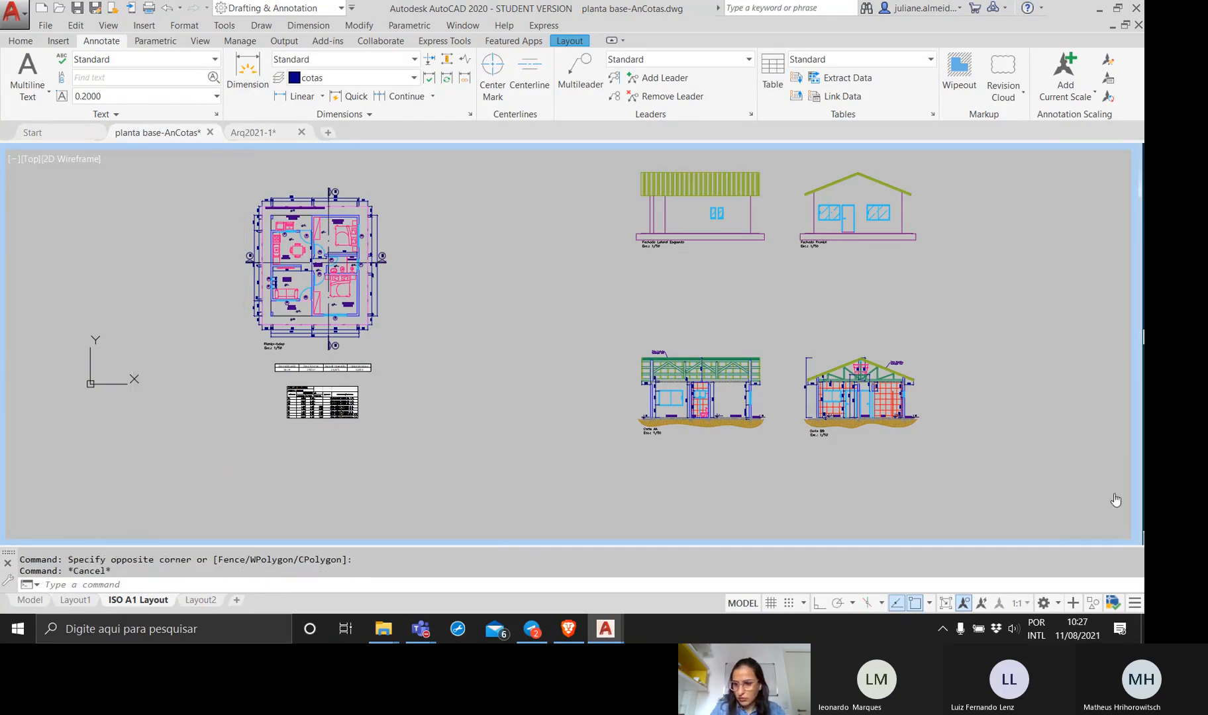
click(947, 604)
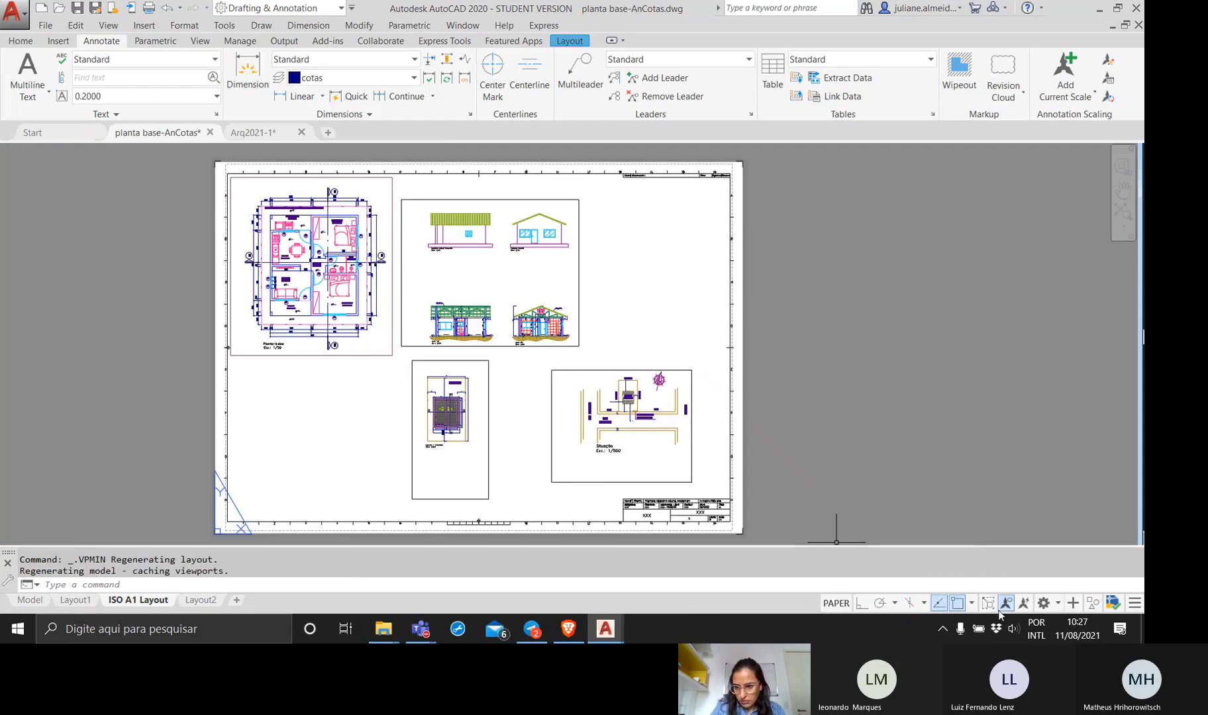
click(1013, 604)
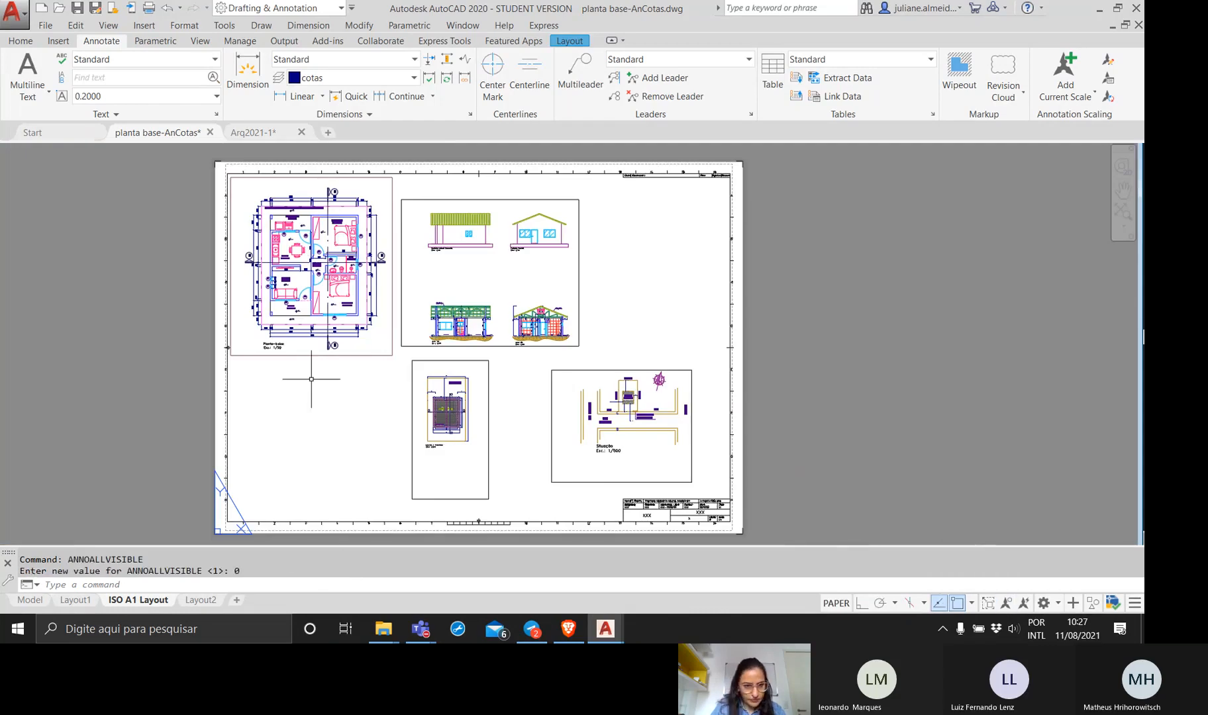
double_click(305, 348)
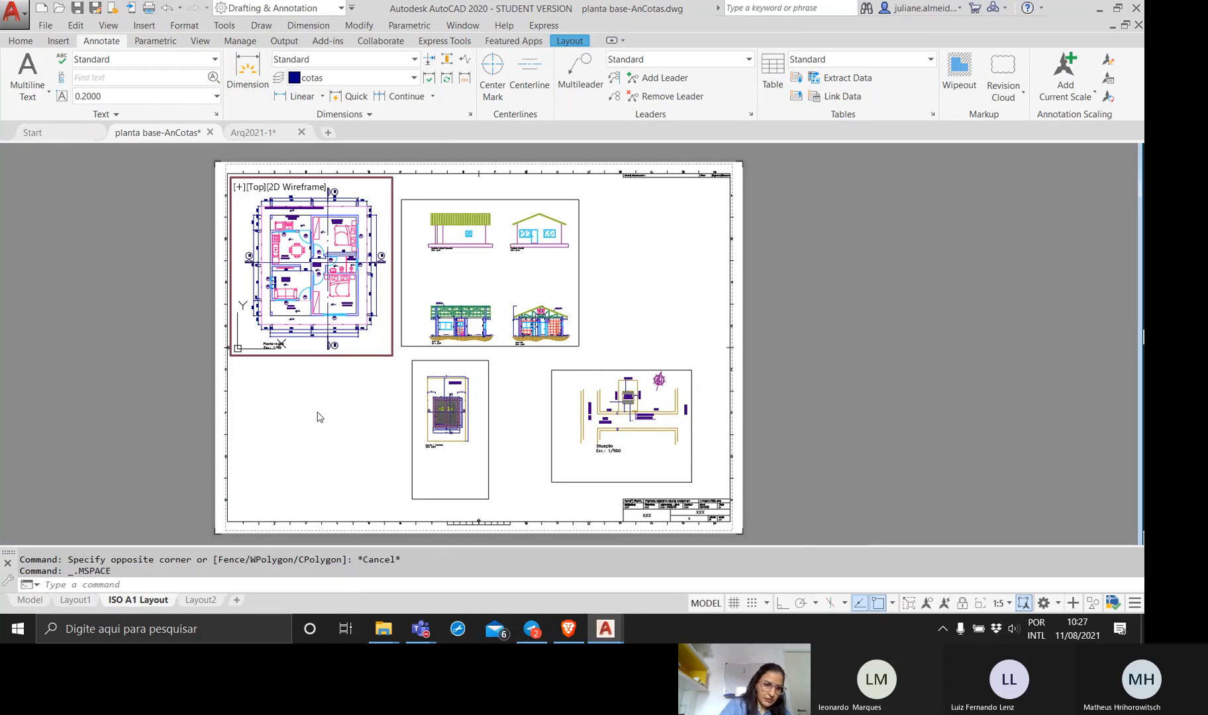
double_click(305, 391)
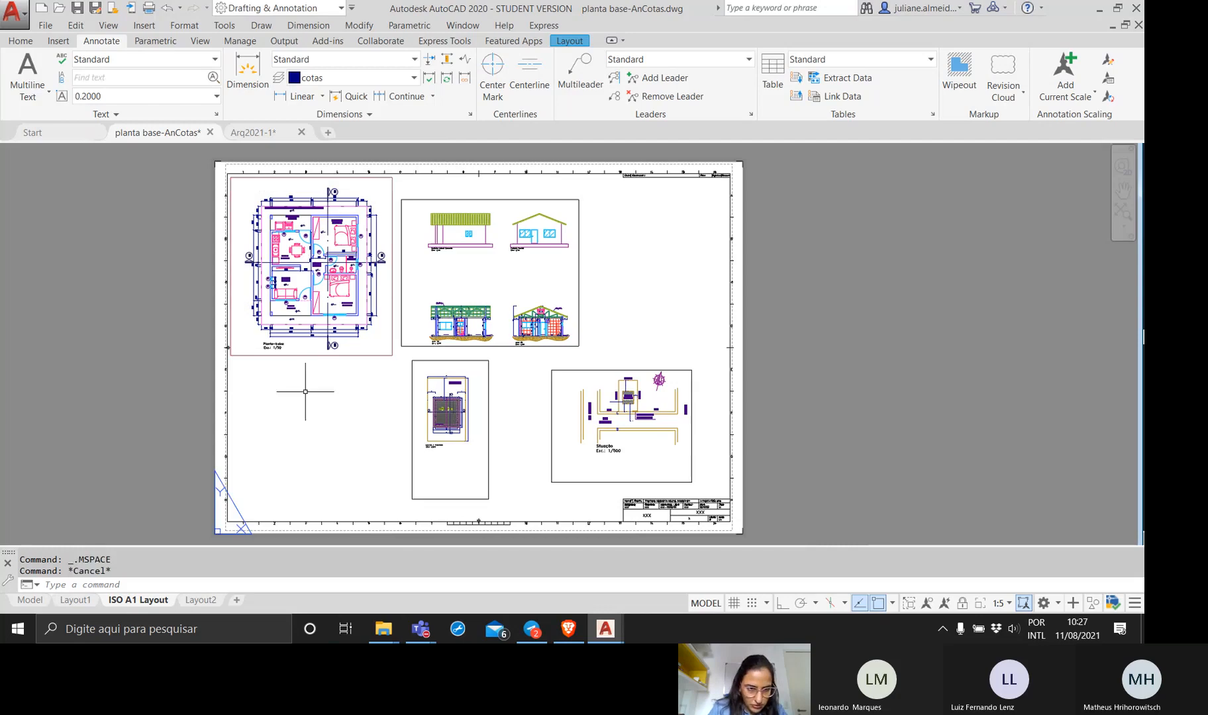
Stretch the floor plan viewport downward at its current width until it includes both tables below the plan.
click(306, 357)
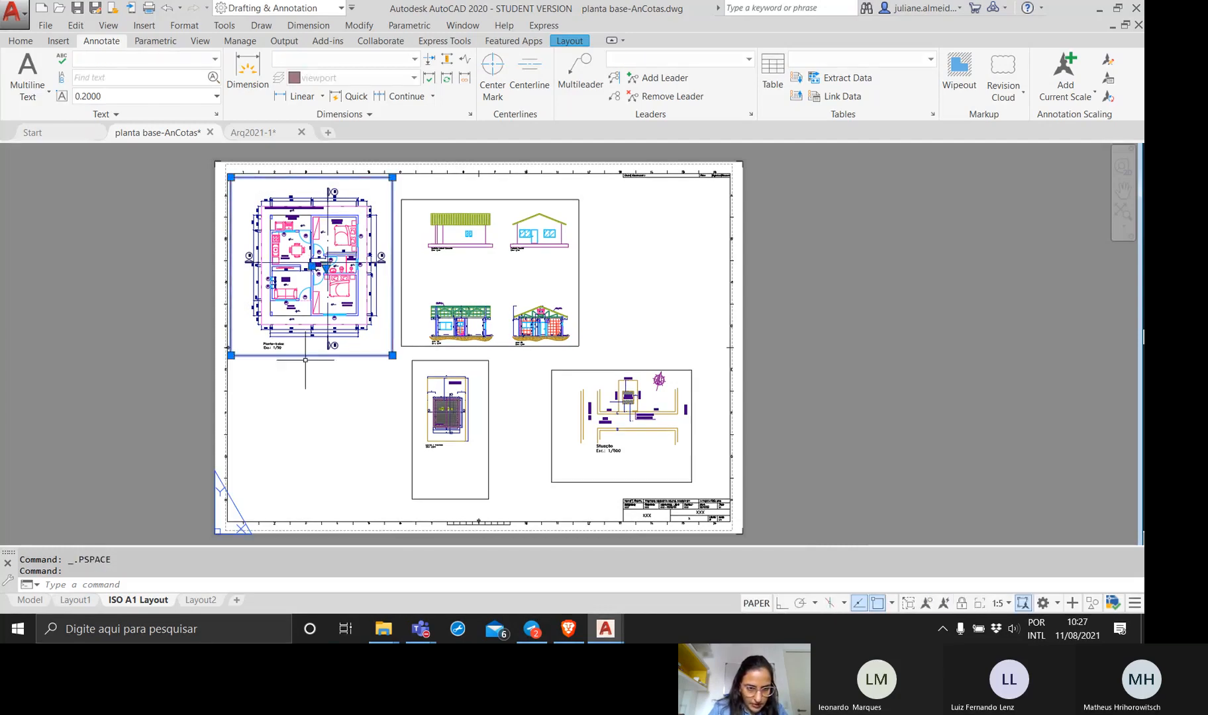
click(393, 355)
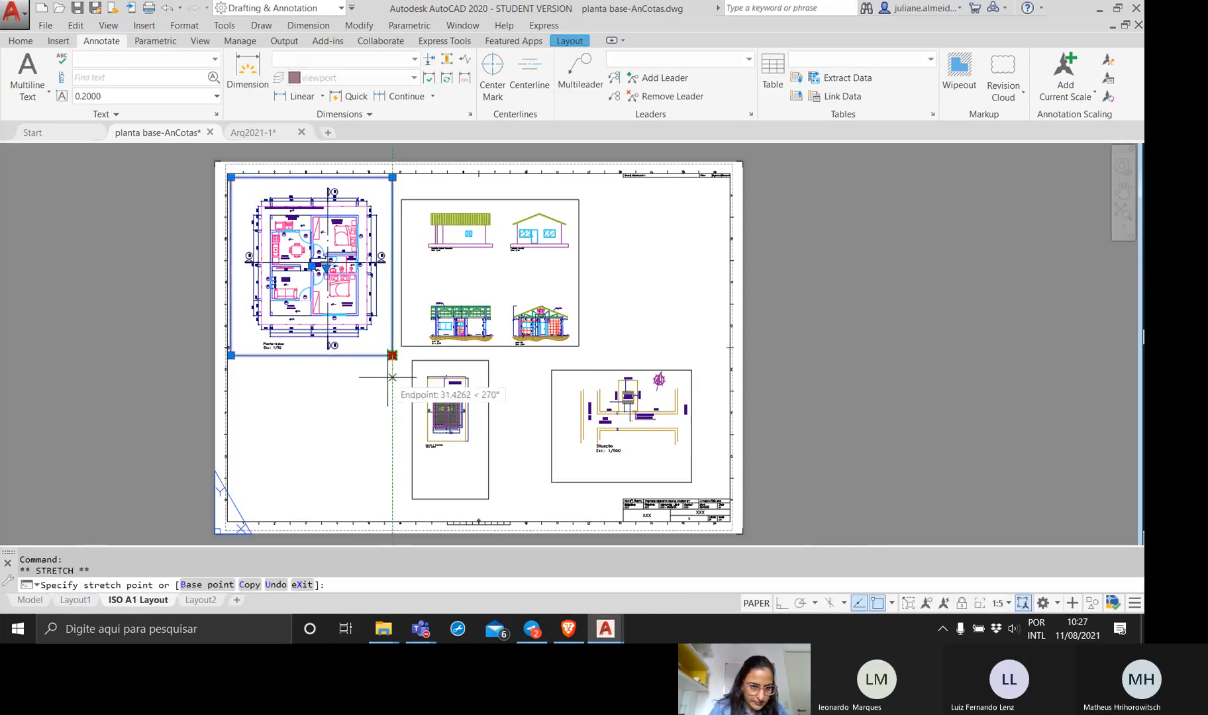
click(392, 418)
click(396, 418)
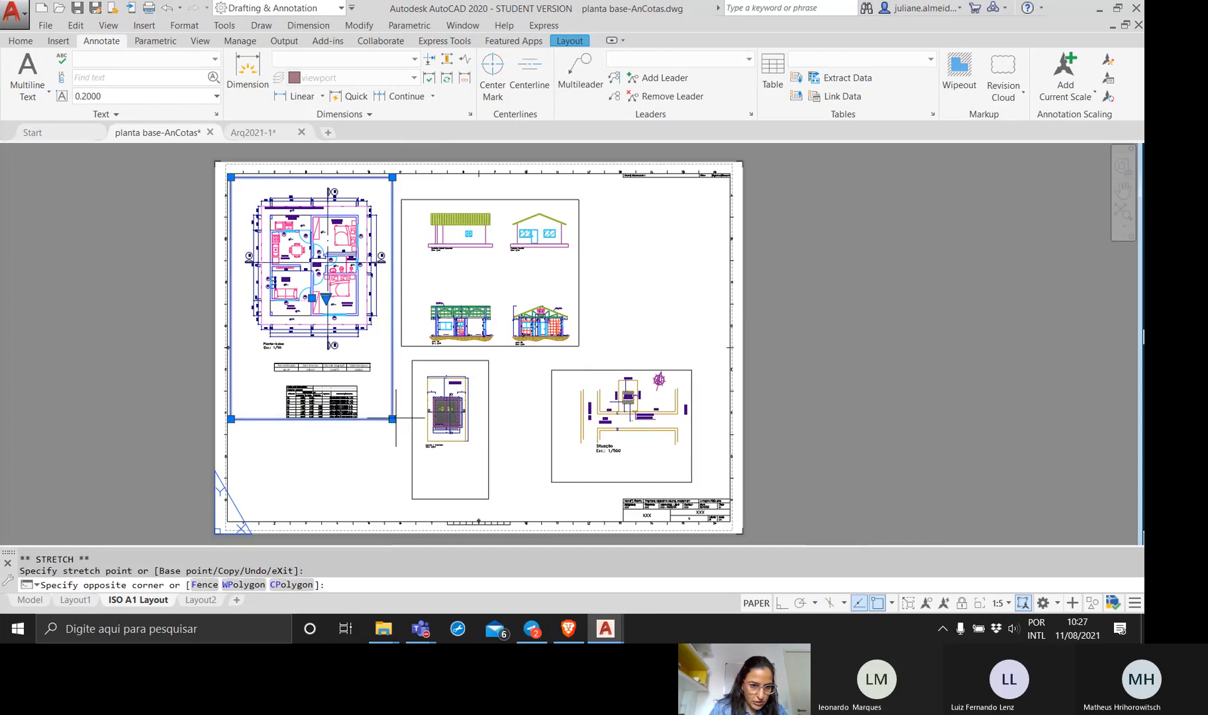
click(399, 411)
click(393, 419)
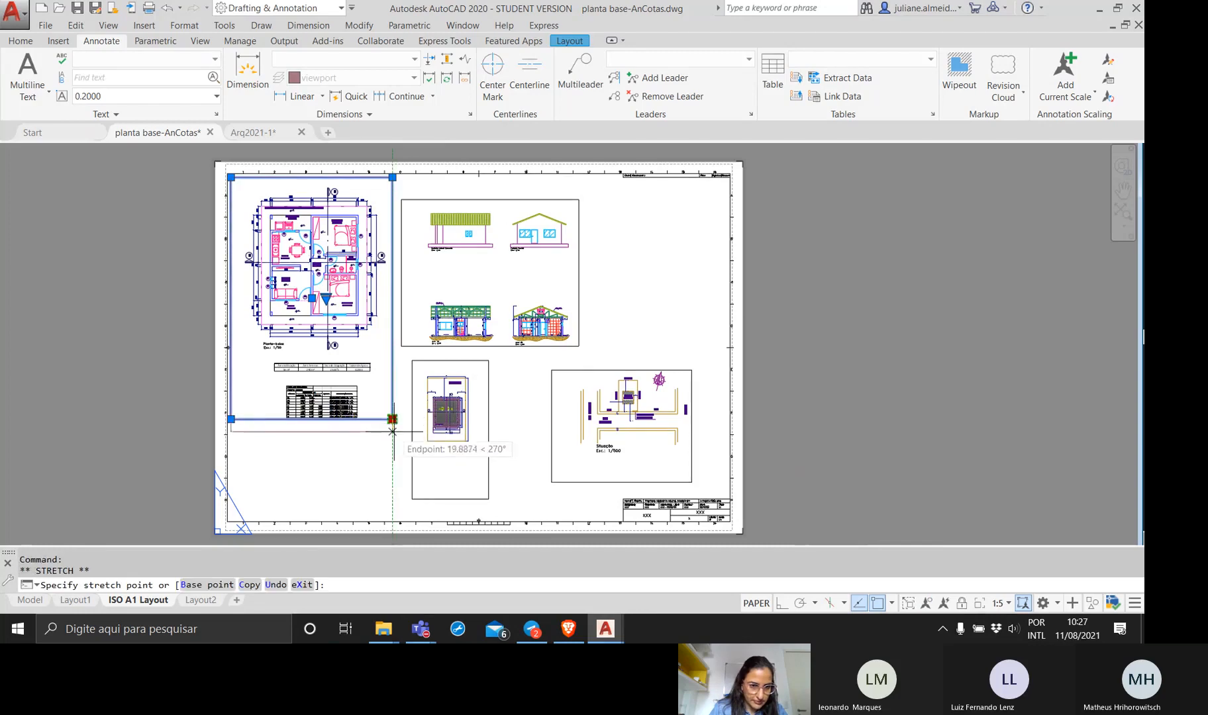
click(392, 435)
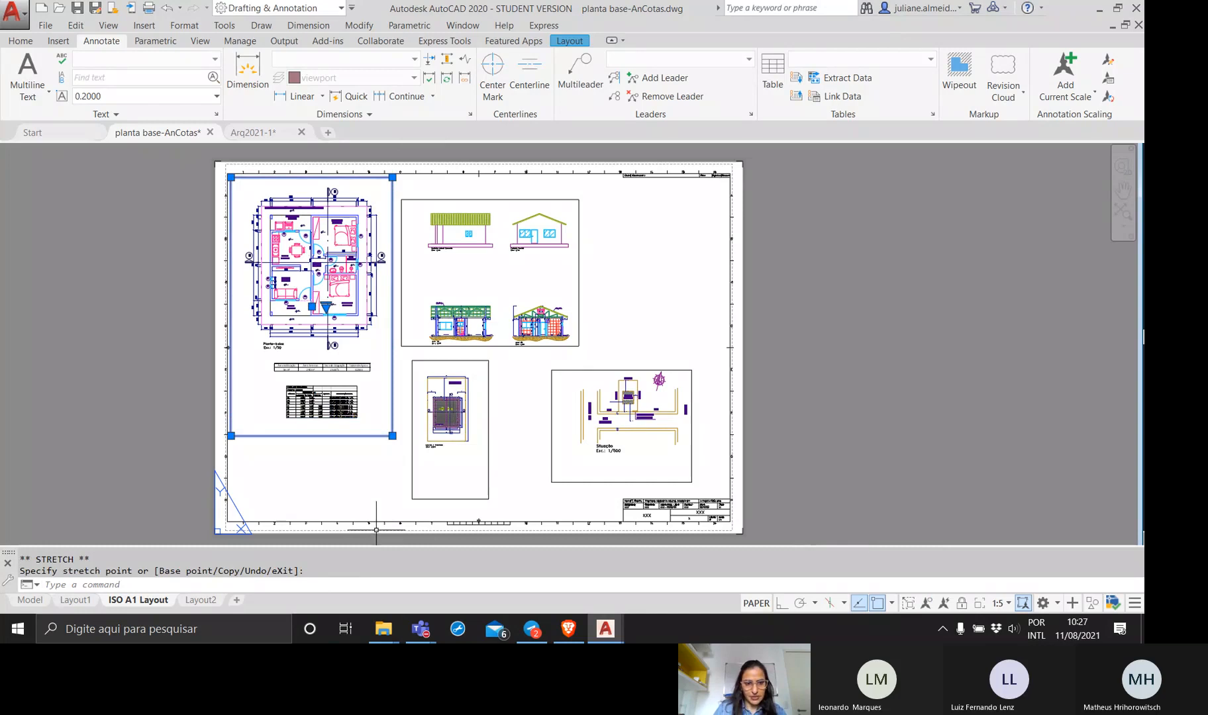
key(Escape)
key(Escape)
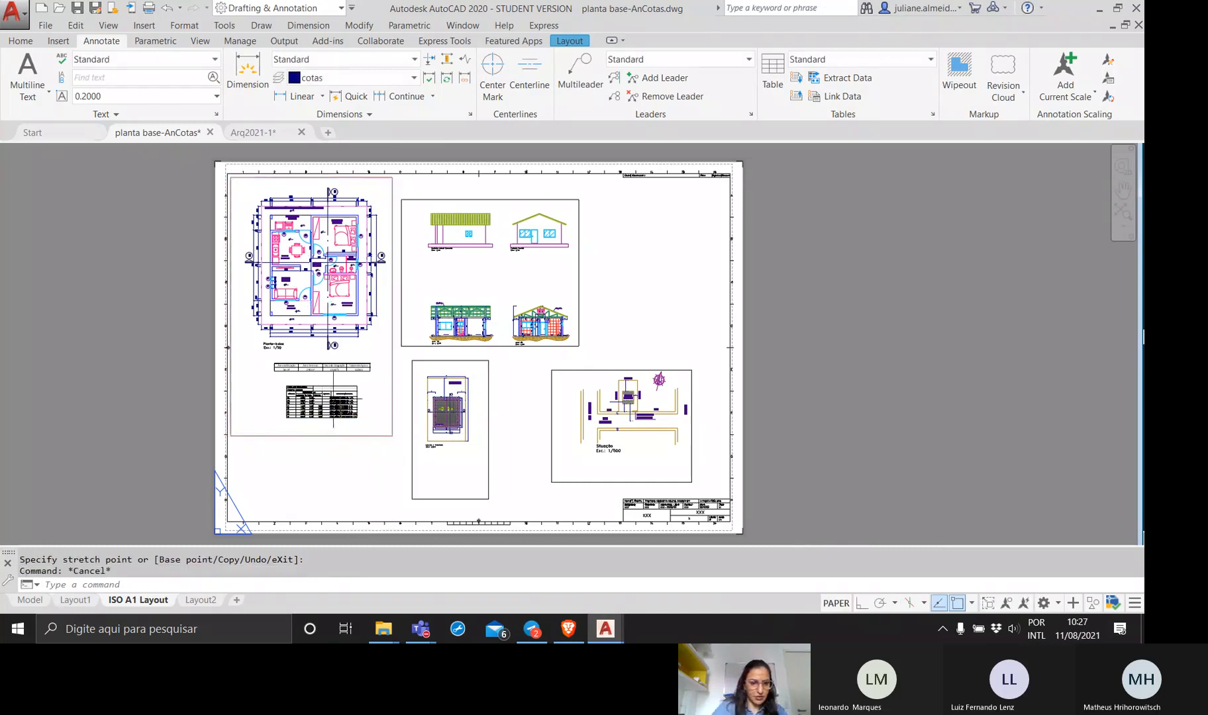
Shorten the floor plan viewport so its lower edge sits just beneath the Planta-baixa title text, leaving both tables outside.
scroll(333, 399, up, 6)
scroll(291, 321, down, 2)
mouse_move(290, 321)
middle_down()
mouse_move(340, 412)
mouse_move(334, 345)
middle_up()
scroll(322, 392, down, 2)
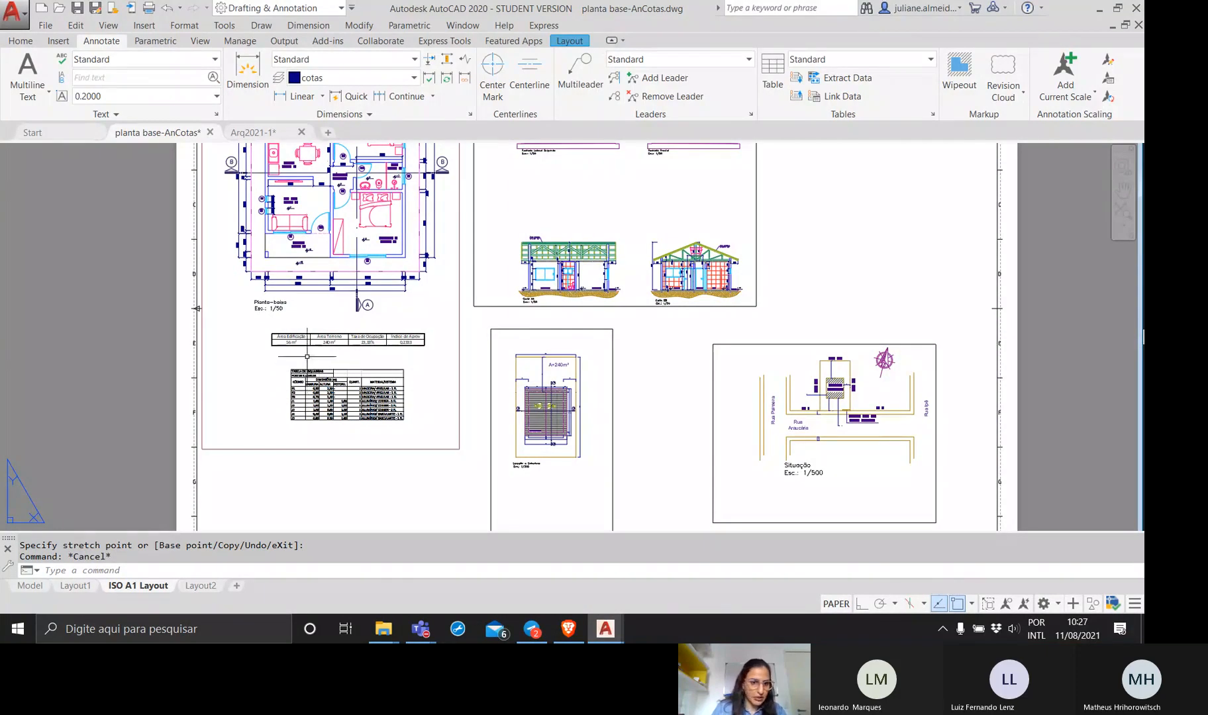
click(303, 462)
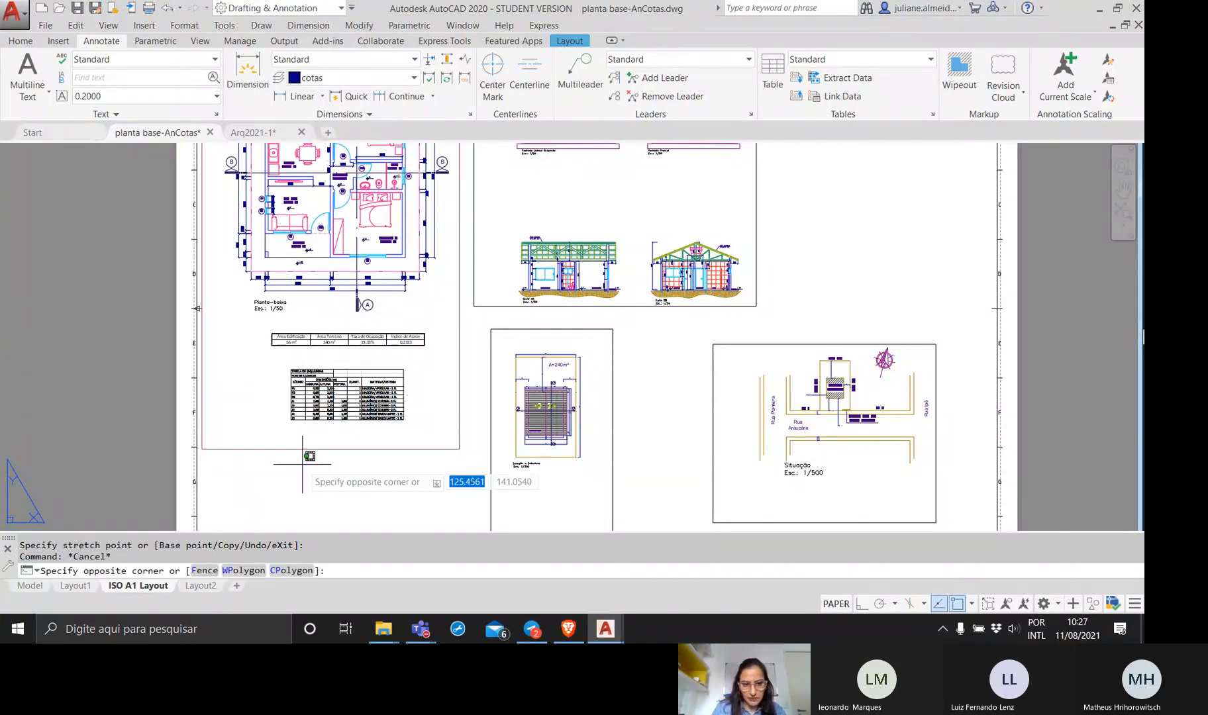
click(385, 447)
click(460, 449)
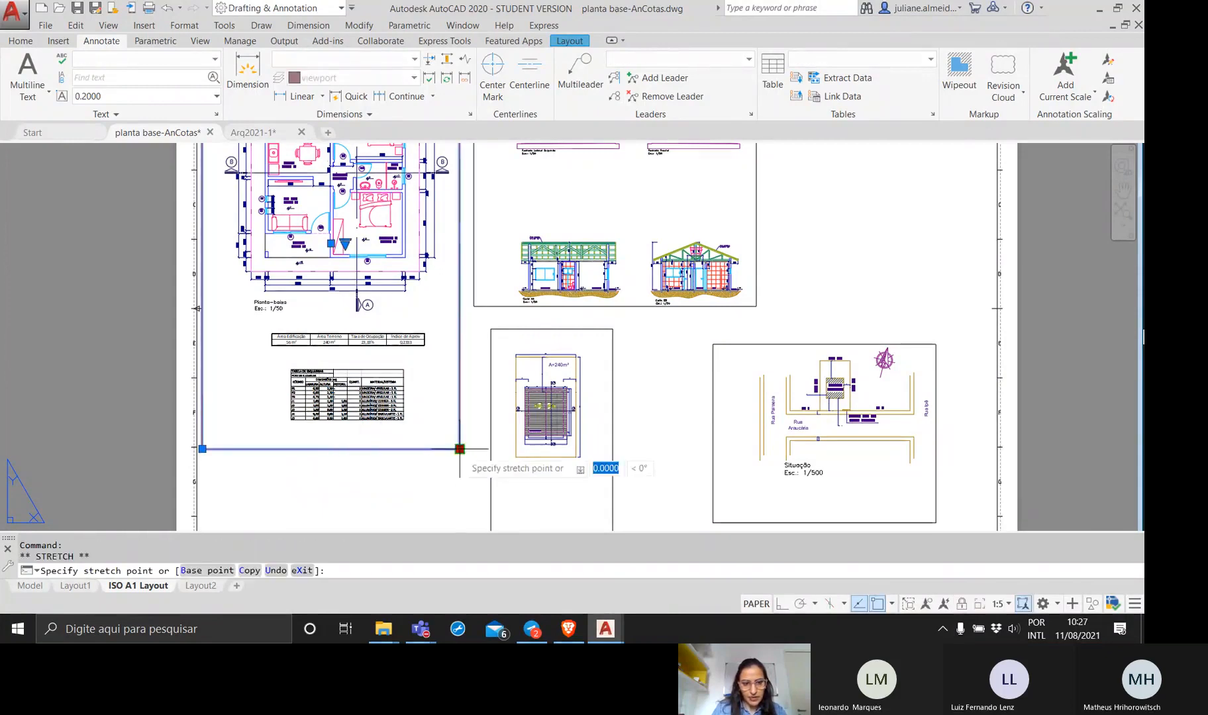
click(460, 319)
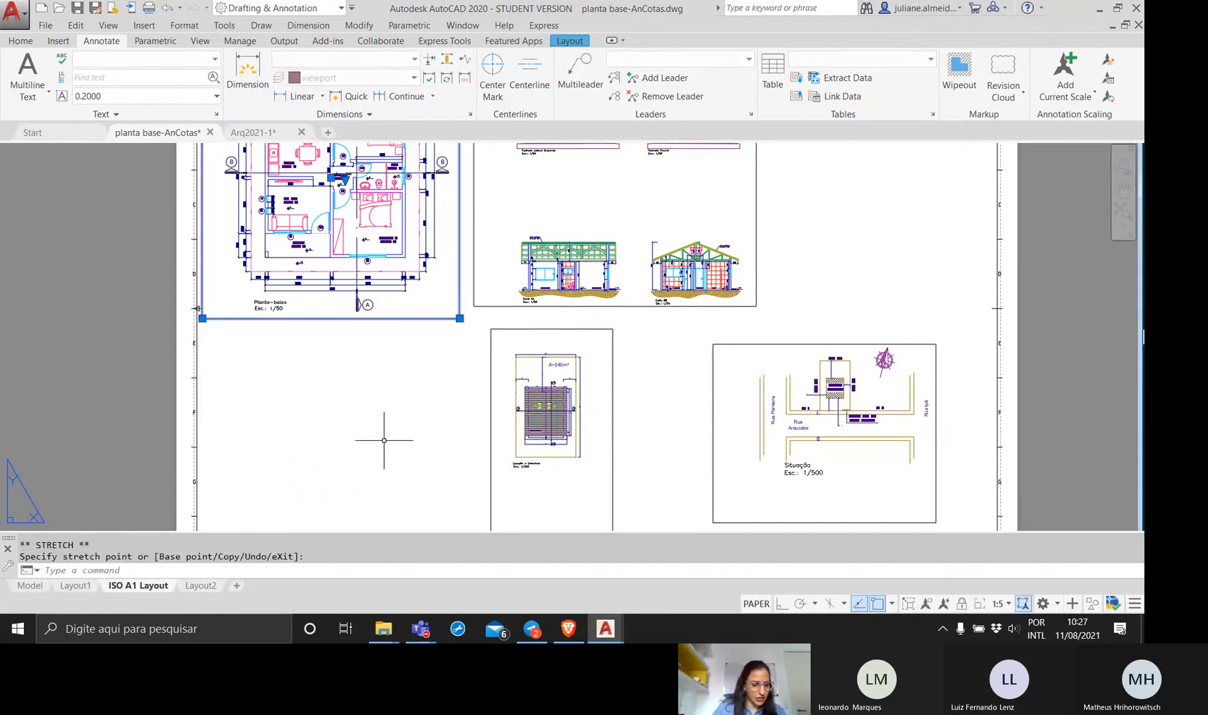
Create a single viewport in the empty space beneath the floor plan viewport, about as wide as that viewport.
key(Escape)
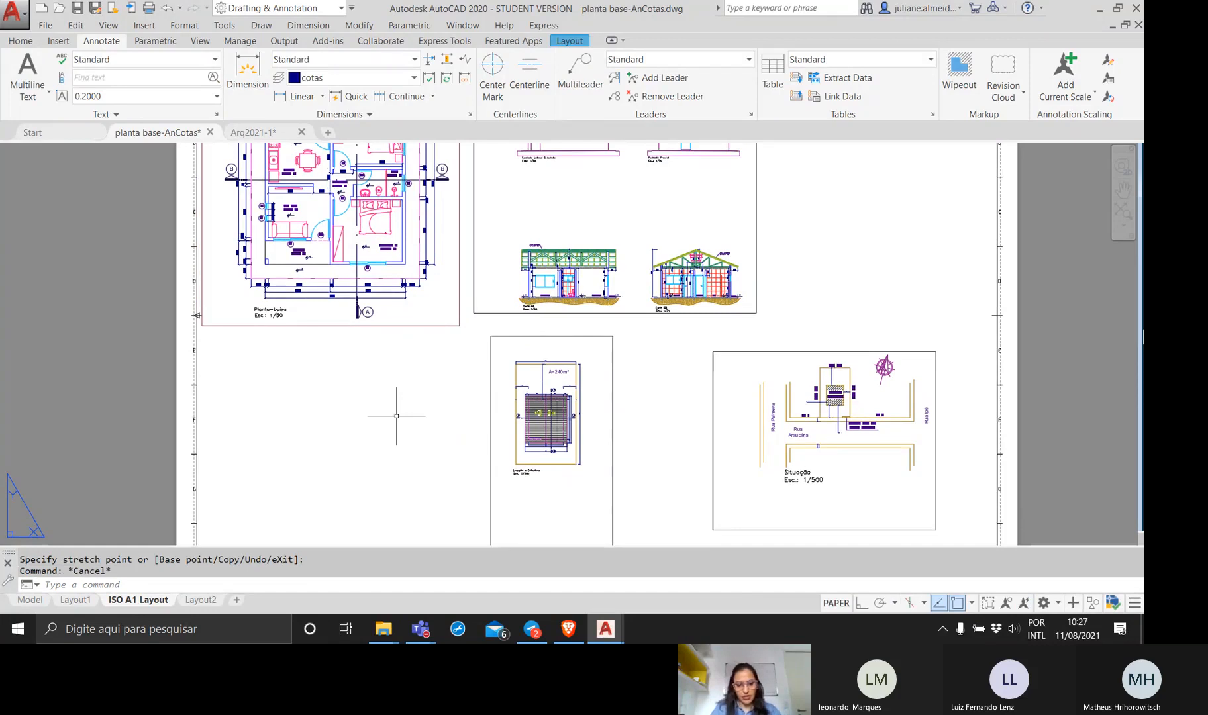
text(v)
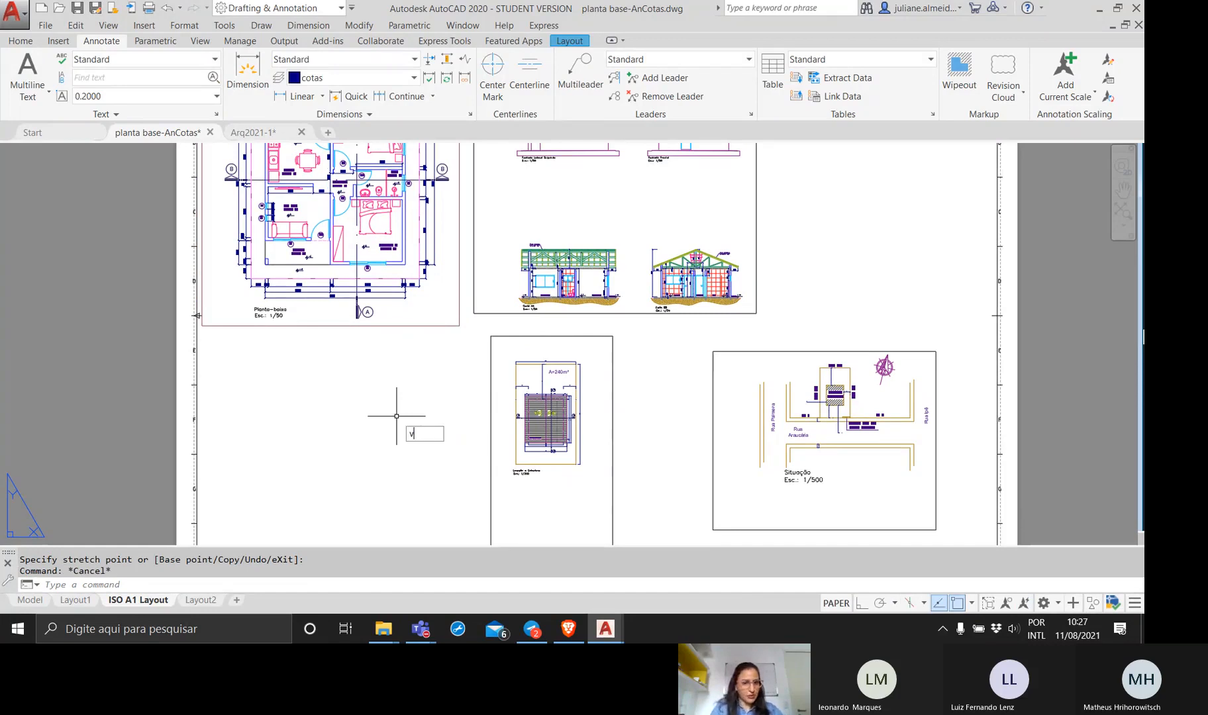
text(iewports)
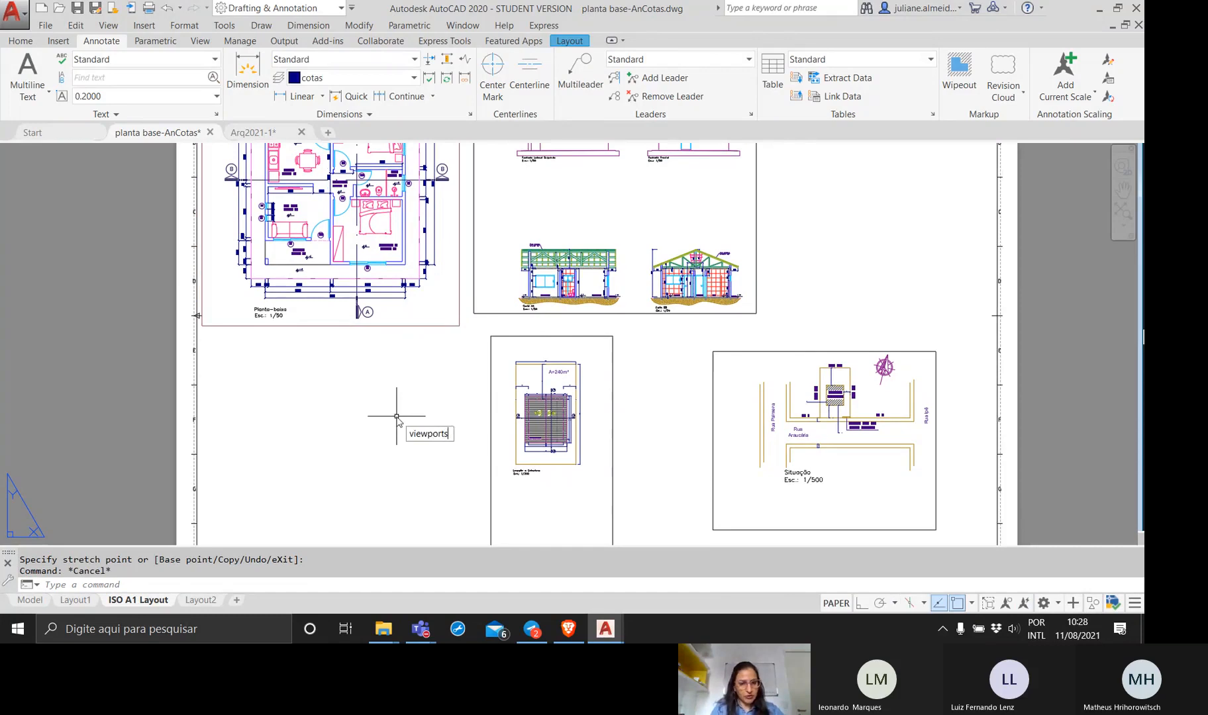
key(Return)
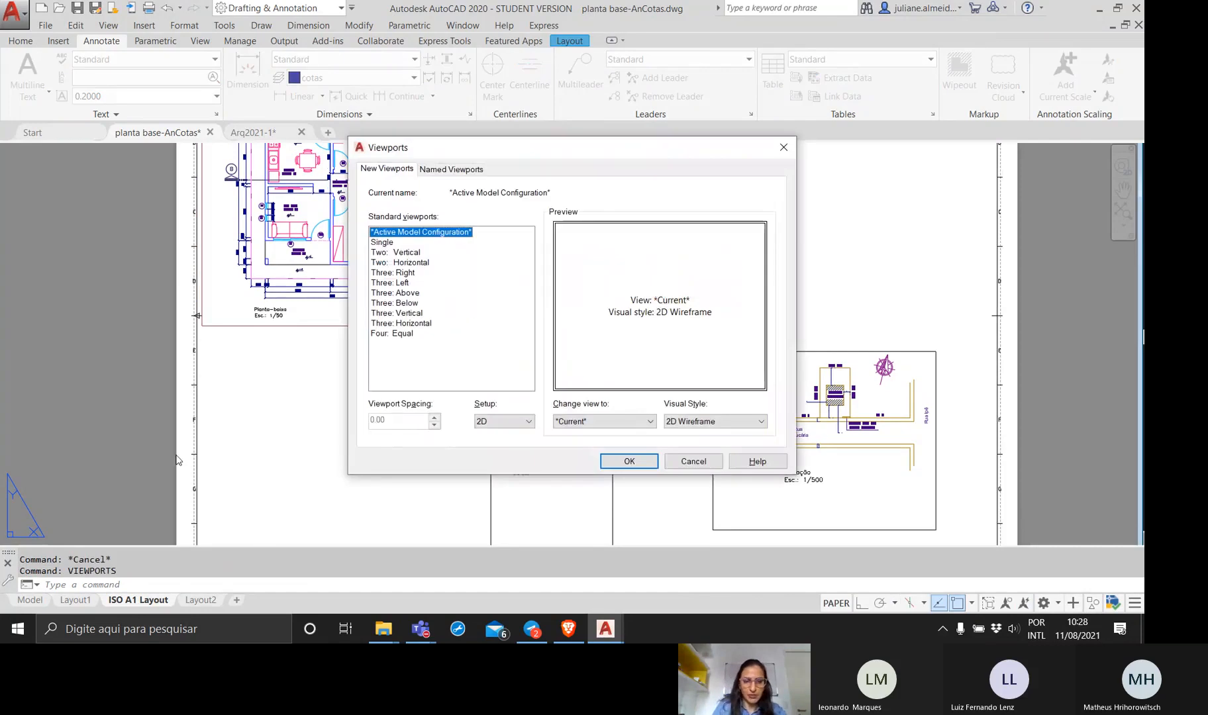
click(391, 242)
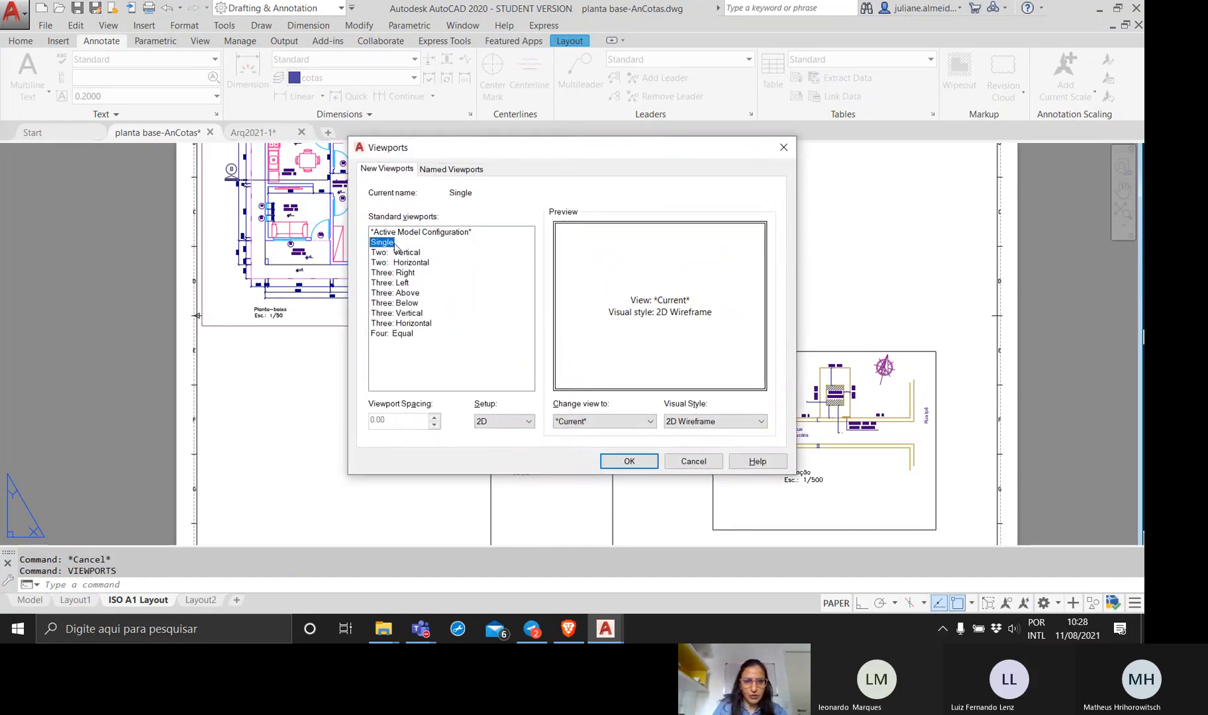
click(629, 461)
click(213, 348)
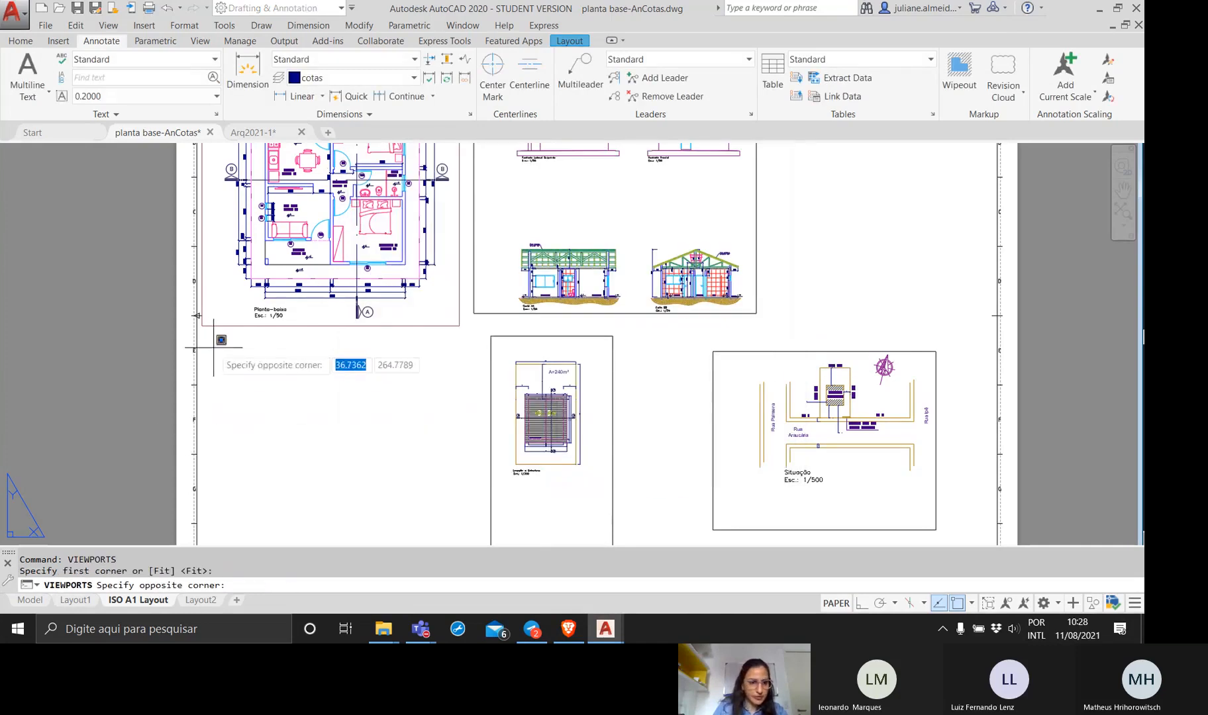
click(458, 479)
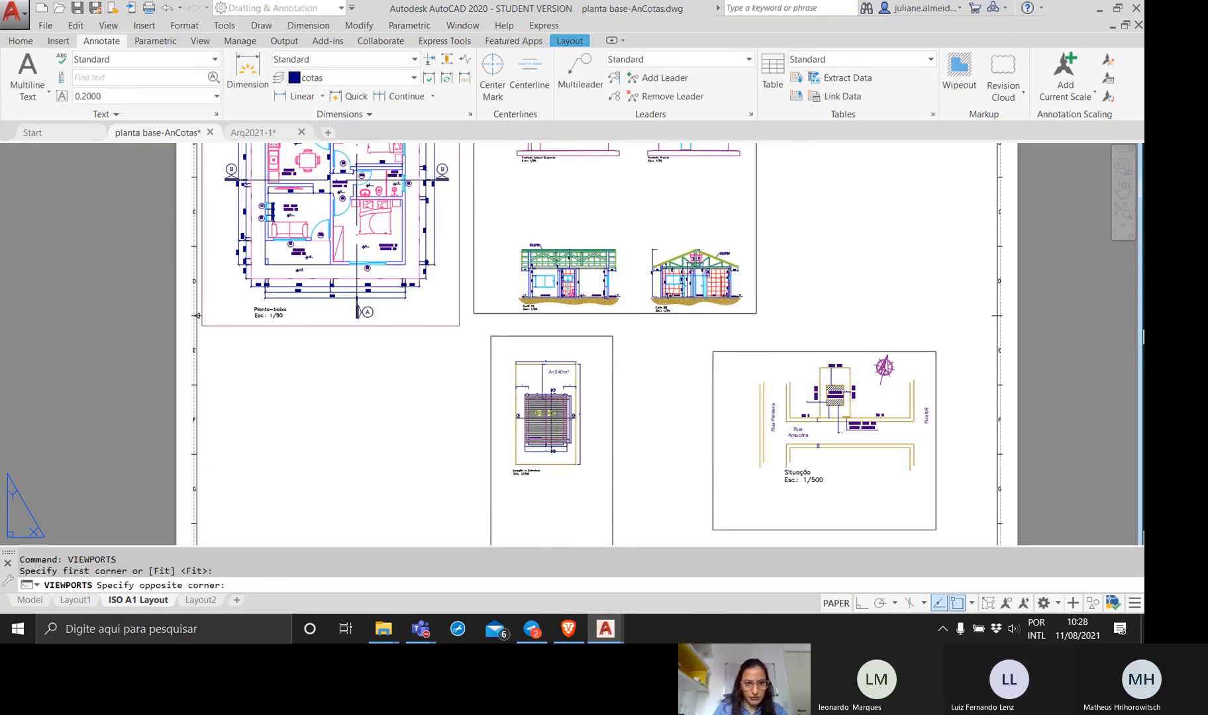
Assign the new viewport beneath the floor plan to the viewport layer.
click(436, 503)
click(421, 476)
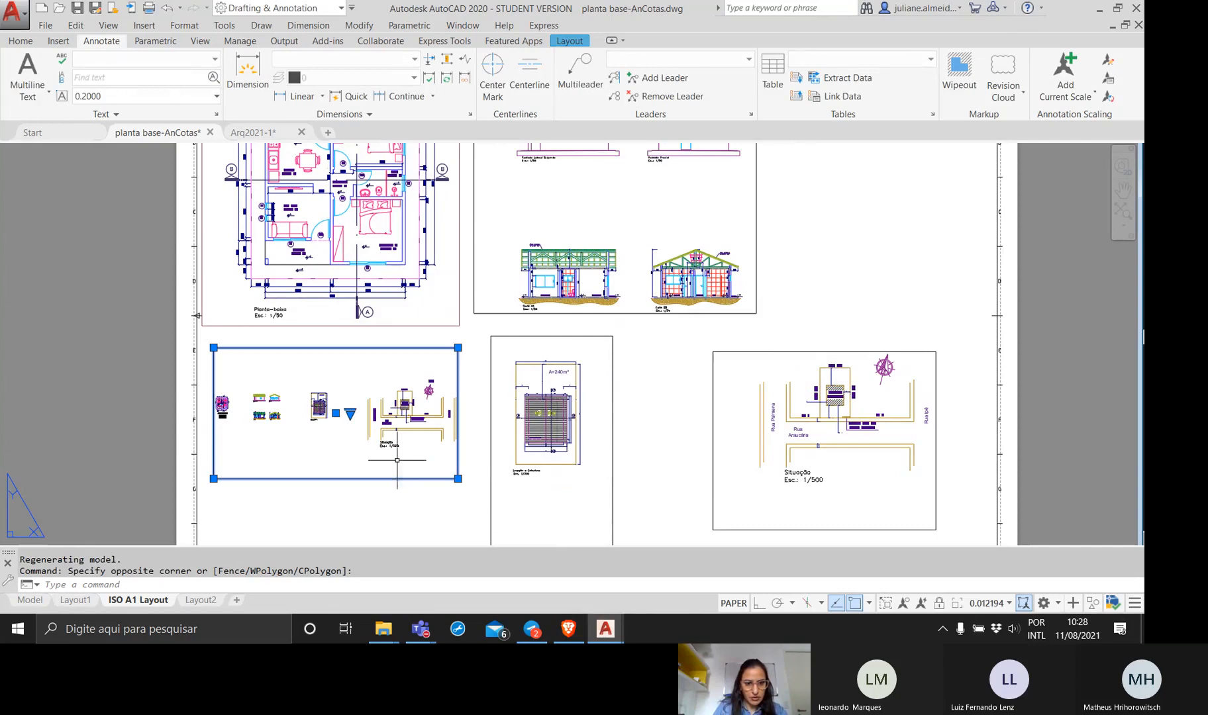
click(58, 41)
click(20, 41)
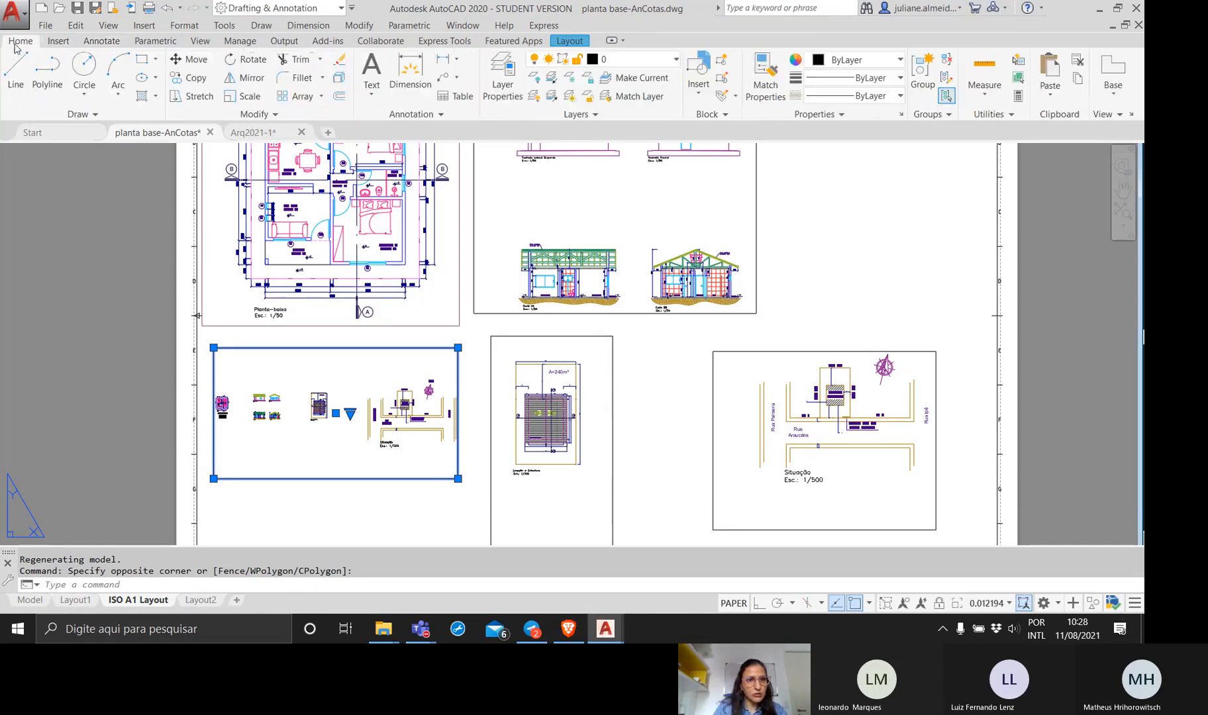
click(668, 59)
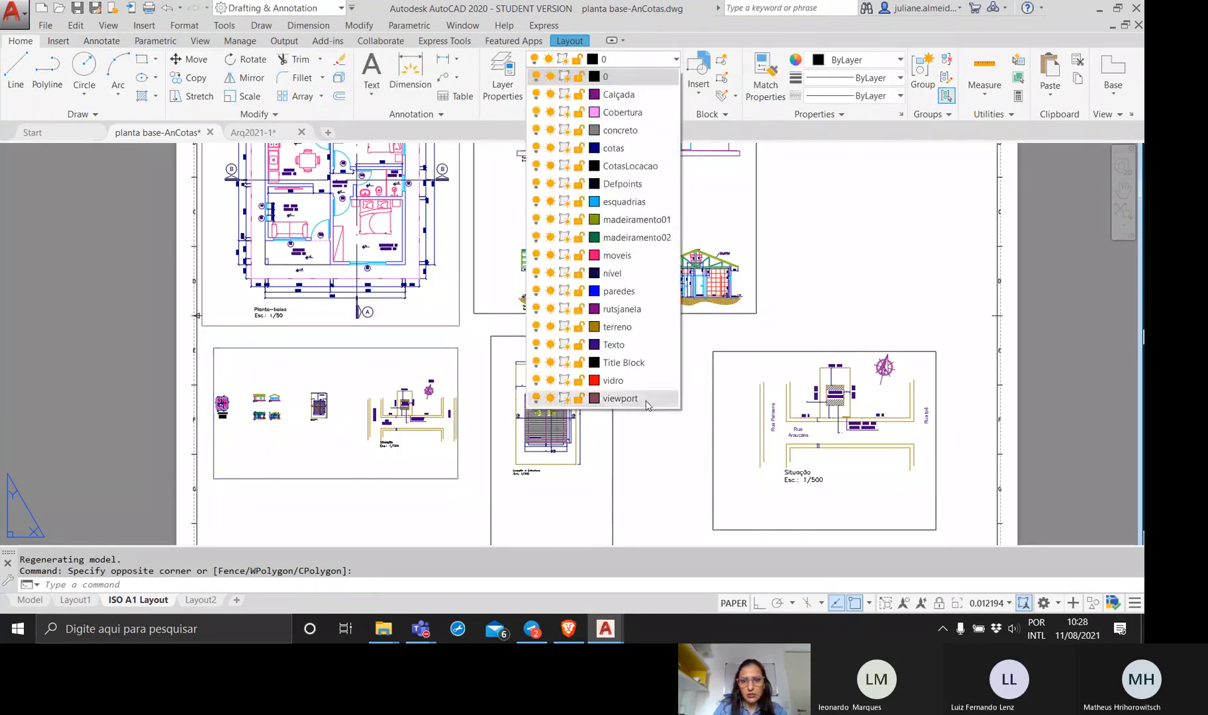
click(612, 400)
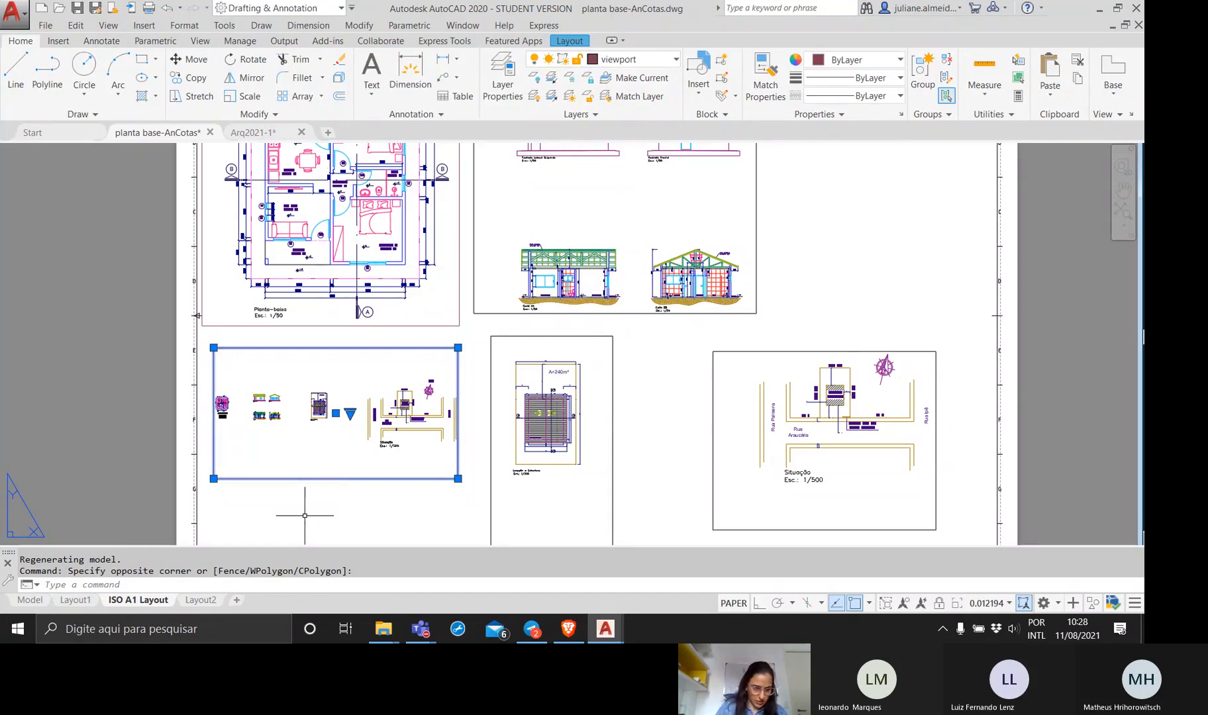
key(Escape)
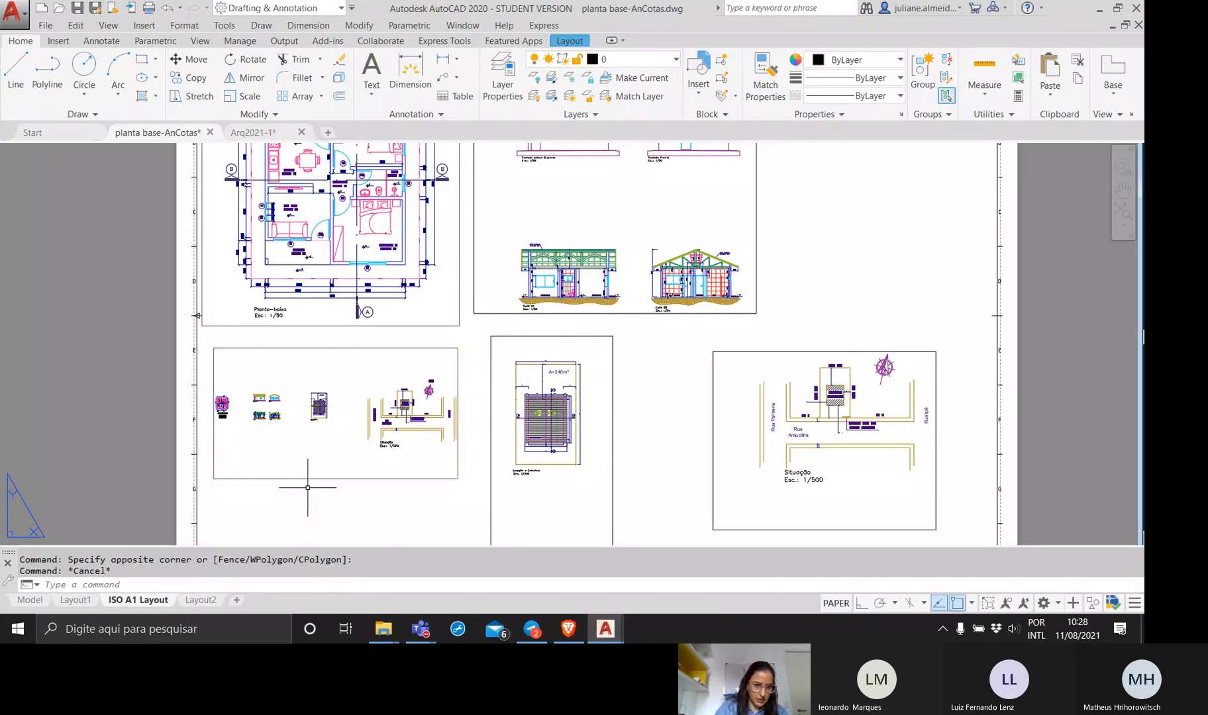
Frame the area table and the door/window table enlarged inside the new viewport, and return to paper space.
double_click(240, 422)
middle_drag(240, 423, 352, 438)
scroll(336, 422, up, 10)
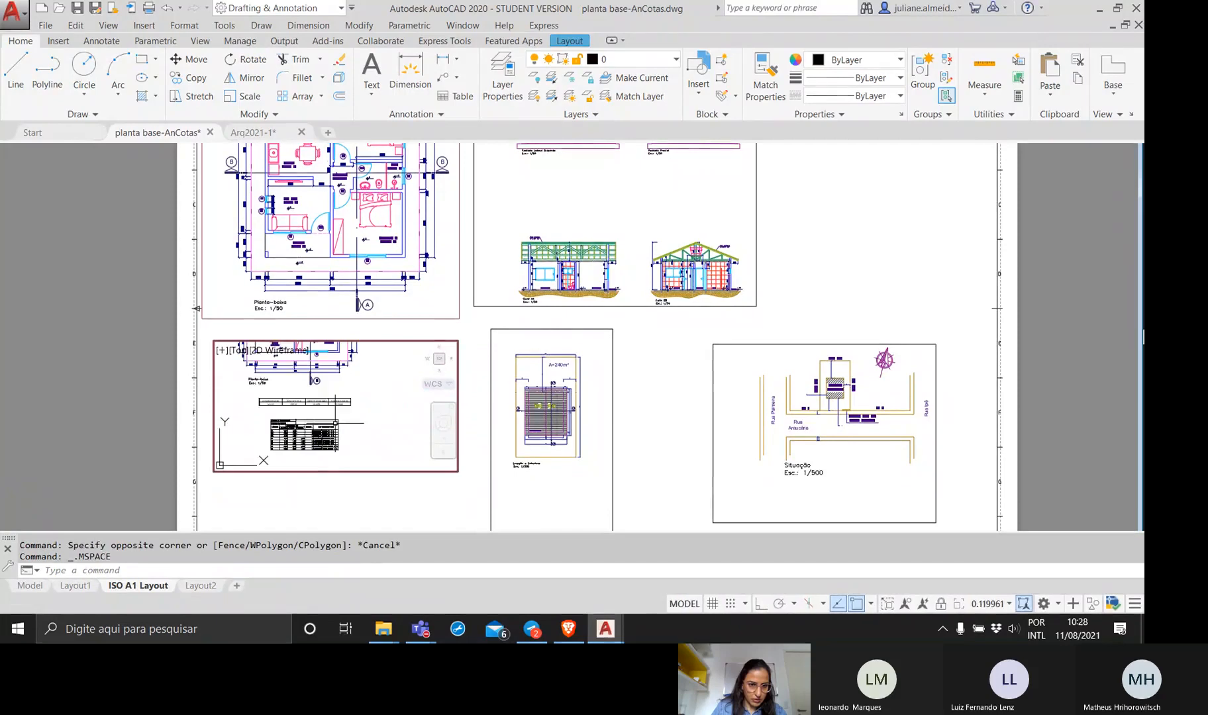
scroll(336, 424, up, 2)
middle_drag(336, 423, 355, 408)
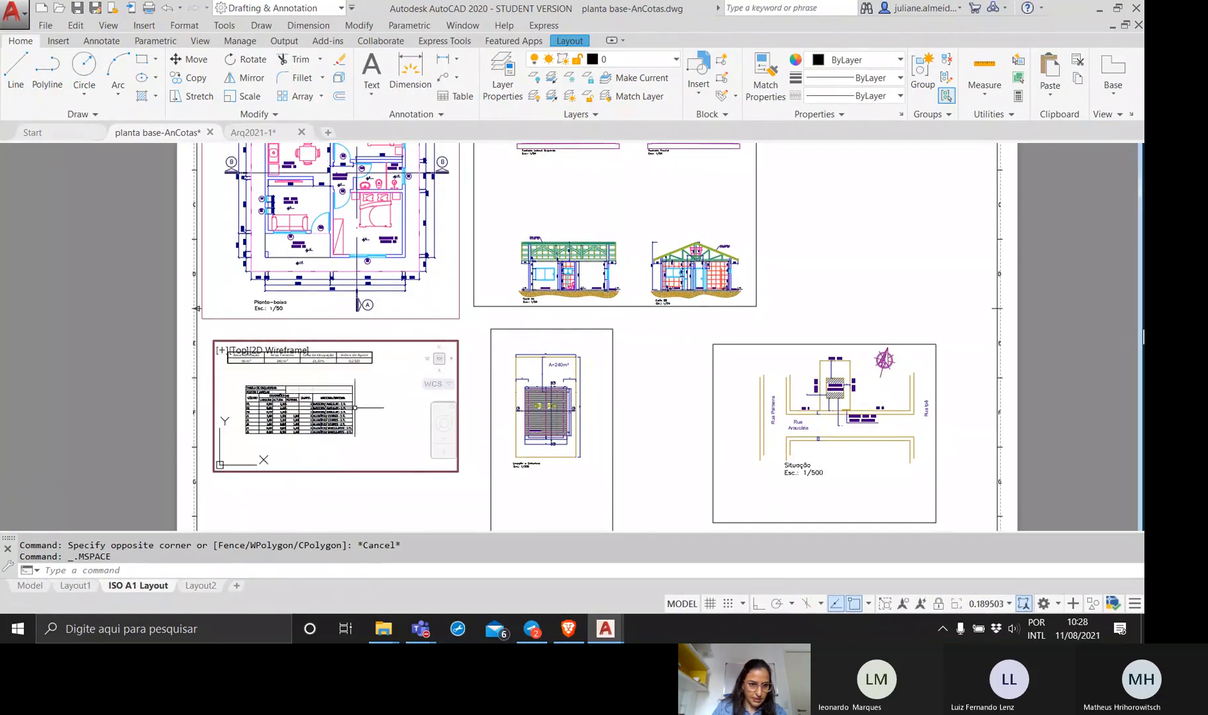
double_click(328, 503)
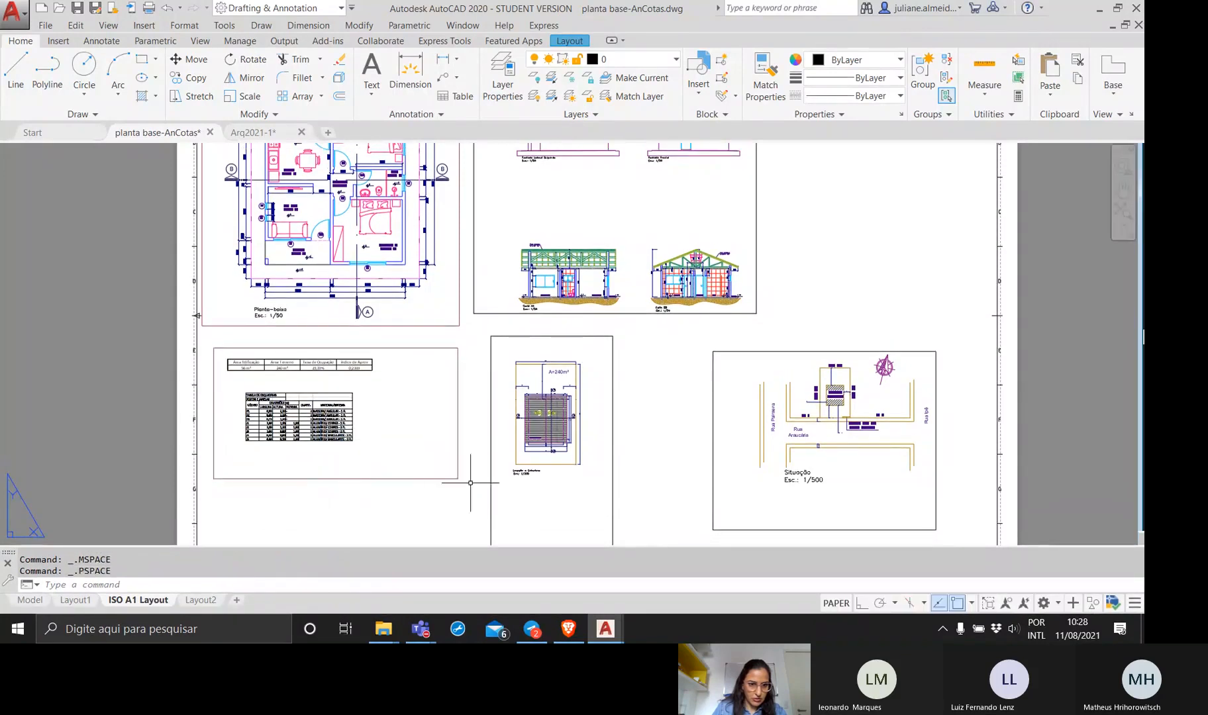
Shrink the tables viewport from its lower-right corner so its frame closely surrounds both tables.
click(452, 477)
click(458, 479)
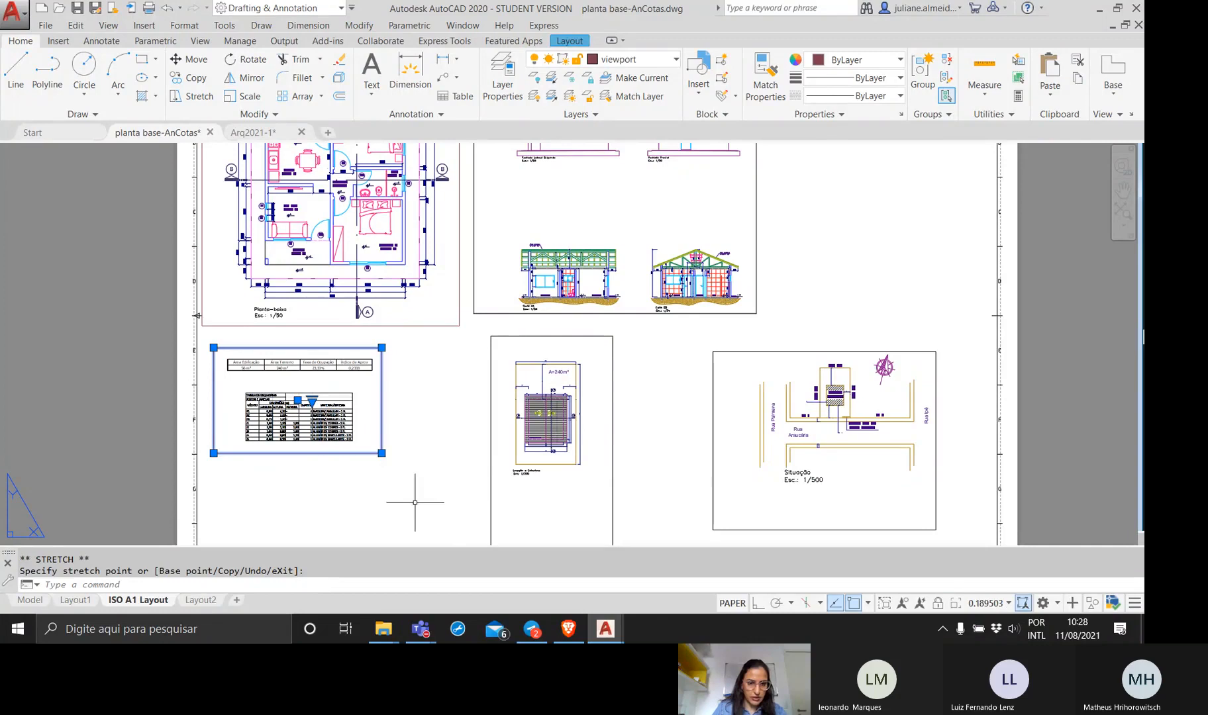
key(Escape)
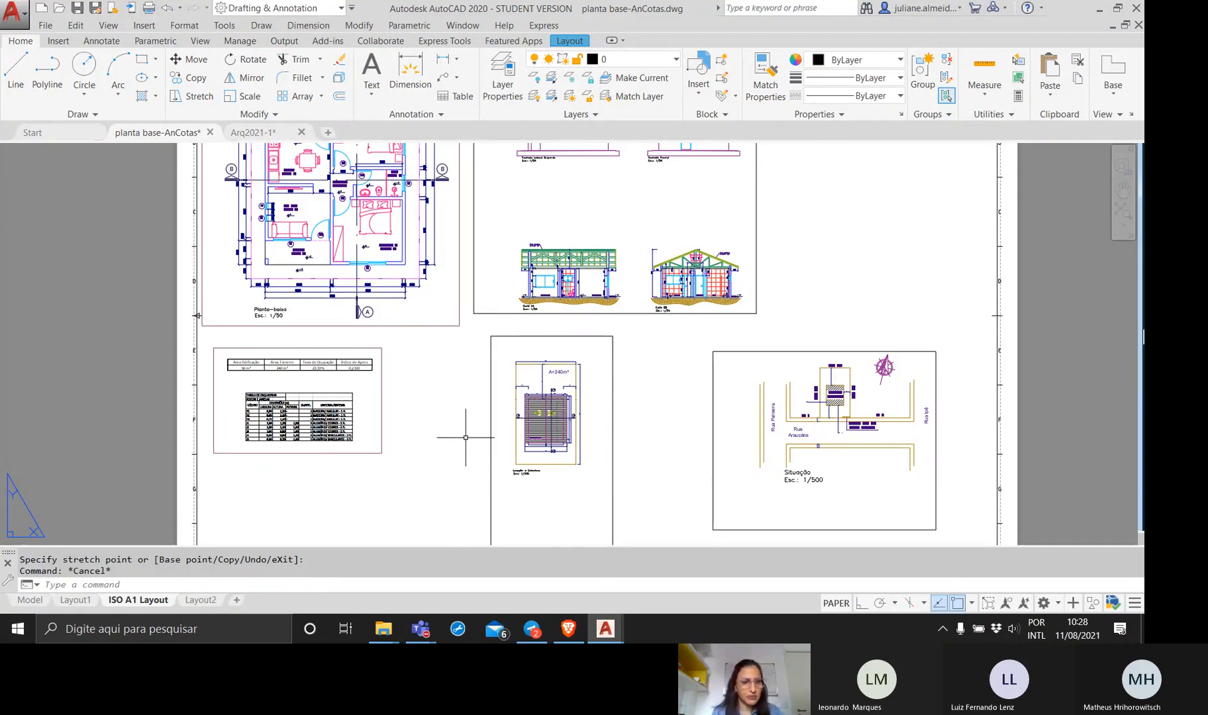
Turn the viewport layer off and back on to test hiding the frames.
click(662, 63)
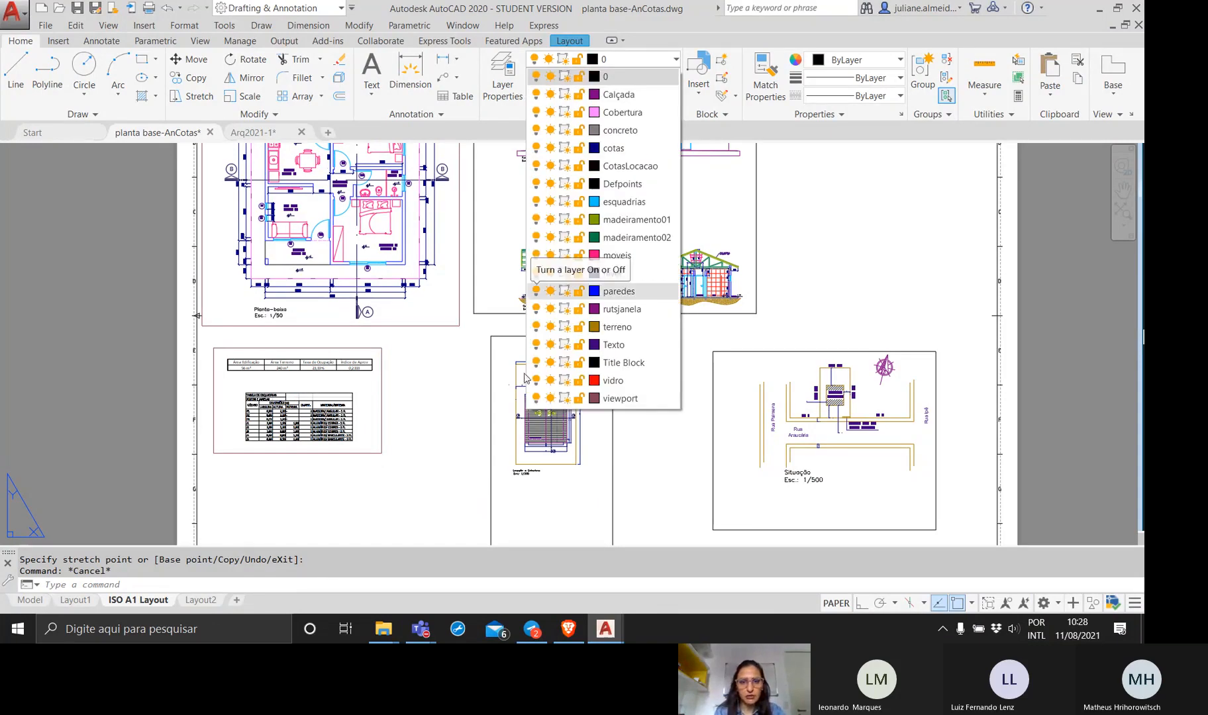
click(534, 398)
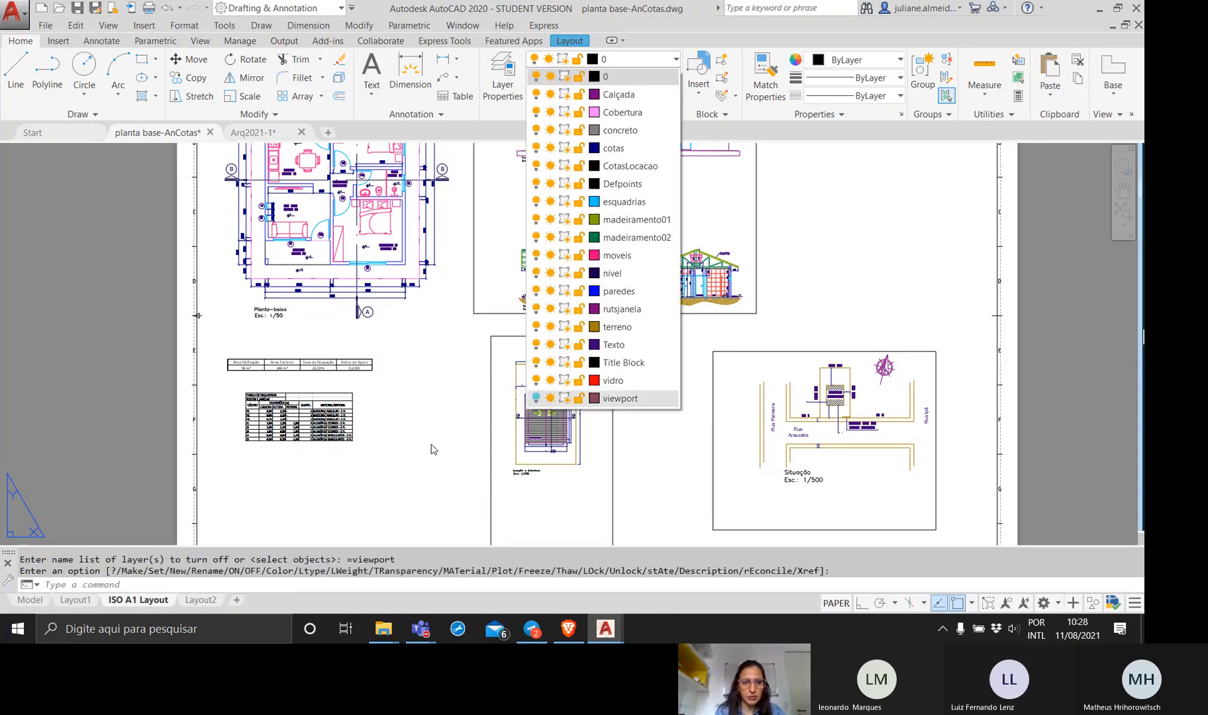
click(536, 397)
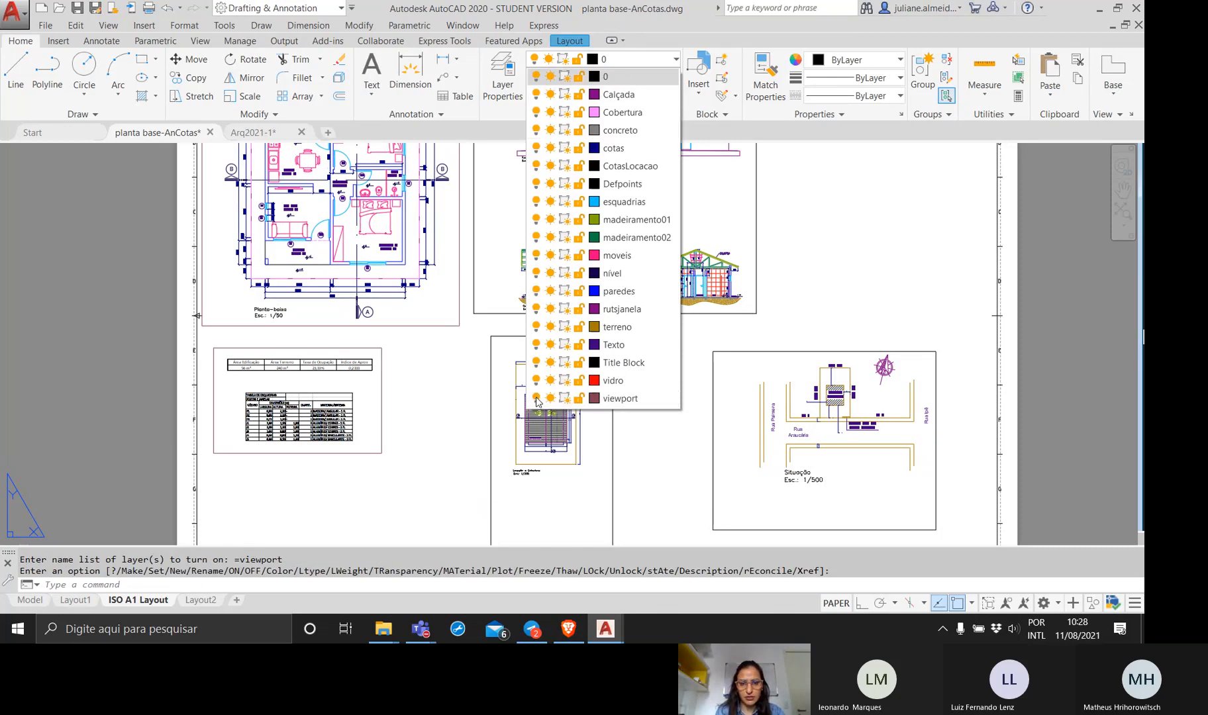
click(650, 80)
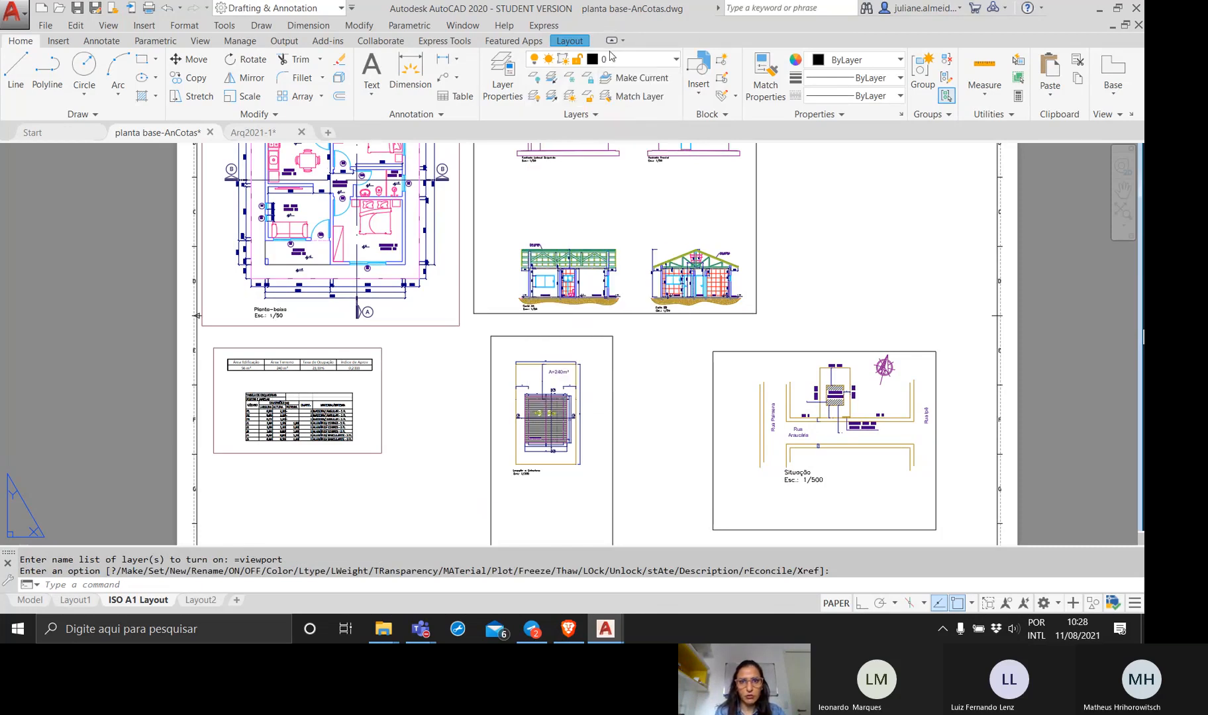
Freeze the viewport layer to hide the frames around the floor plan and the tables.
click(621, 59)
click(550, 398)
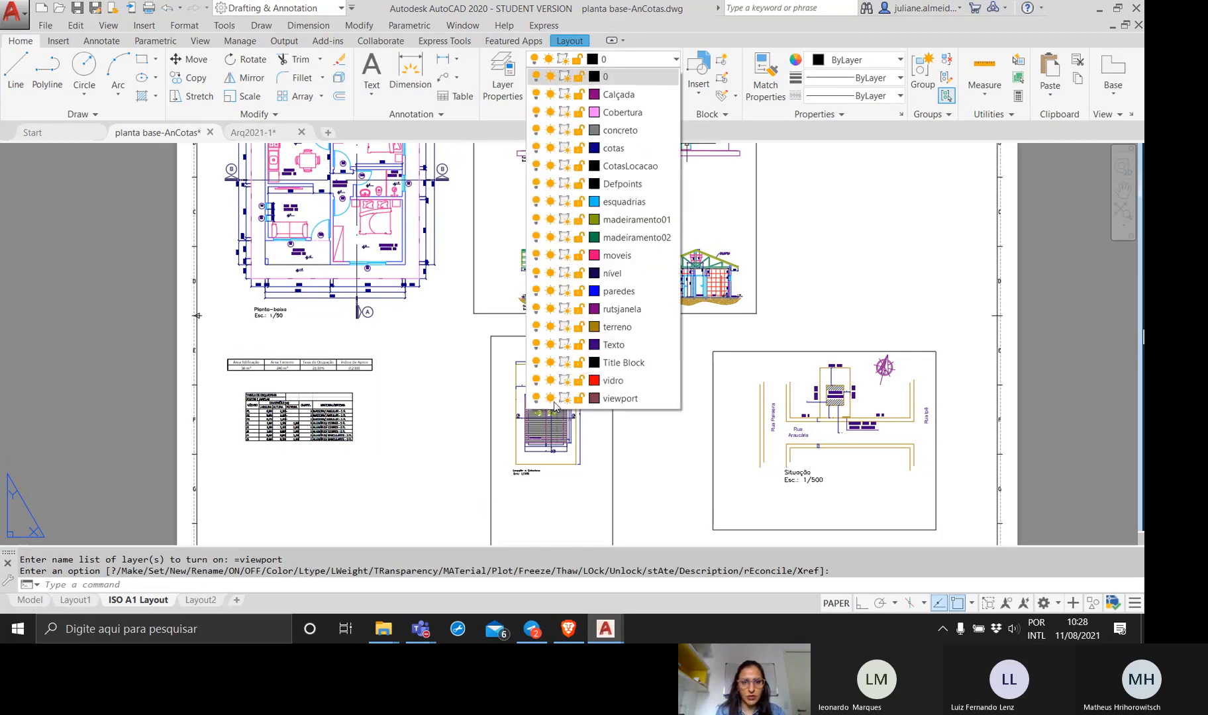
click(419, 485)
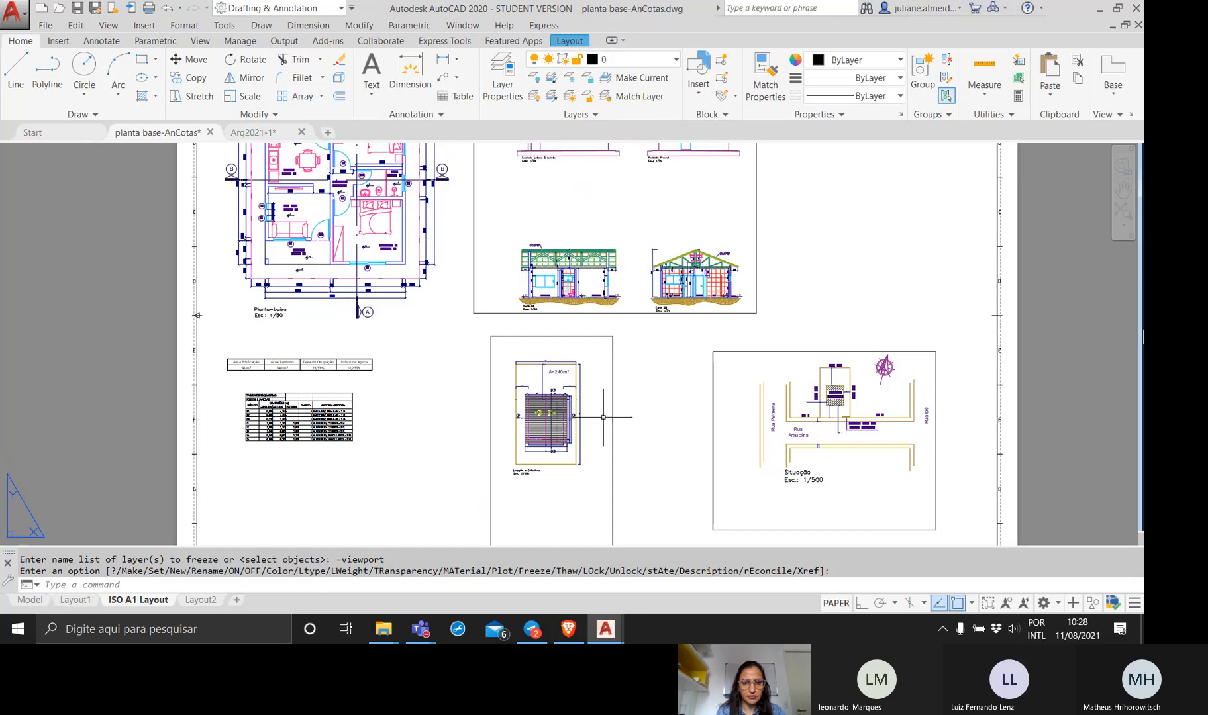
Assign the site location, situation plan, and elevations and sections viewports to the frozen viewport layer.
click(725, 438)
click(617, 362)
click(645, 377)
click(597, 357)
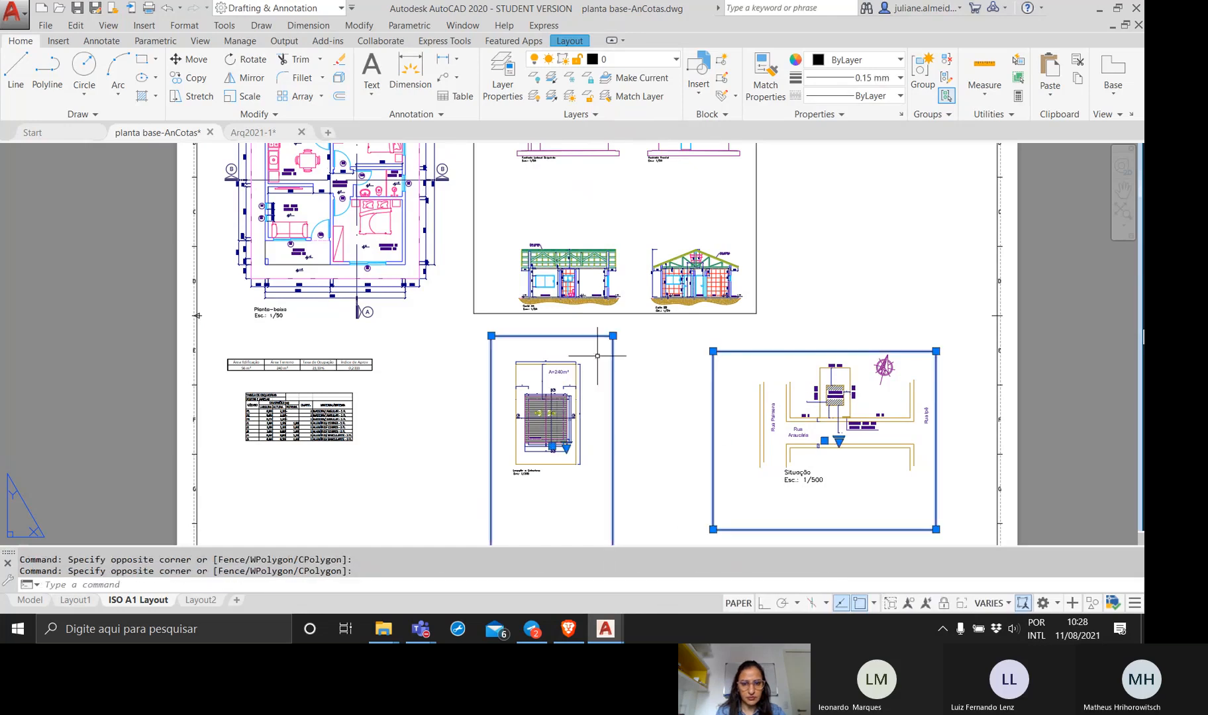
click(669, 313)
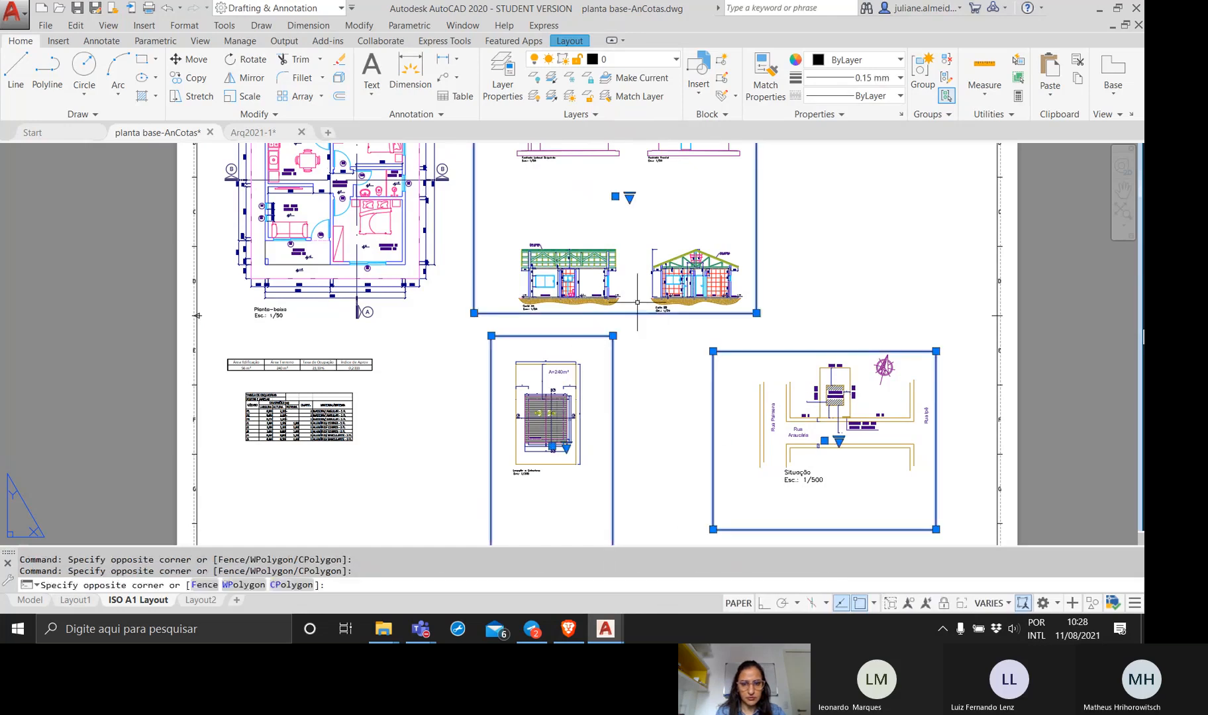
click(655, 60)
click(622, 400)
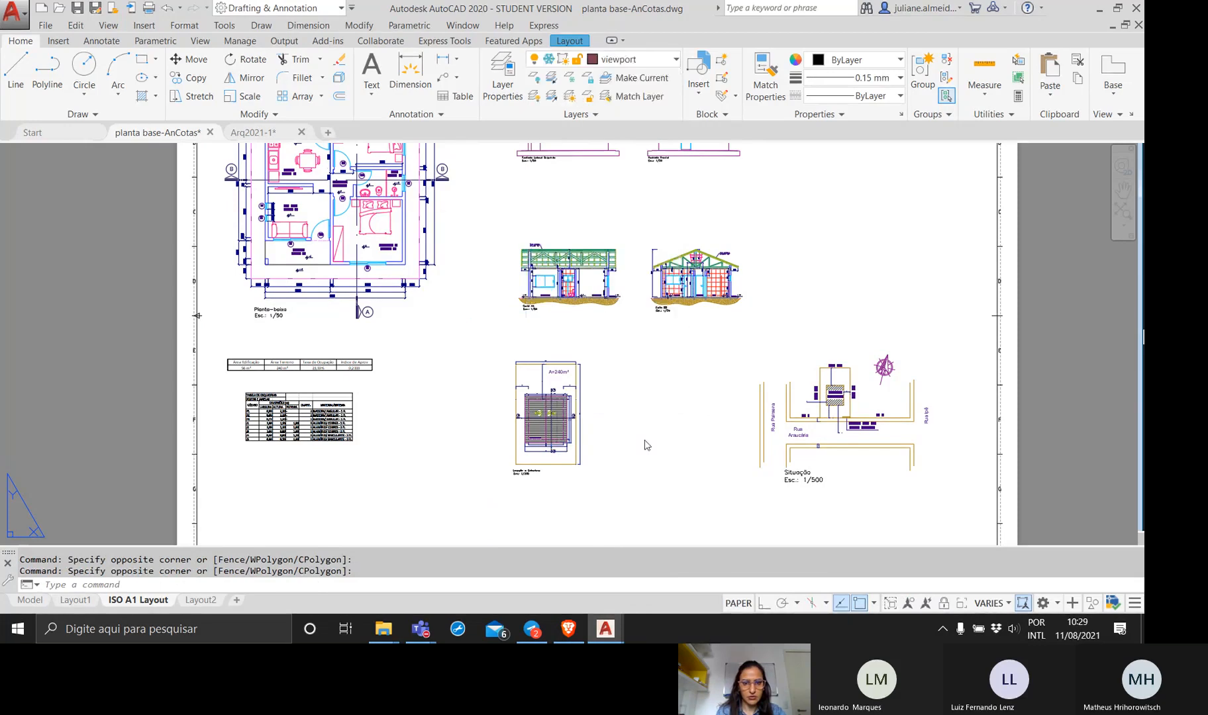
click(663, 331)
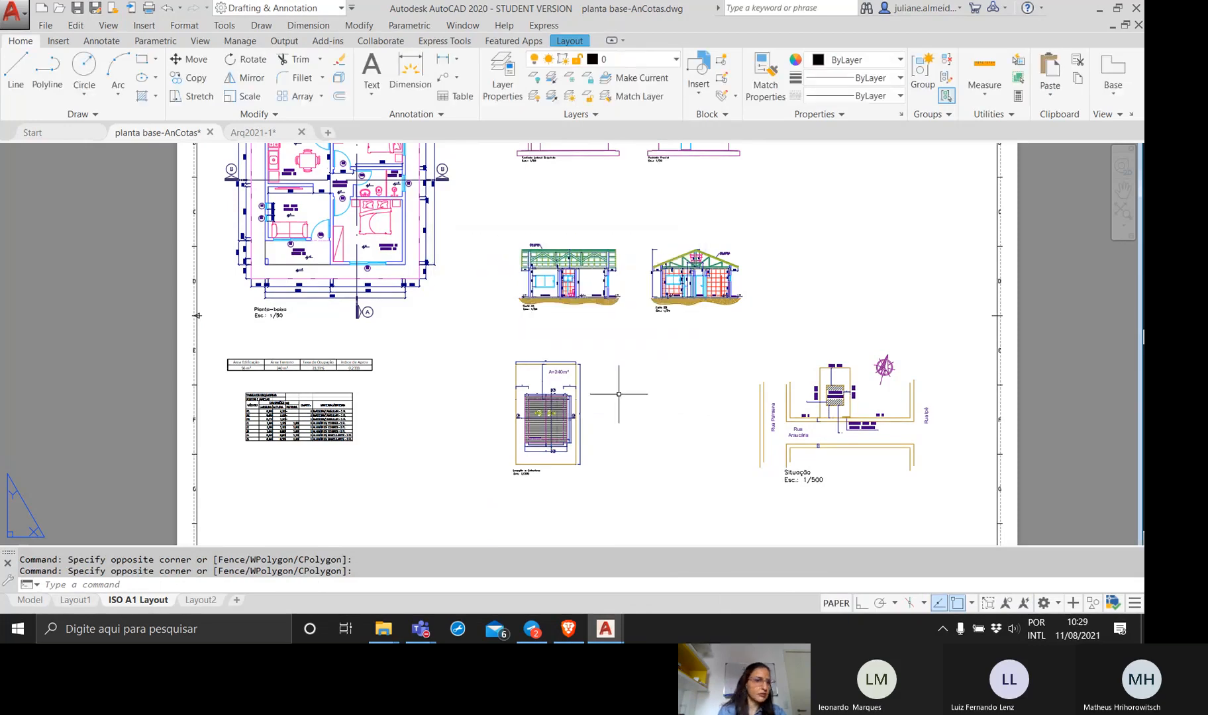
Start a plot of the A1 sheet with the plot area set to Layout and DWG To PDF.pc3 as the plotter.
scroll(619, 394, down, 4)
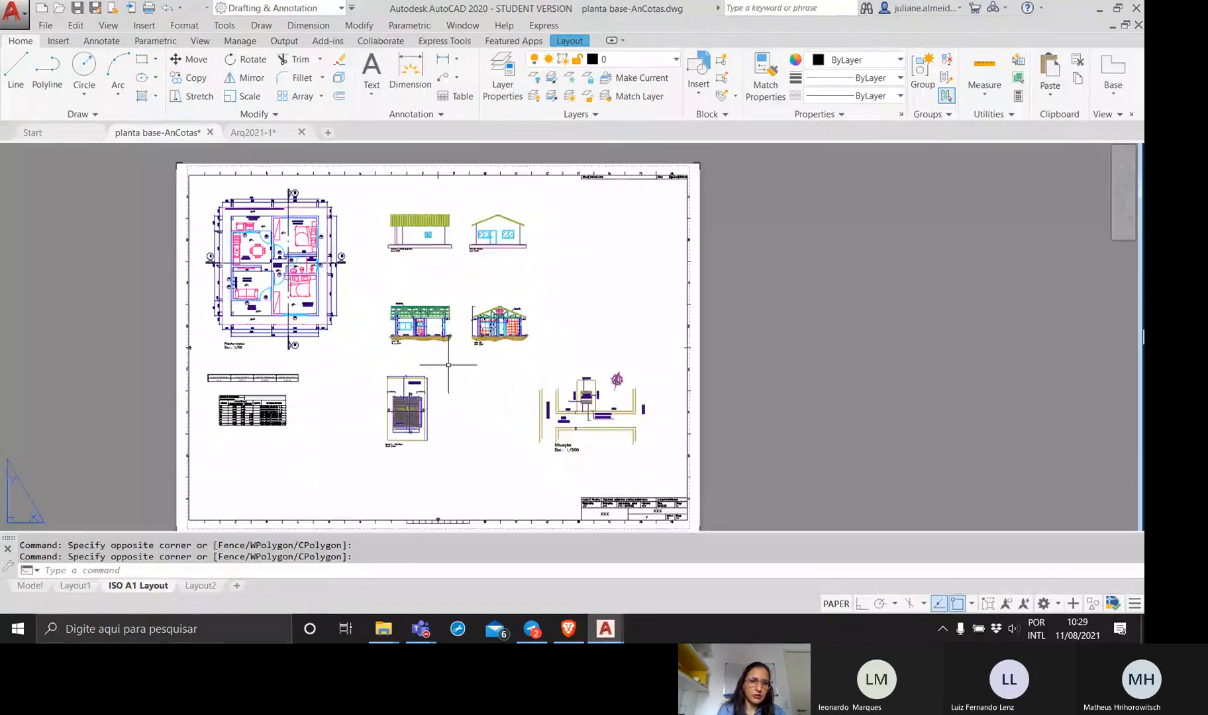
middle_drag(448, 365, 481, 359)
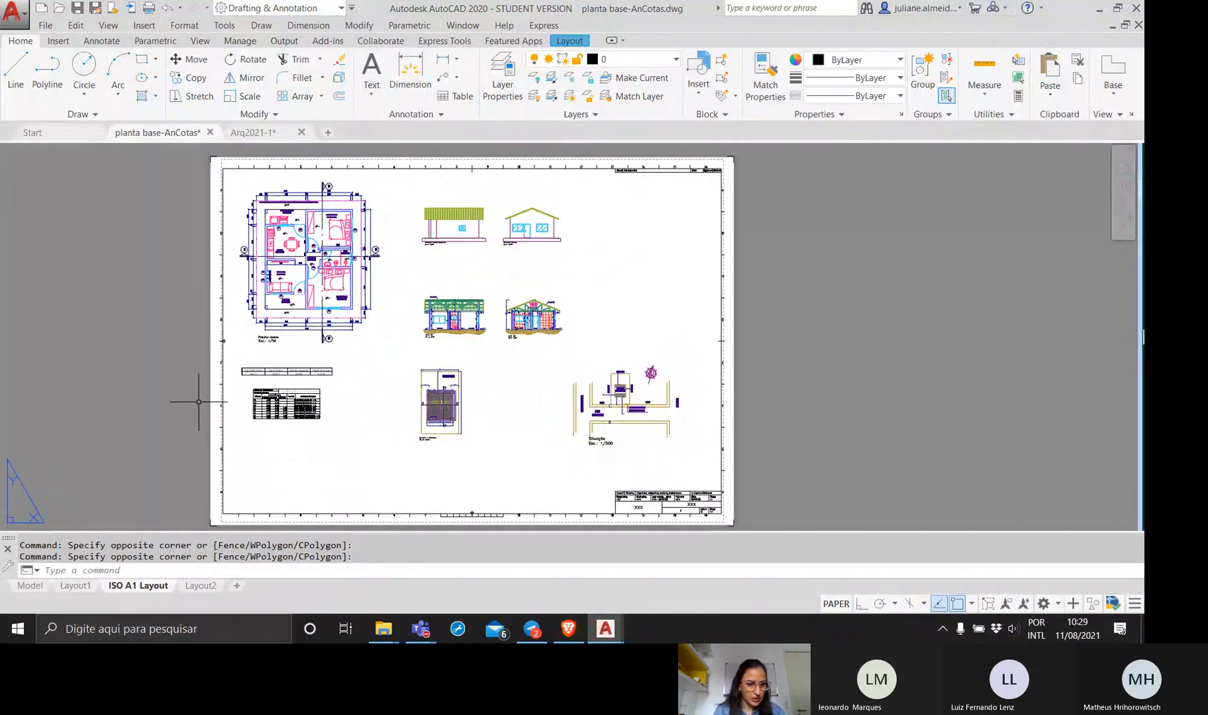
text(ot)
key(Return)
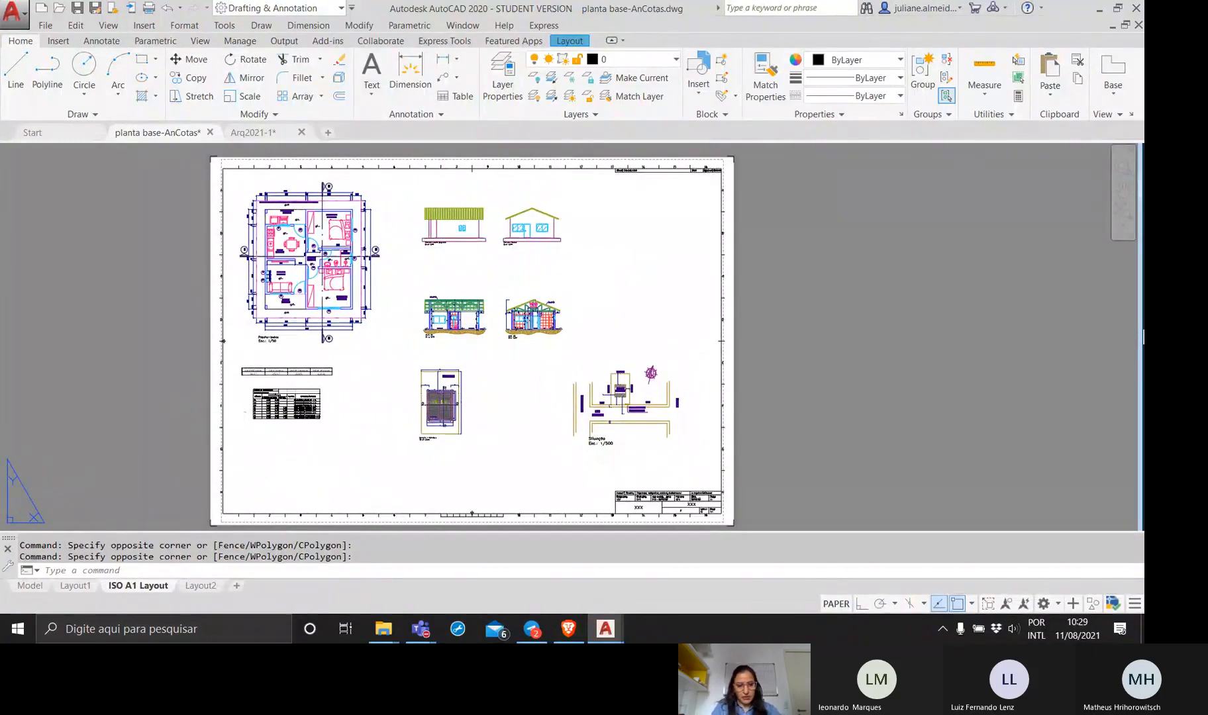
click(371, 387)
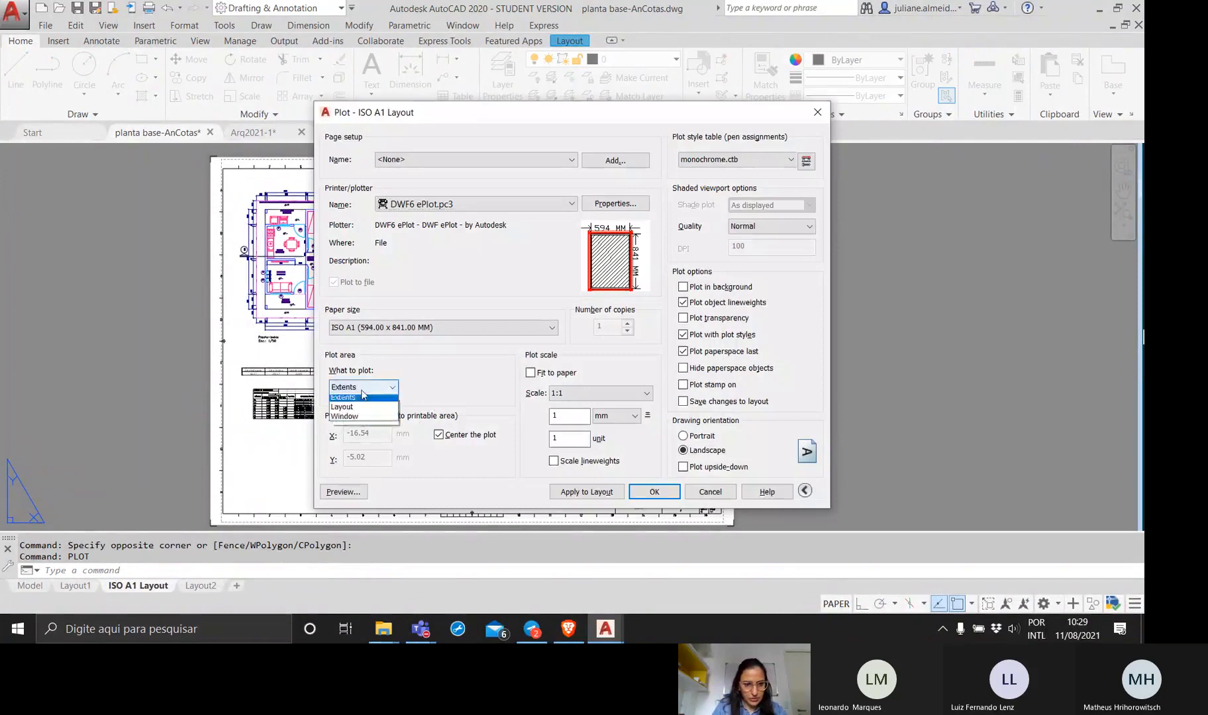
click(368, 414)
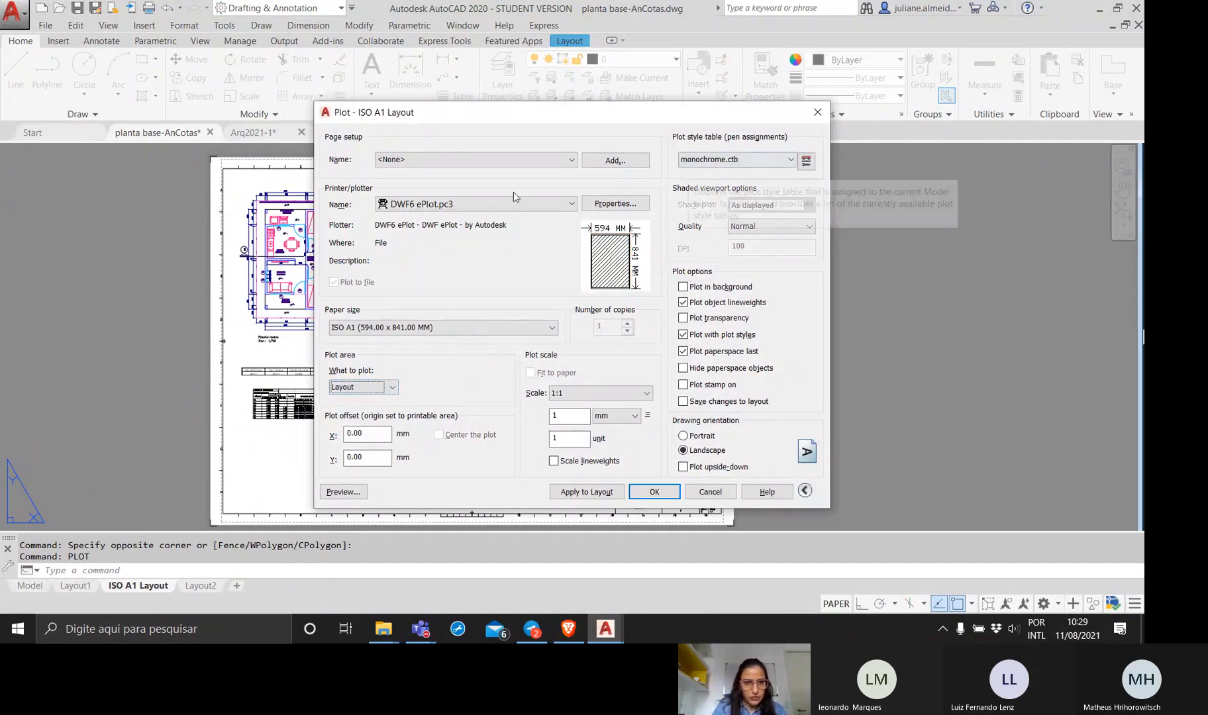
click(500, 207)
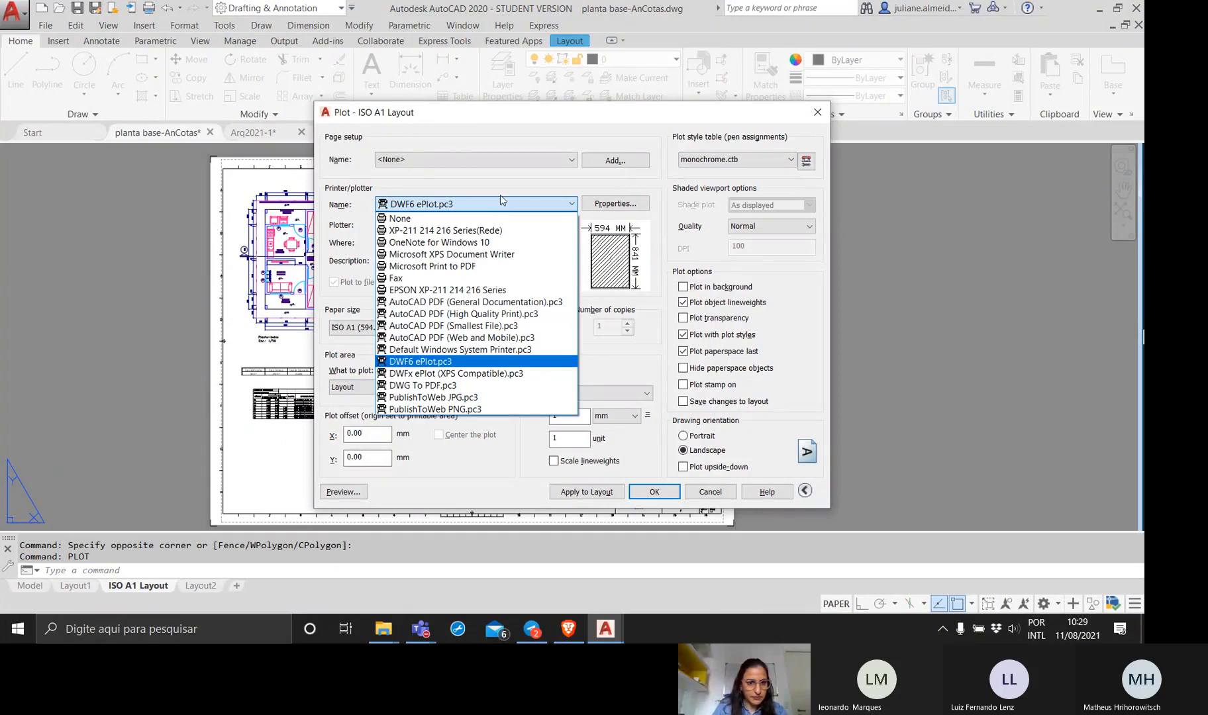
click(445, 385)
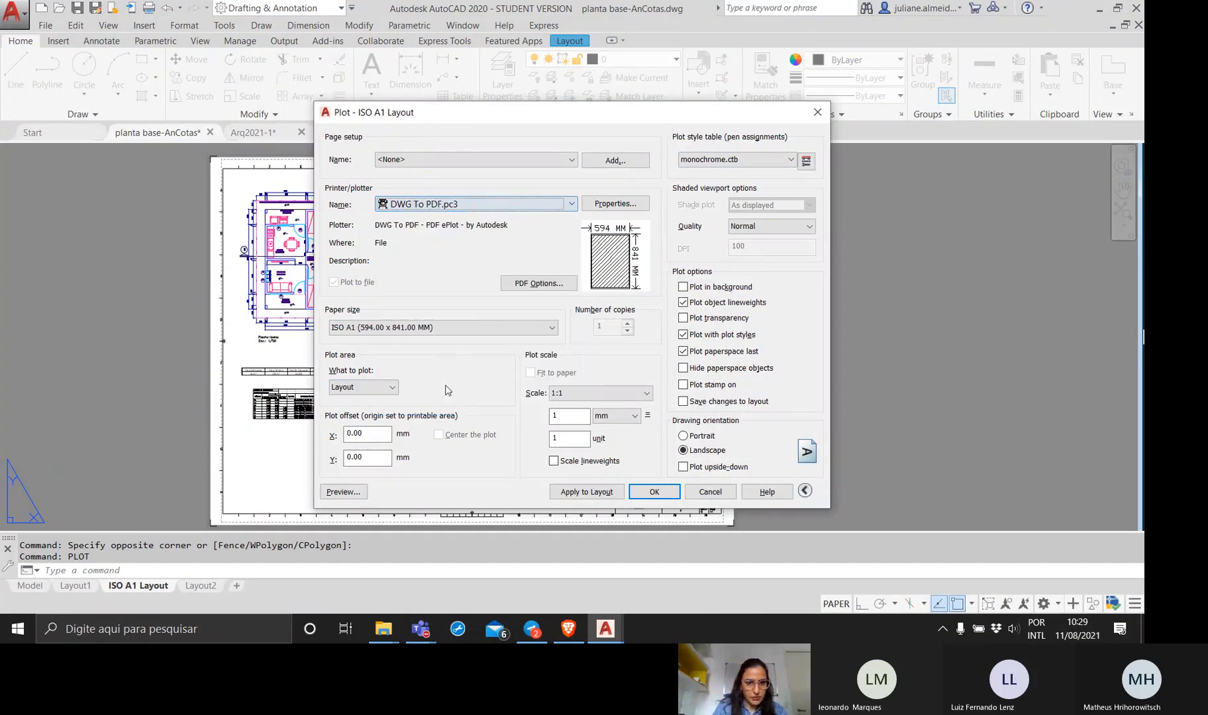
click(554, 461)
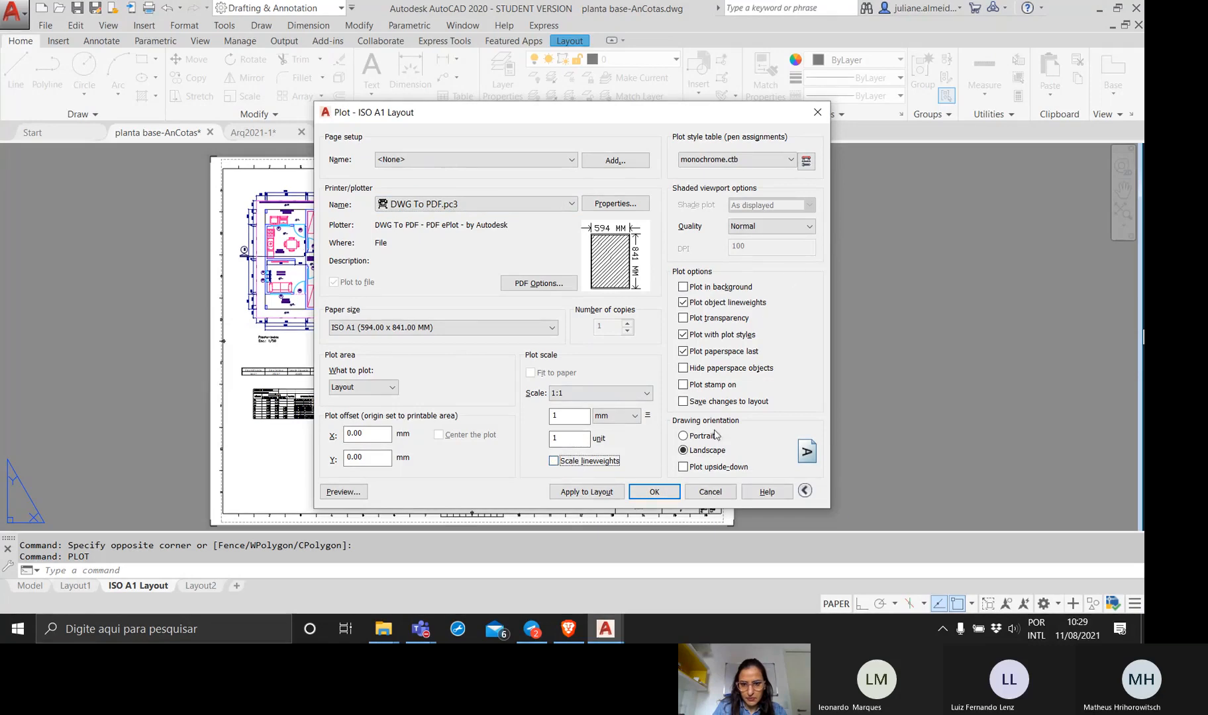
Preview the plotted sheet, inspect the tables and the overall arrangement, and leave the plot without printing.
click(324, 498)
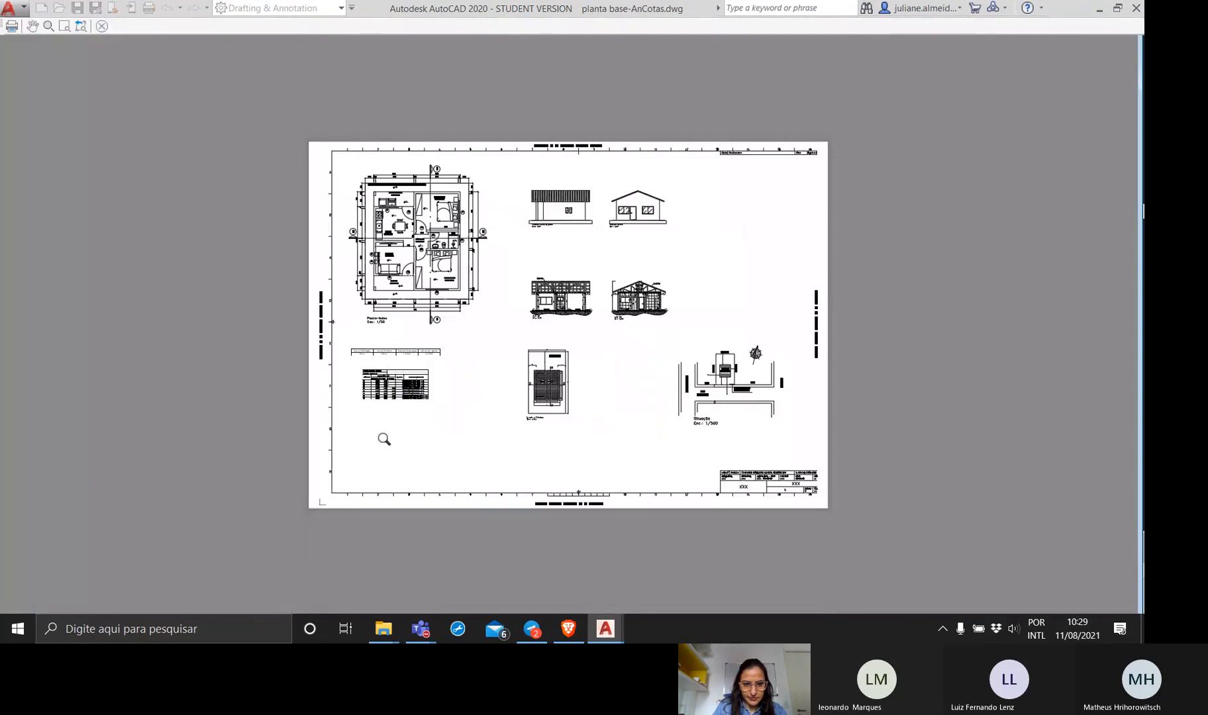
scroll(403, 391, up, 6)
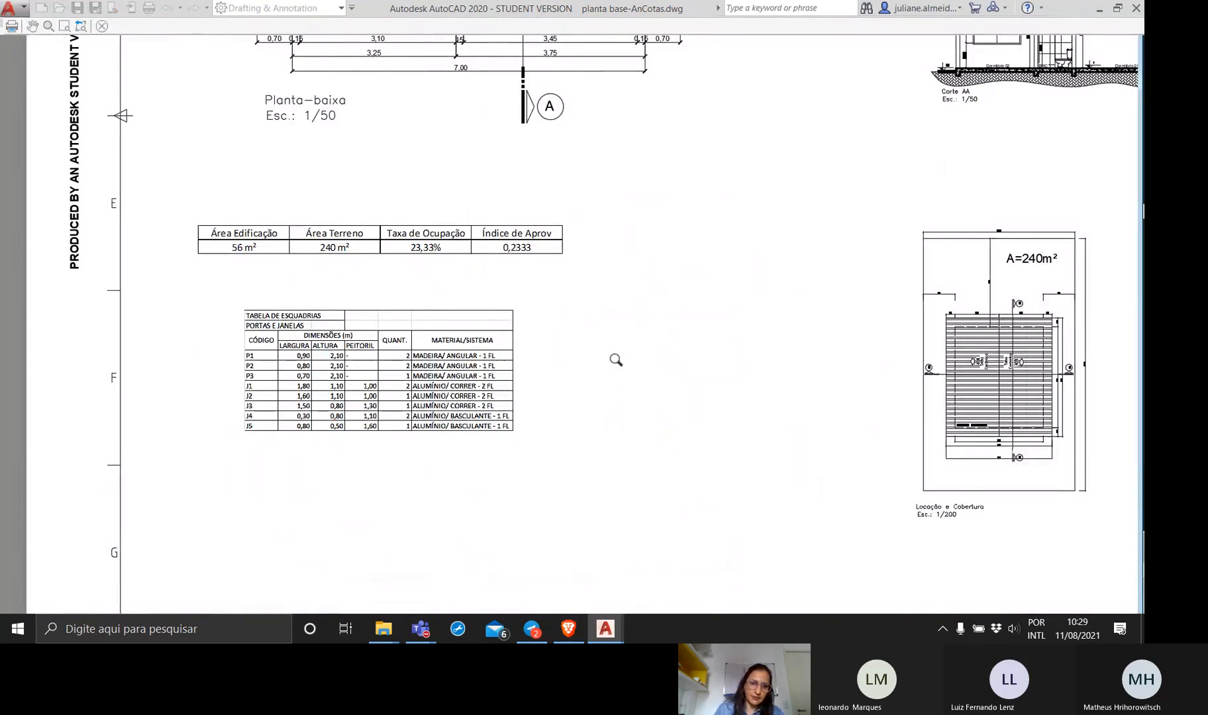
scroll(615, 357, down, 5)
middle_drag(616, 355, 310, 394)
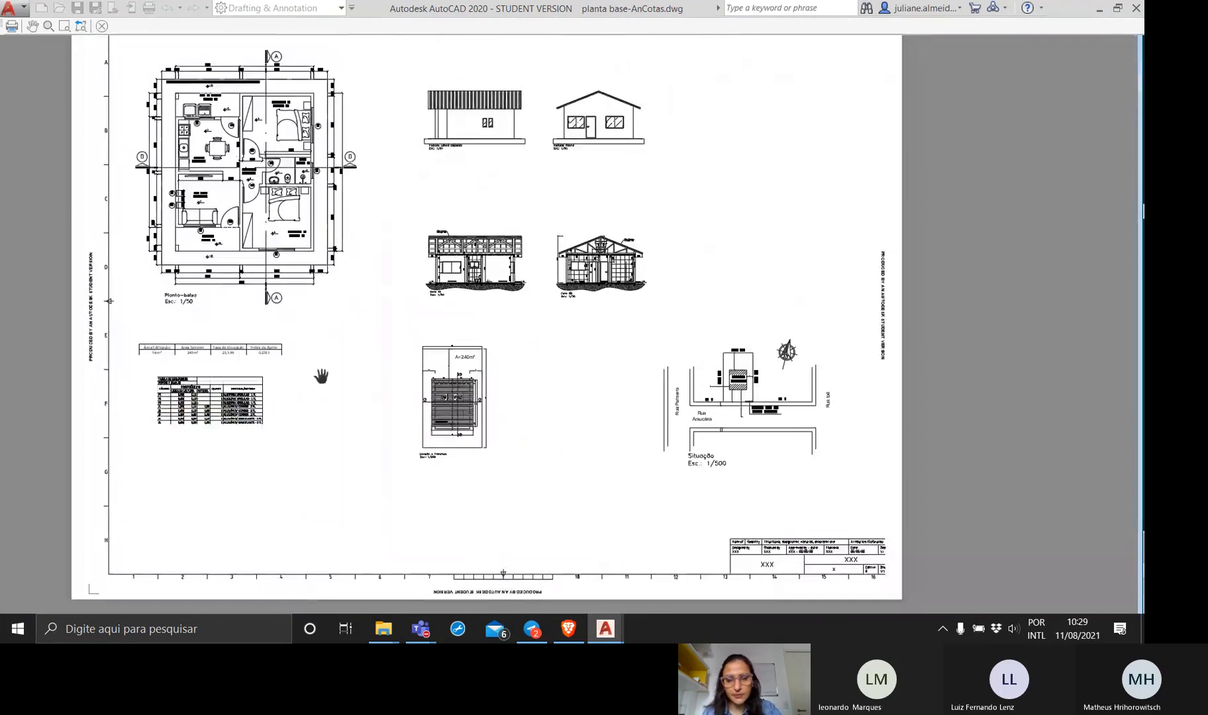
click(102, 26)
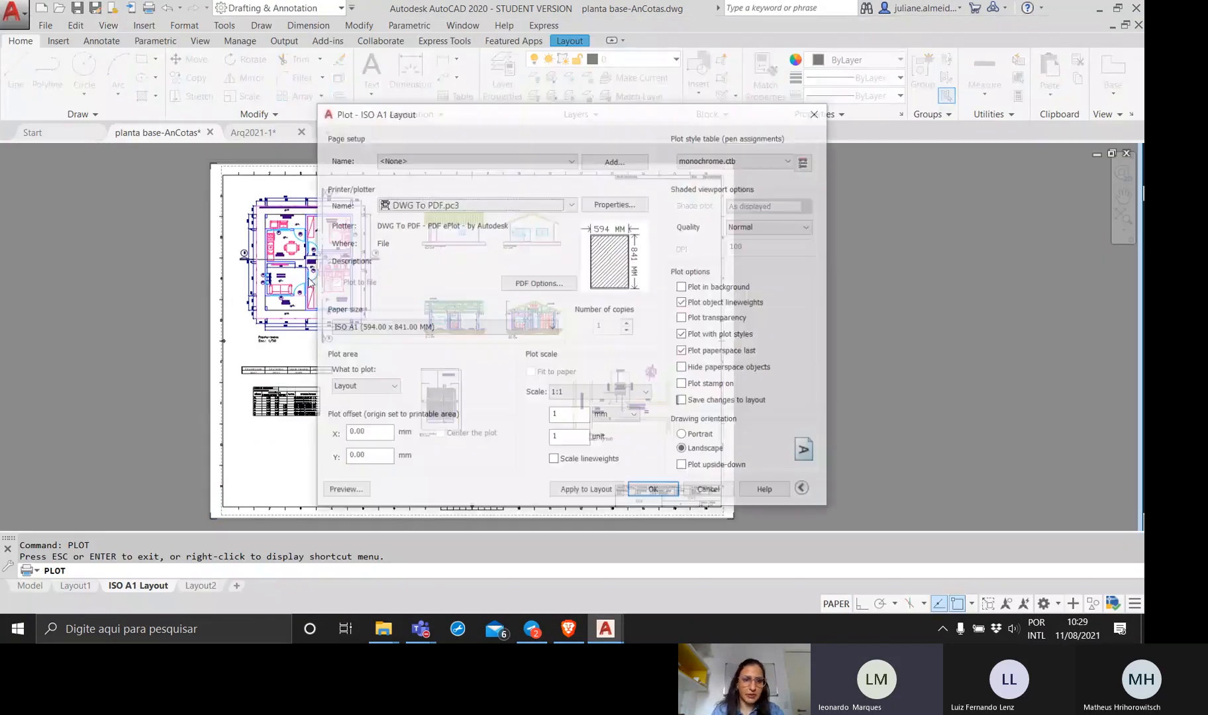
click(707, 490)
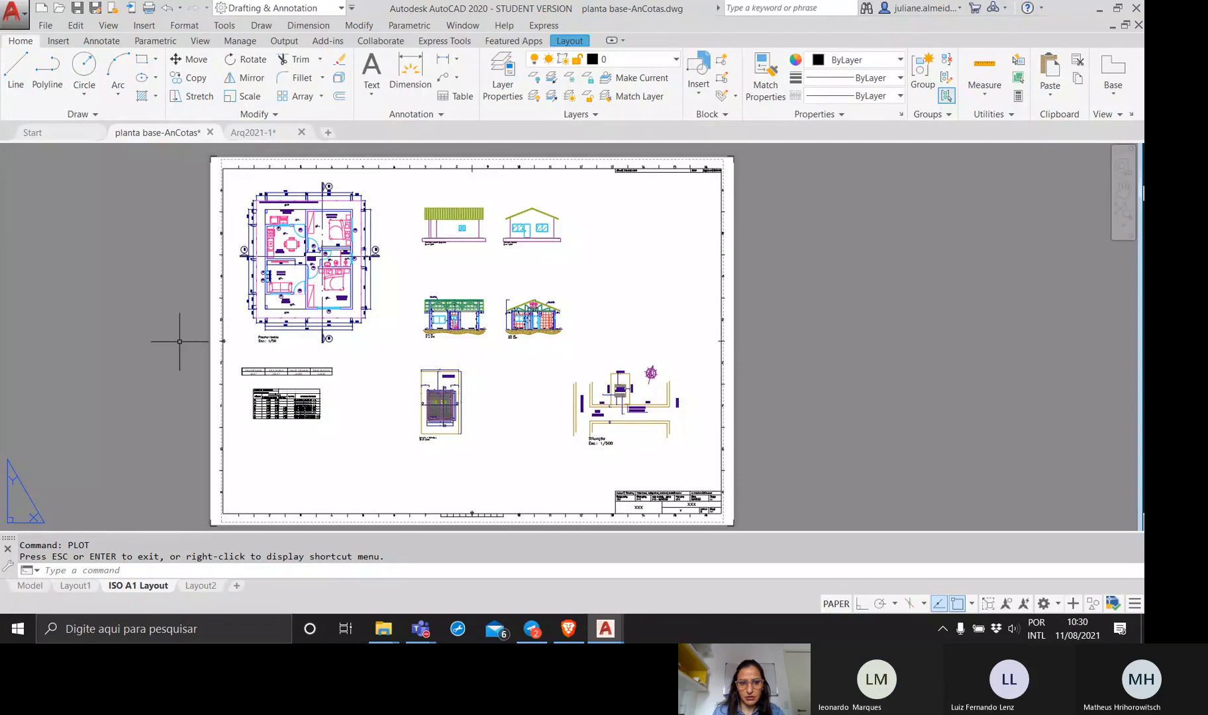
Examine the floor plan, tables, situation plan and title block on the A1 sheet.
scroll(289, 295, up, 5)
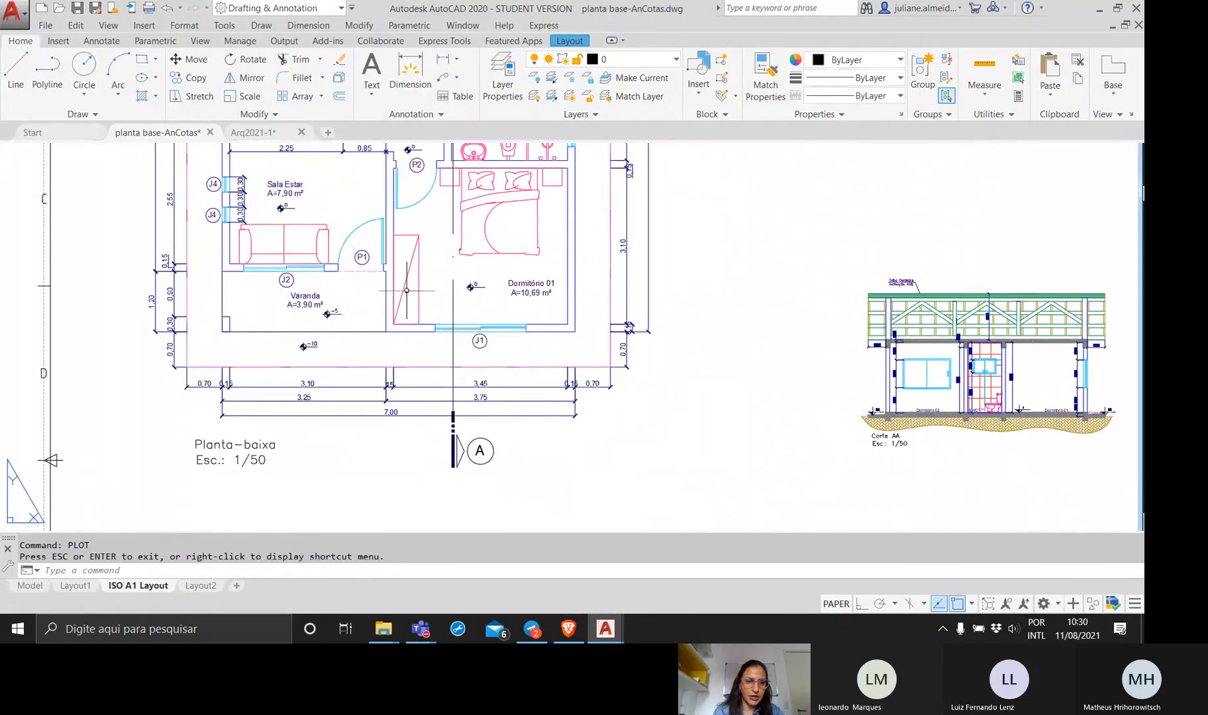
scroll(407, 290, down, 4)
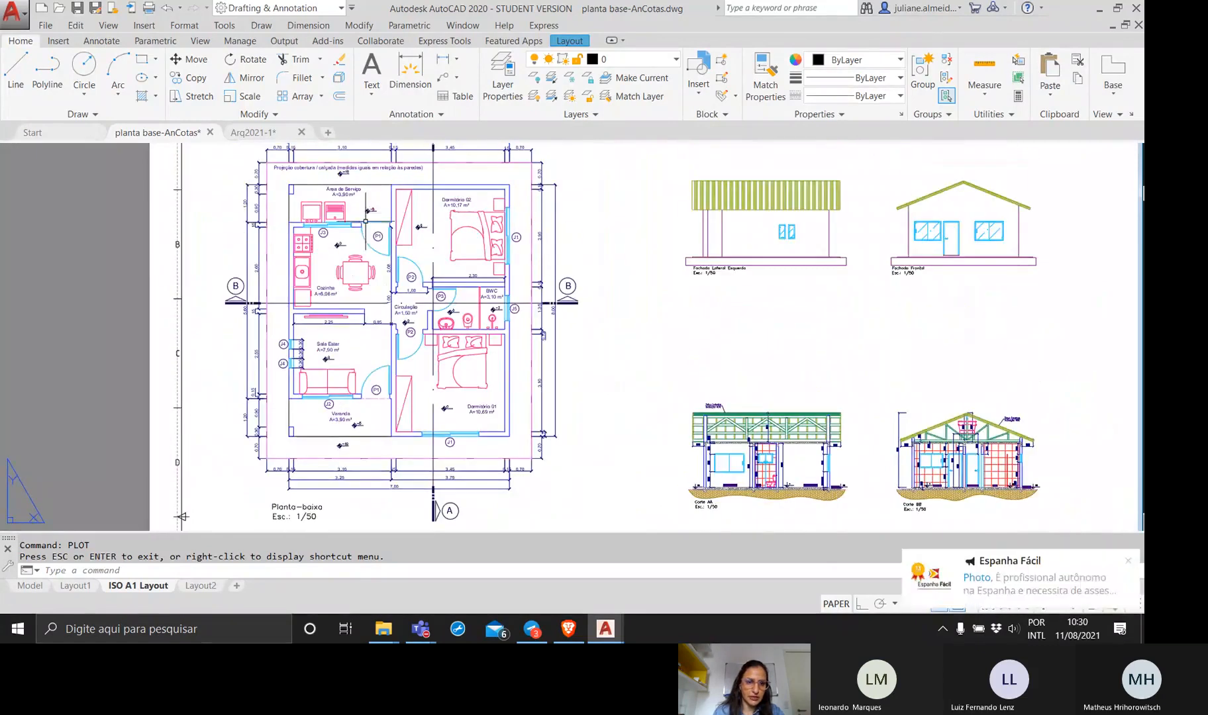
scroll(362, 407, down, 3)
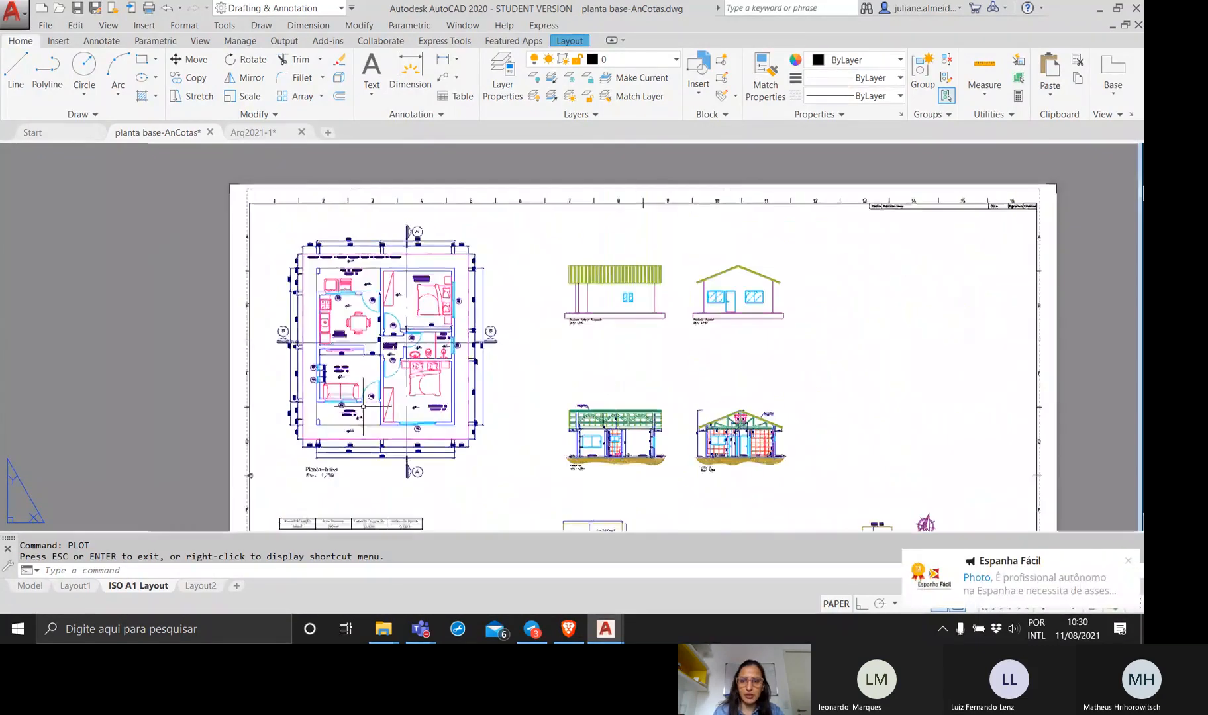
middle_drag(362, 407, 351, 251)
middle_drag(333, 391, 323, 333)
scroll(322, 333, down, 3)
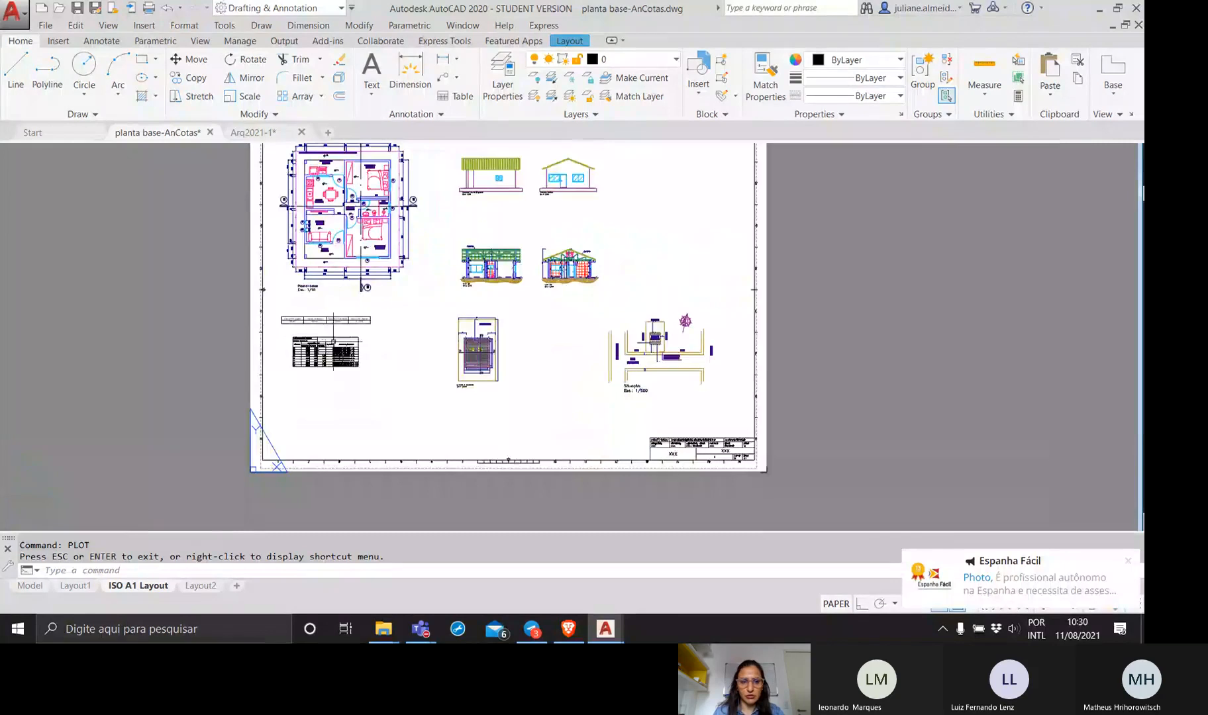
scroll(323, 332, up, 3)
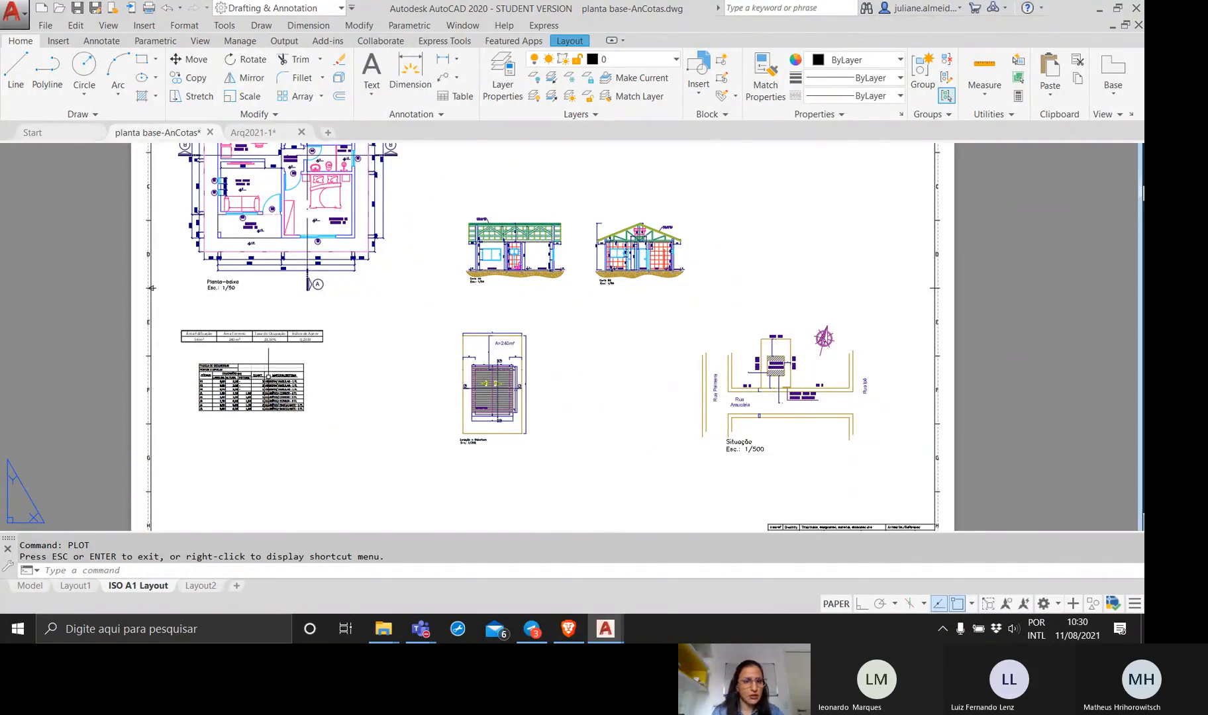
scroll(270, 375, up, 2)
middle_drag(270, 375, 254, 395)
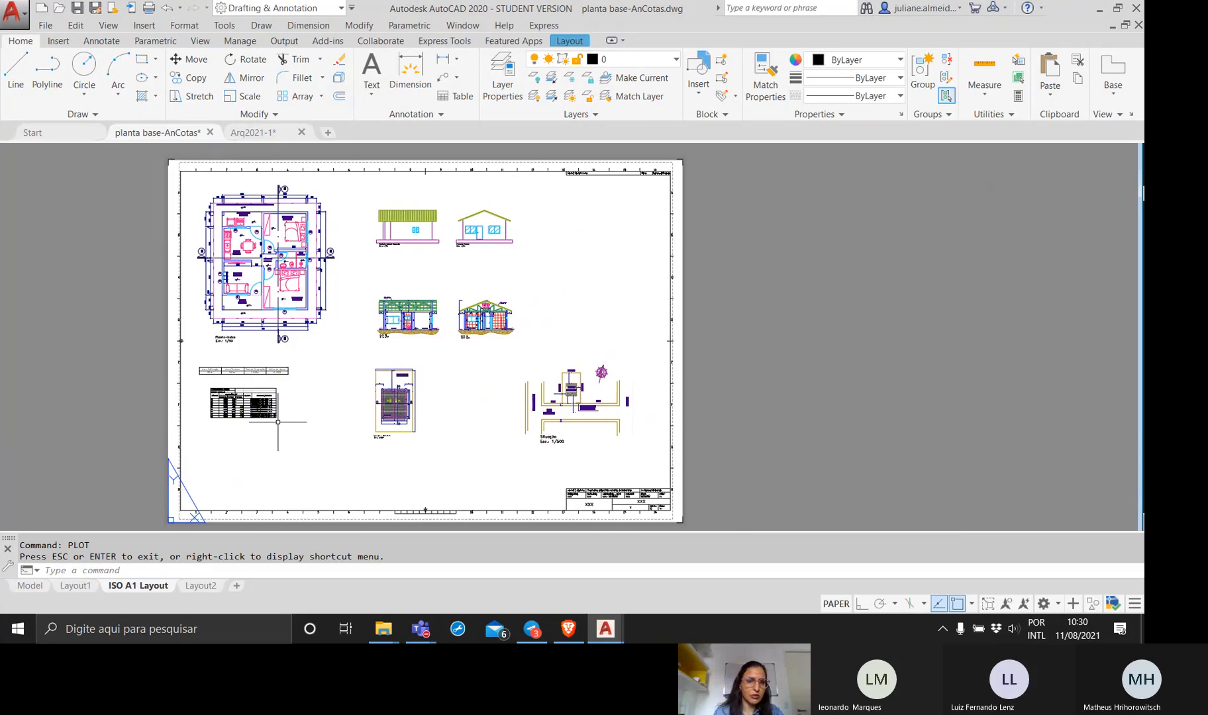
scroll(215, 375, up, 2)
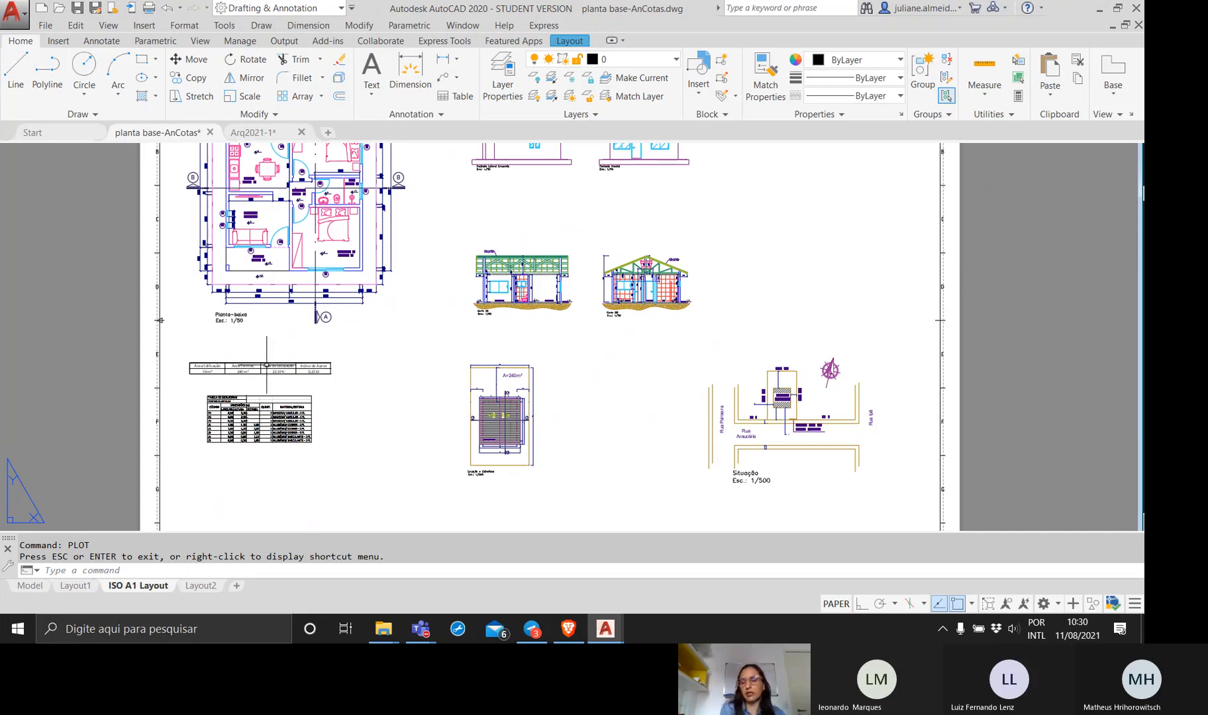
scroll(277, 351, down, 4)
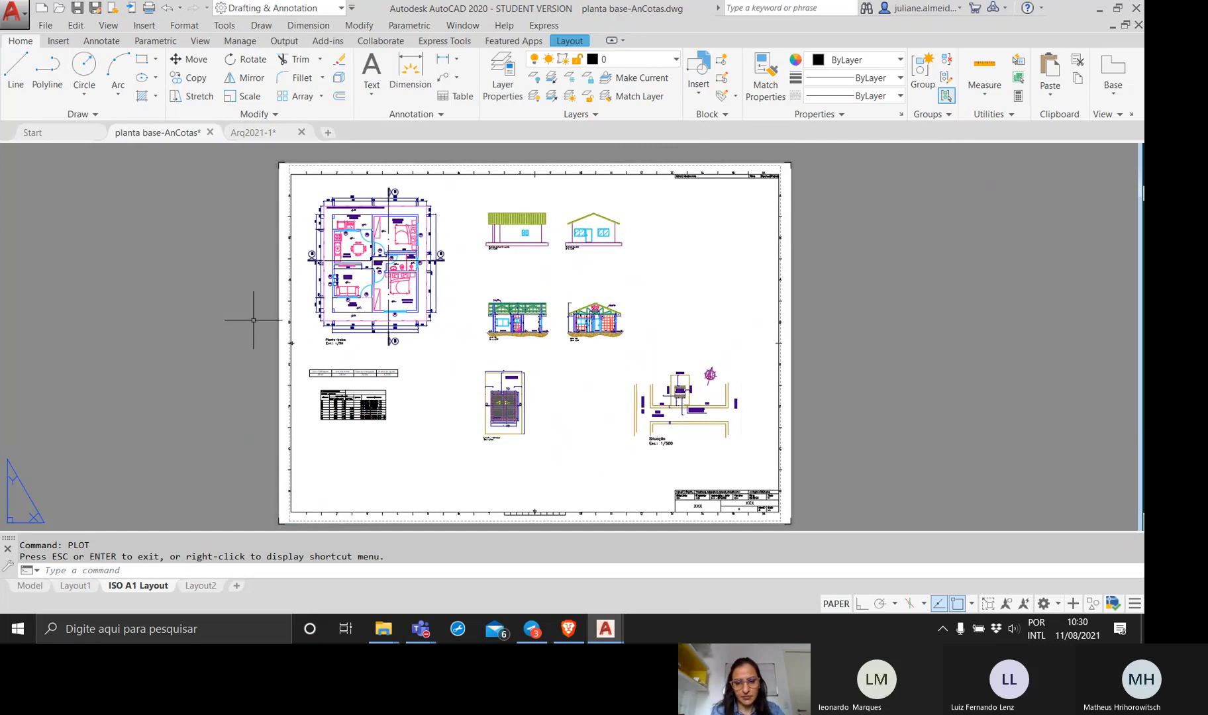
scroll(711, 504, up, 5)
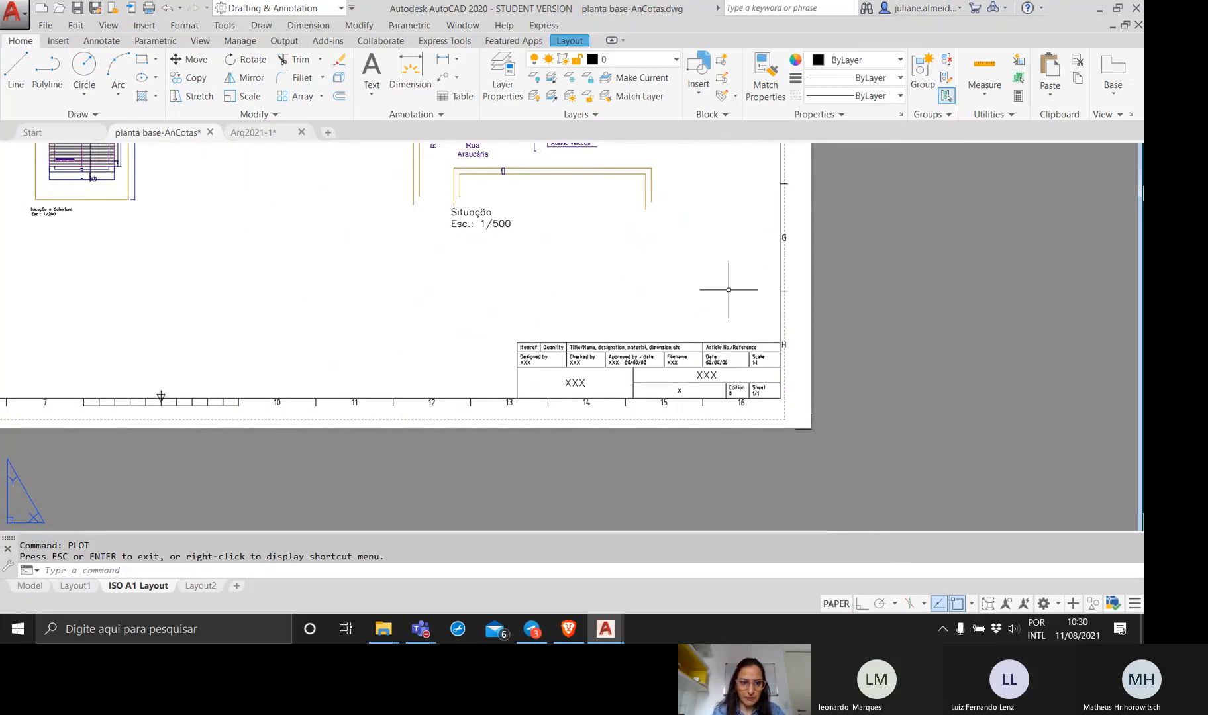
scroll(729, 289, down, 5)
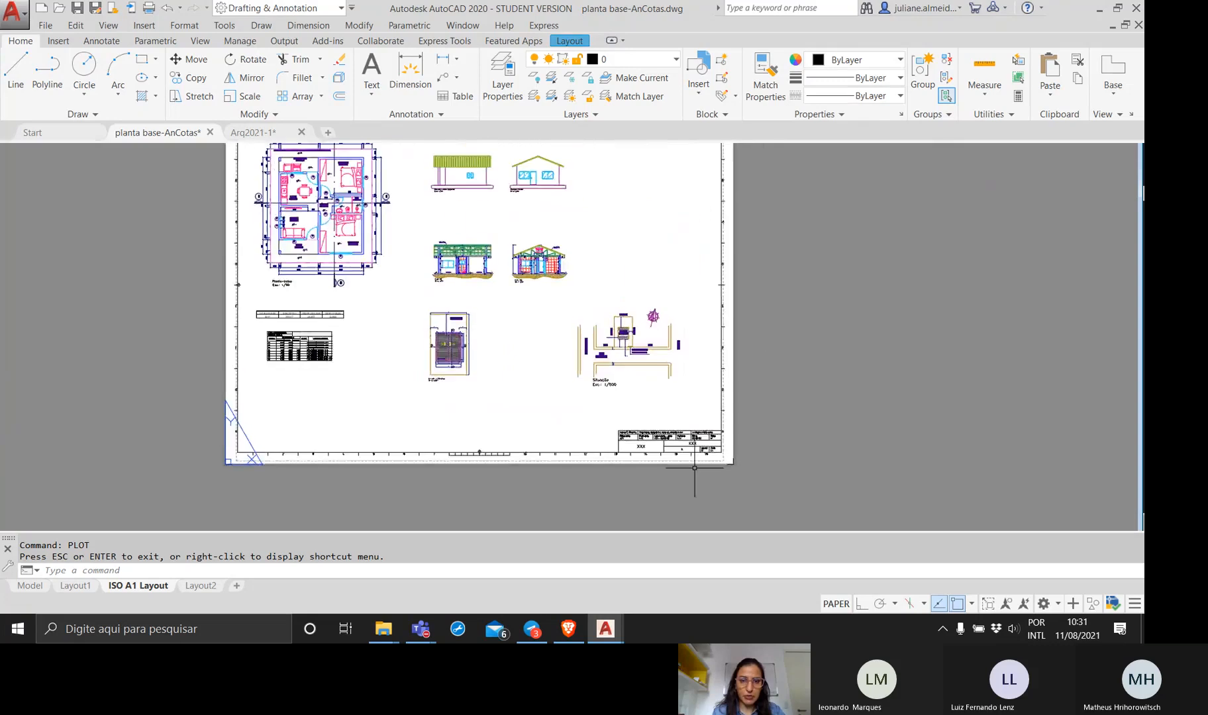
scroll(695, 468, up, 2)
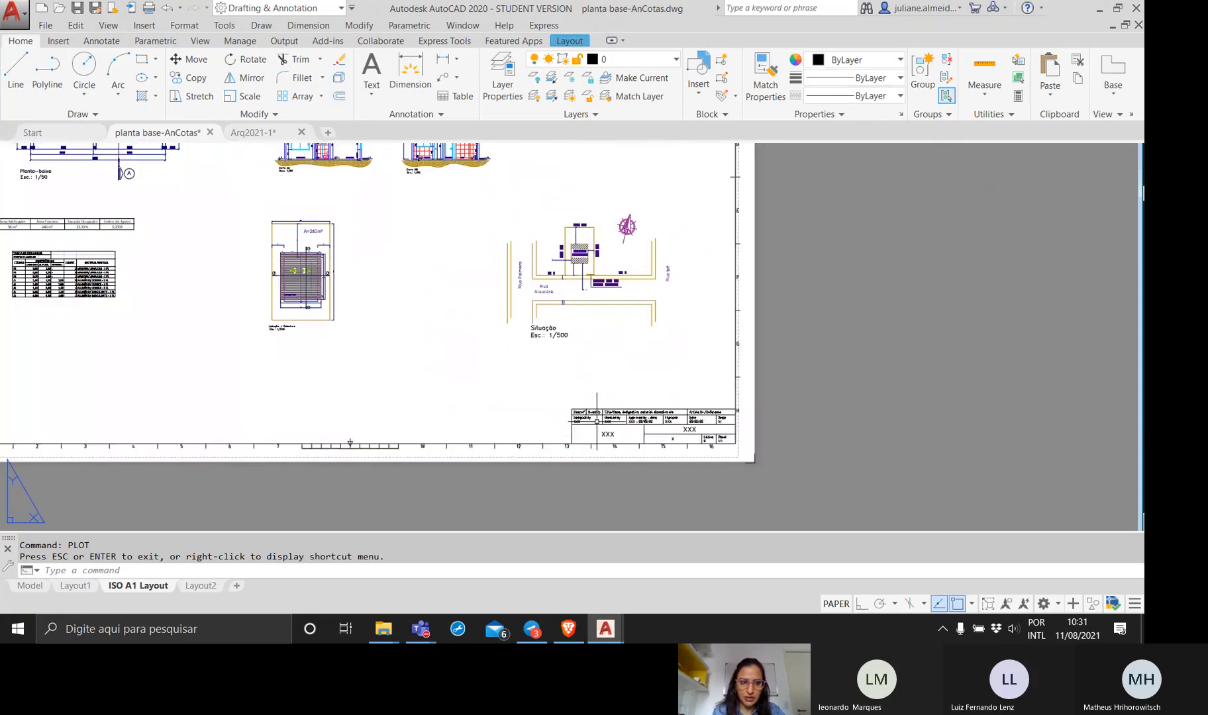
middle_drag(216, 338, 393, 411)
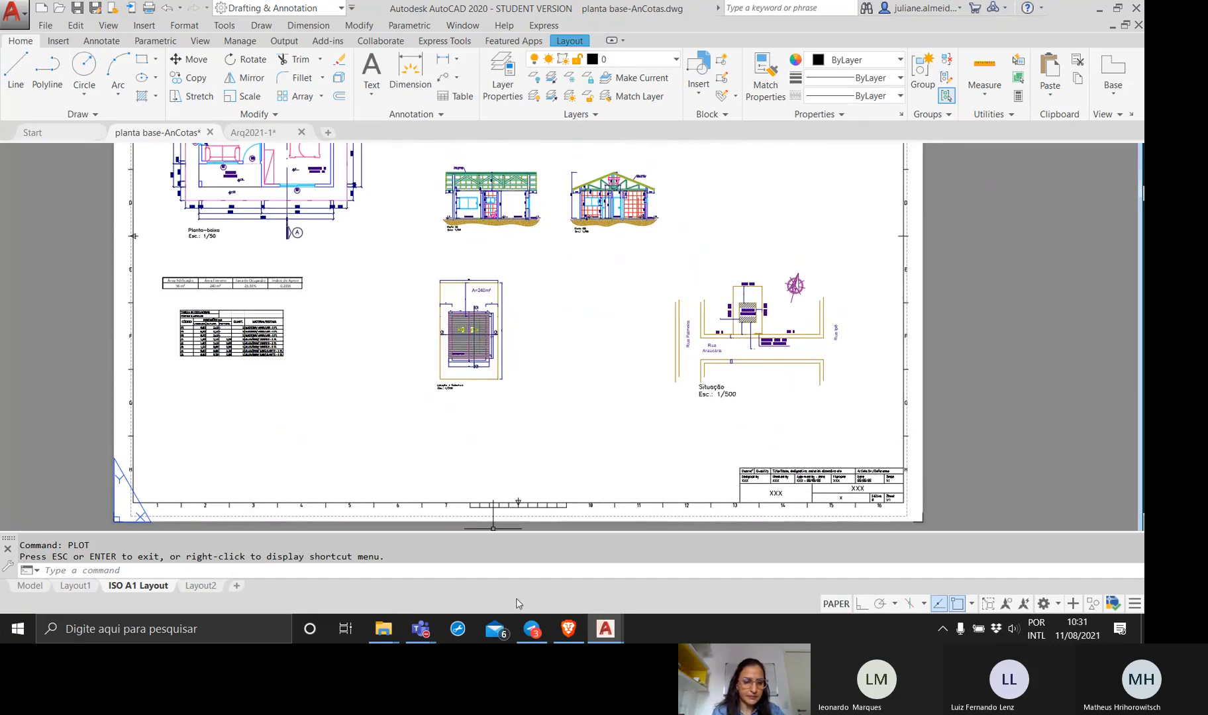
mouse_move(620, 636)
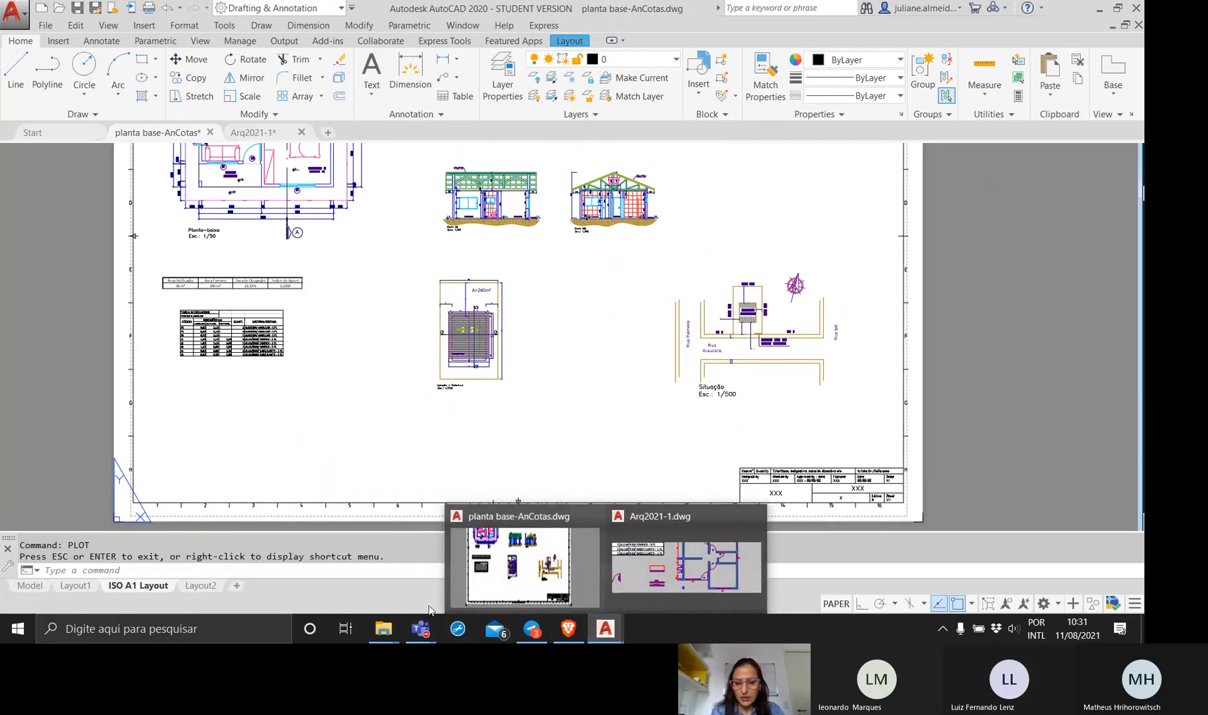
mouse_move(421, 629)
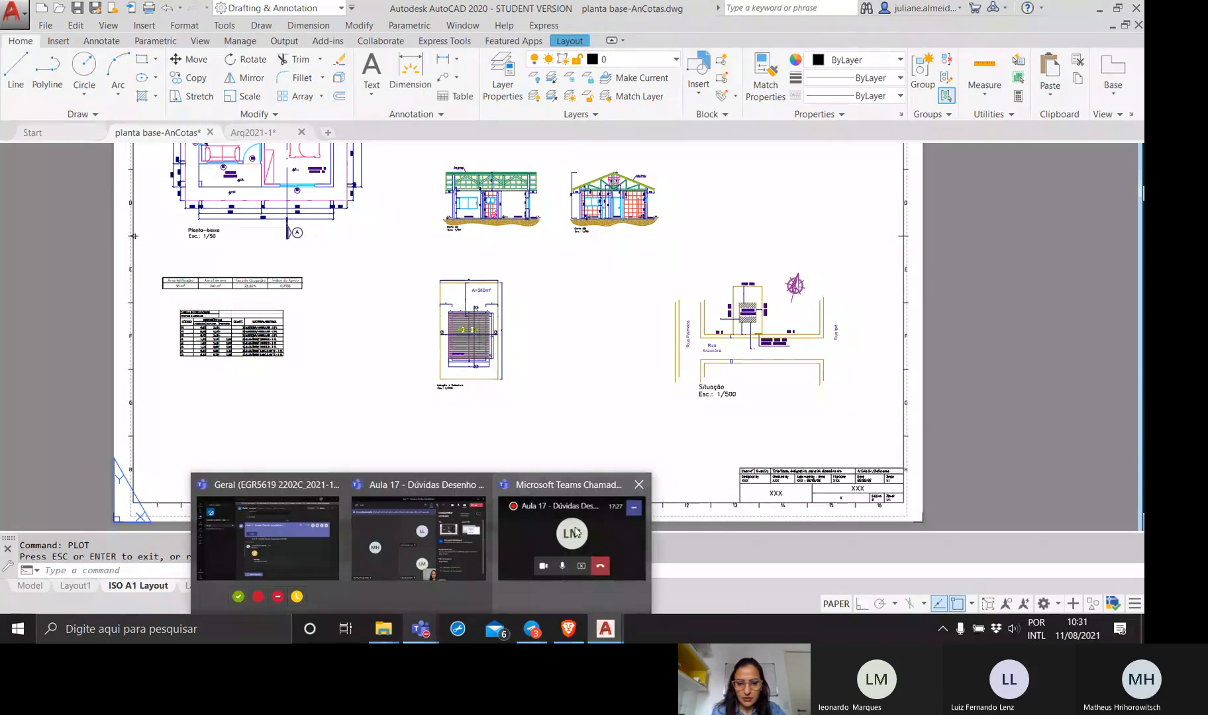
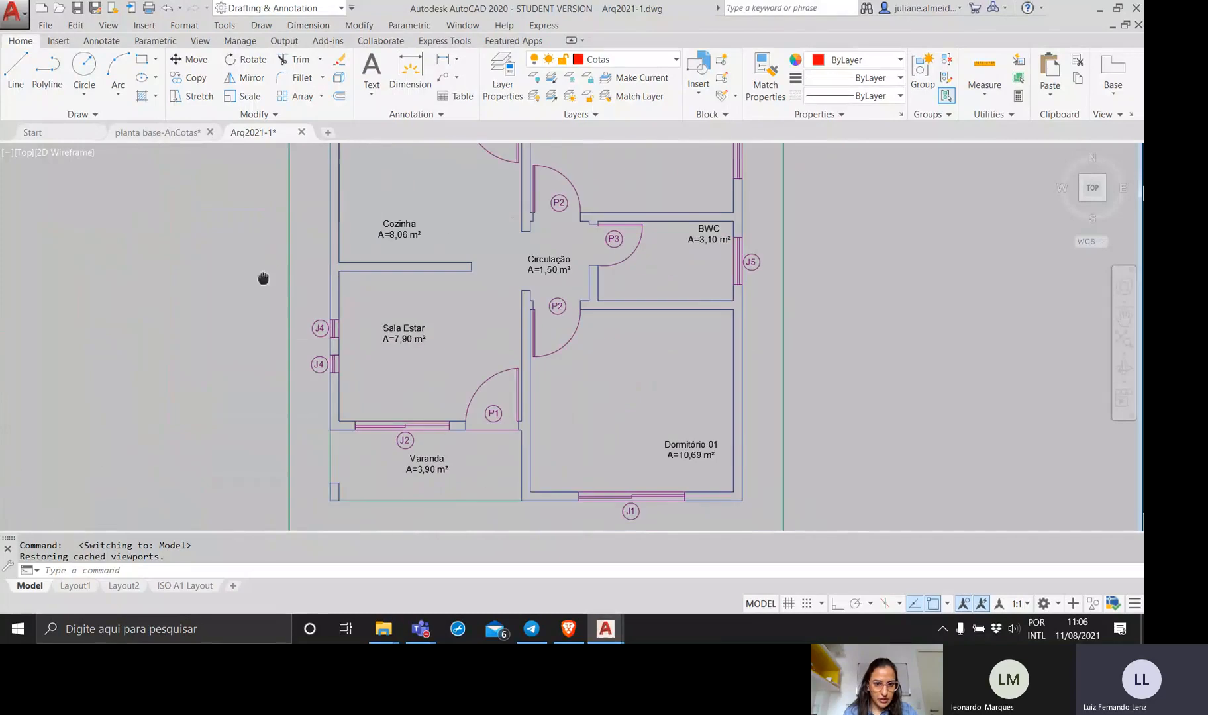
Move both J4 windows, their tags and the wall piece between them from the Sala Estar exterior wall to empty space outside the plan.
click(307, 305)
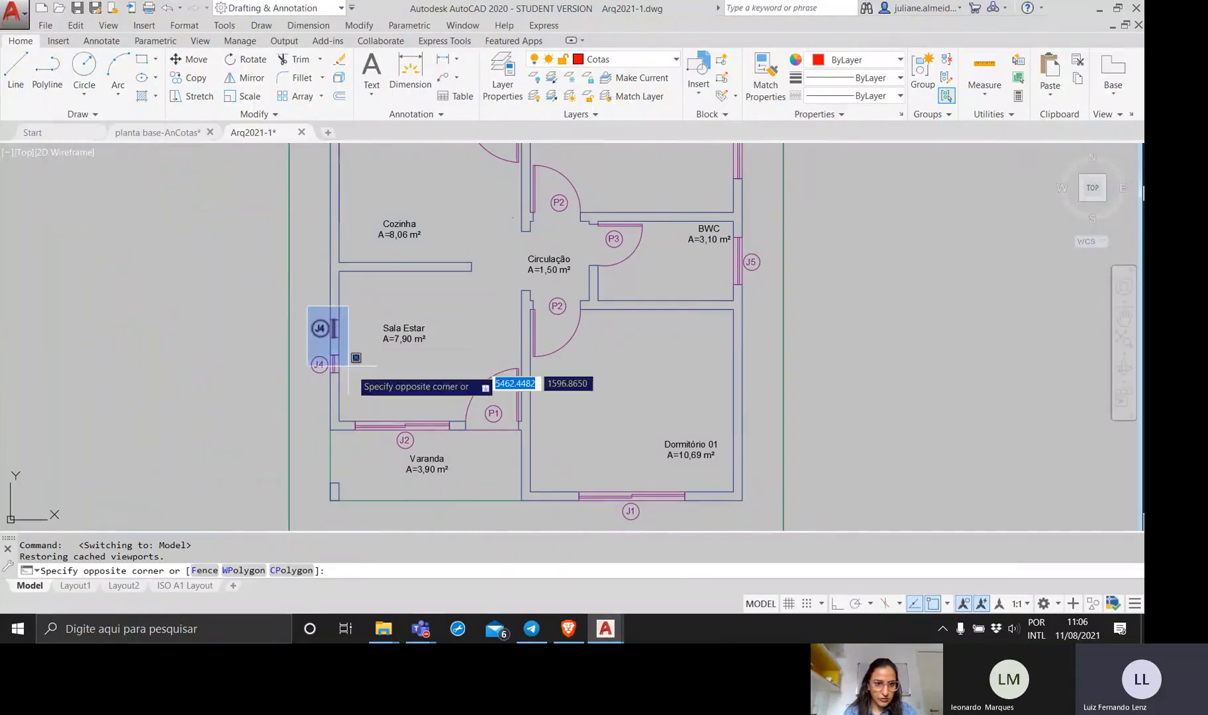
click(358, 383)
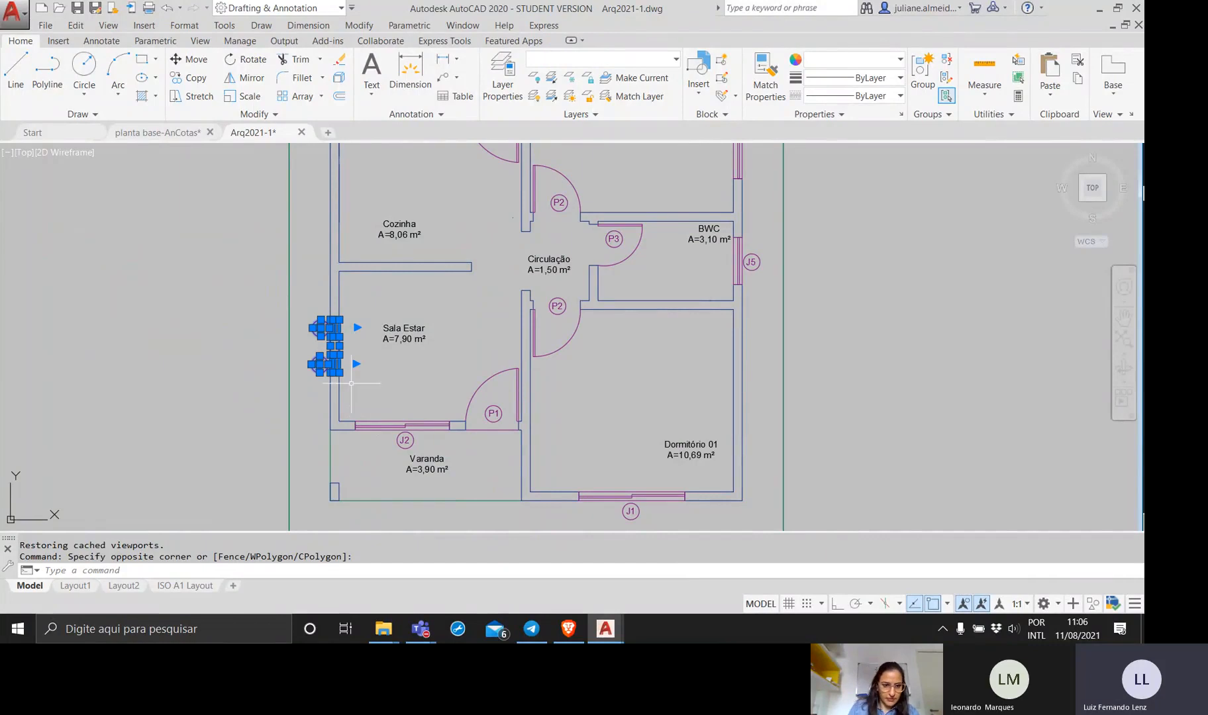
text(mov)
key(Return)
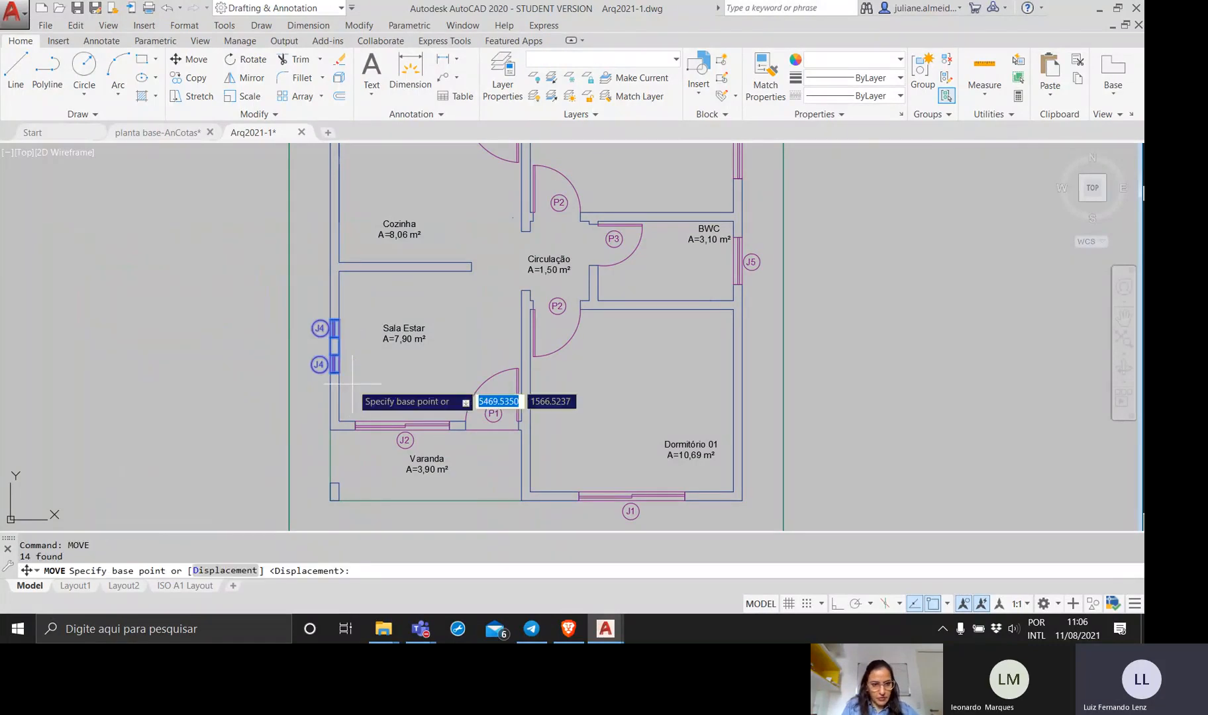
click(313, 353)
click(187, 272)
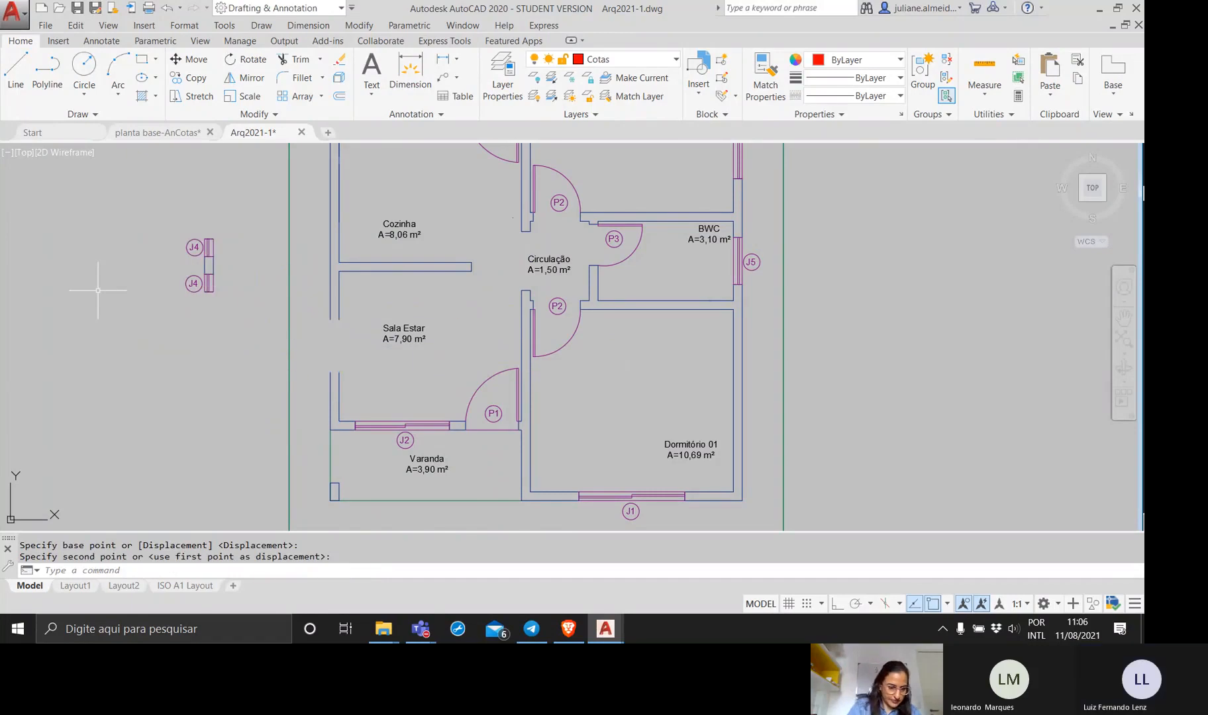
key(Escape)
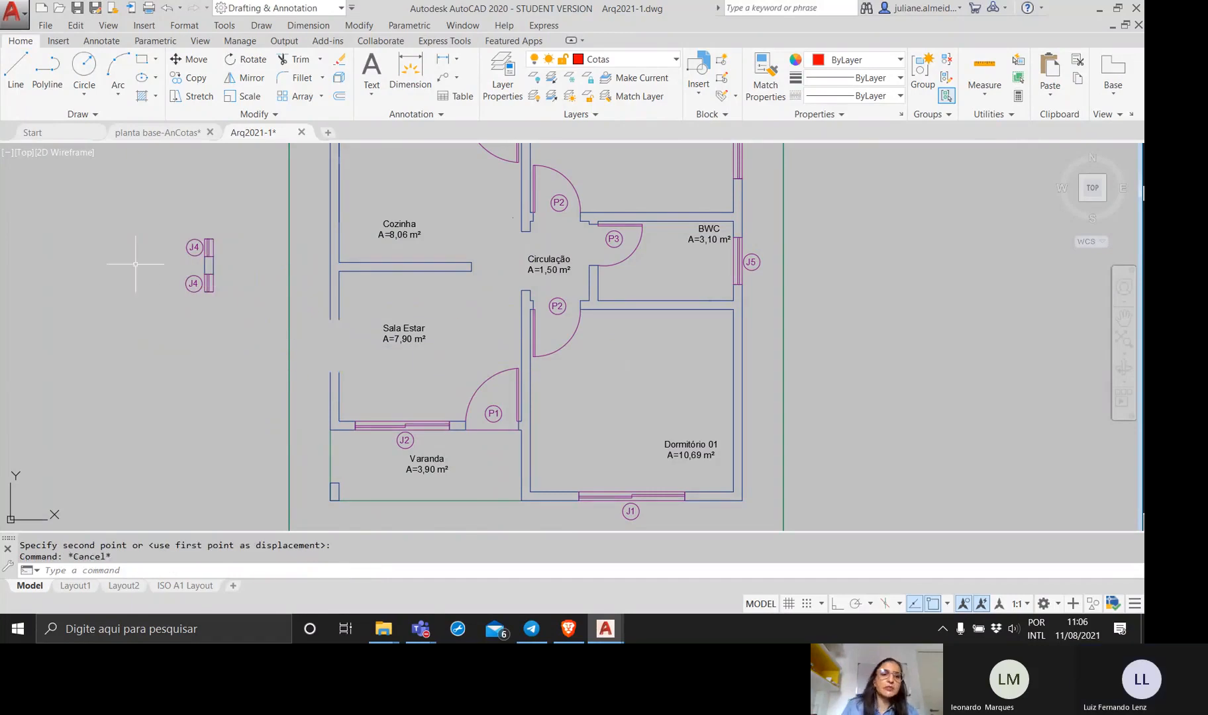
Erase the wall lines left between the two relocated J4 windows.
click(225, 263)
click(169, 291)
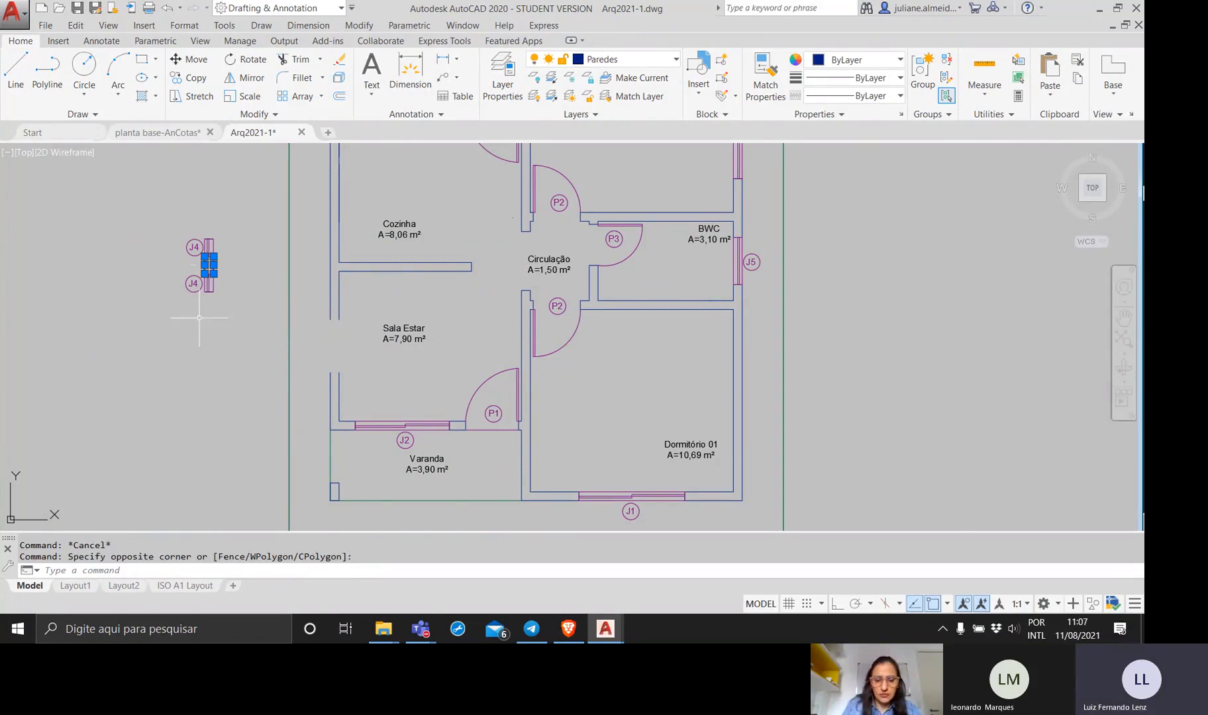
key(Delete)
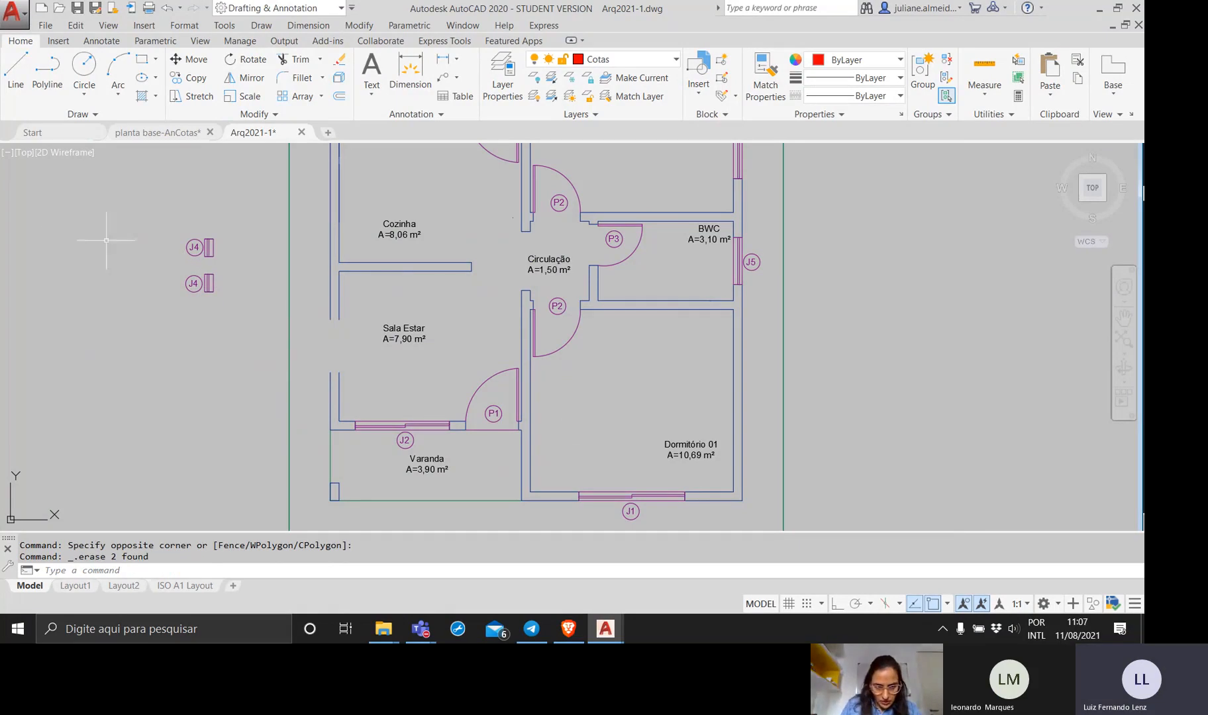
Close the opening in the Sala Estar exterior wall by stretching its inner and outer lines across the gap.
scroll(343, 351, up, 2)
middle_drag(348, 331, 385, 334)
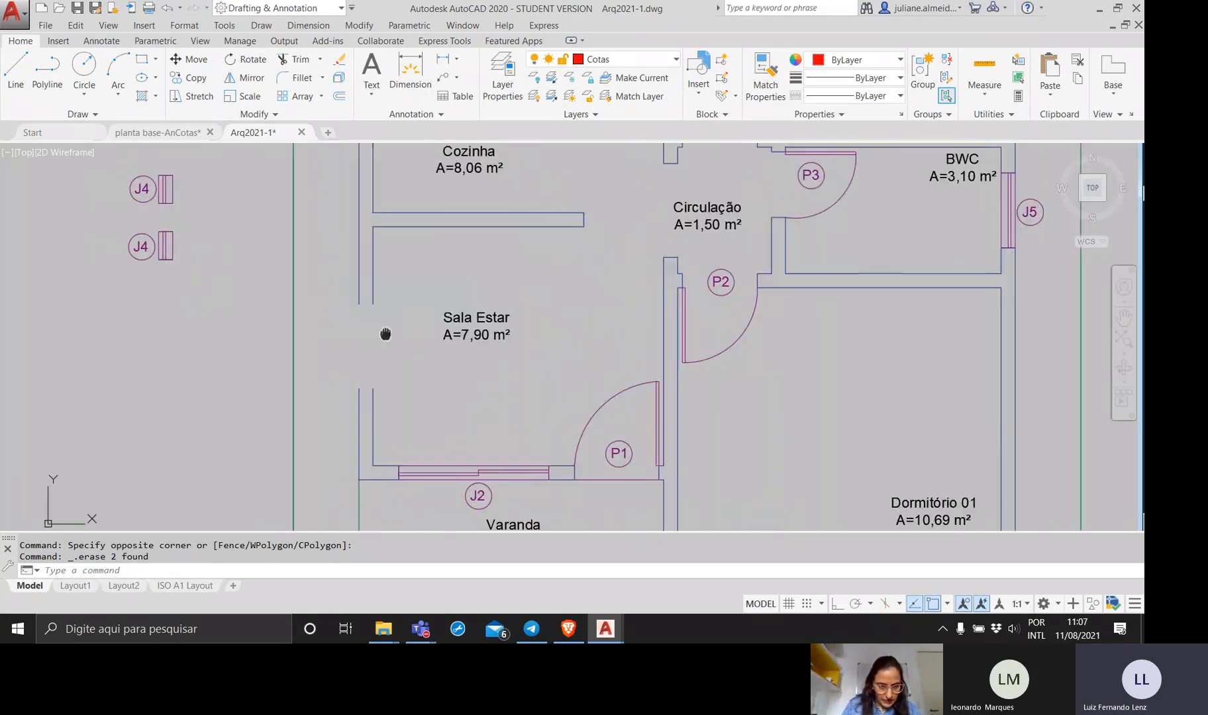
scroll(385, 334, up, 2)
scroll(486, 340, down, 2)
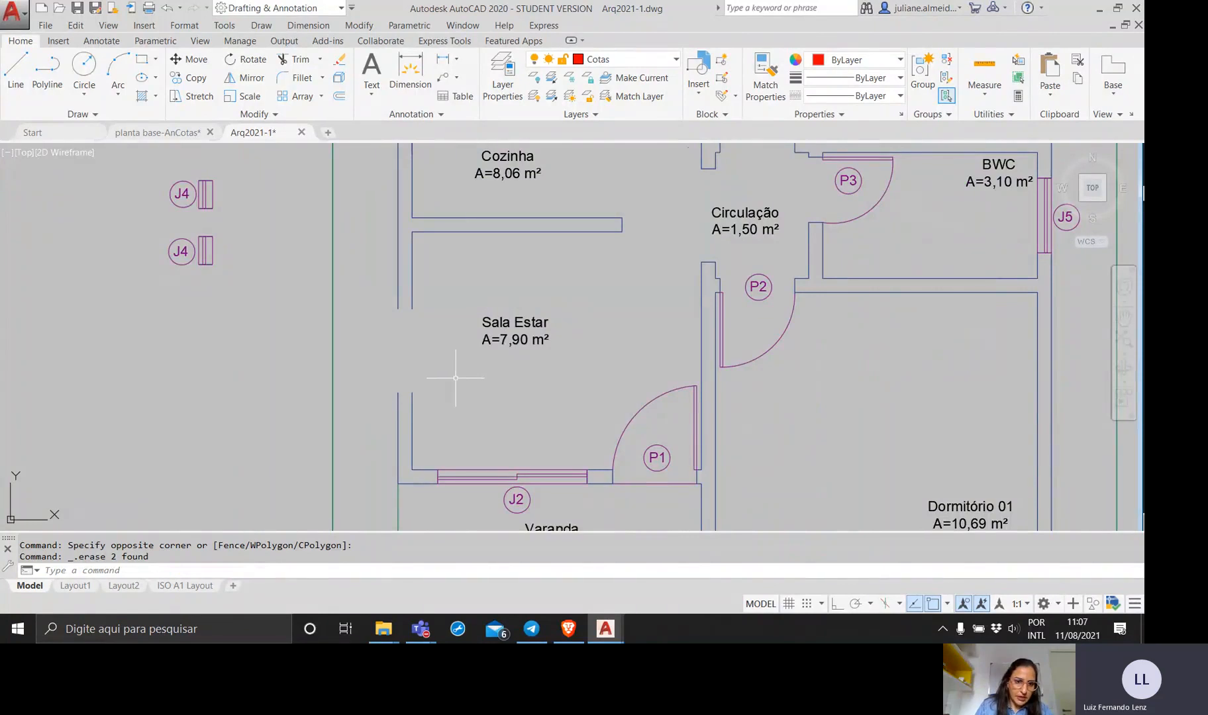
click(411, 407)
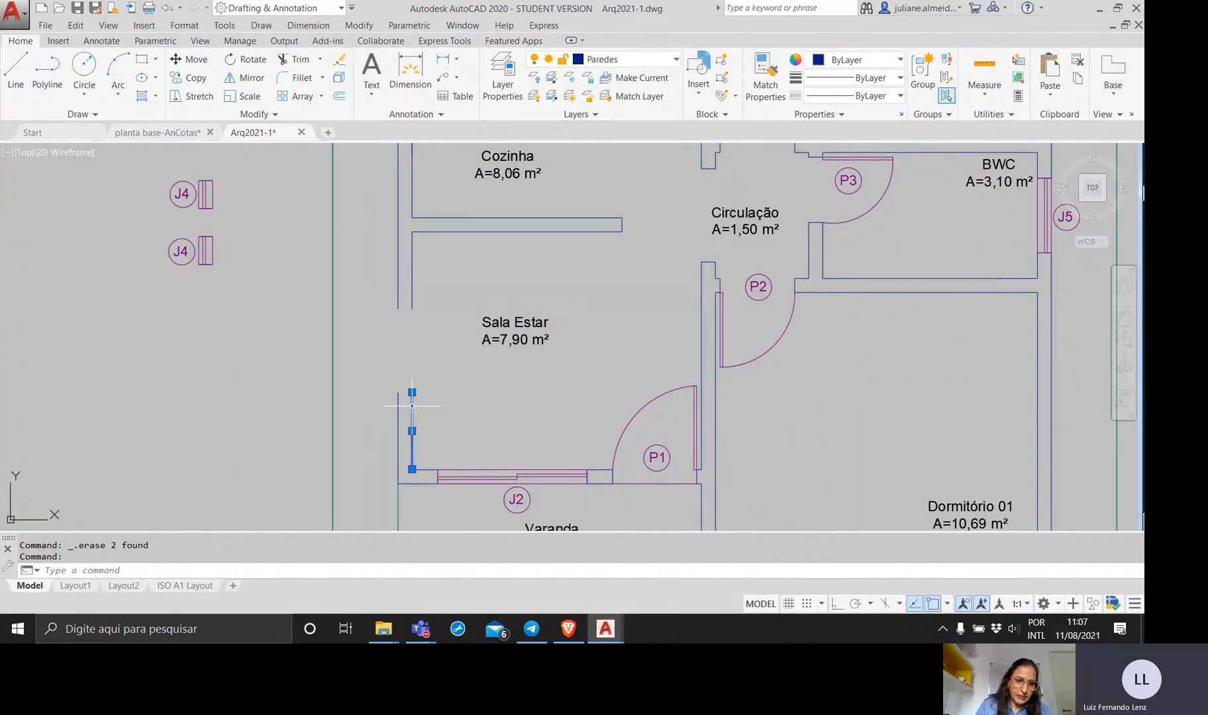
click(412, 392)
click(413, 307)
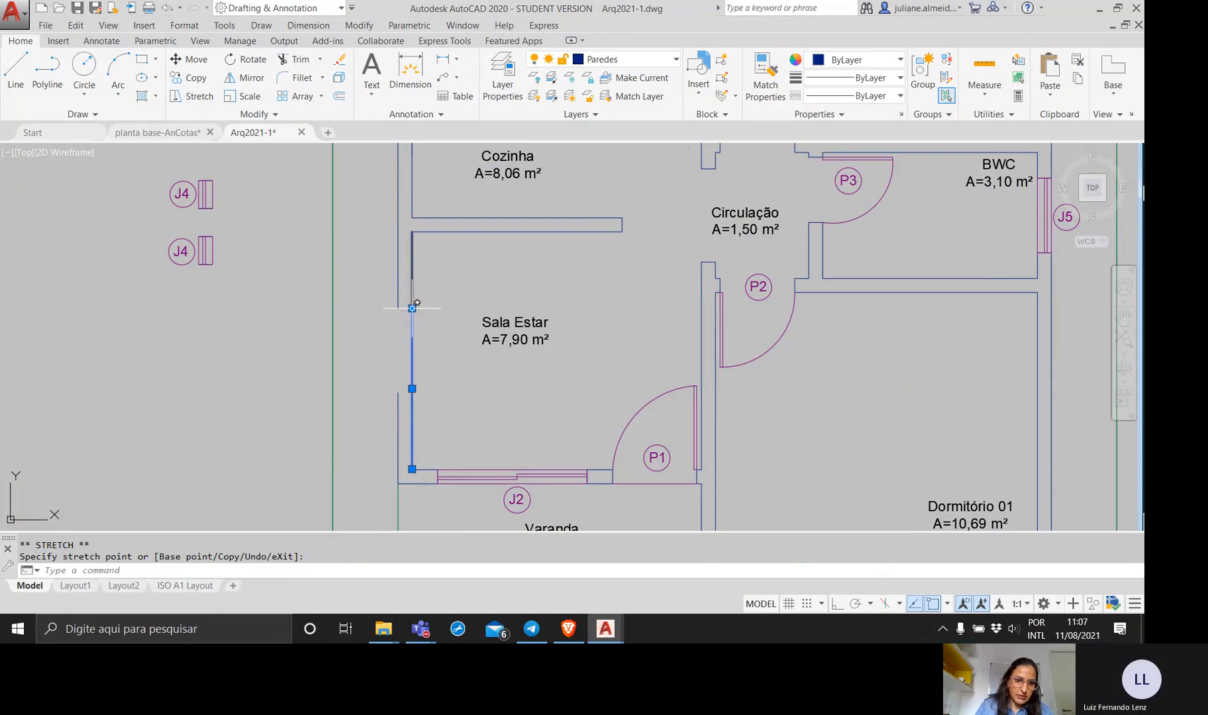
click(398, 307)
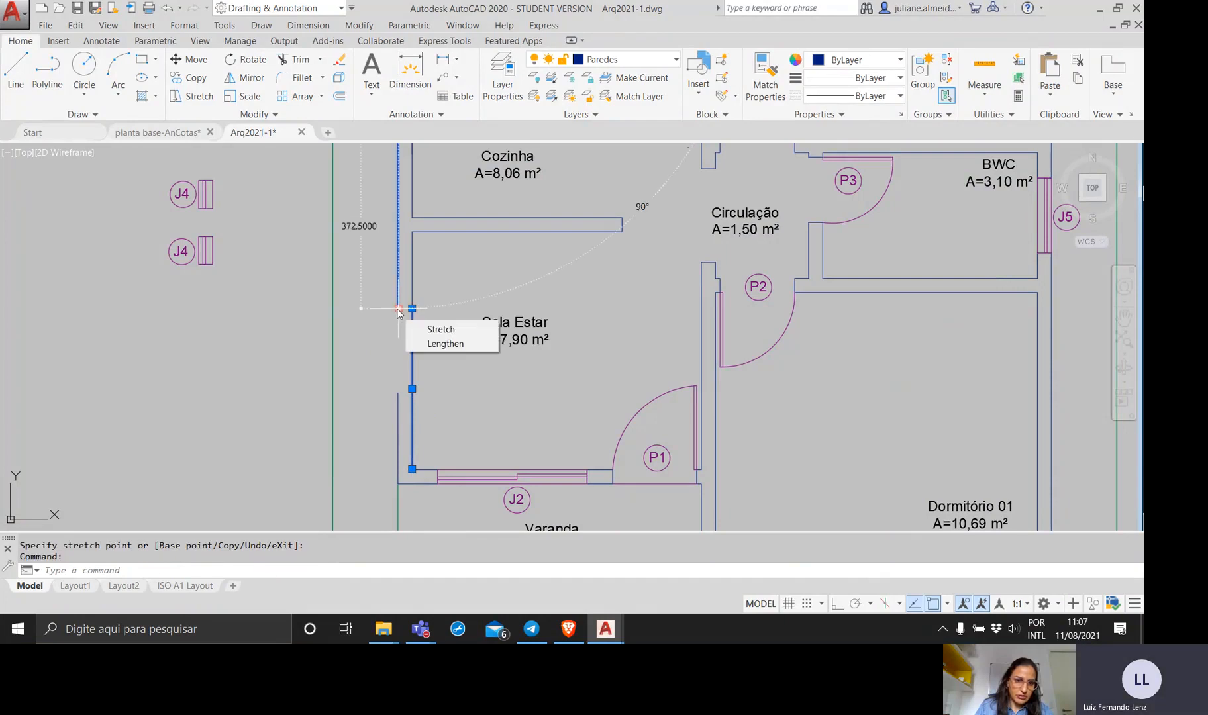
click(399, 308)
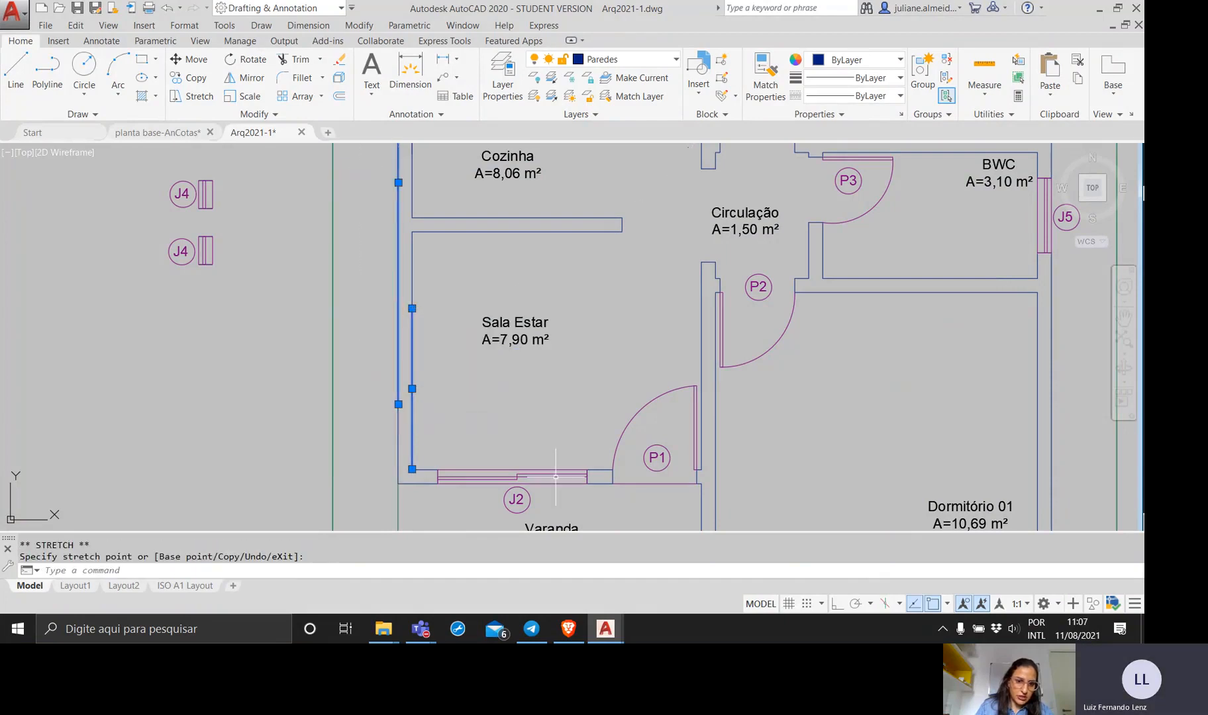
key(Escape)
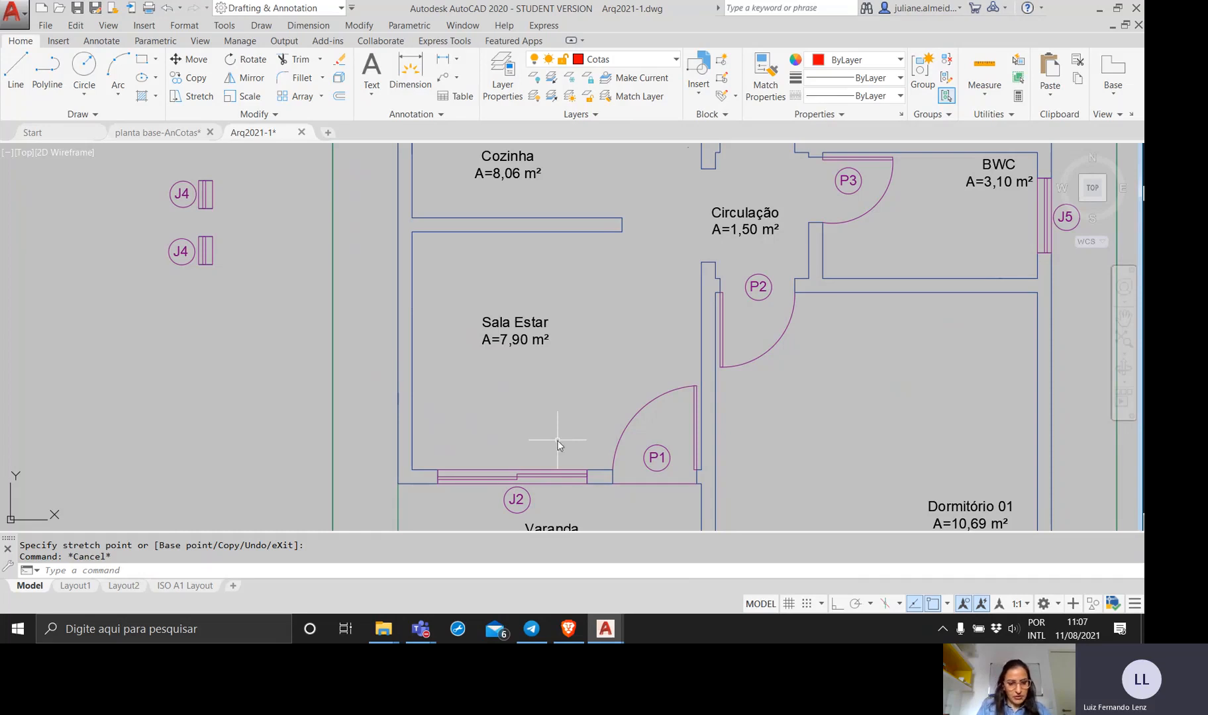
text(mov)
key(Return)
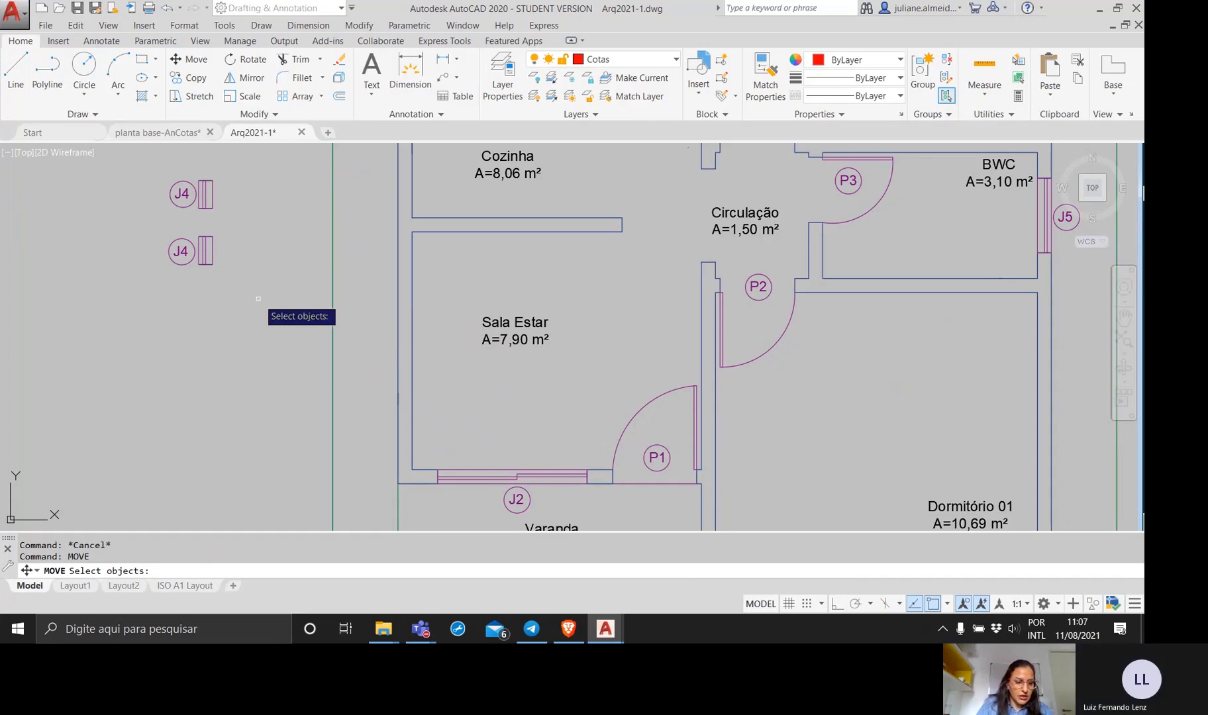
key(Escape)
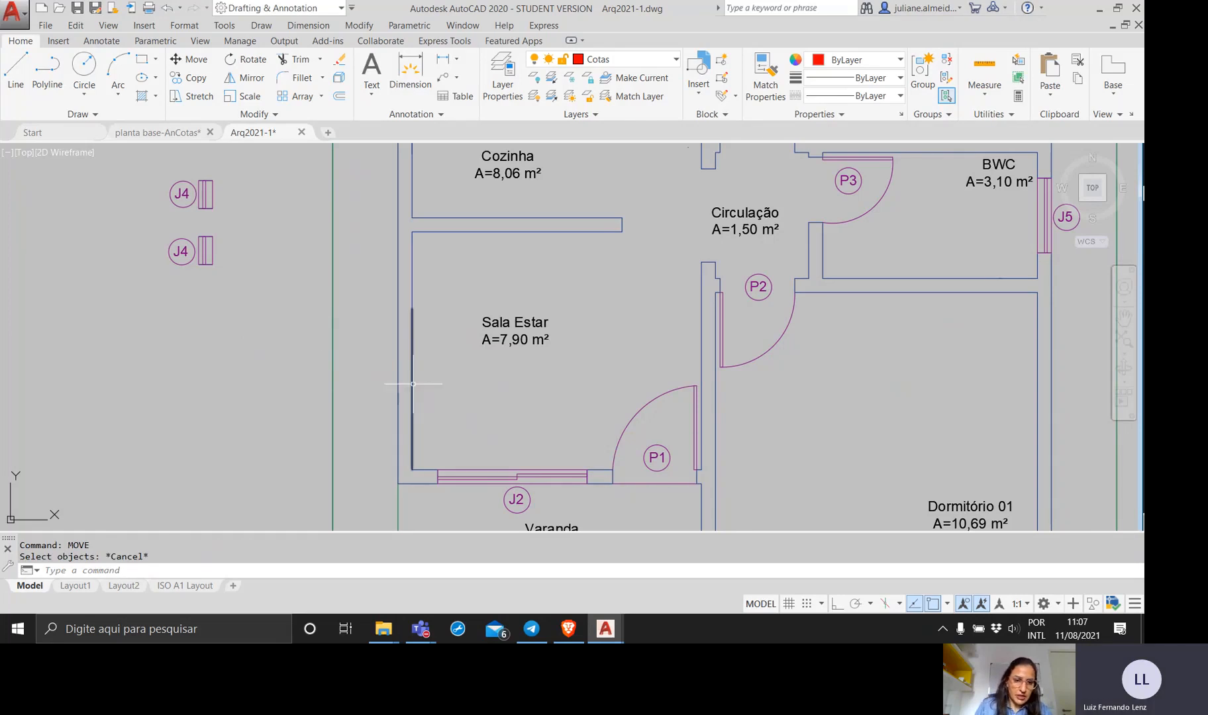
Erase the short upper segment of Sala Estar's inner wall line and stretch the remaining line up to the Cozinha partition.
click(411, 273)
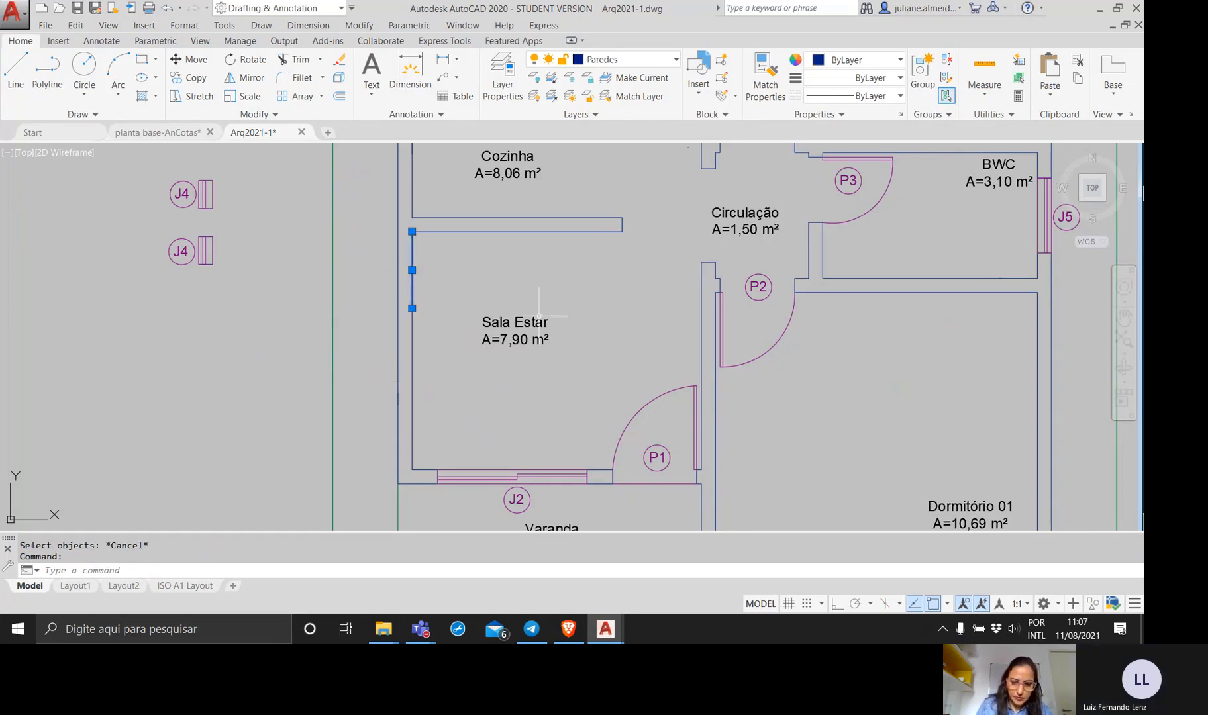
key(Delete)
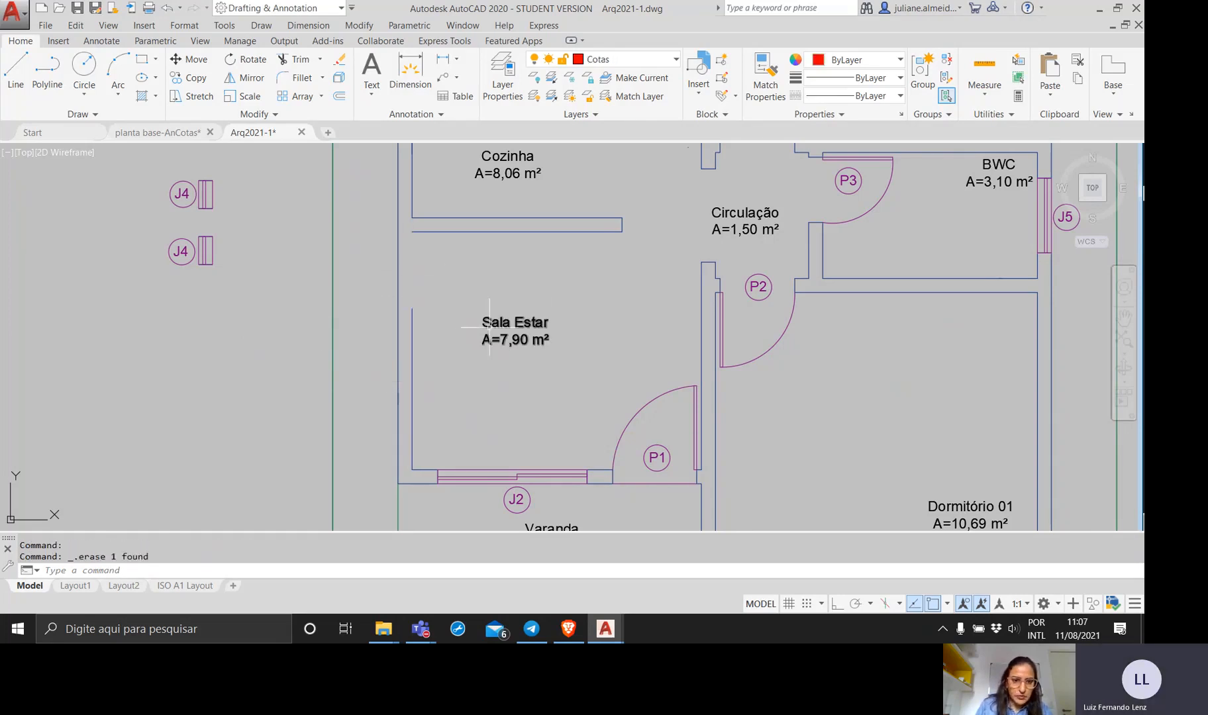
click(412, 327)
click(412, 309)
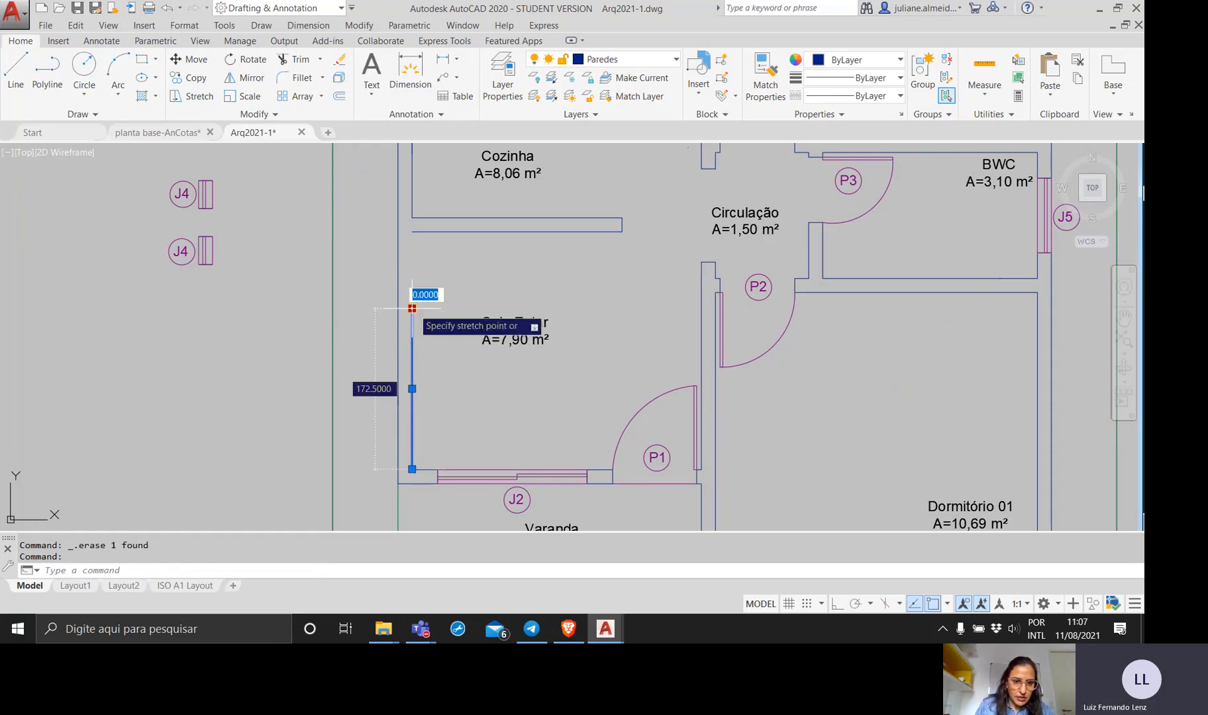
click(416, 226)
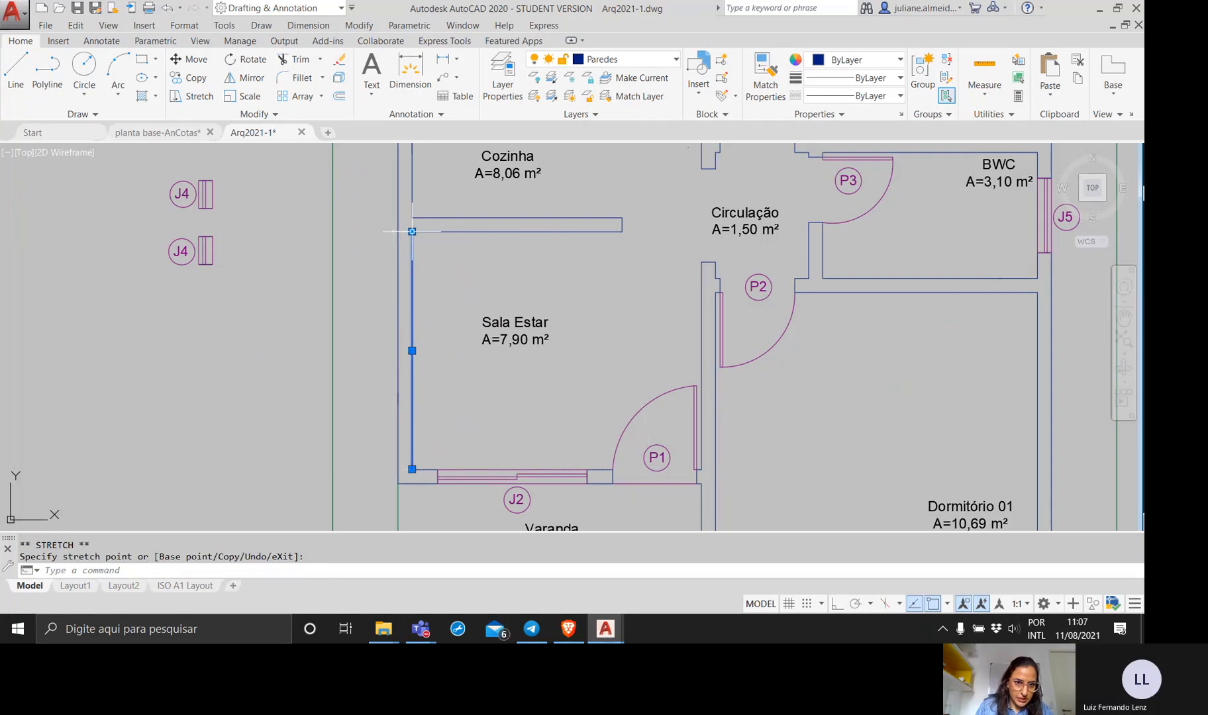
click(398, 438)
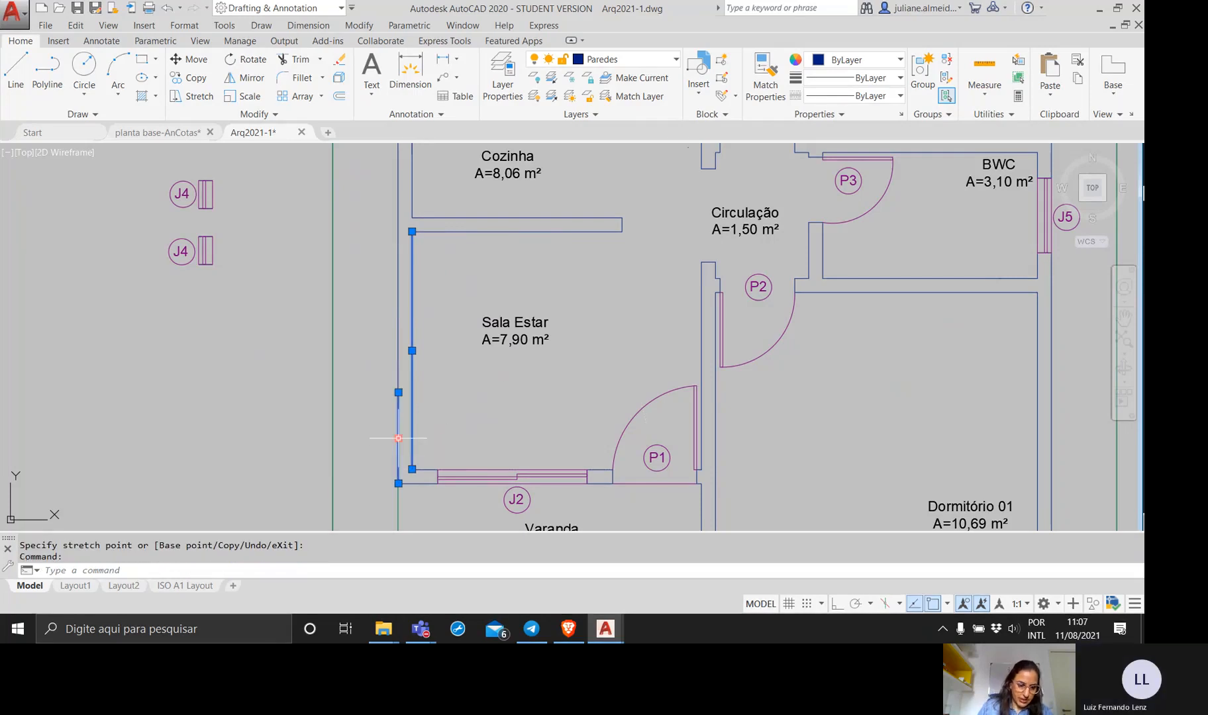
key(Escape)
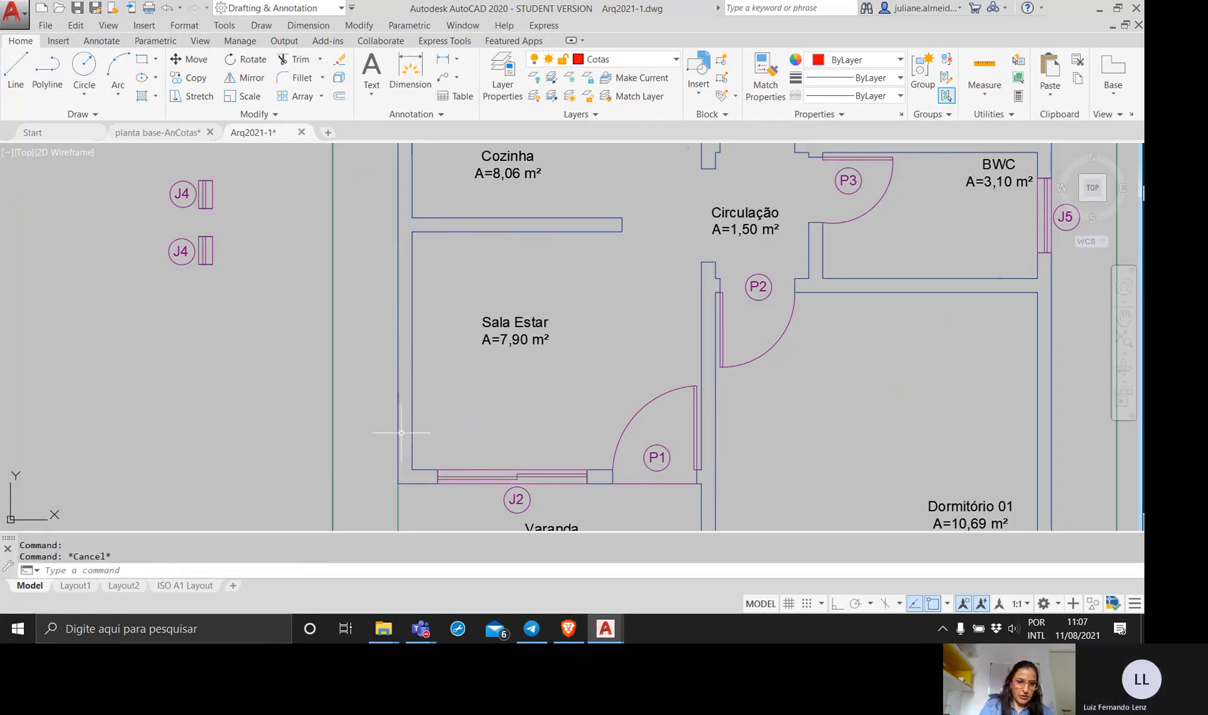
click(398, 342)
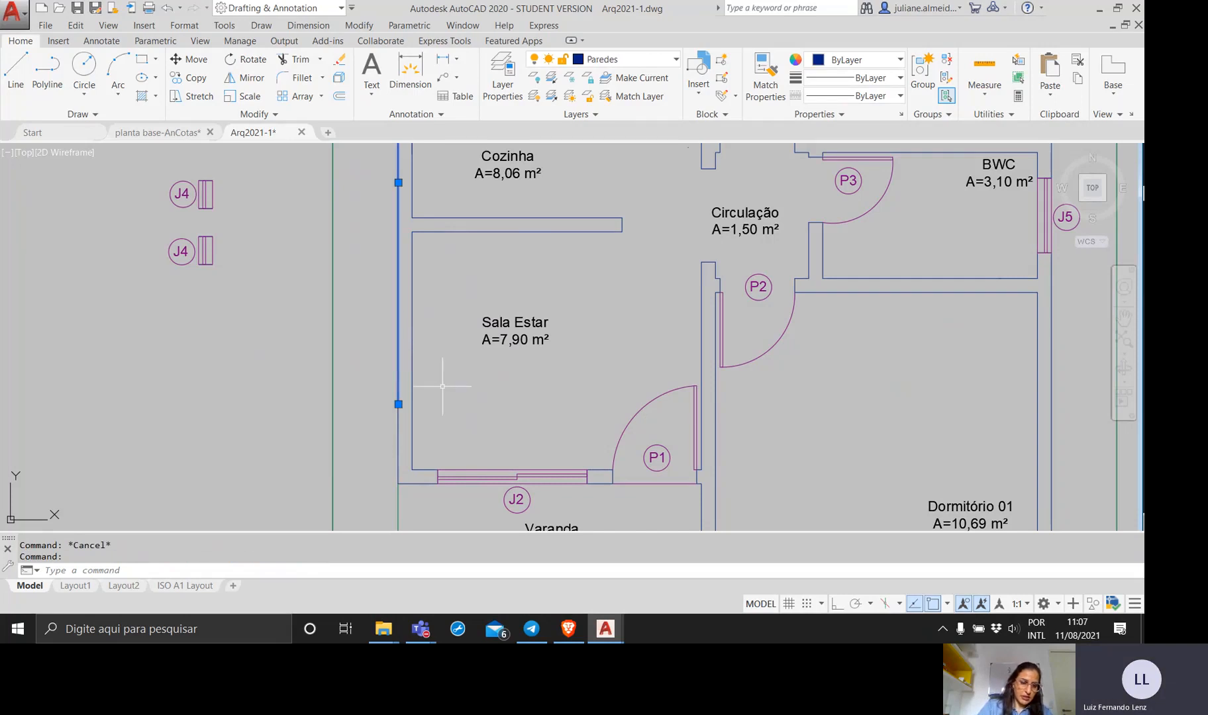
key(Escape)
Divide the inner line of Sala Estar's exterior wall into 3 segments with the Divide command.
click(412, 378)
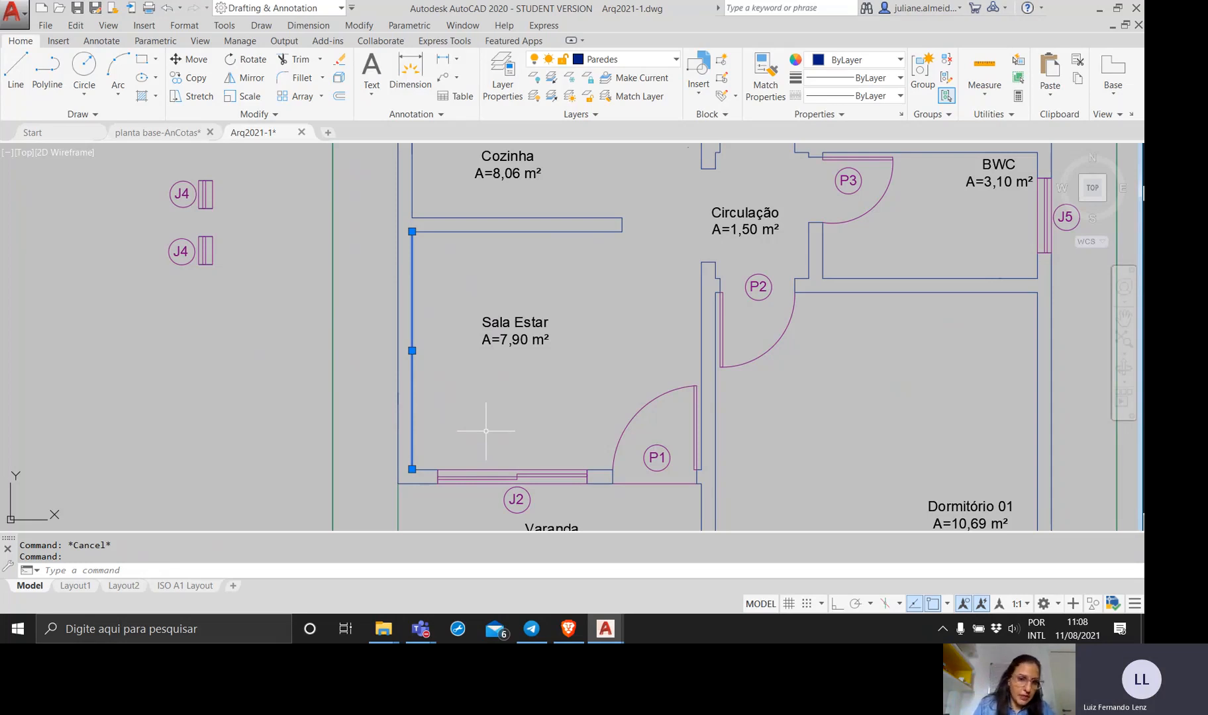
text(di)
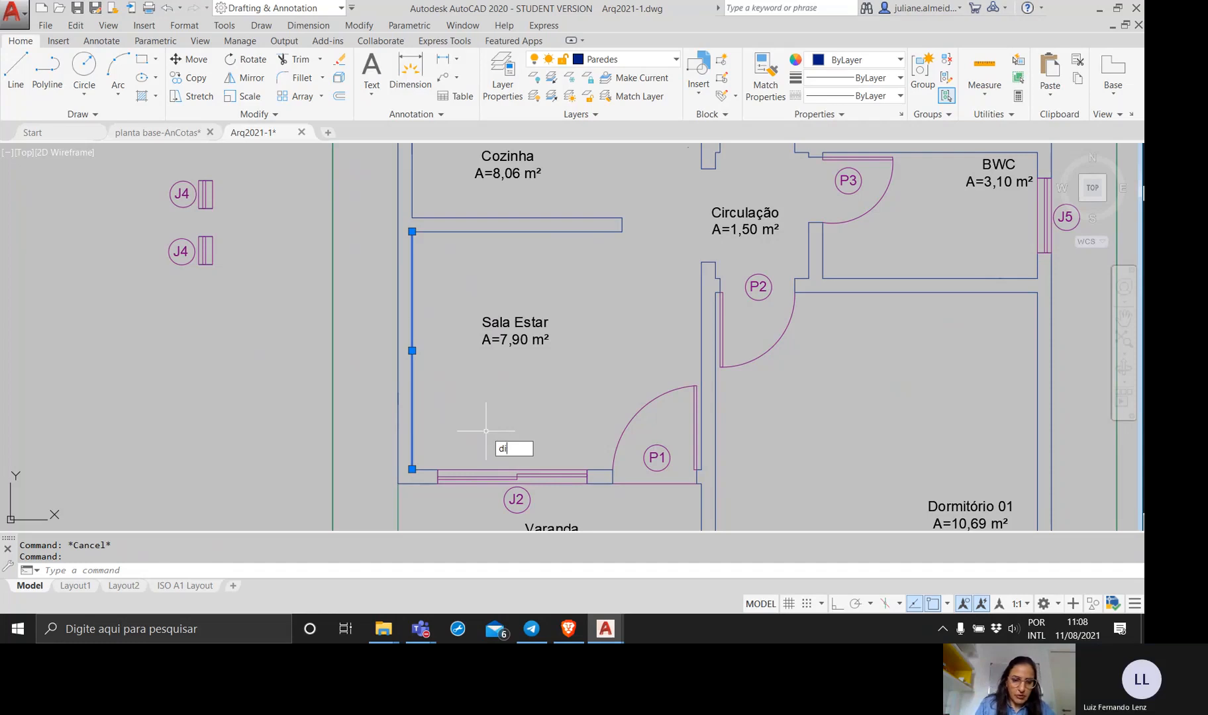
text(vide)
key(Return)
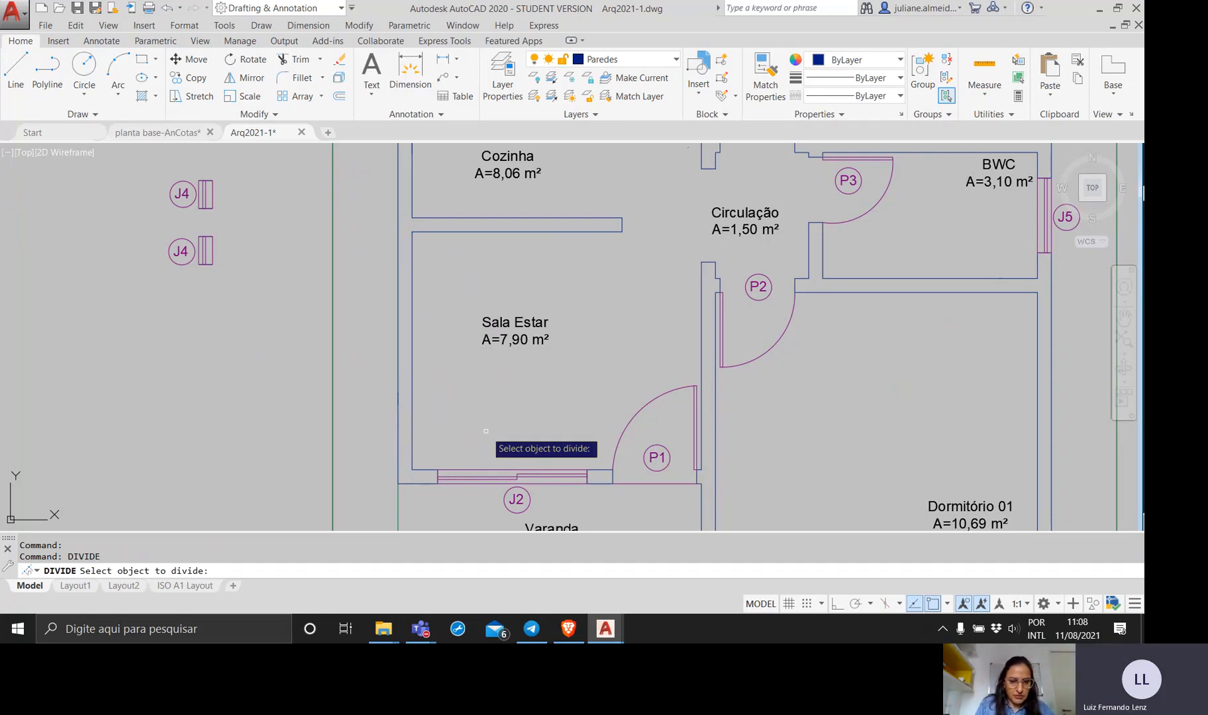
click(411, 408)
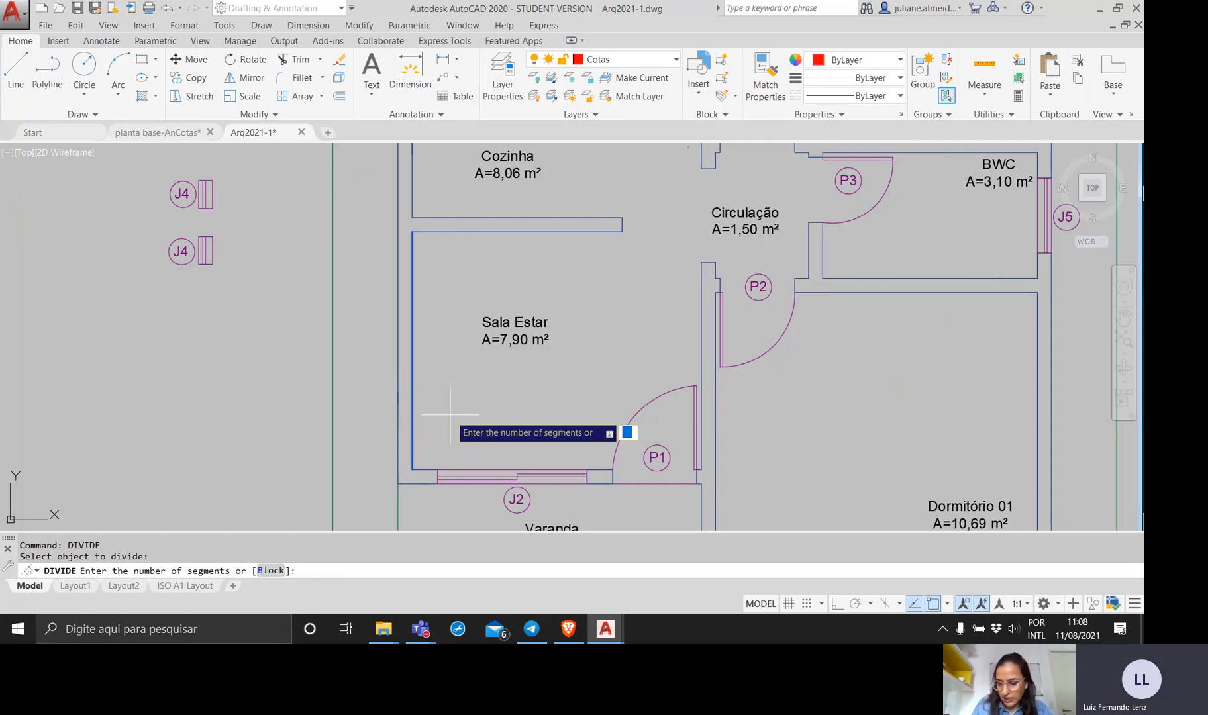
text(3)
key(Return)
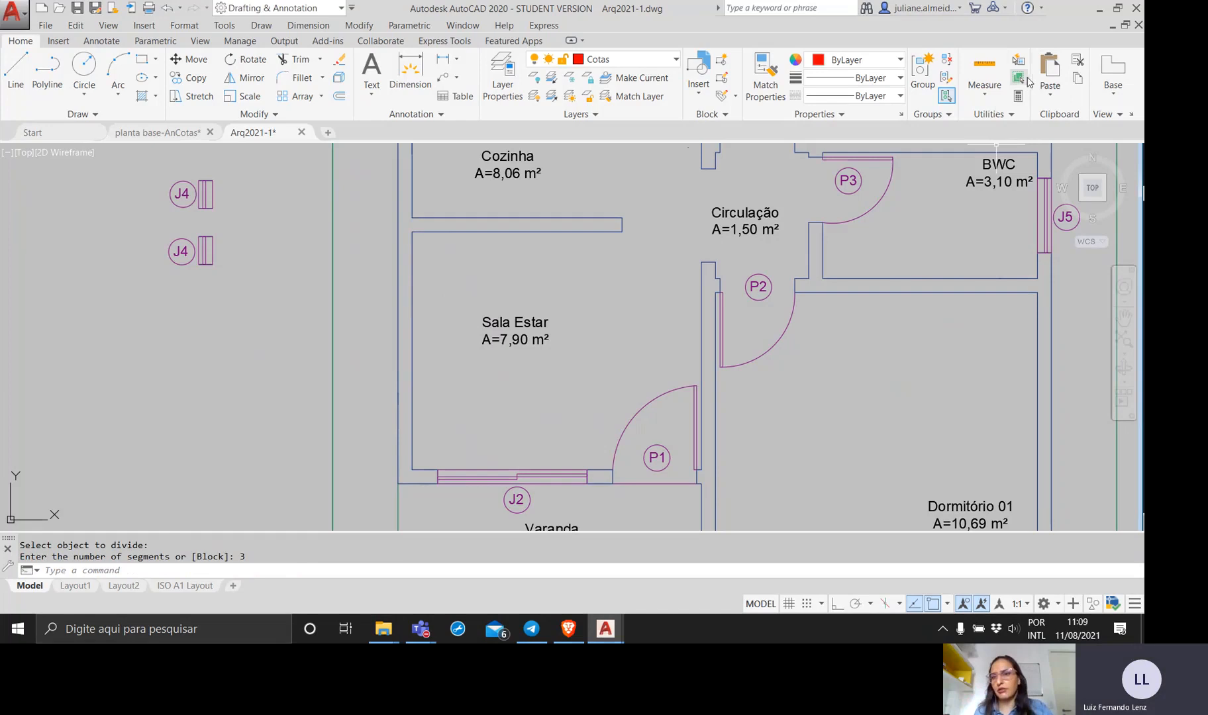
Set the point style to the plain X marker, with its size relative to the screen.
click(1010, 116)
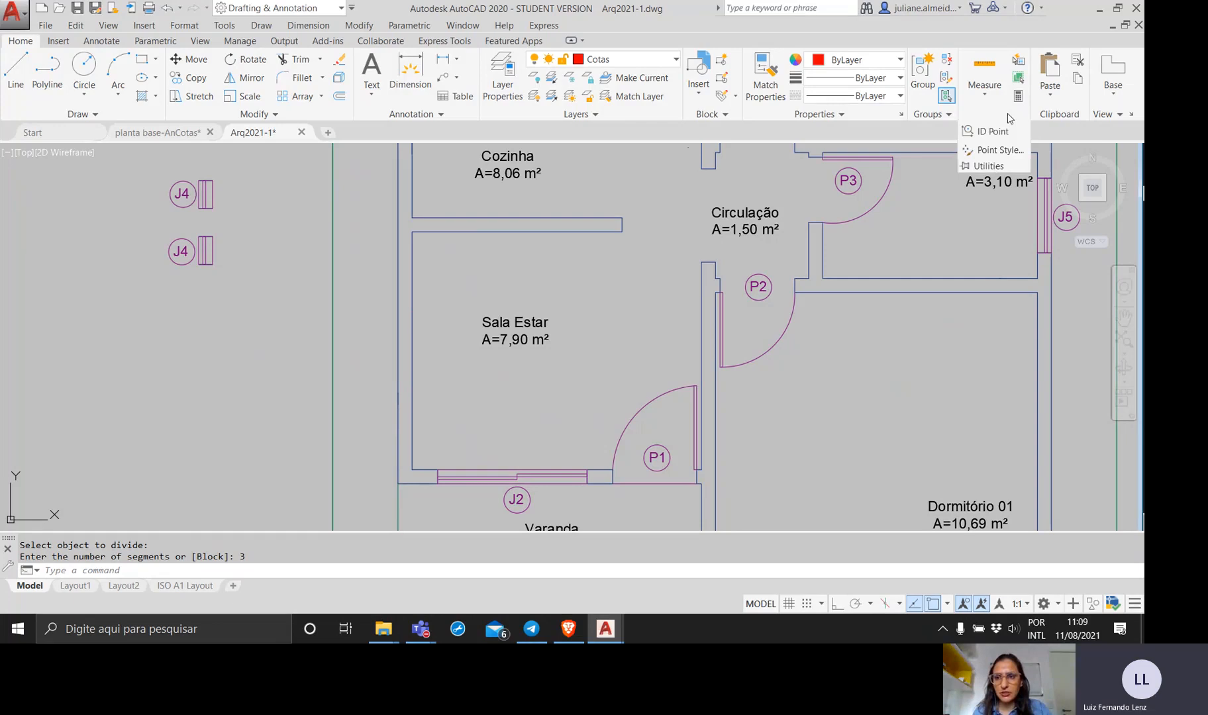
click(1000, 151)
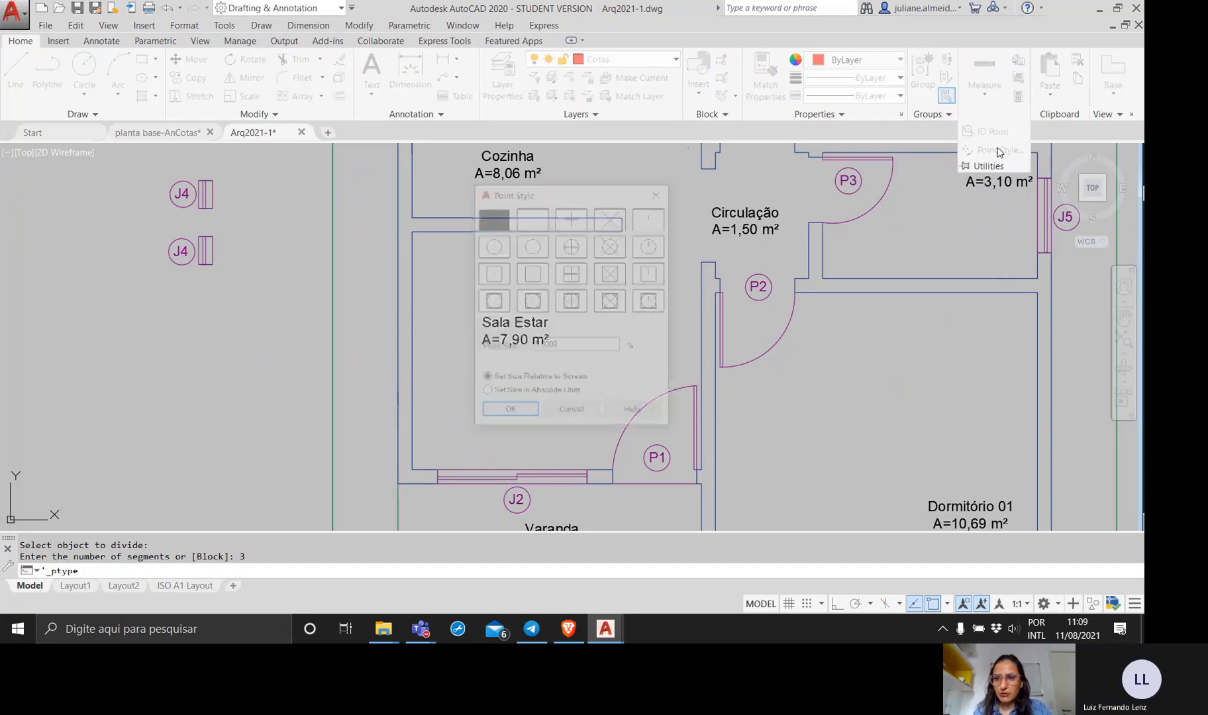
drag(566, 197, 806, 179)
click(852, 227)
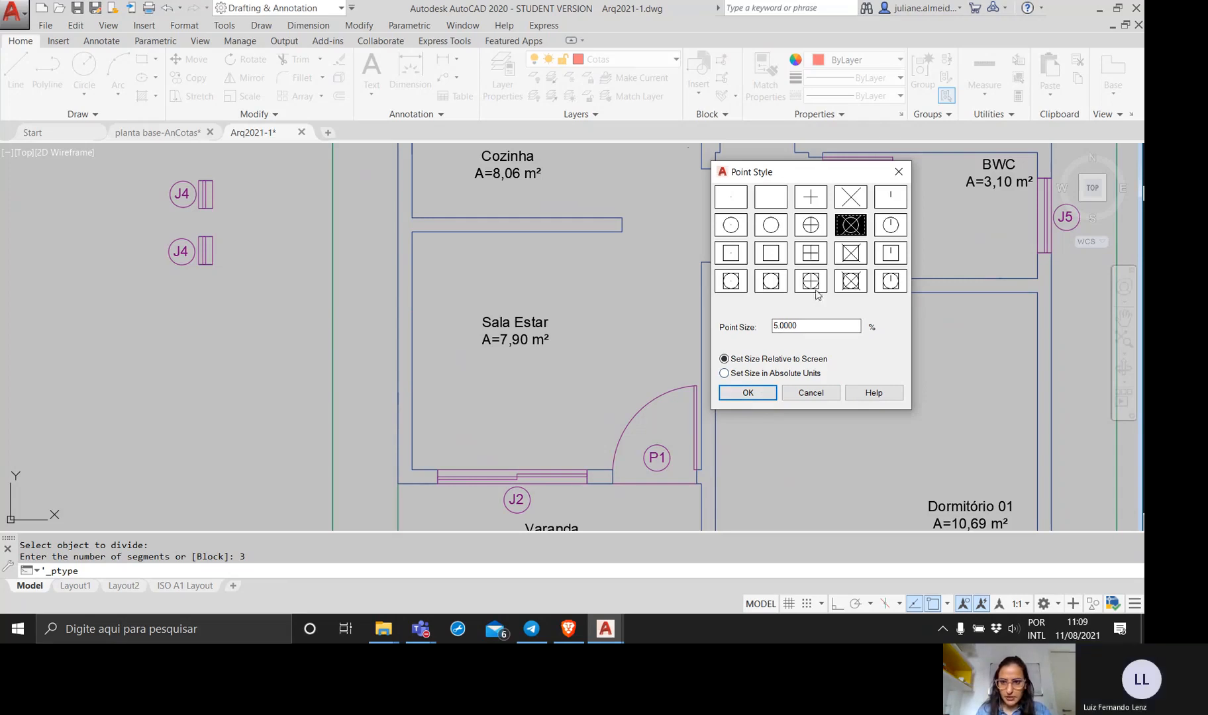
click(733, 203)
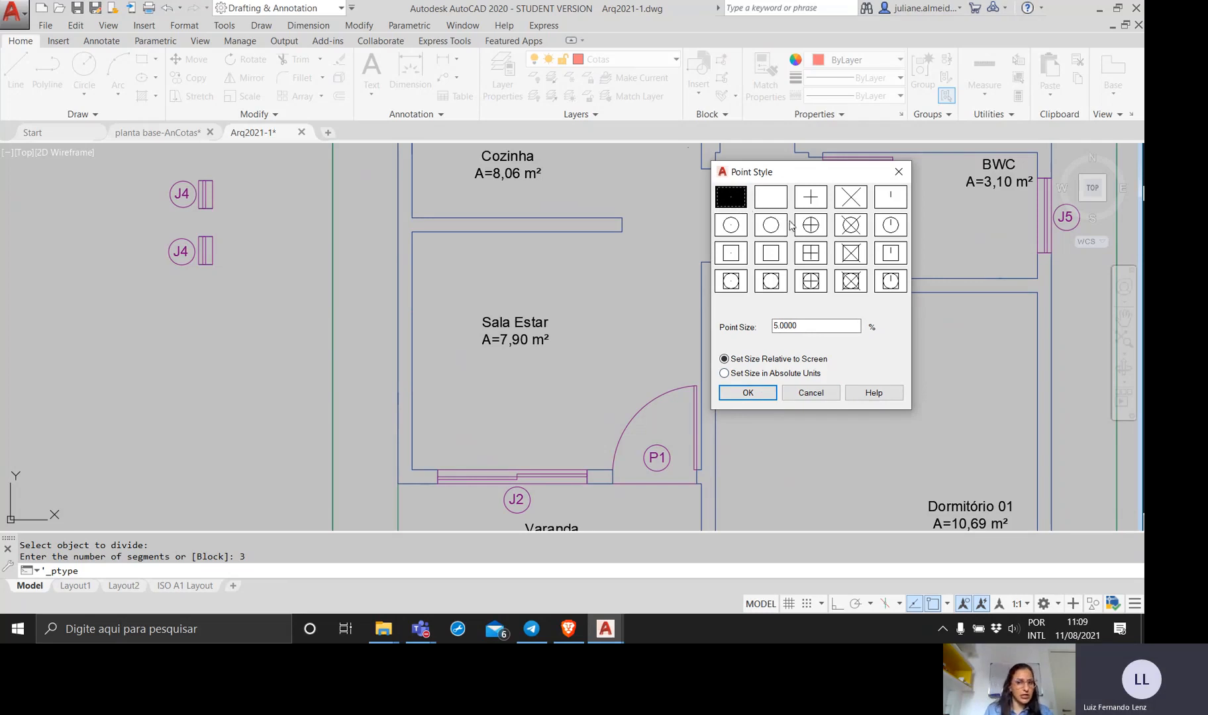
click(855, 198)
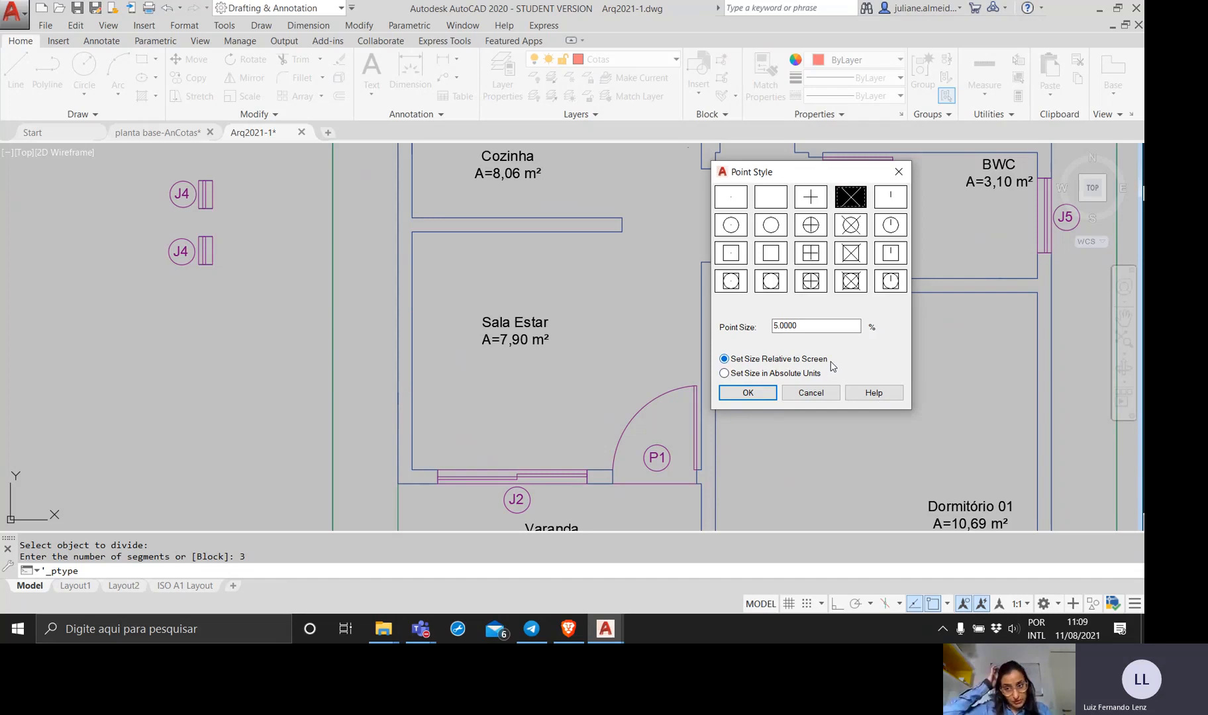
click(747, 394)
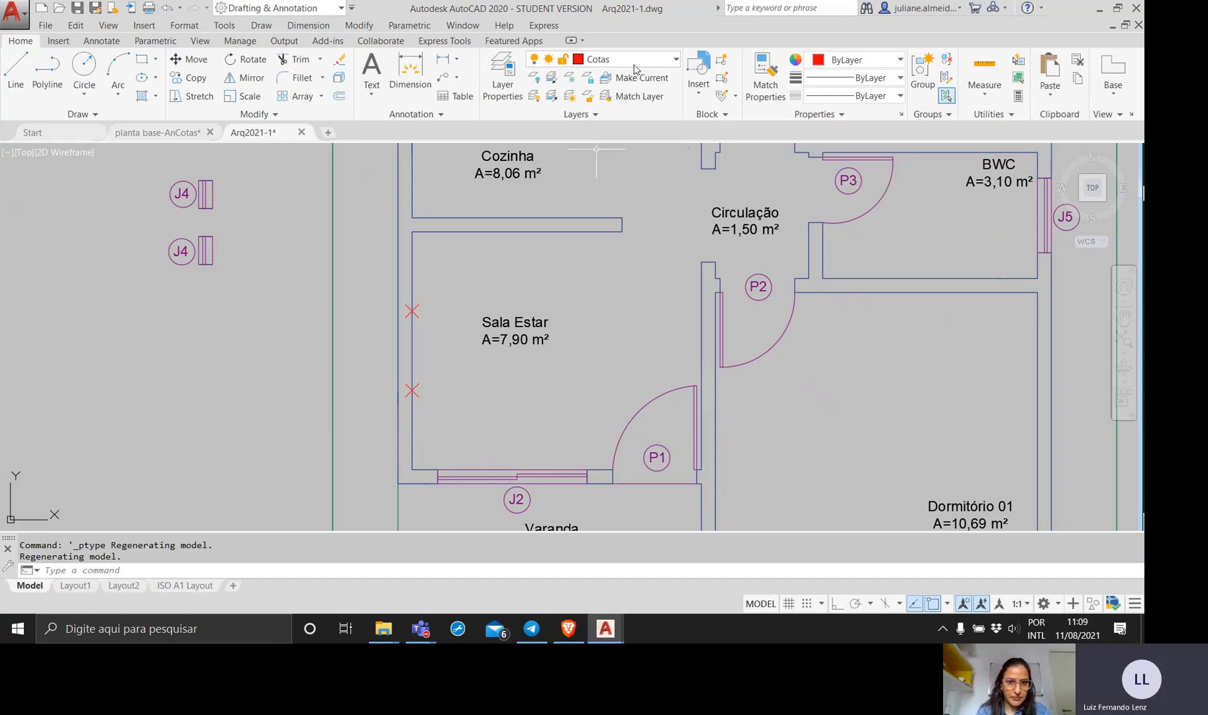
click(465, 443)
click(334, 237)
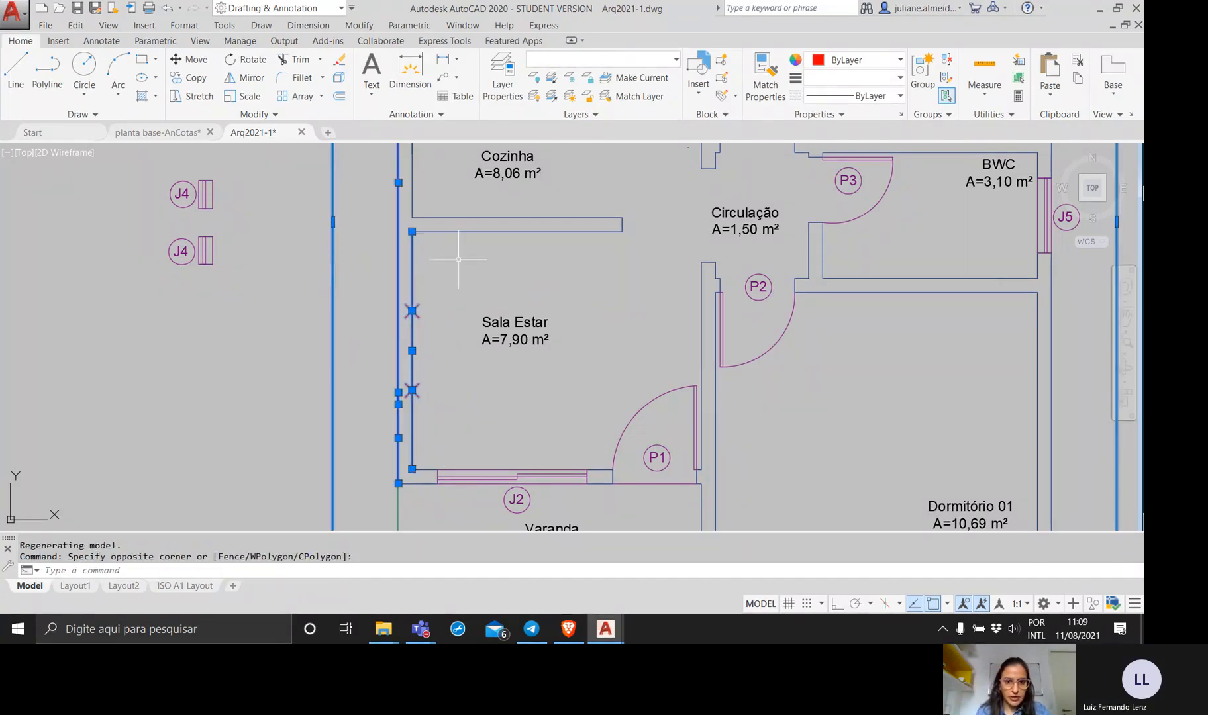
key(Escape)
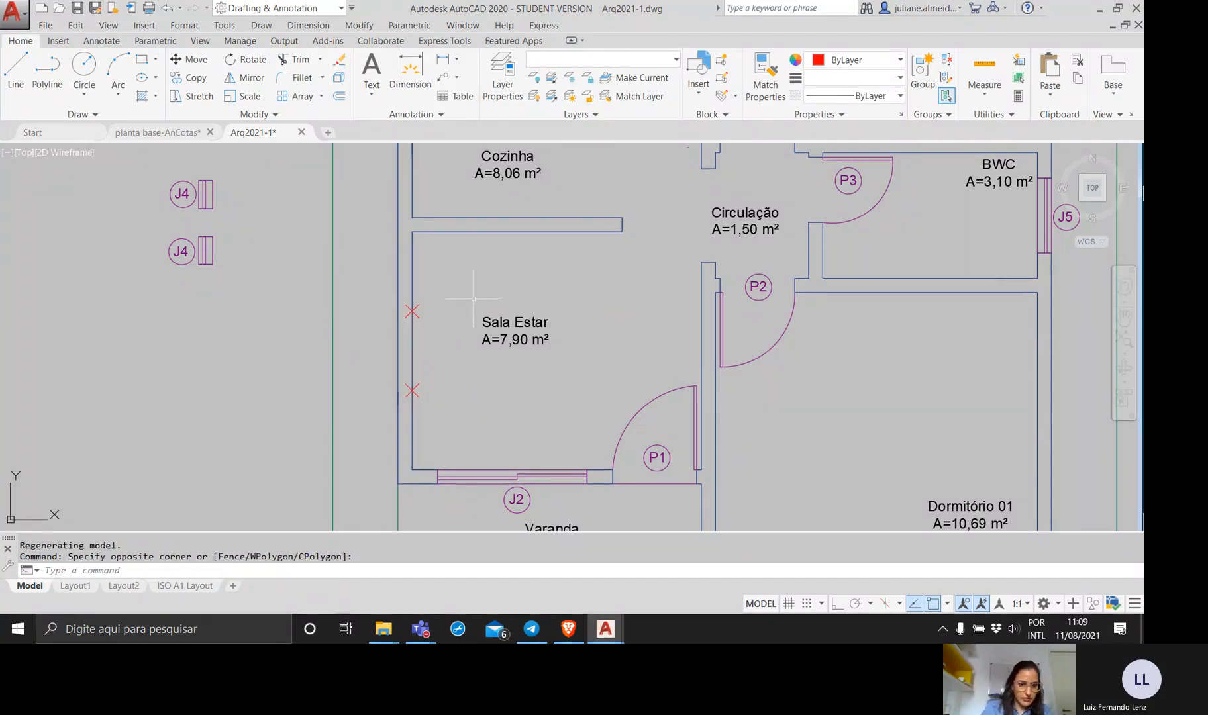
click(449, 405)
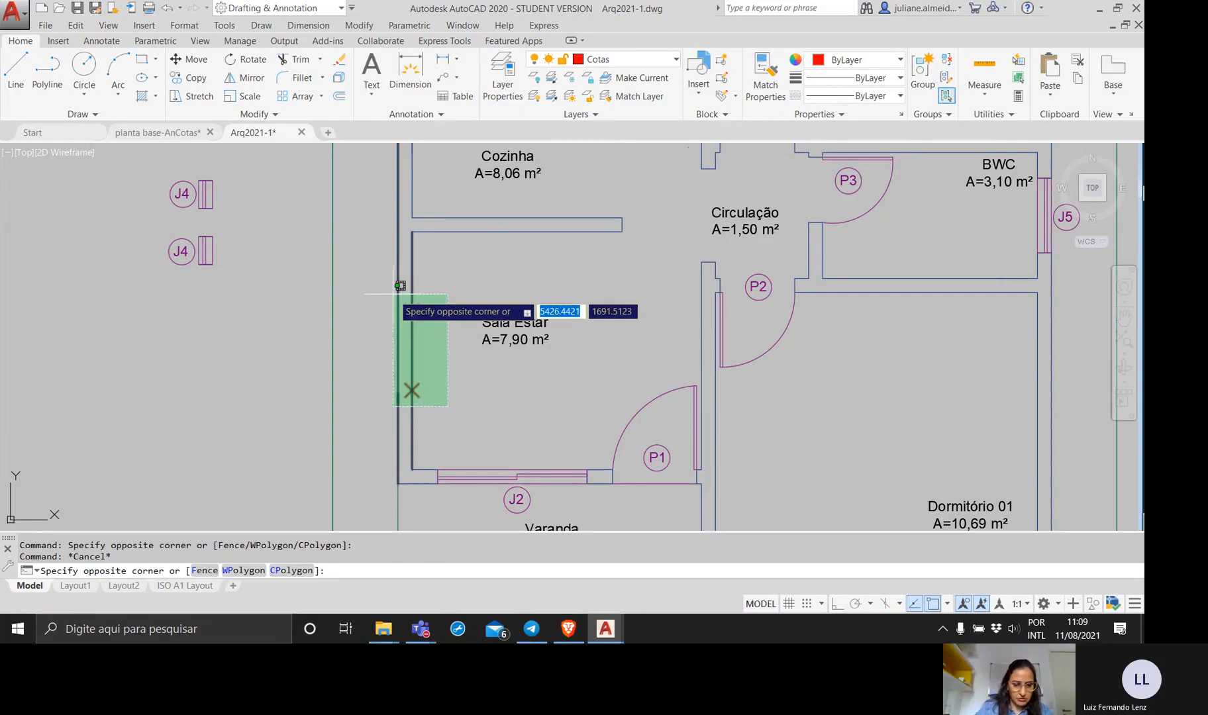
key(Escape)
Assign the two division points on Sala Estar's exterior wall to layer 0.
click(392, 292)
click(453, 410)
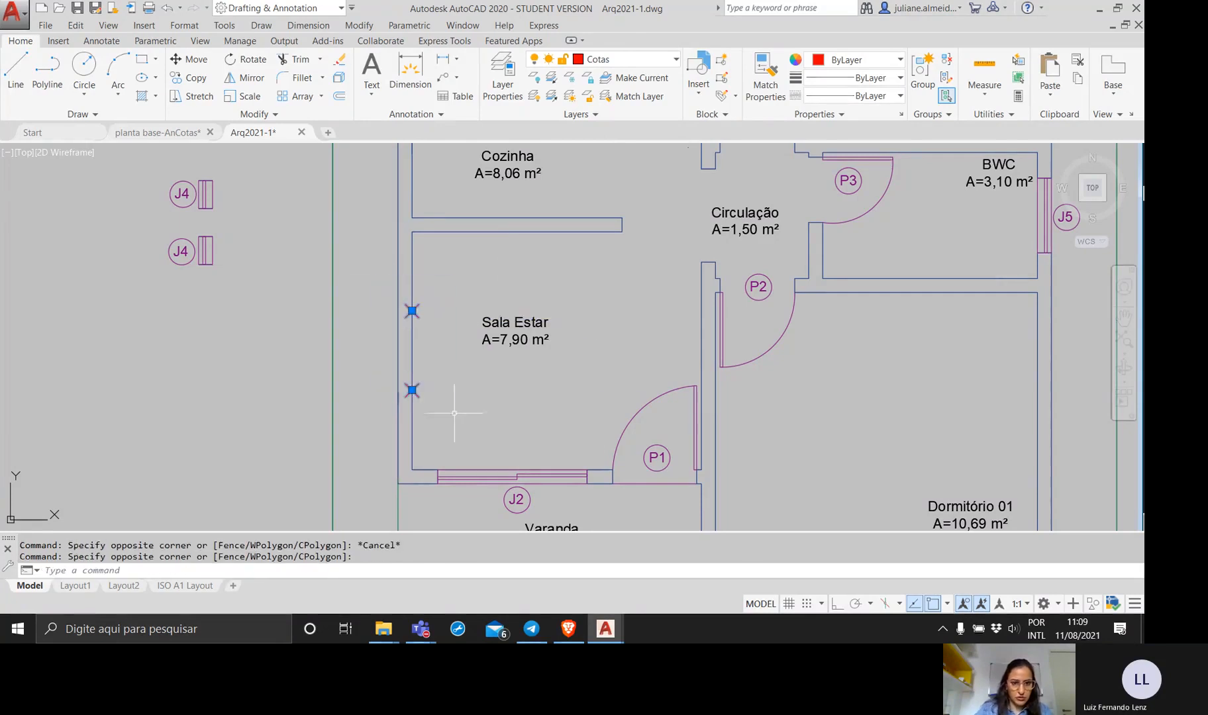
click(636, 59)
click(583, 73)
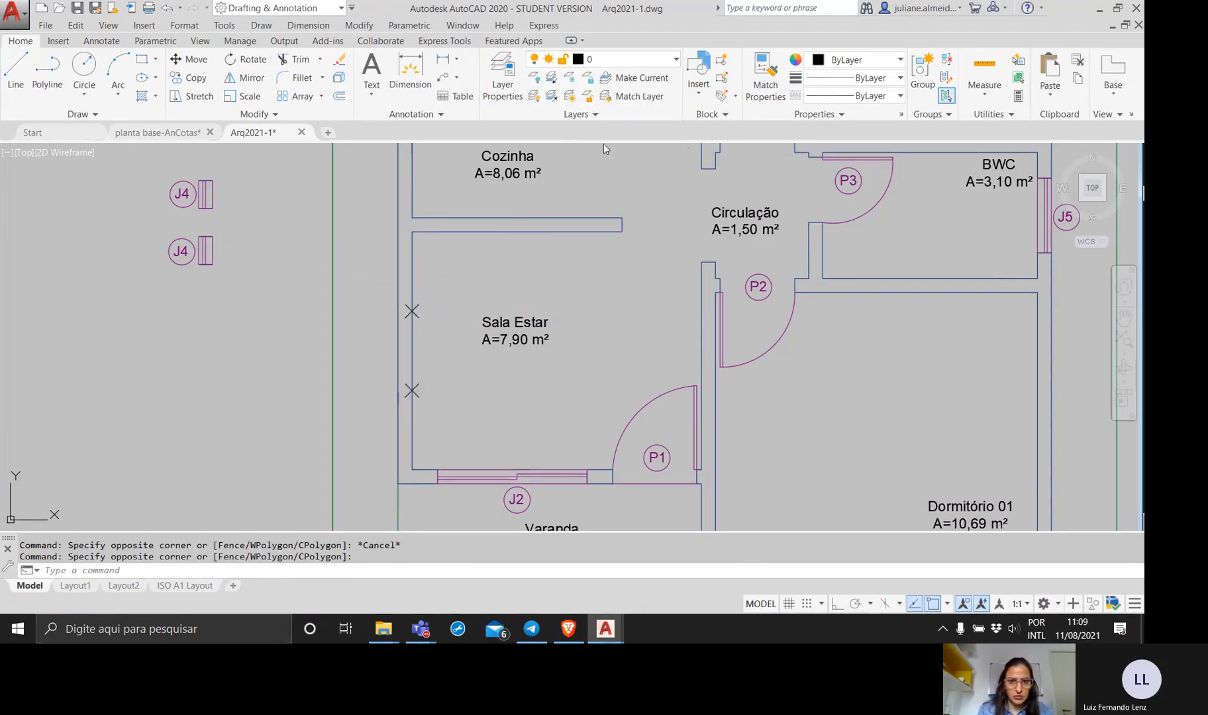
key(Escape)
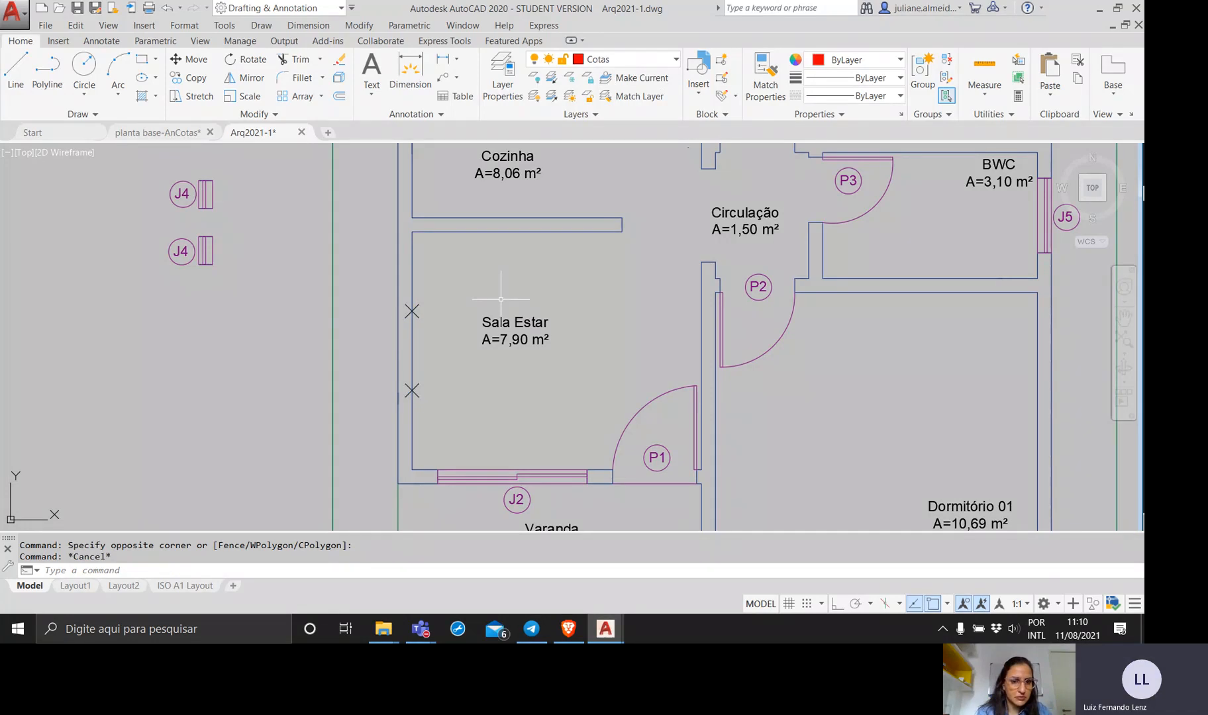
click(240, 281)
click(131, 225)
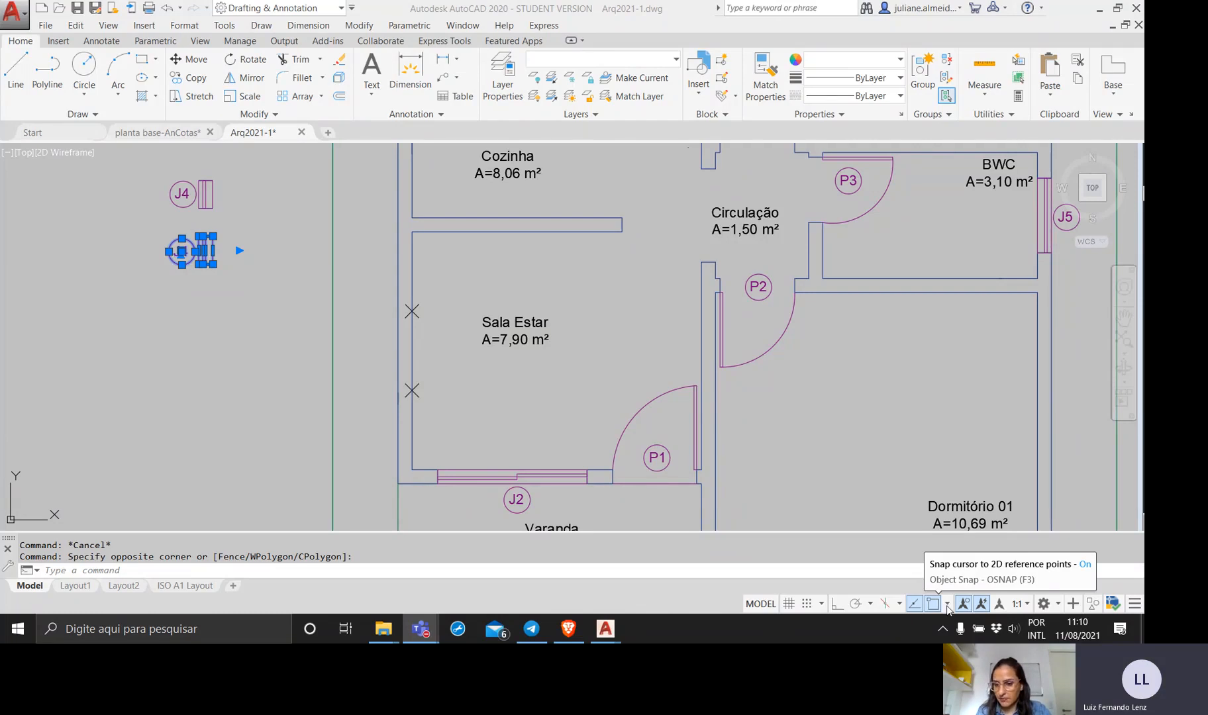
click(948, 605)
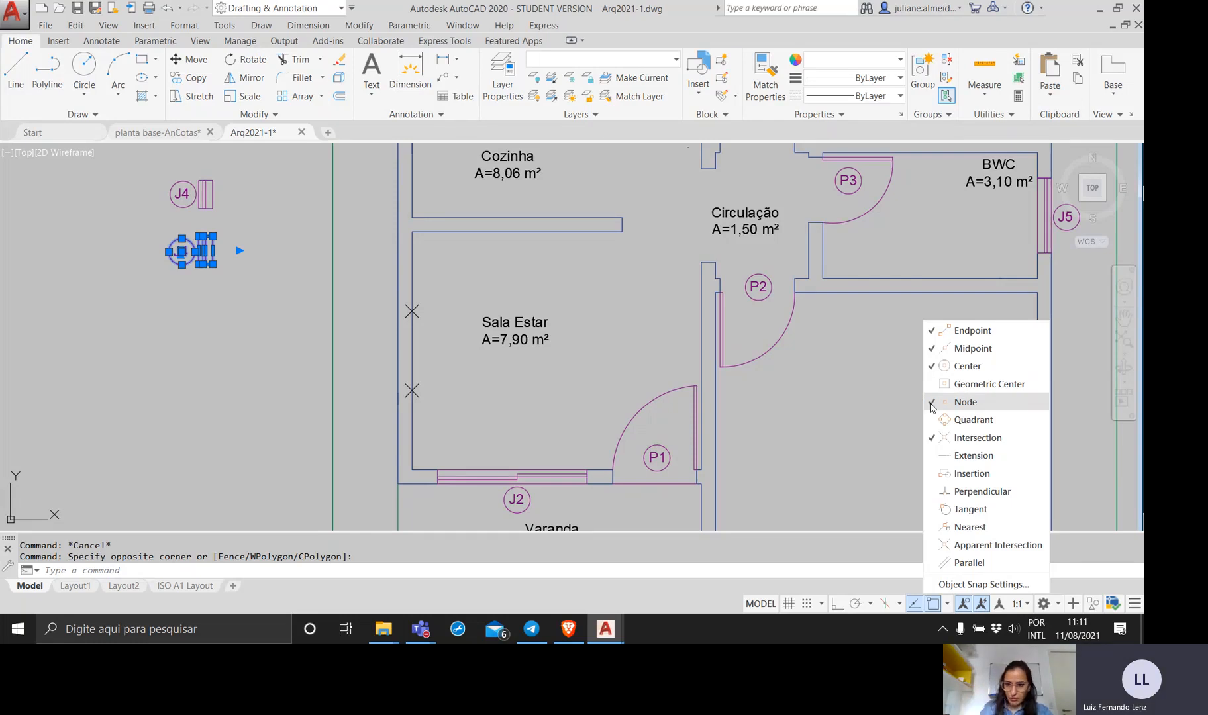
click(948, 608)
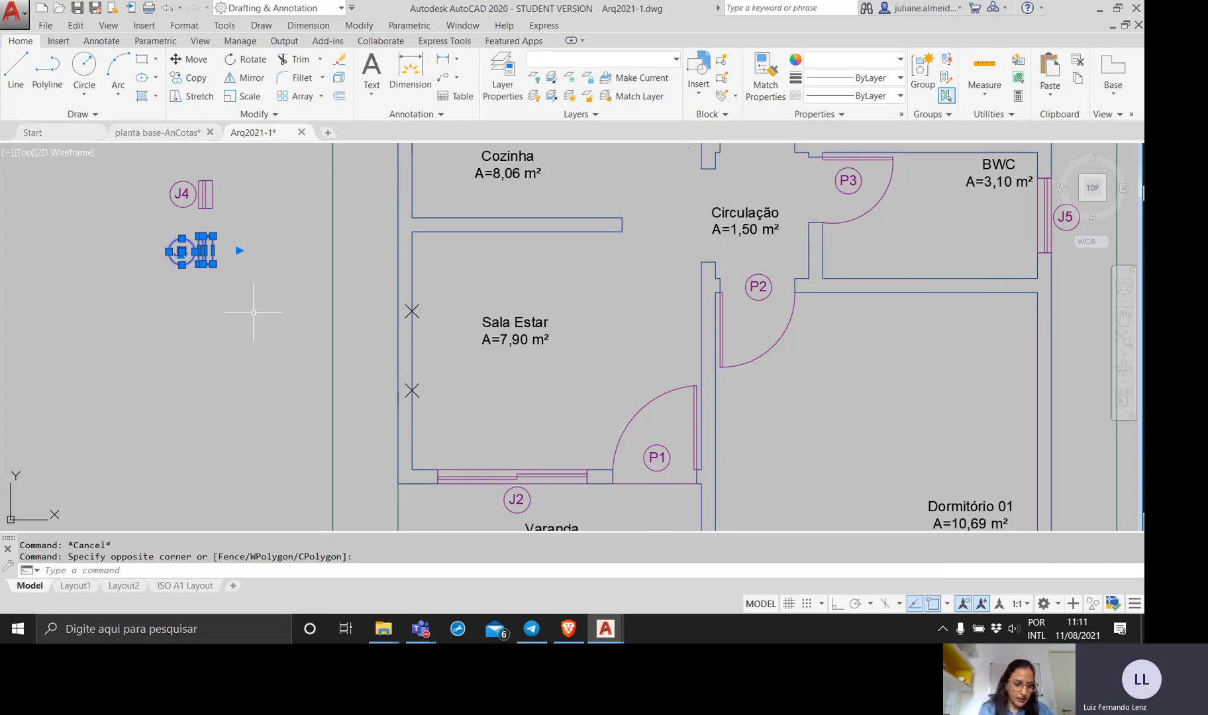
text(move)
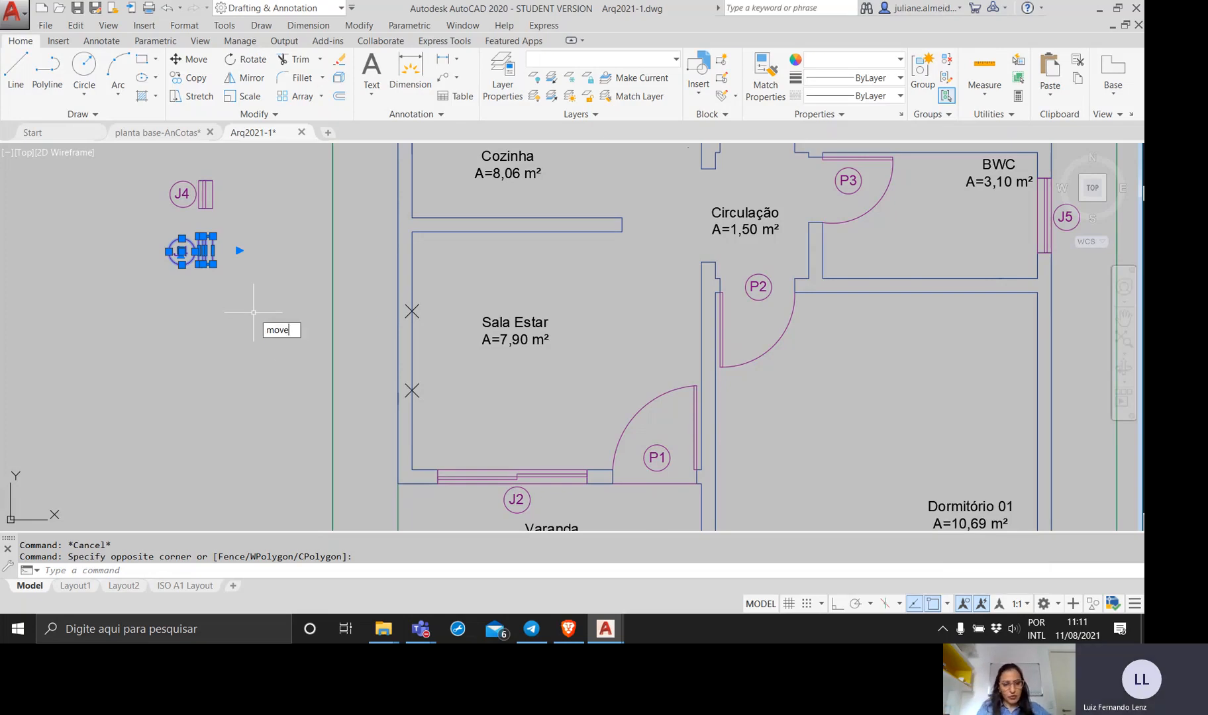
key(Return)
click(212, 250)
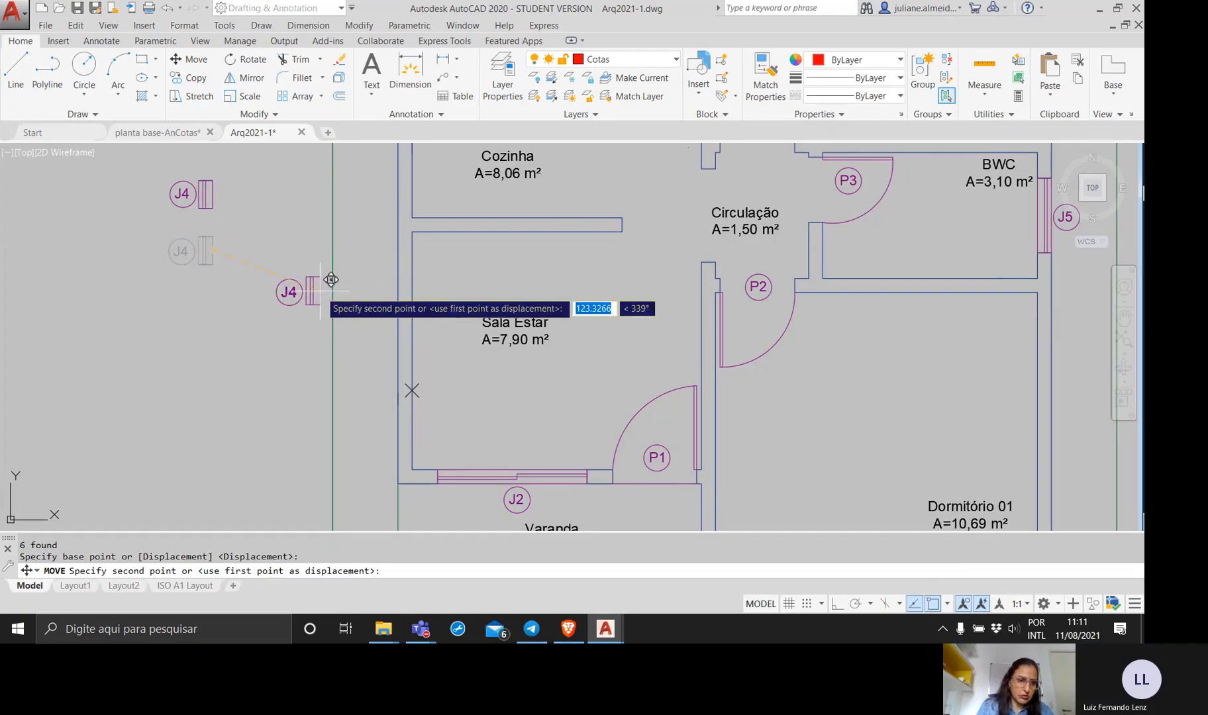
key(Escape)
Move the lower loose J4 window with its tag from its inner edge midpoint to the lower division point on Sala Estar's wall.
click(249, 269)
click(139, 229)
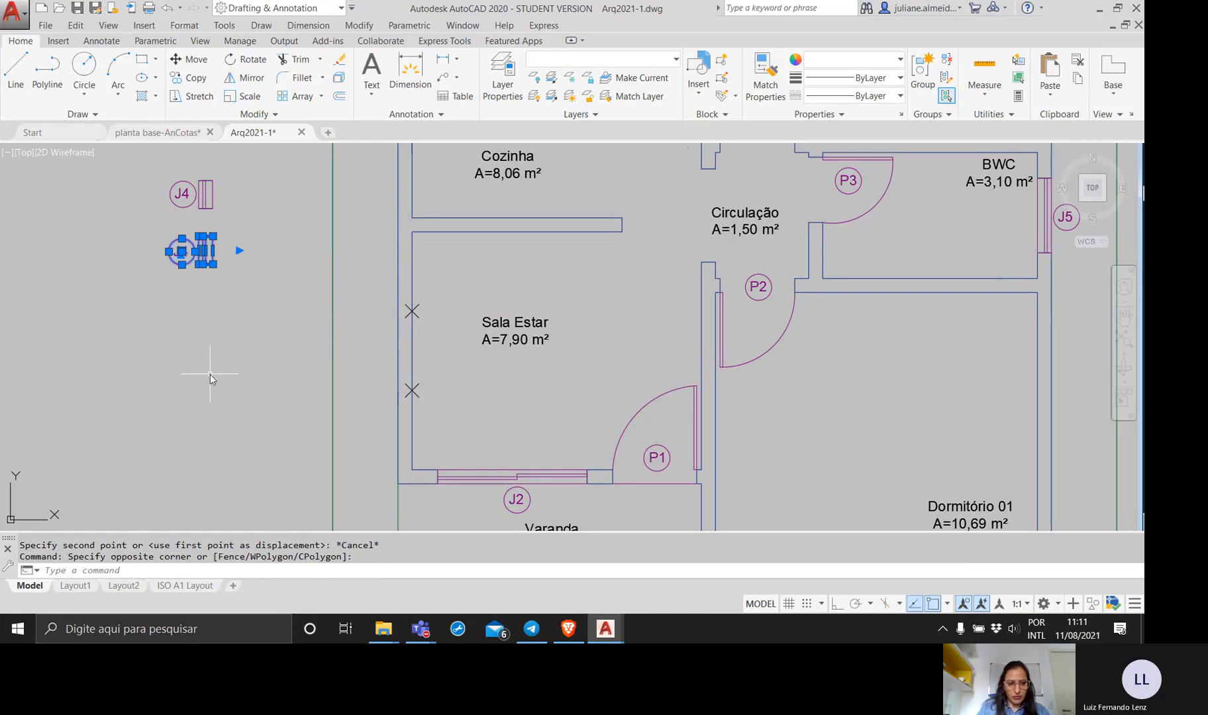
text(mov)
key(Return)
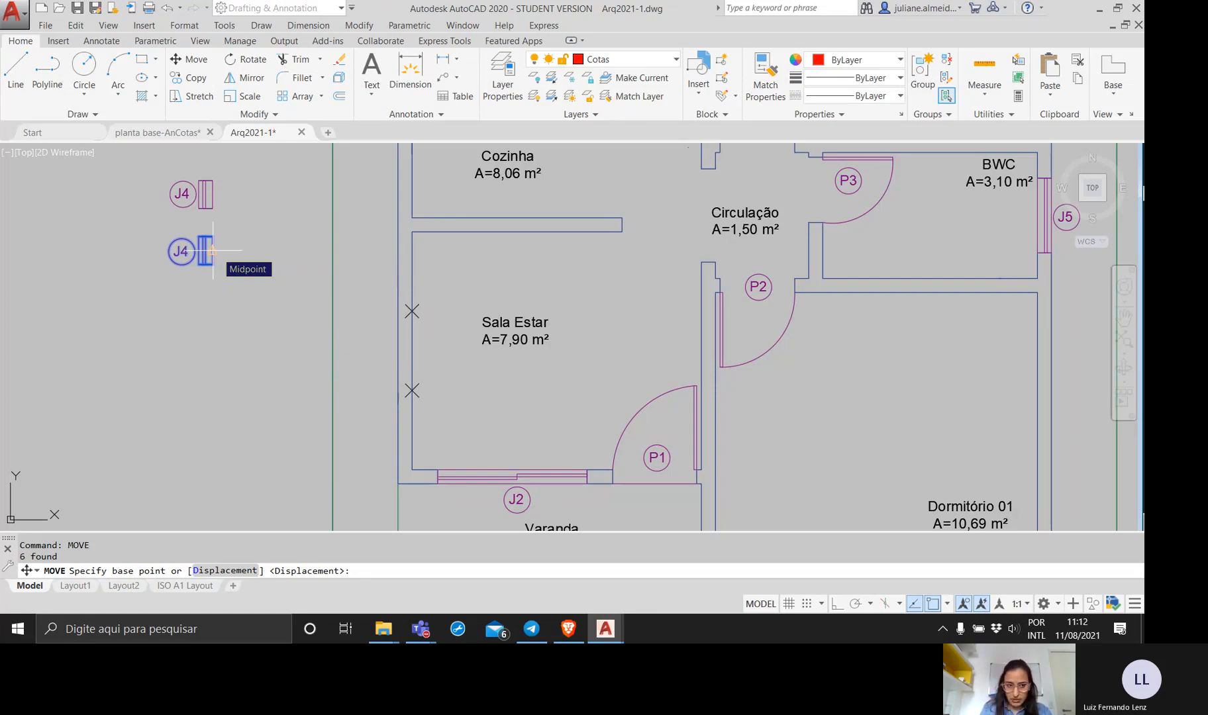
click(213, 251)
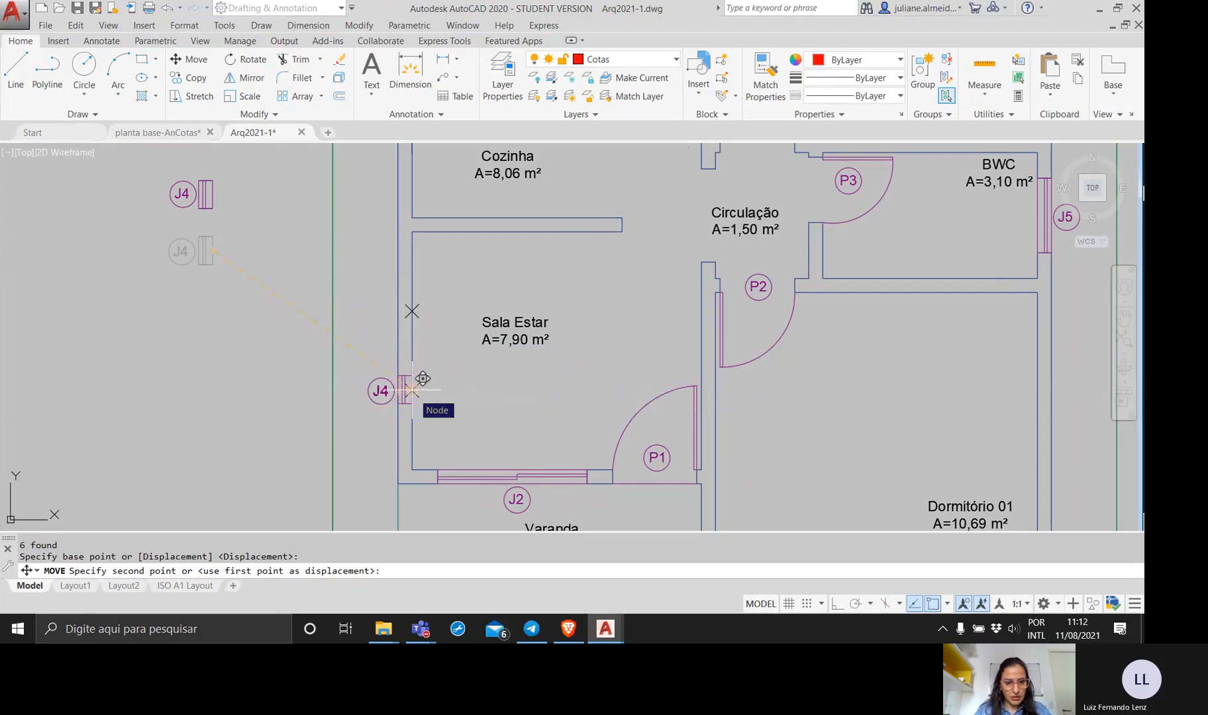
scroll(423, 378, up, 8)
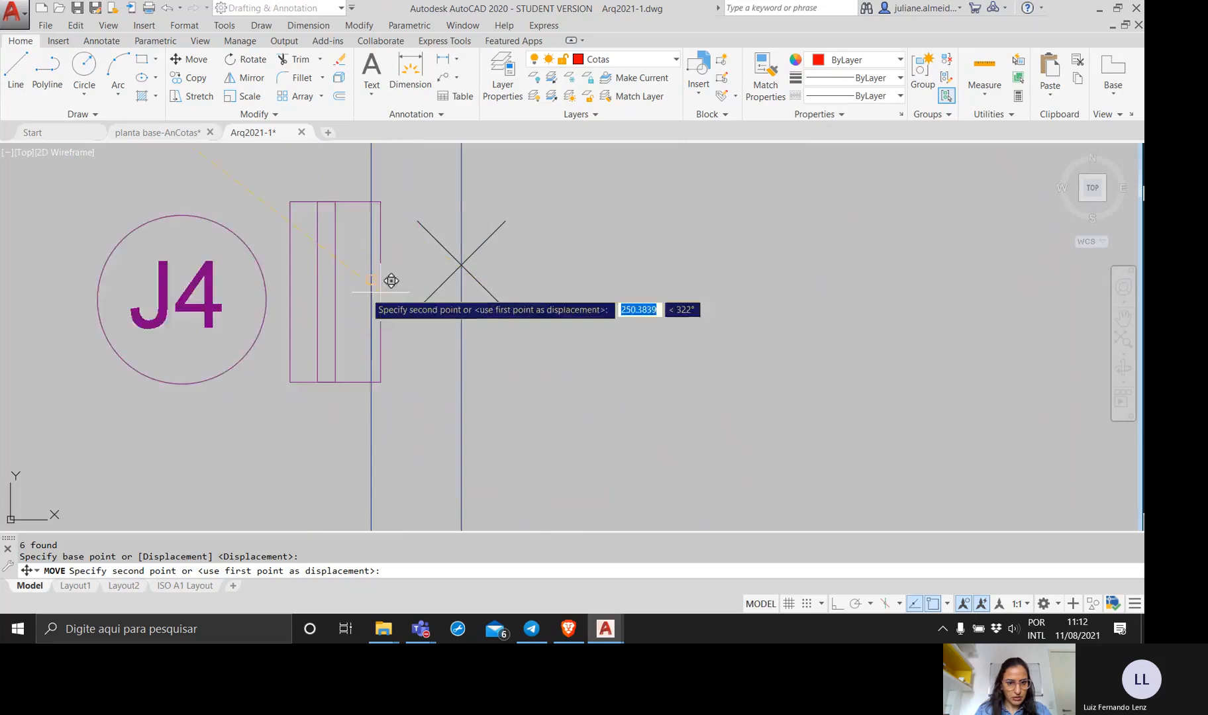
click(472, 253)
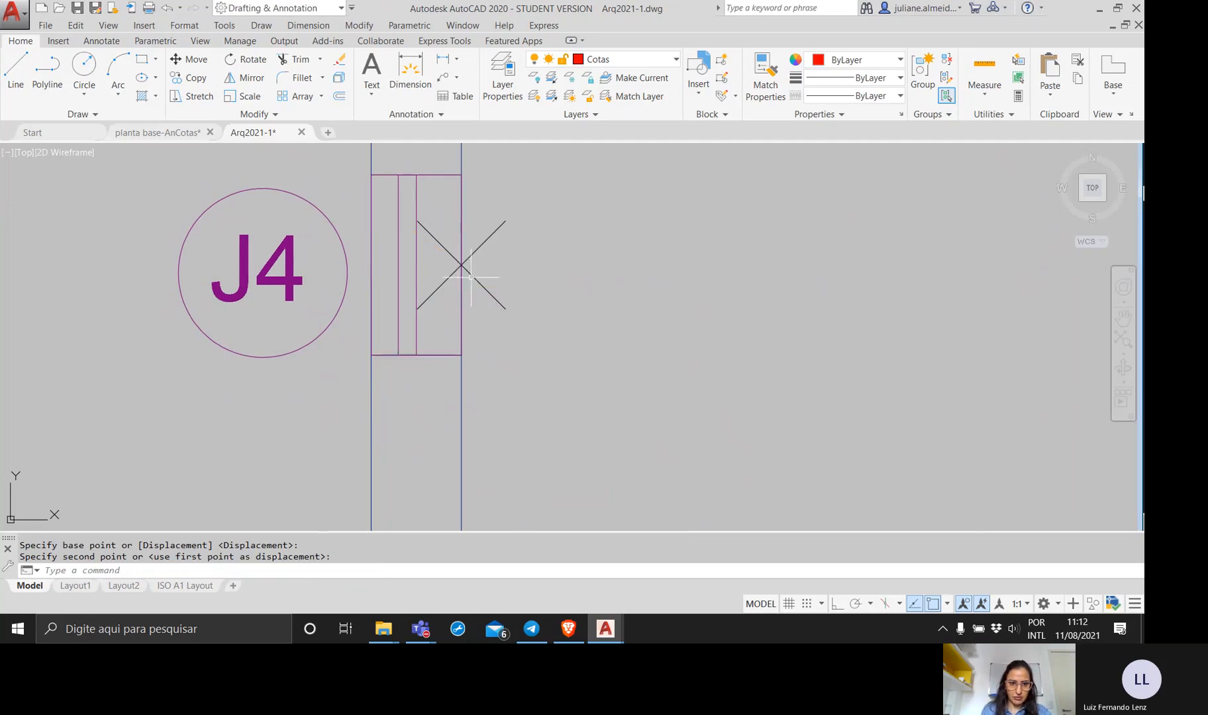
Erase the lower division point at the J4 window placed in Sala Estar's wall.
scroll(537, 304, down, 6)
middle_drag(538, 303, 512, 367)
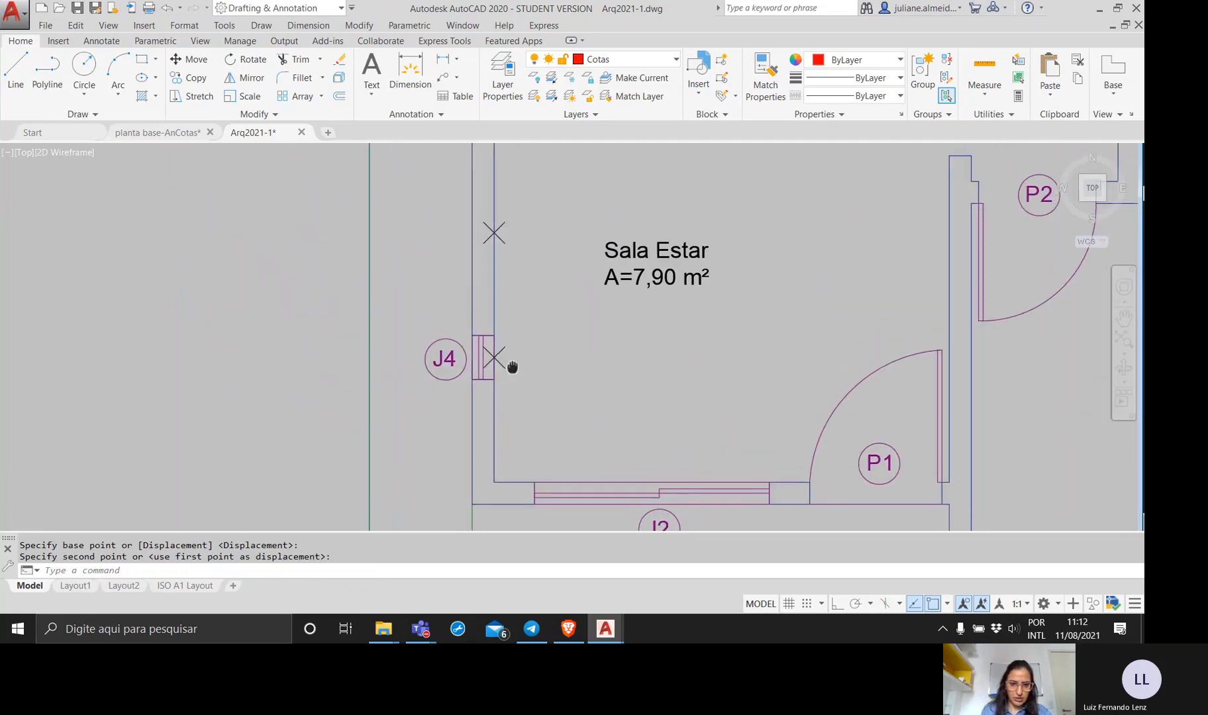
click(512, 365)
click(499, 331)
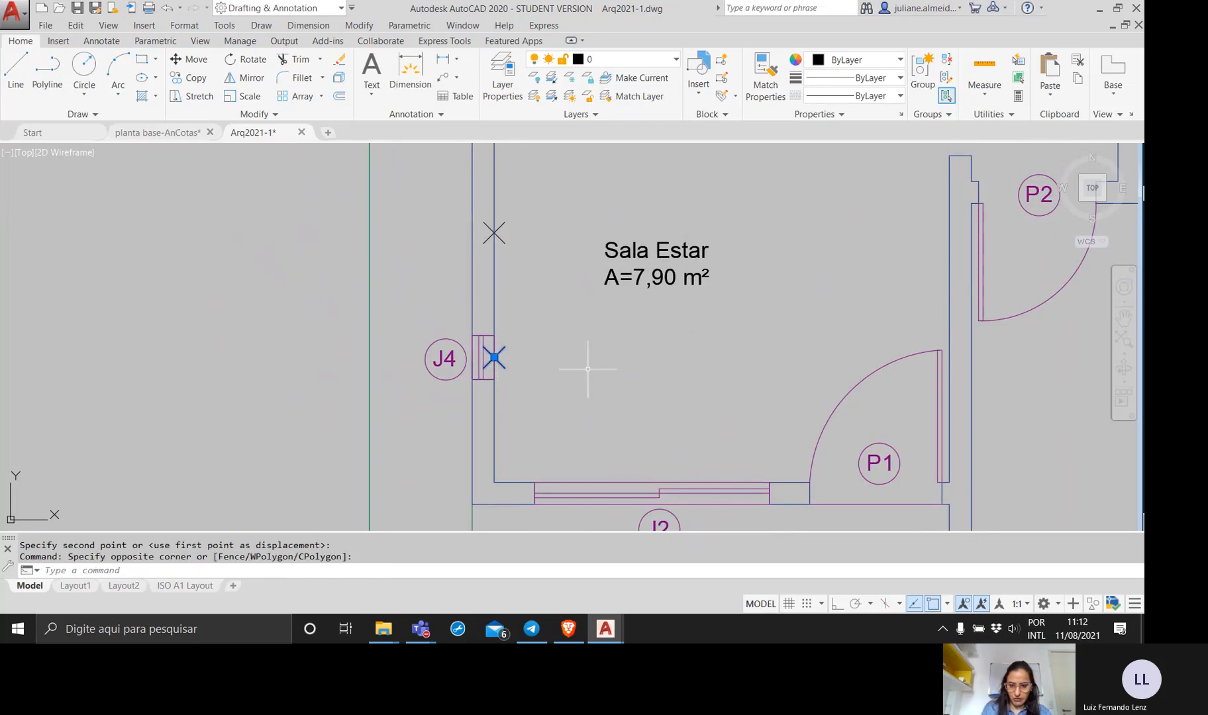
key(Delete)
Move the remaining loose J4 window with its tag from its inner edge midpoint to the remaining division point on Sala Estar's wall.
scroll(364, 255, down, 2)
middle_drag(364, 255, 324, 376)
click(256, 273)
click(121, 190)
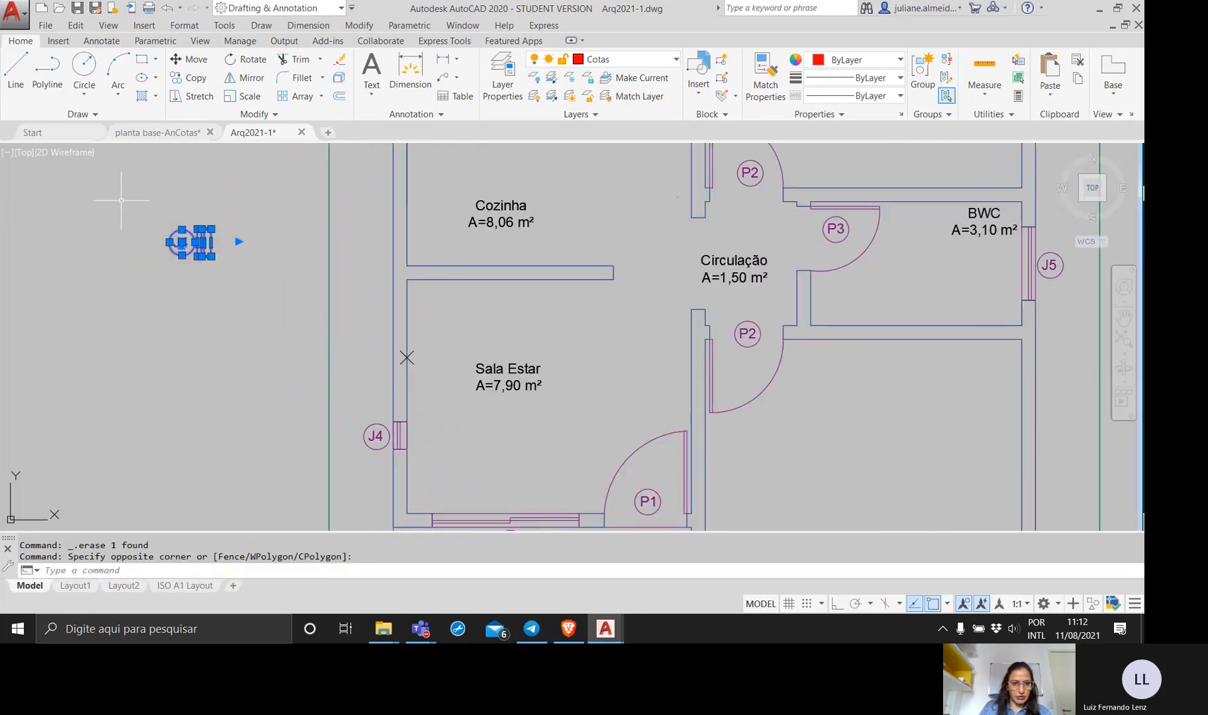
text(mov)
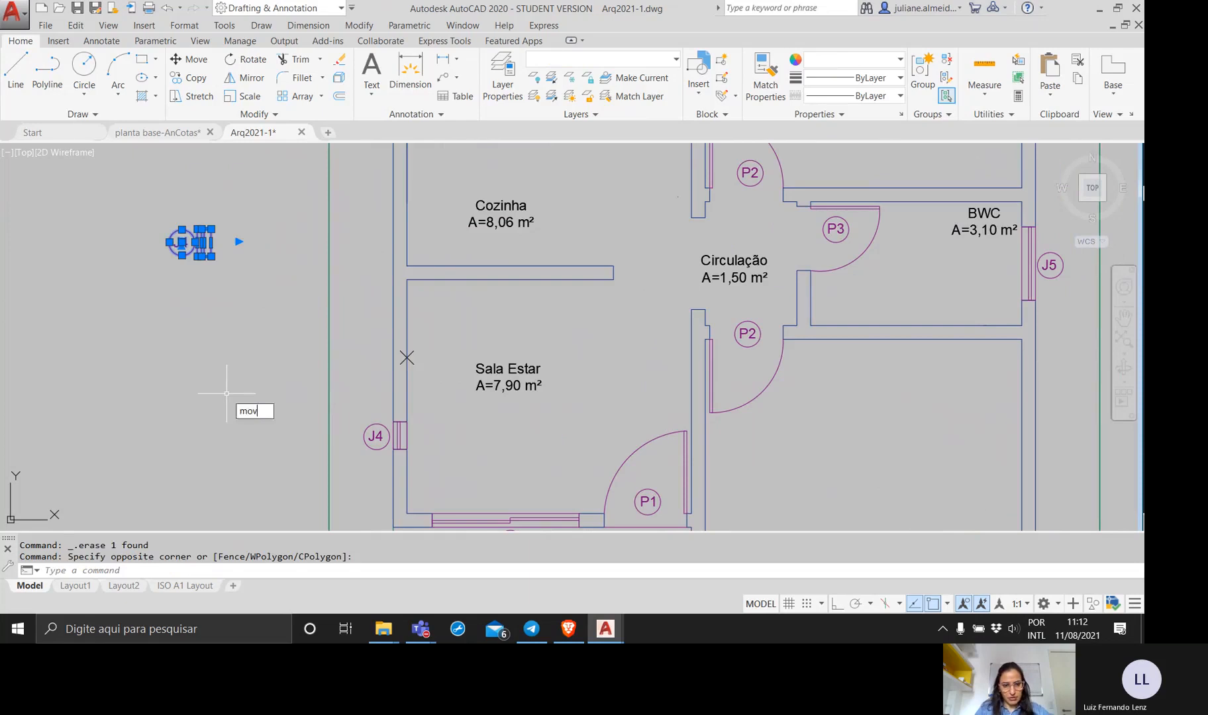
key(Return)
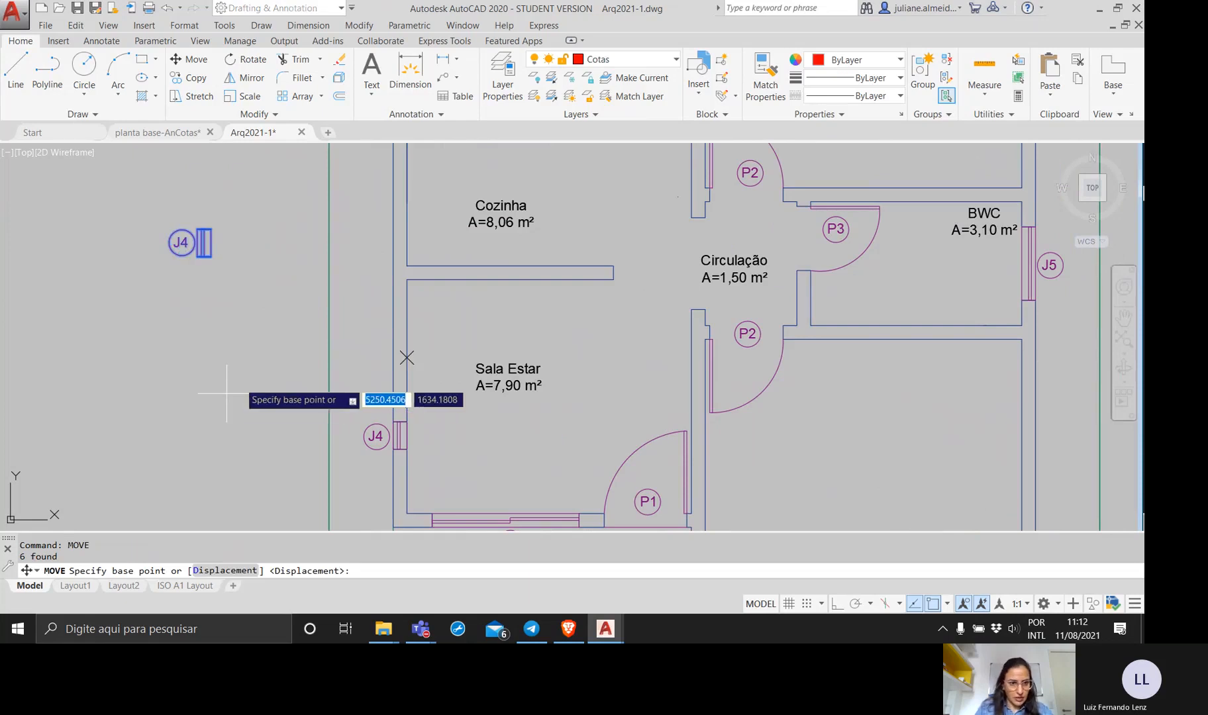
click(207, 243)
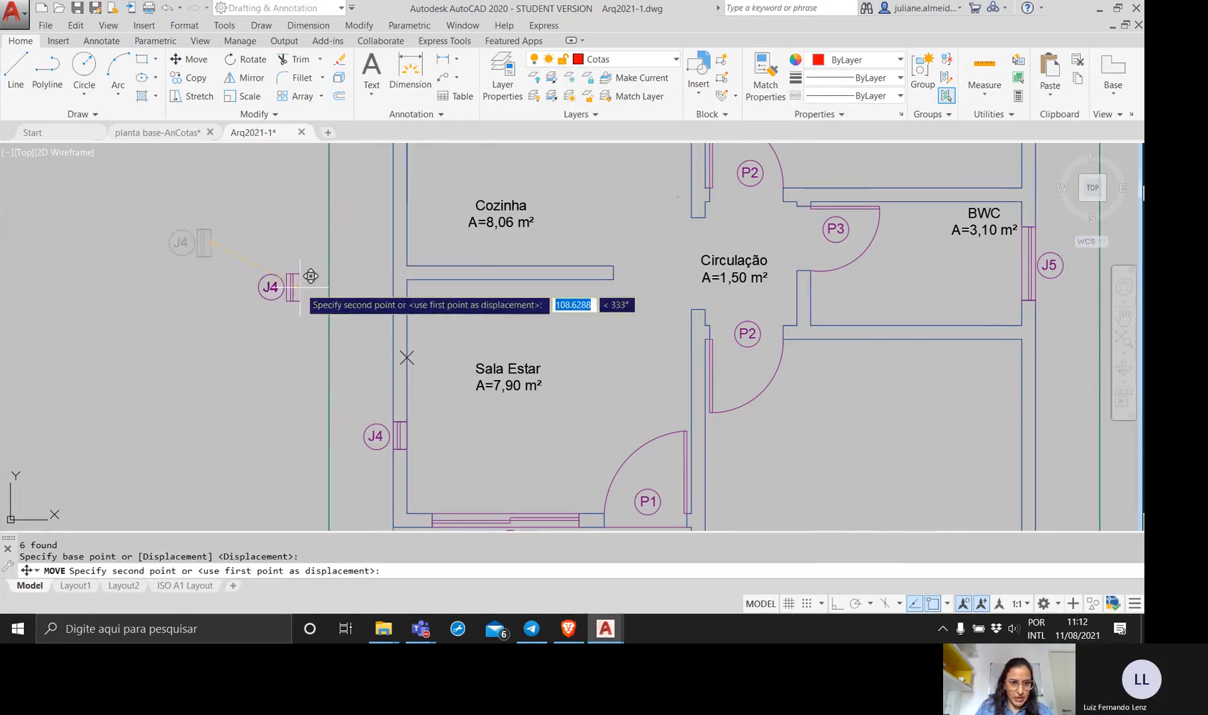
click(400, 358)
Erase the remaining division point at the upper J4 window in Sala Estar's wall.
scroll(415, 361, up, 3)
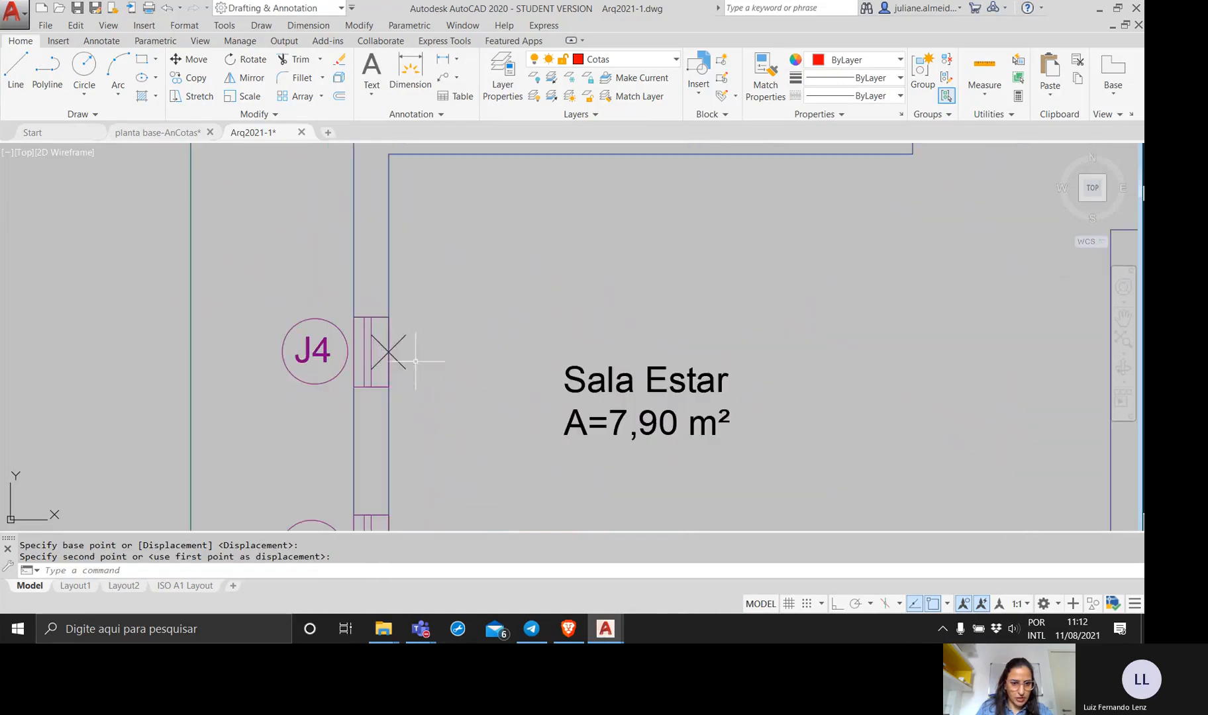
click(426, 392)
click(401, 321)
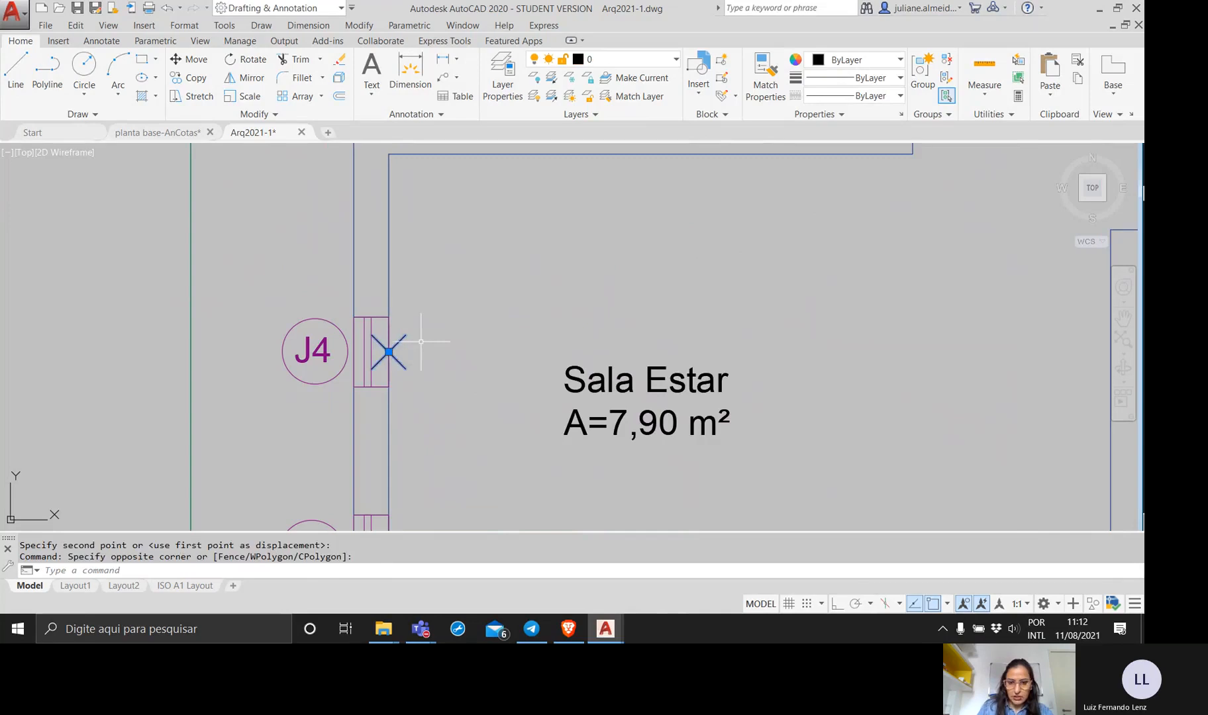
key(Delete)
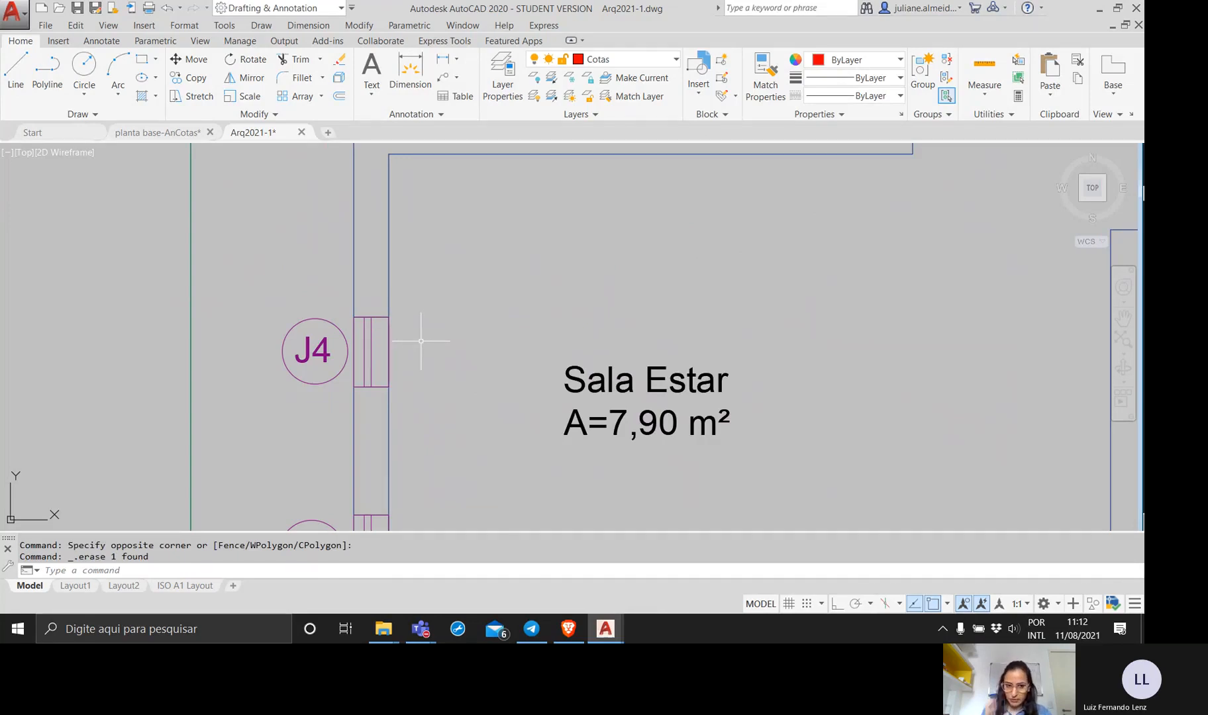
scroll(421, 341, down, 4)
mouse_move(418, 340)
middle_down()
mouse_move(316, 287)
mouse_move(297, 303)
middle_up()
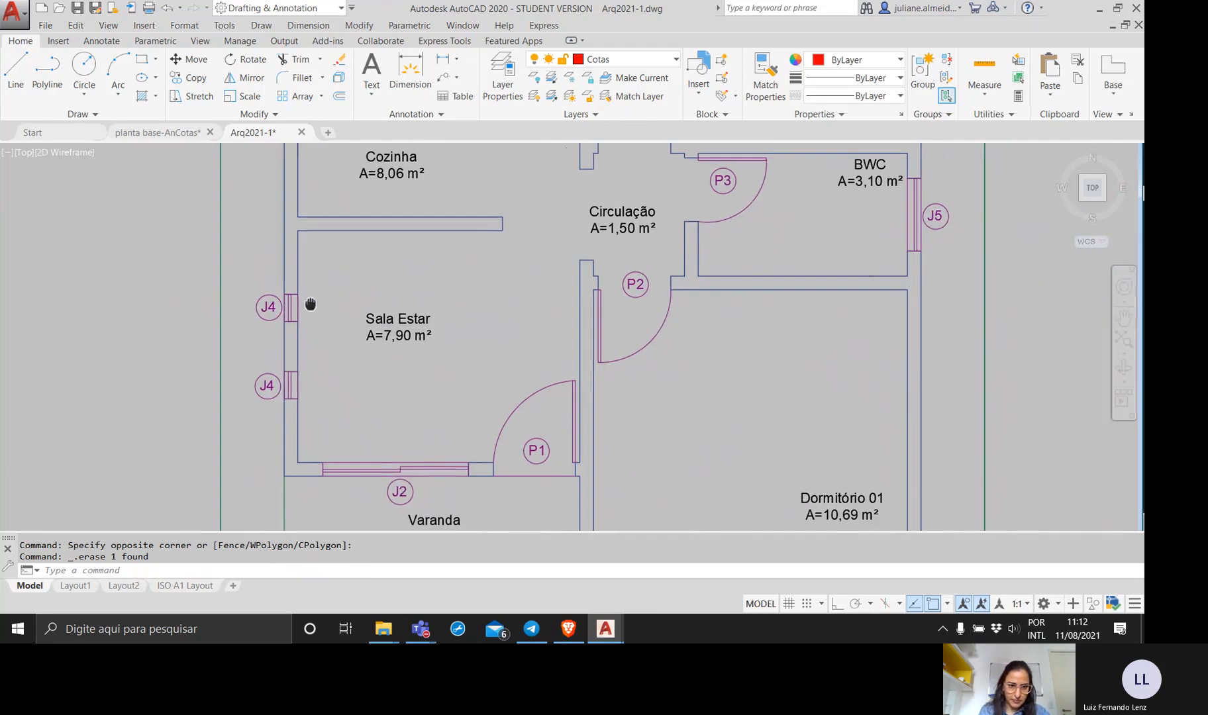
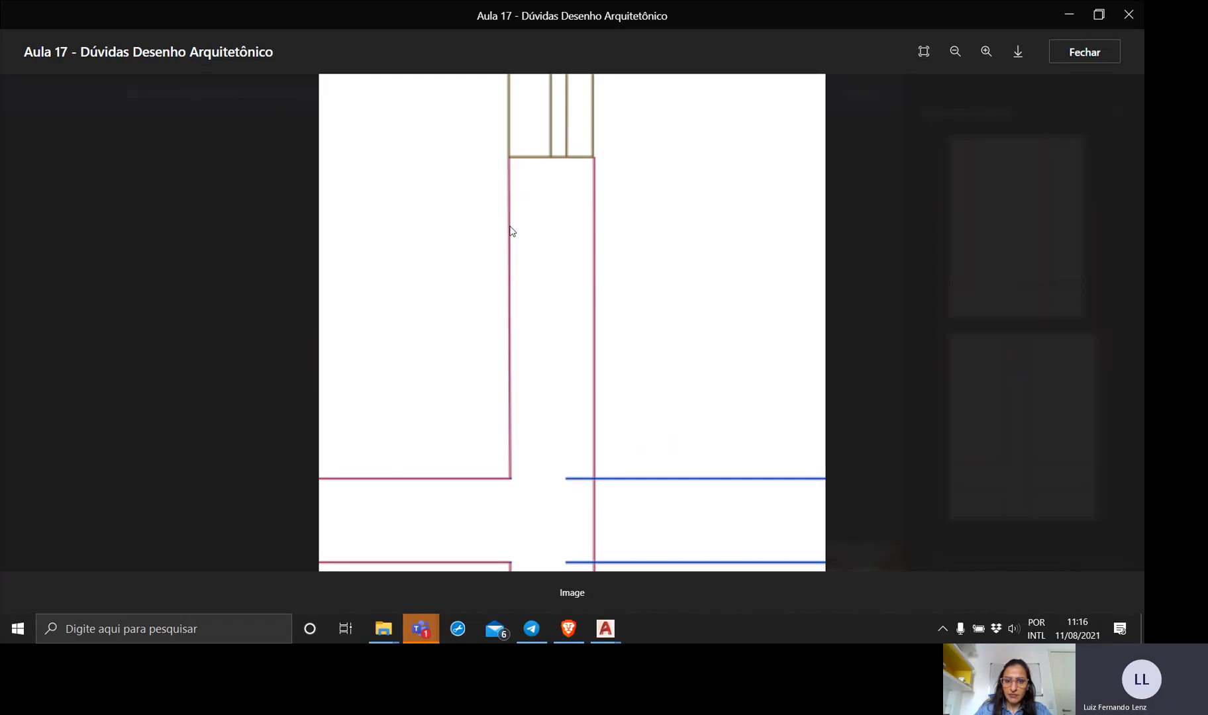
Review the rest of the enlarged wall image, close it, and switch to the Arq2021-1.dwg drawing in AutoCAD.
scroll(540, 223, down, 3)
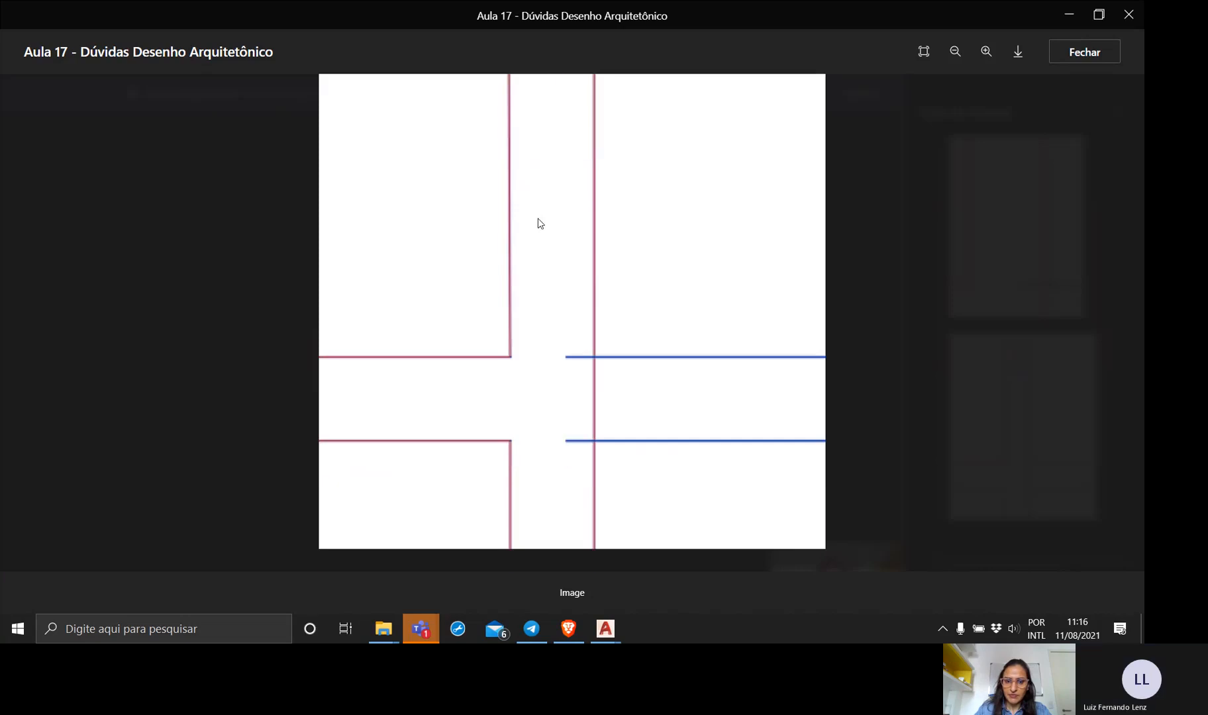
click(1088, 56)
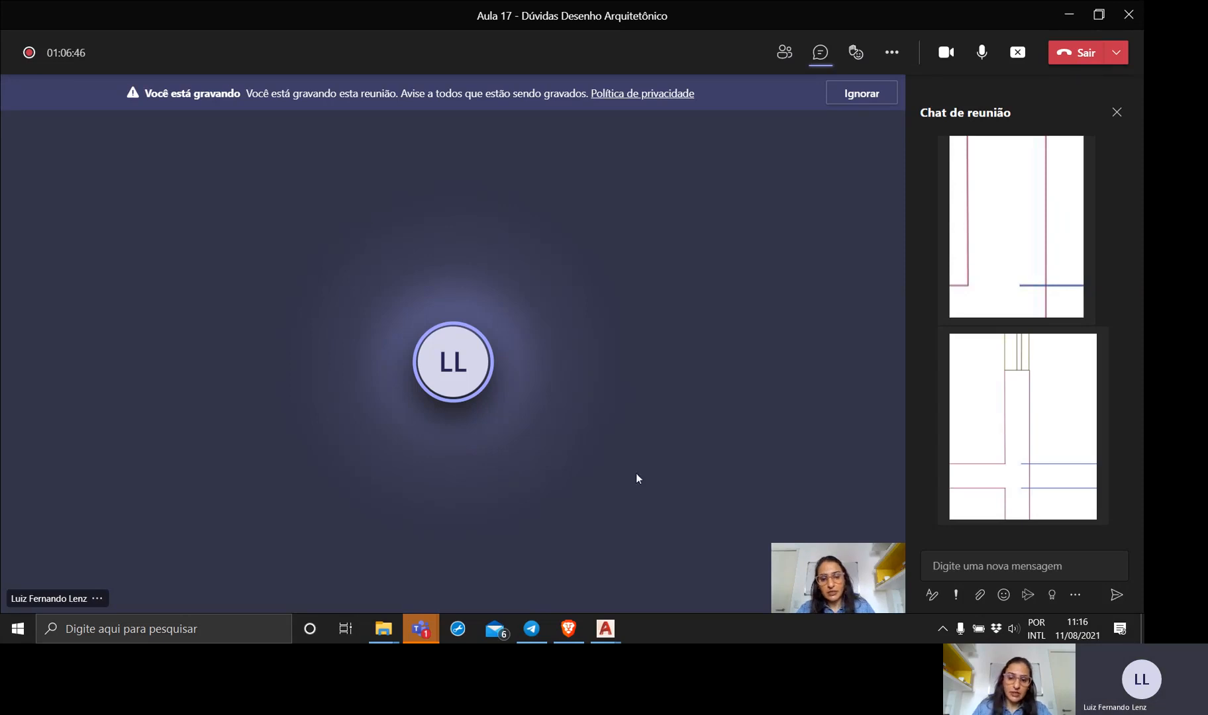
mouse_move(603, 636)
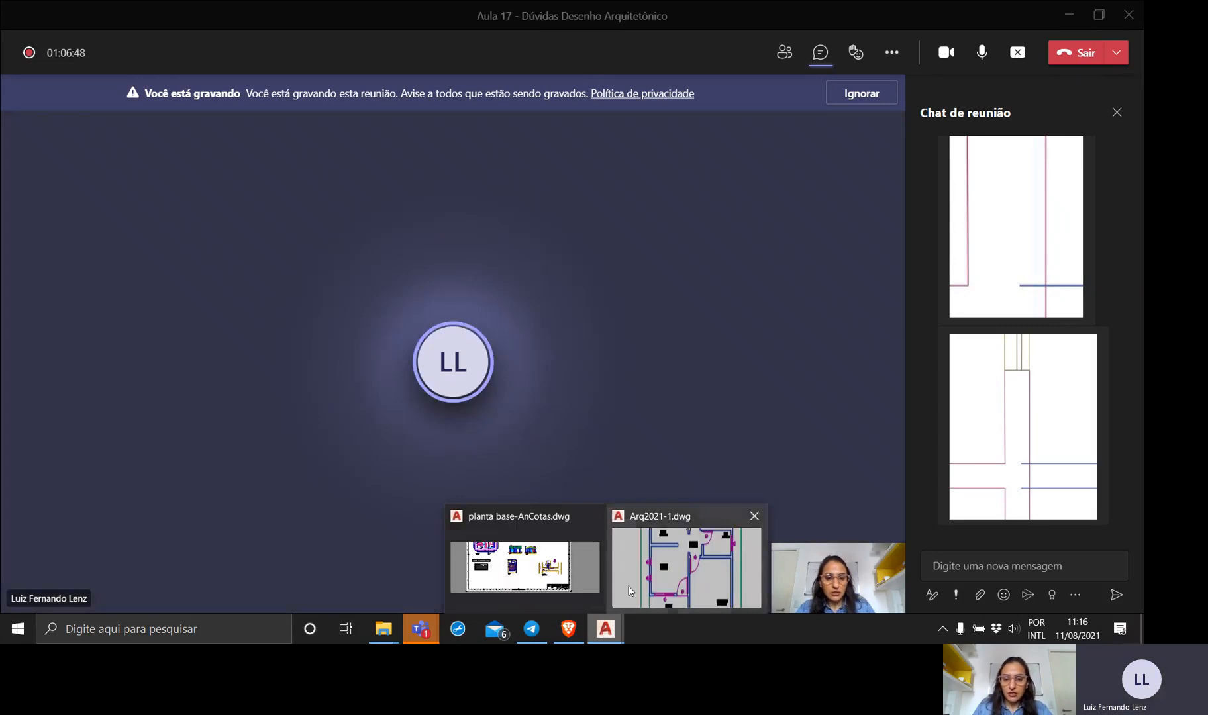
click(607, 522)
Move the J2 window with its tag about 97 units out of the Varanda wall, up into Sala Estar.
mouse_move(477, 370)
middle_down()
mouse_move(467, 311)
mouse_move(492, 252)
middle_up()
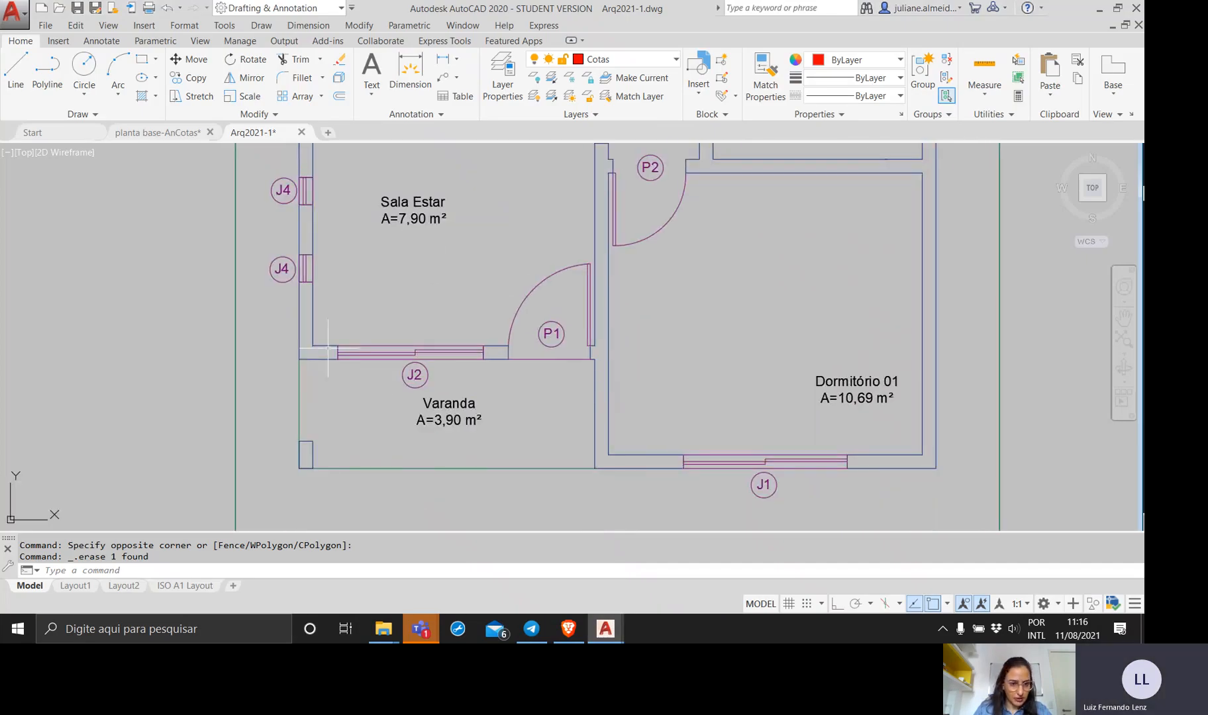
click(457, 382)
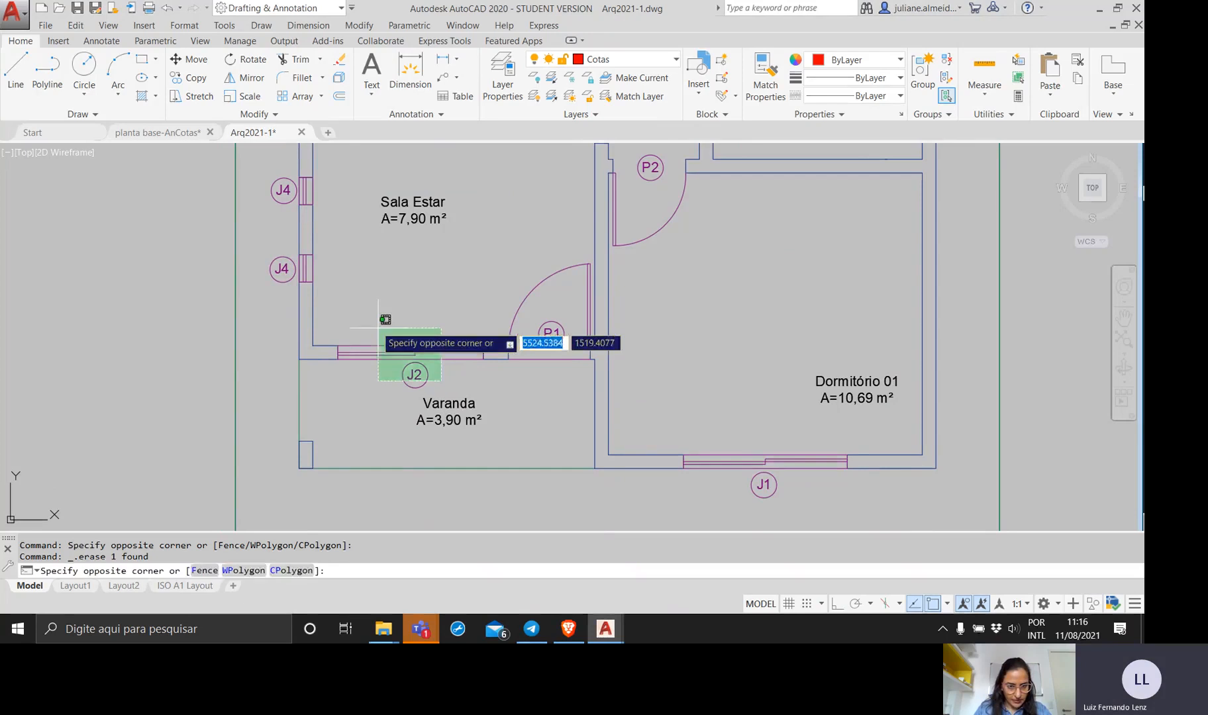
click(385, 340)
text(mv)
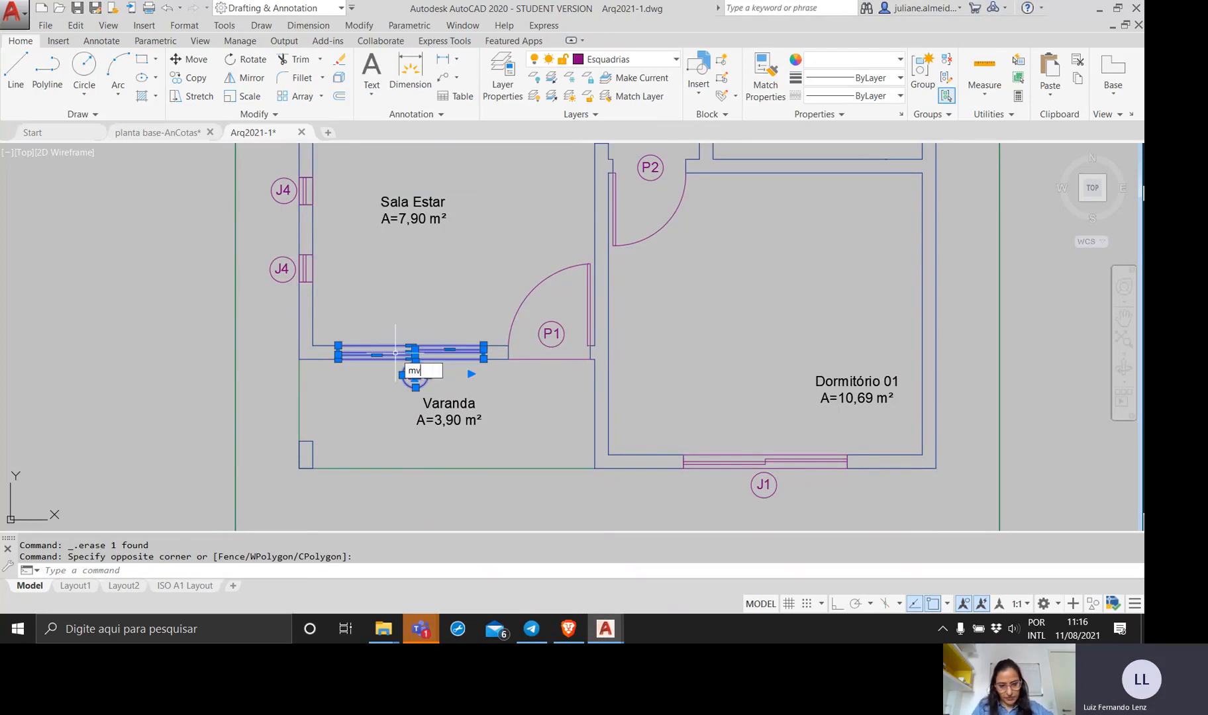
text(oe)
key(Return)
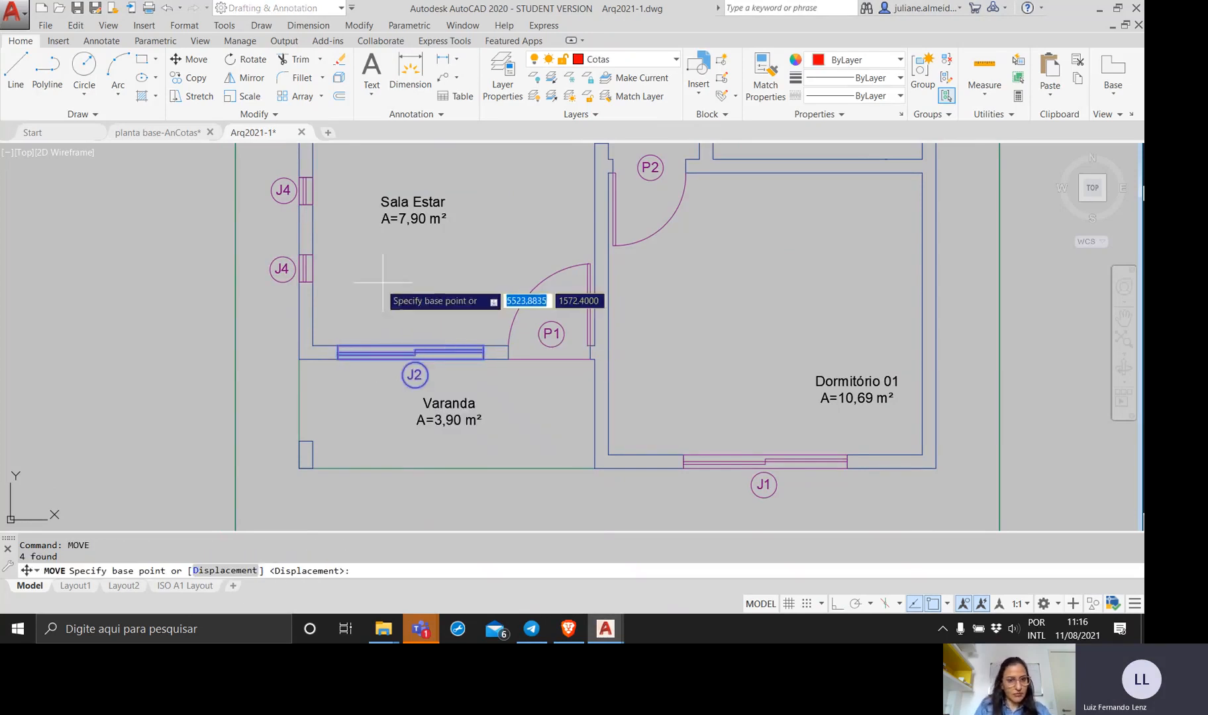
click(395, 340)
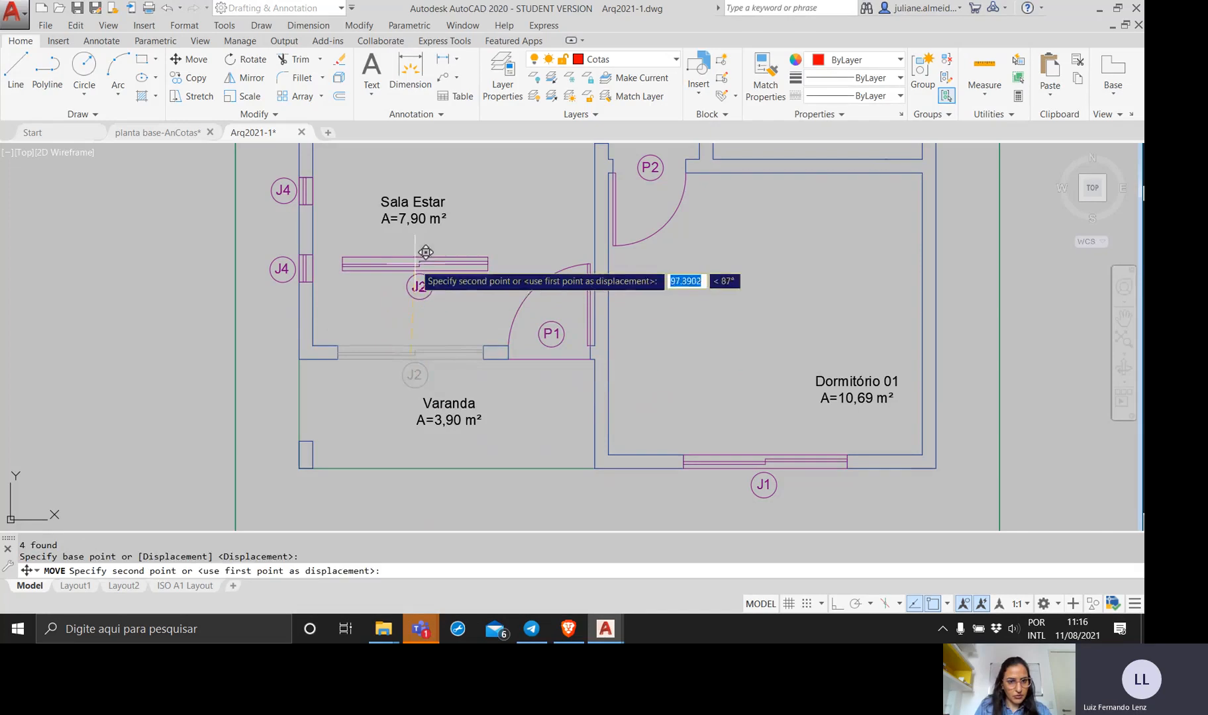
click(399, 253)
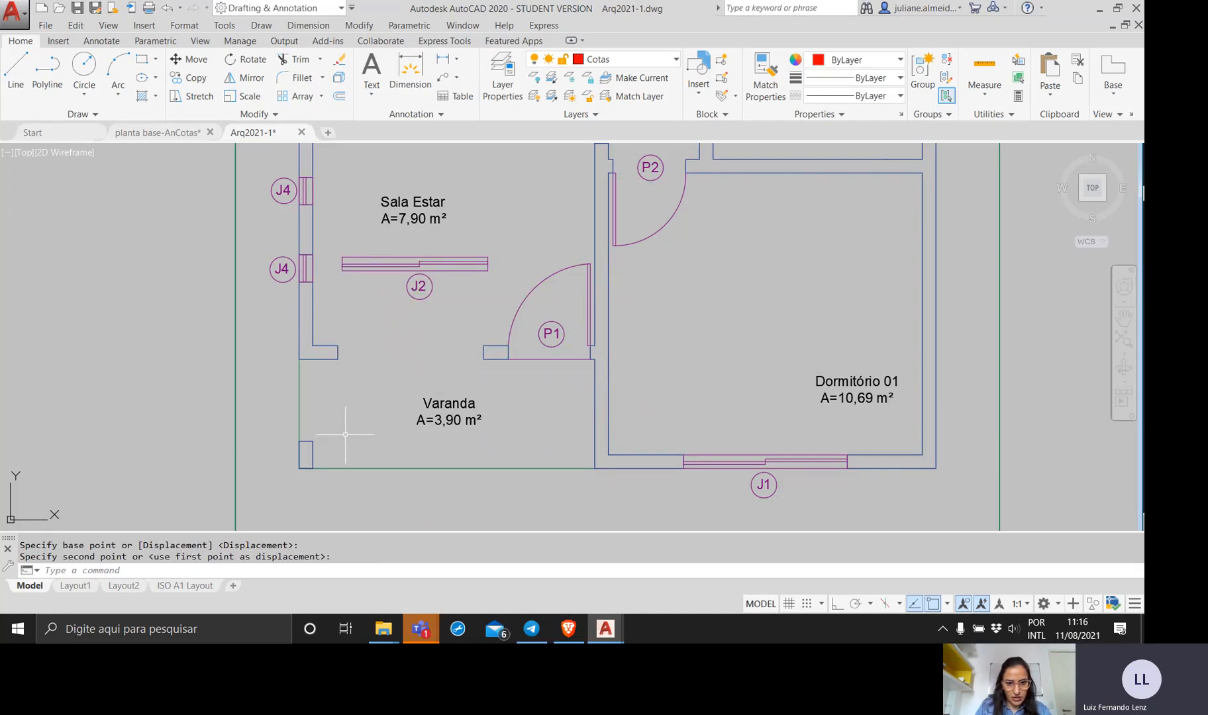
Erase the short closing line on the left side of the empty J2 opening between Sala Estar and Varanda.
scroll(363, 366, up, 5)
scroll(358, 346, down, 2)
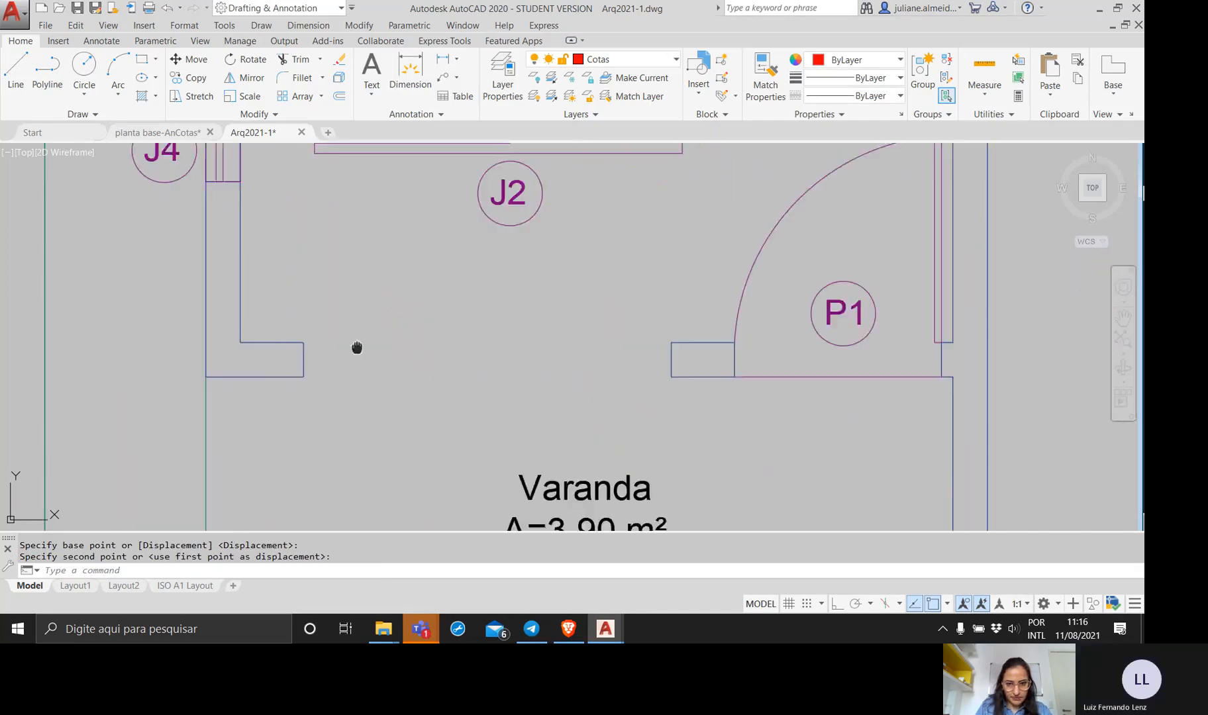
middle_drag(358, 345, 344, 394)
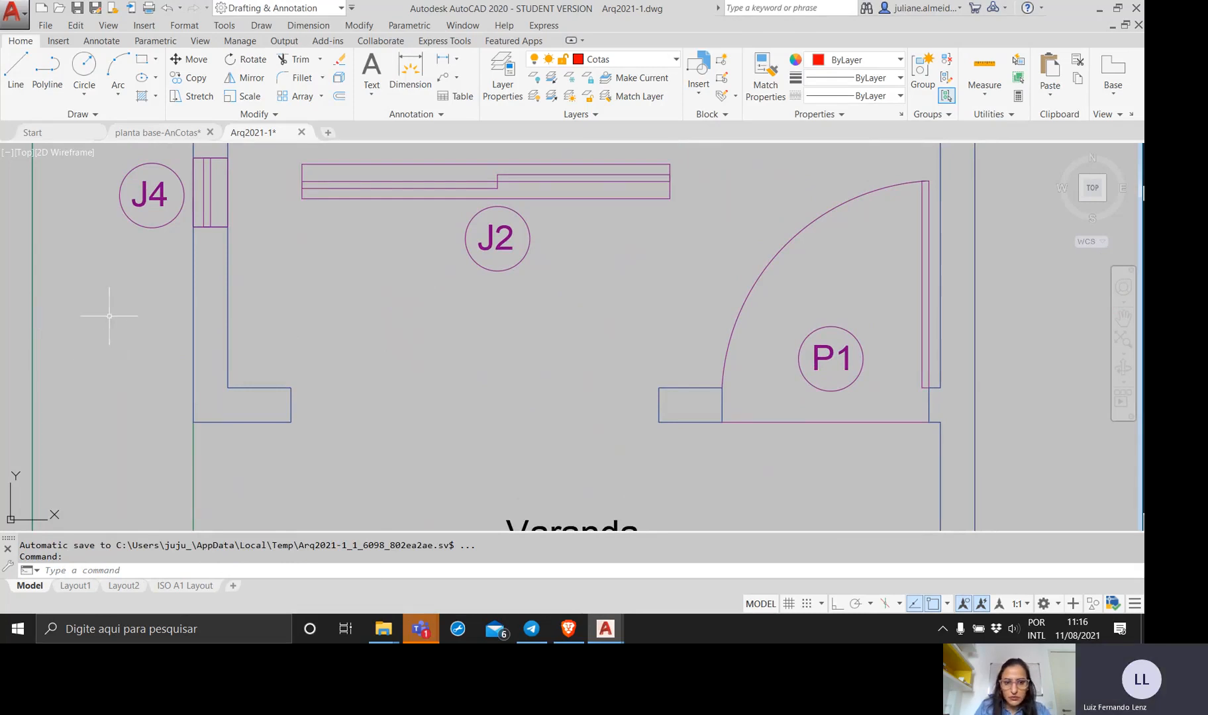
click(284, 383)
click(426, 433)
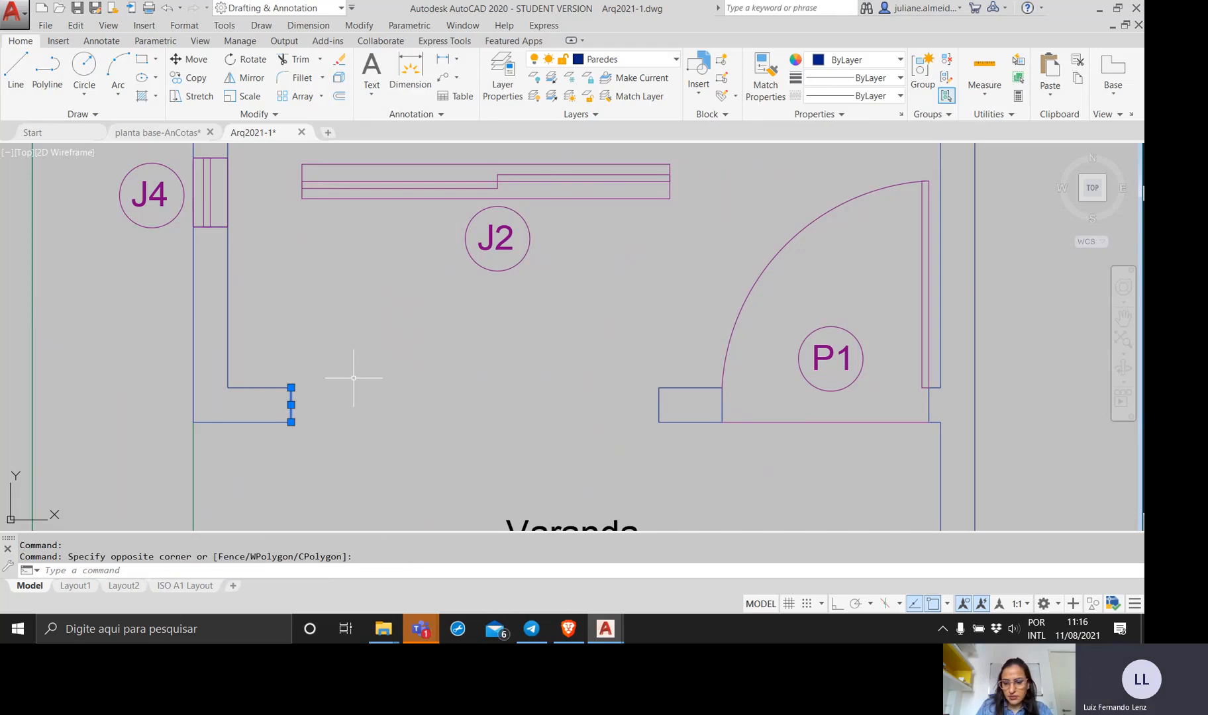
key(Delete)
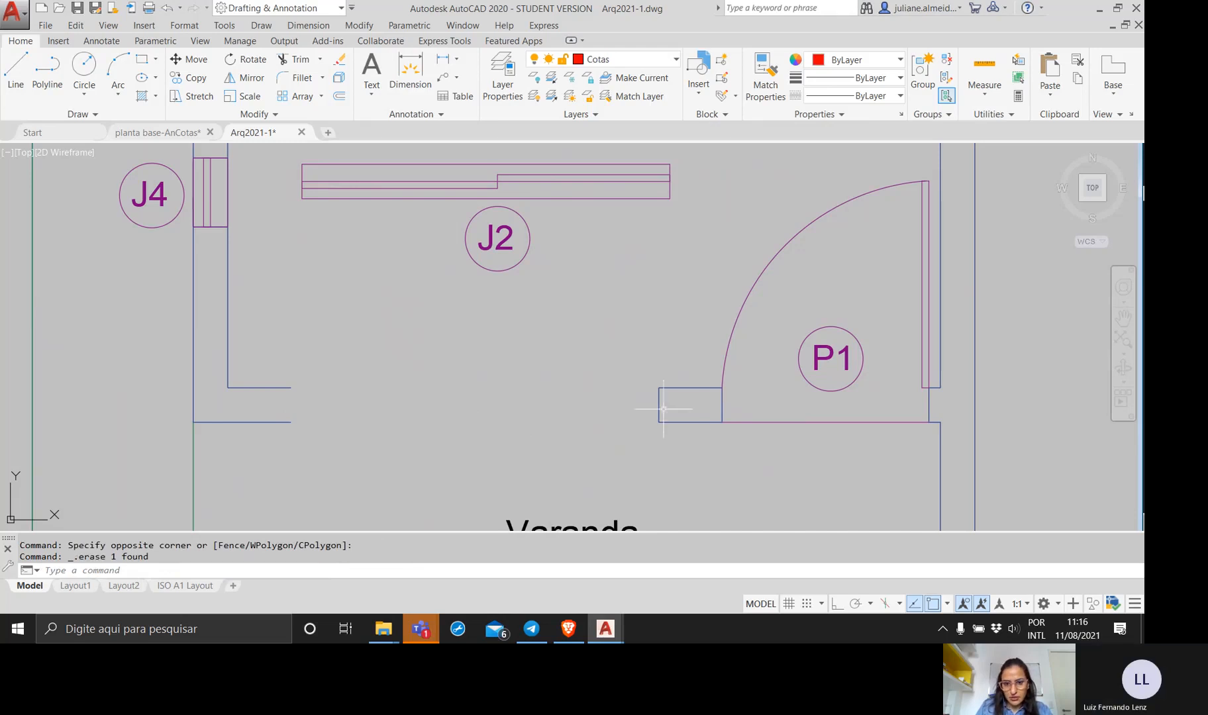
Erase the closing line and both horizontal wall lines of the short wall piece between the J2 opening and door P1.
click(671, 403)
click(627, 411)
key(Delete)
click(687, 435)
click(667, 360)
key(Delete)
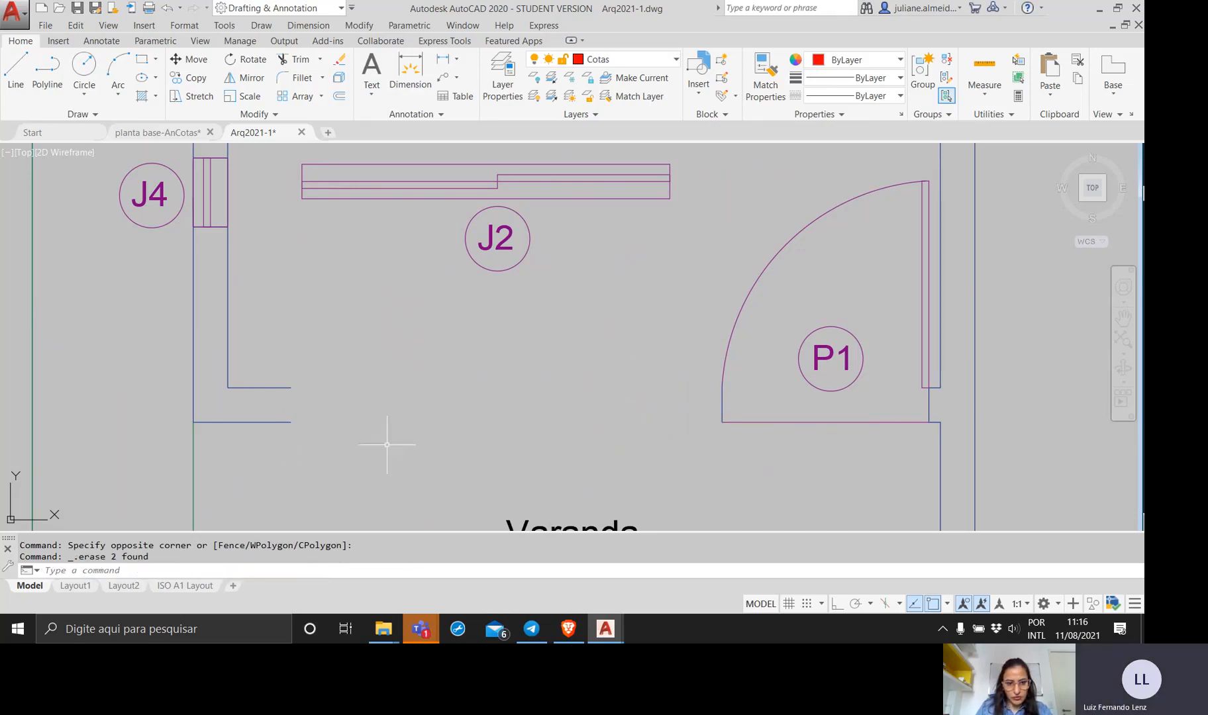
Erase the two short horizontal wall lines at Sala Estar's lower-left corner.
click(268, 450)
click(258, 345)
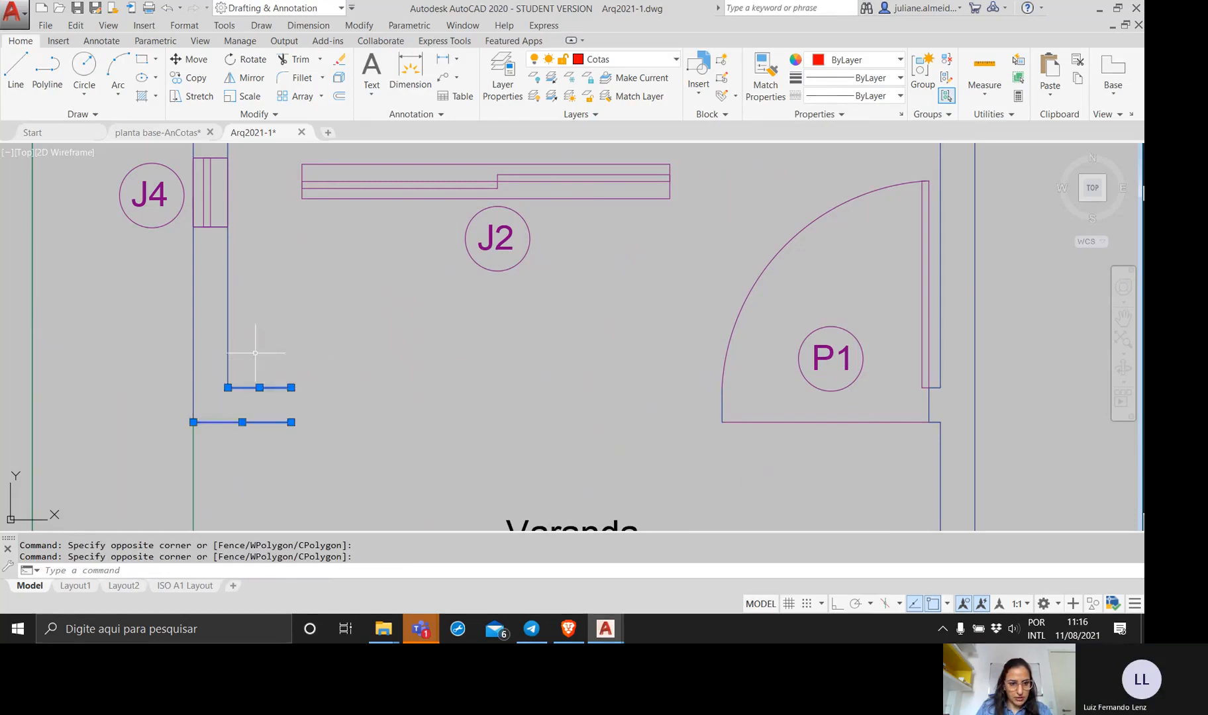
key(Delete)
Make Paredes the current layer and turn off the Cobertura-calçada layer.
click(629, 60)
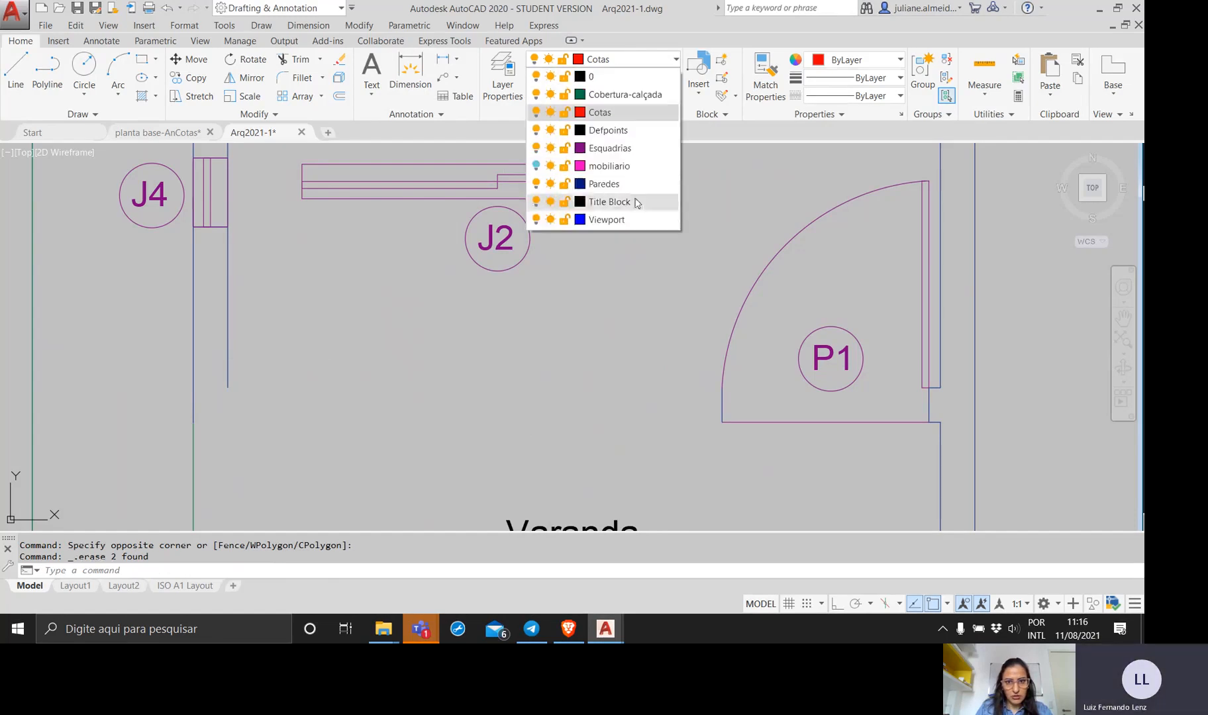
click(604, 184)
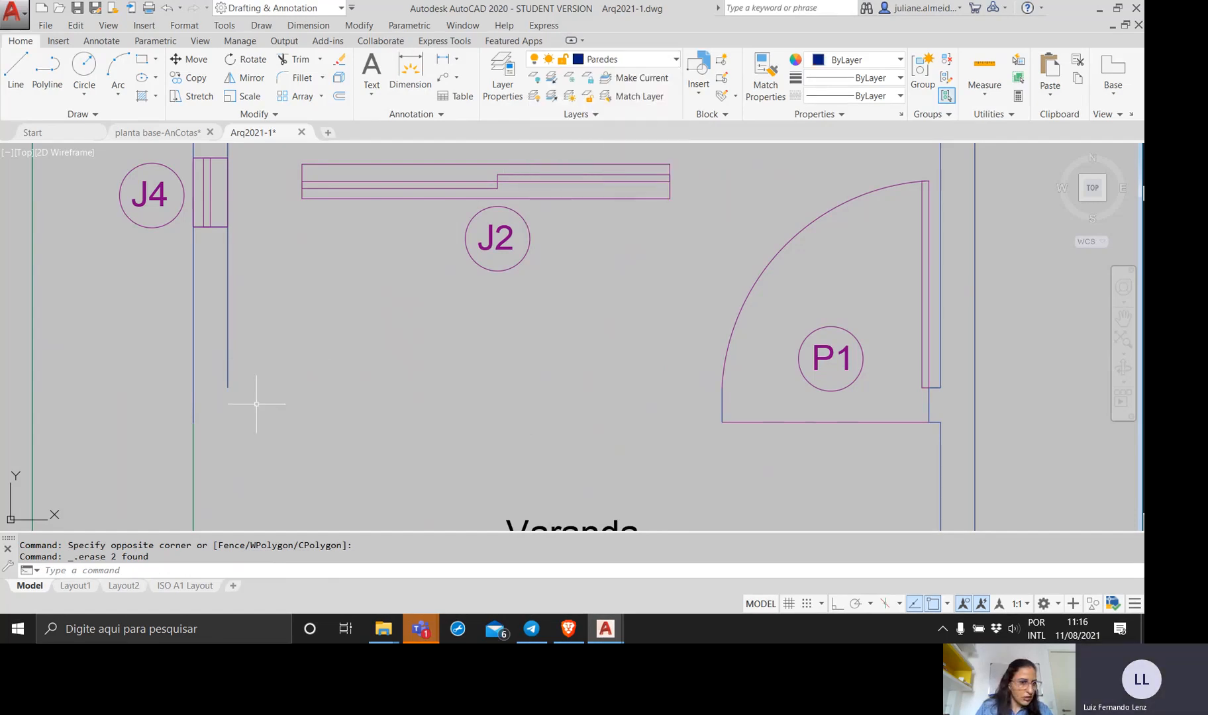
scroll(235, 436, up, 4)
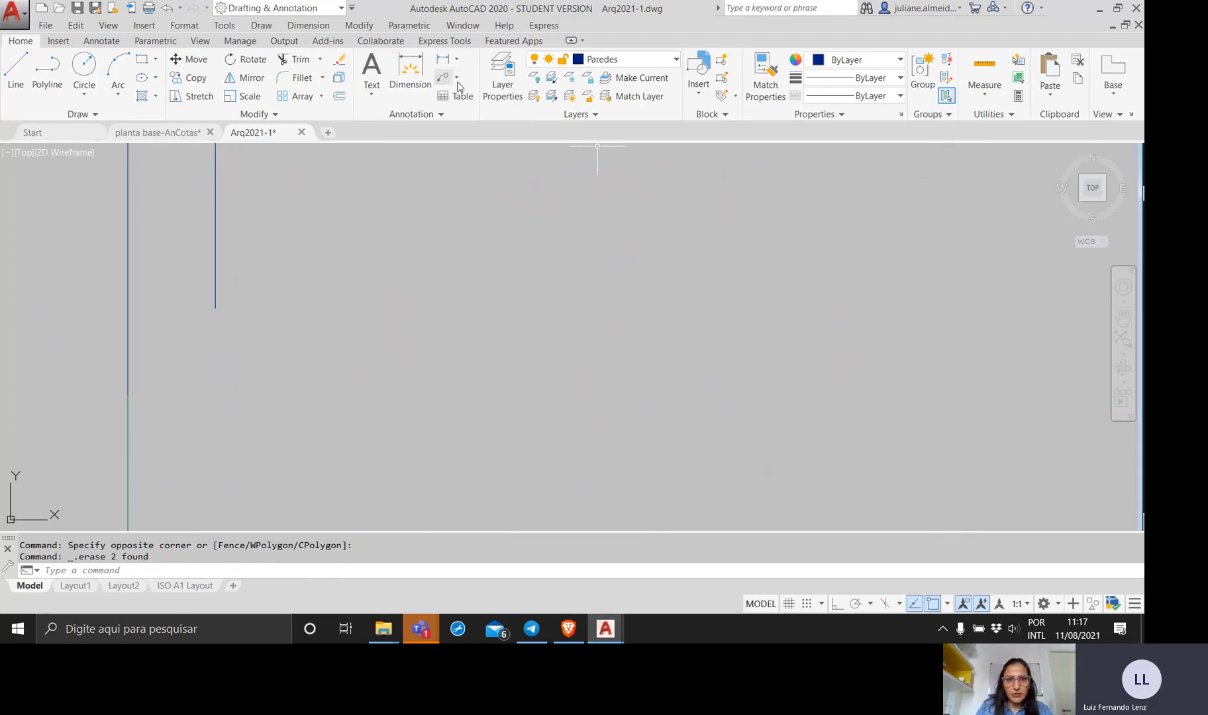
click(534, 77)
click(165, 429)
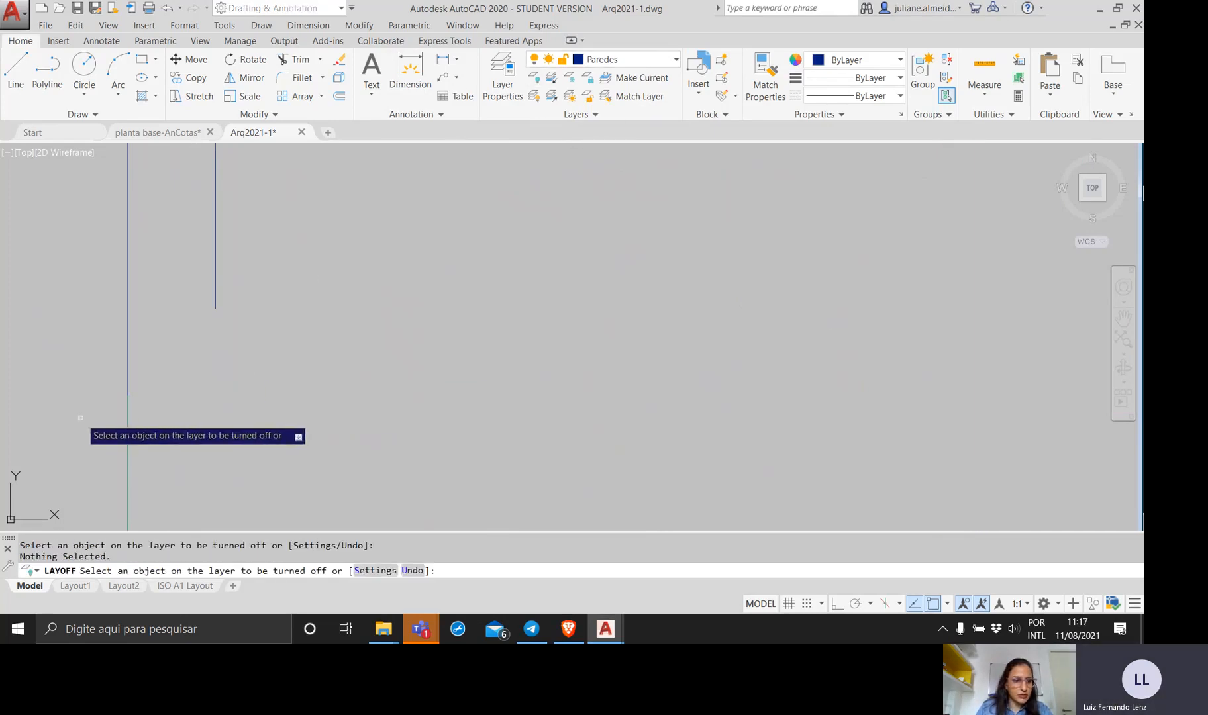
click(127, 427)
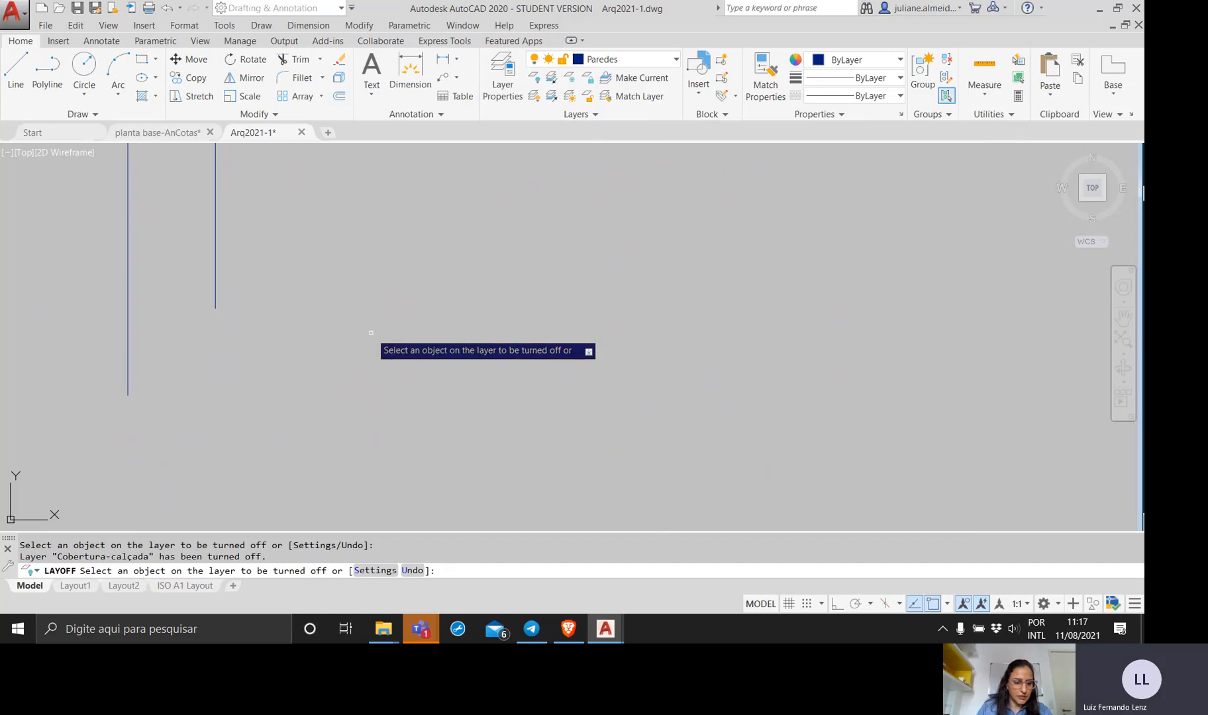
scroll(366, 334, down, 4)
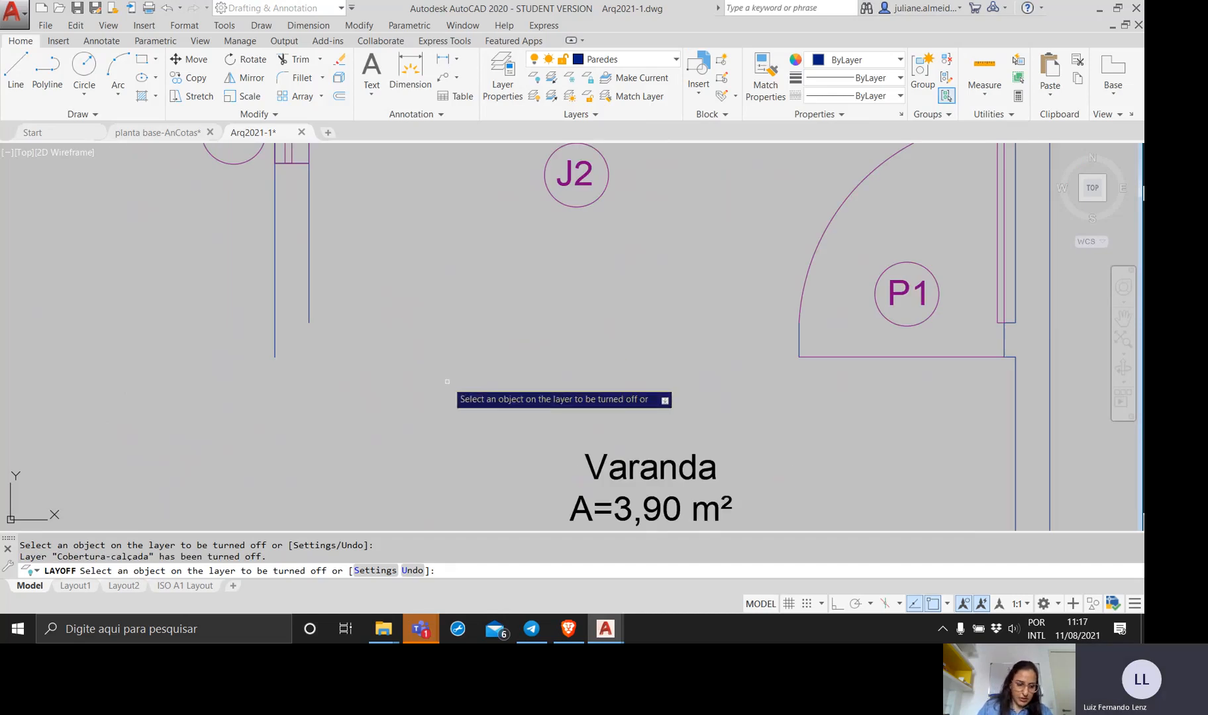
key(Escape)
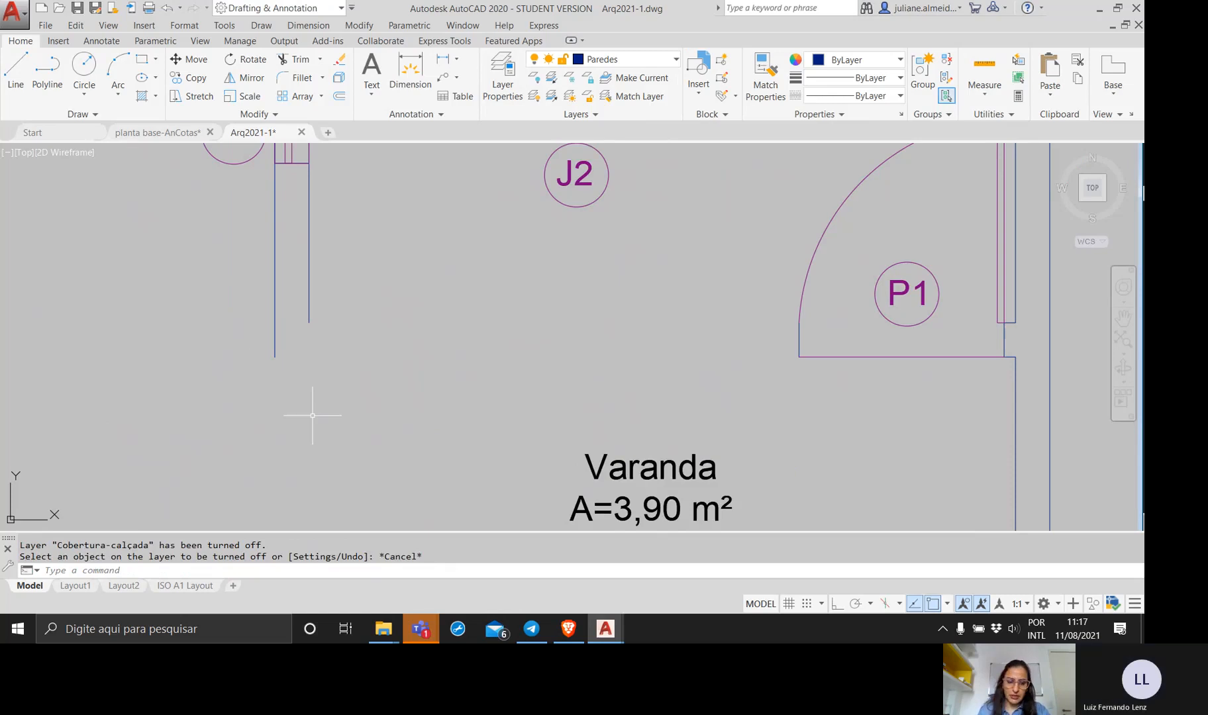
Draw a horizontal line with Ortho on from the outer left wall's lower endpoint to the lower corner of door P1's jamb.
text(lin)
key(Return)
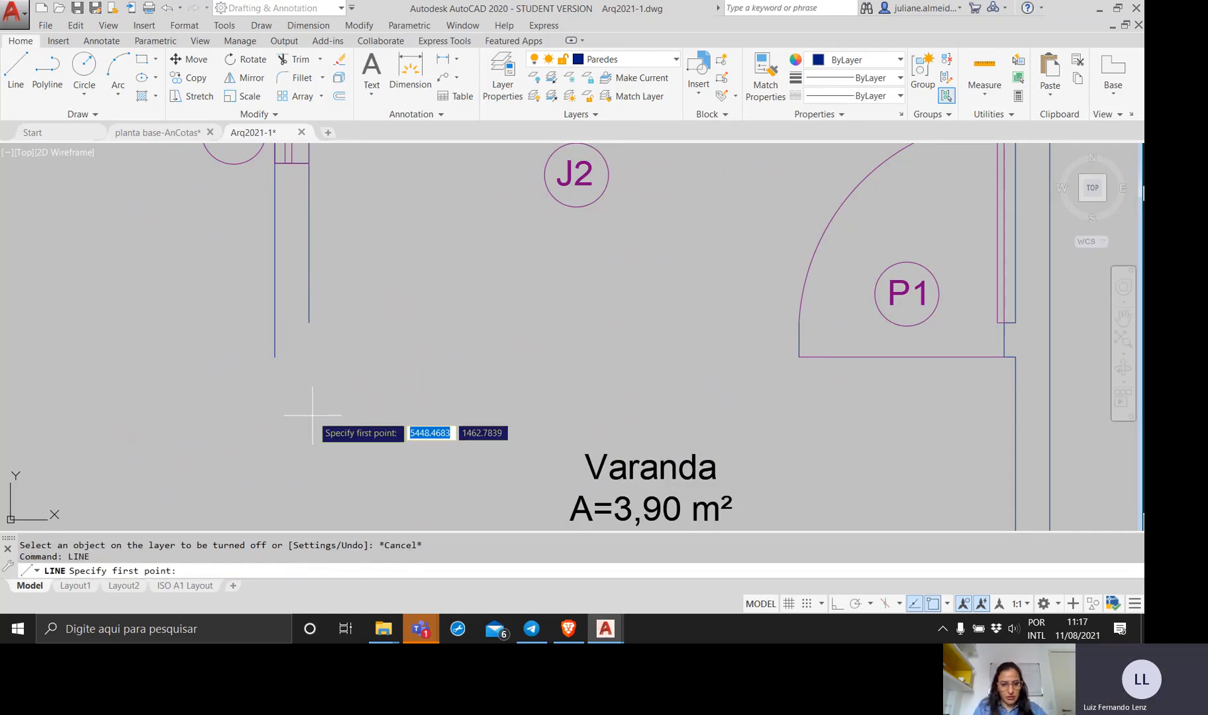
click(838, 605)
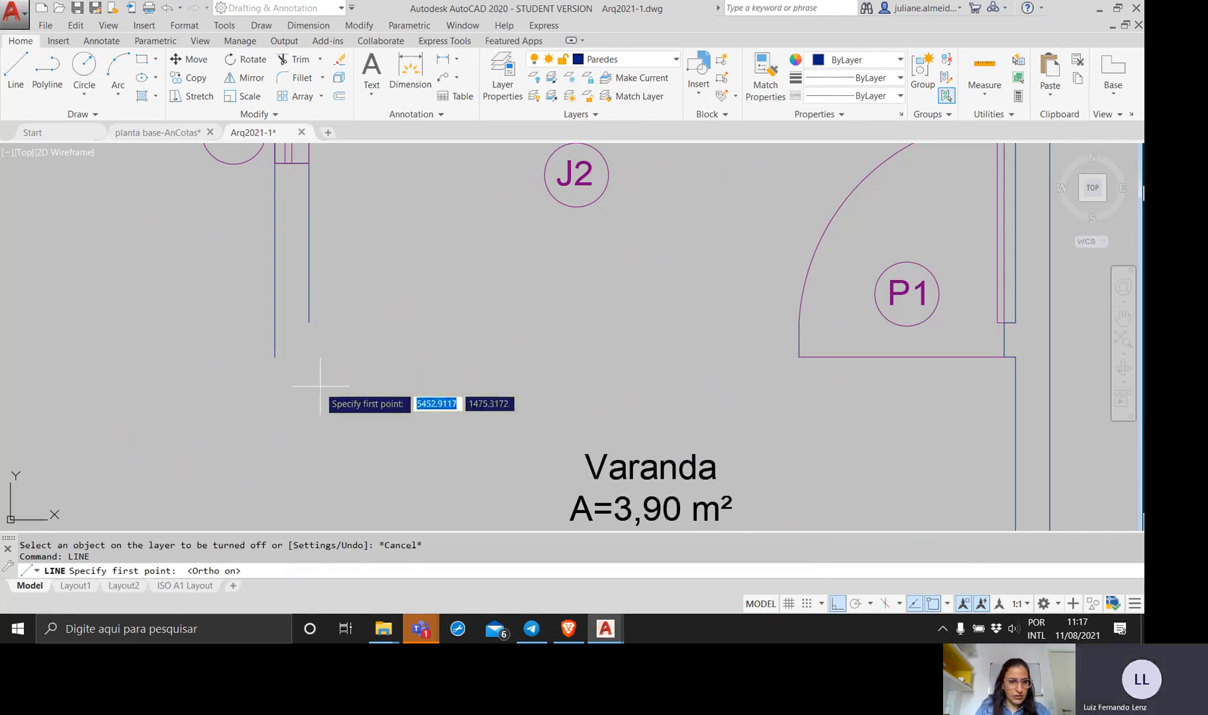
click(275, 356)
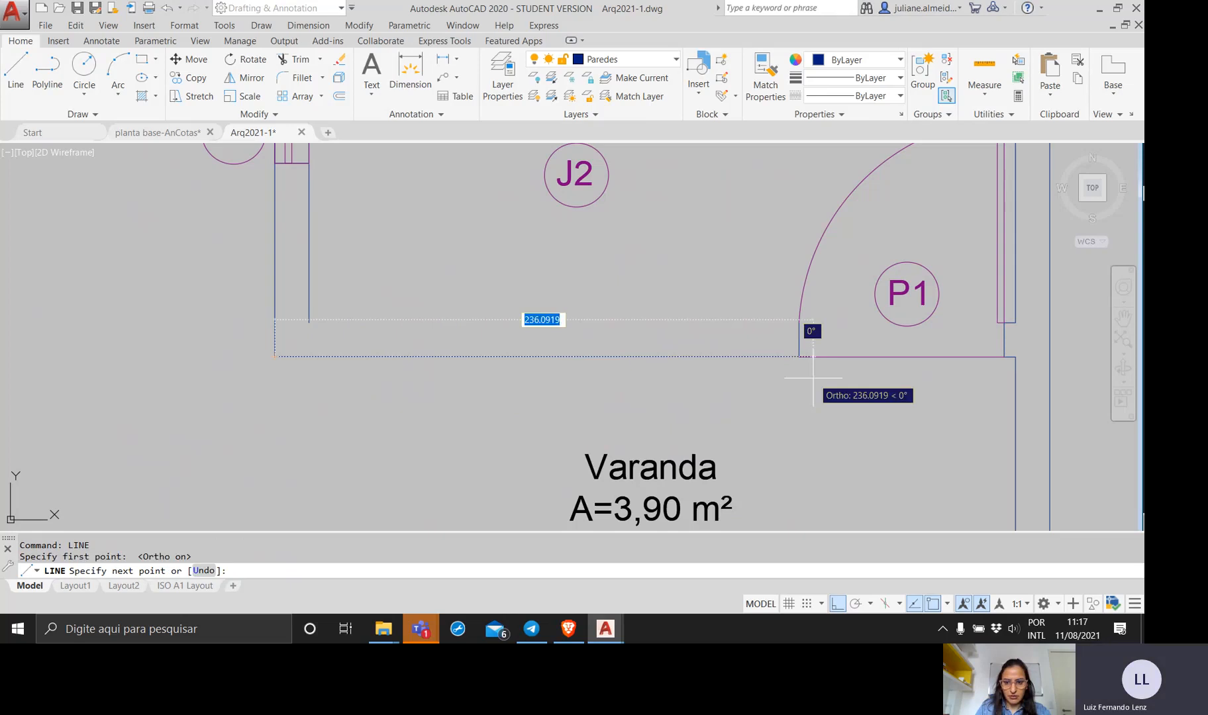
scroll(820, 358, up, 5)
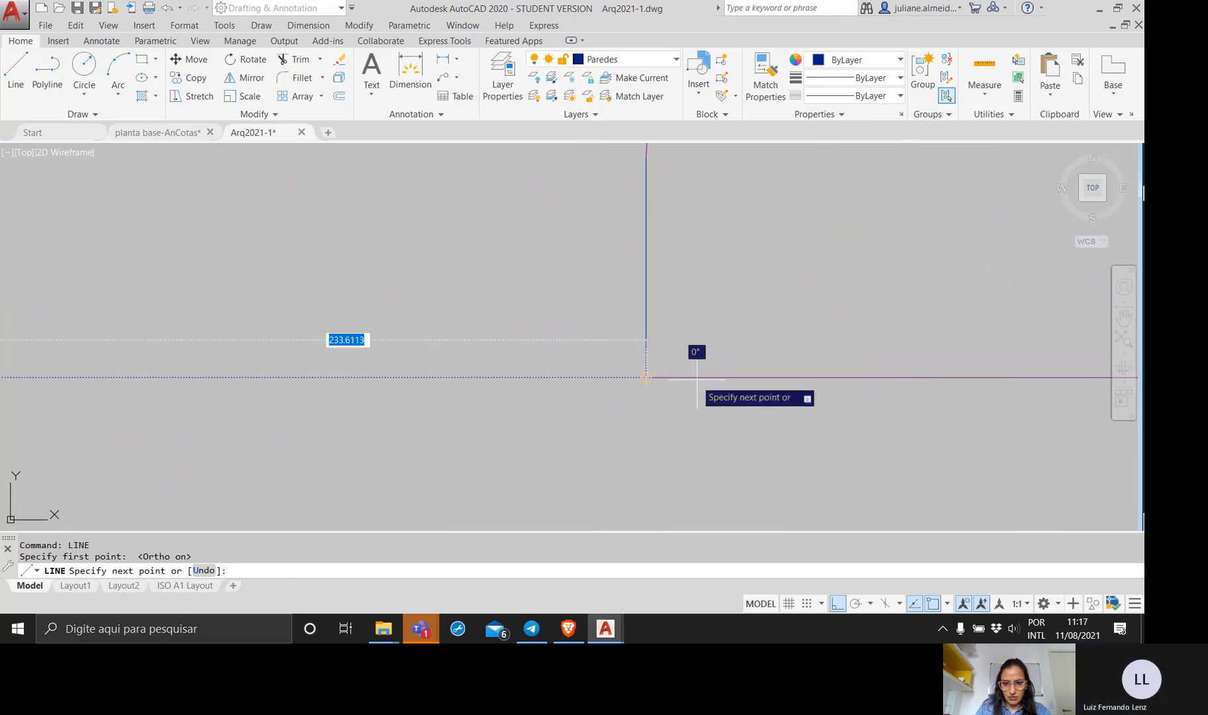
click(647, 378)
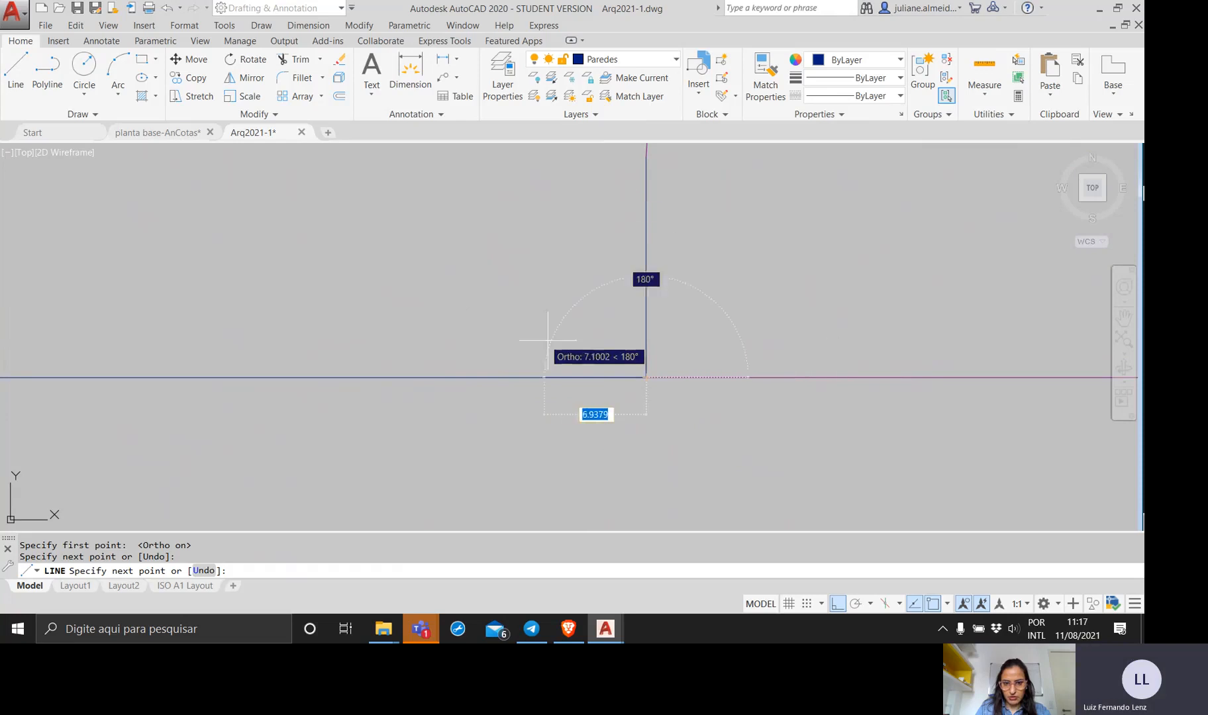
key(Return)
Inspect the new outer wall line from the left wall corner to door P1 as a single segment.
mouse_move(525, 342)
middle_down()
mouse_move(516, 319)
mouse_move(671, 322)
middle_up()
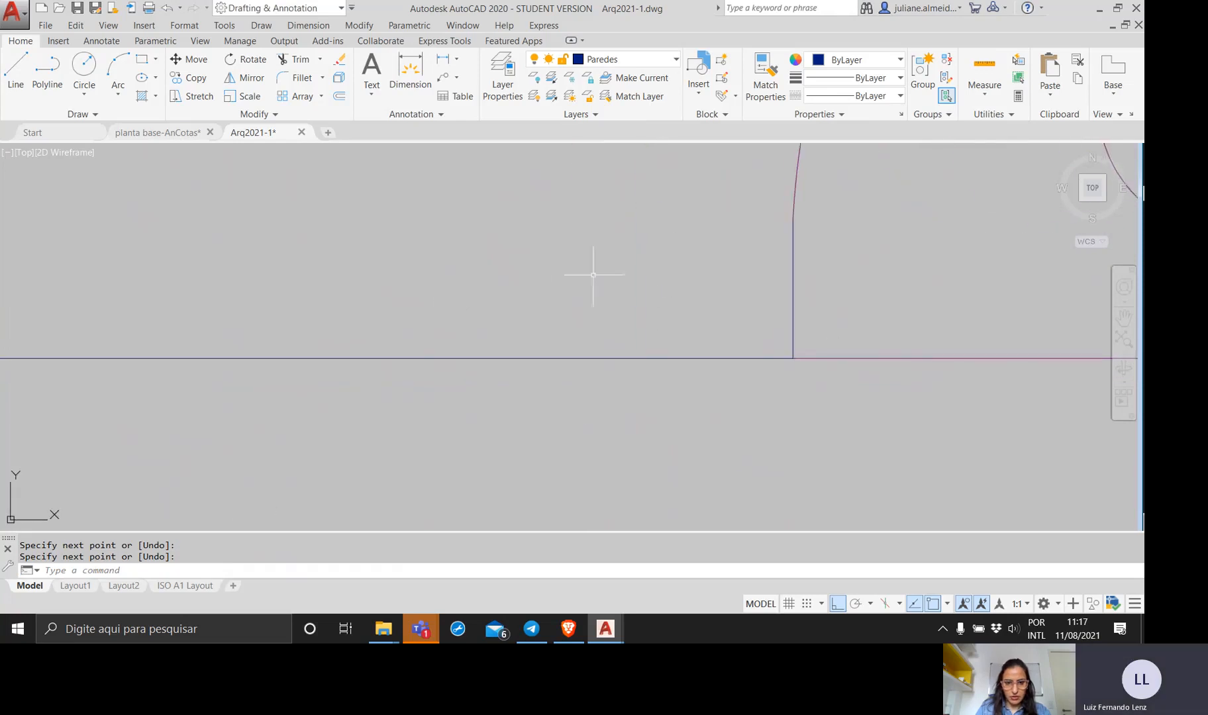
scroll(547, 252, down, 1)
middle_drag(547, 253, 694, 308)
scroll(437, 231, down, 1)
middle_drag(438, 231, 647, 292)
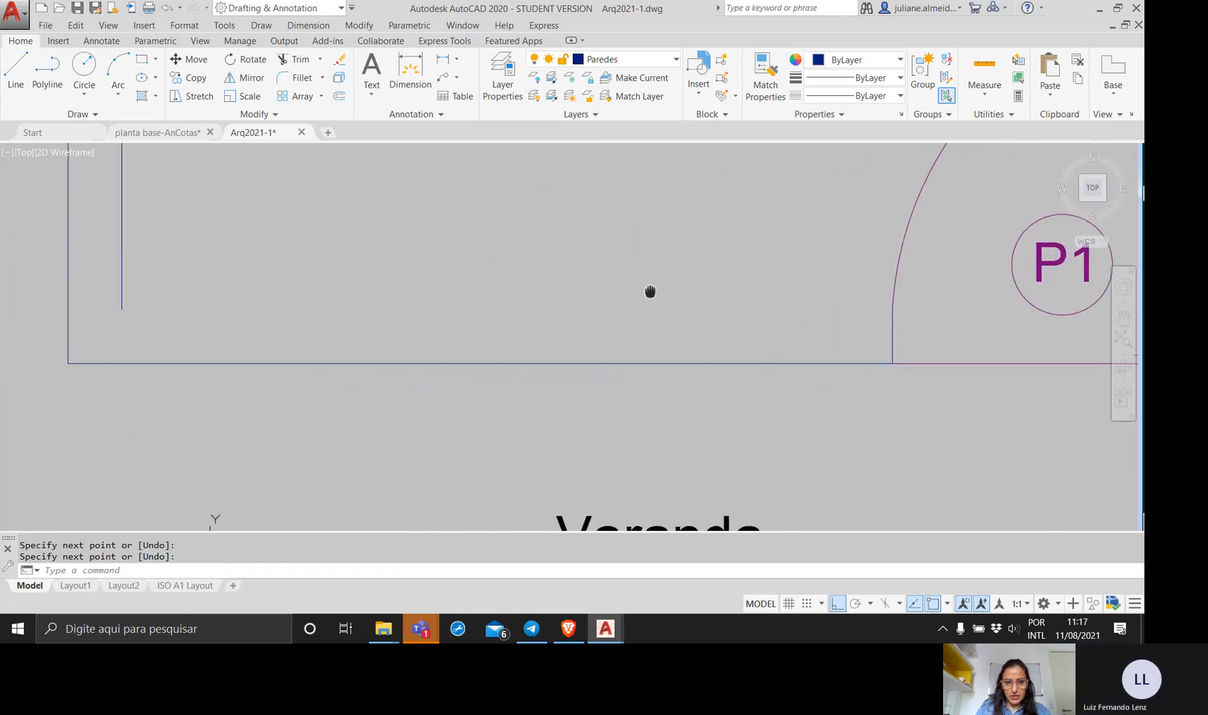
middle_drag(559, 305, 644, 353)
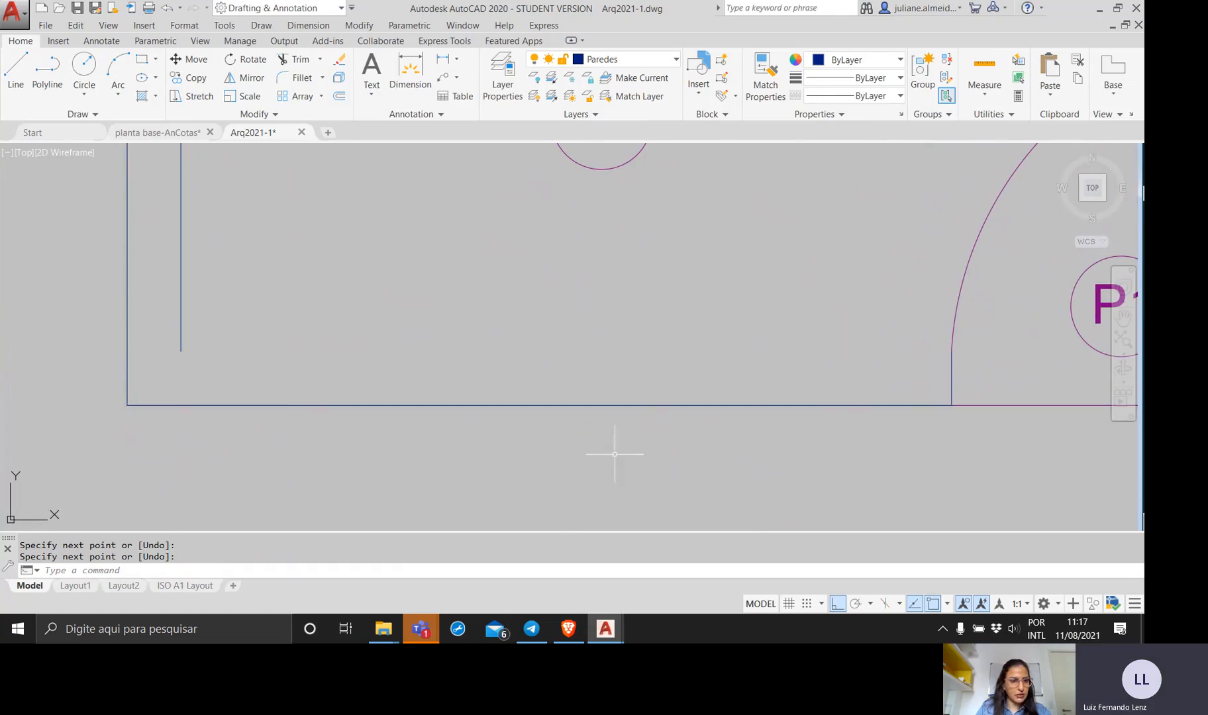
click(574, 458)
click(451, 313)
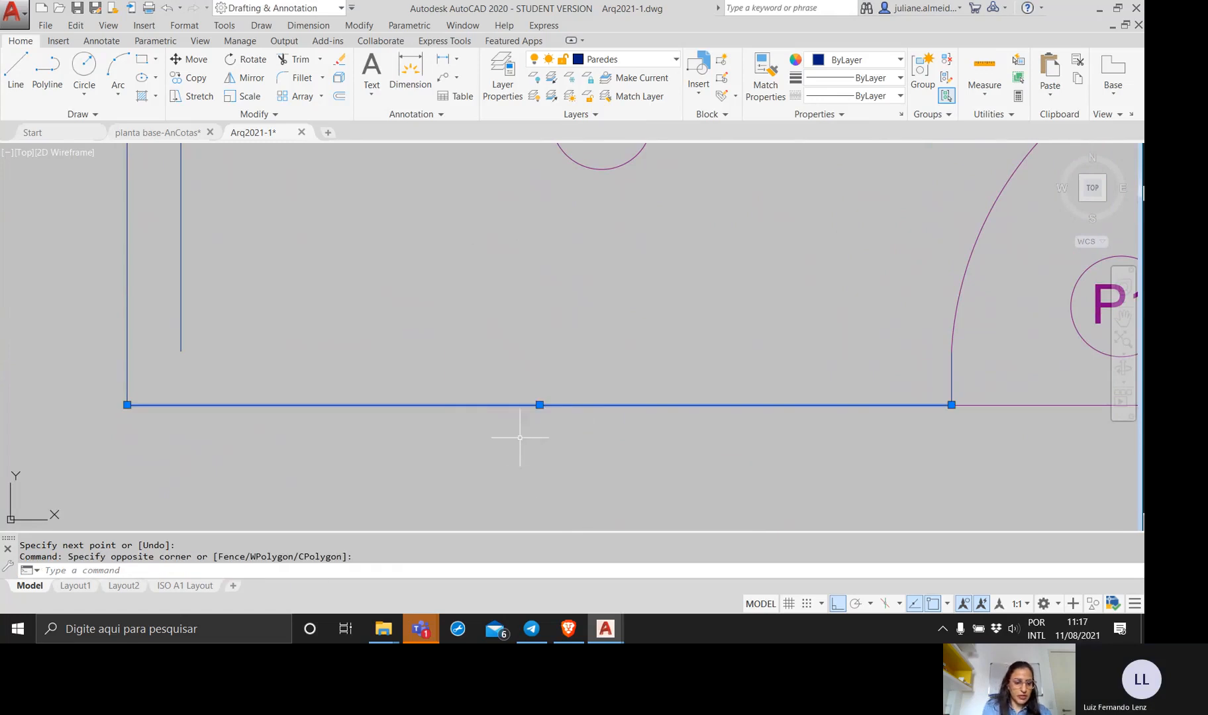
key(Escape)
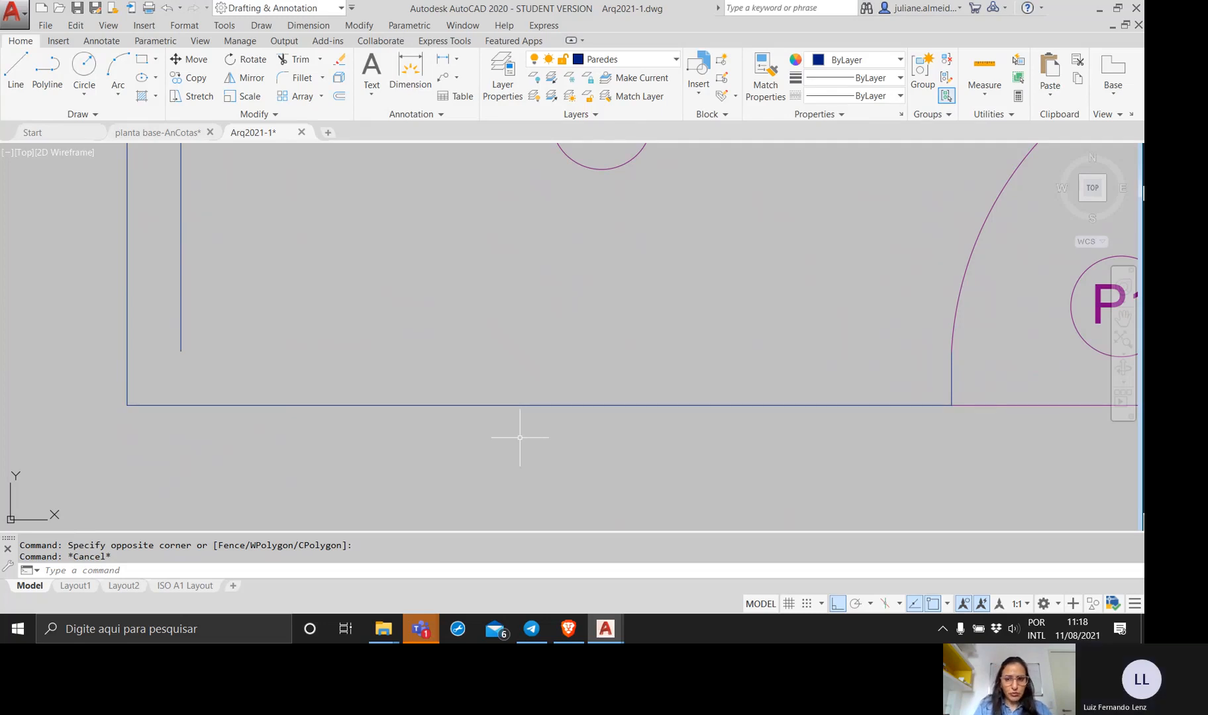
click(419, 405)
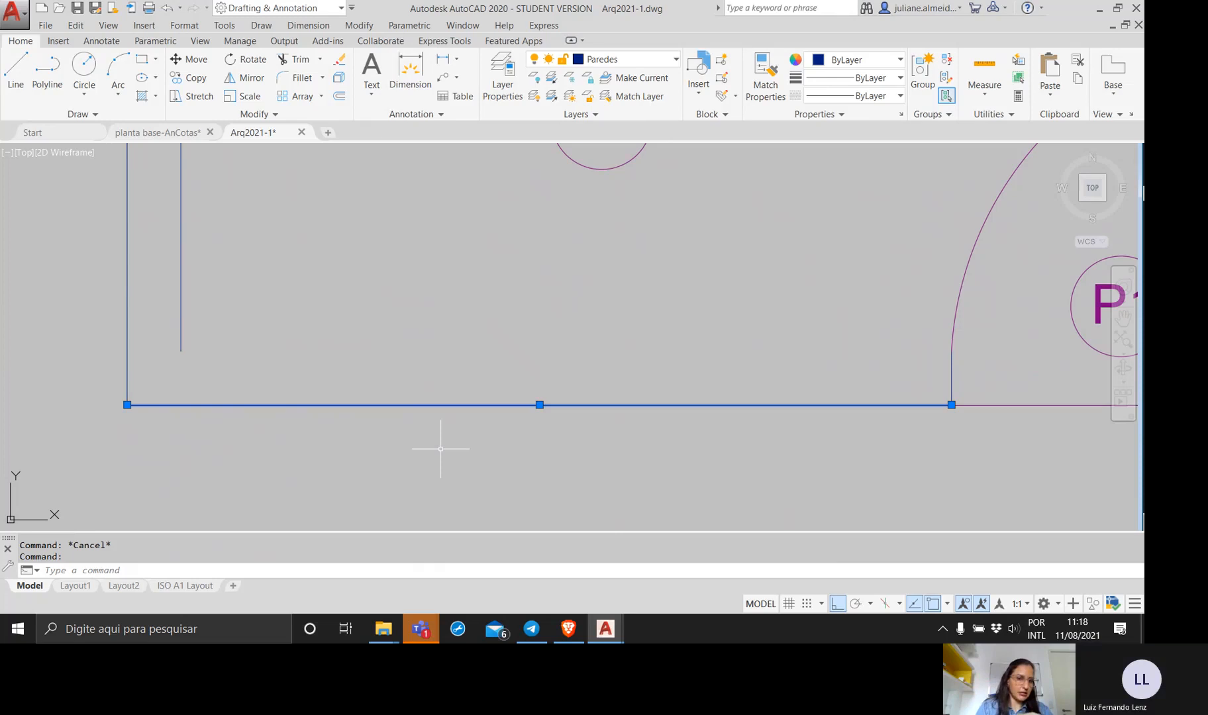
key(Escape)
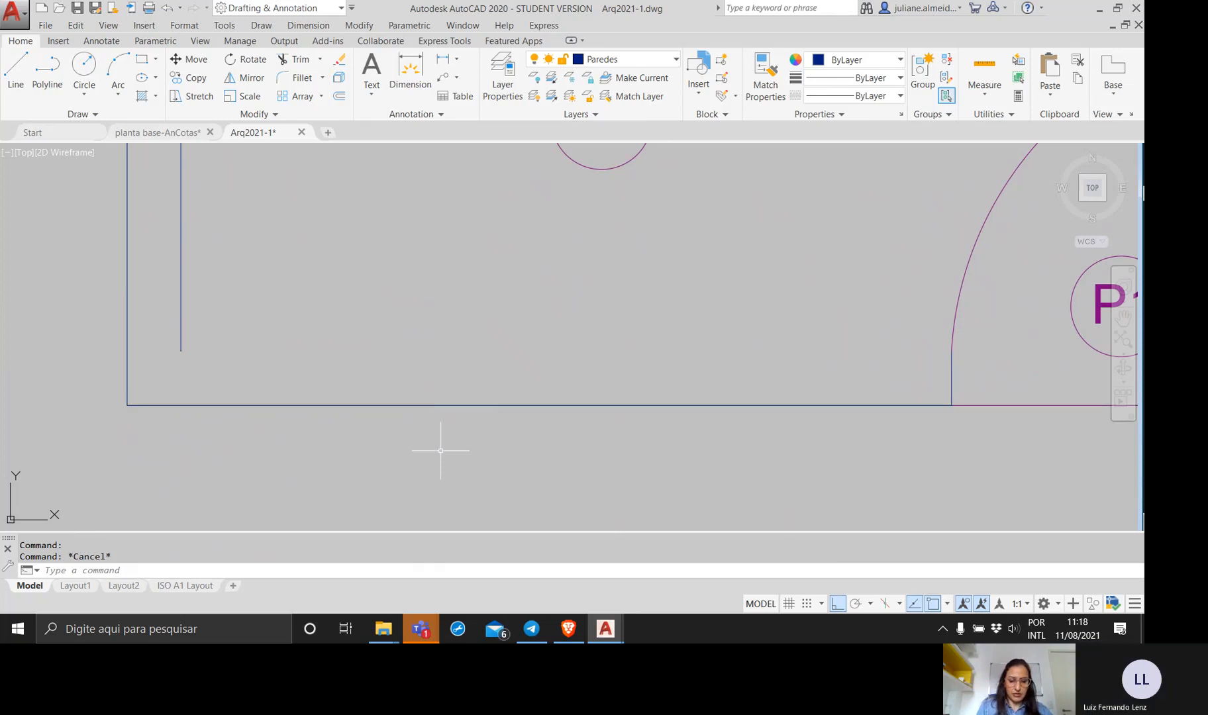
Offset the new outer wall line by 15 towards Sala Estar to form the wall's inner face.
text(of)
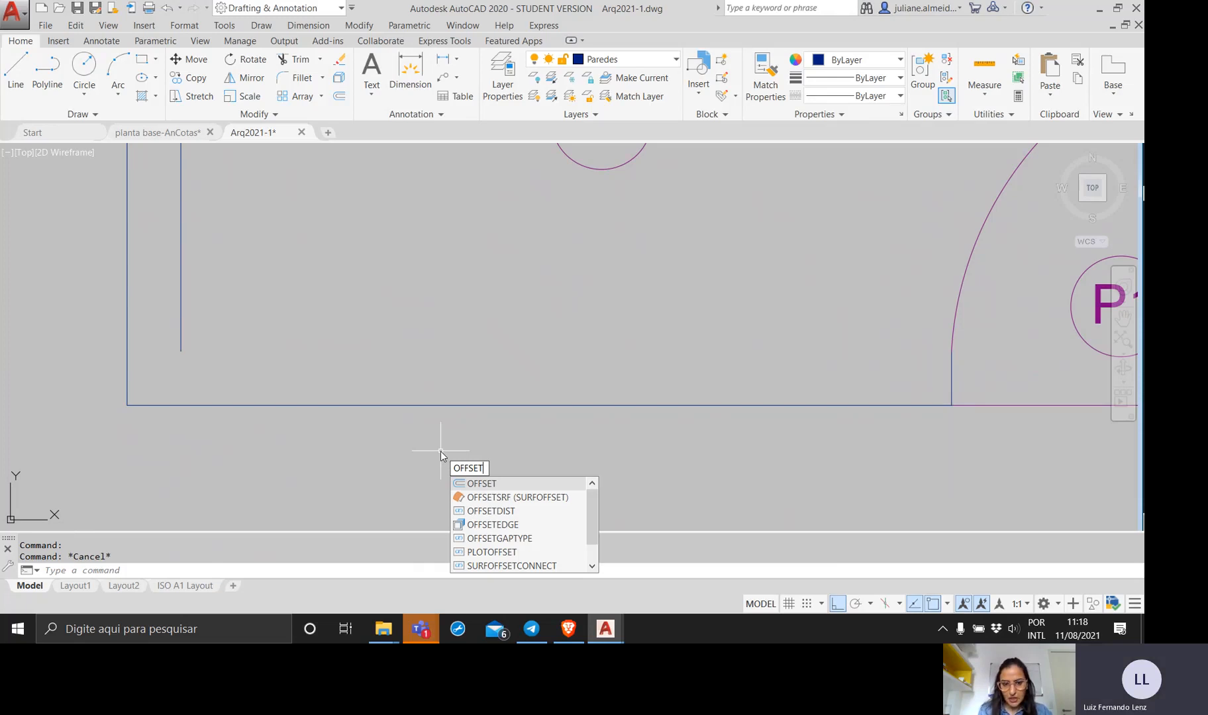
key(Return)
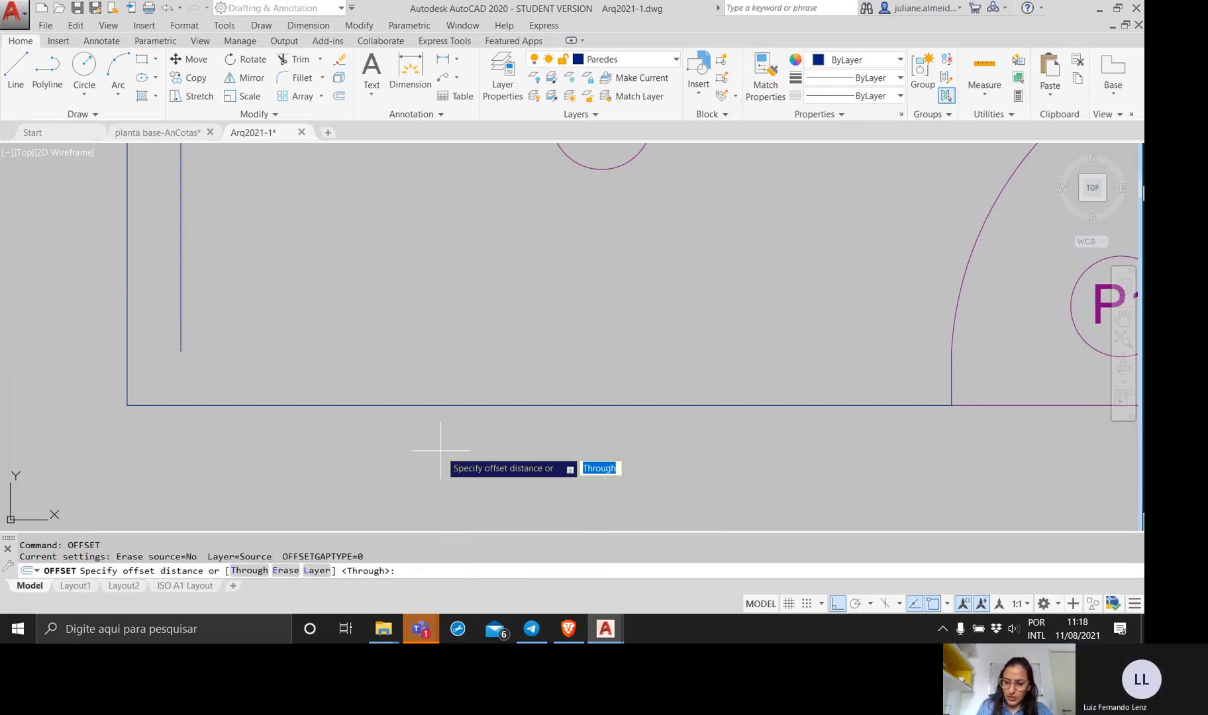
text(15)
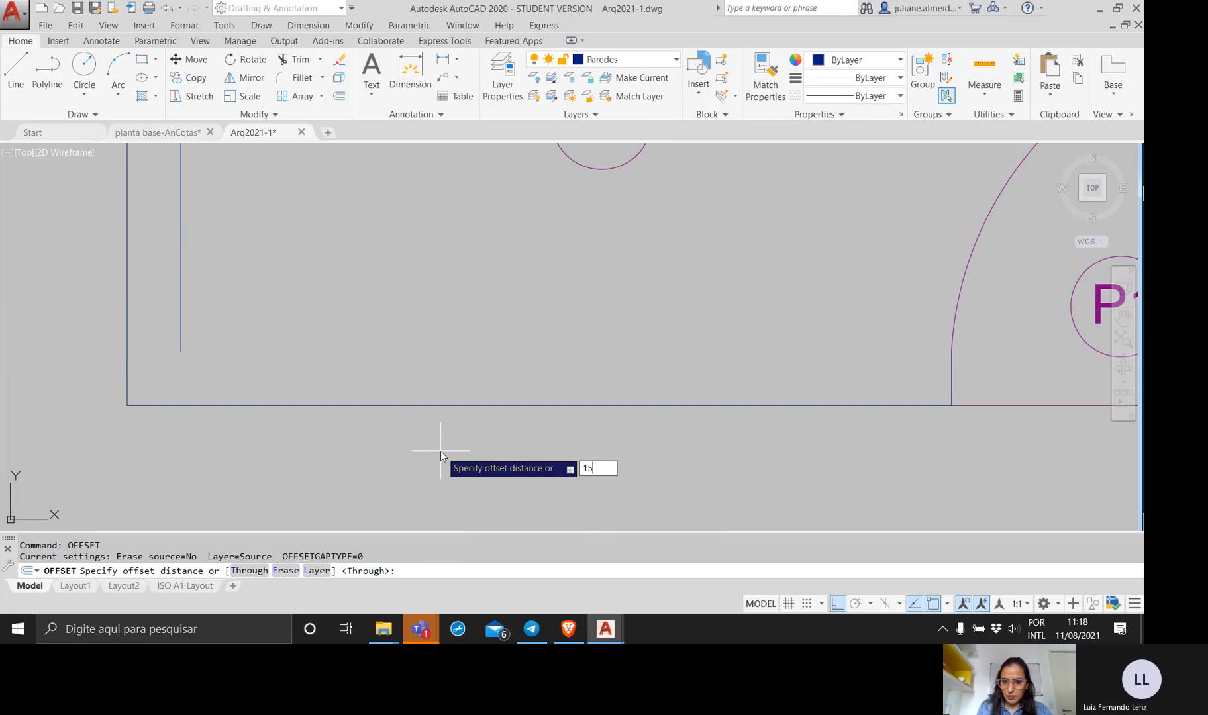
key(Return)
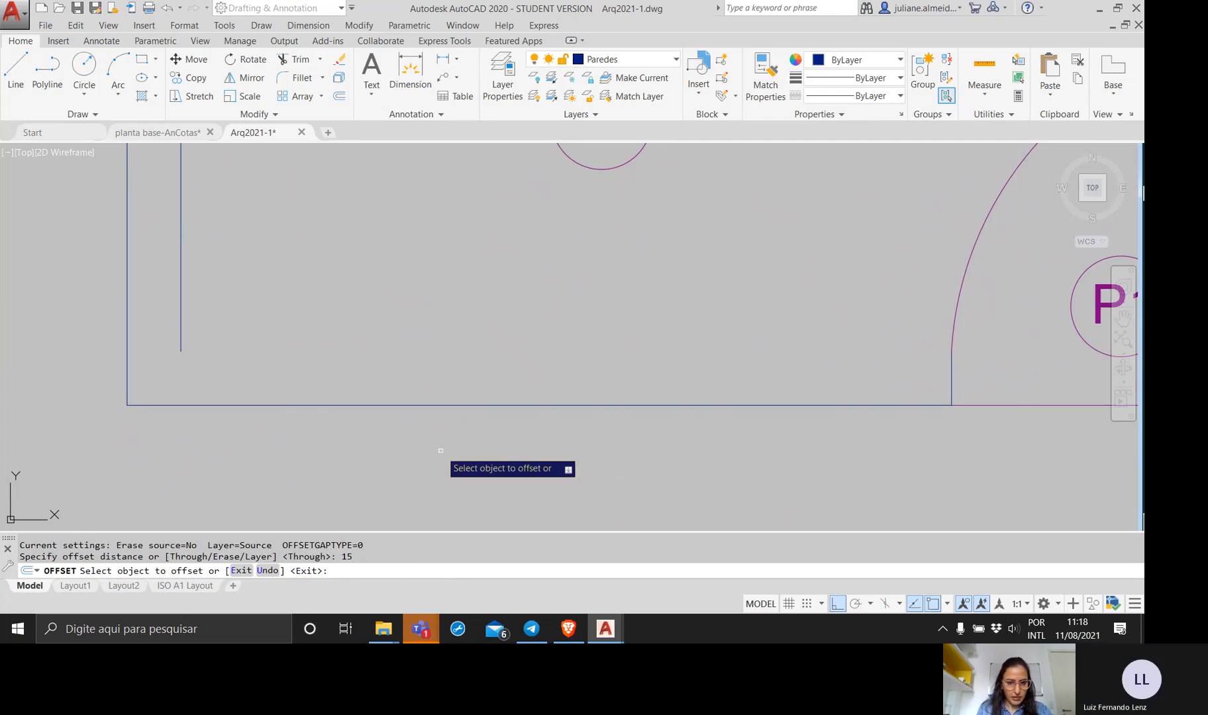
click(422, 405)
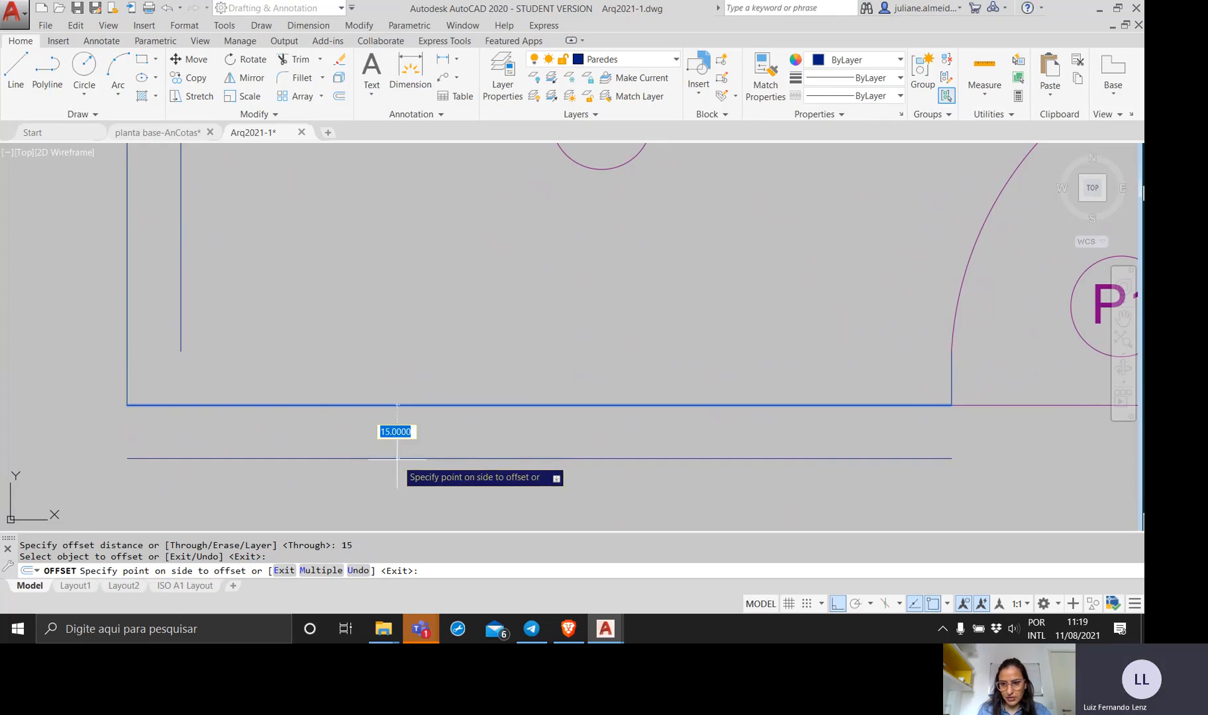
click(384, 339)
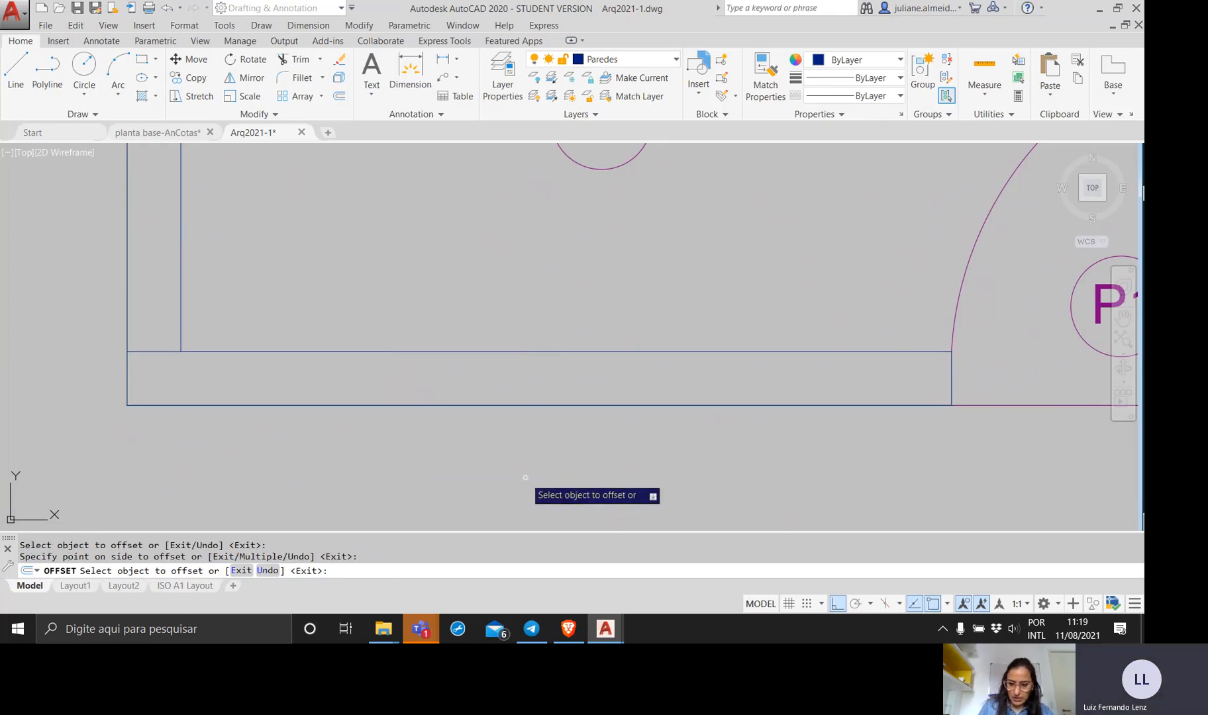
key(Return)
Examine up close how the new inner wall line meets the left wall's inner line at Sala Estar's lower-left corner.
mouse_move(162, 440)
middle_down()
mouse_move(267, 472)
mouse_move(303, 433)
middle_up()
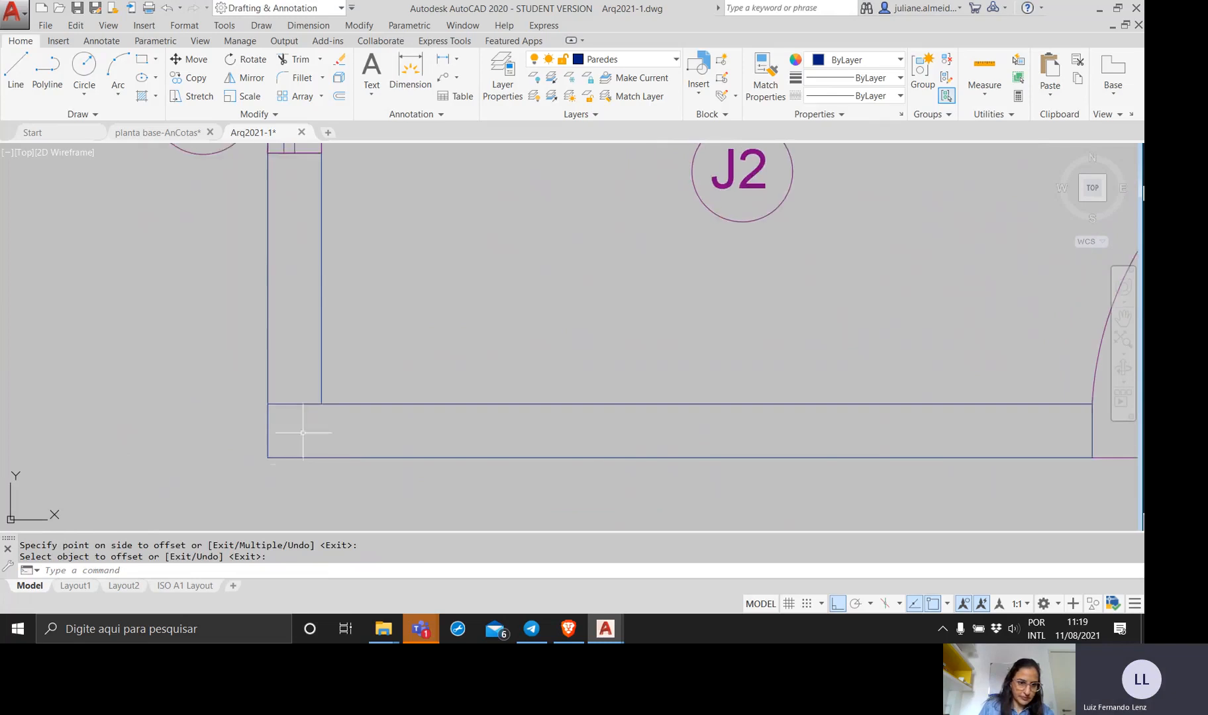
scroll(303, 432, up, 8)
scroll(431, 315, up, 7)
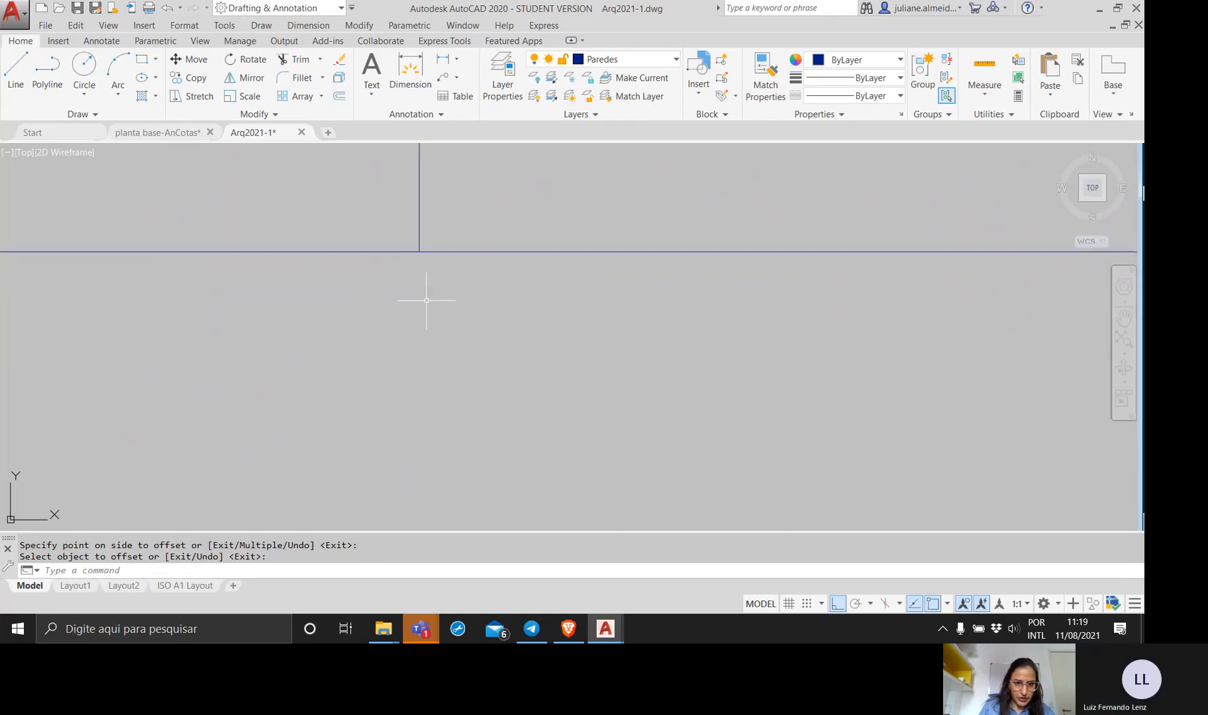
middle_drag(427, 303, 396, 467)
scroll(390, 383, up, 8)
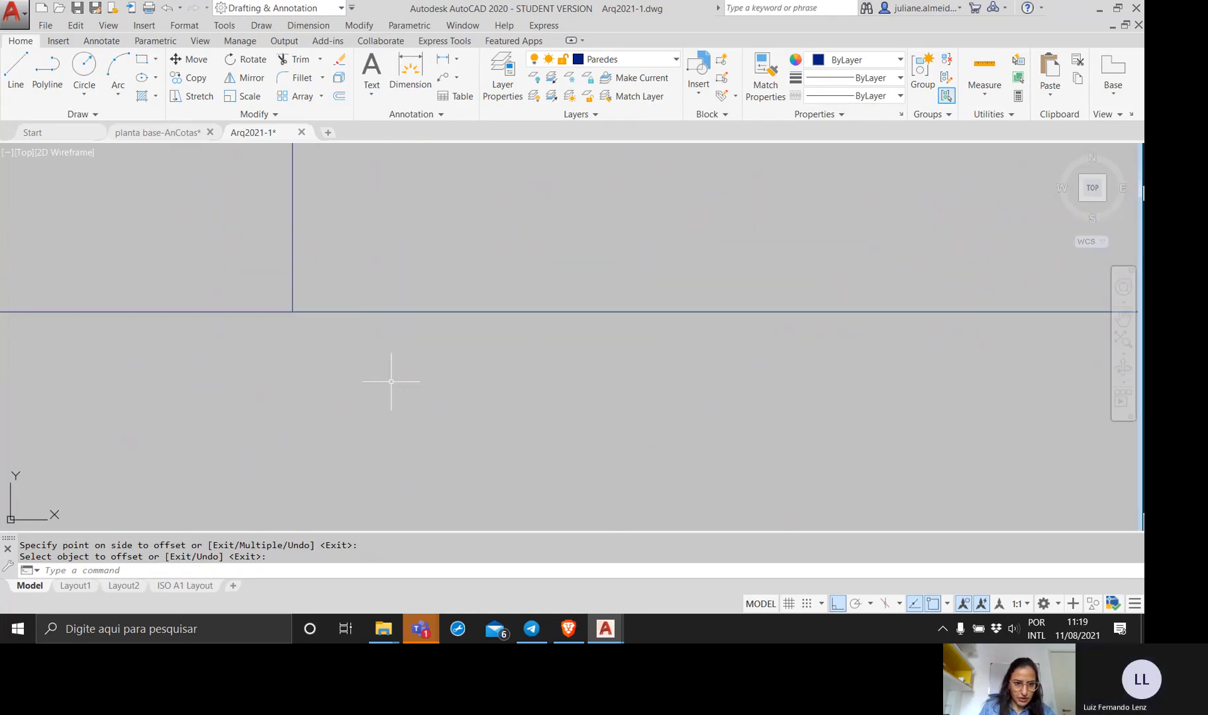
scroll(363, 373, up, 4)
middle_drag(363, 373, 396, 494)
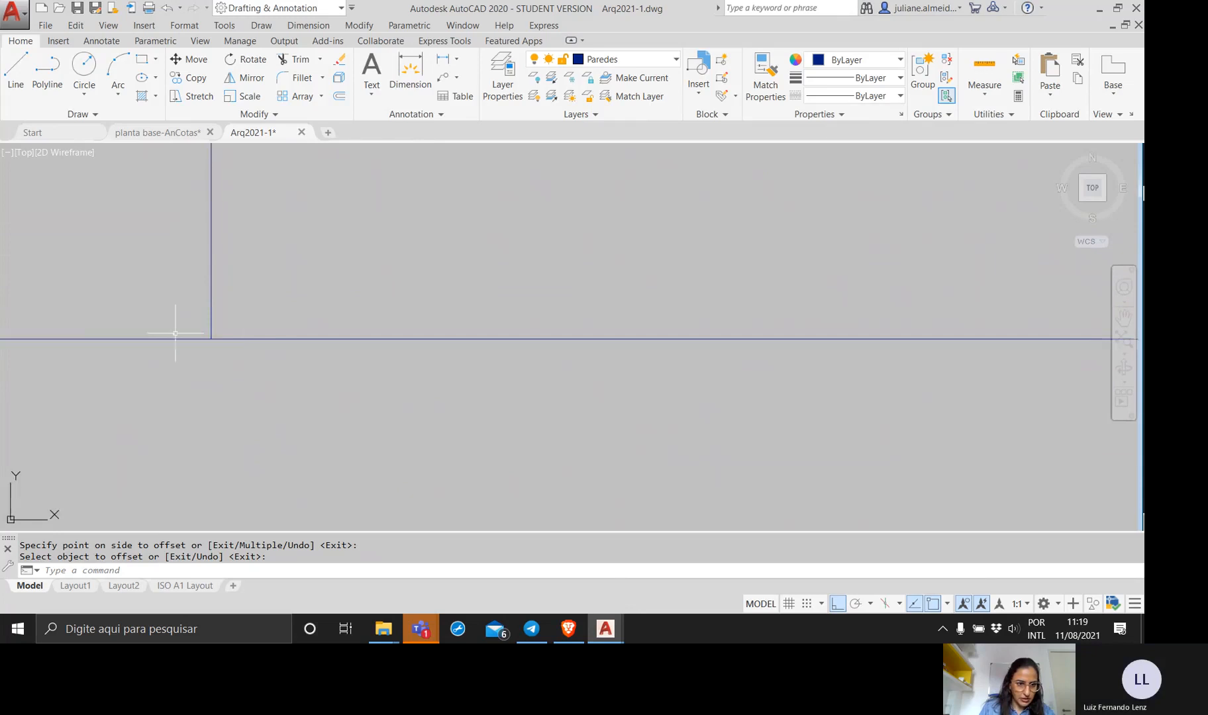
scroll(176, 334, up, 12)
middle_drag(176, 333, 1, 331)
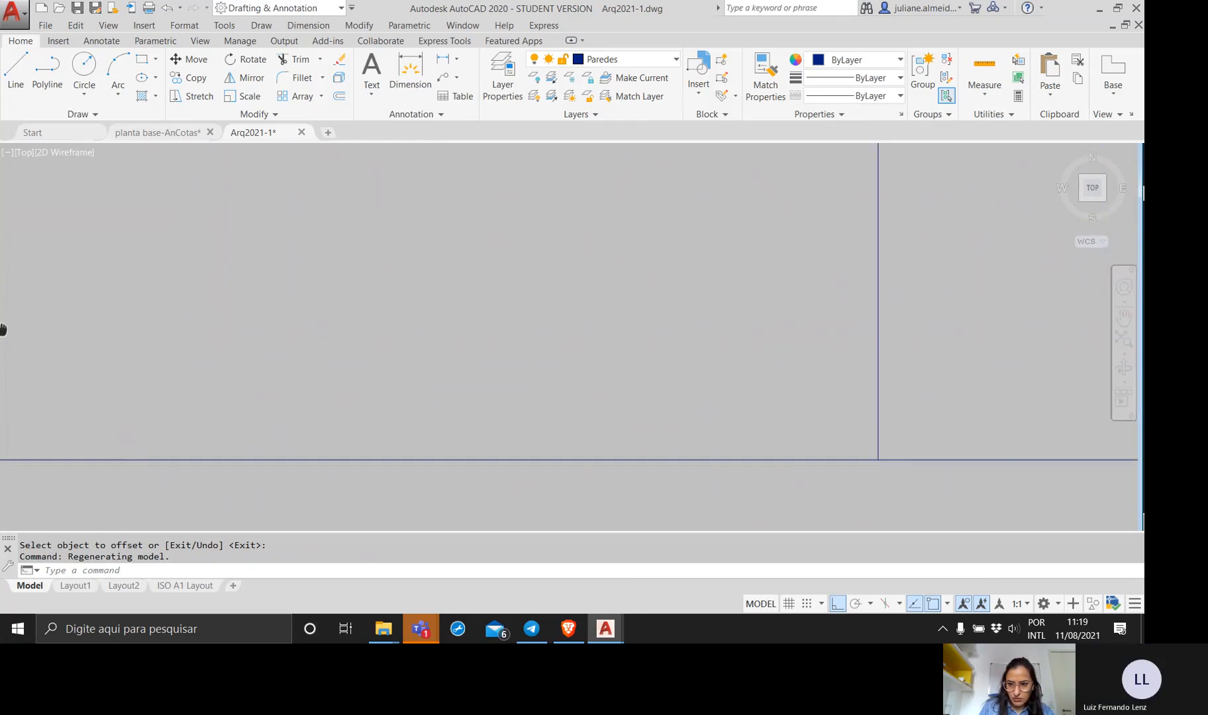
middle_drag(695, 394, 377, 316)
scroll(490, 364, up, 5)
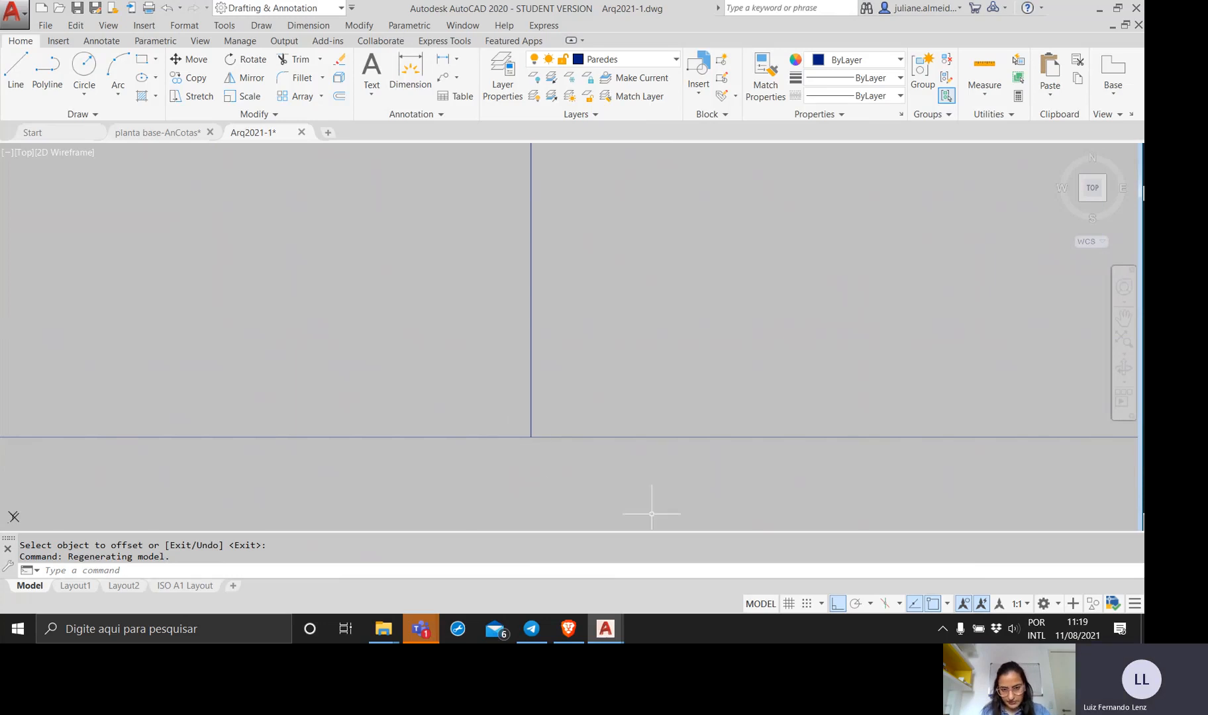
scroll(659, 482, down, 9)
scroll(652, 469, down, 5)
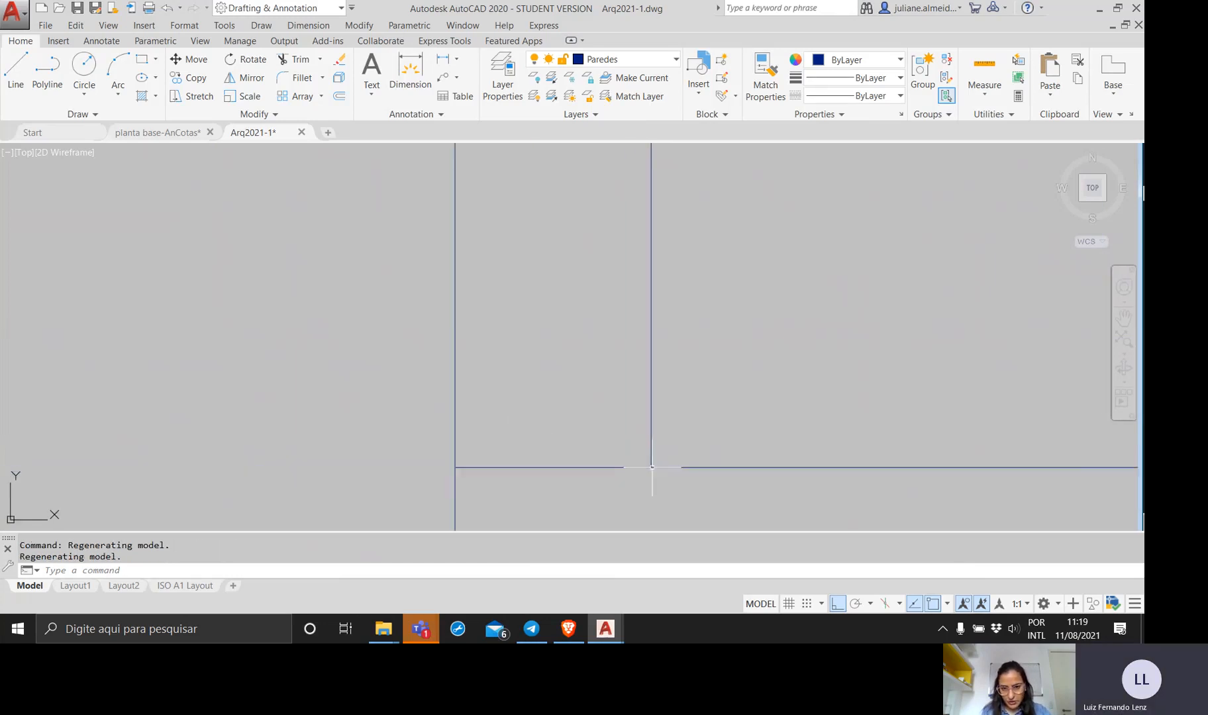
mouse_move(651, 469)
middle_down()
mouse_move(436, 435)
mouse_move(367, 501)
middle_up()
scroll(482, 465, up, 4)
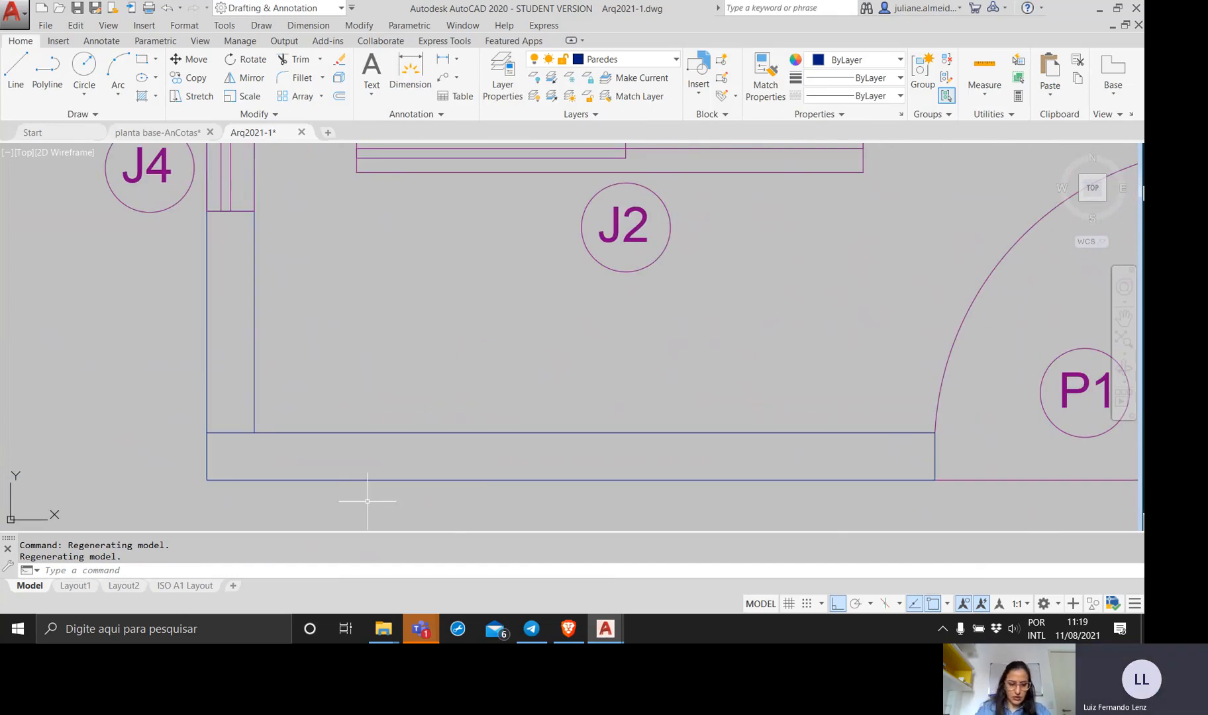
Trim the inner horizontal line's excess across the left wall at Sala Estar's lower-left corner, using the corner's wall lines as cutting edges.
text(trim)
key(Return)
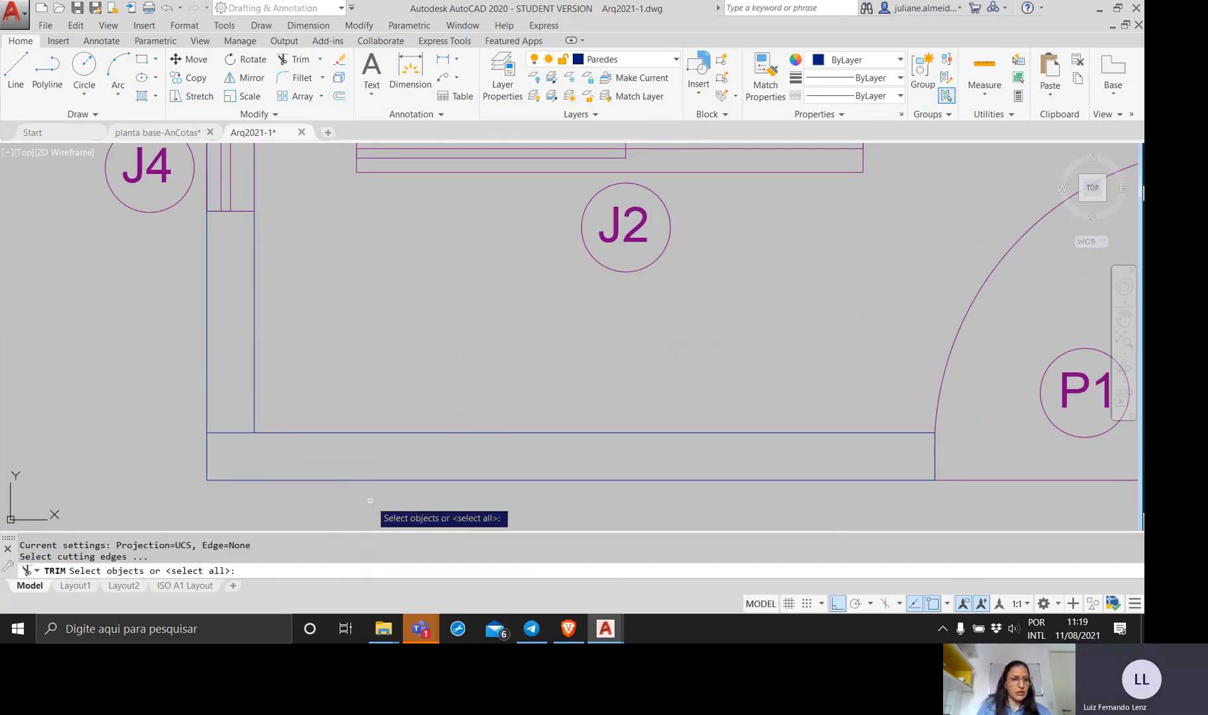
click(368, 501)
click(154, 398)
key(Return)
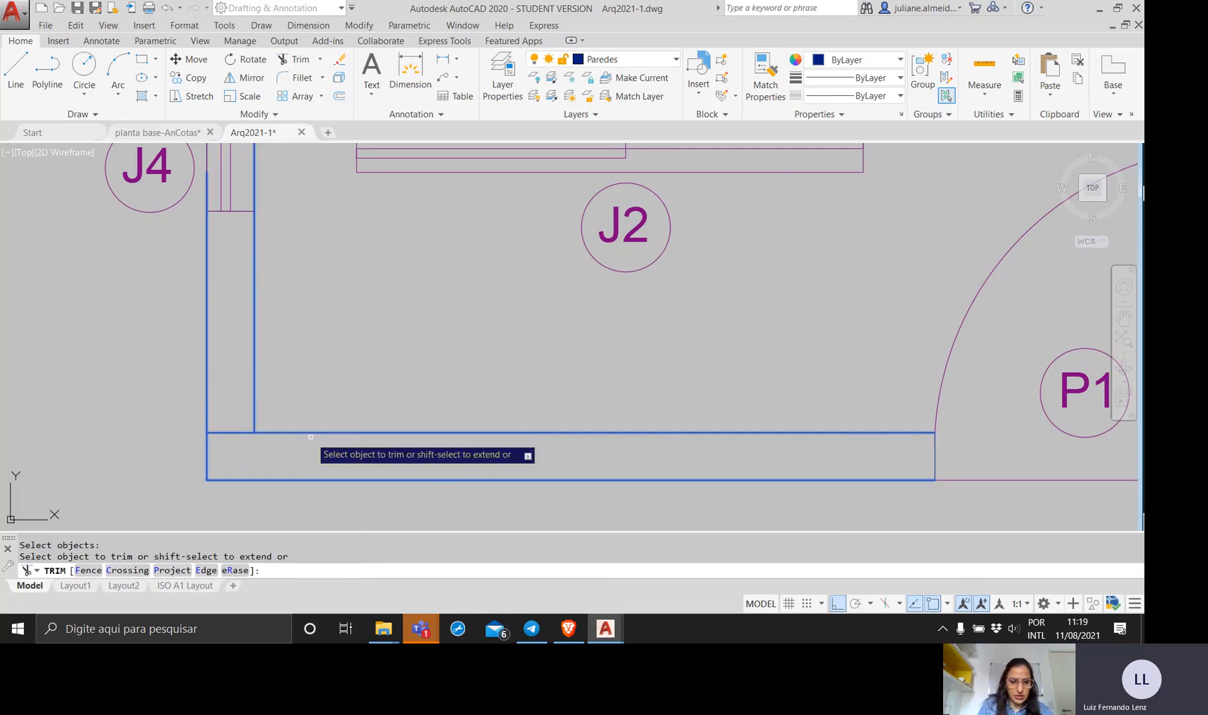
click(233, 449)
click(230, 414)
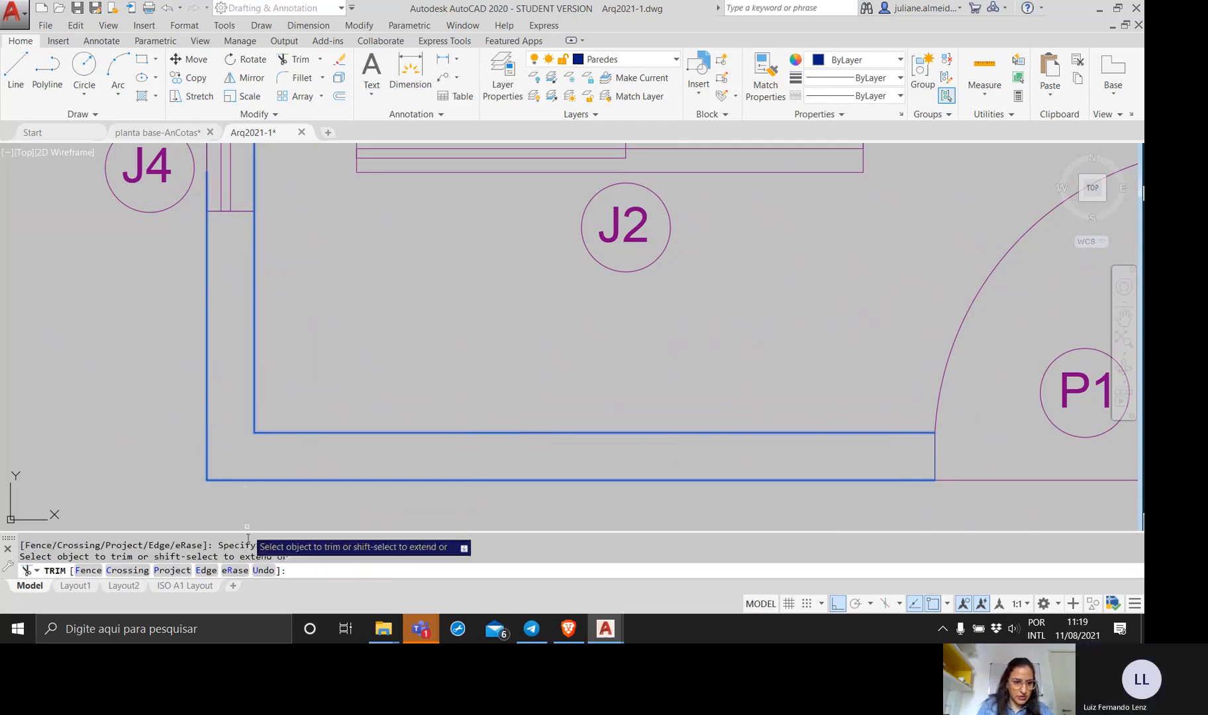
key(Escape)
Move window J2 with its tag straight down from Sala Estar into the redrawn Varanda wall, aligning its upper edge with the inner wall line.
scroll(274, 439, down, 4)
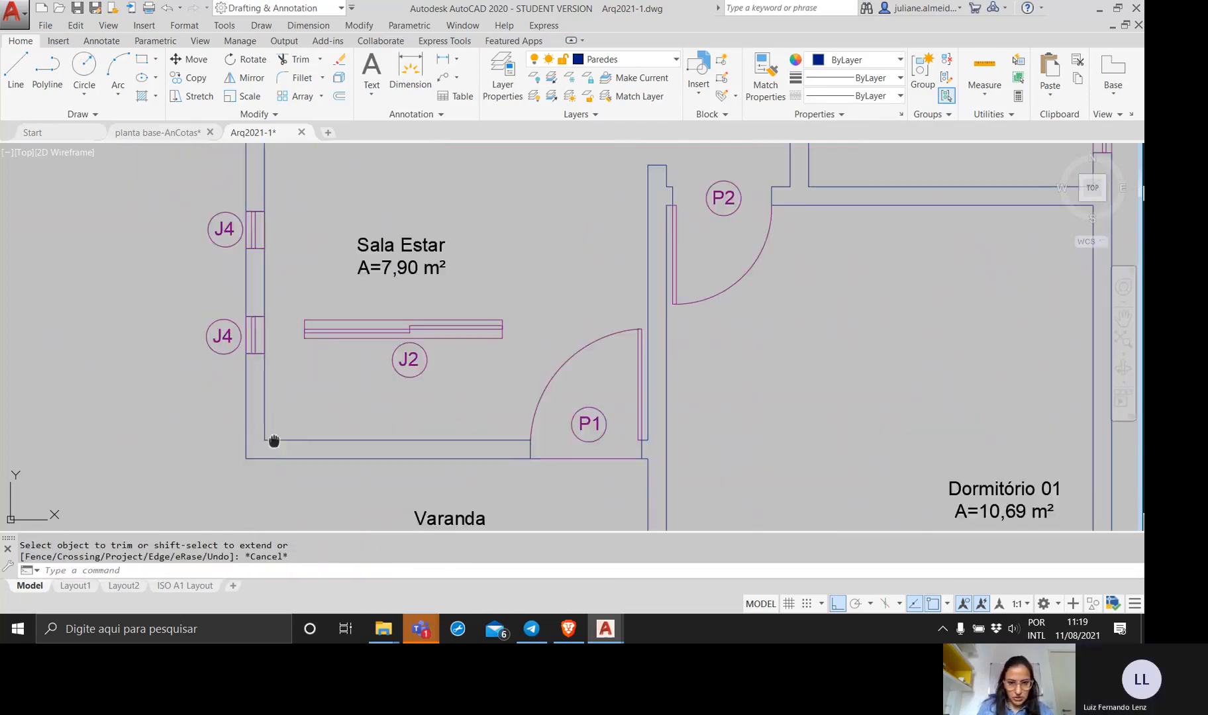
middle_drag(272, 439, 215, 440)
click(405, 380)
click(265, 305)
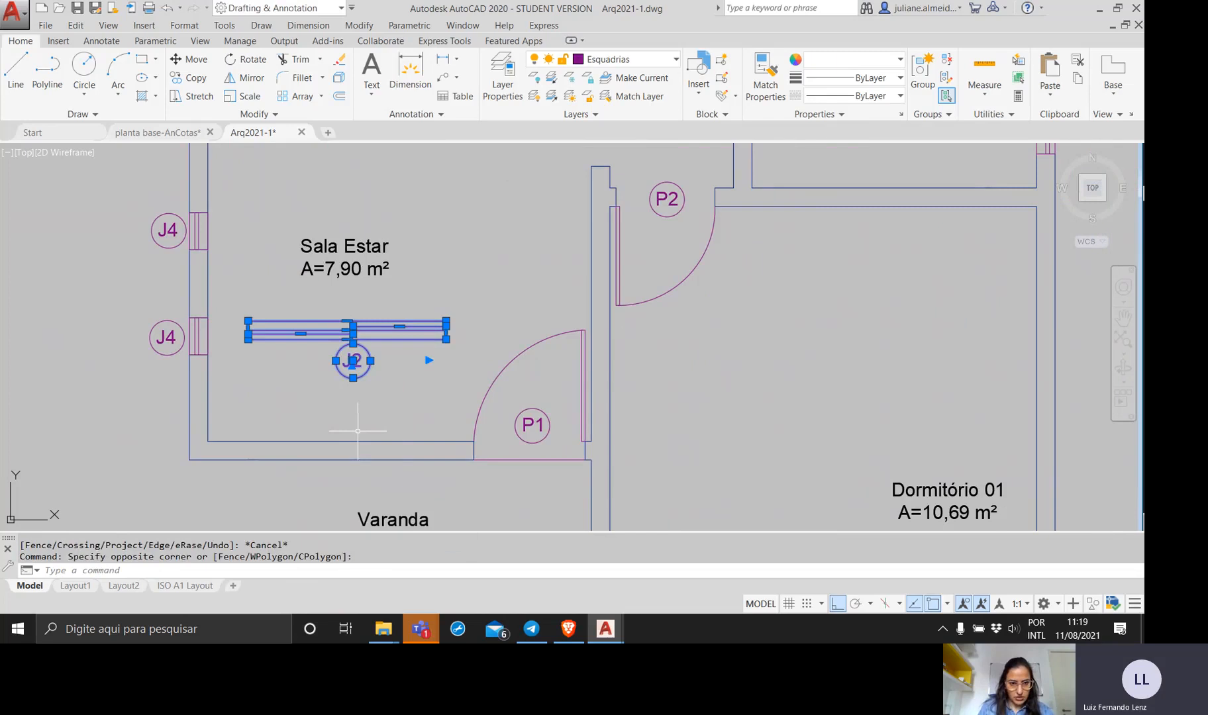
text(move)
key(Return)
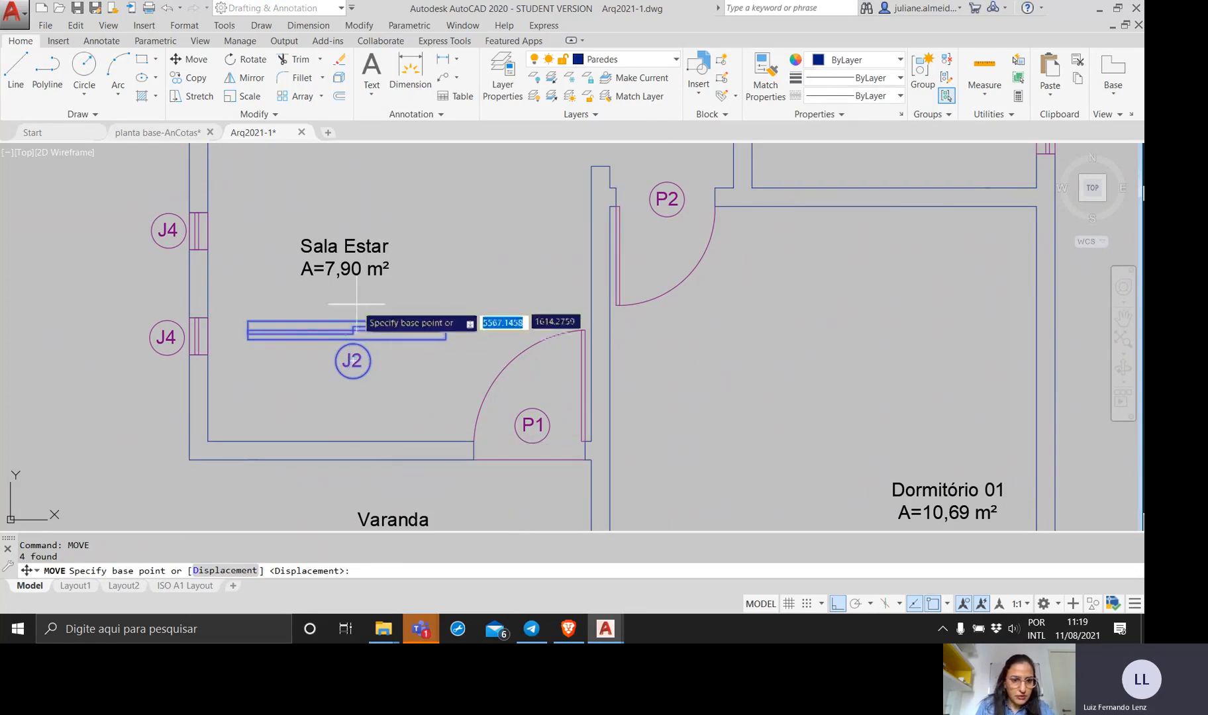
click(347, 323)
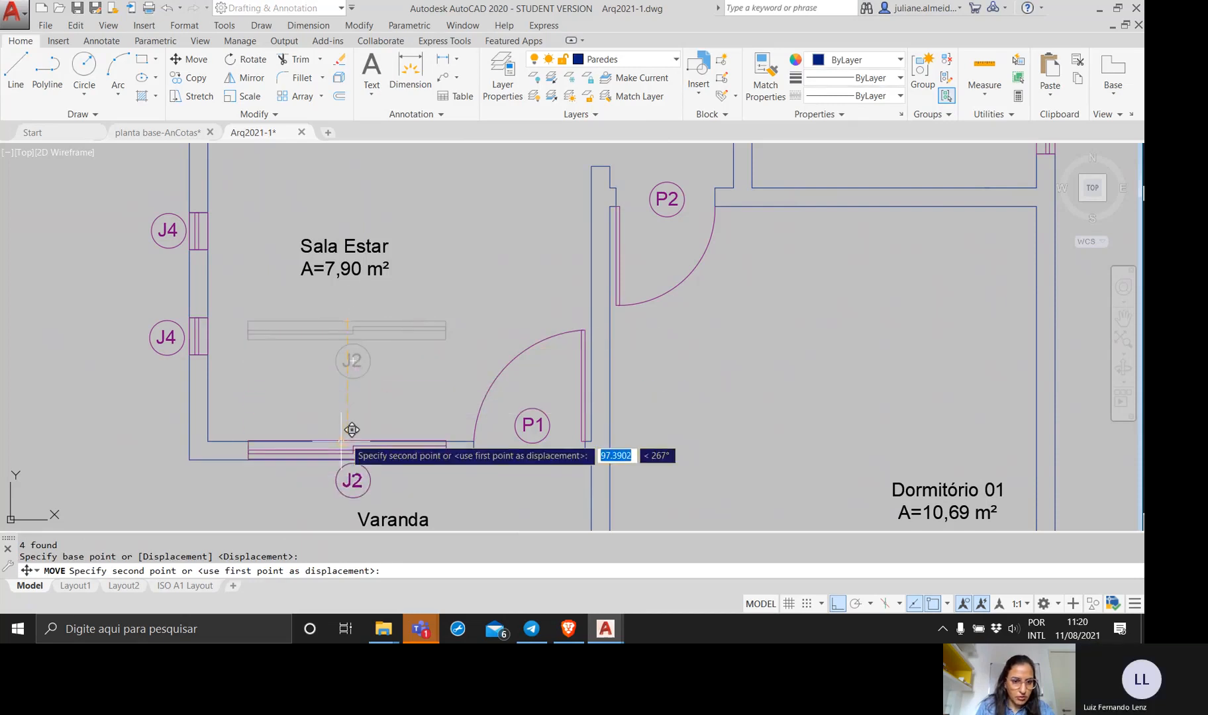
click(342, 442)
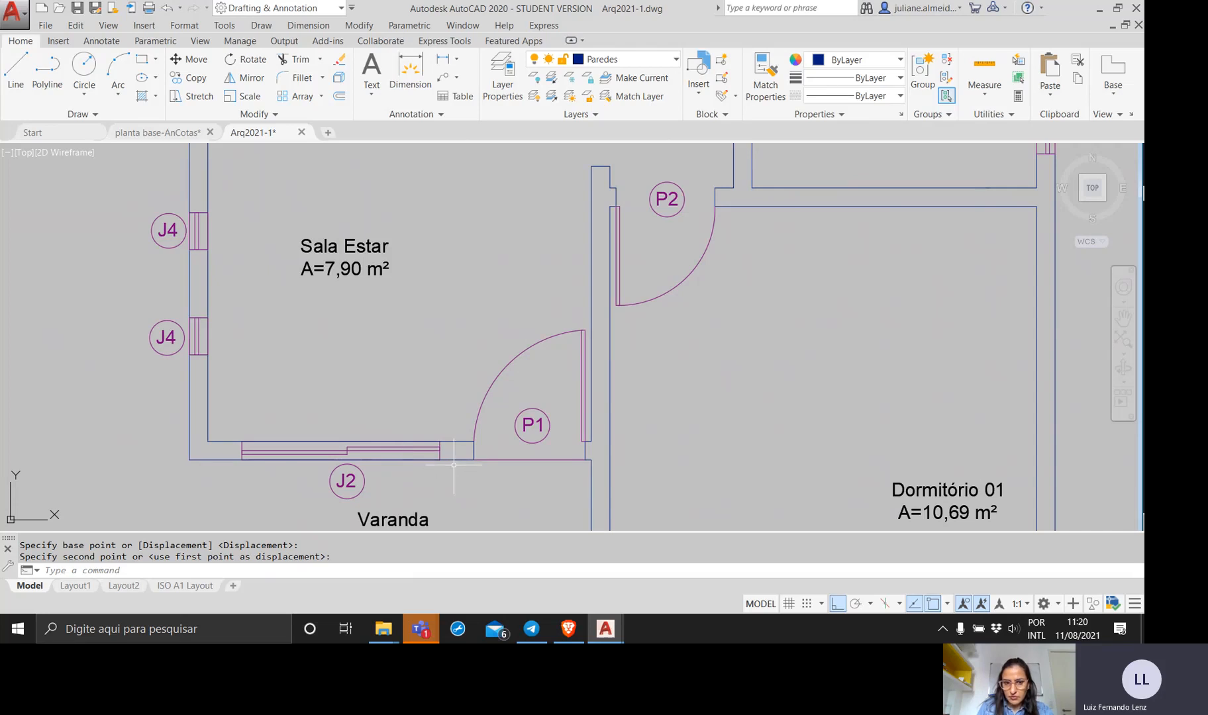
Review window J2's placement in the wall between Sala Estar and Varanda and dismiss the chat notification.
scroll(454, 465, down, 3)
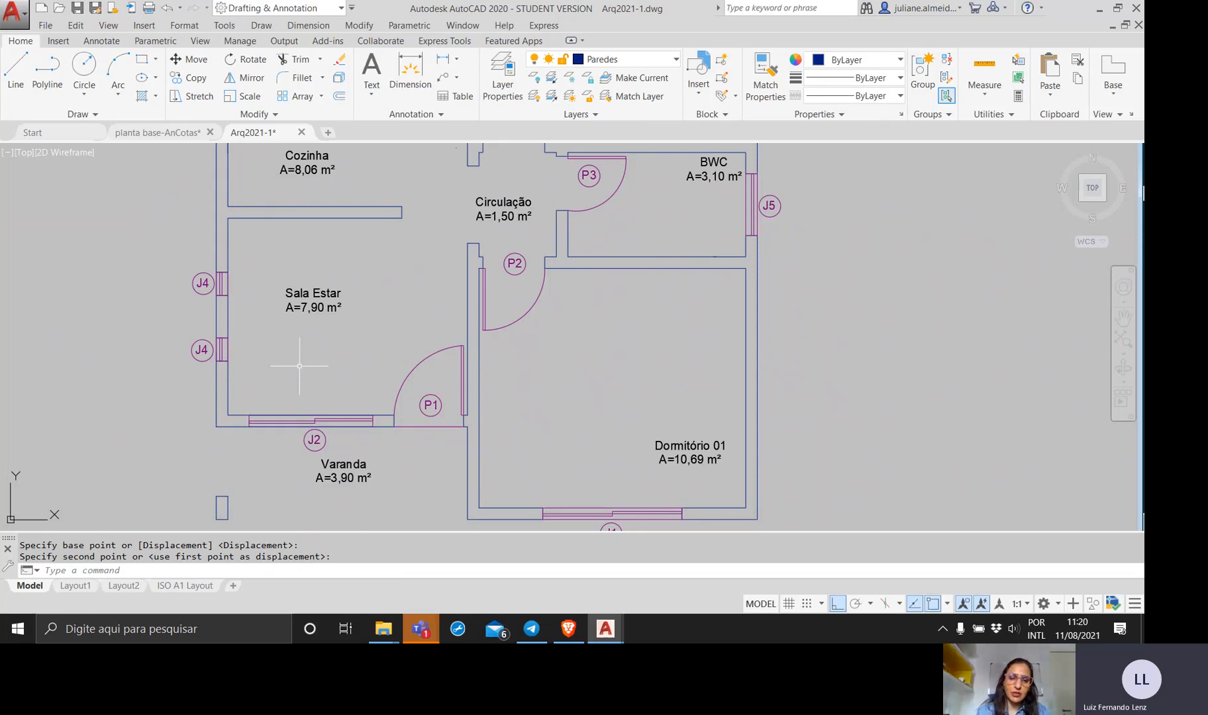
middle_drag(307, 366, 387, 369)
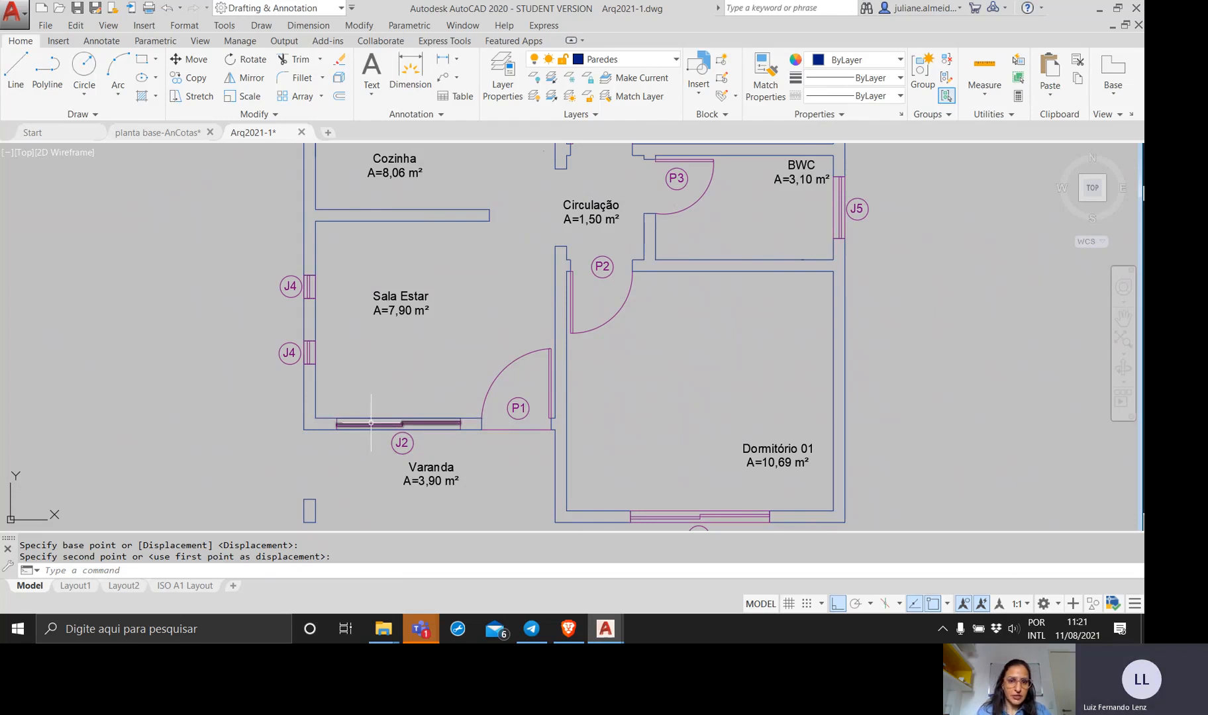
scroll(370, 423, up, 5)
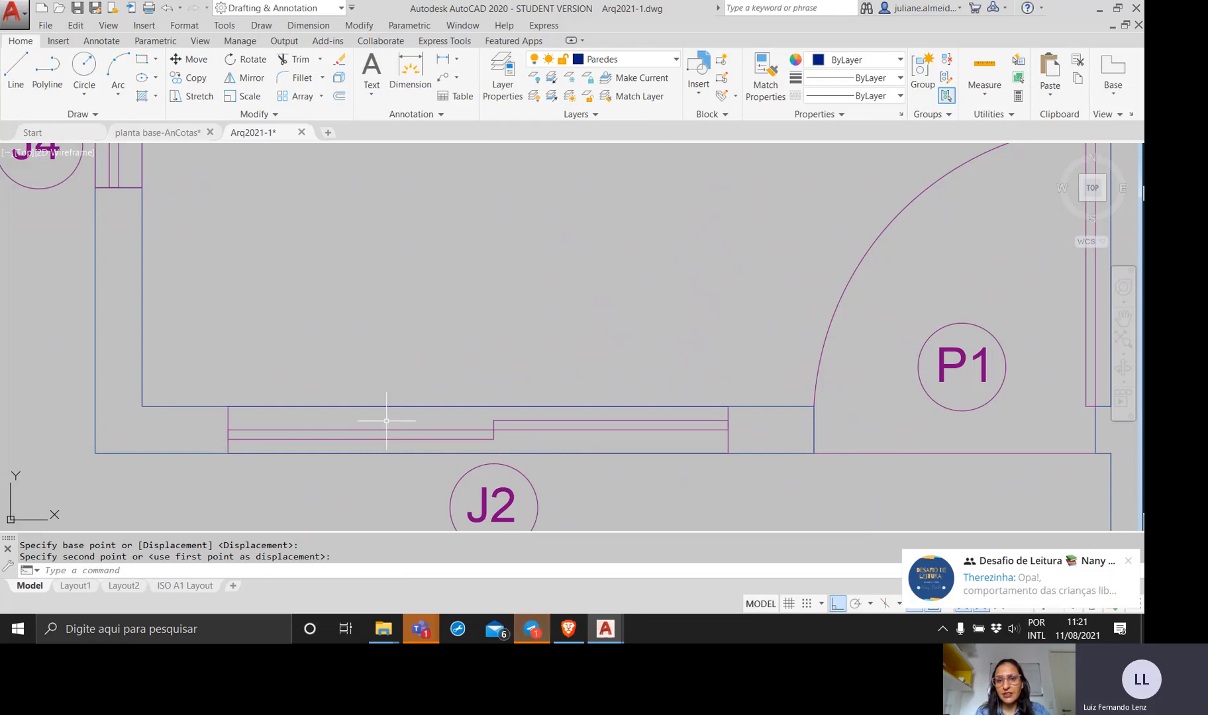
click(1129, 562)
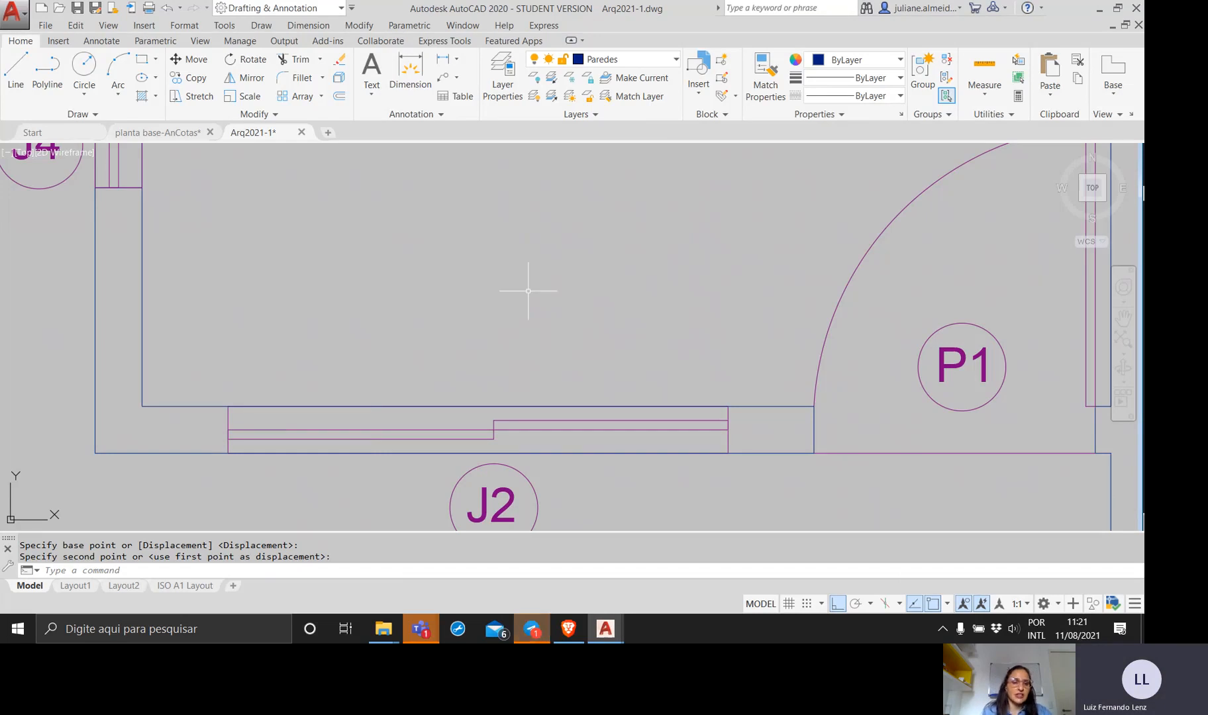
scroll(527, 294, down, 5)
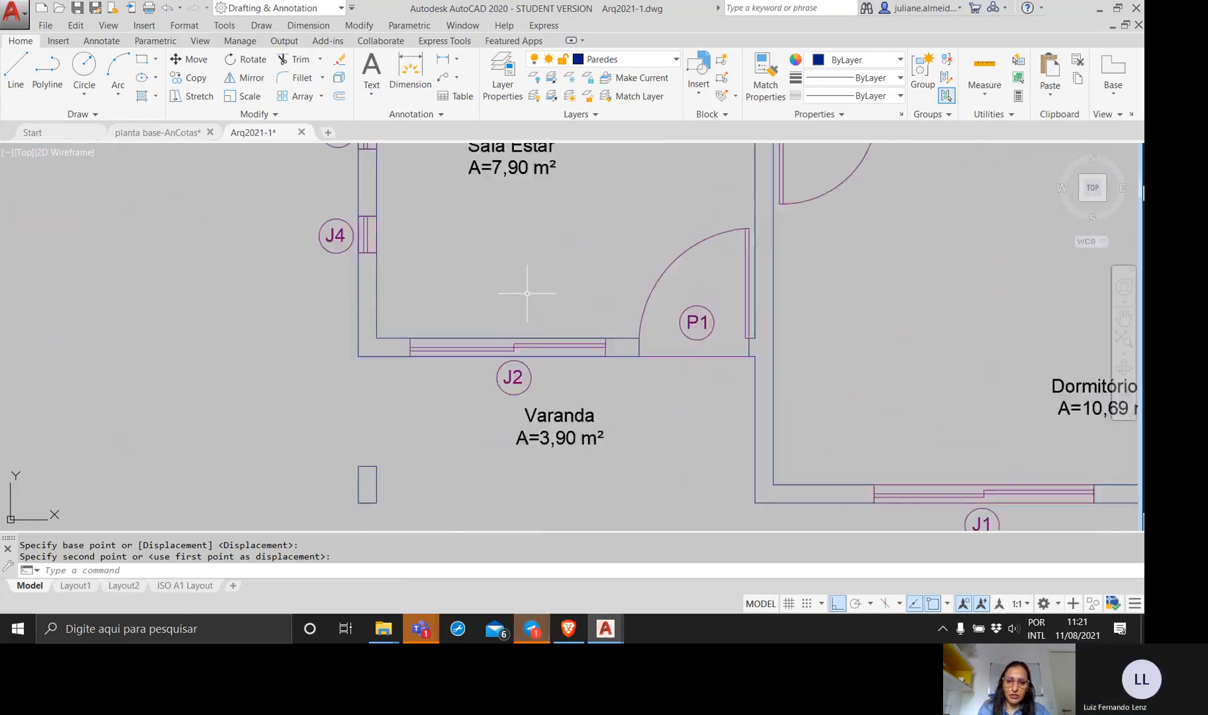
middle_drag(527, 294, 474, 370)
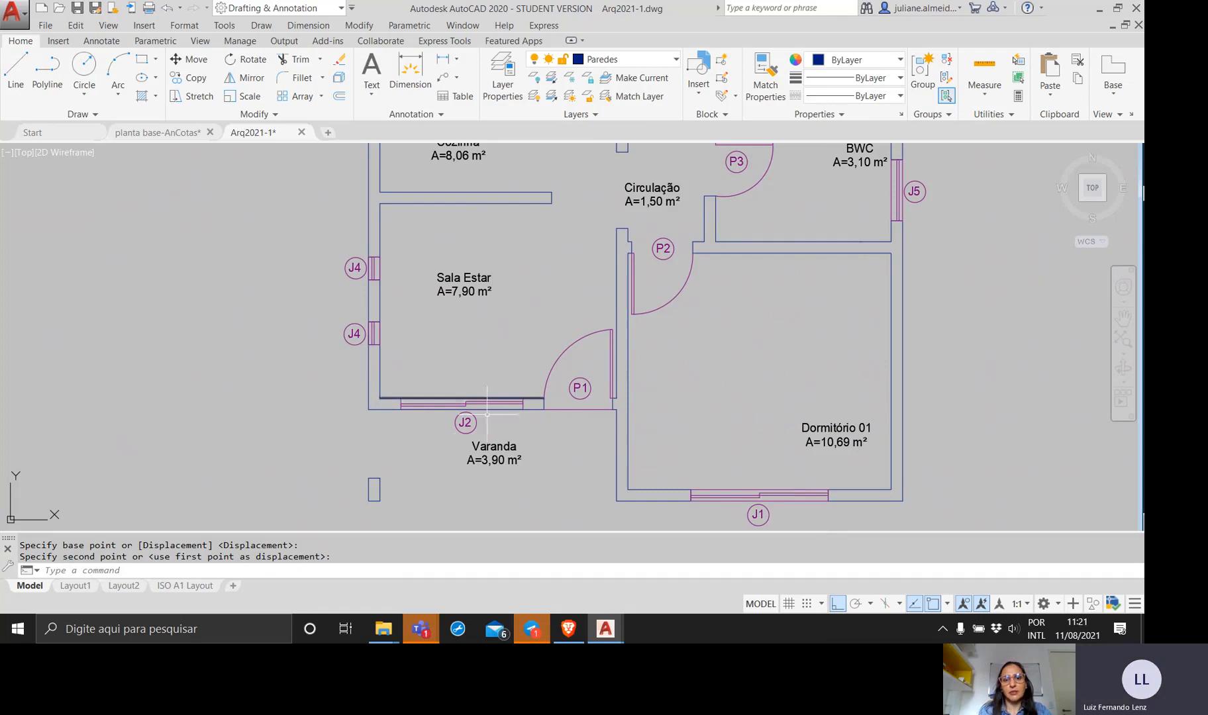
scroll(482, 434, up, 4)
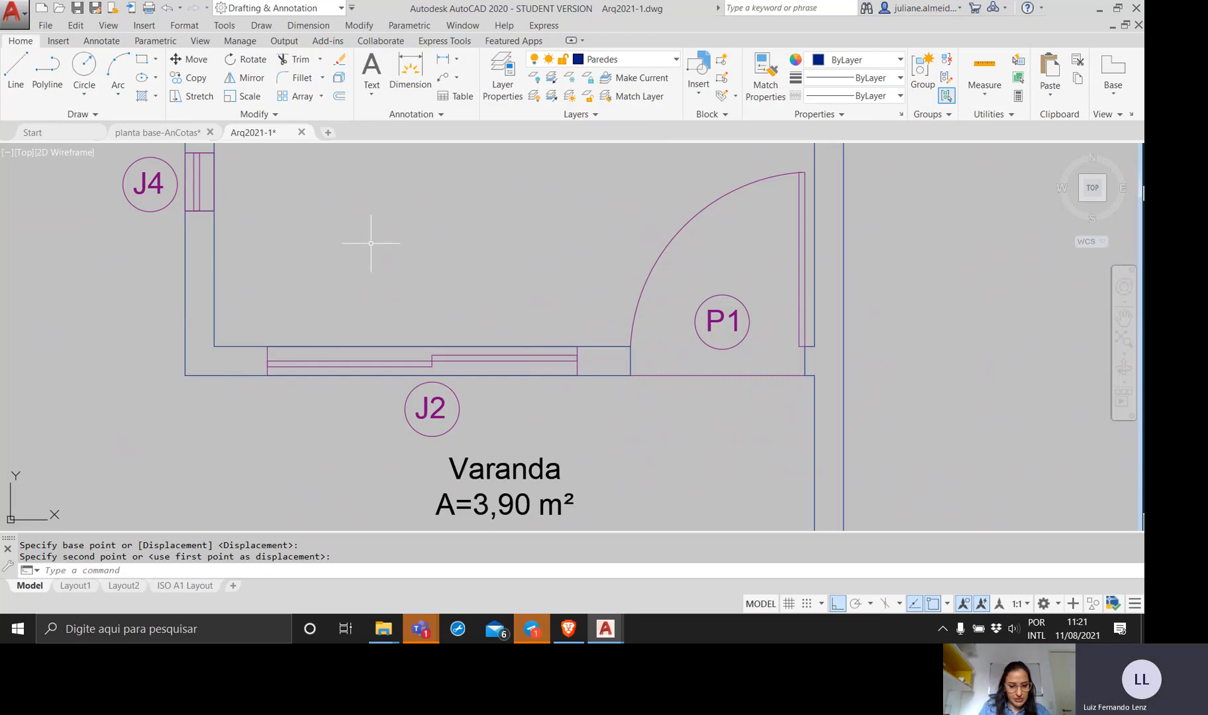
Check the length precision options in the drawing units settings and keep the existing setting.
text(units)
key(Return)
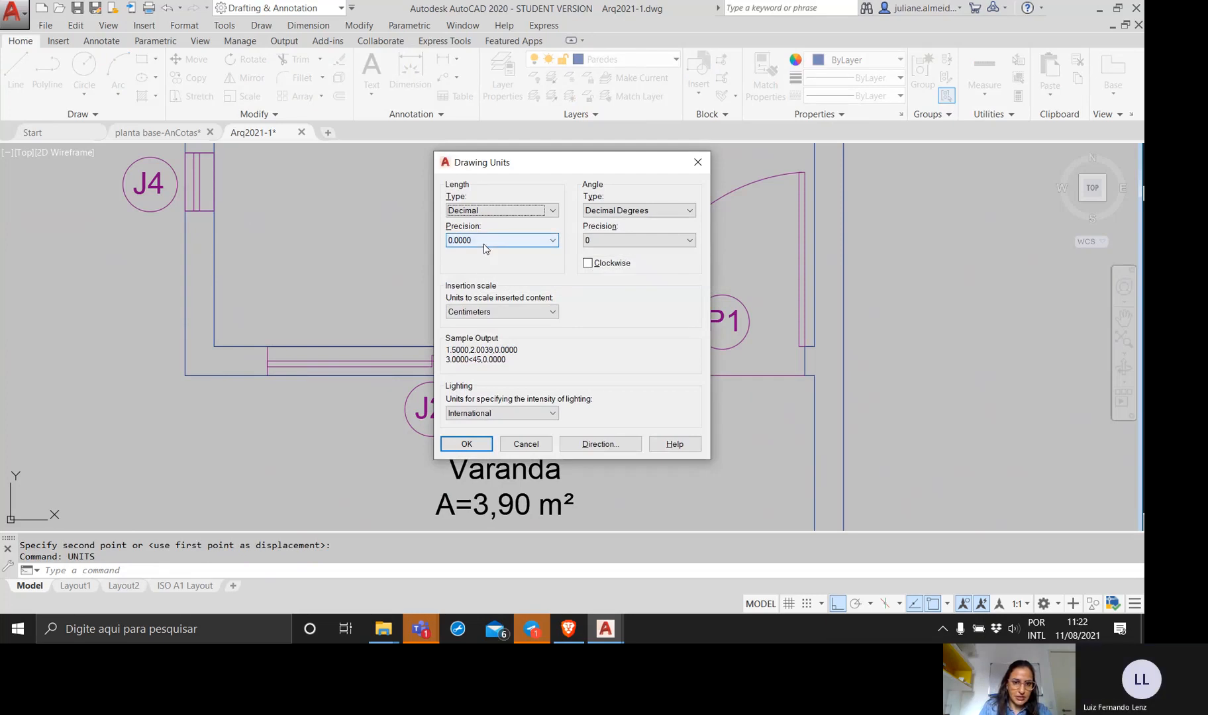
click(480, 241)
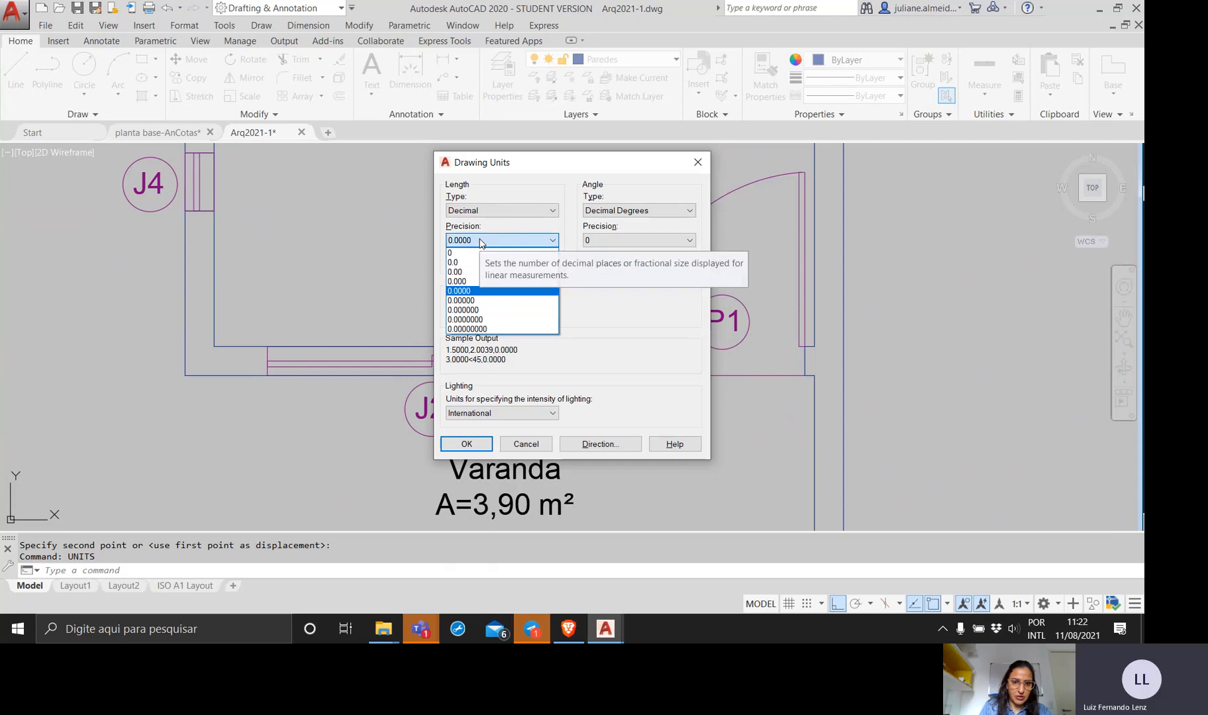
click(481, 241)
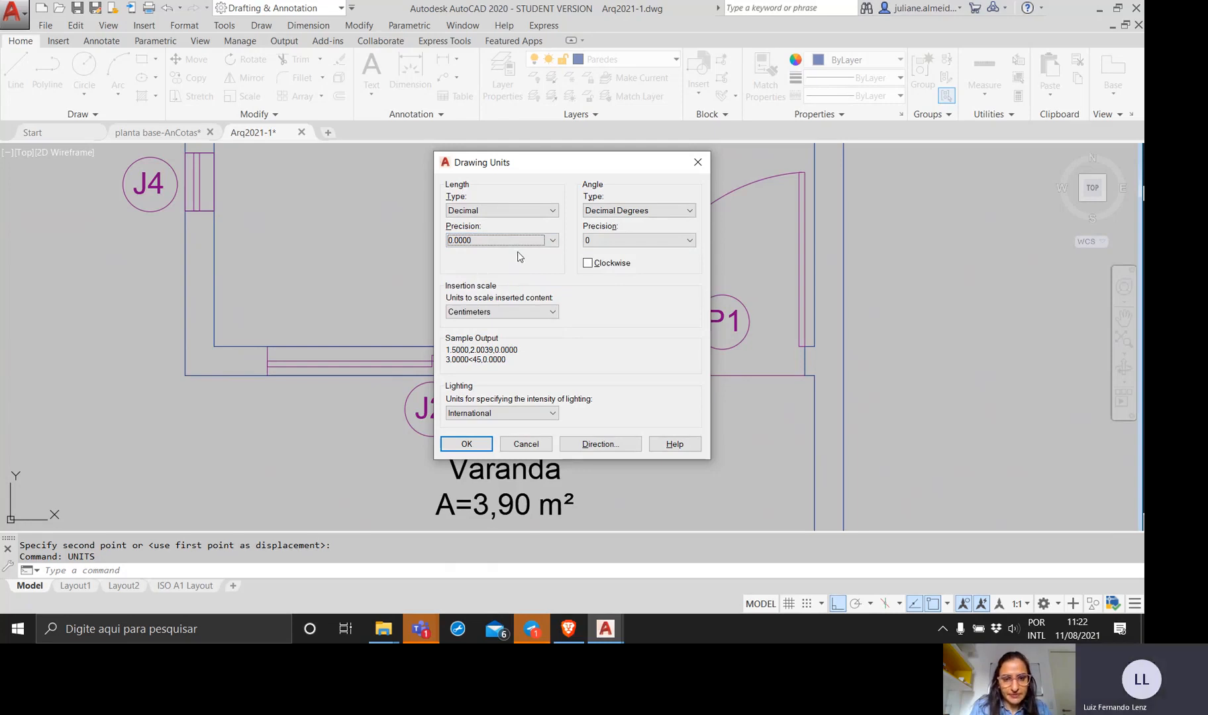
click(464, 444)
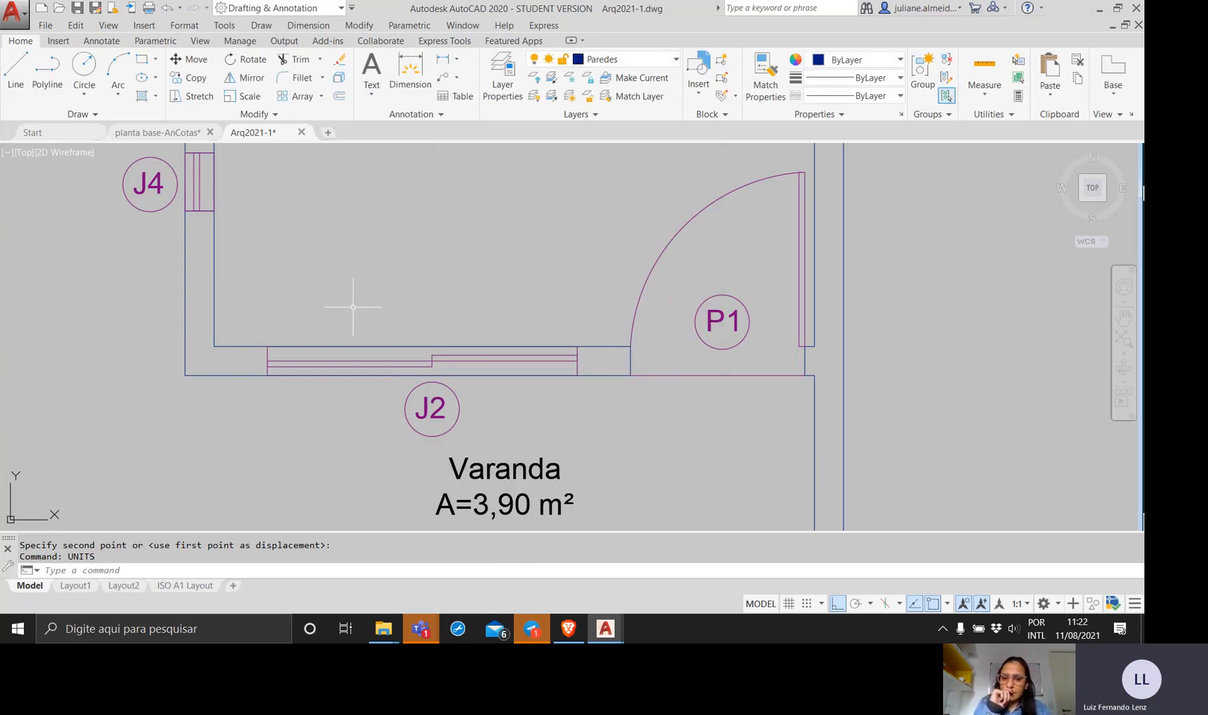
scroll(358, 331, up, 3)
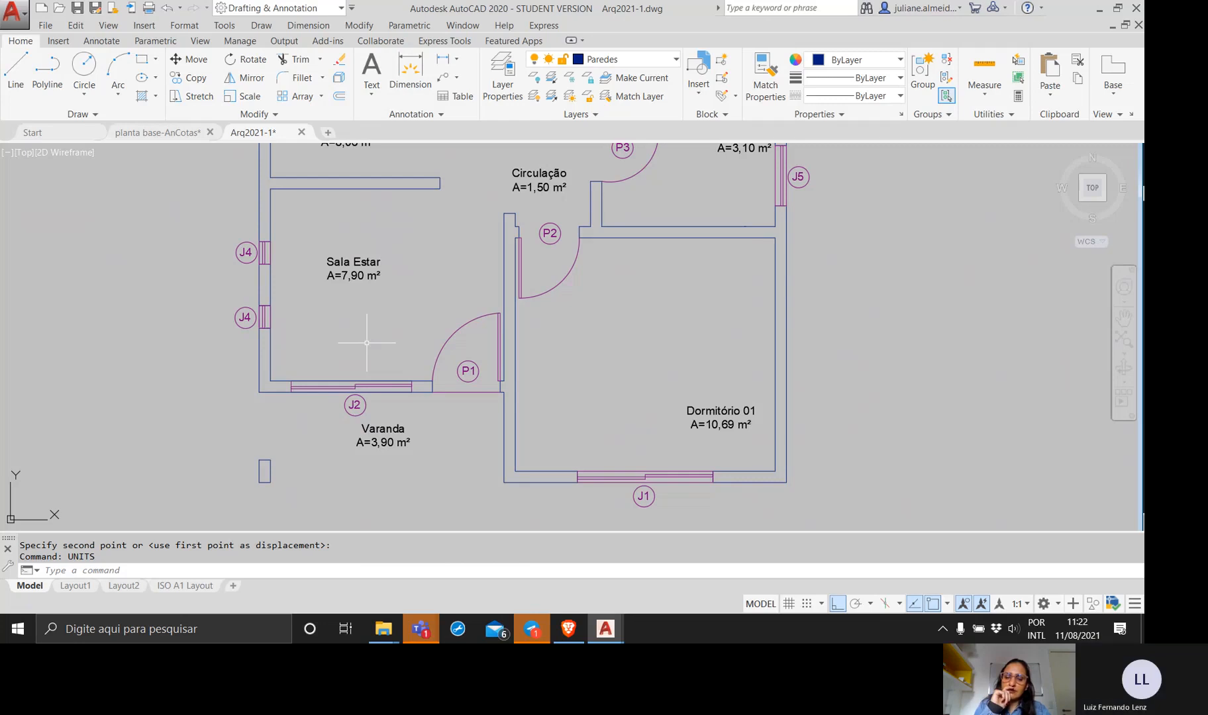
middle_drag(367, 342, 402, 353)
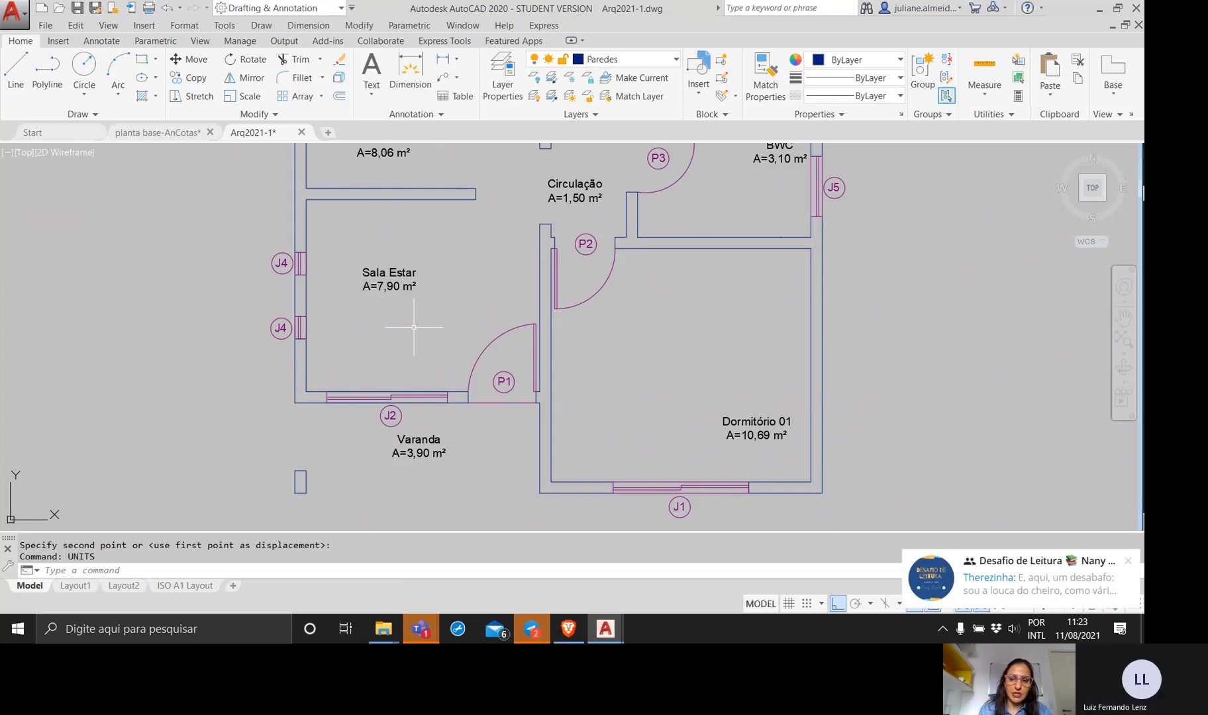
Dismiss the chat notification and open the primary units settings of the Cotas2 dimension style for modification.
click(1128, 561)
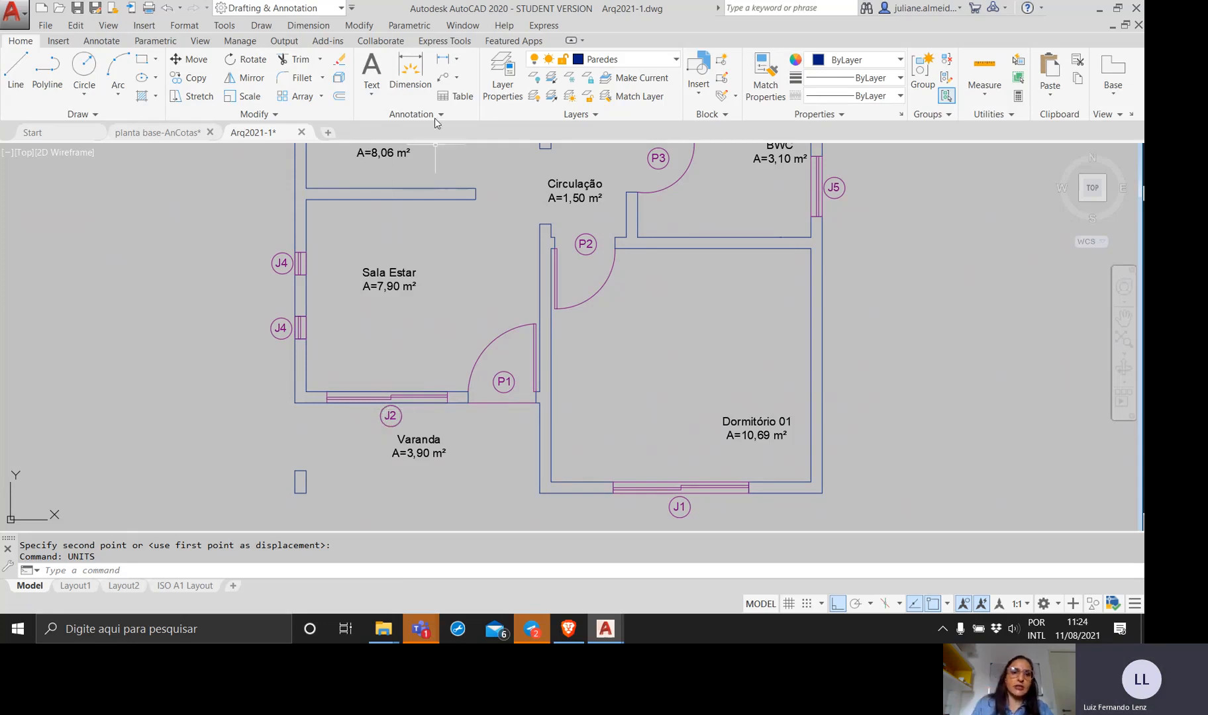
click(114, 42)
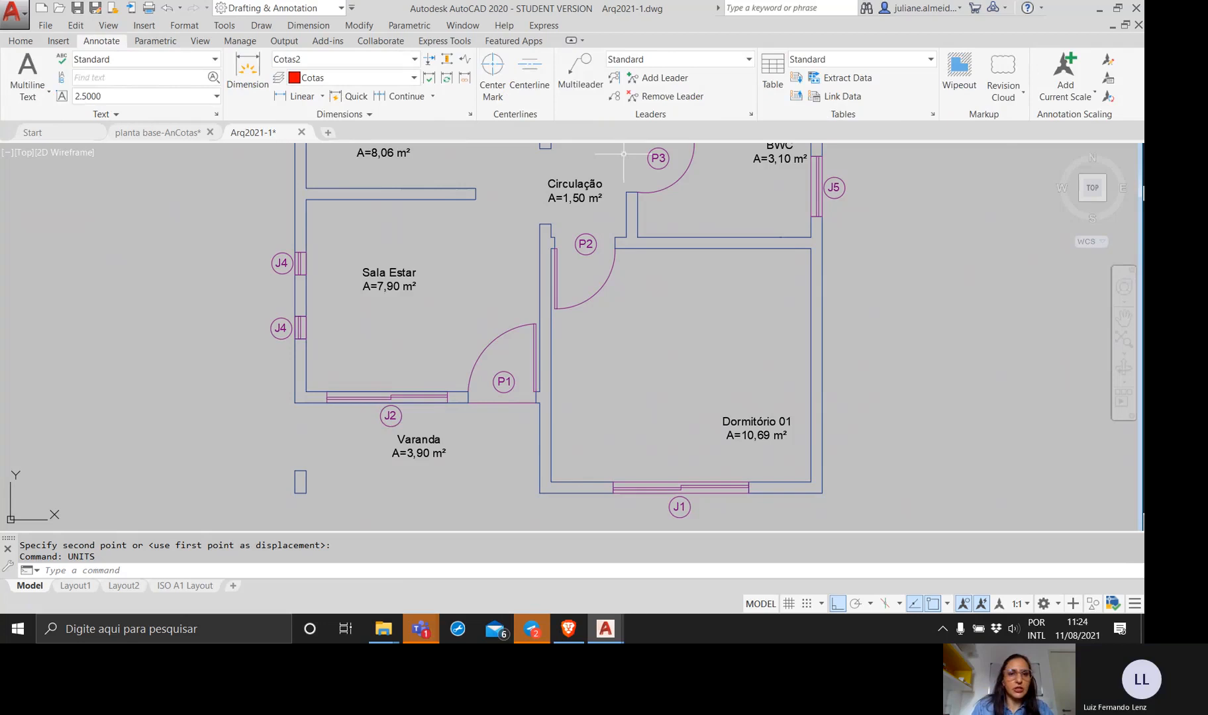
click(471, 115)
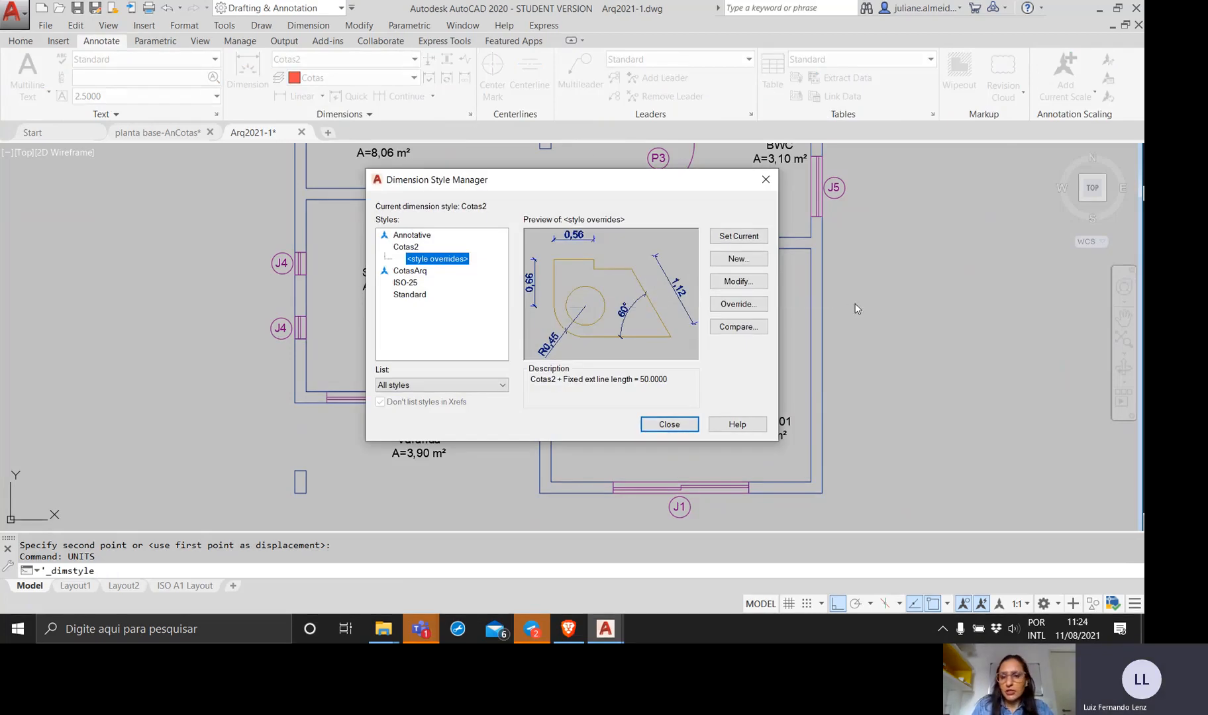
click(406, 248)
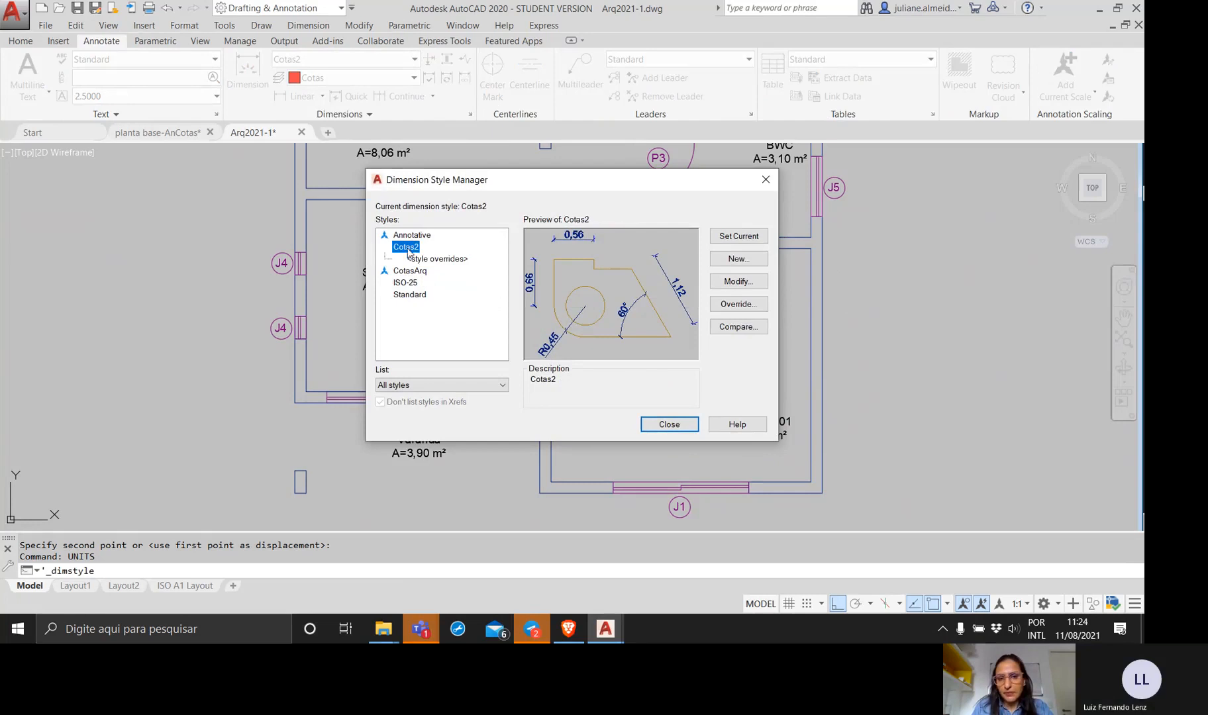
click(722, 289)
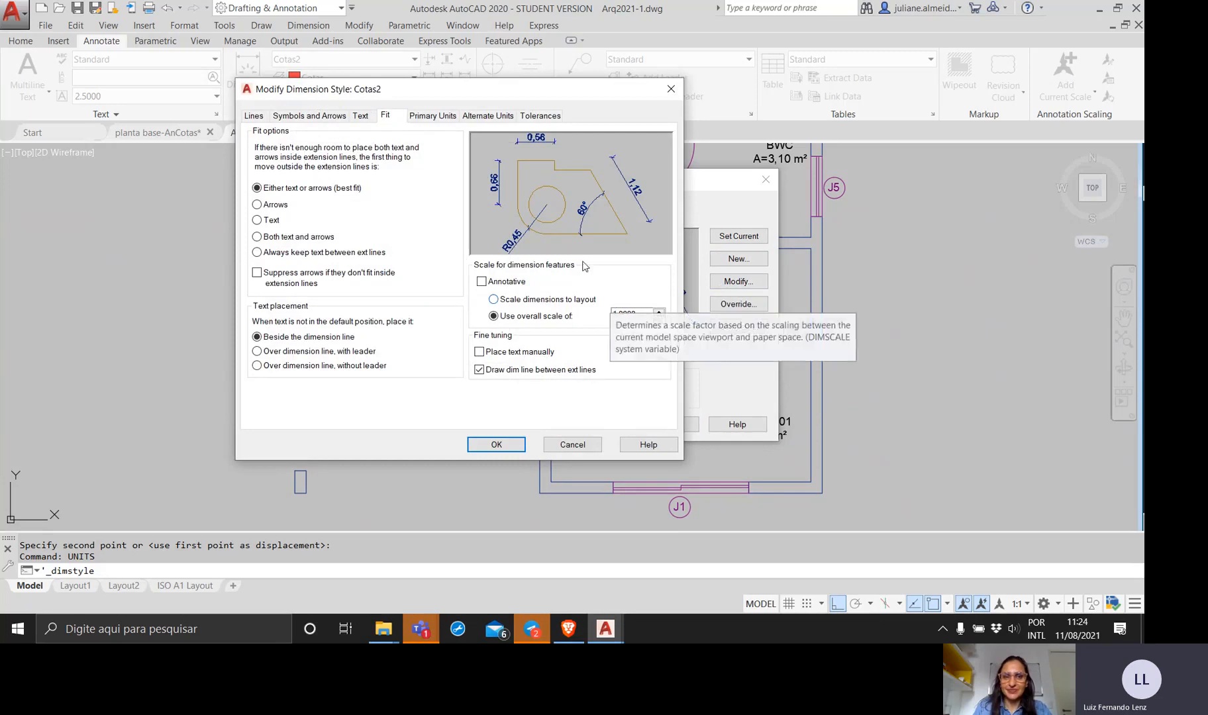
click(431, 118)
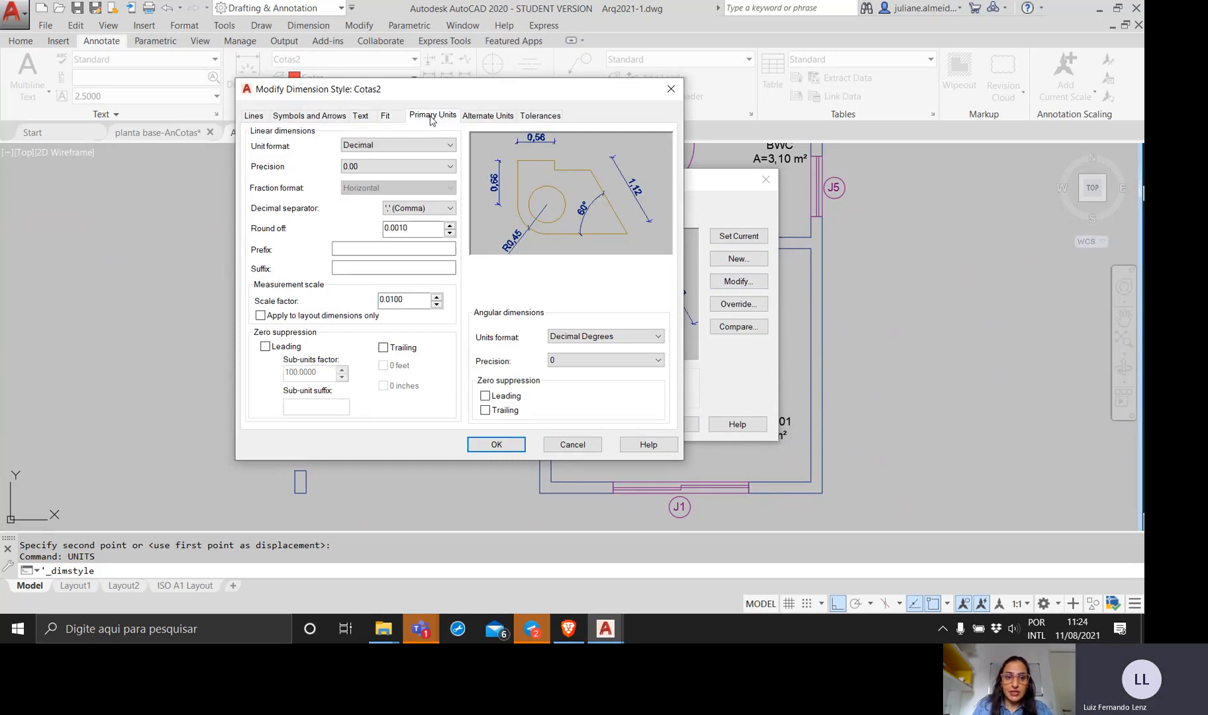
Examine the round-off setting in Cotas2's primary units, then cancel the modification and close the Dimension Style Manager.
click(424, 229)
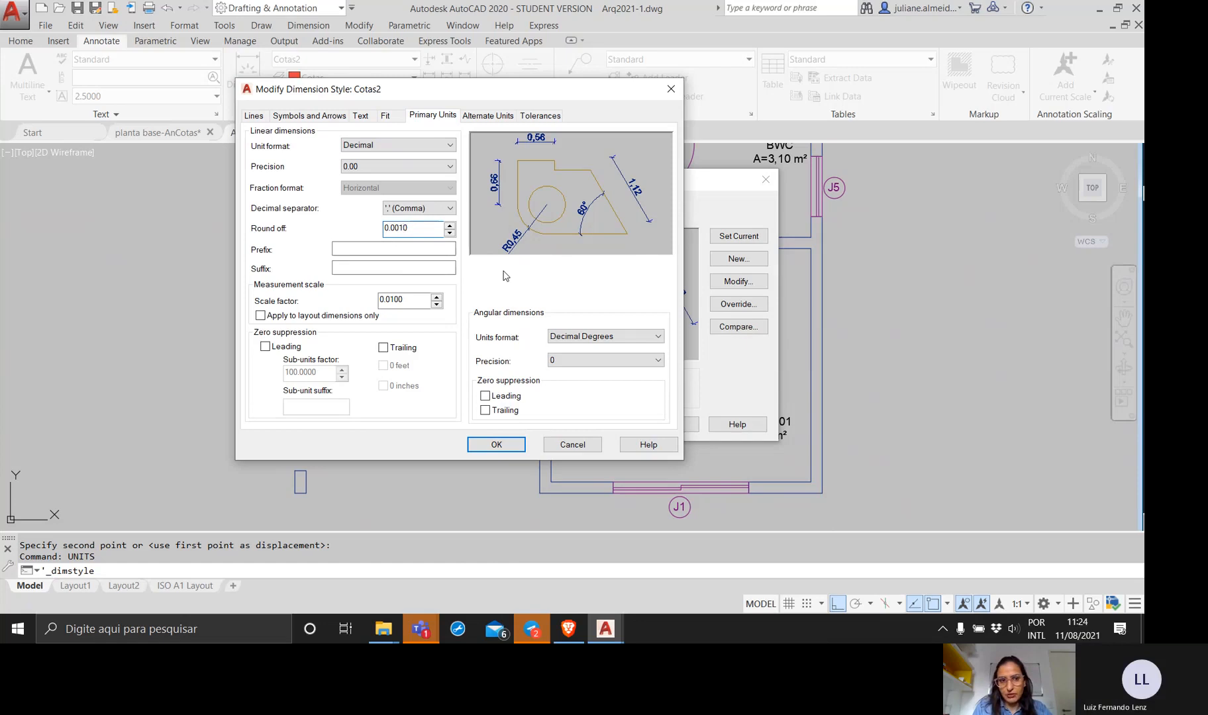
double_click(406, 228)
click(427, 231)
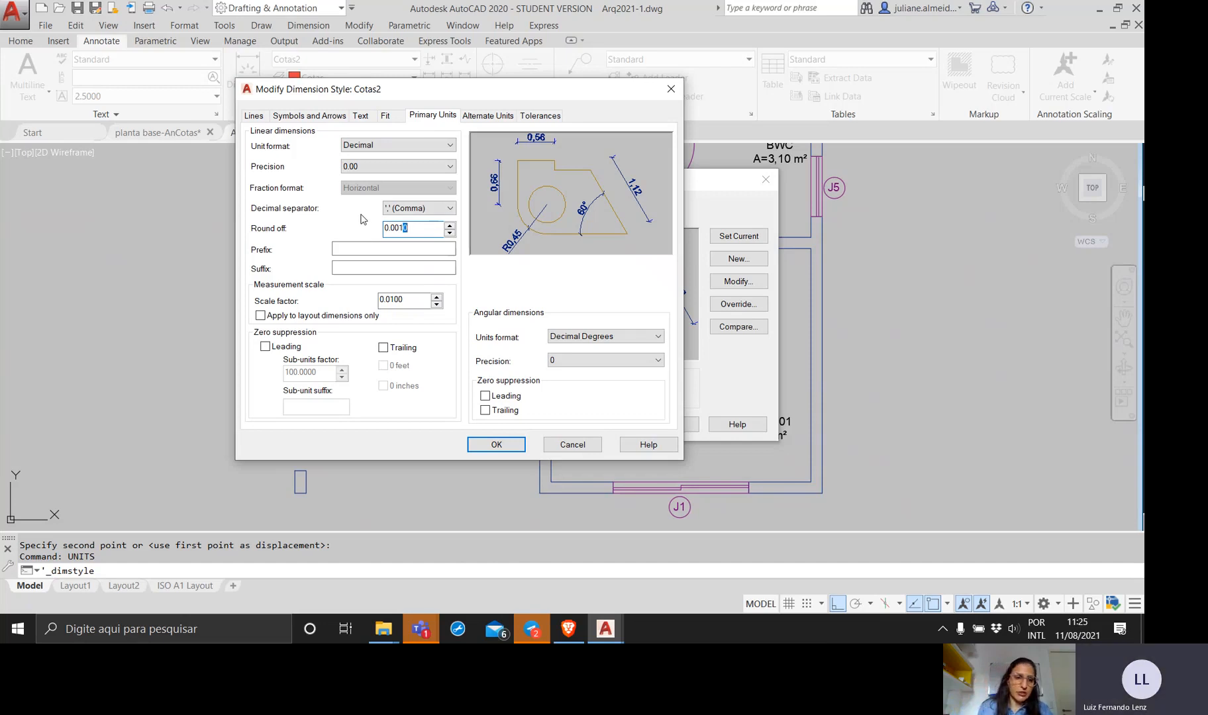
click(421, 234)
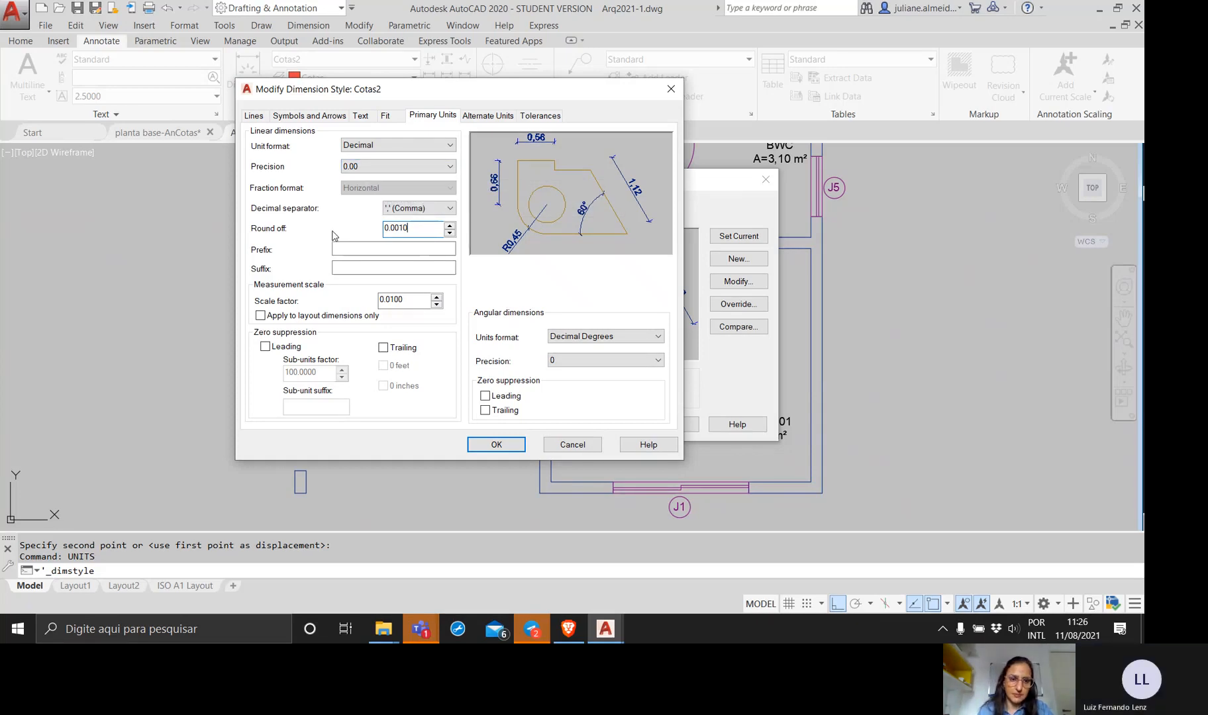
click(585, 448)
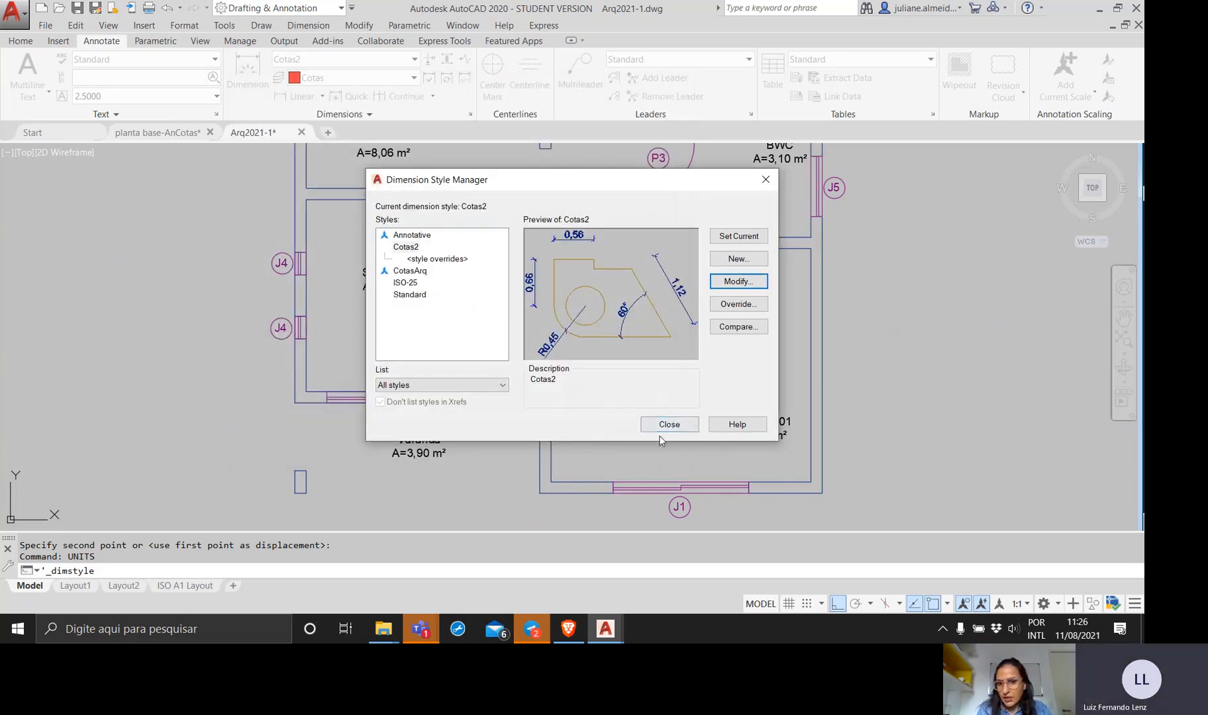
click(685, 426)
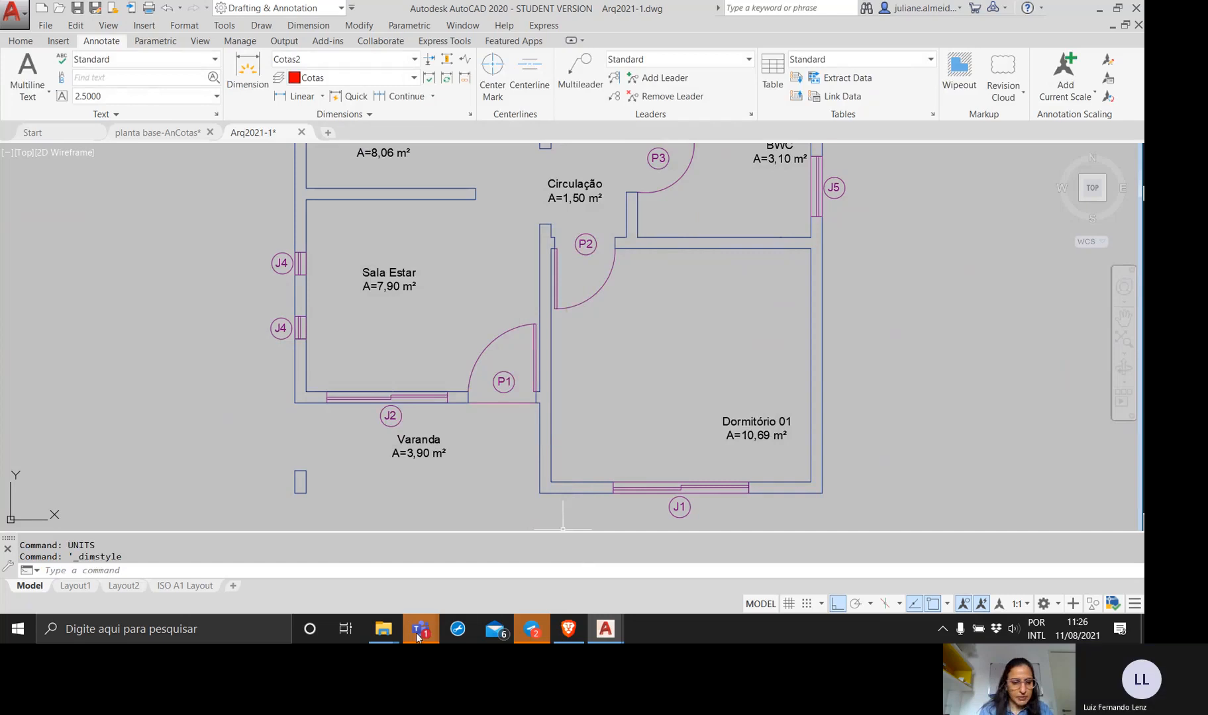
Switch to the Microsoft Teams meeting window and stop sharing the screen.
mouse_move(418, 635)
click(494, 526)
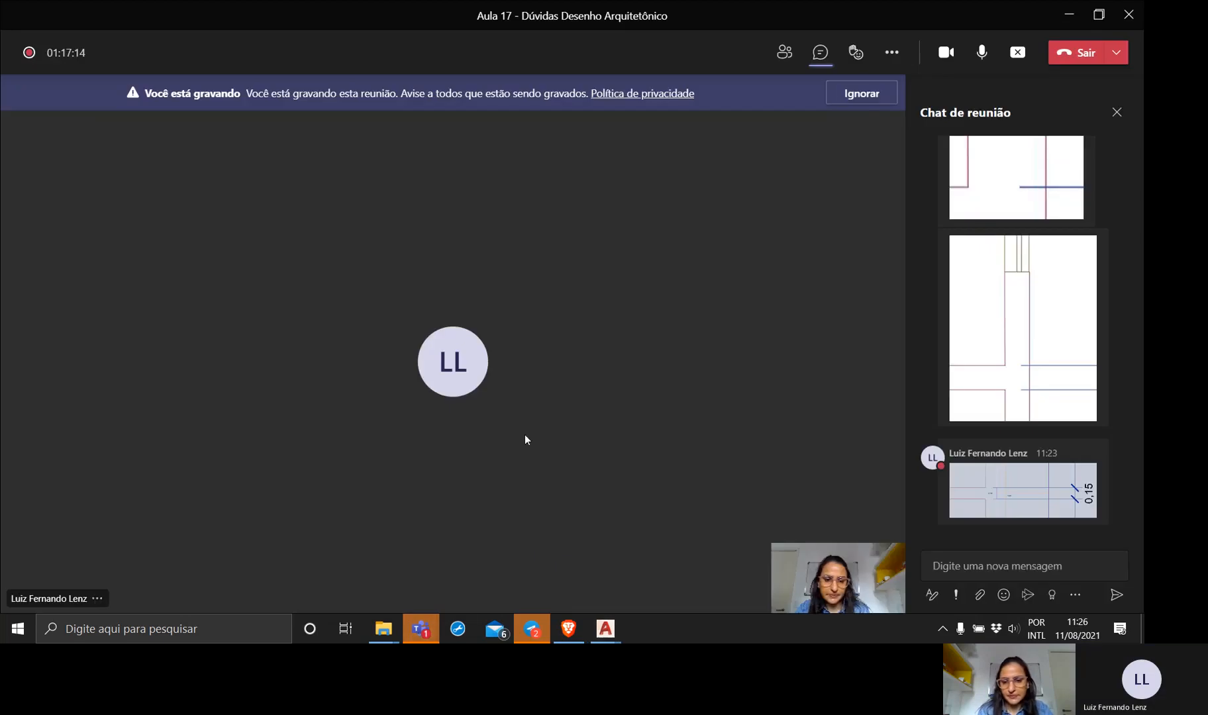
click(1018, 52)
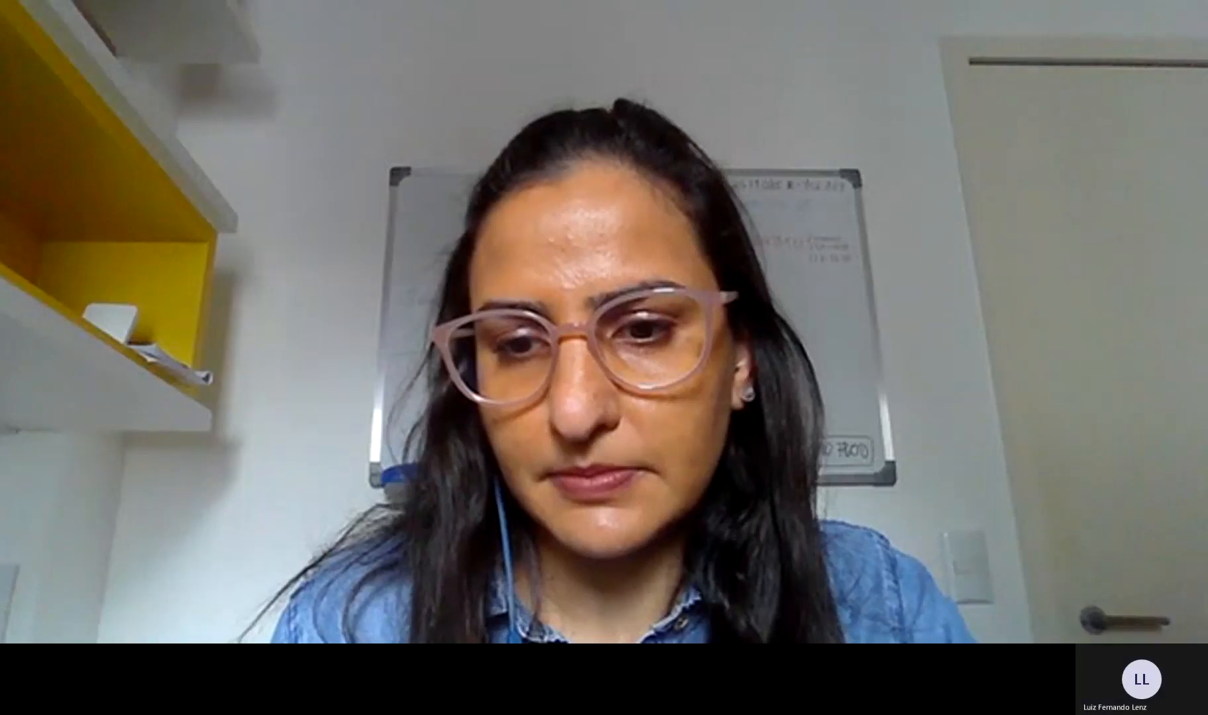
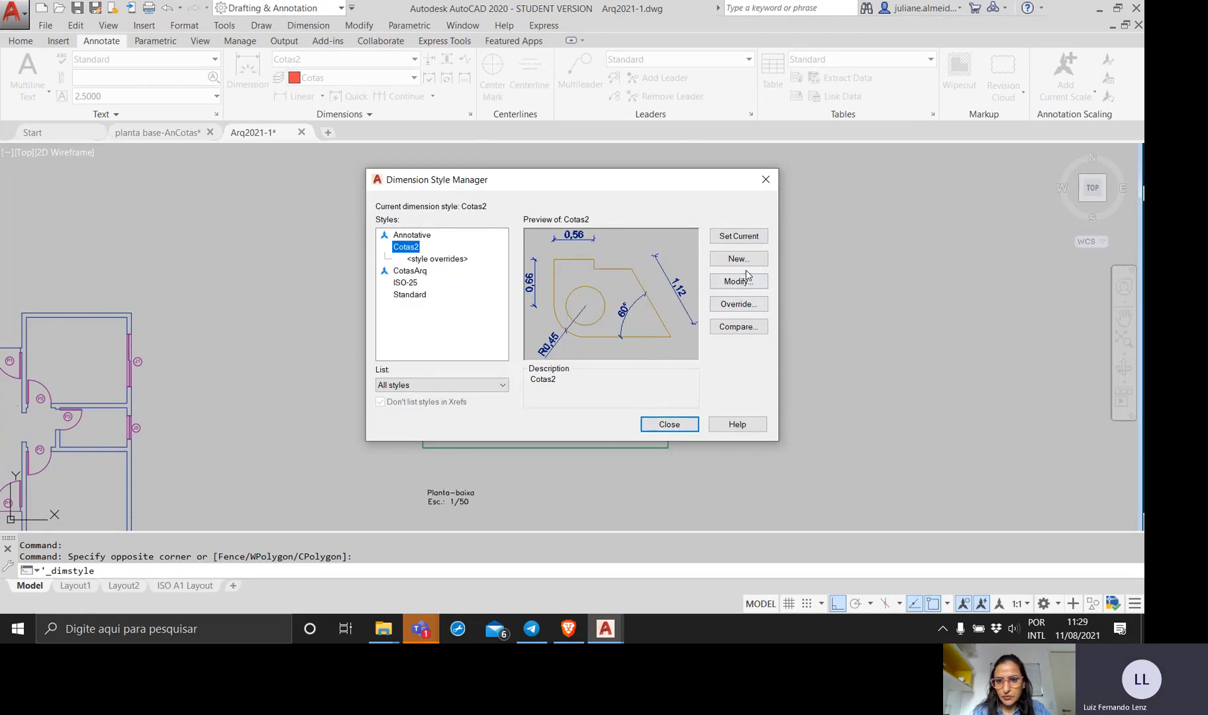
Set the extension line colour of the Cotas2 dimension style to ByLayer, after trying Magenta.
click(739, 282)
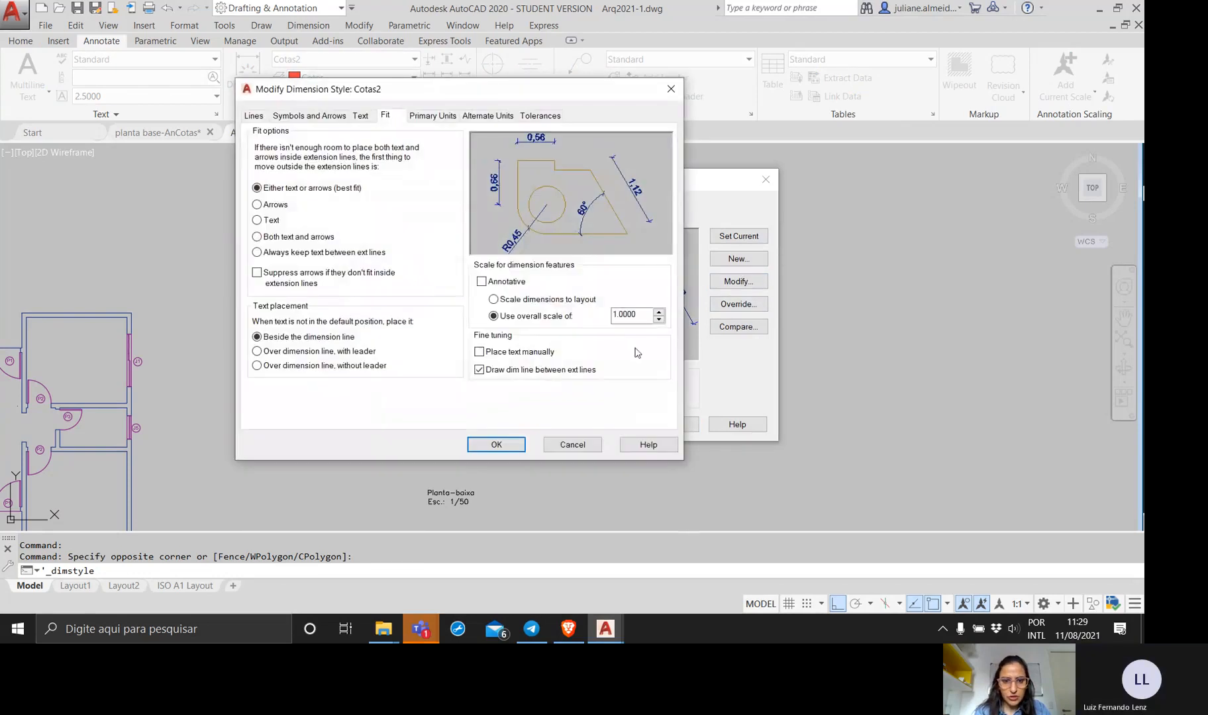
click(253, 116)
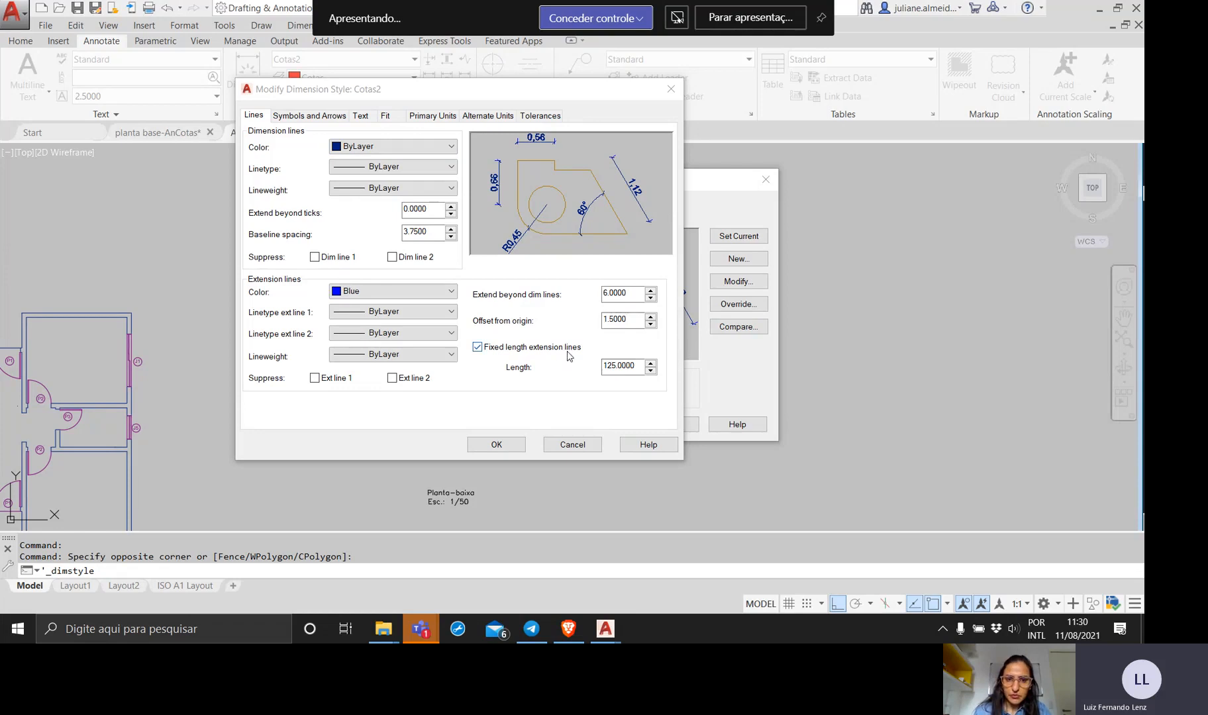
click(388, 293)
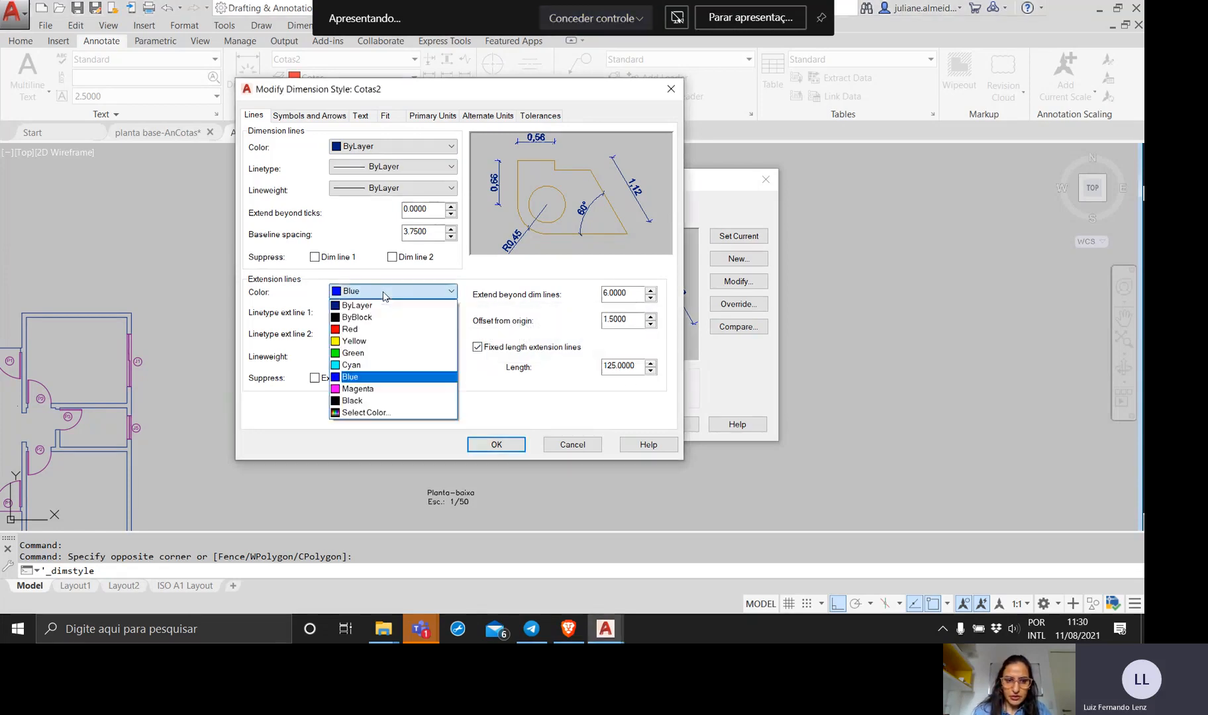
click(369, 391)
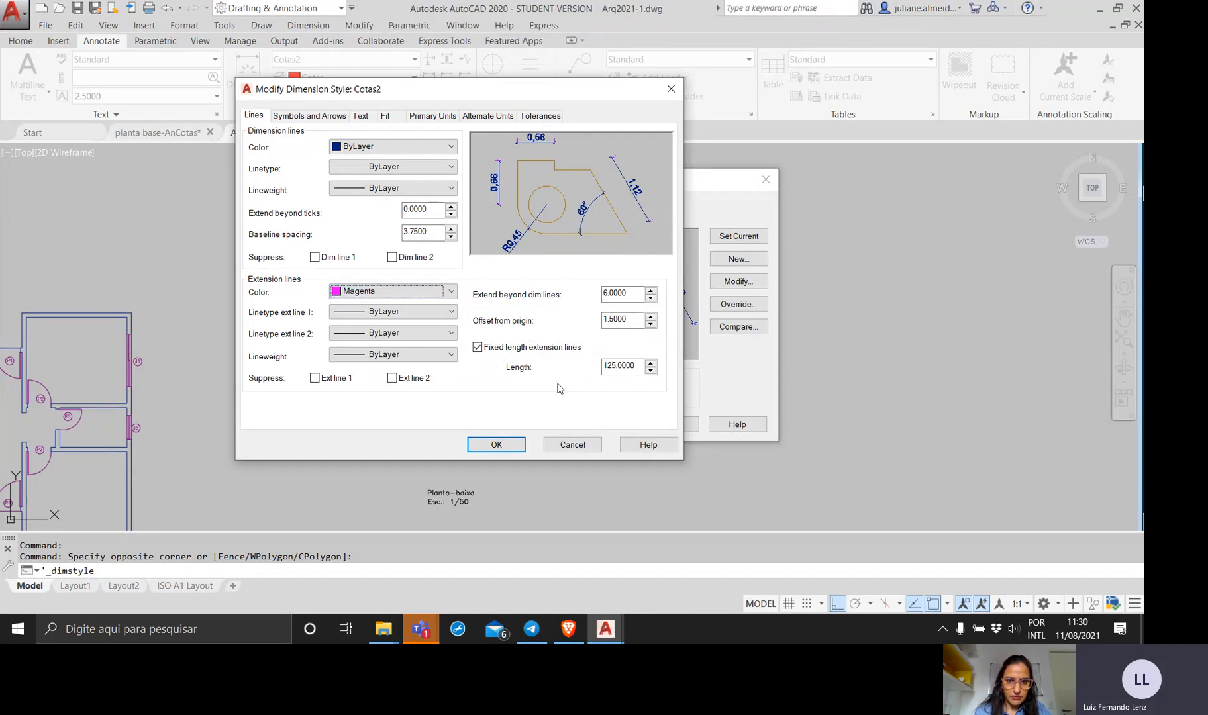
click(358, 292)
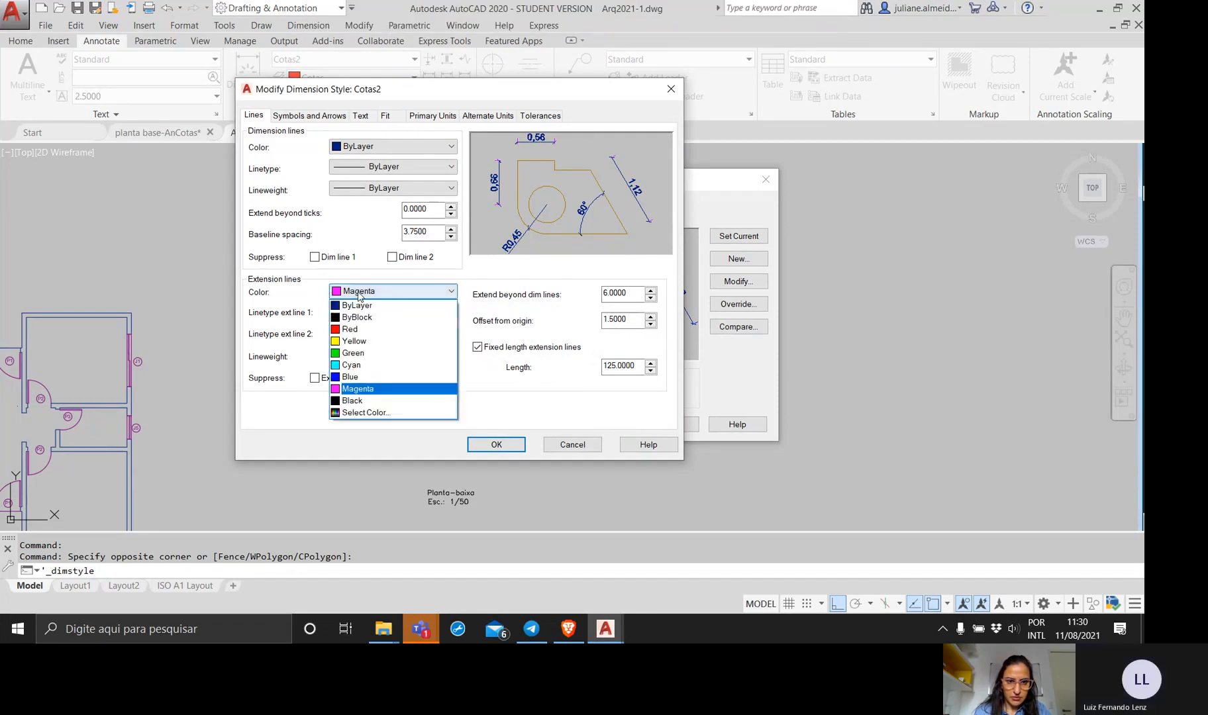
click(356, 305)
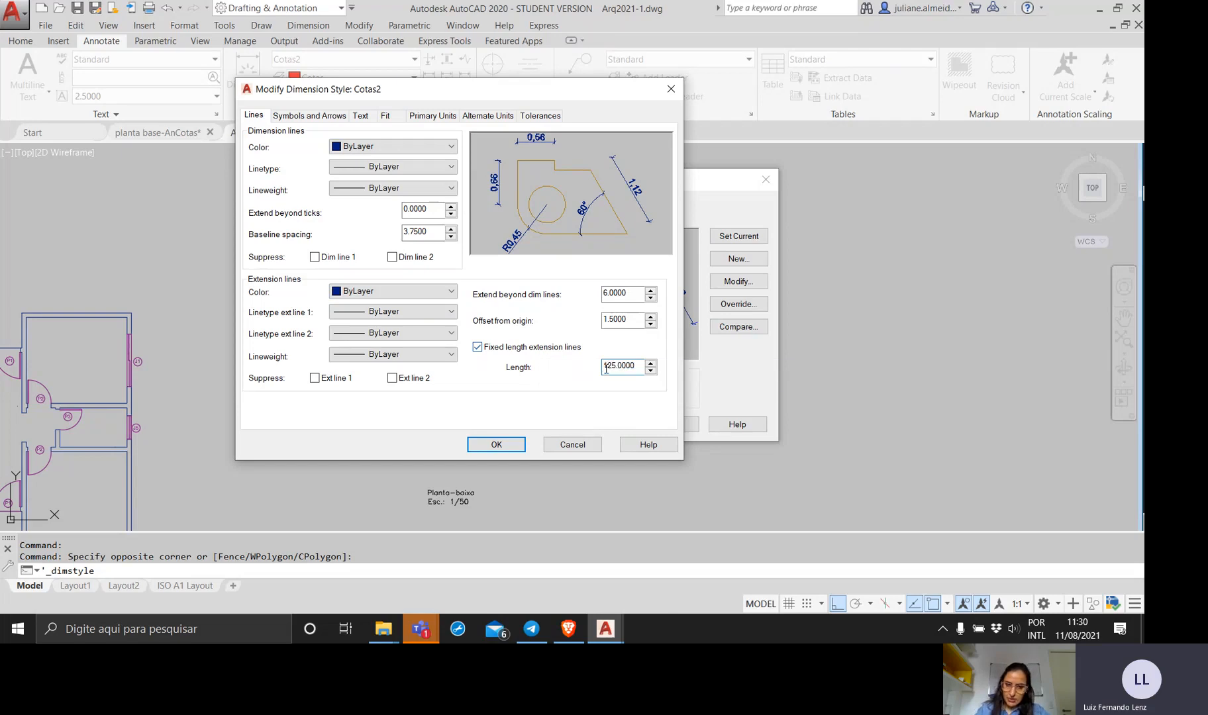
Turn off fixed length extension lines in Cotas2, apply the style changes and close the Dimension Style Manager.
click(573, 352)
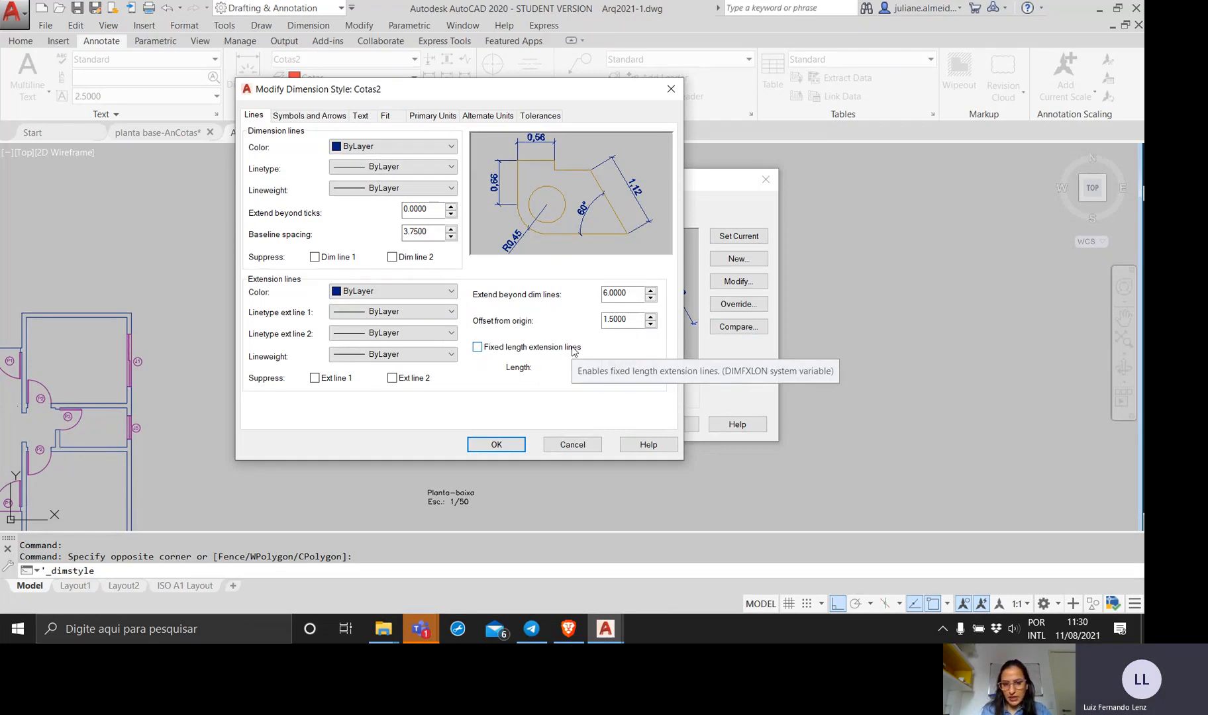
click(509, 450)
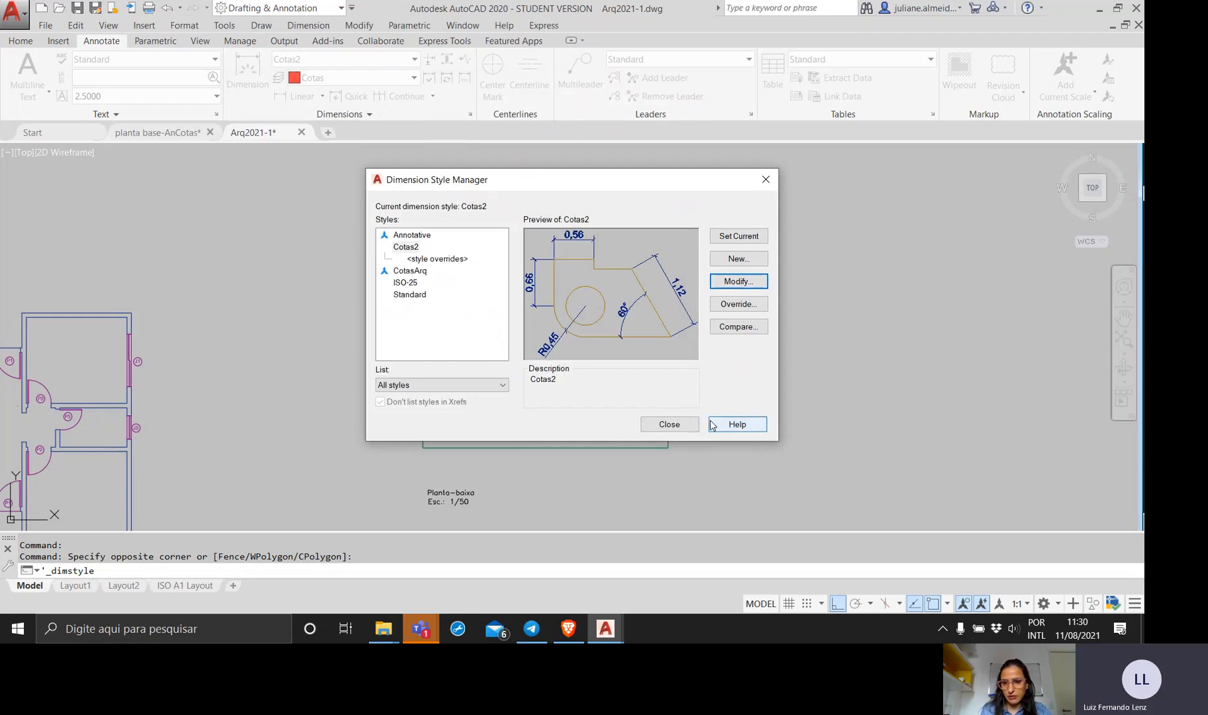
click(675, 425)
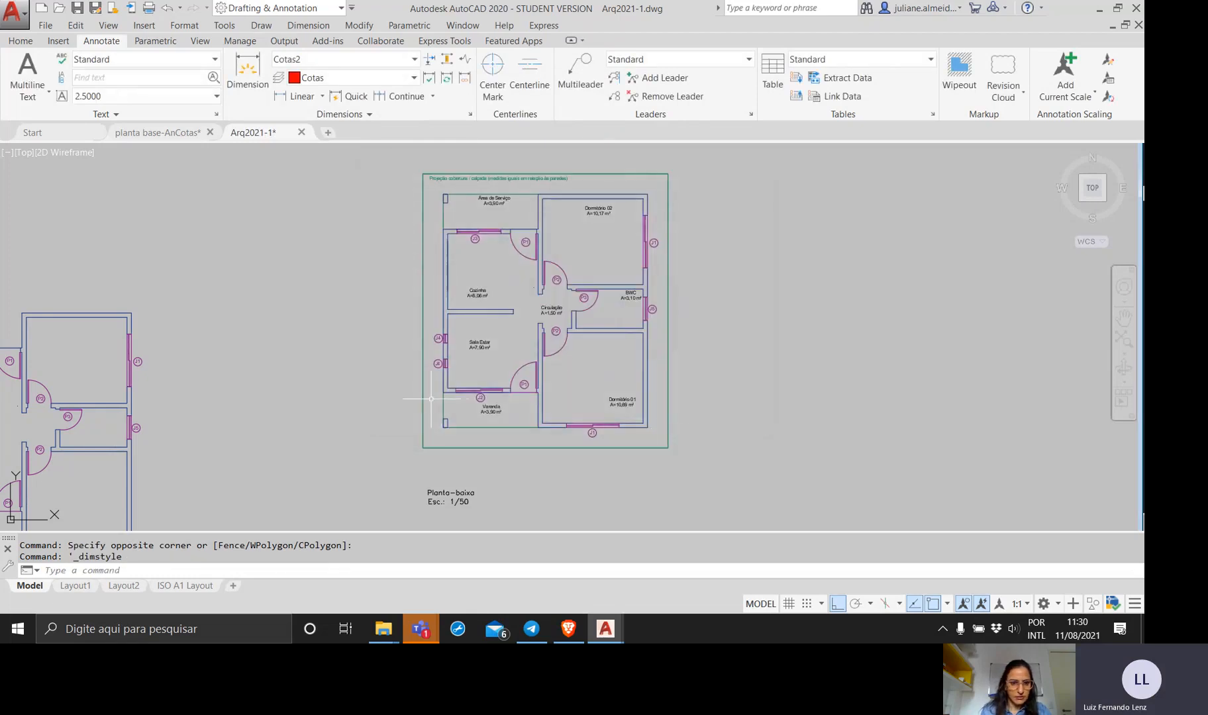
Make Cotas the current layer for dimensioning the Sala Estar.
middle_drag(432, 399, 309, 367)
scroll(442, 351, up, 4)
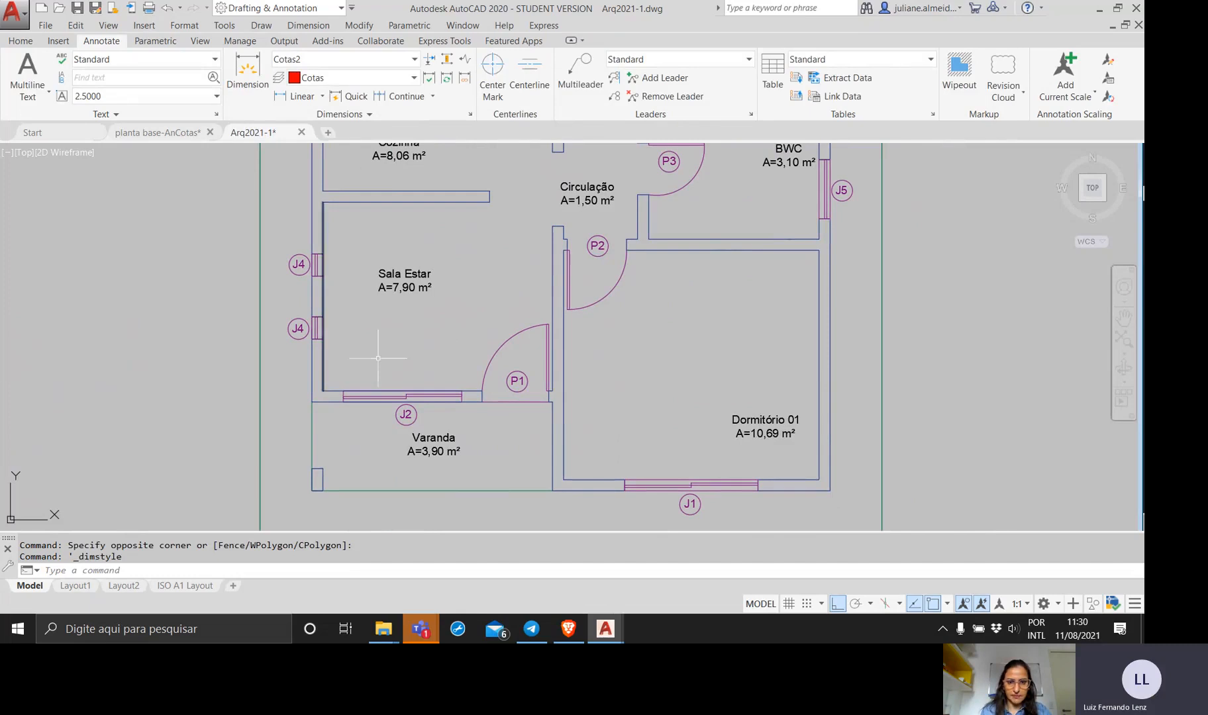
click(20, 40)
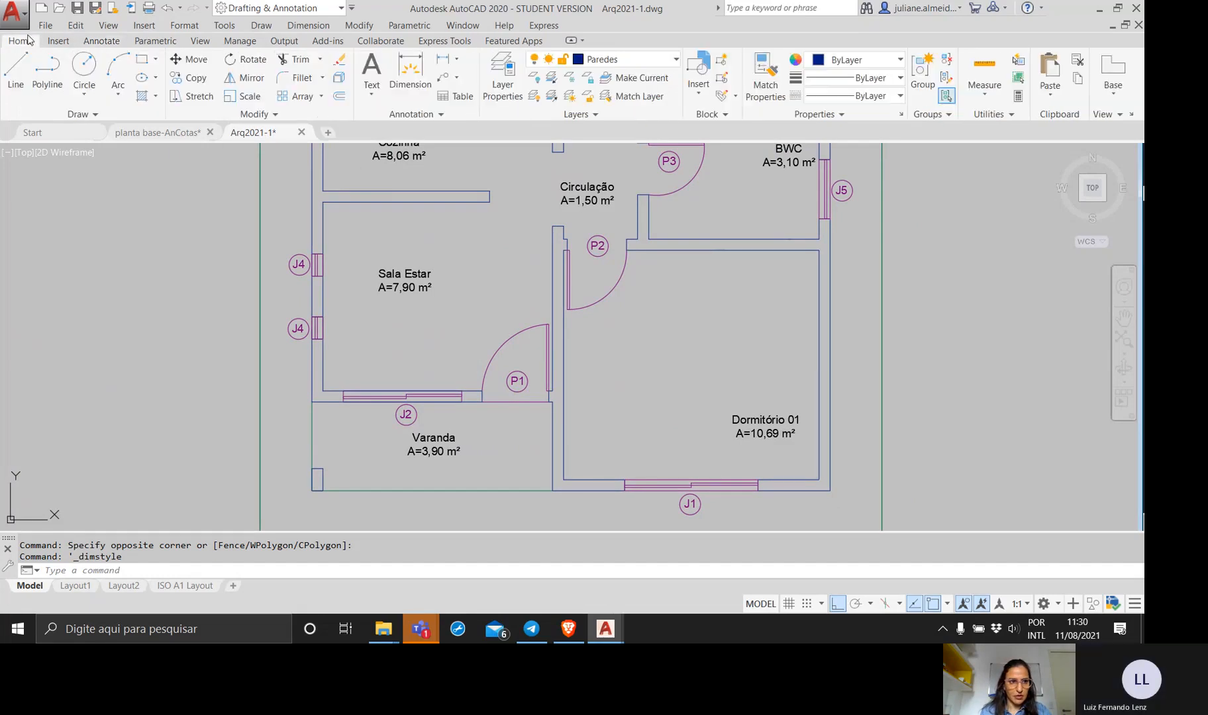
click(649, 60)
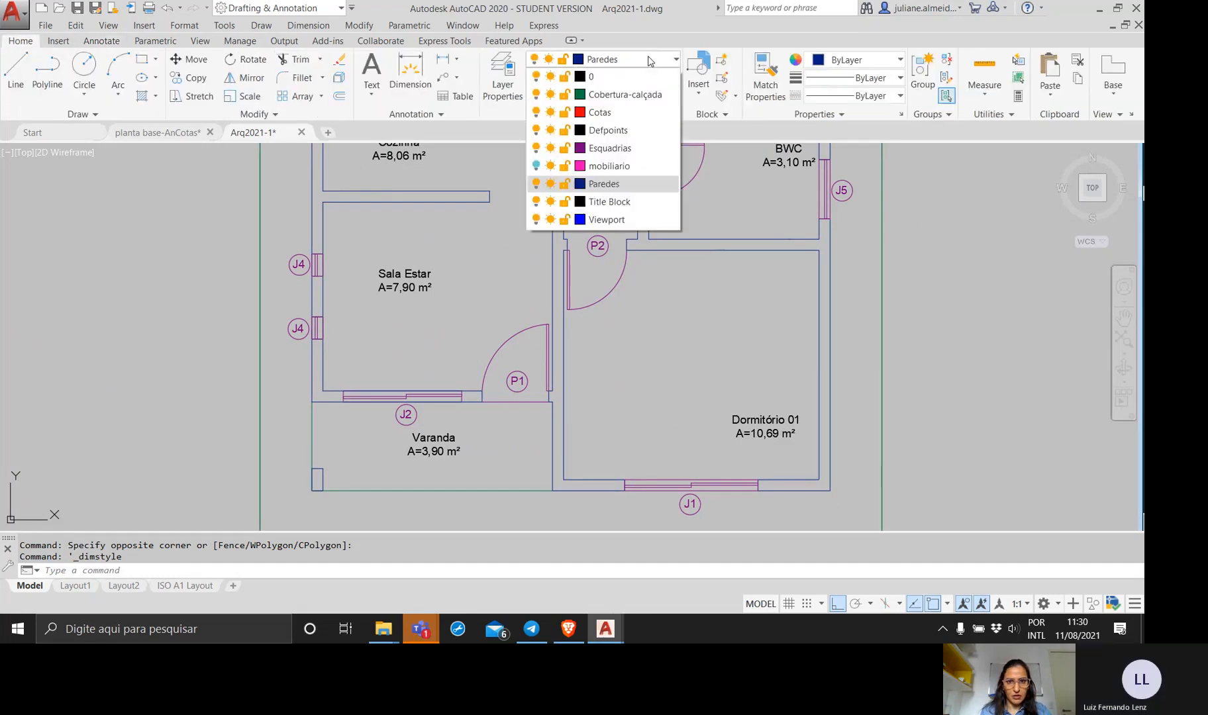
click(606, 112)
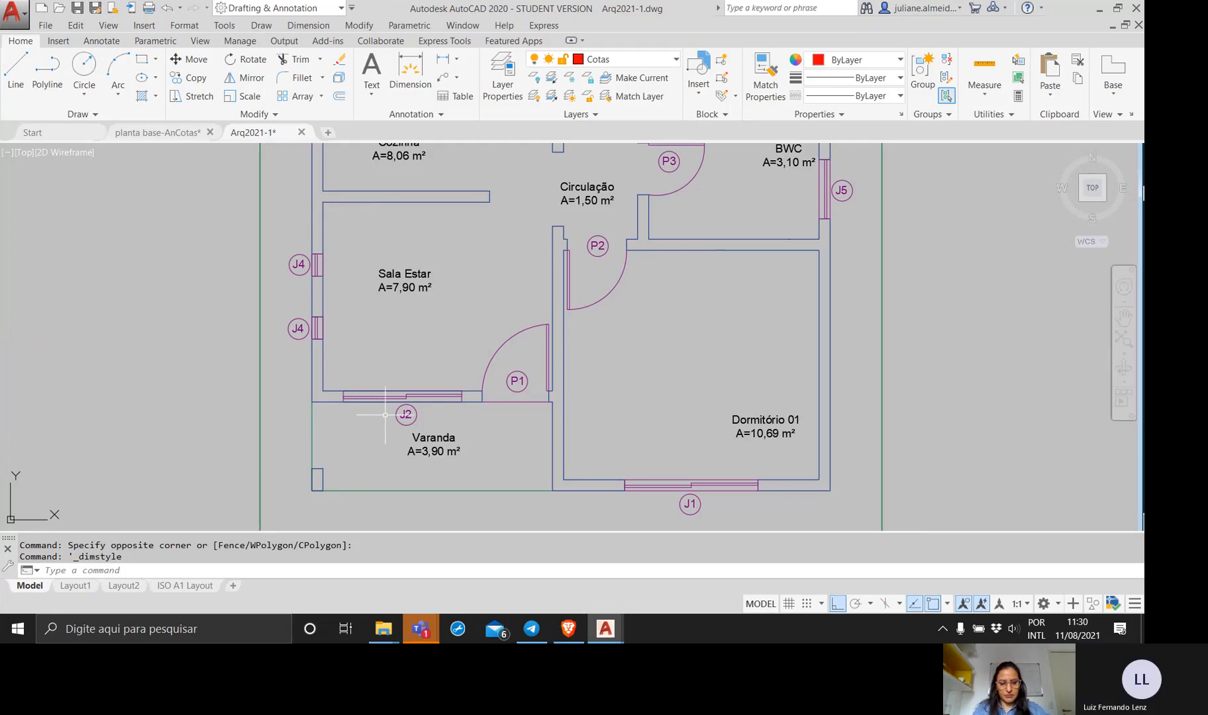
Dimension the interior length of the Sala Estar's J4 window wall, placing the dimension line outside the house and beyond the green outline.
text(dim)
key(Return)
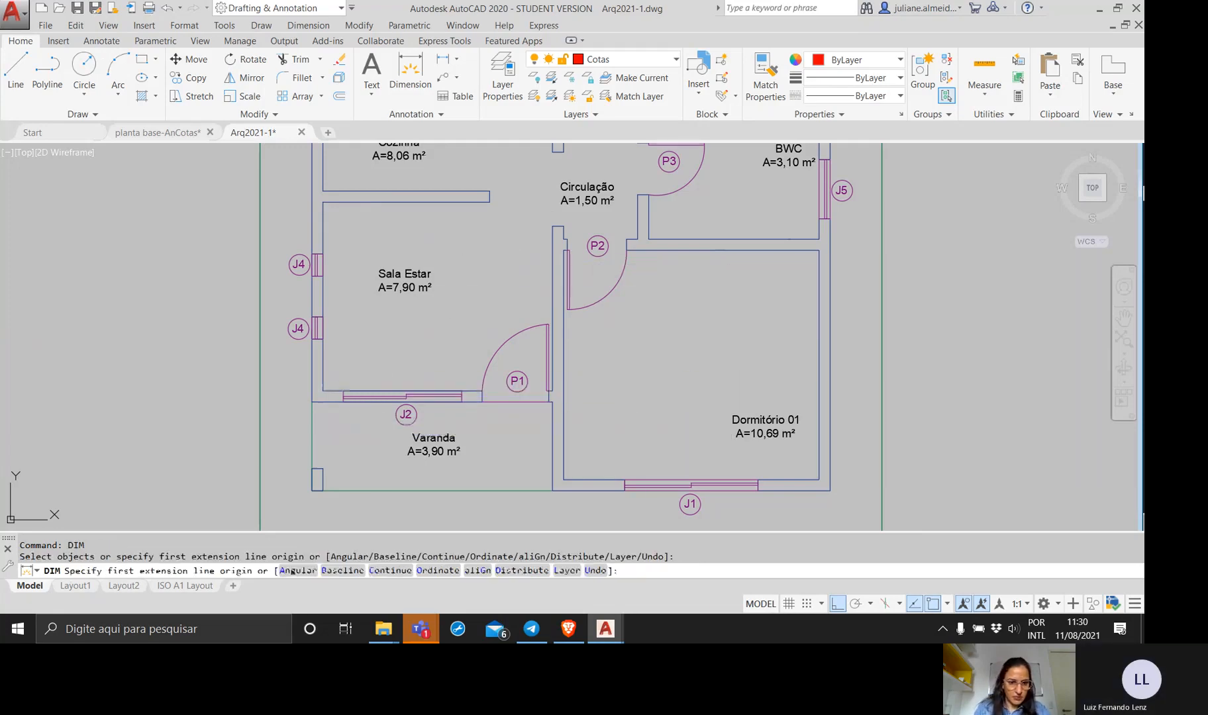
click(323, 392)
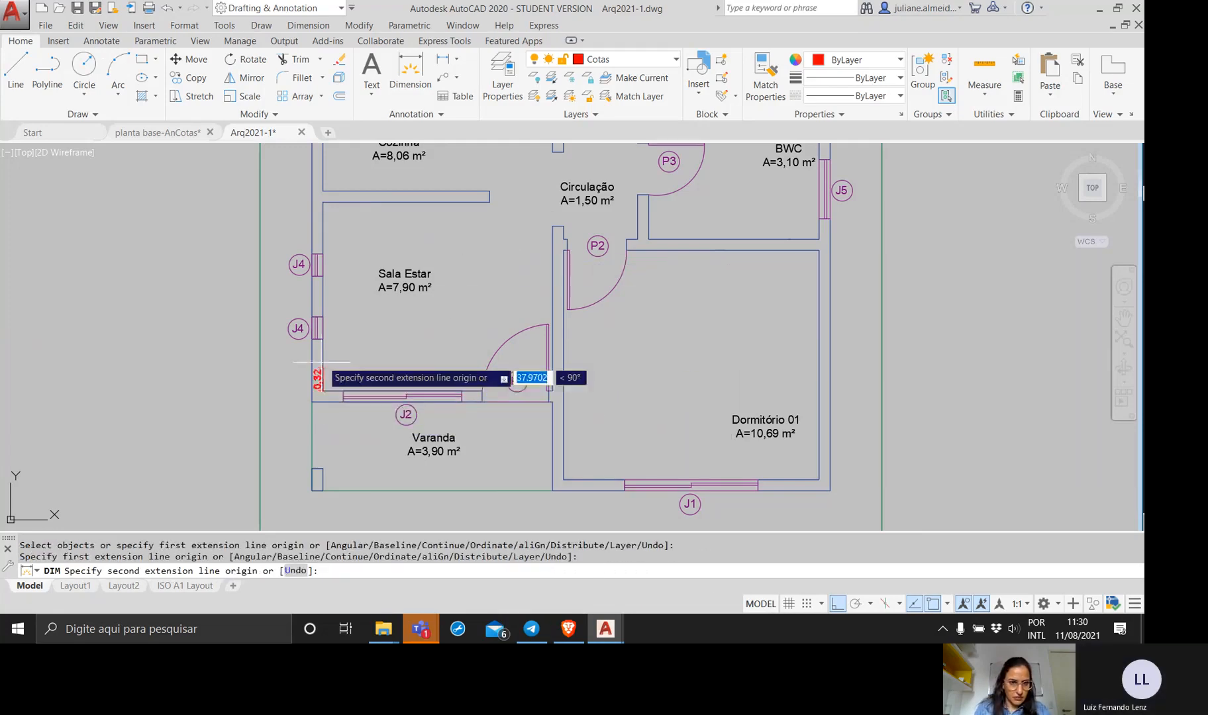
click(322, 202)
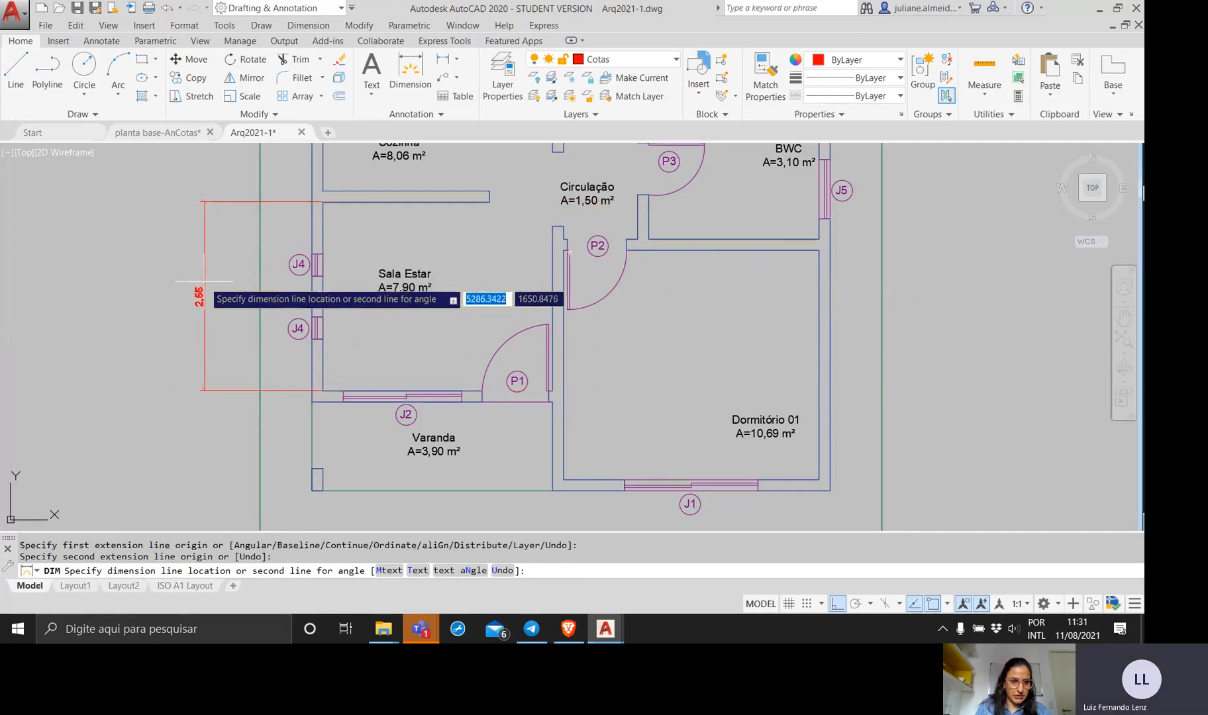
click(203, 281)
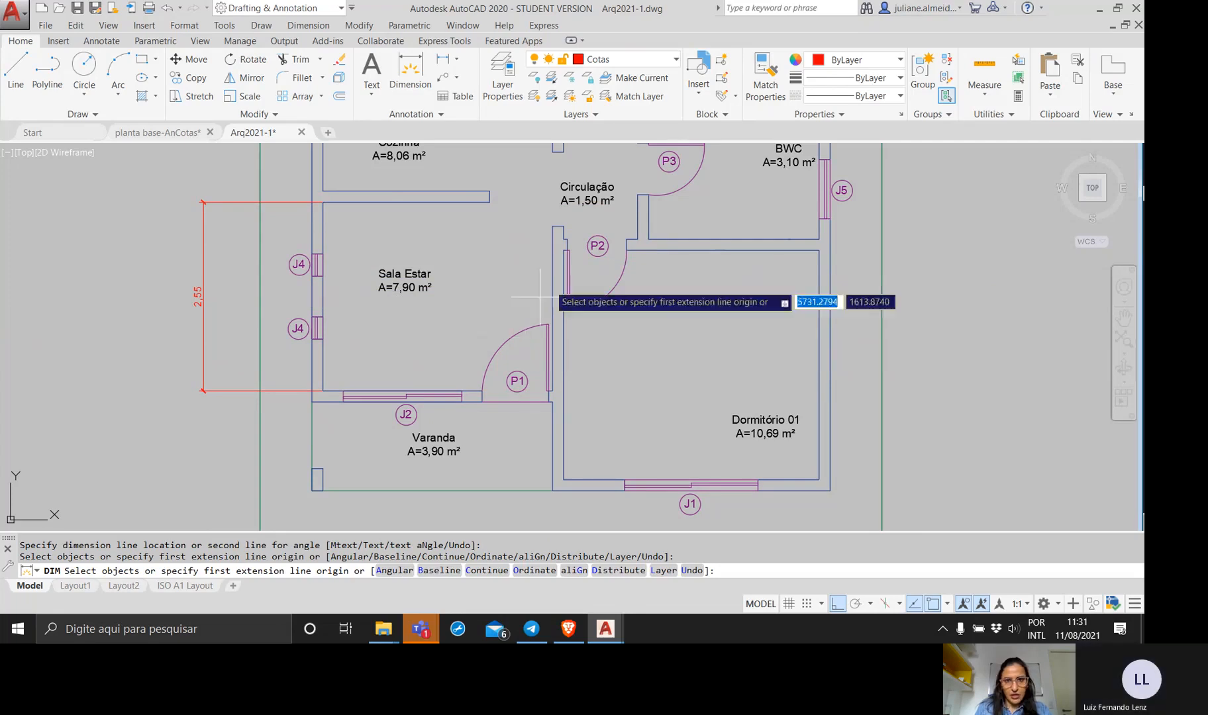
Open the Dimension Style Manager, check the line settings of the Cotas2 override and cancel the override.
click(102, 41)
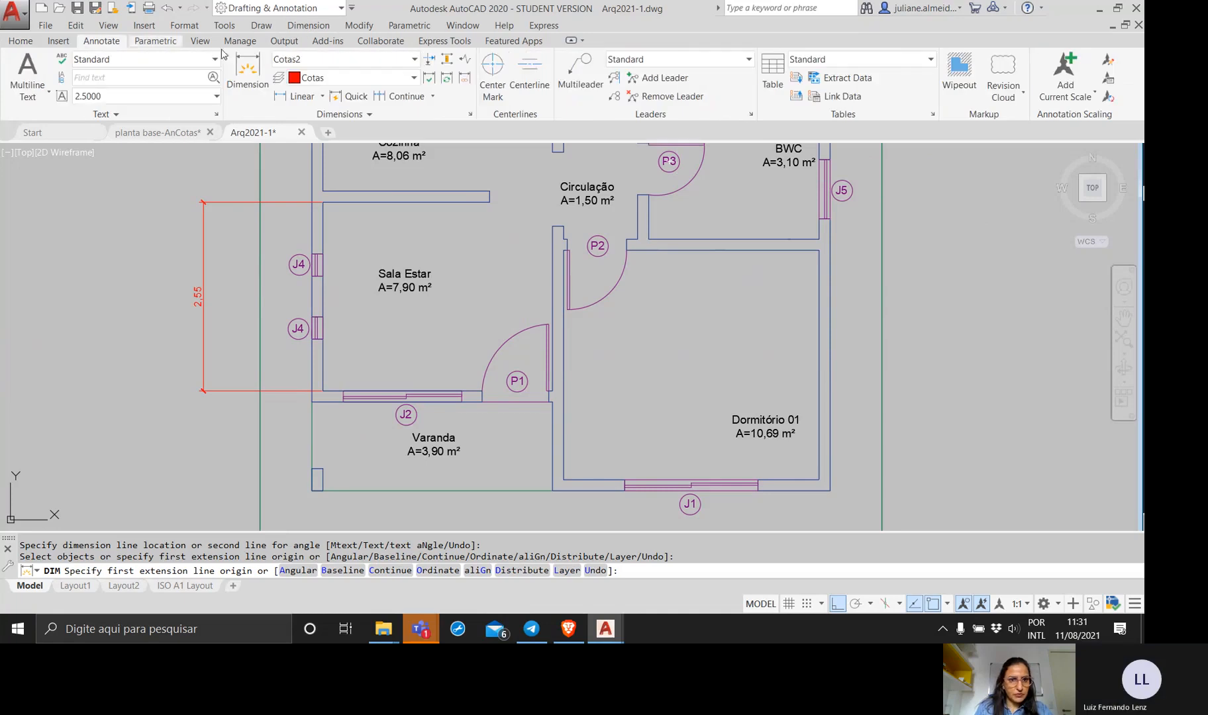
click(469, 115)
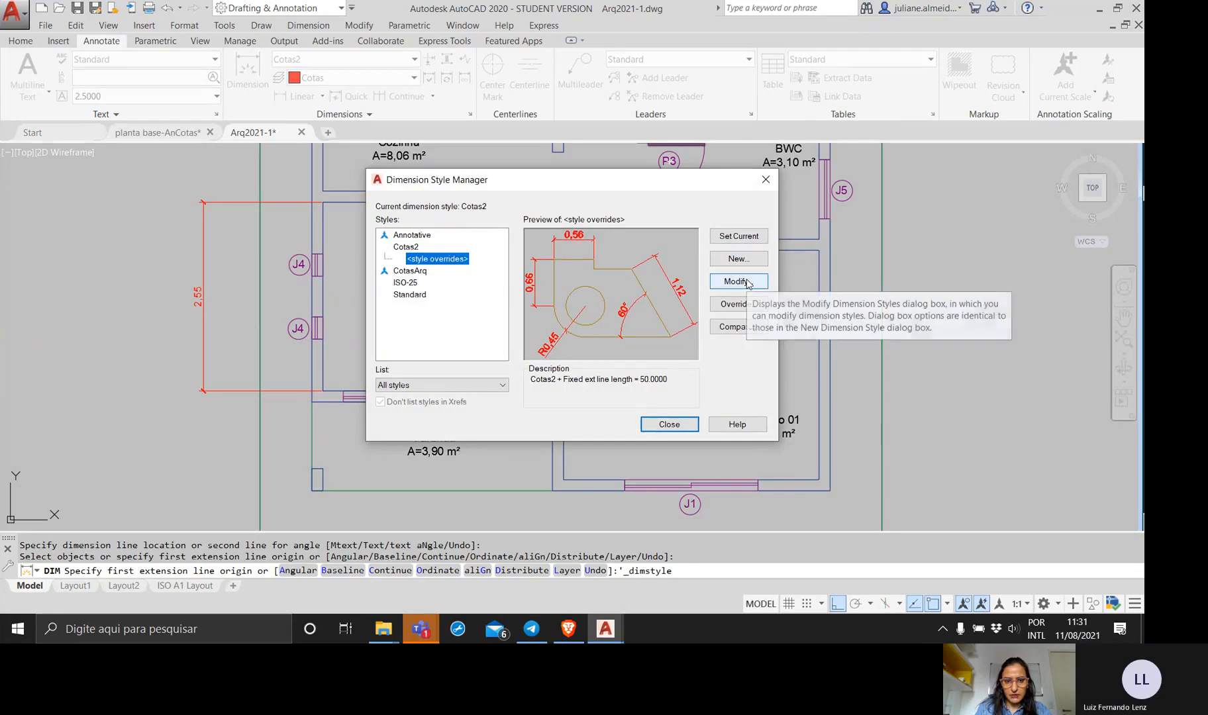
click(734, 304)
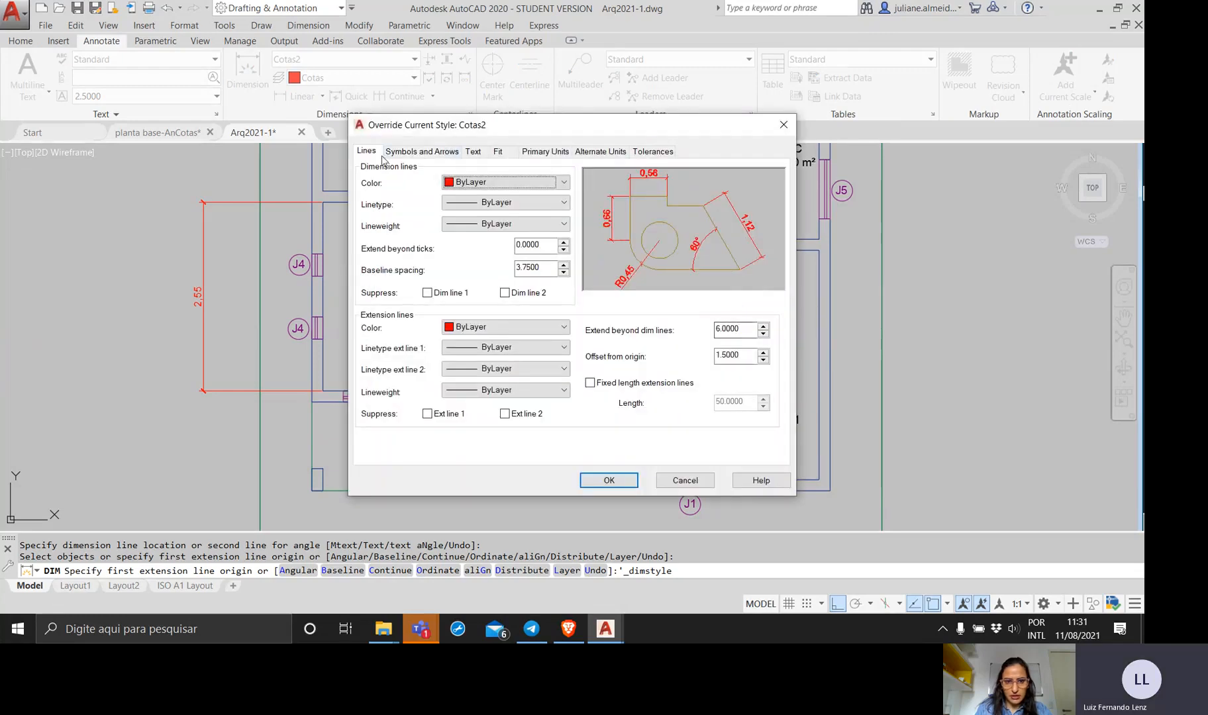
click(680, 484)
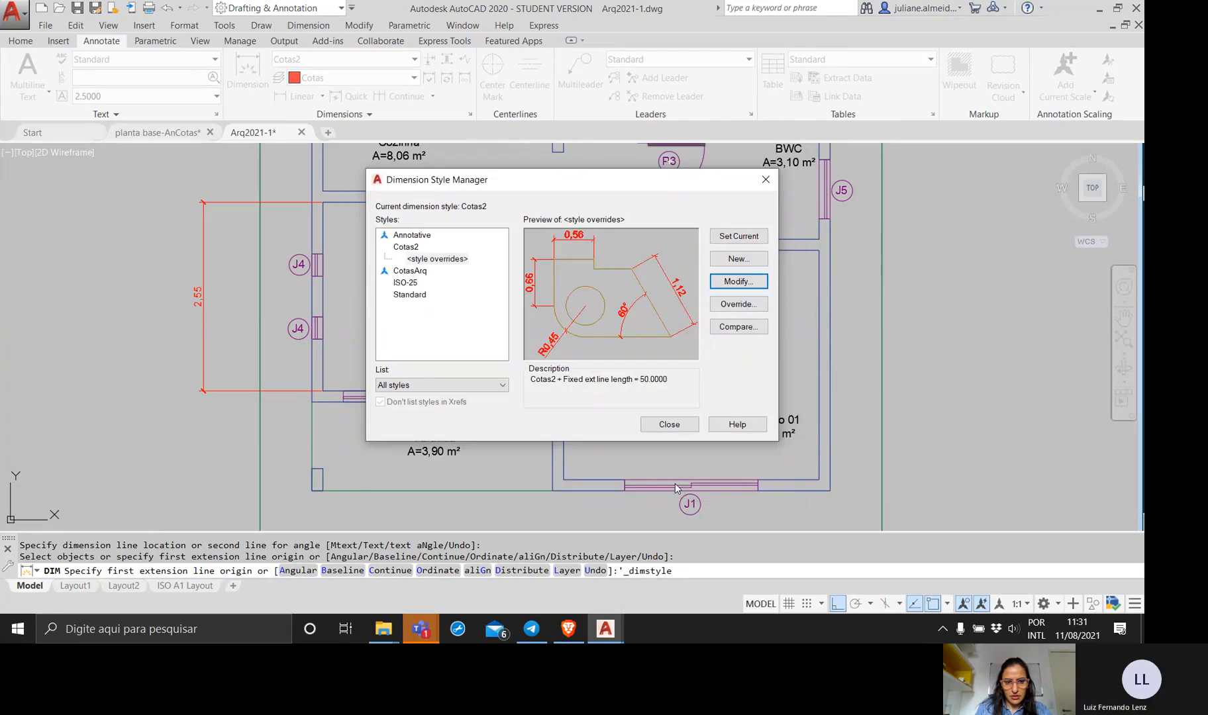
Enable fixed length extension lines of 125 in the Cotas2 dimension style, apply it and end the dimension command.
click(418, 270)
click(405, 247)
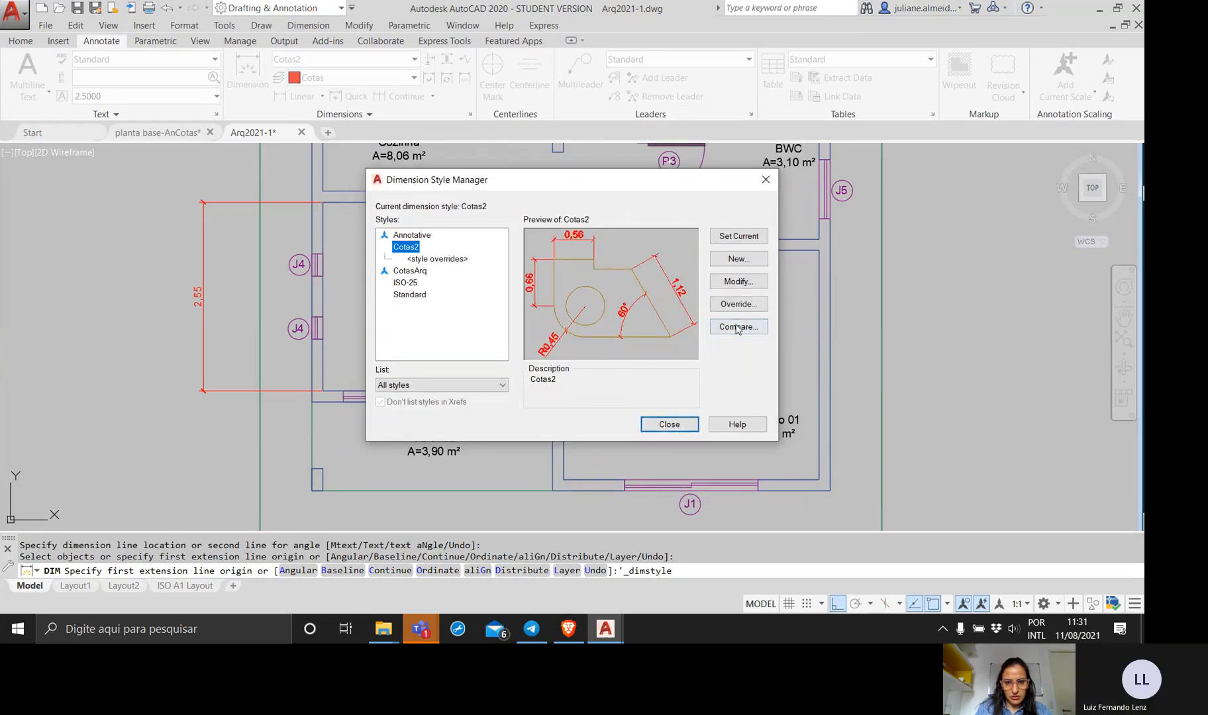
click(736, 282)
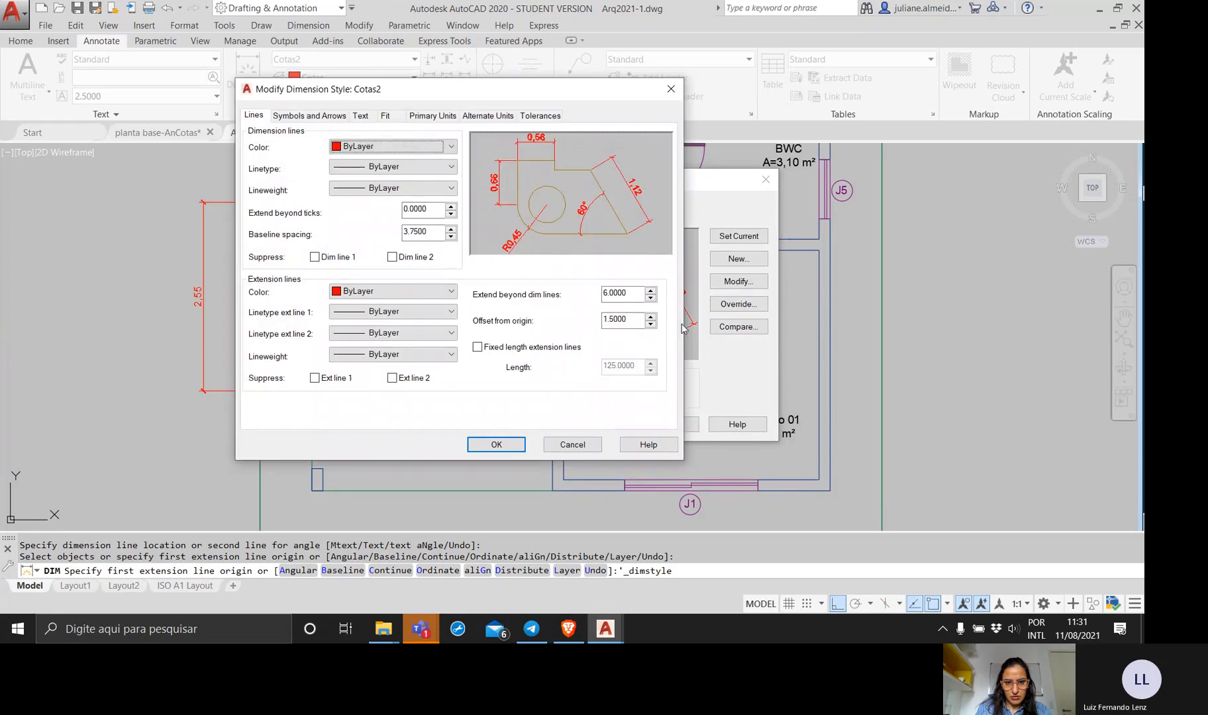
click(525, 348)
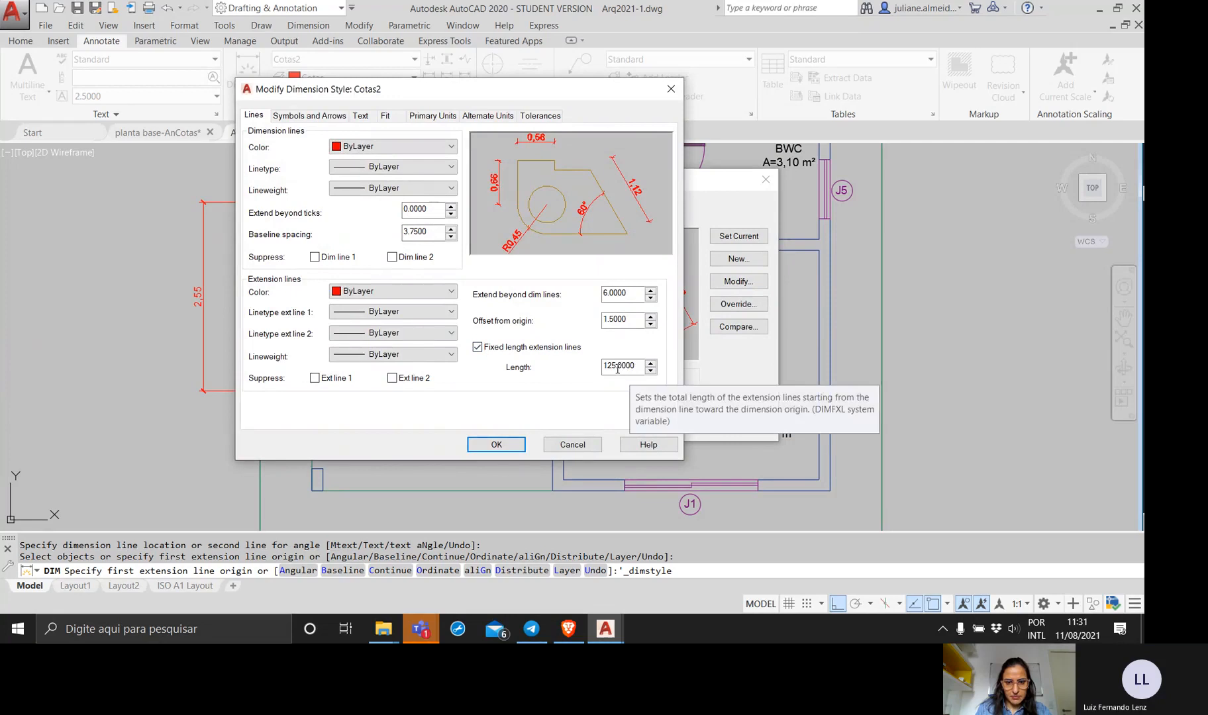
click(617, 368)
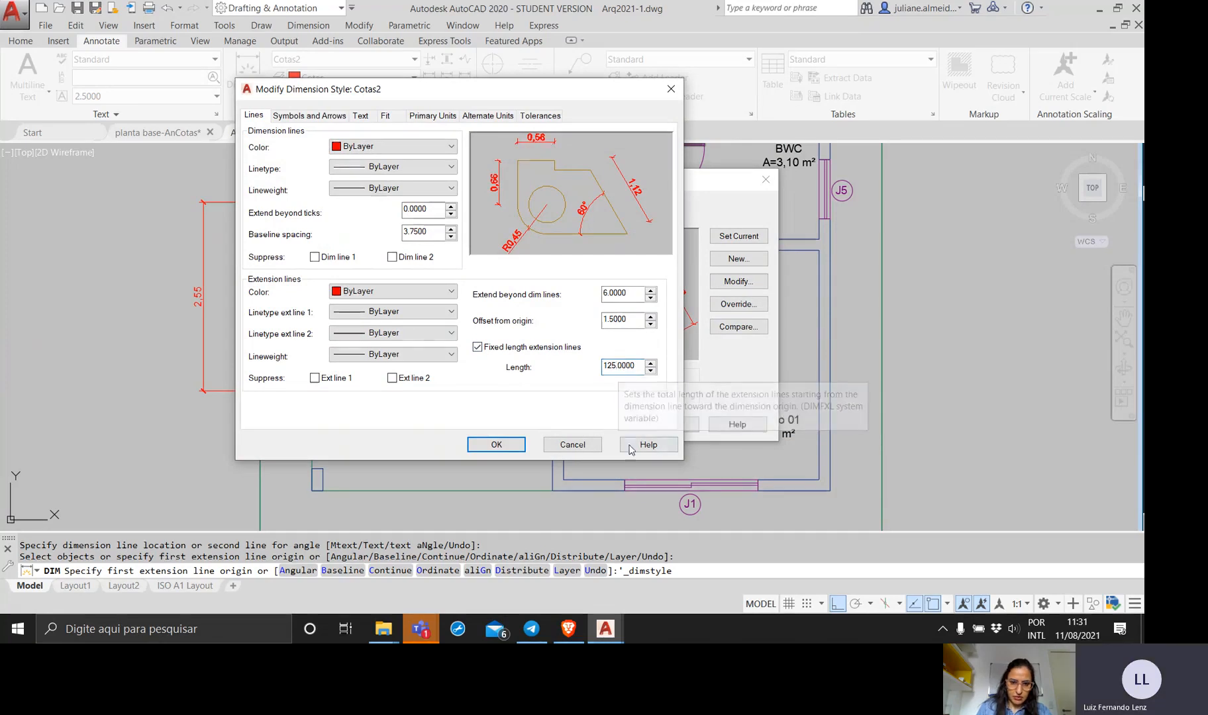
click(502, 446)
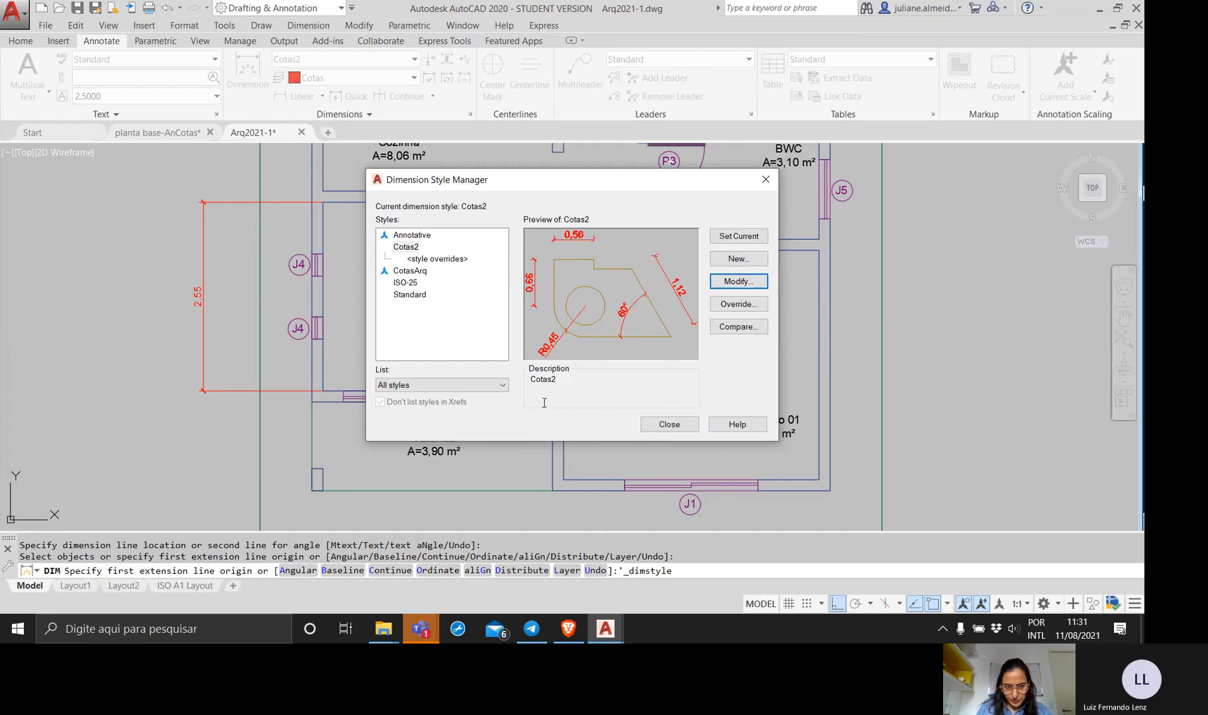
click(663, 424)
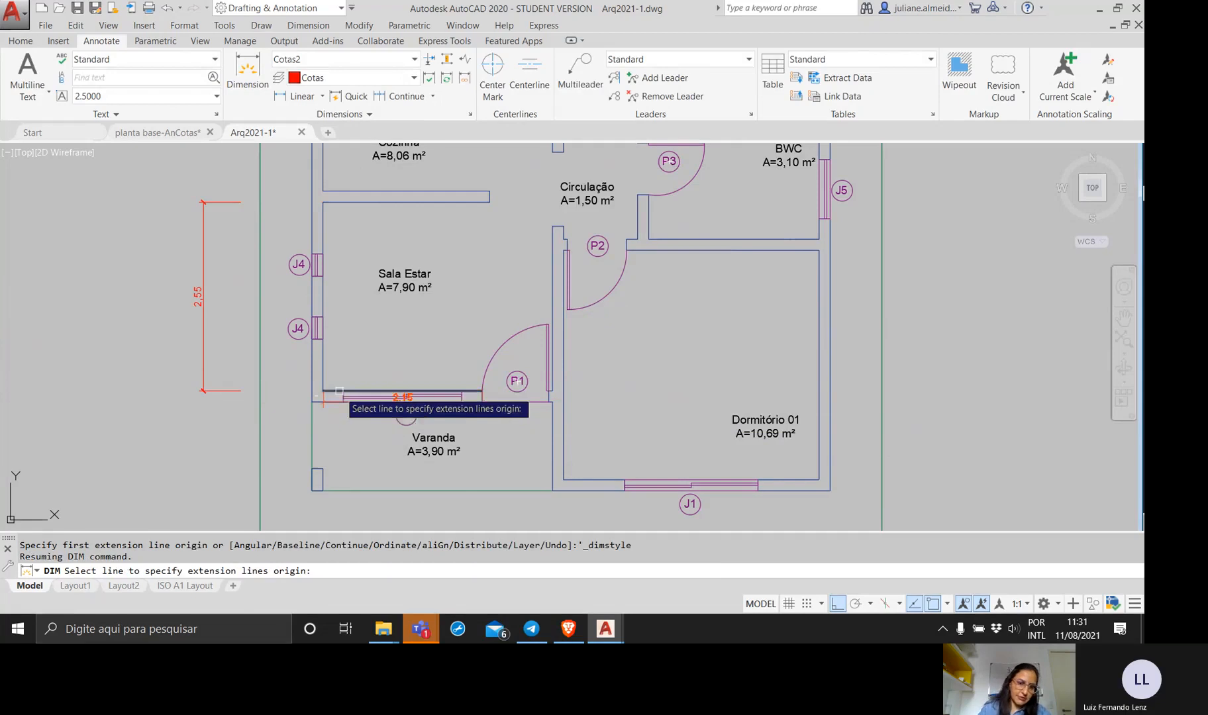
key(Return)
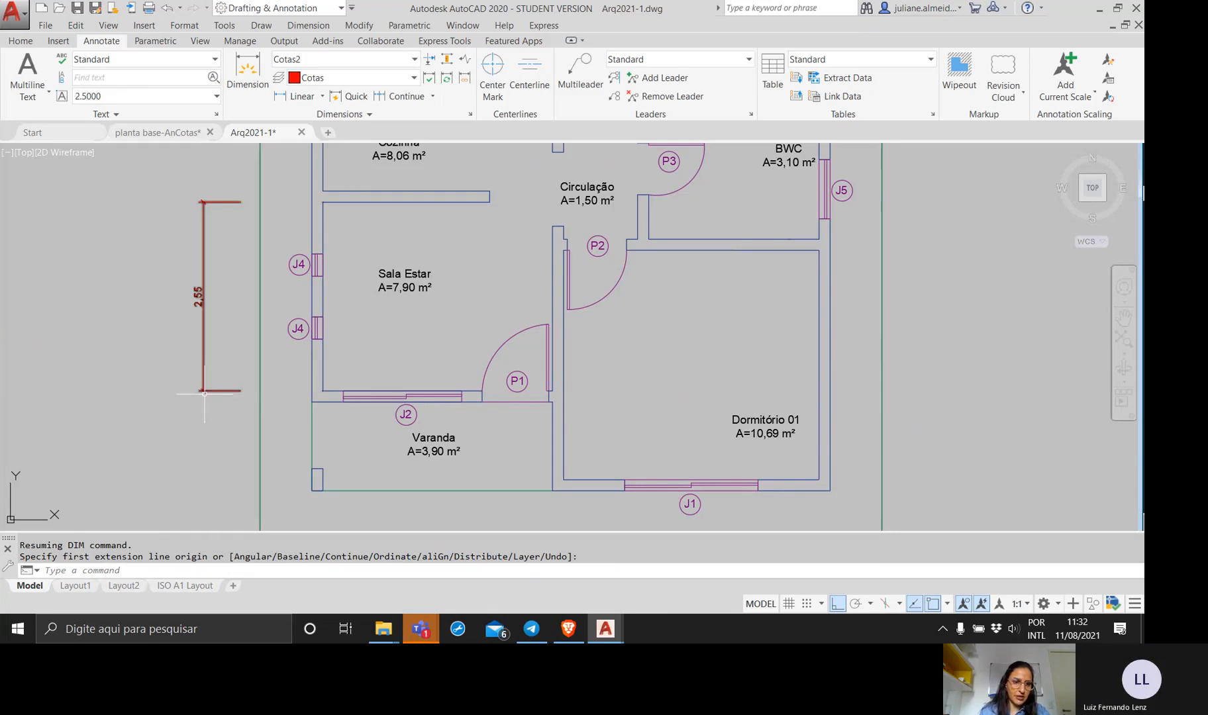
Measure the full length of the lower extension line of the Sala Estar dimension.
scroll(228, 392, up, 6)
middle_drag(208, 387, 355, 406)
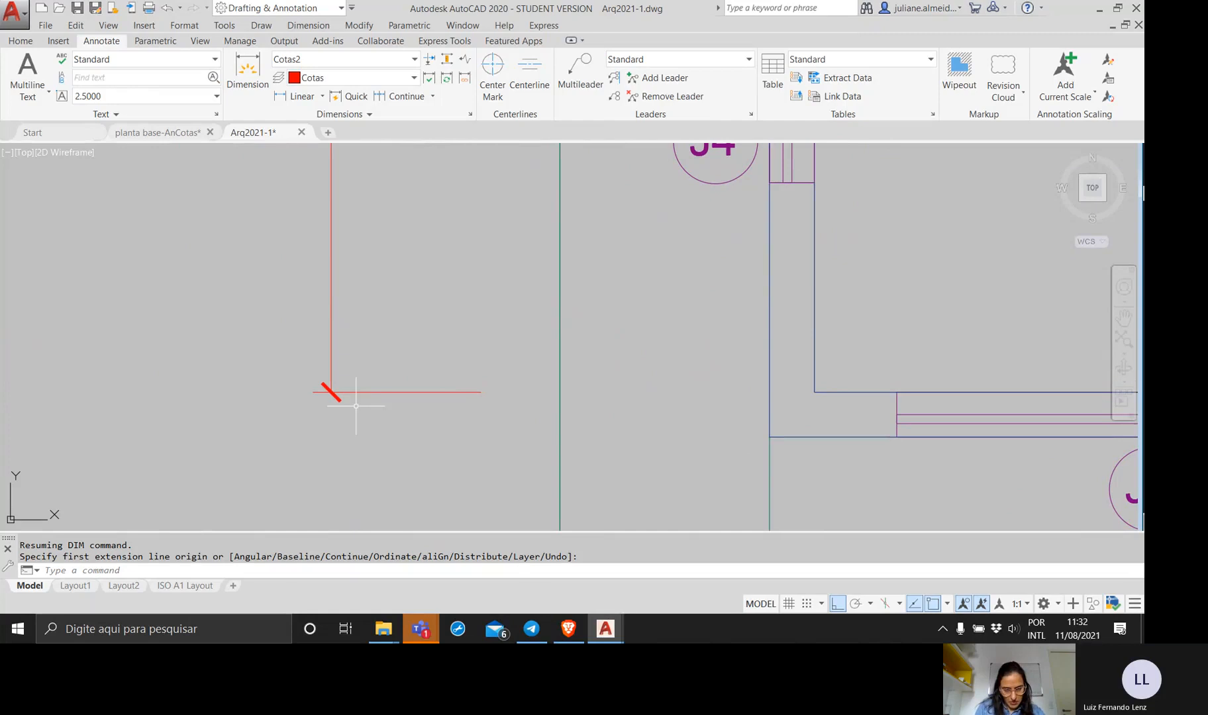
text(mea)
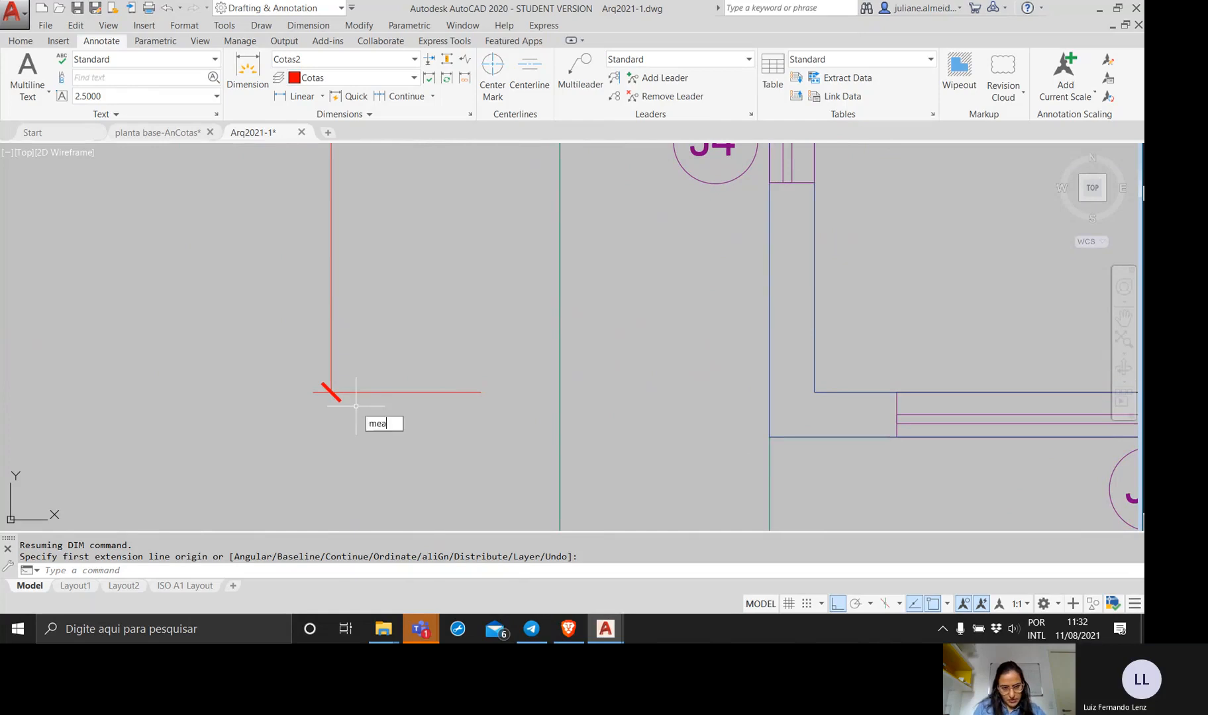
key(Return)
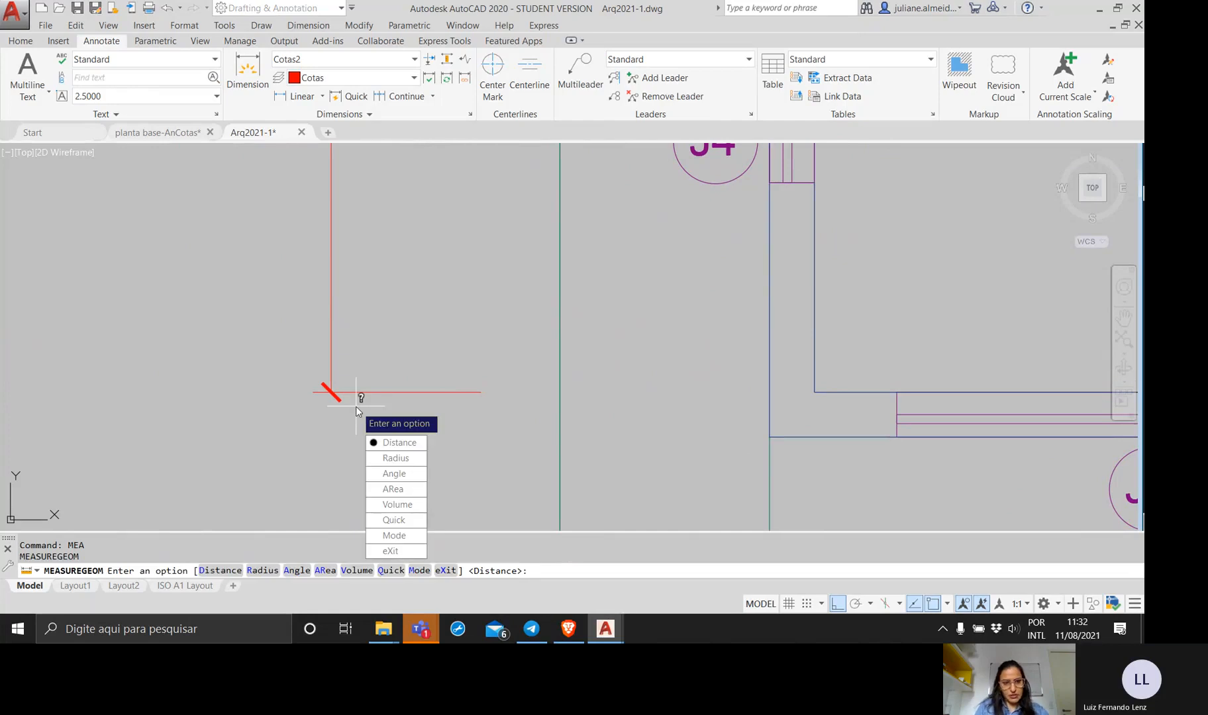
click(373, 442)
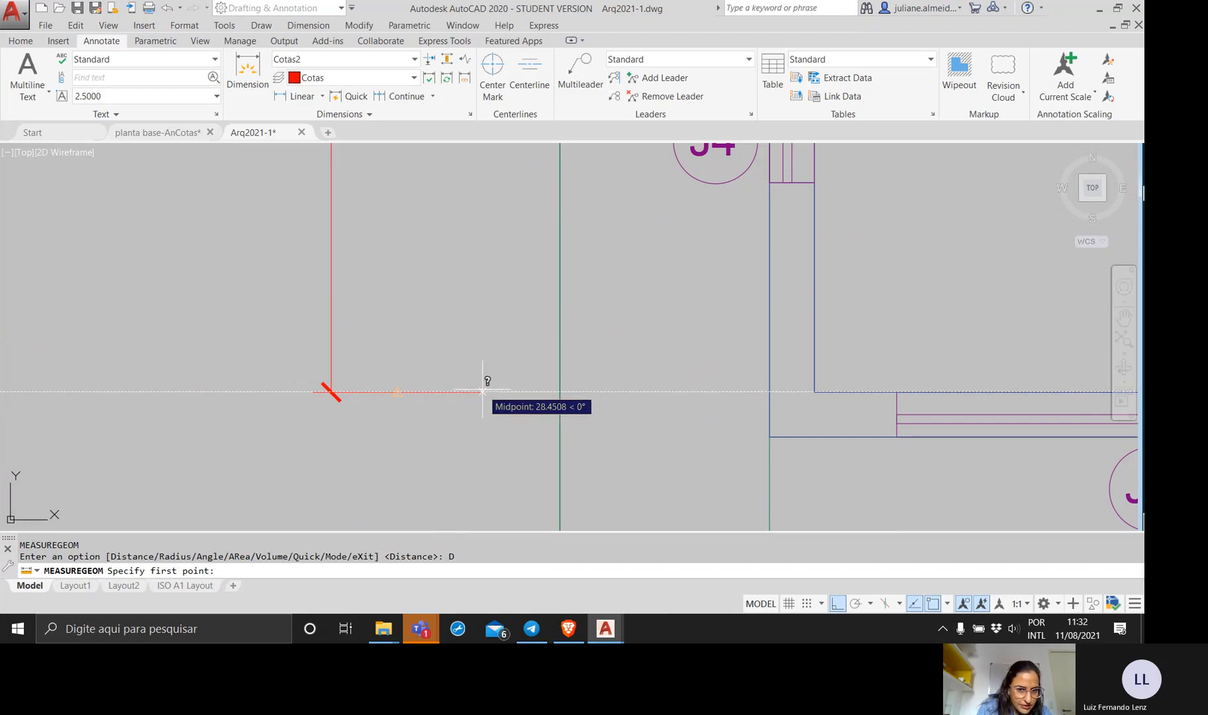
click(480, 392)
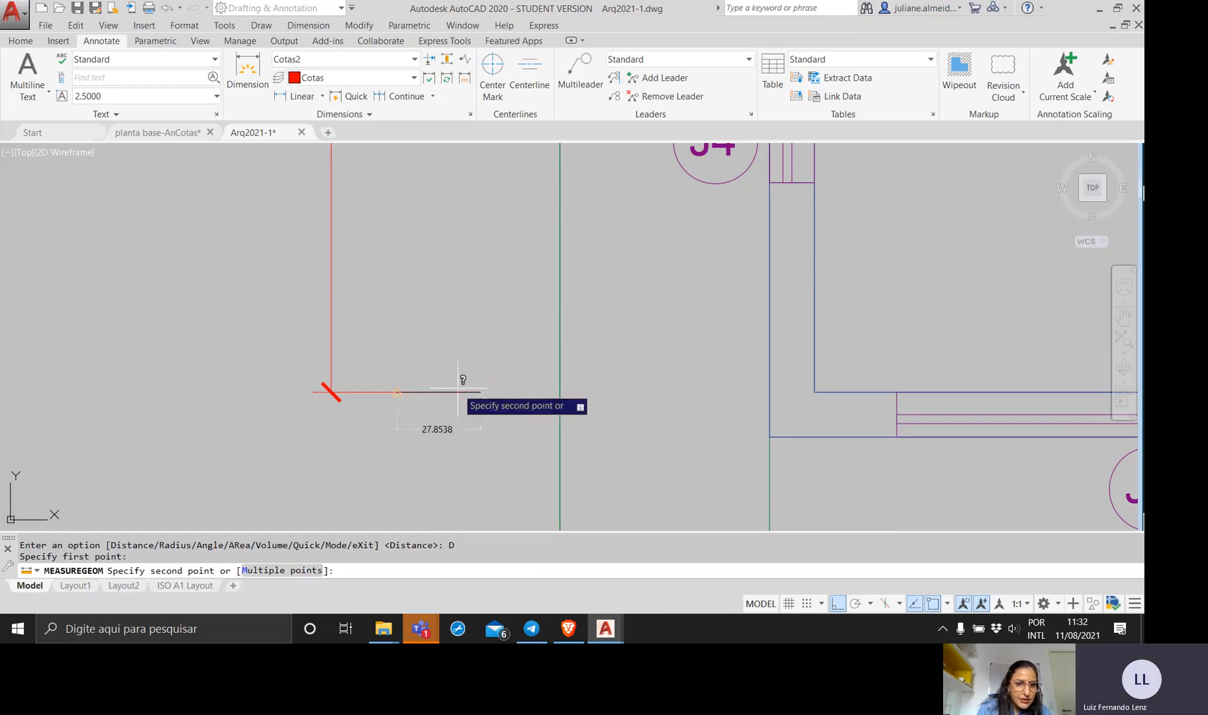
click(314, 392)
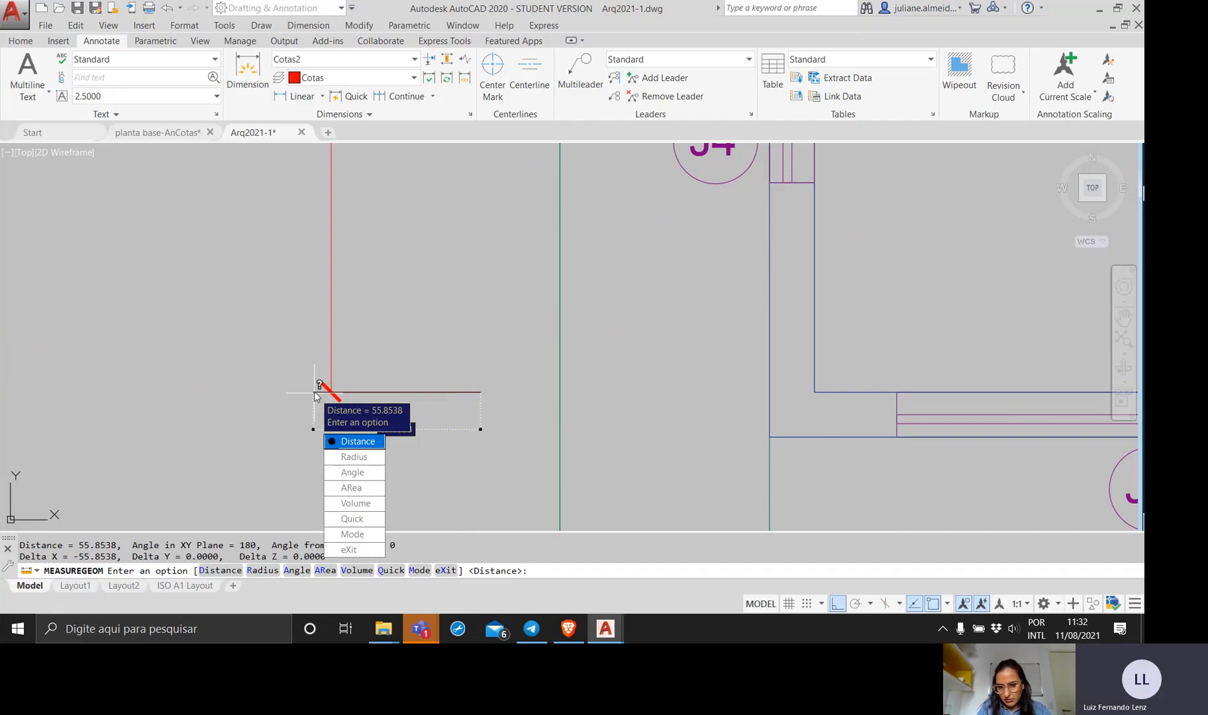
key(Return)
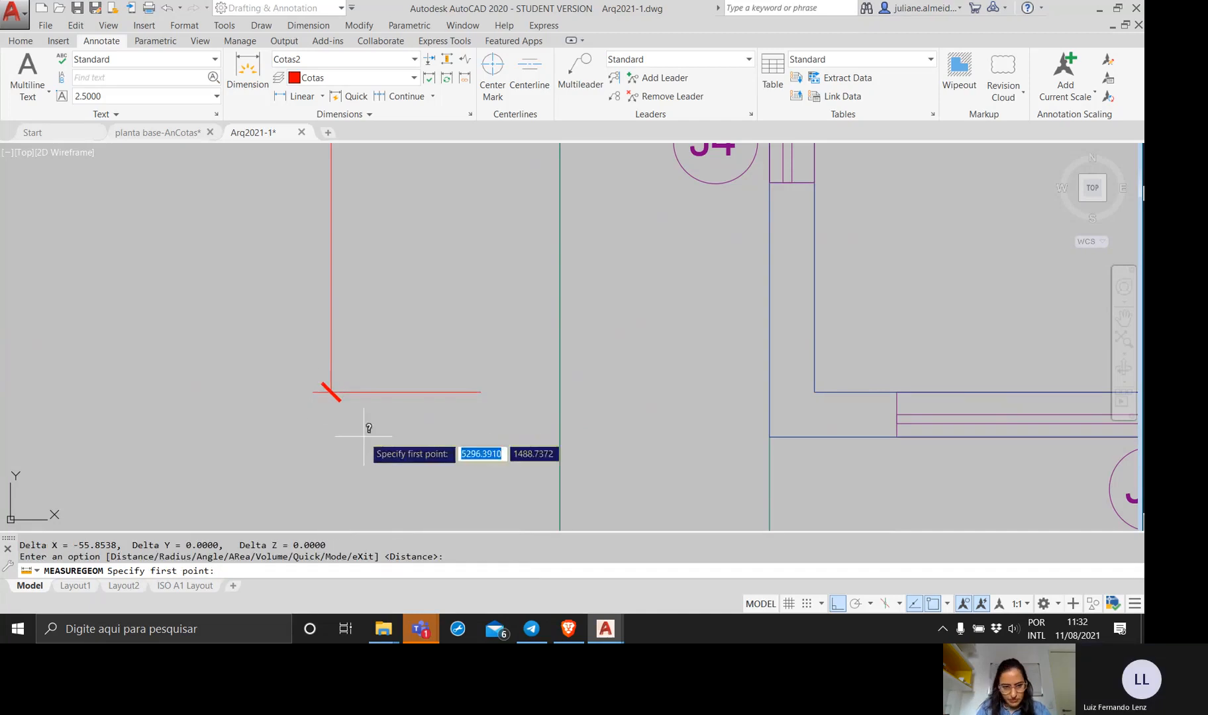
click(313, 396)
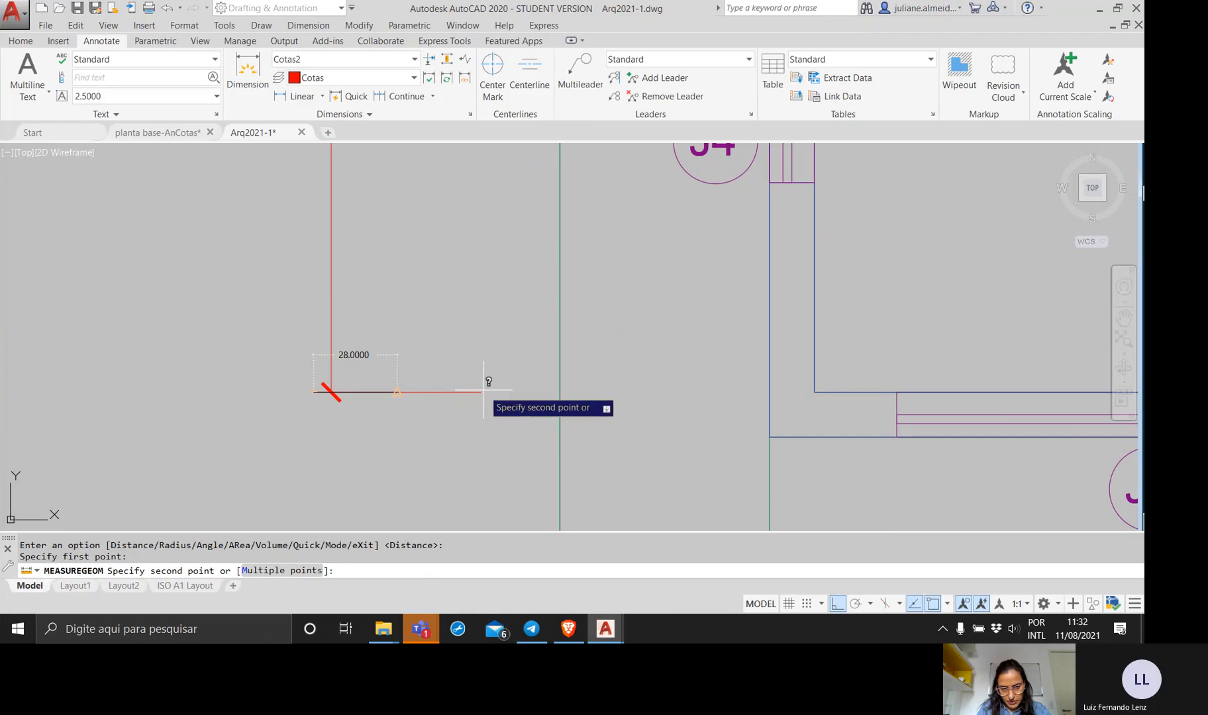
key(Escape)
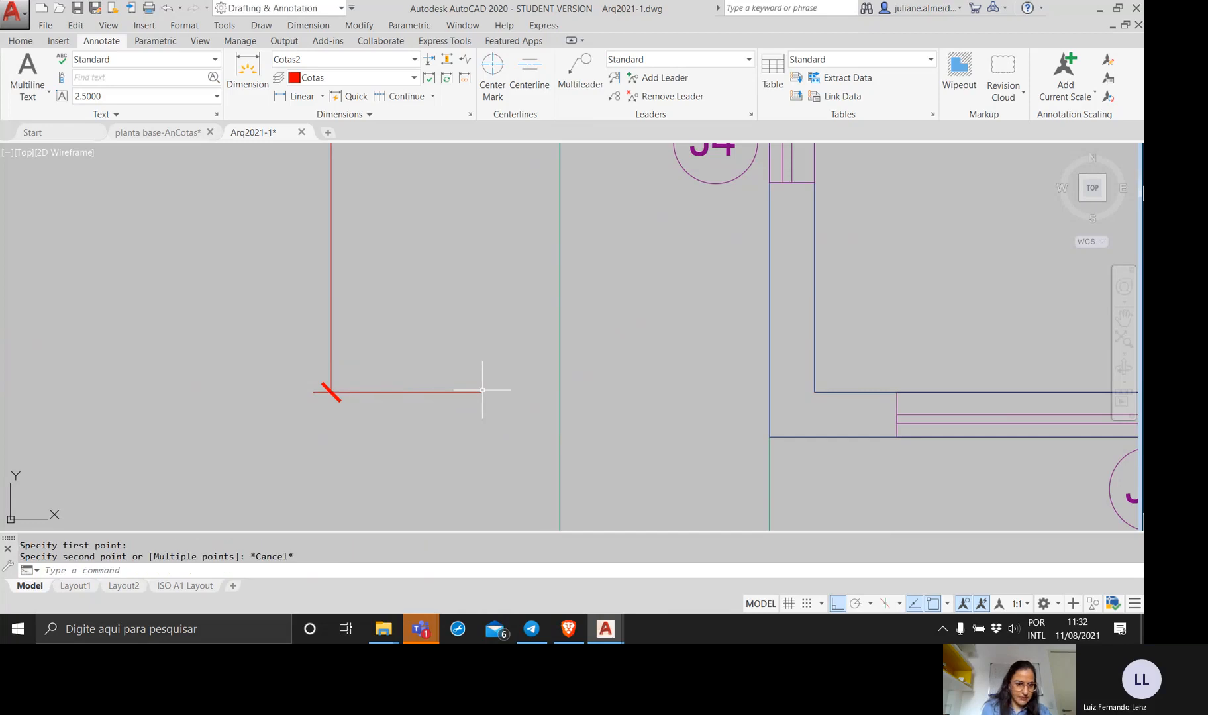
Check the fixed extension line length in the Cotas2 style override, cancel the override and close the Dimension Style Manager.
scroll(434, 337, down, 2)
mouse_move(433, 346)
middle_down()
mouse_move(407, 457)
mouse_move(367, 389)
middle_up()
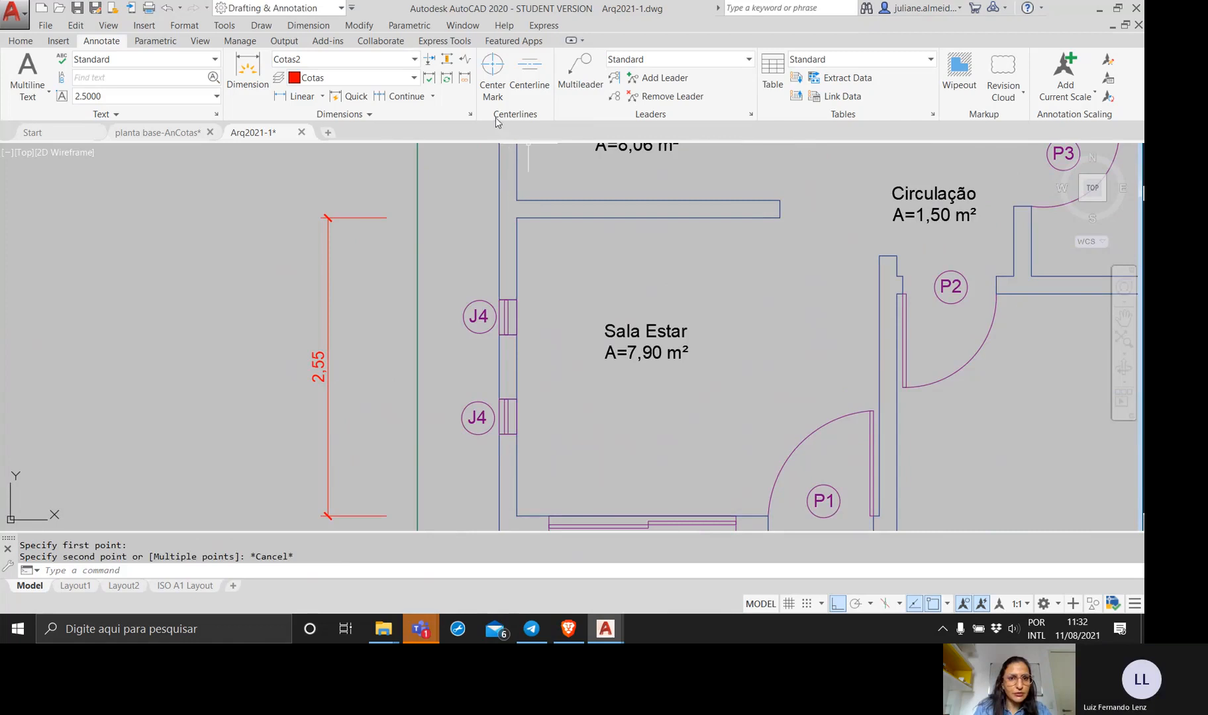
click(471, 114)
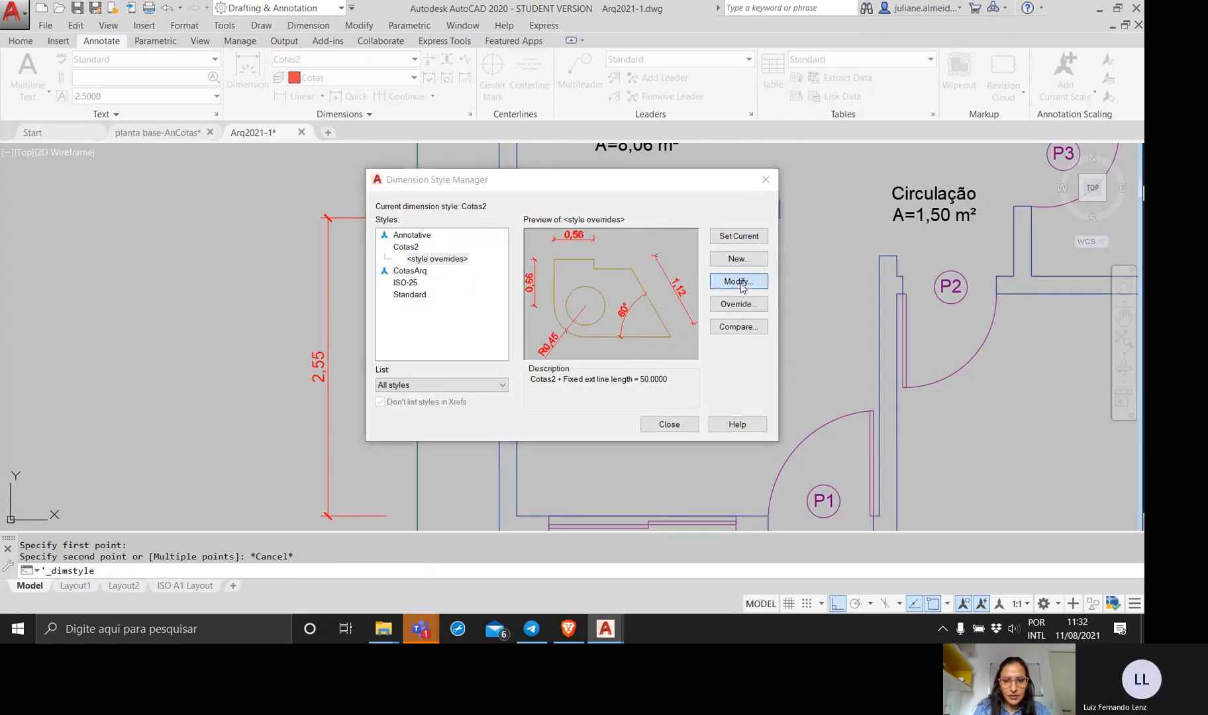
click(739, 303)
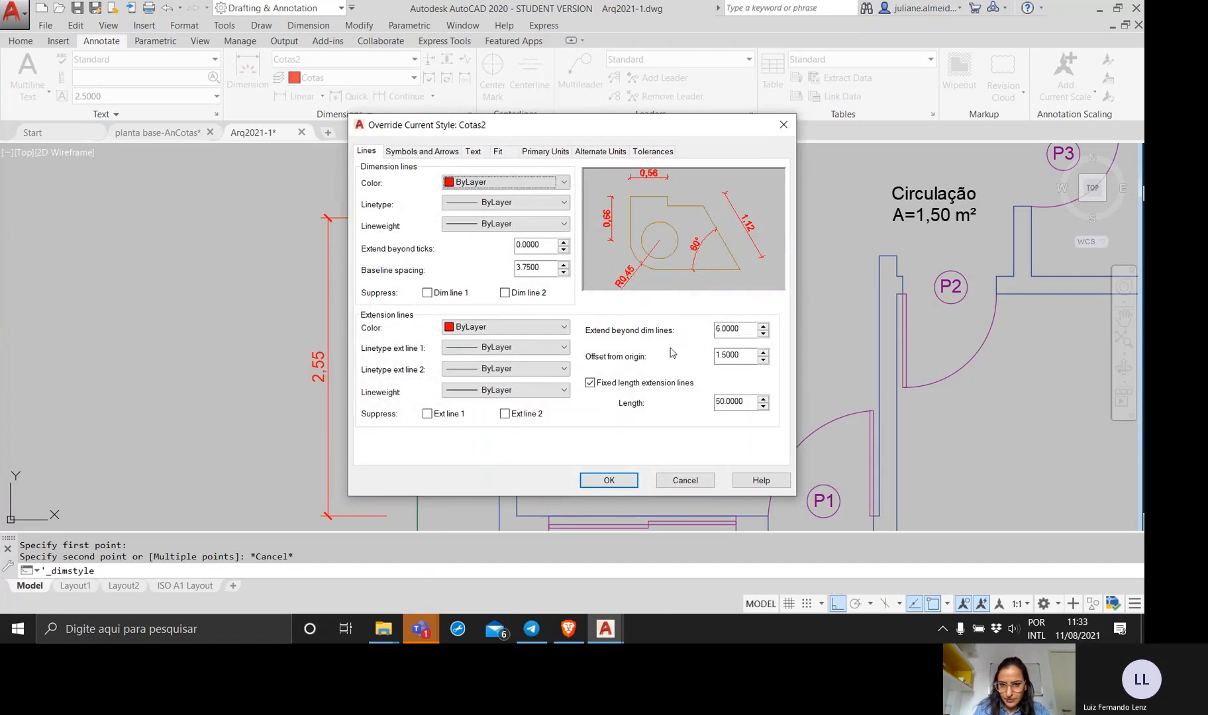
drag(749, 400, 692, 408)
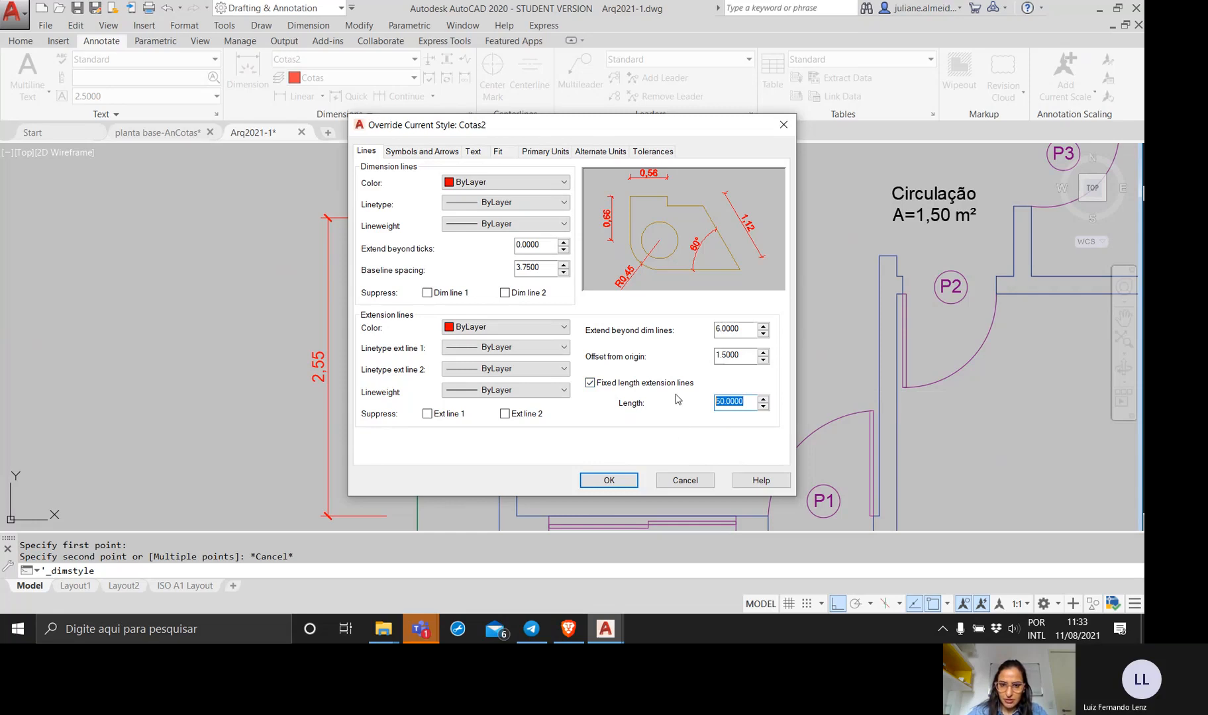
click(674, 483)
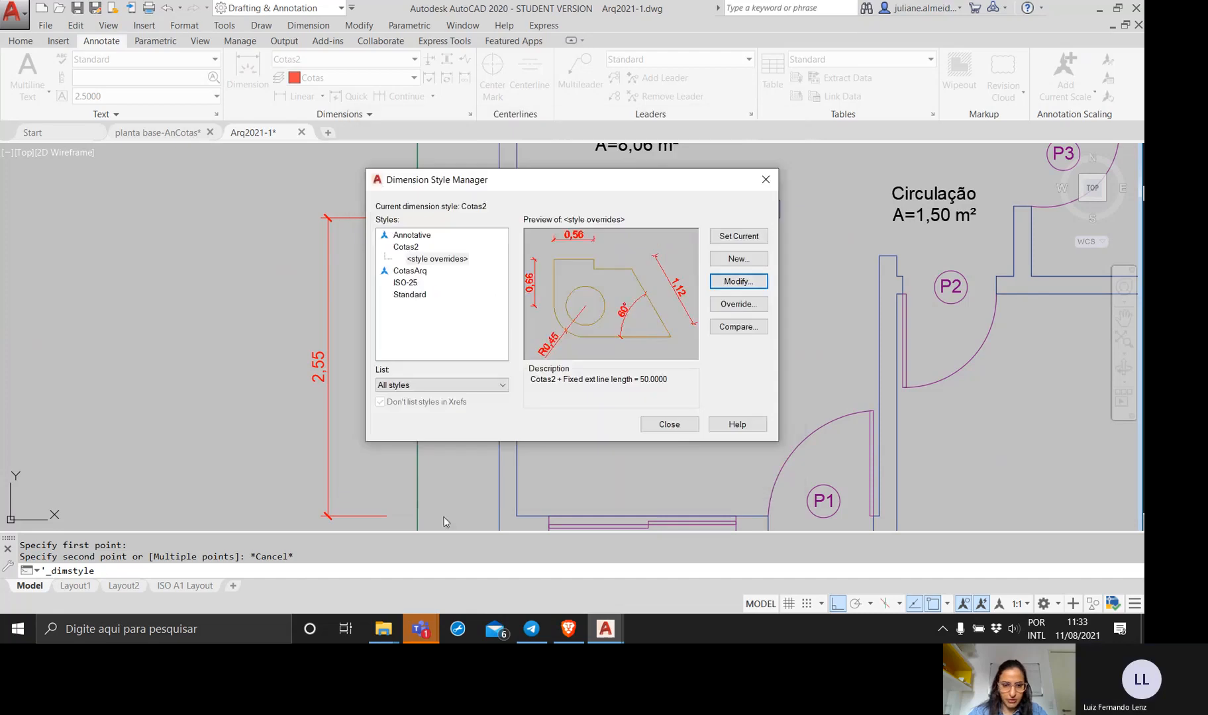
click(669, 424)
middle_drag(399, 463, 399, 345)
scroll(310, 435, up, 2)
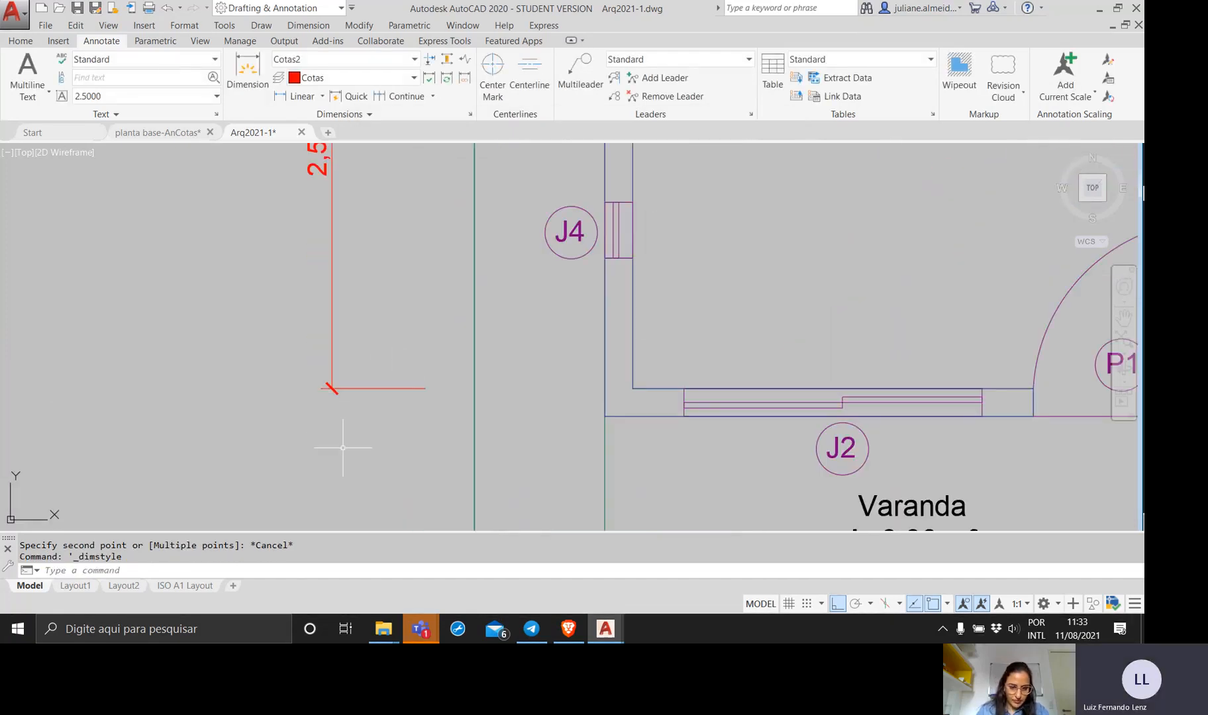
text(mea)
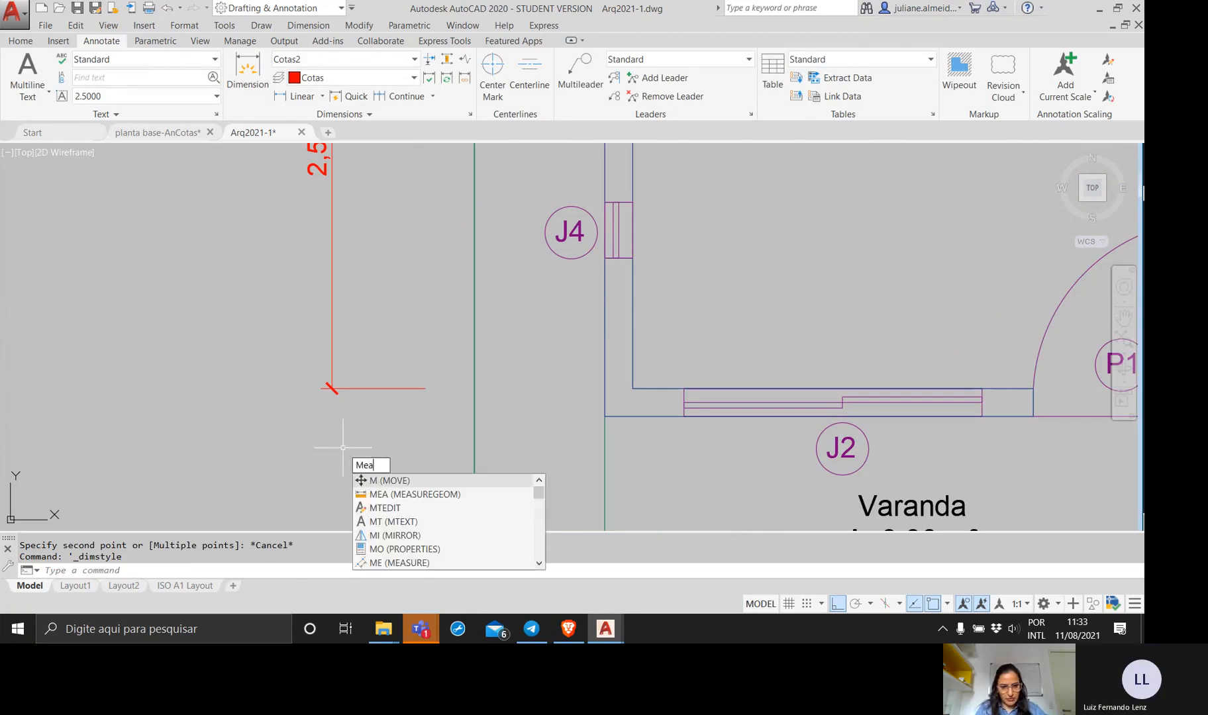
key(Return)
text(d)
key(Return)
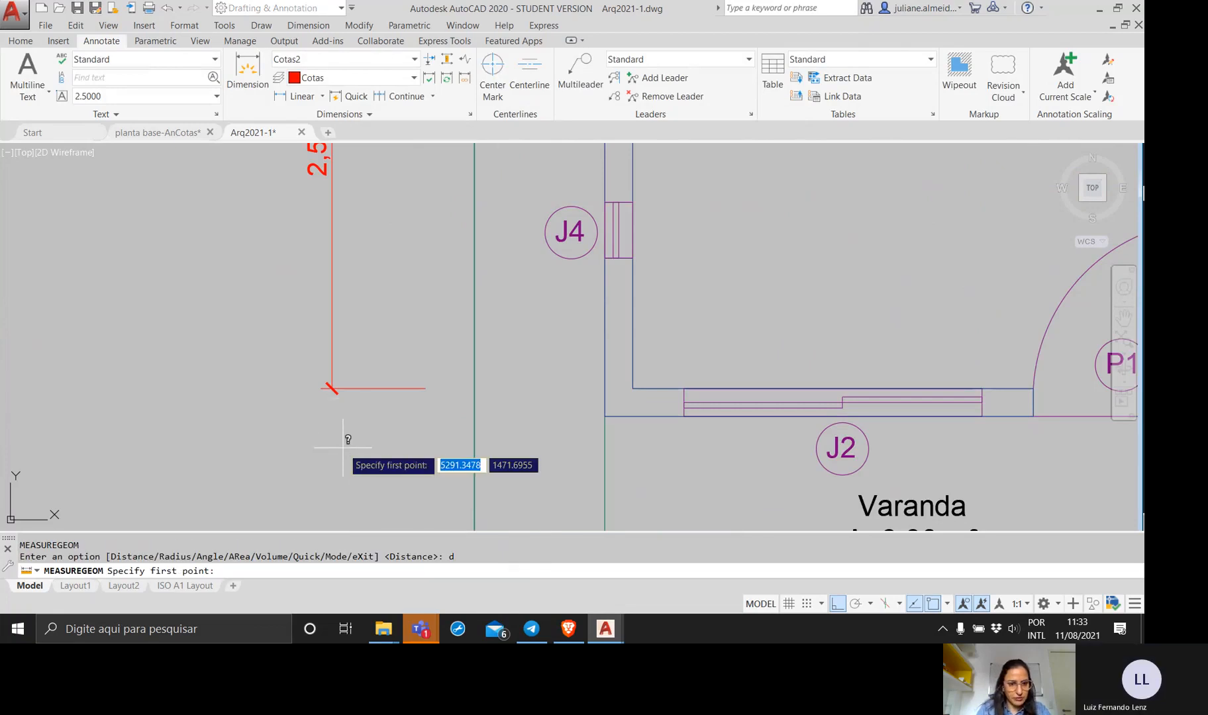
click(332, 389)
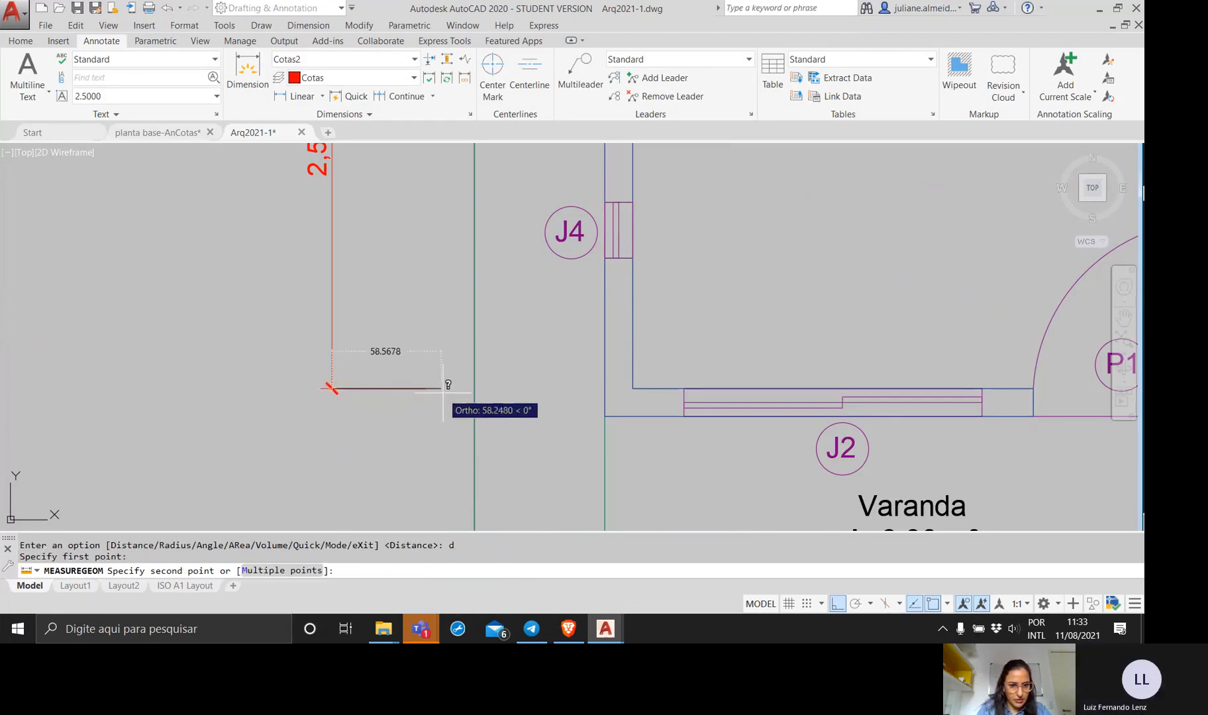
scroll(411, 390, up, 7)
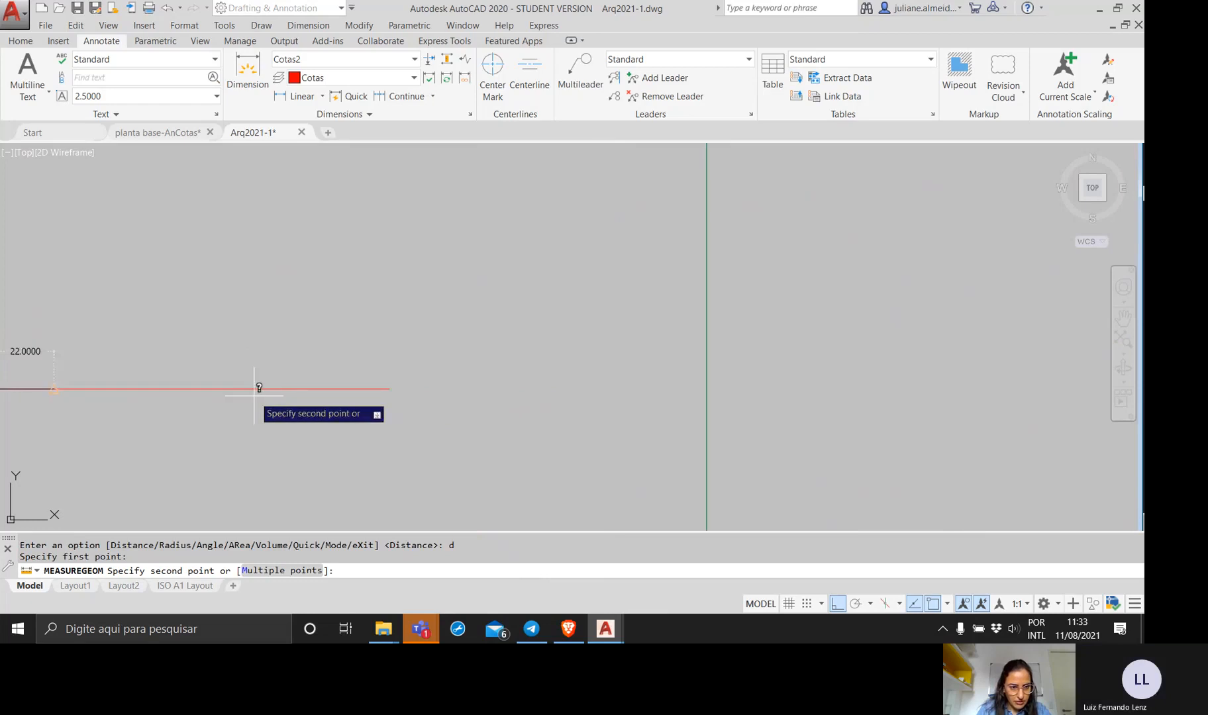
scroll(255, 395, down, 3)
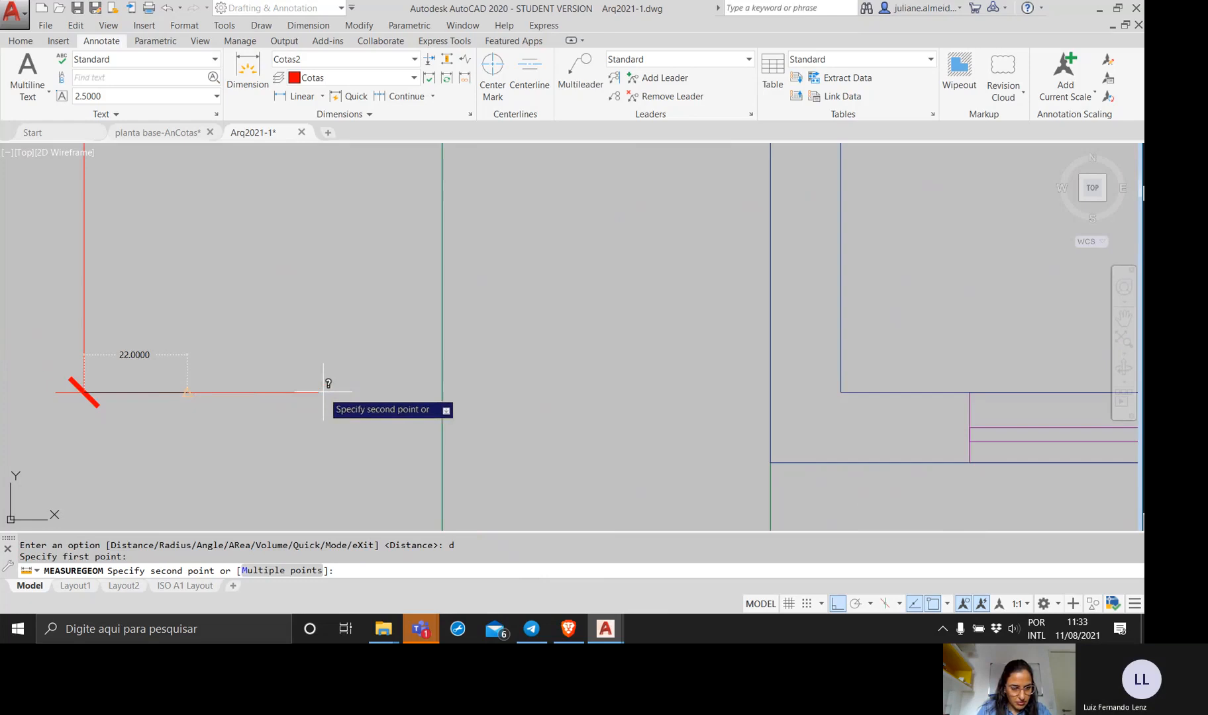
key(Escape)
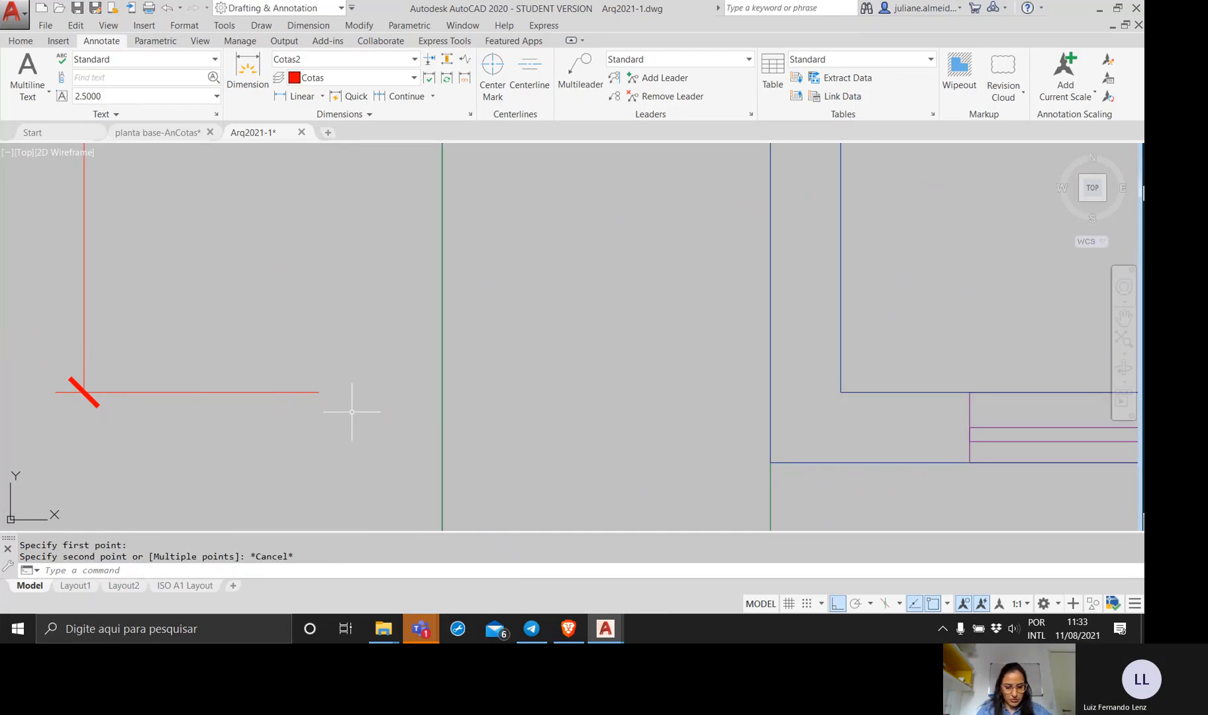
Measure the distance from the lower extension line's end nearest the house to the dimension line, and exit the measurement.
text(mea)
key(Return)
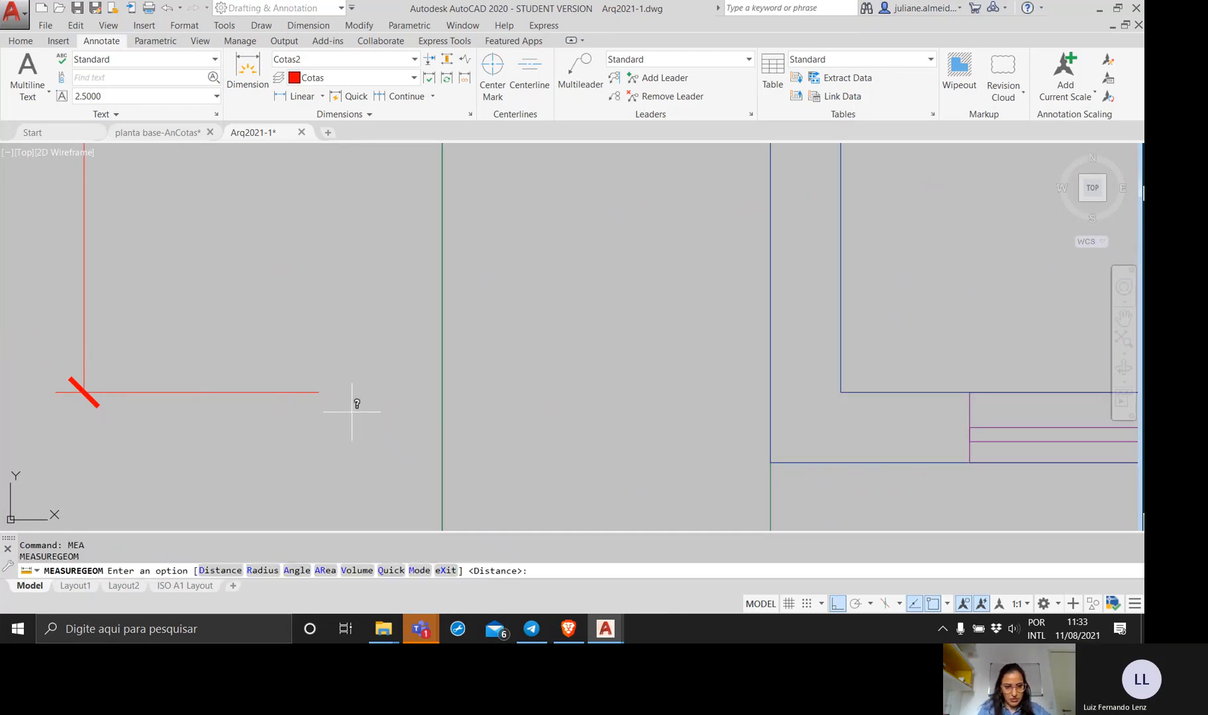
text(d)
key(Return)
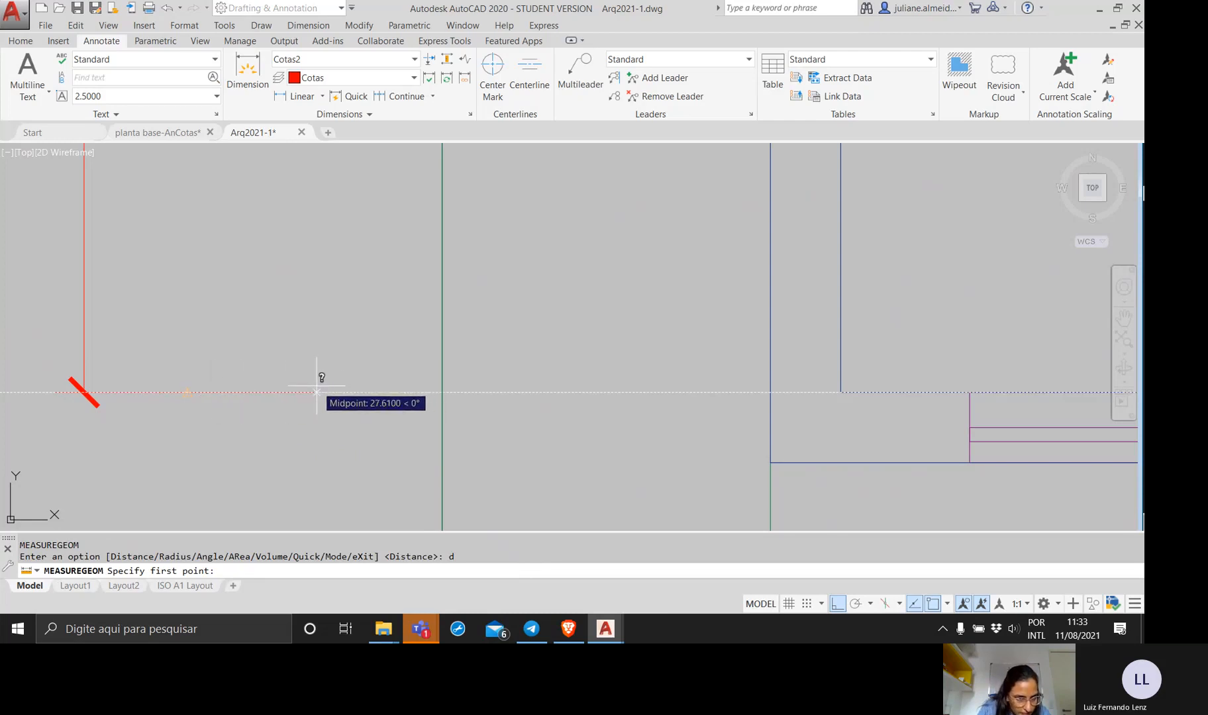
scroll(318, 390, up, 4)
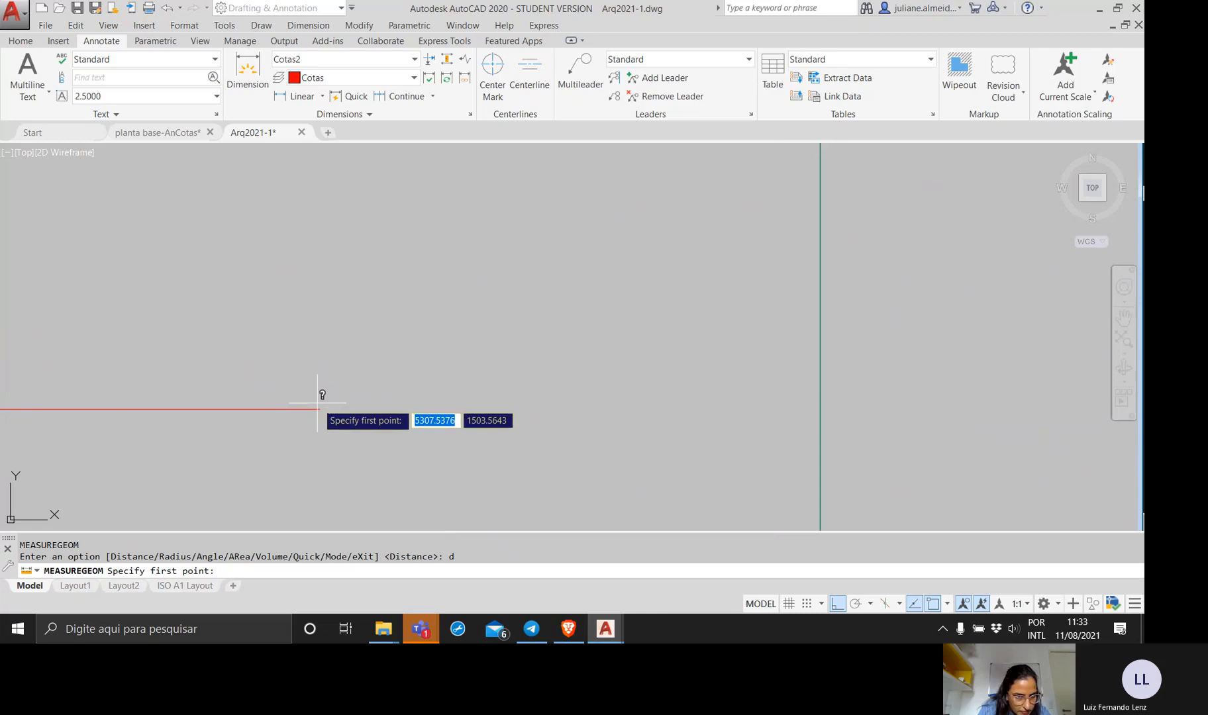
scroll(317, 406, down, 2)
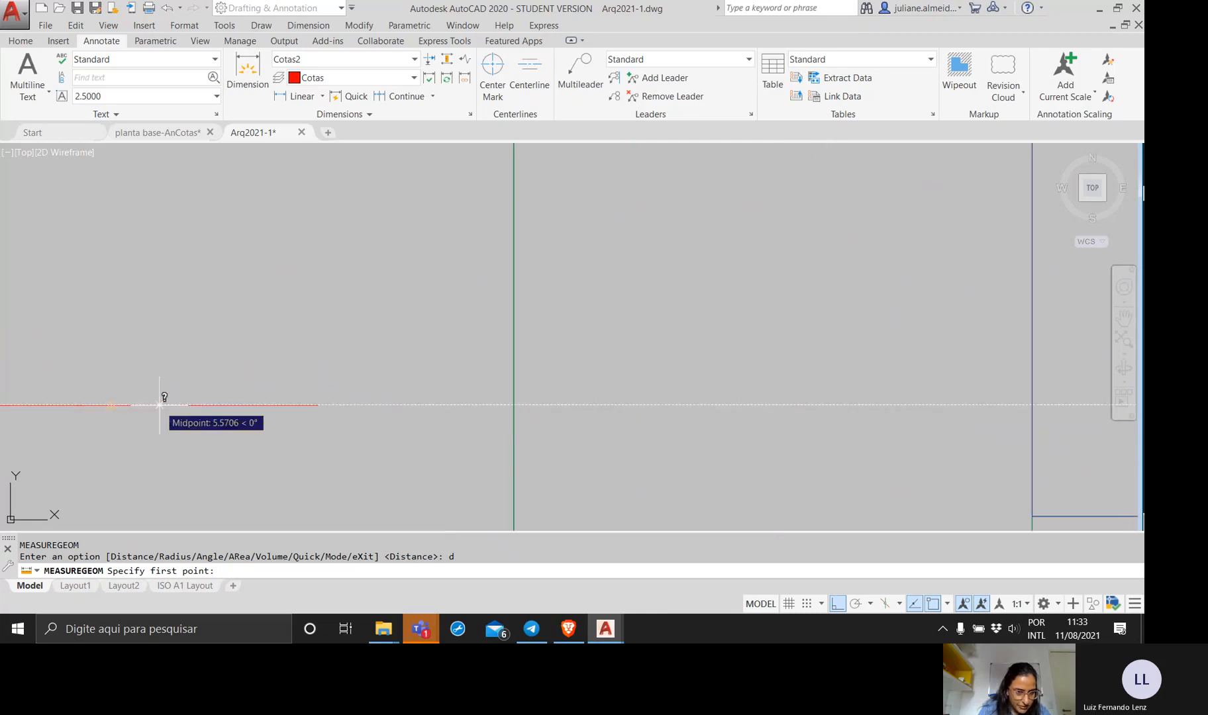
click(317, 405)
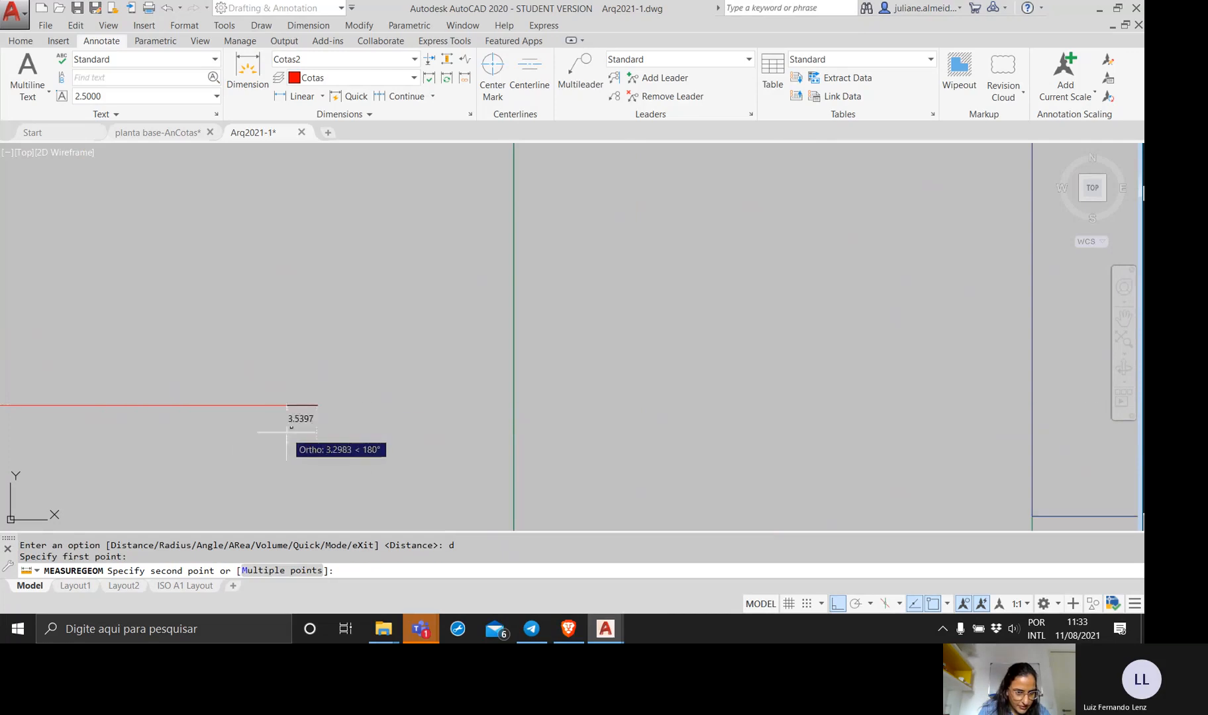
scroll(177, 434, down, 2)
middle_drag(177, 431, 293, 446)
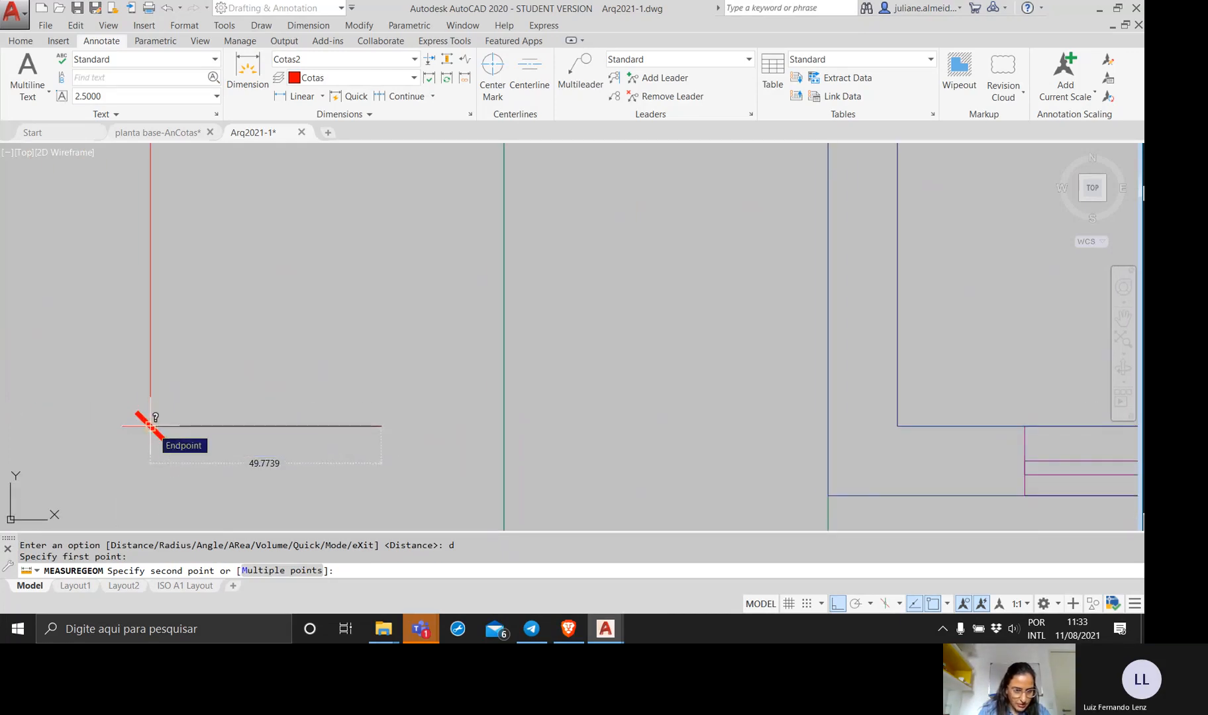
click(151, 426)
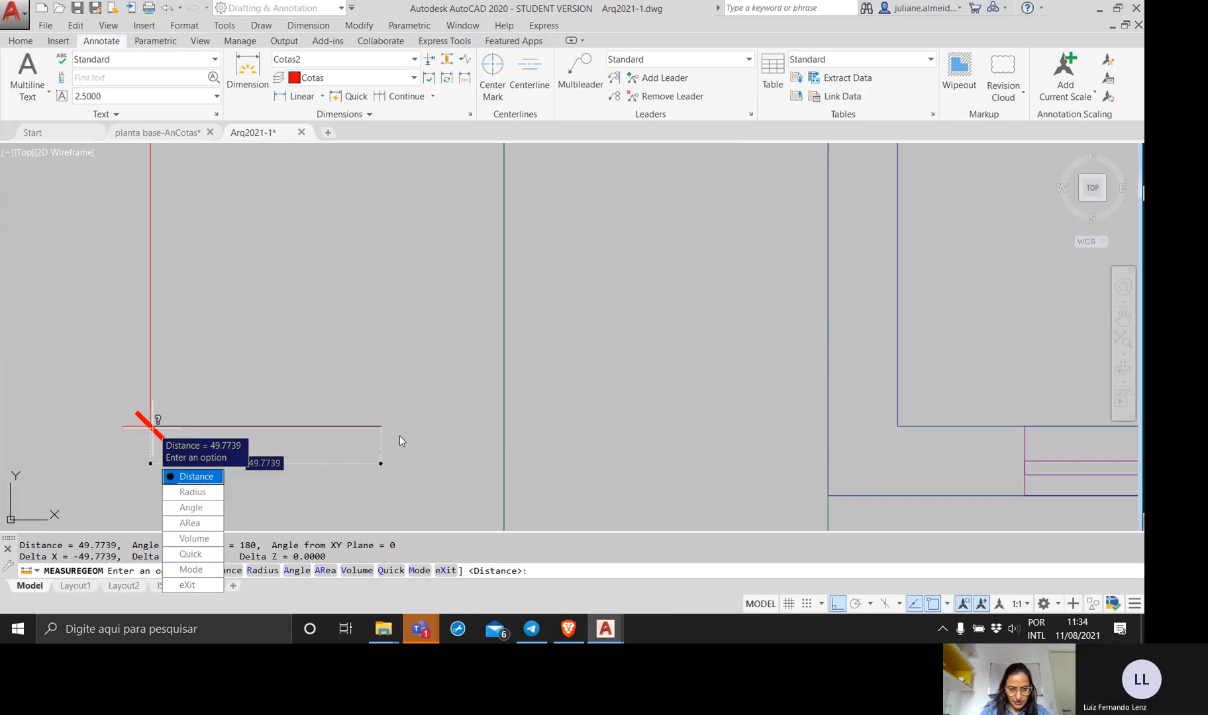
scroll(382, 426, up, 5)
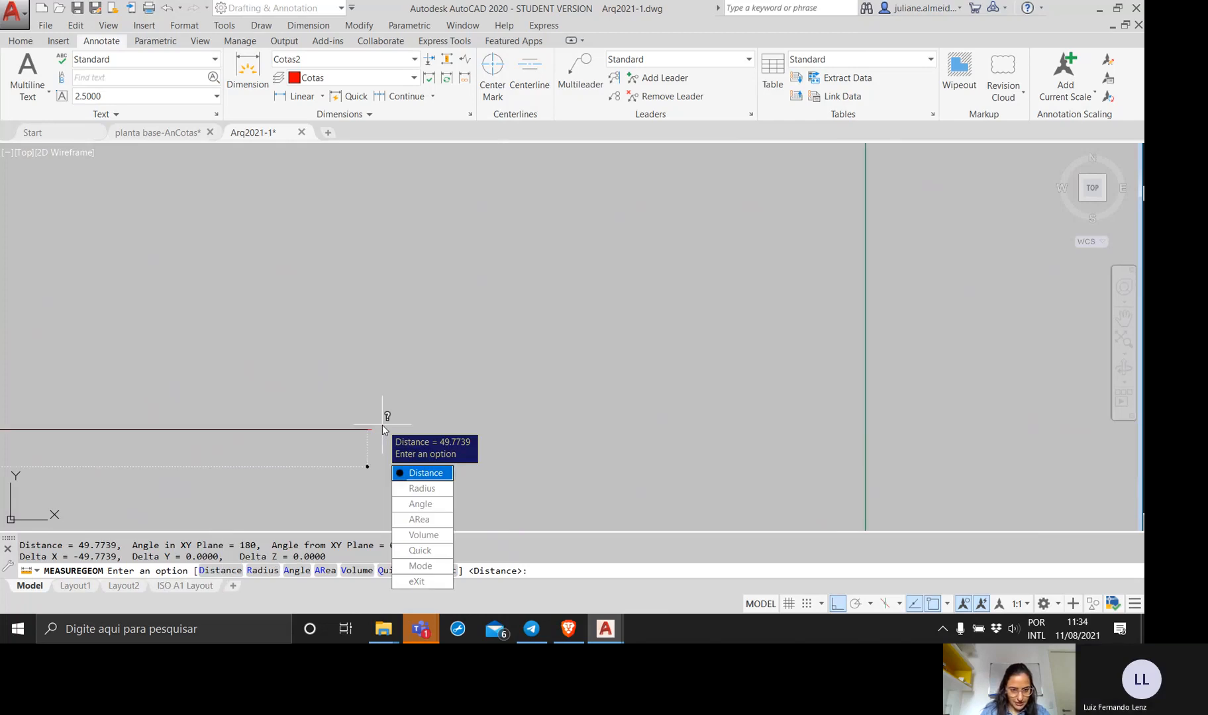
scroll(383, 425, down, 5)
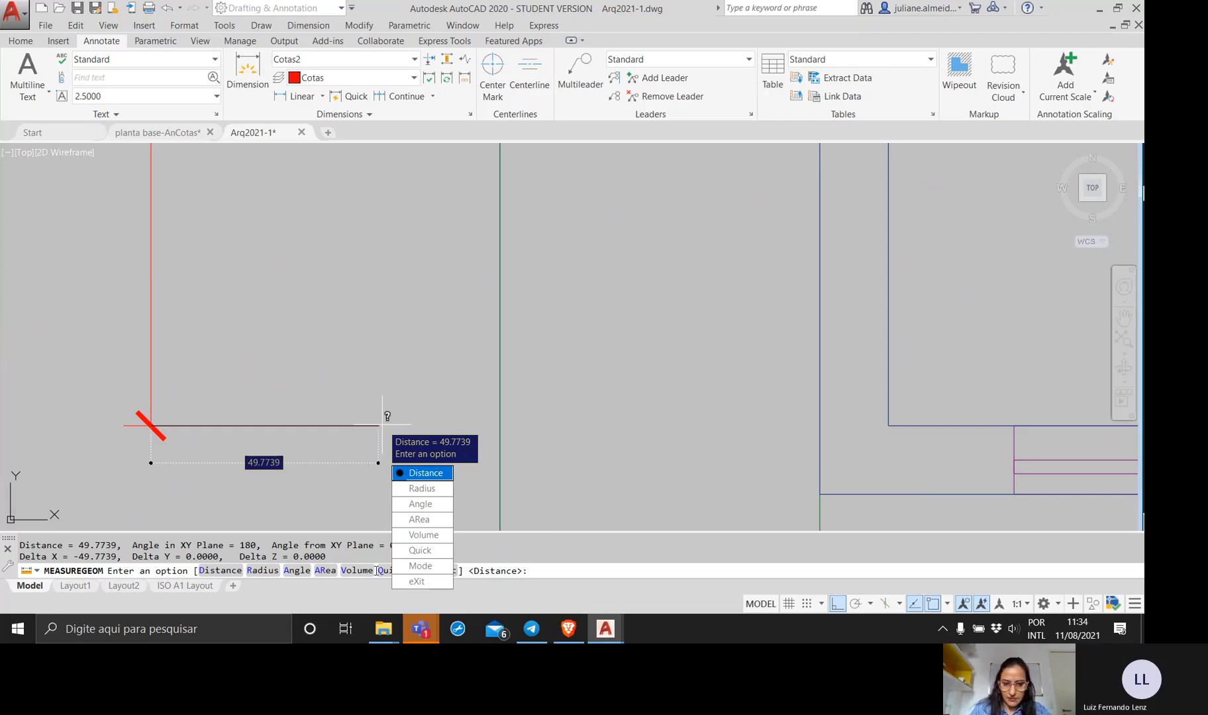
click(414, 582)
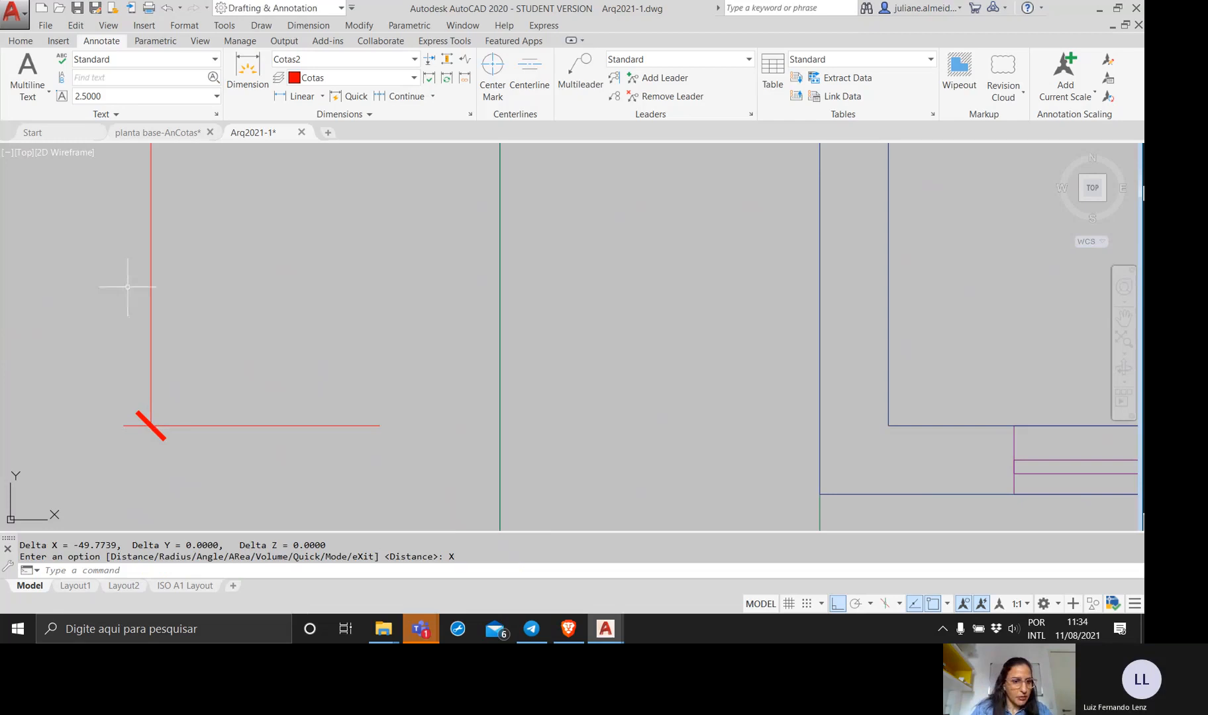
Set the fixed extension line length of the Cotas2 style override to 150 and close the Dimension Style Manager.
scroll(128, 287, down, 6)
scroll(197, 275, up, 3)
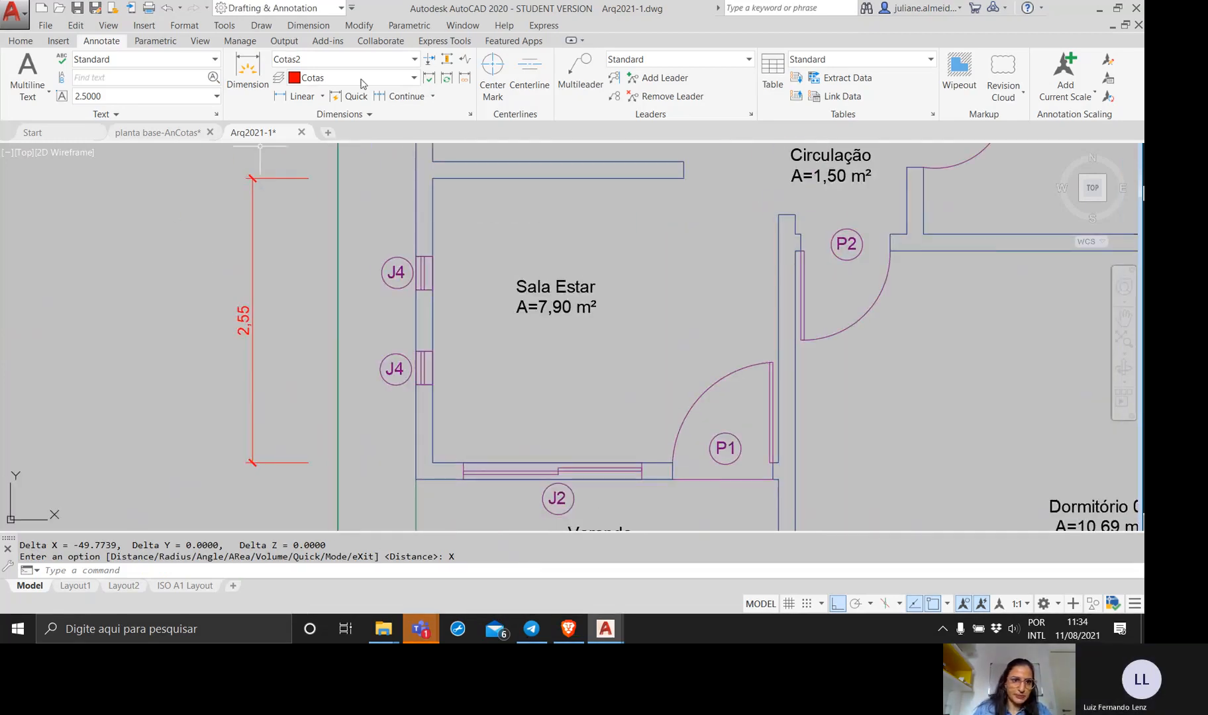
click(472, 115)
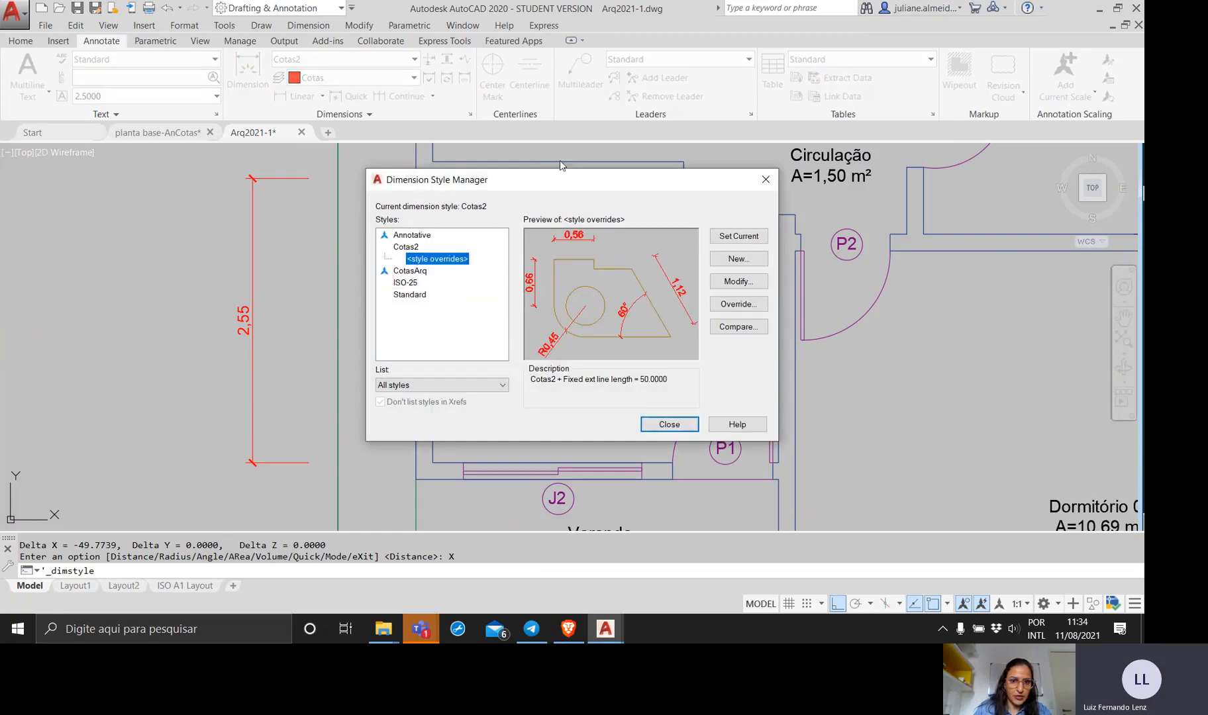
click(746, 286)
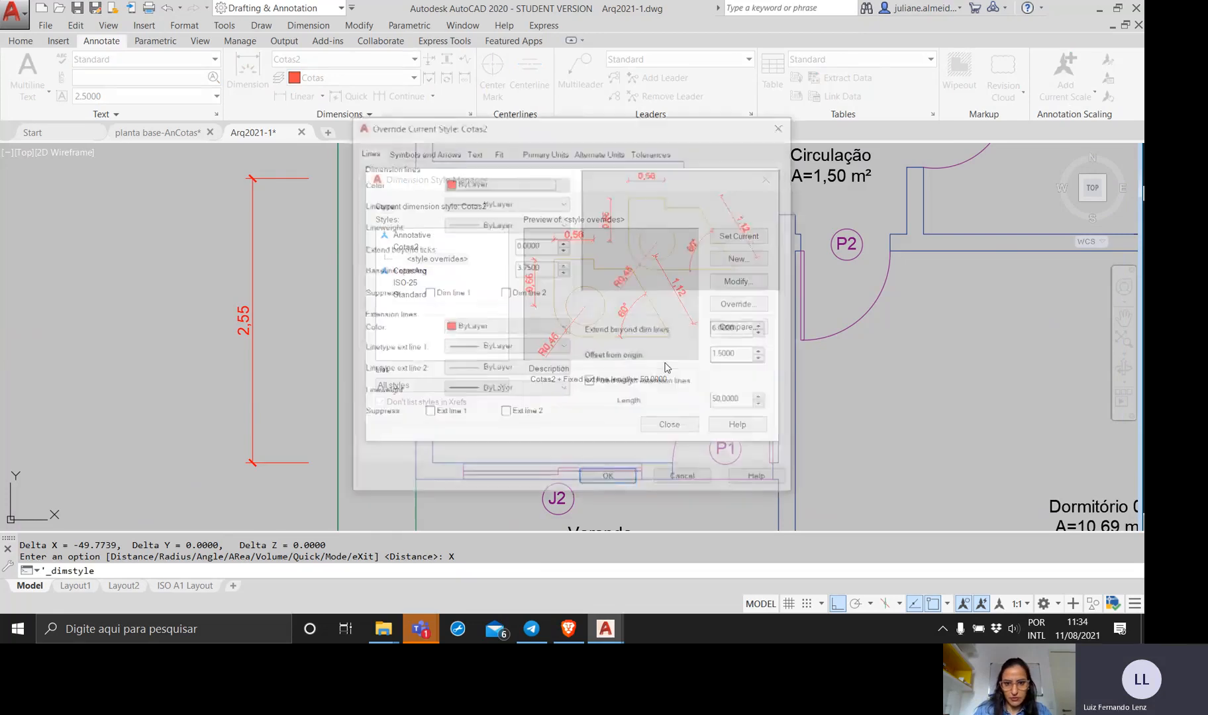
drag(747, 403, 626, 406)
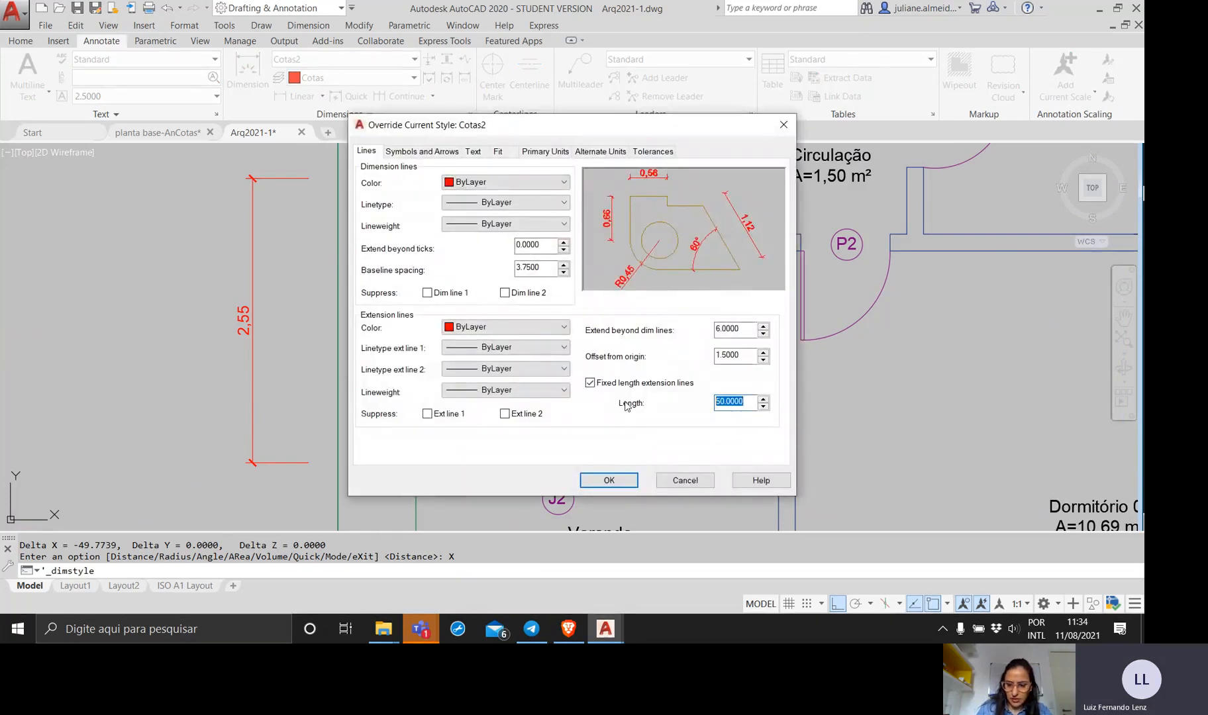
text(150)
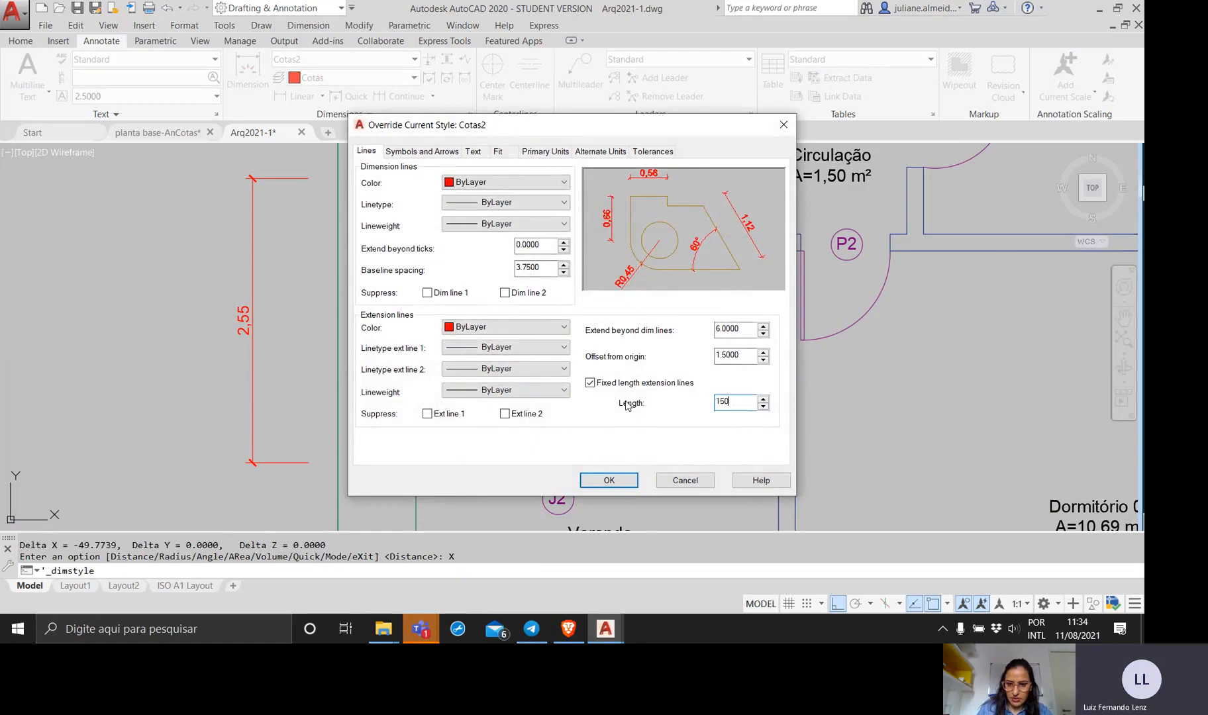
click(627, 483)
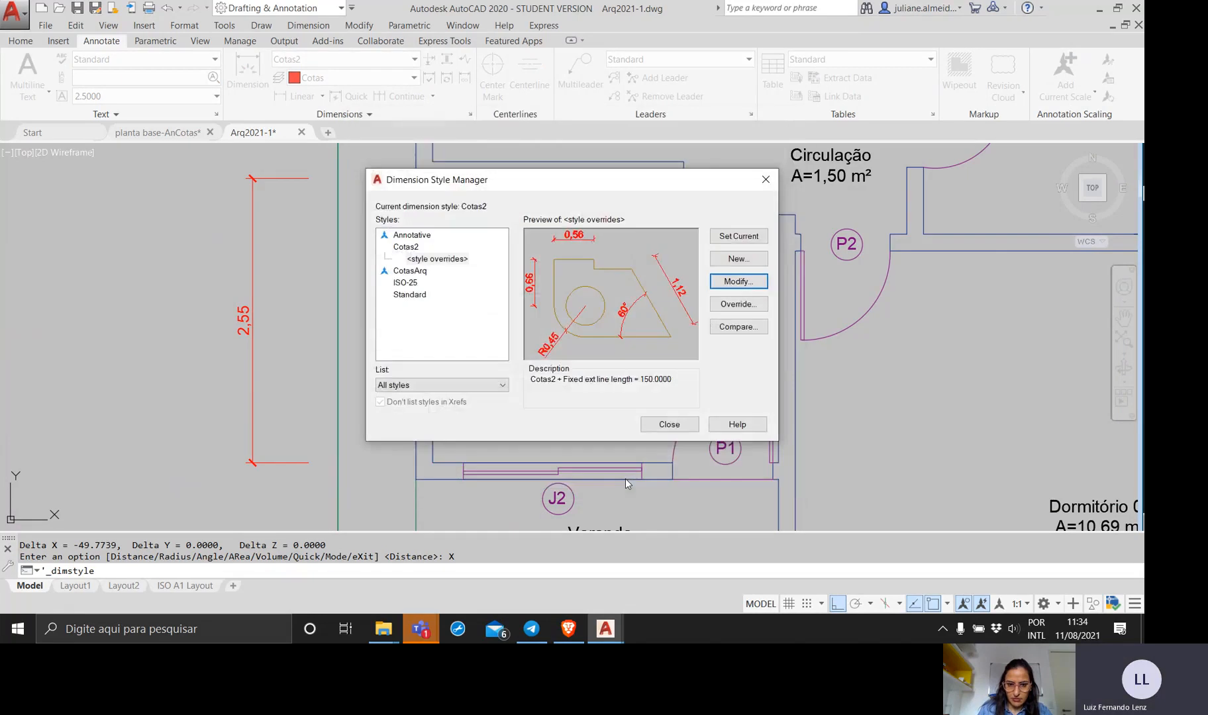
click(667, 425)
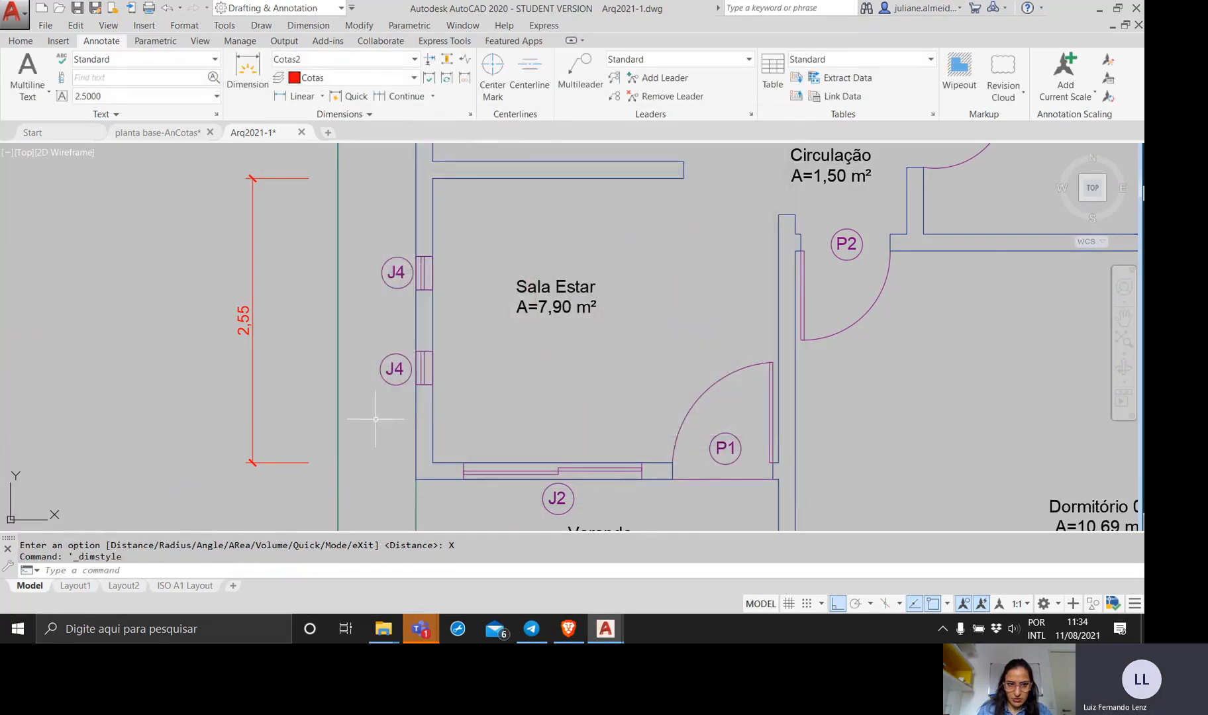
Set the fixed extension line length of the base Cotas2 dimension style to 150, then select the Sala Estar dimension and clear the selection.
click(295, 398)
click(231, 388)
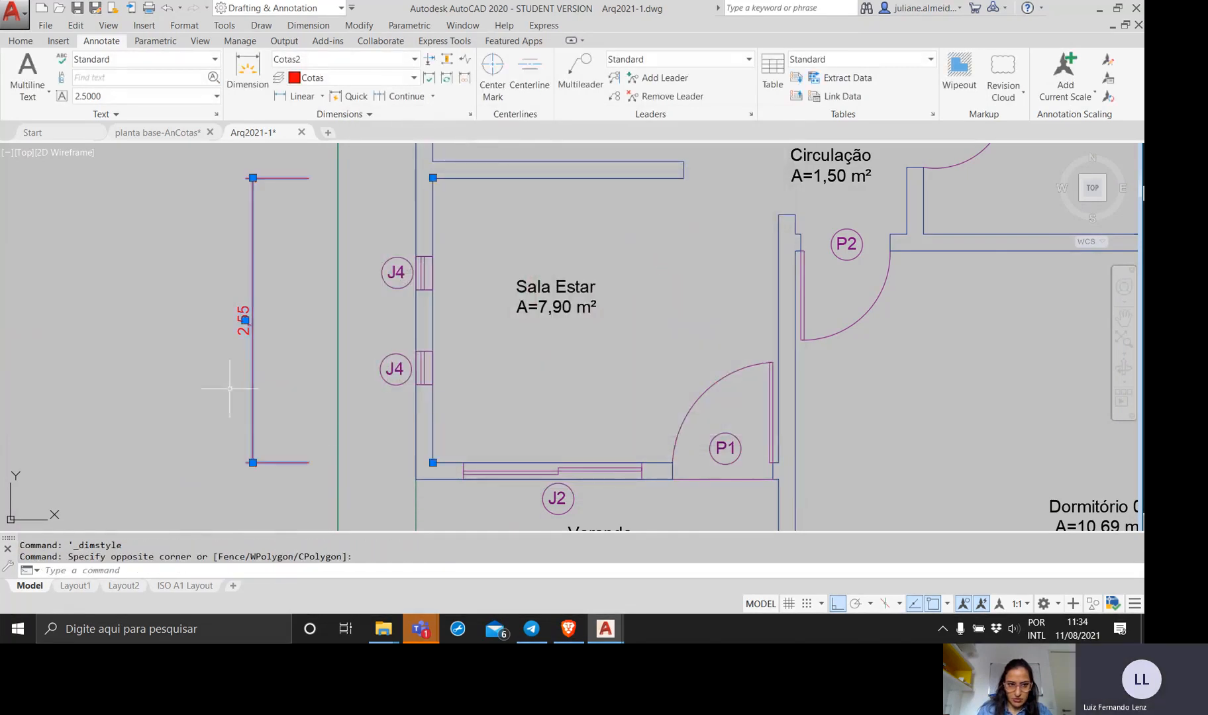
click(357, 59)
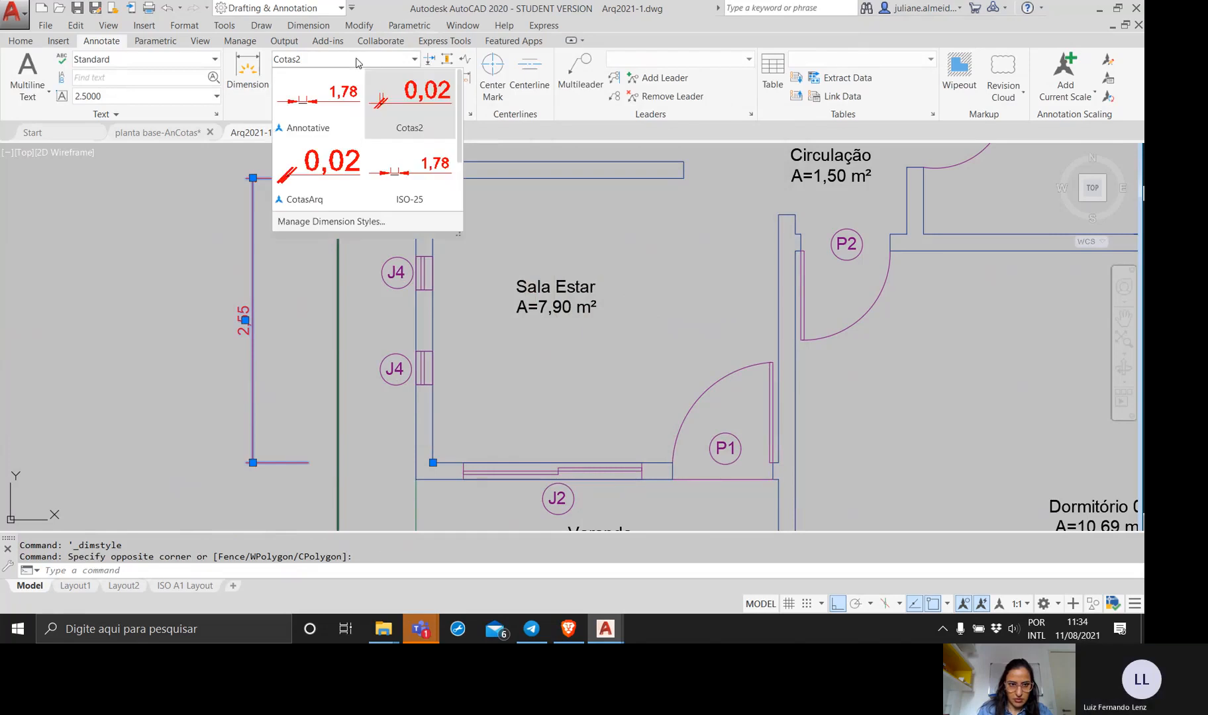
click(344, 221)
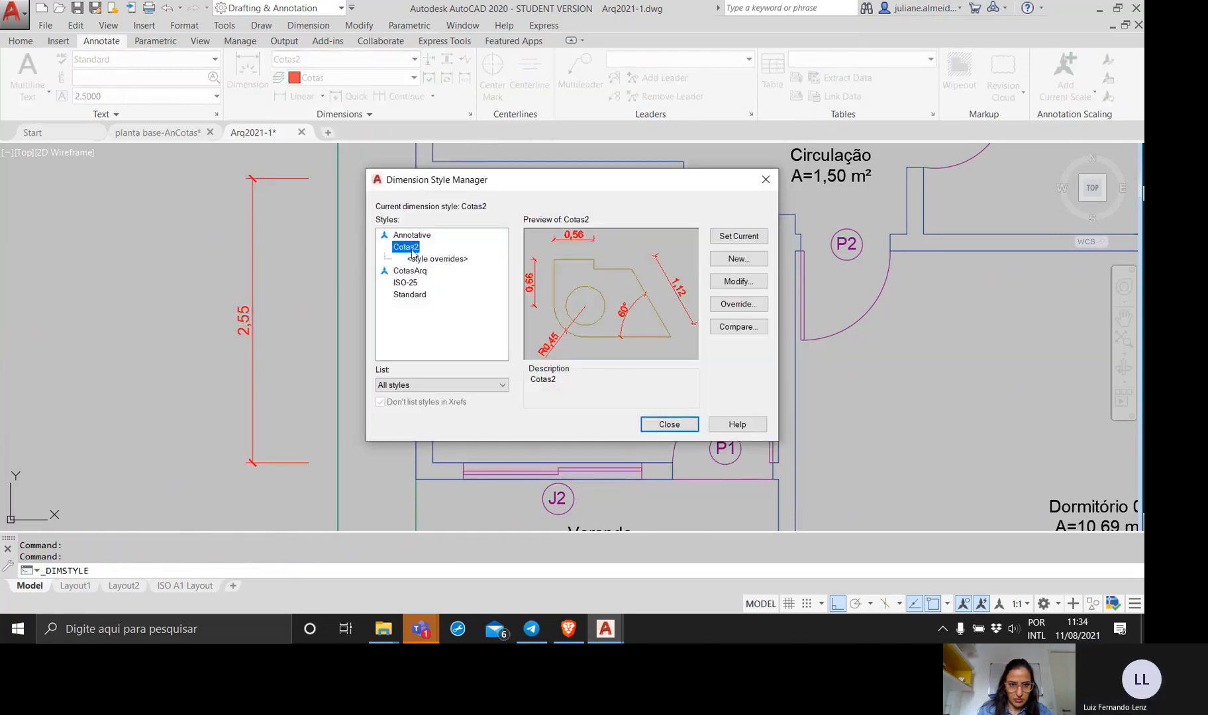
click(739, 282)
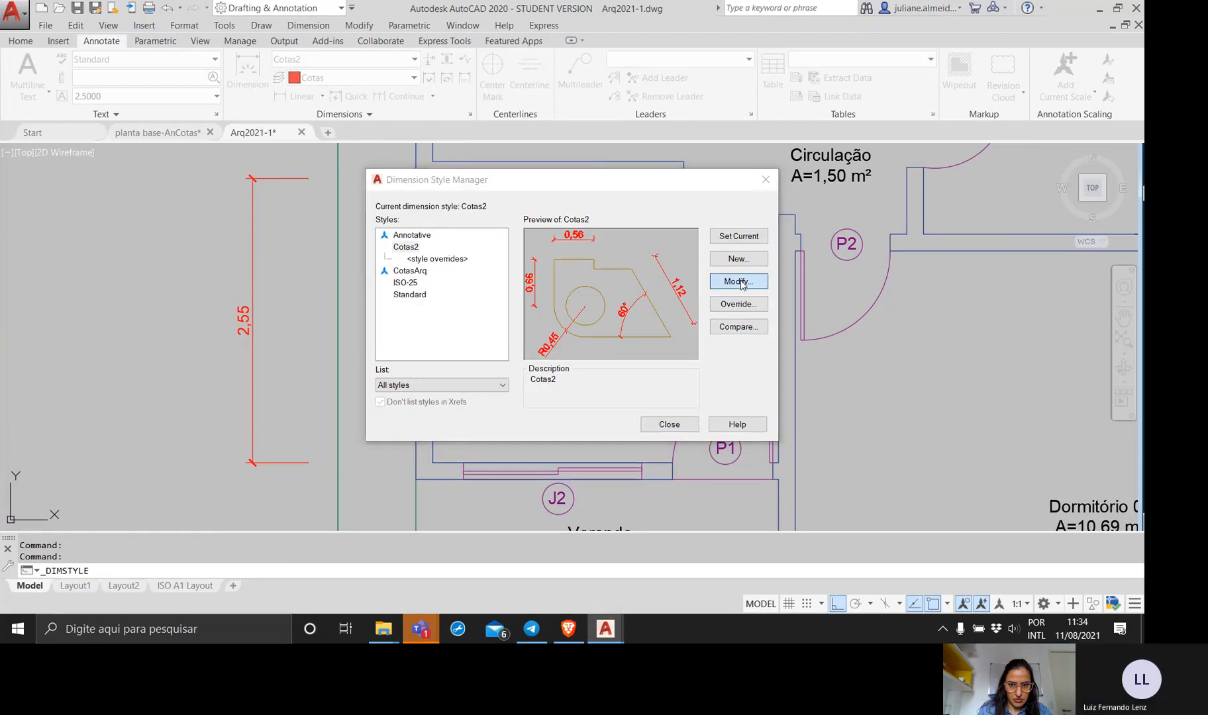
double_click(637, 365)
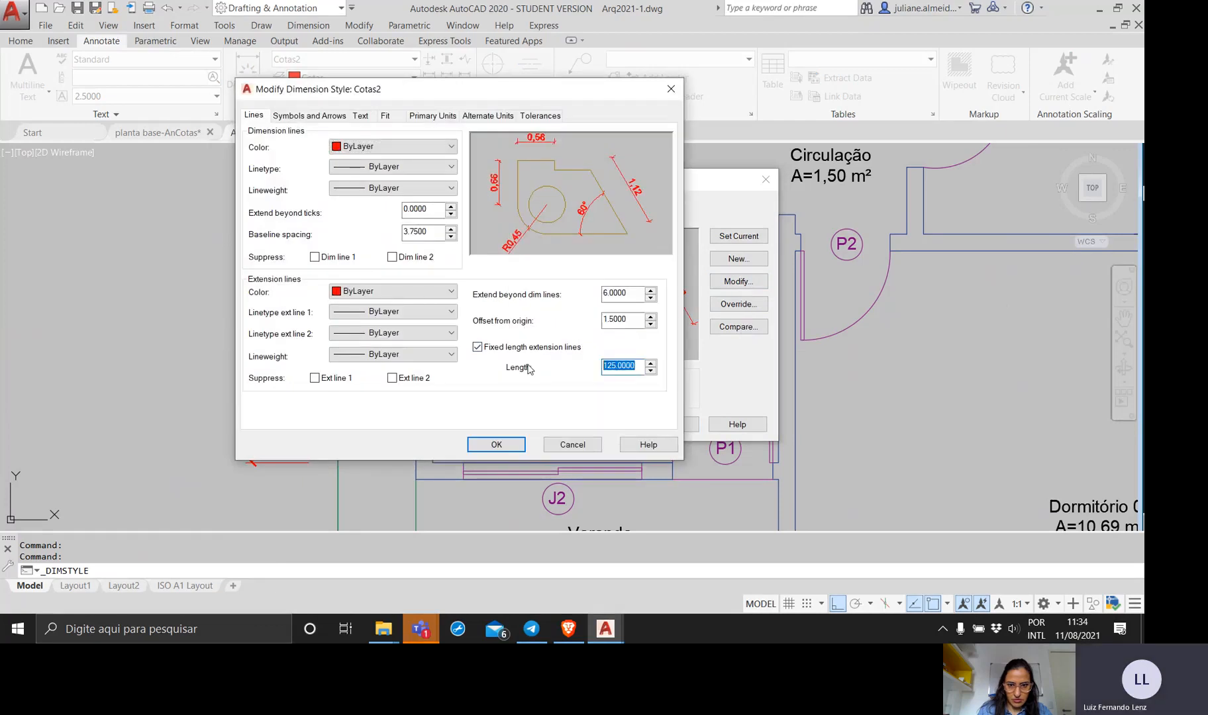
text(150)
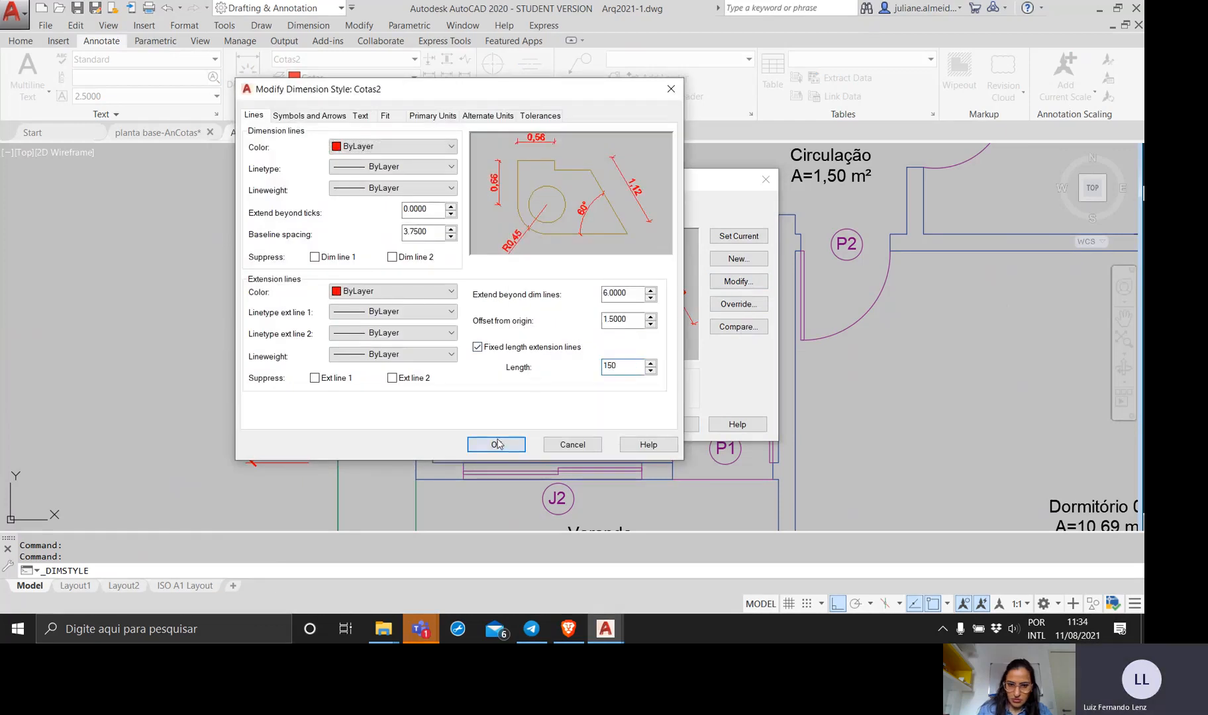
click(497, 444)
click(665, 428)
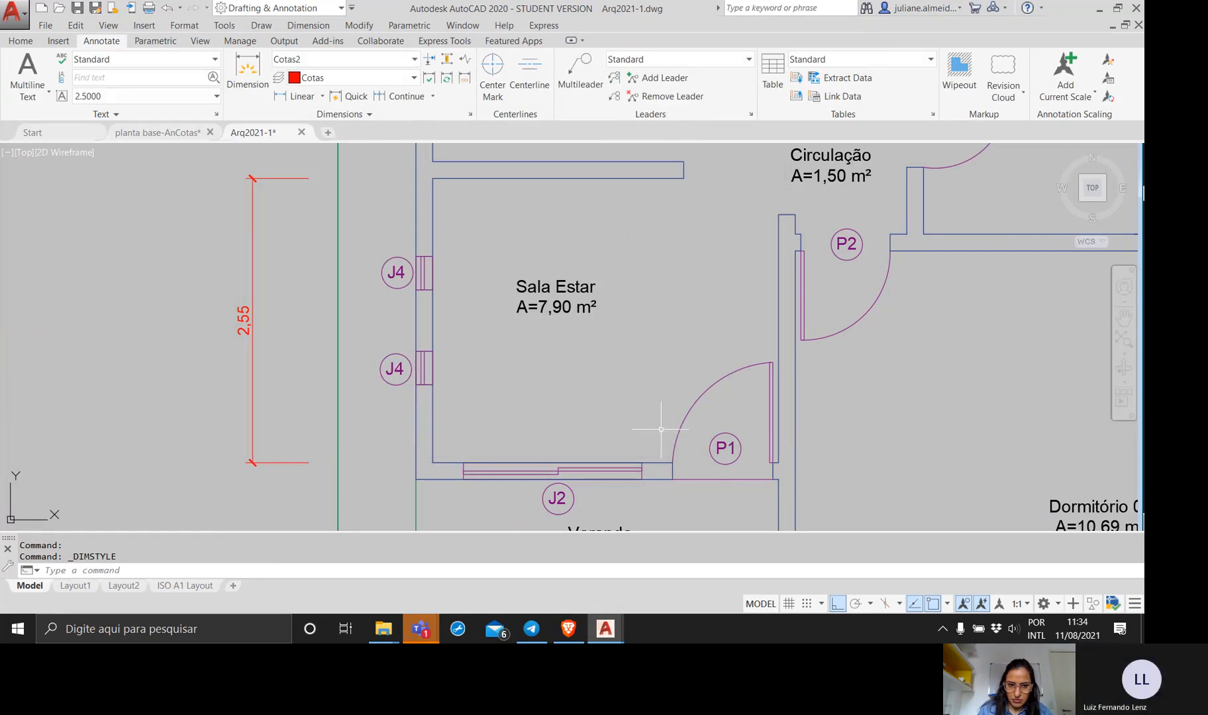
drag(262, 378, 210, 350)
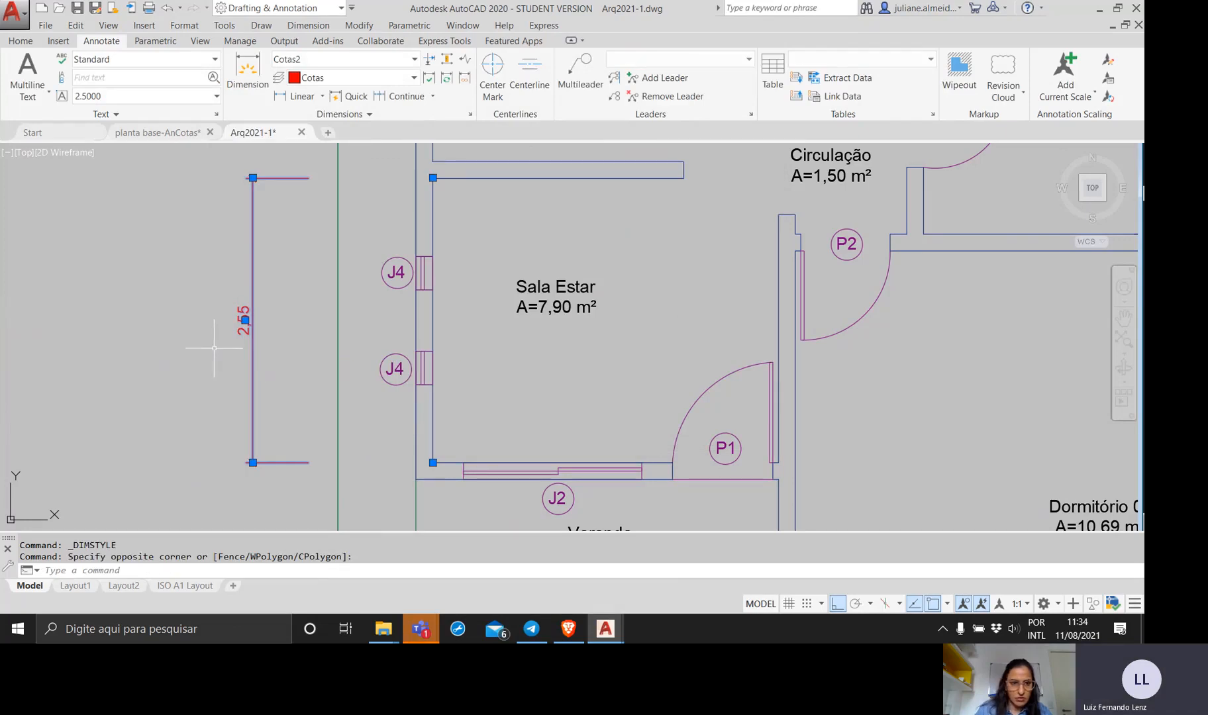
key(Escape)
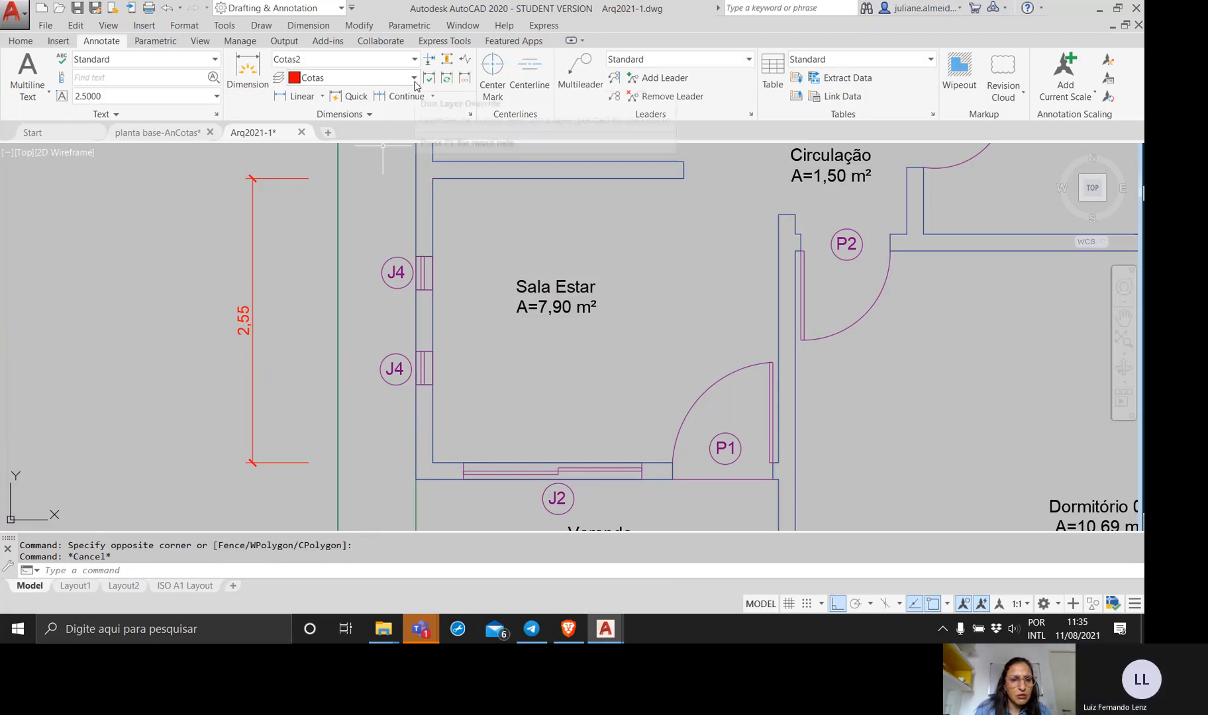
Set the fixed extension line length of the CotasArq dimension style to 150 and close the Dimension Style Manager.
click(470, 115)
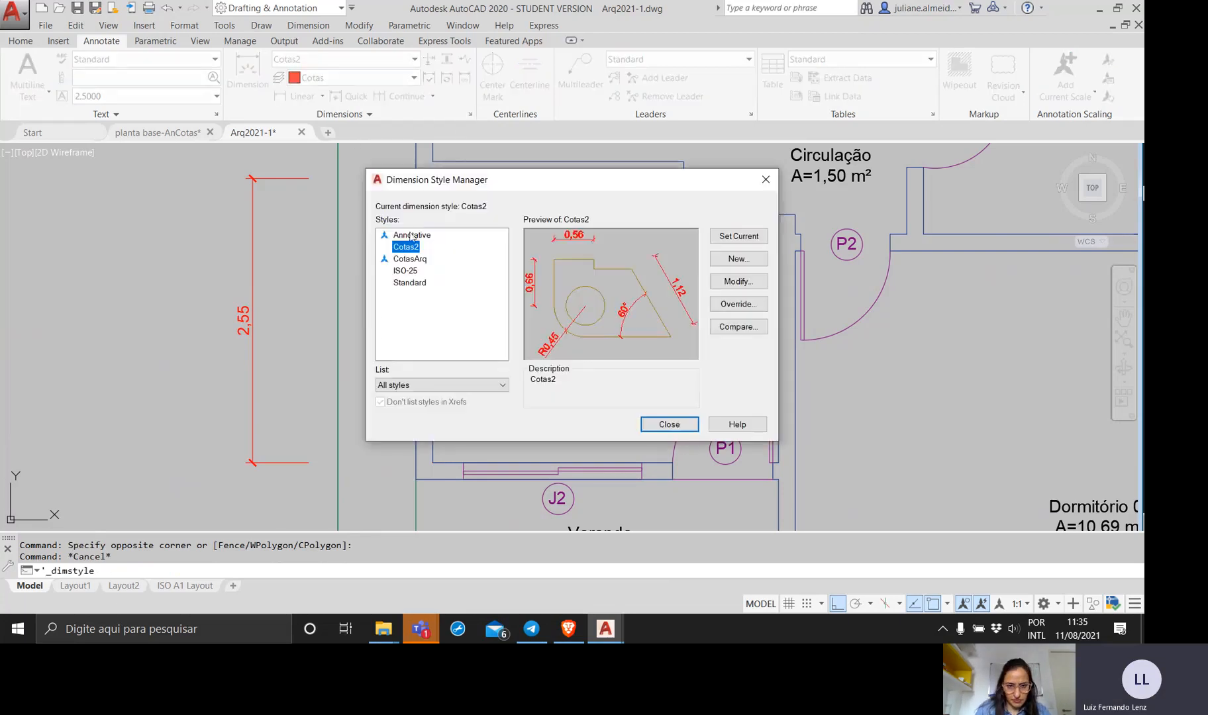
click(418, 260)
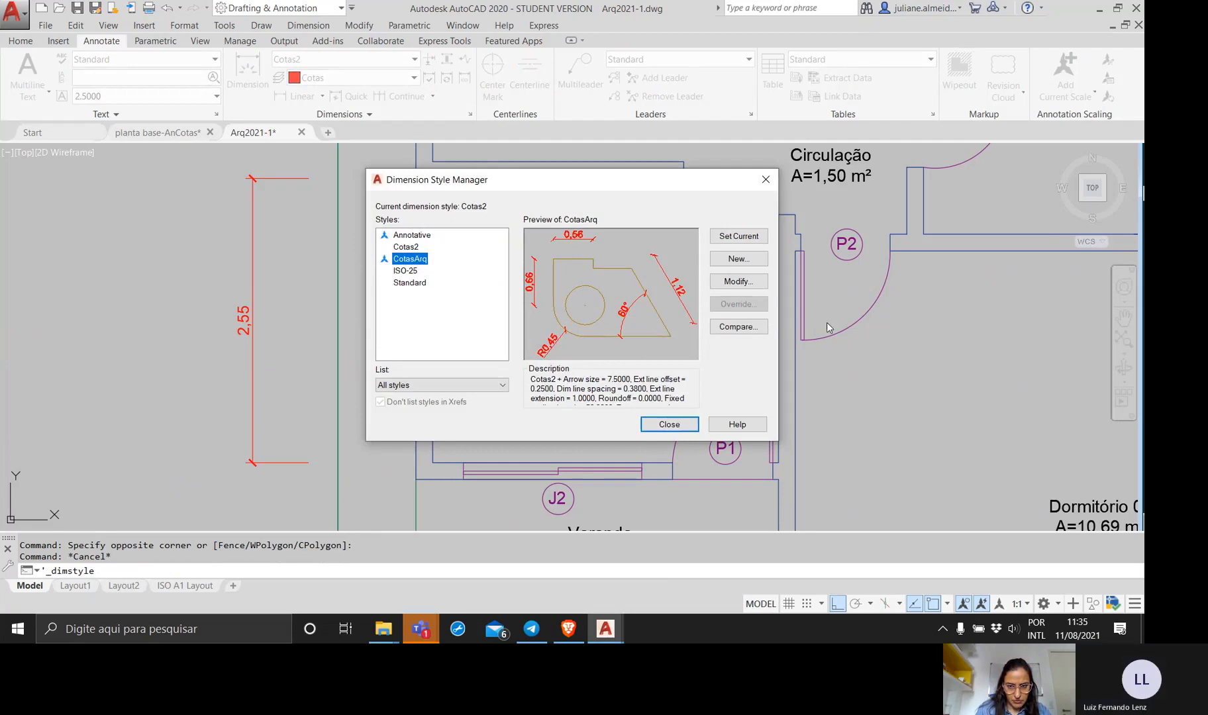
click(760, 282)
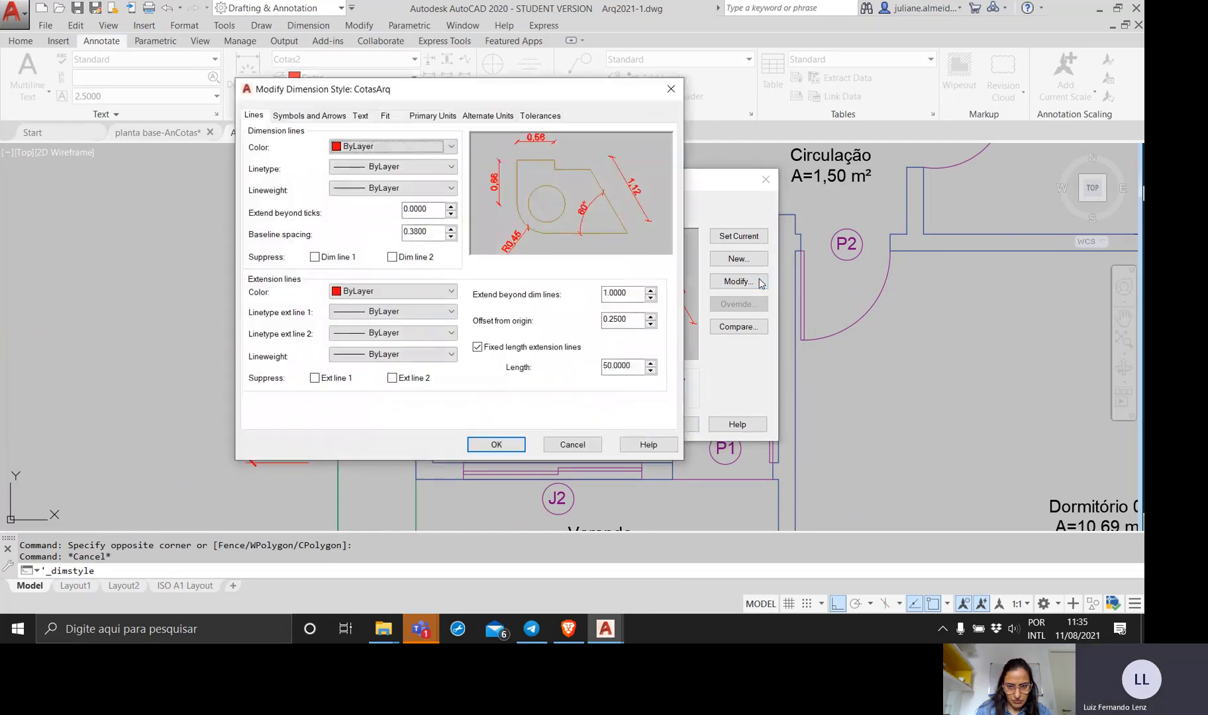
double_click(623, 366)
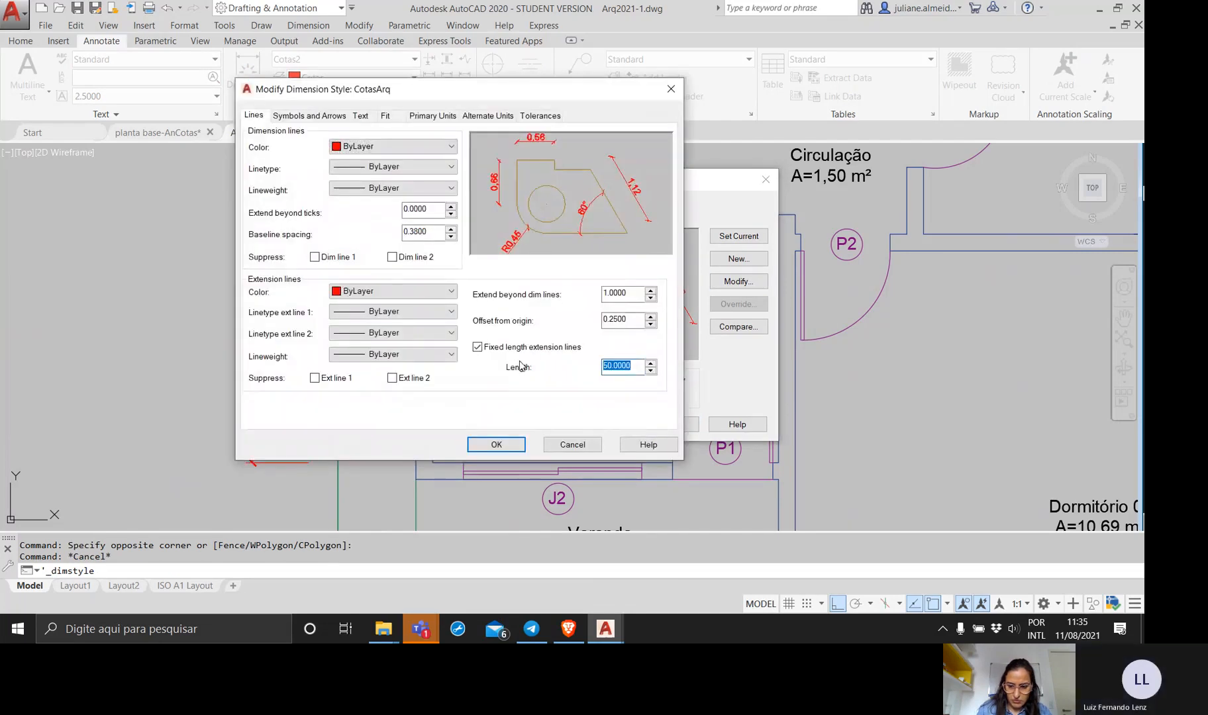
text(0.5)
click(496, 444)
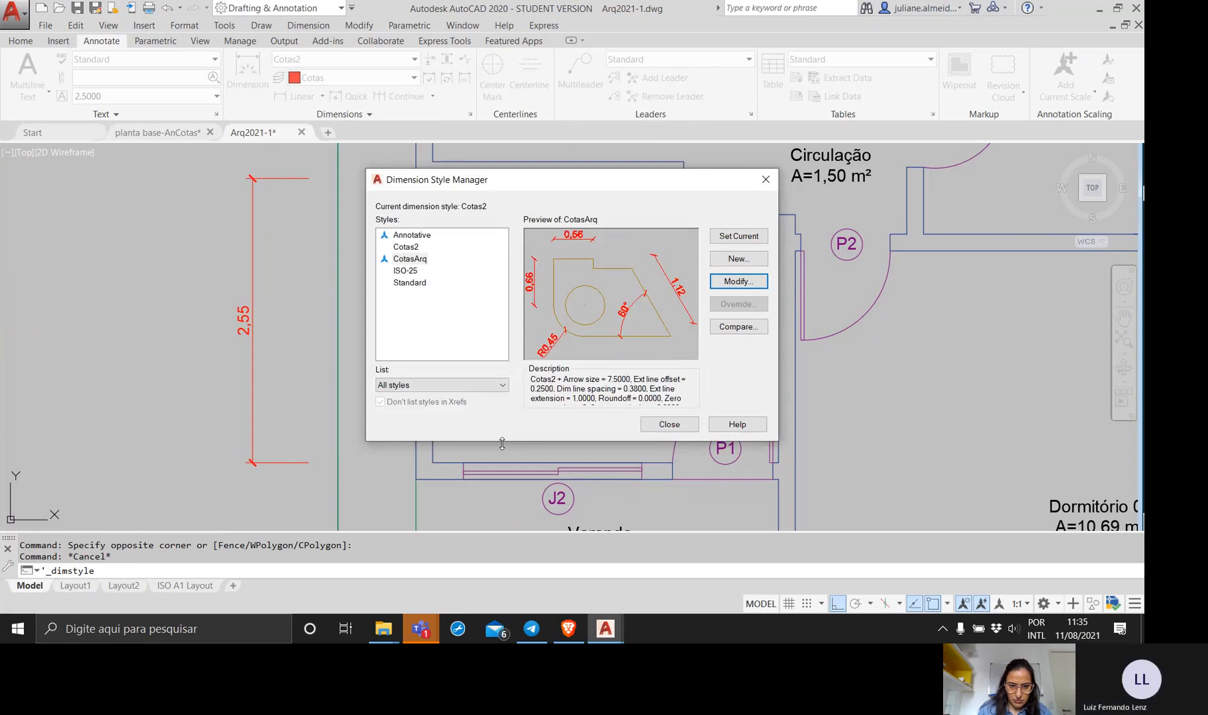
click(663, 424)
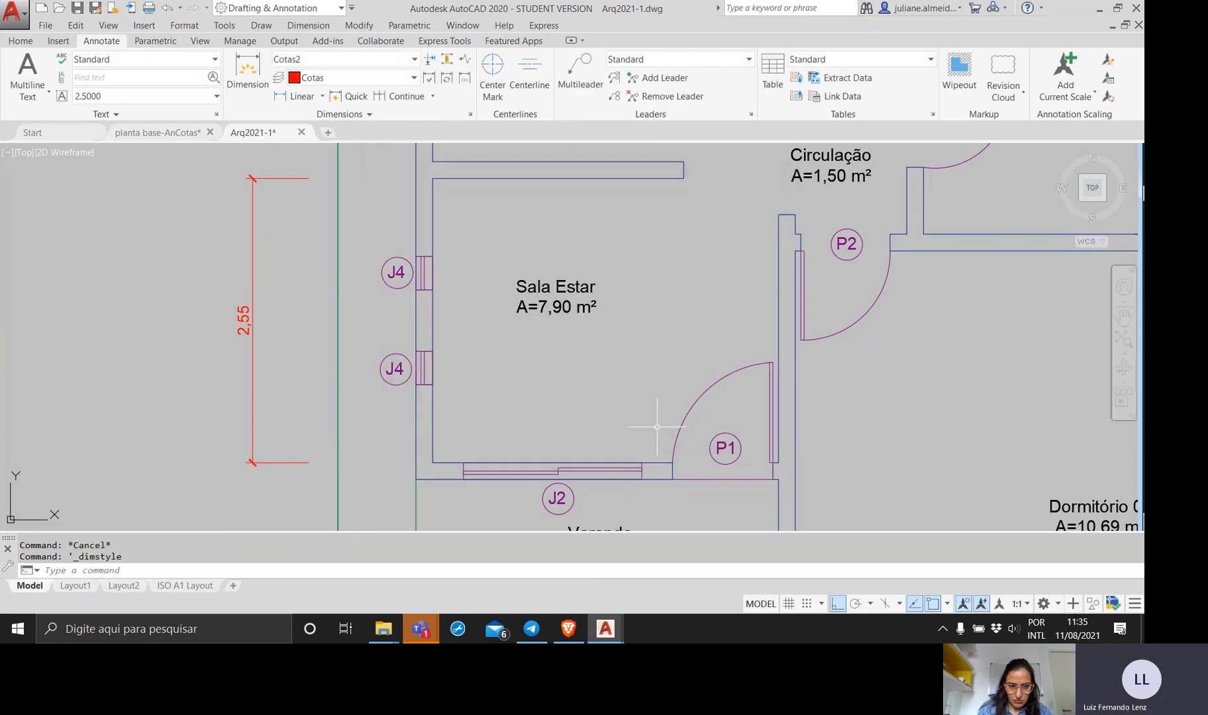
Erase the Sala Estar dimension and undo the erase.
click(298, 432)
click(153, 381)
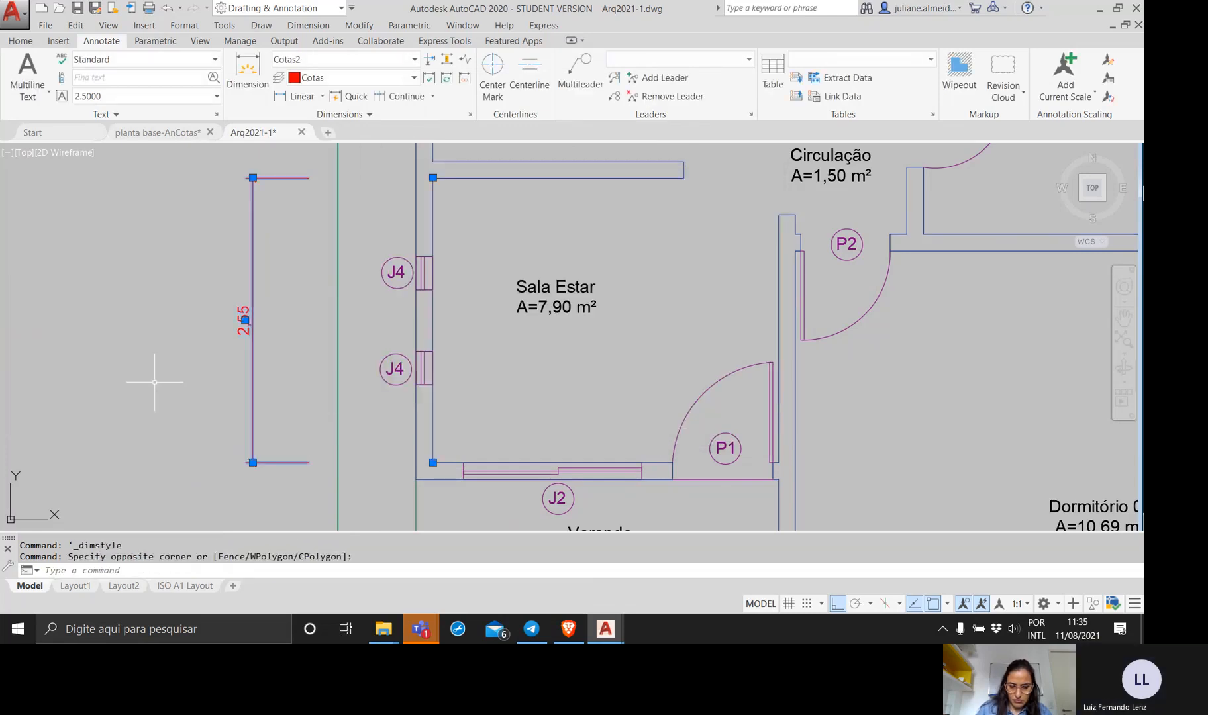
key(Delete)
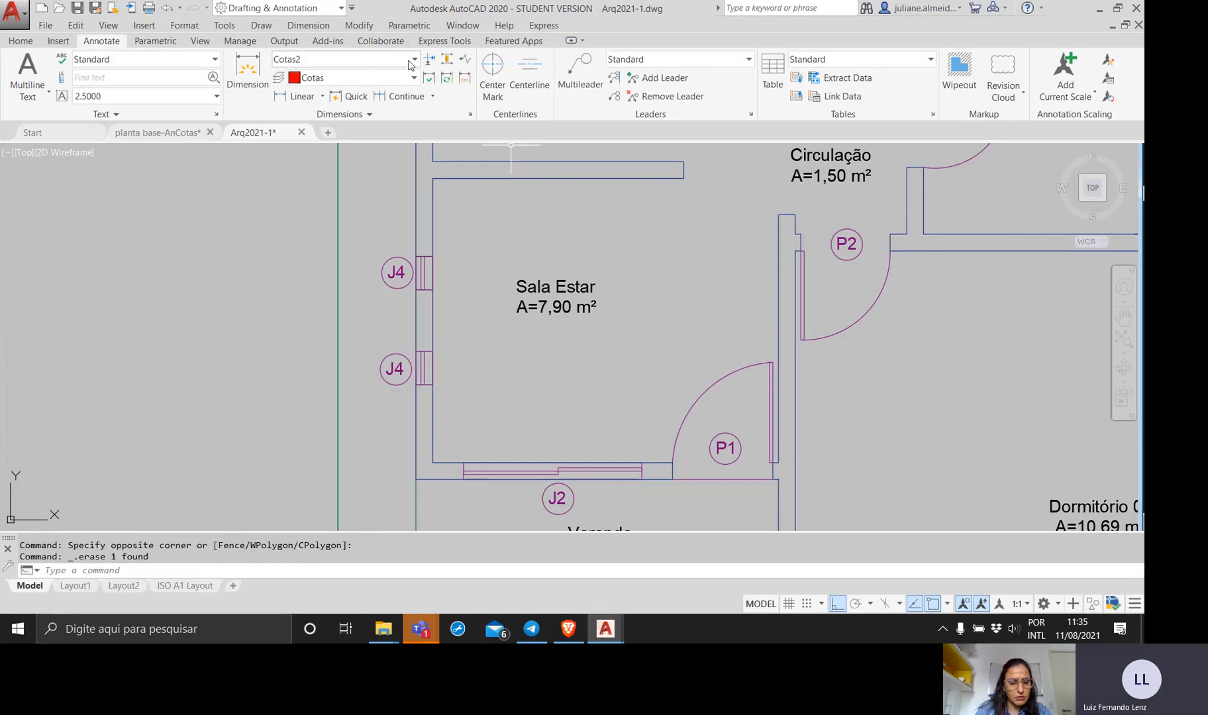
key(ctrl+z)
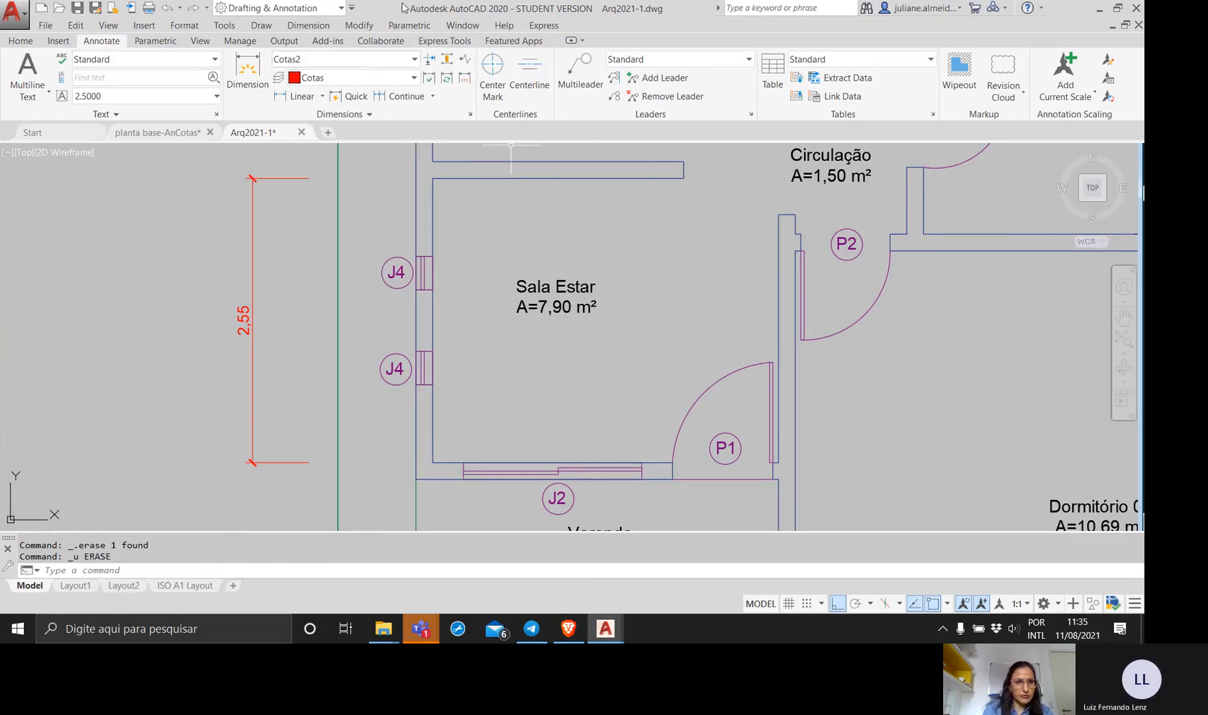
Make CotasArq the current dimension style, assign it to the existing Sala Estar dimension and clear the selection.
click(366, 65)
click(345, 158)
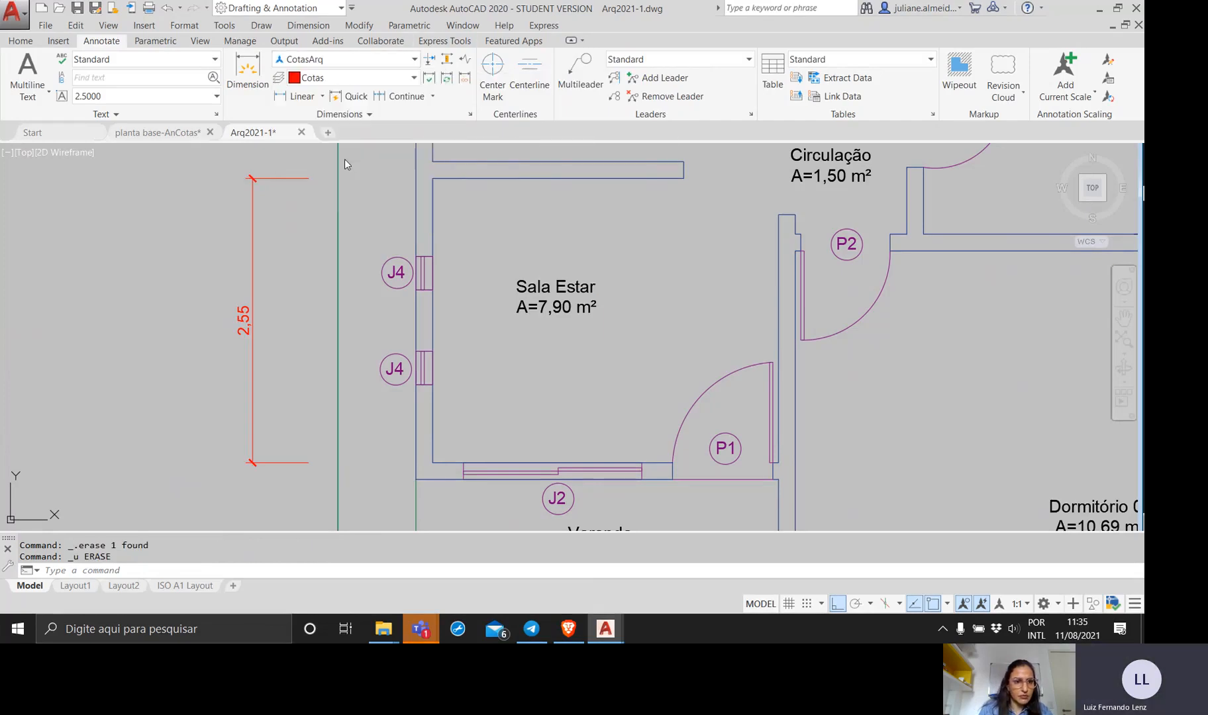
click(300, 194)
click(224, 212)
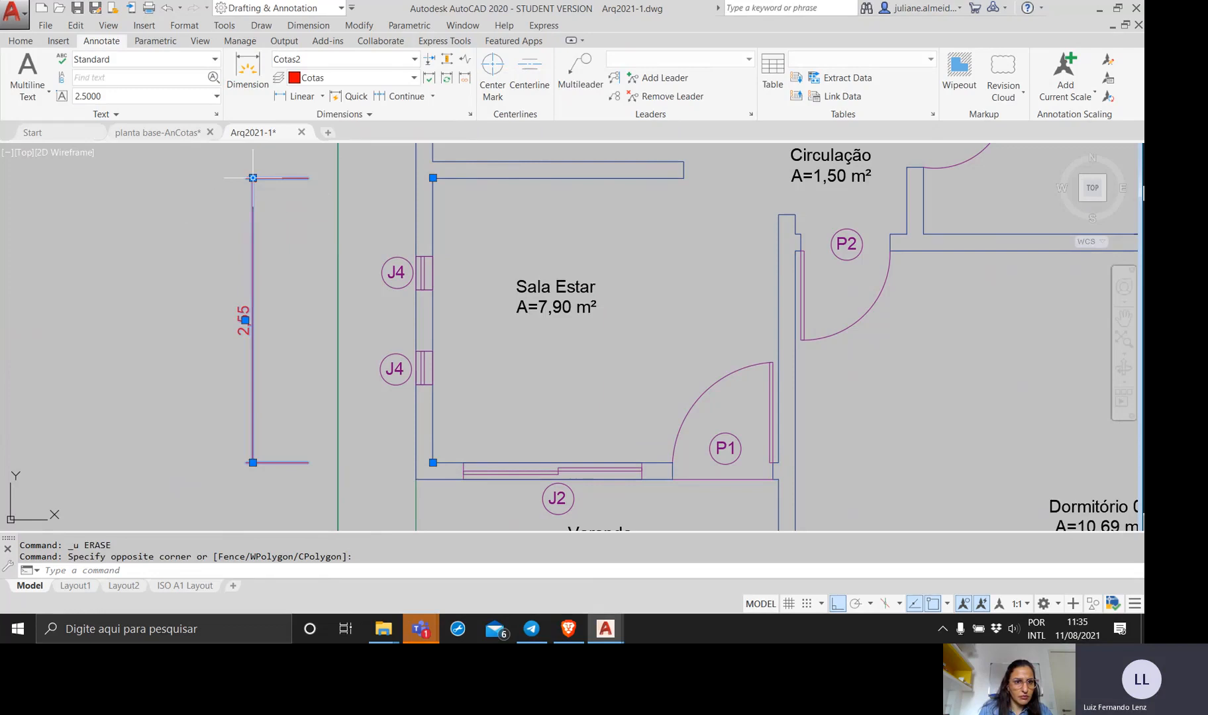
click(381, 68)
click(324, 167)
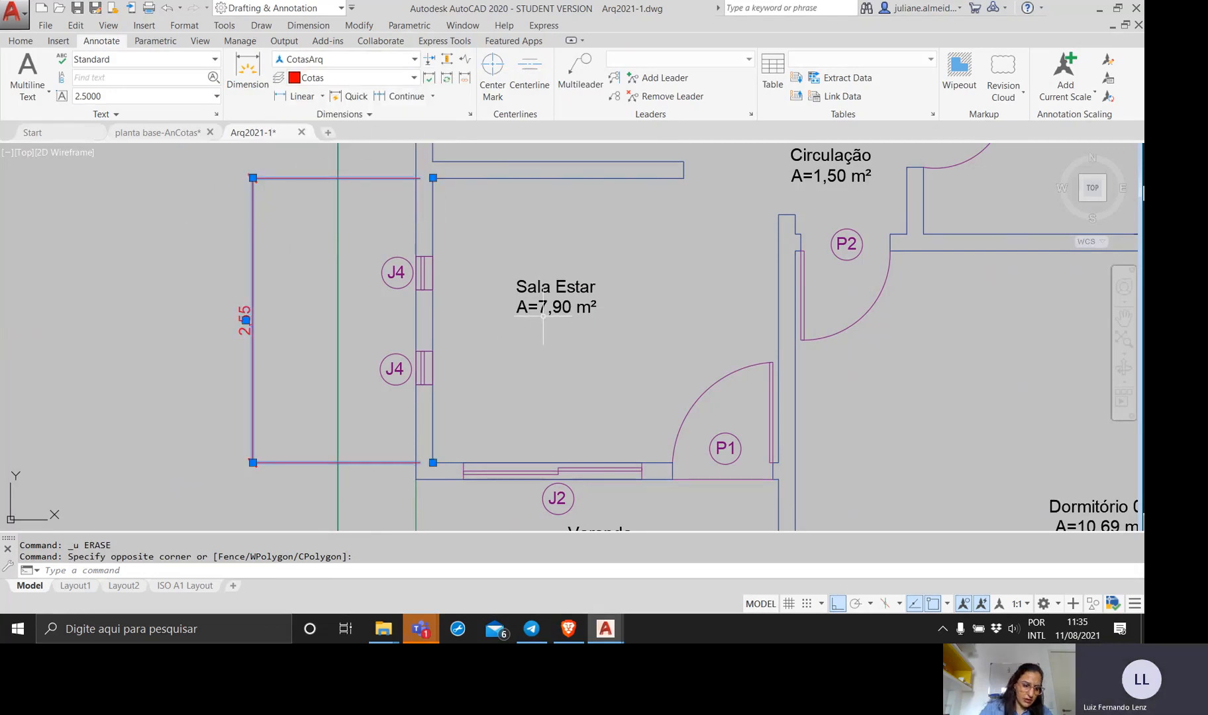
key(Escape)
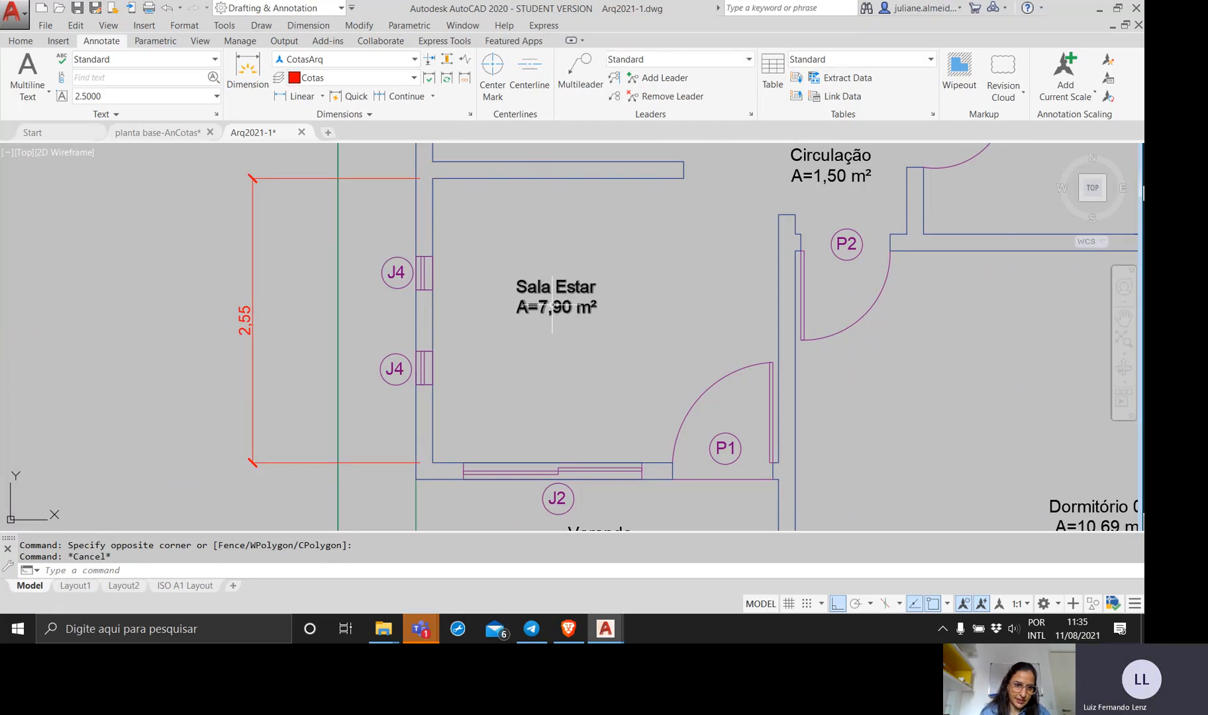
Set the fixed extension line length of the CotasArq dimension style to 50 and close the Dimension Style Manager.
scroll(550, 339, down, 2)
middle_drag(551, 339, 498, 349)
scroll(511, 340, down, 3)
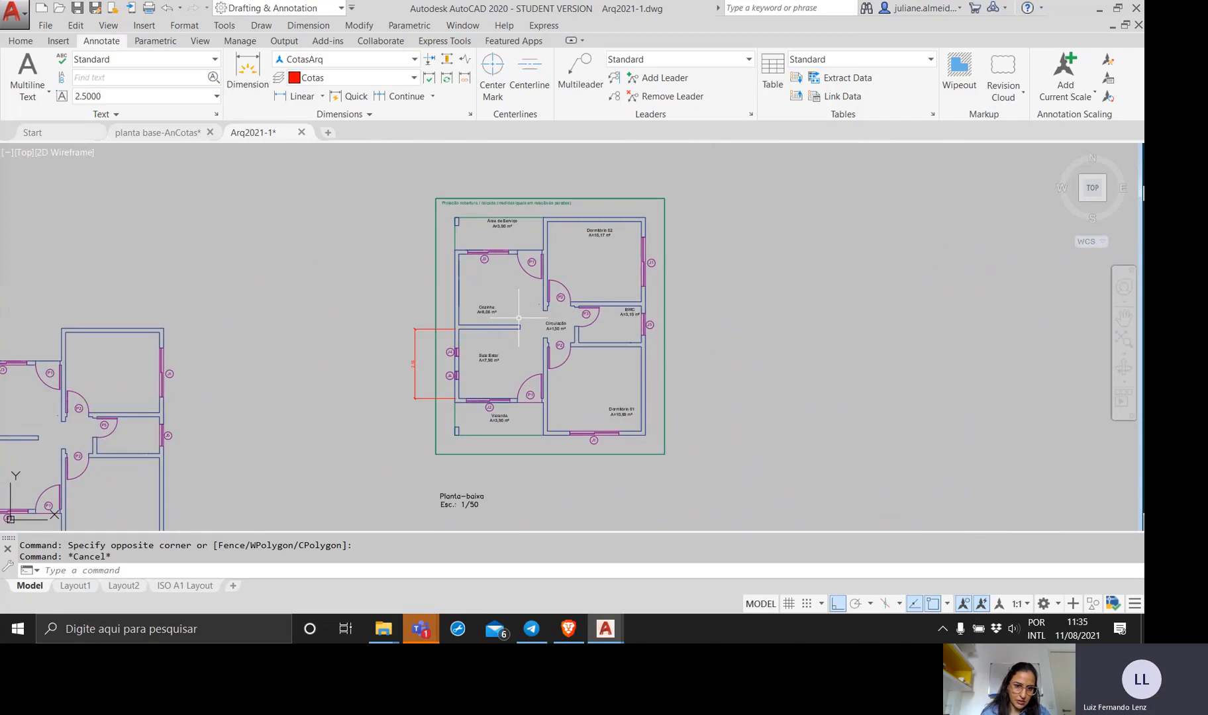
scroll(518, 318, up, 4)
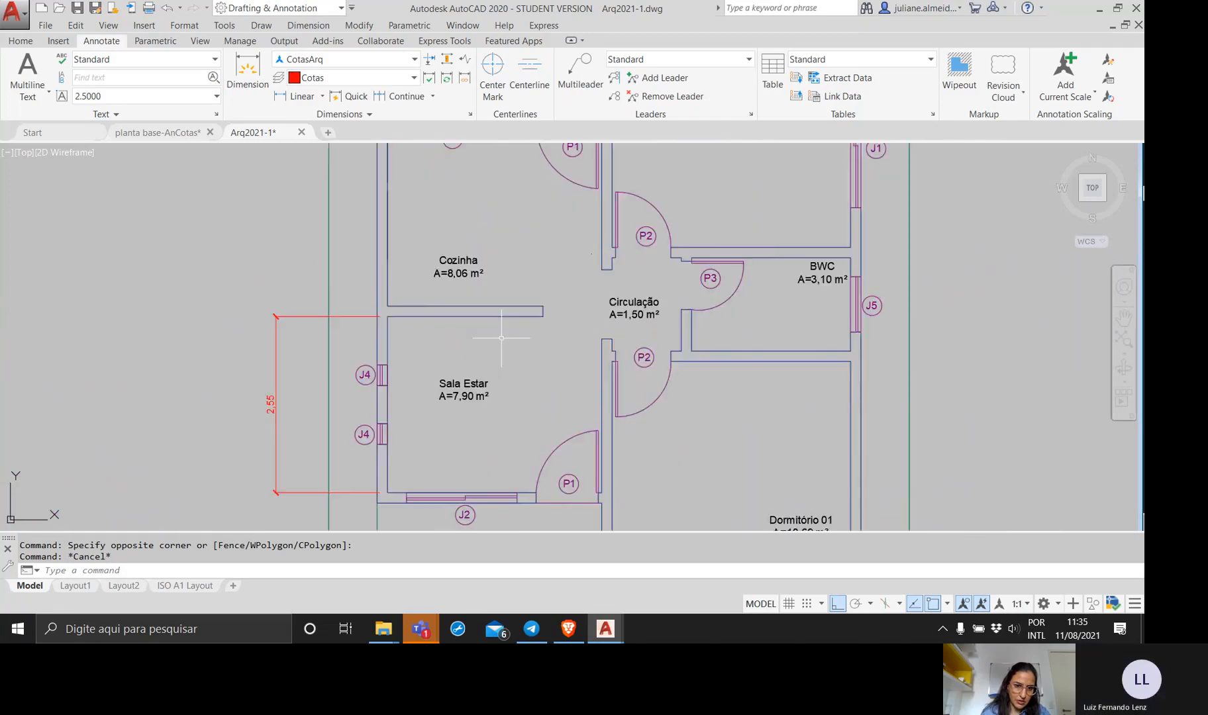
middle_drag(501, 339, 567, 312)
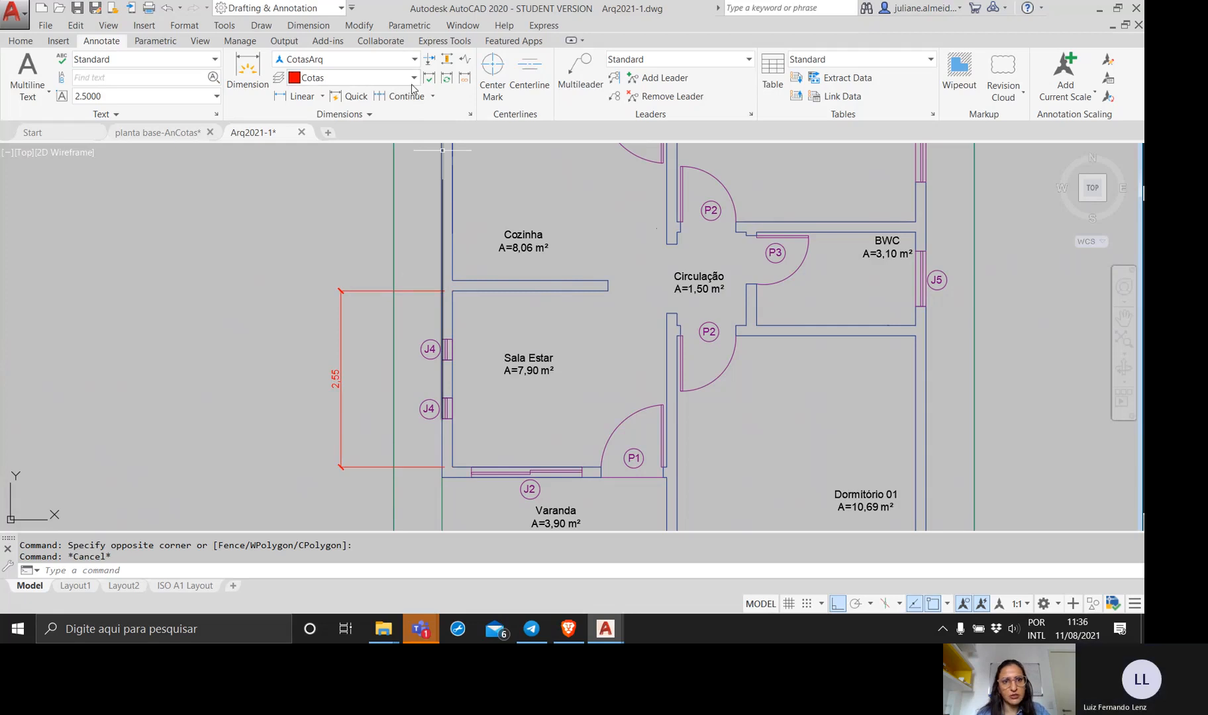
click(471, 115)
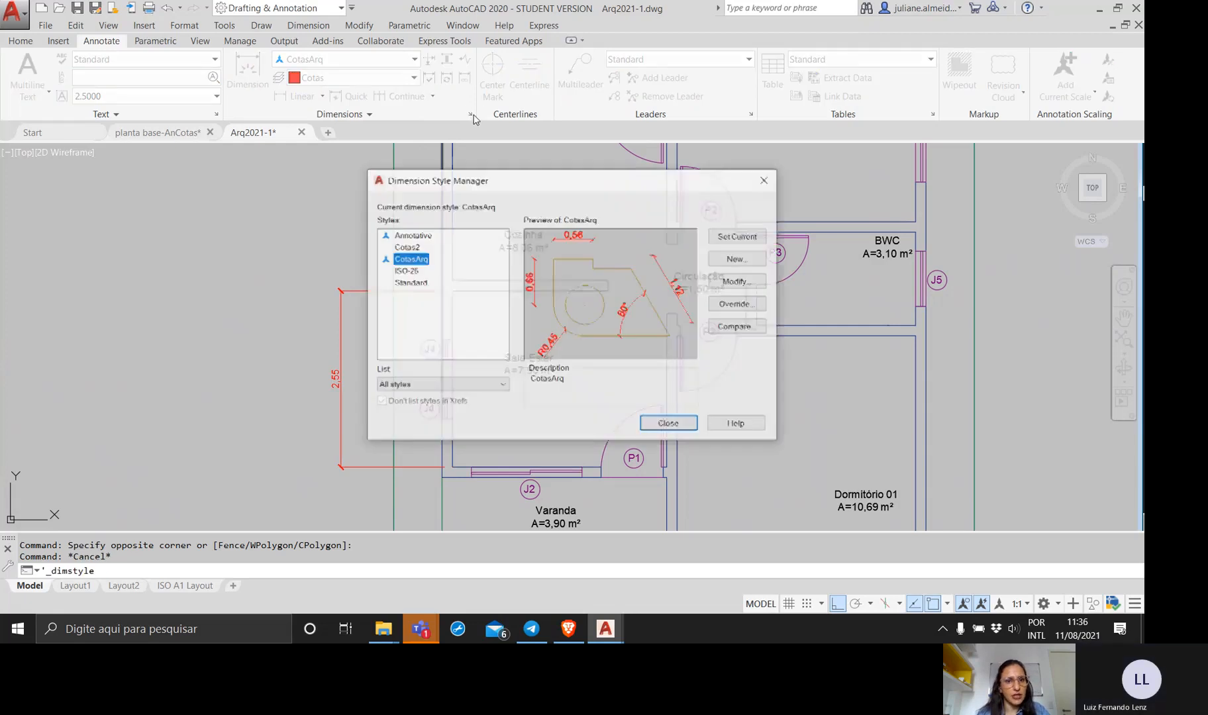
click(745, 283)
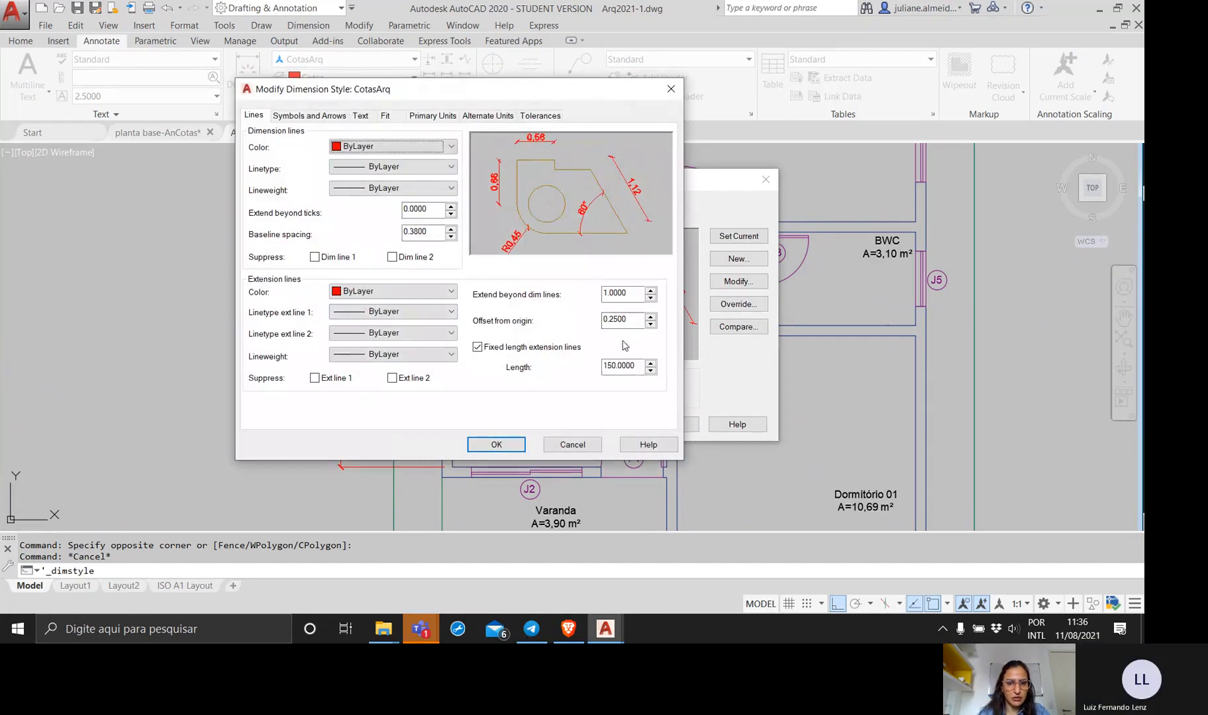
click(607, 367)
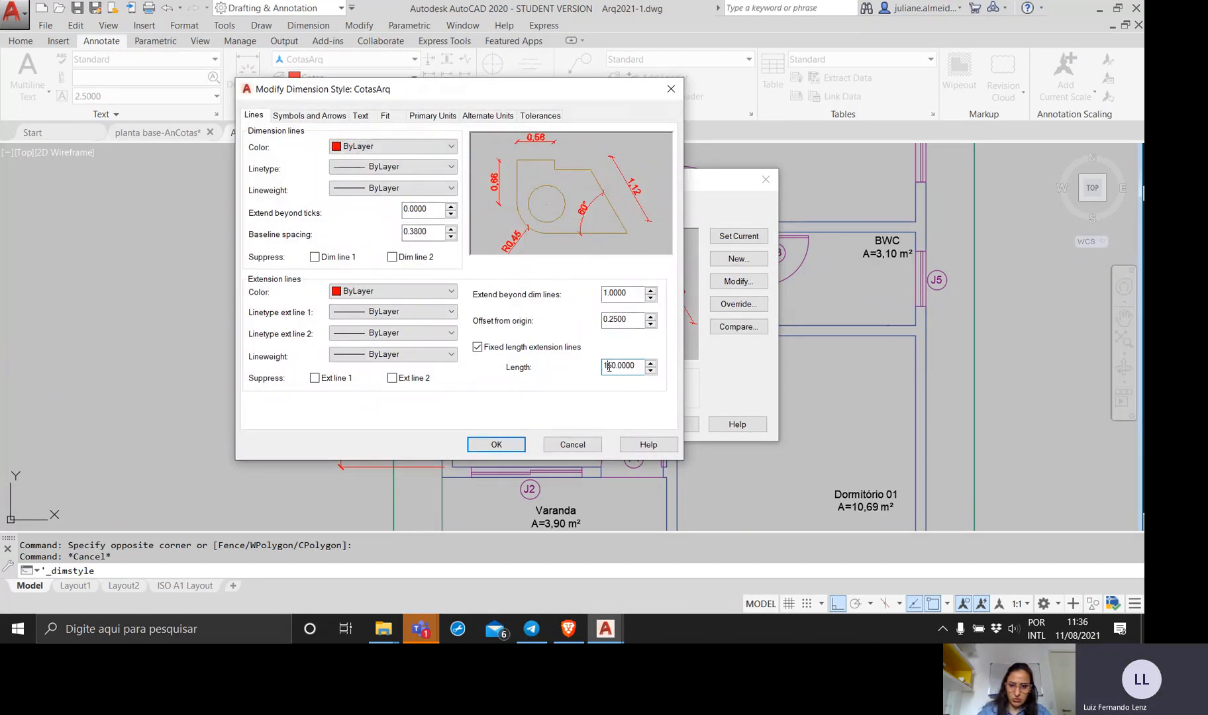
click(505, 447)
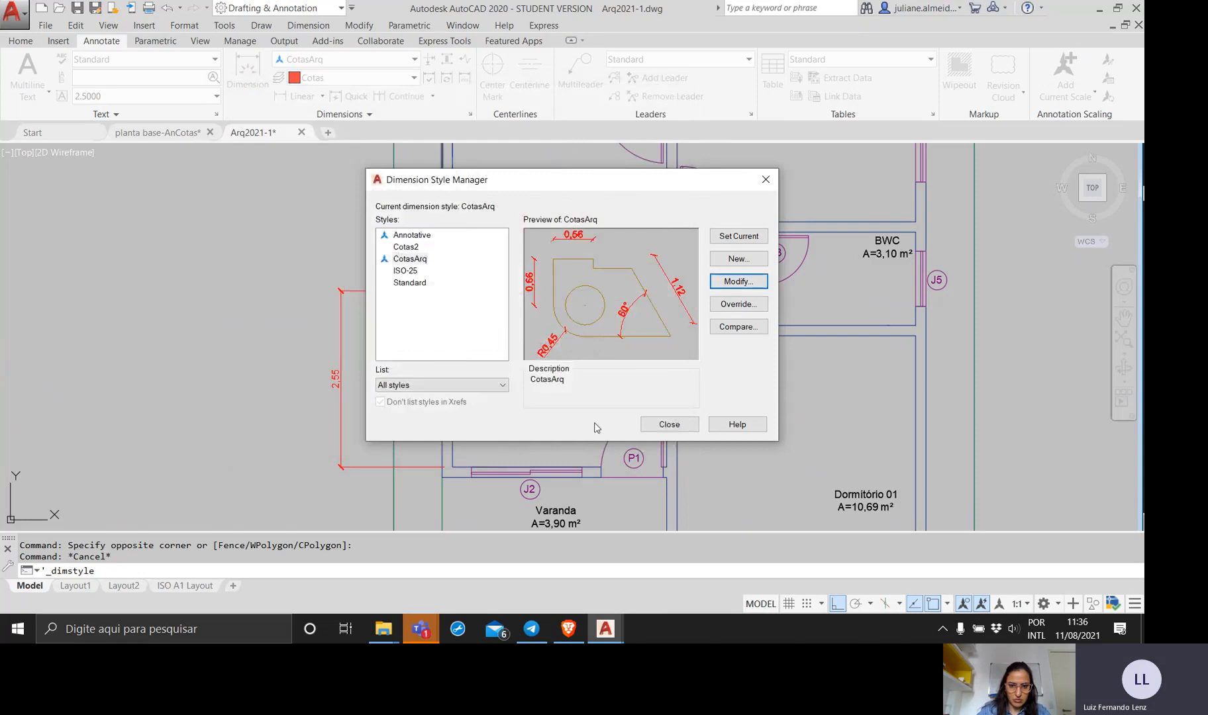
click(646, 424)
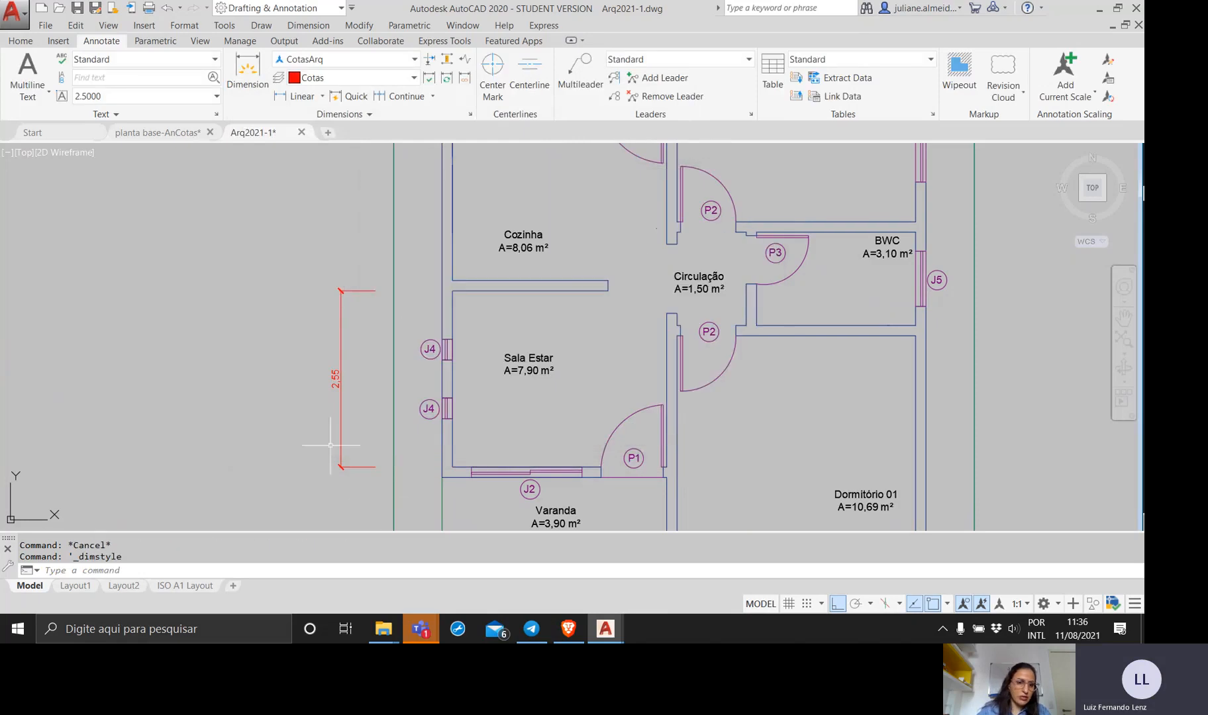
Erase the existing vertical dimension beside Sala Estar.
middle_drag(375, 480, 398, 452)
scroll(397, 453, up, 2)
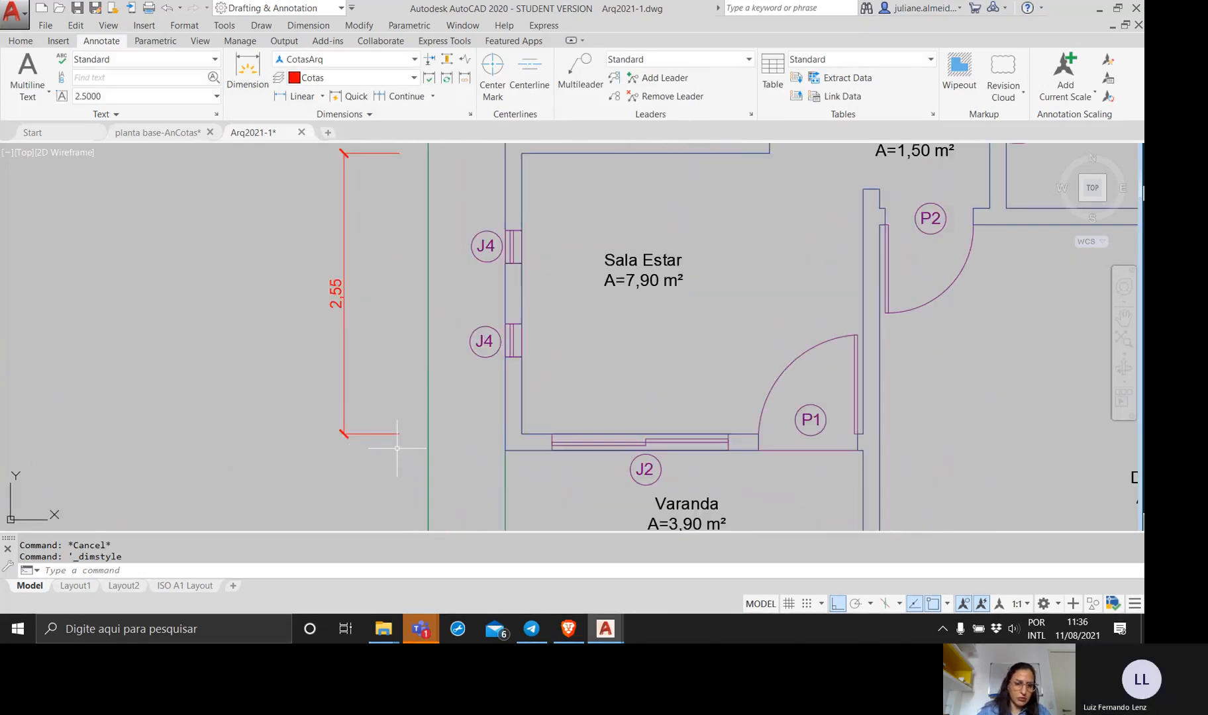
click(397, 453)
click(310, 388)
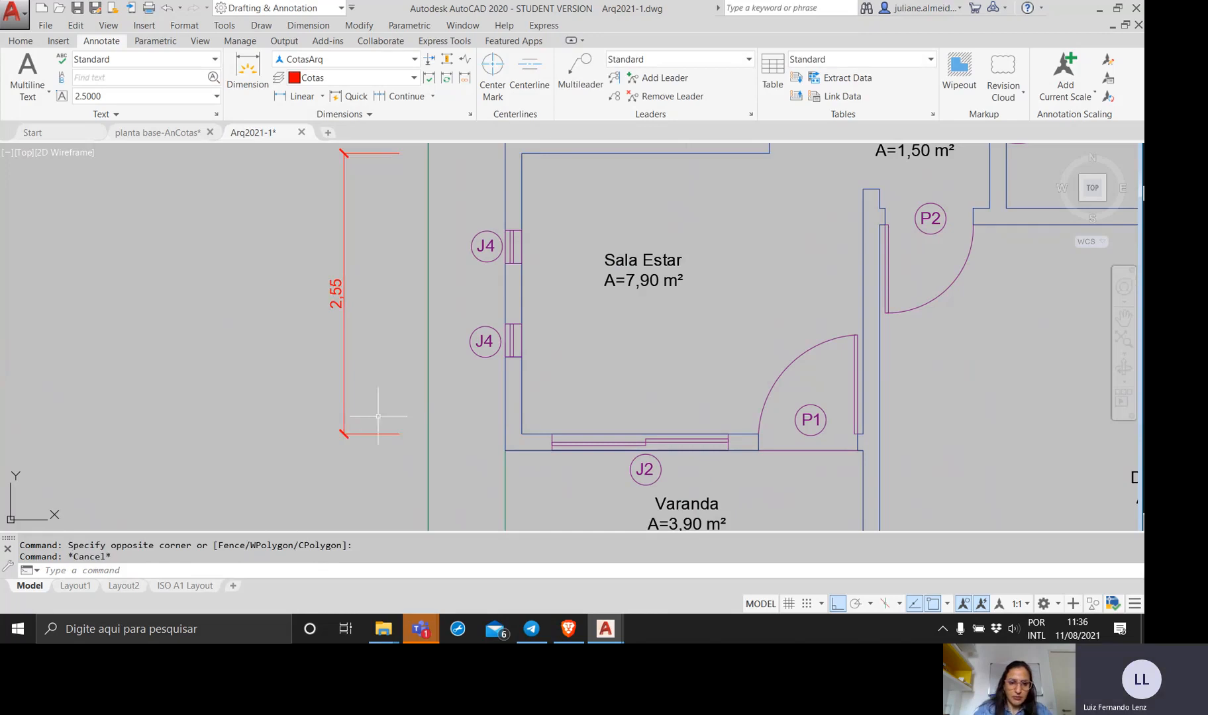
click(371, 440)
key(Escape)
key(Delete)
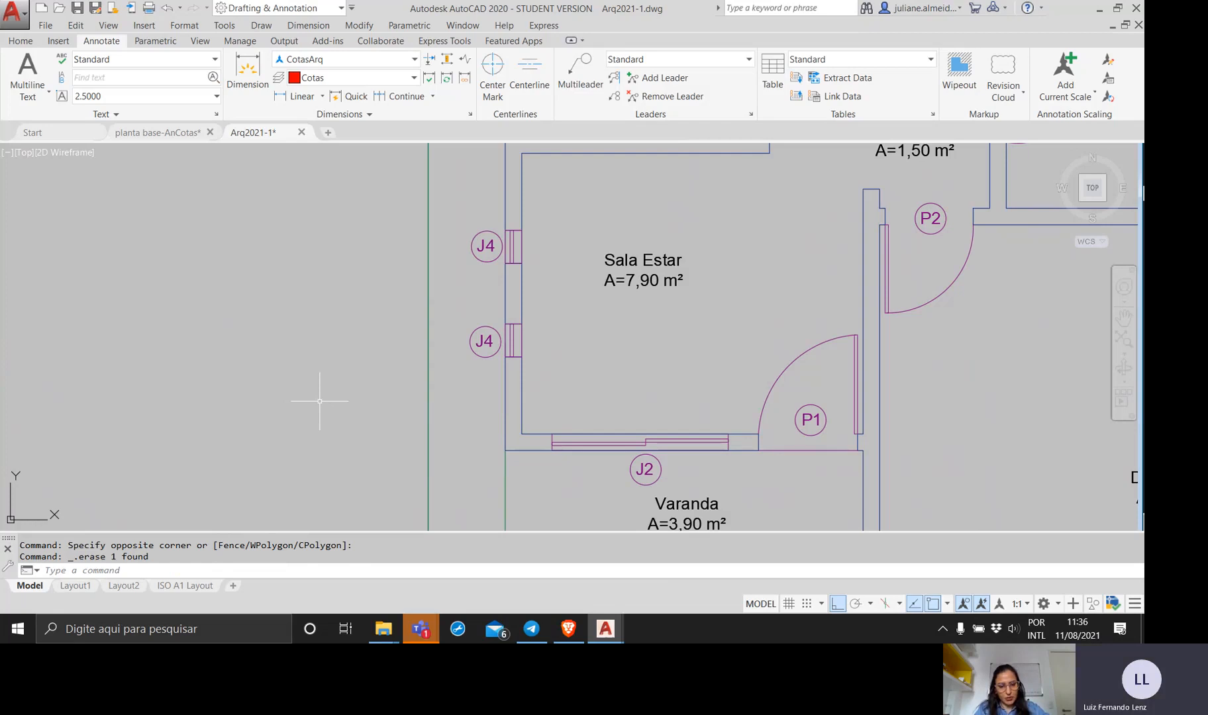
Dimension the inner height of Sala Estar between its left wall's inner corners, placing the dimension line outside the green boundary.
text(dim)
key(Return)
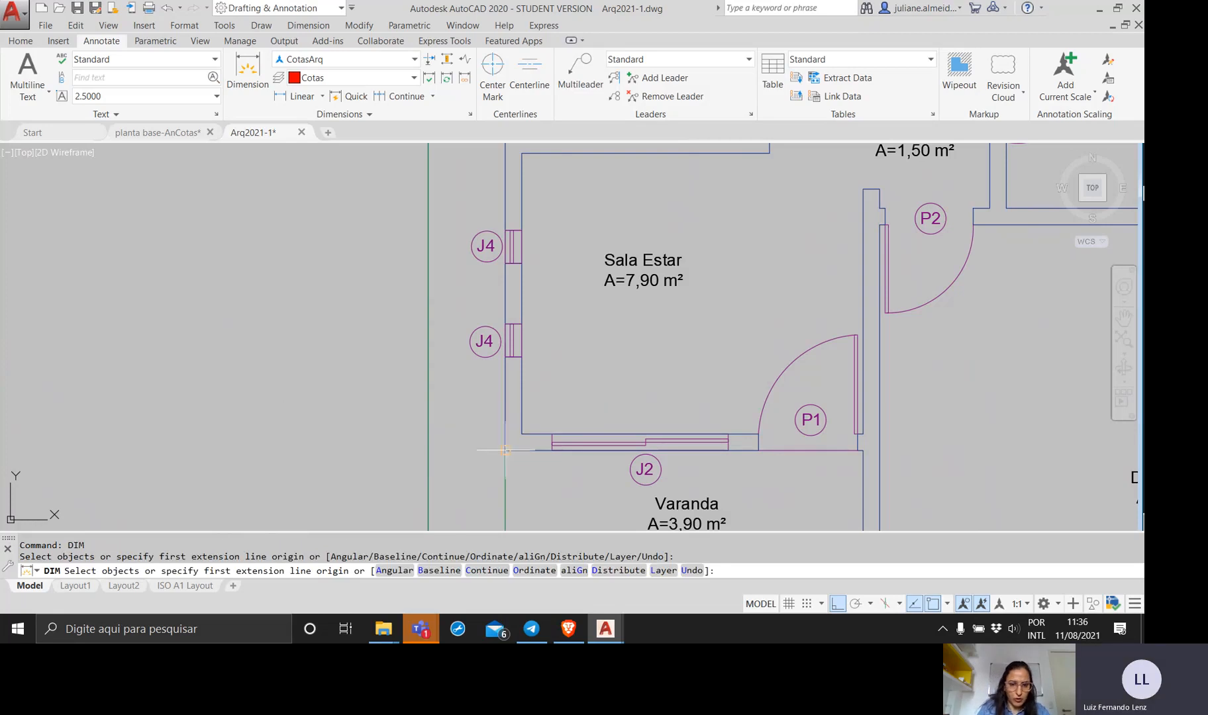
click(521, 438)
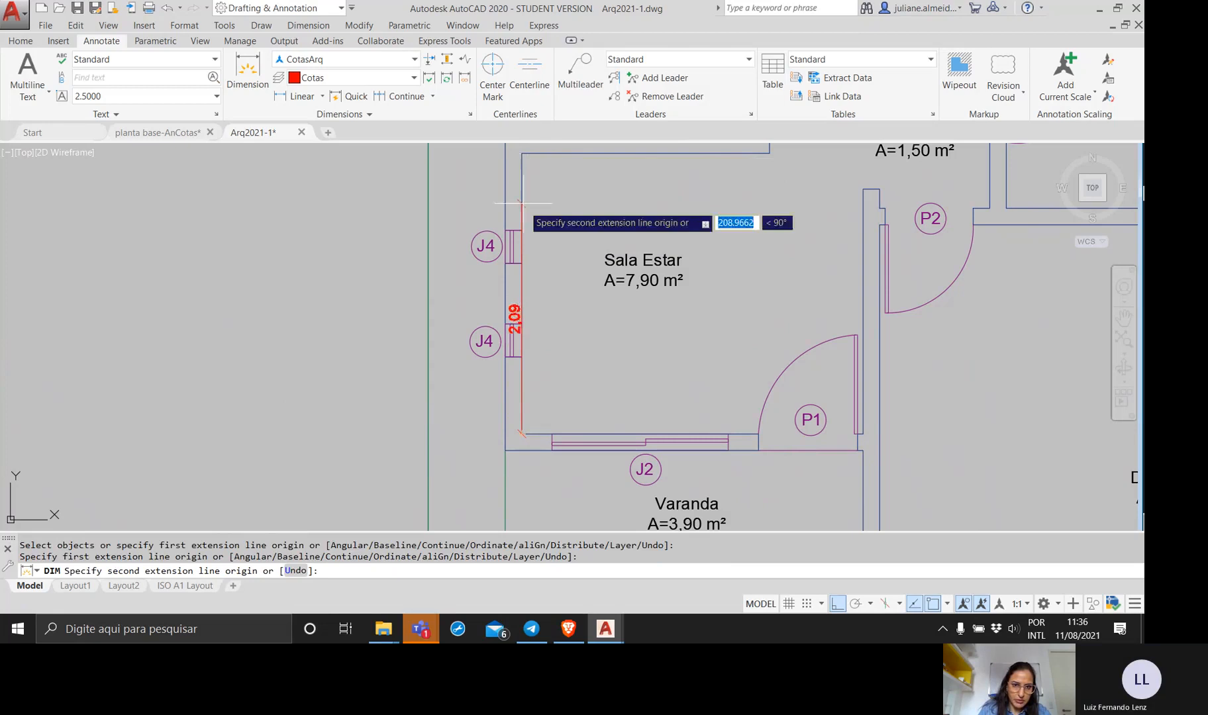
click(521, 152)
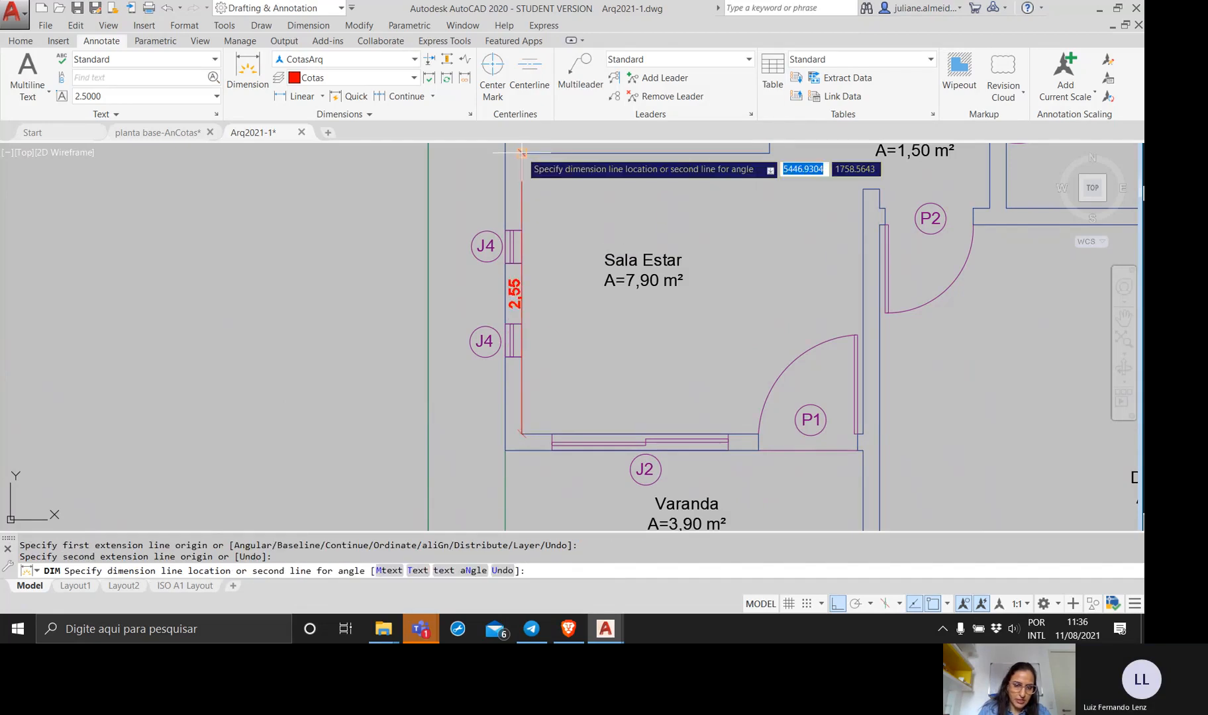
middle_drag(522, 152, 544, 193)
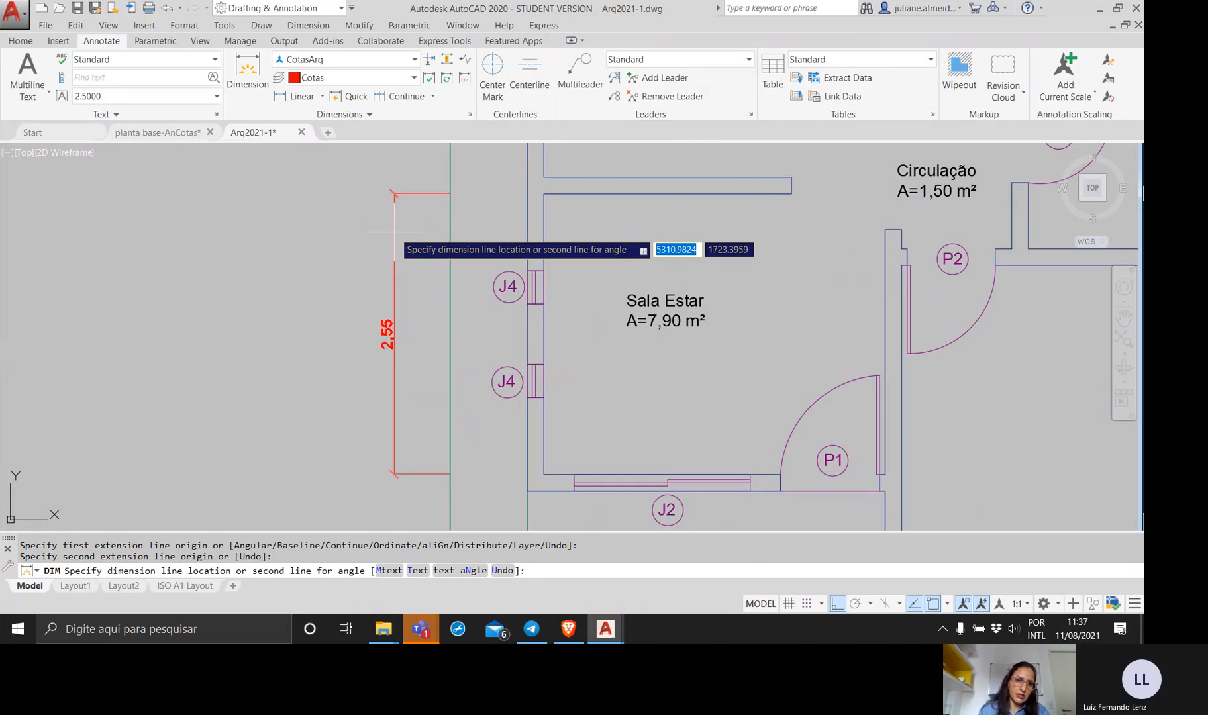
click(394, 232)
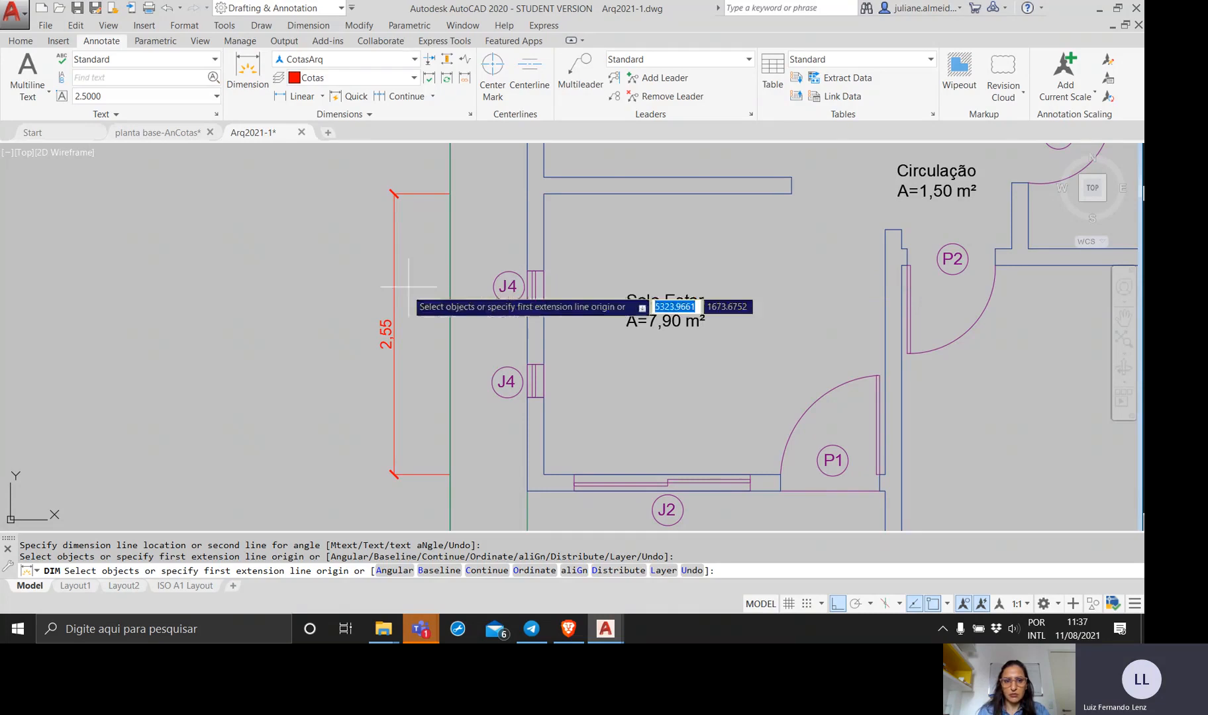
click(403, 315)
click(329, 311)
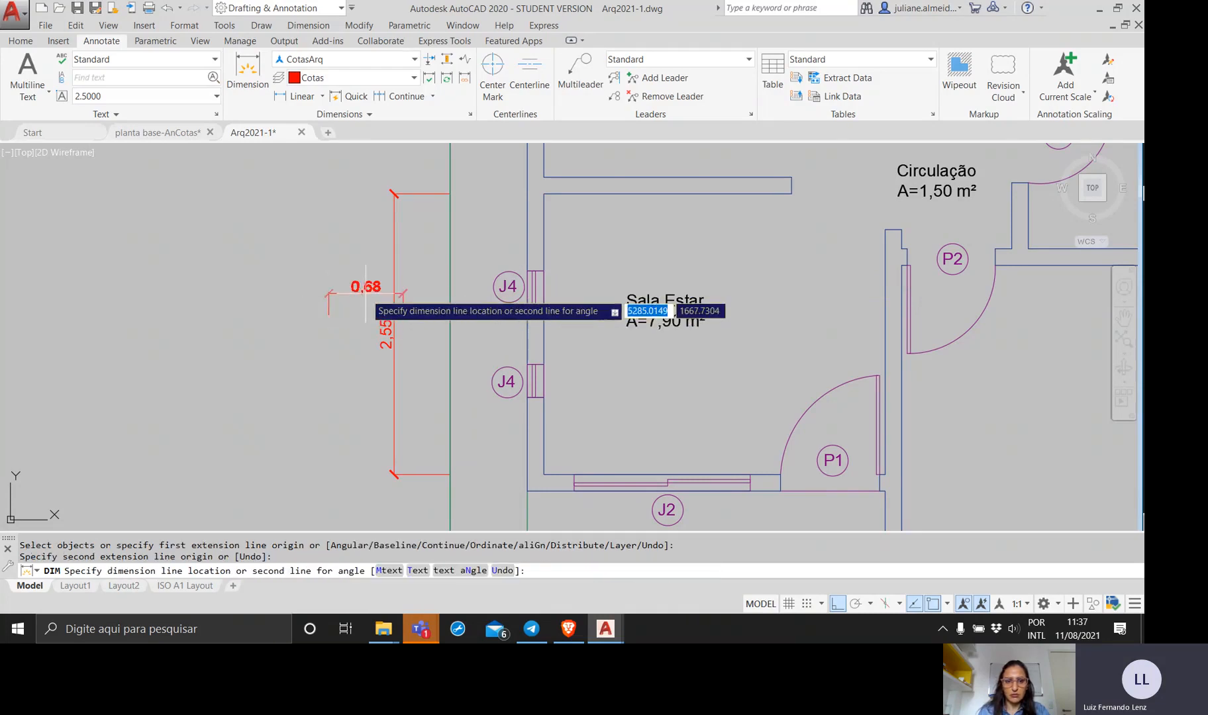
key(Escape)
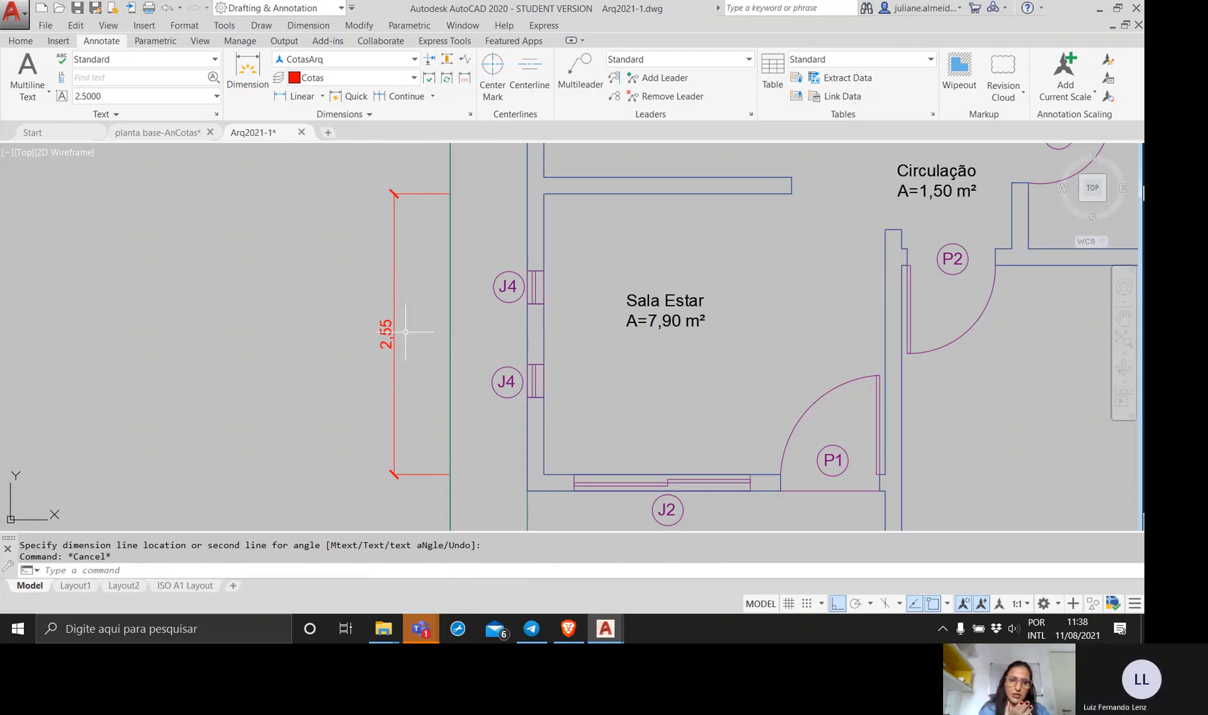
click(404, 331)
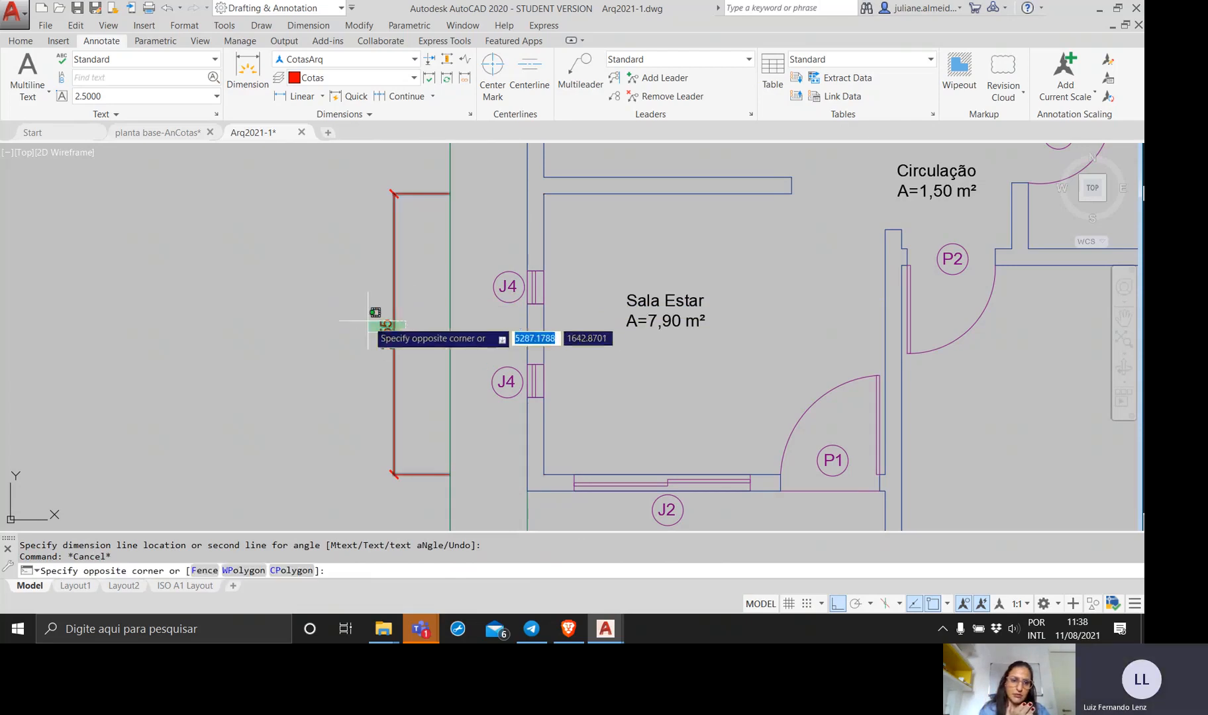
click(372, 325)
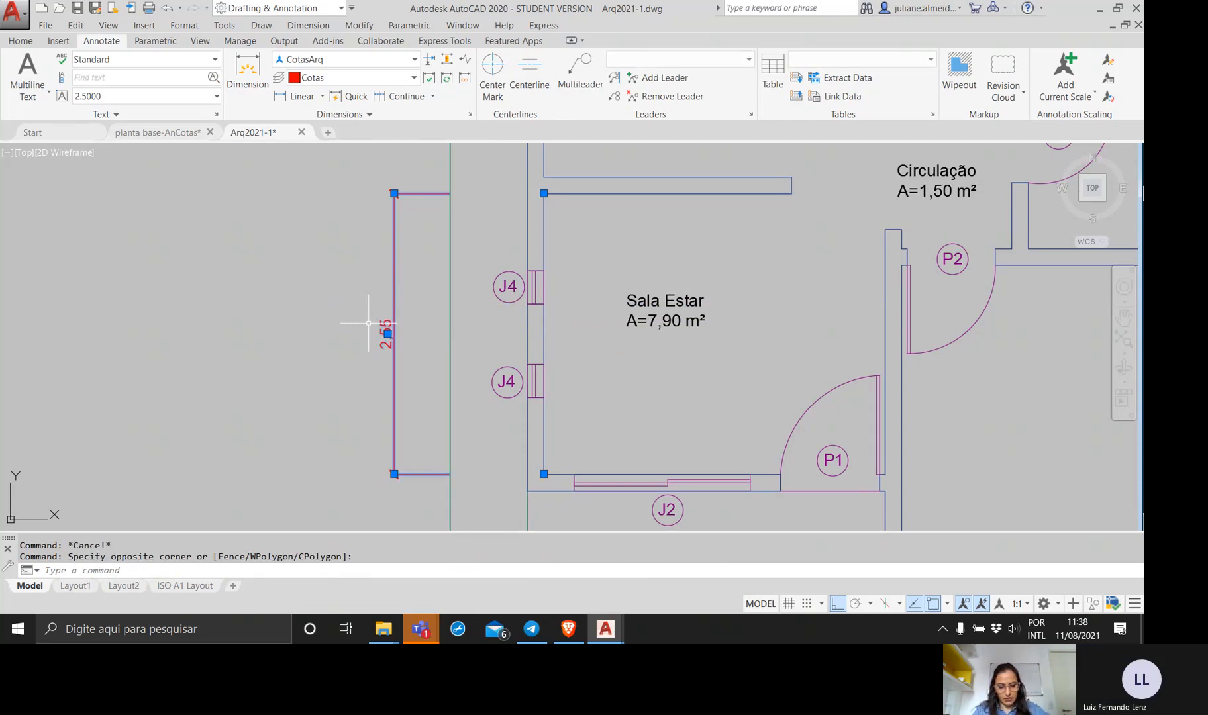
text(move)
key(Return)
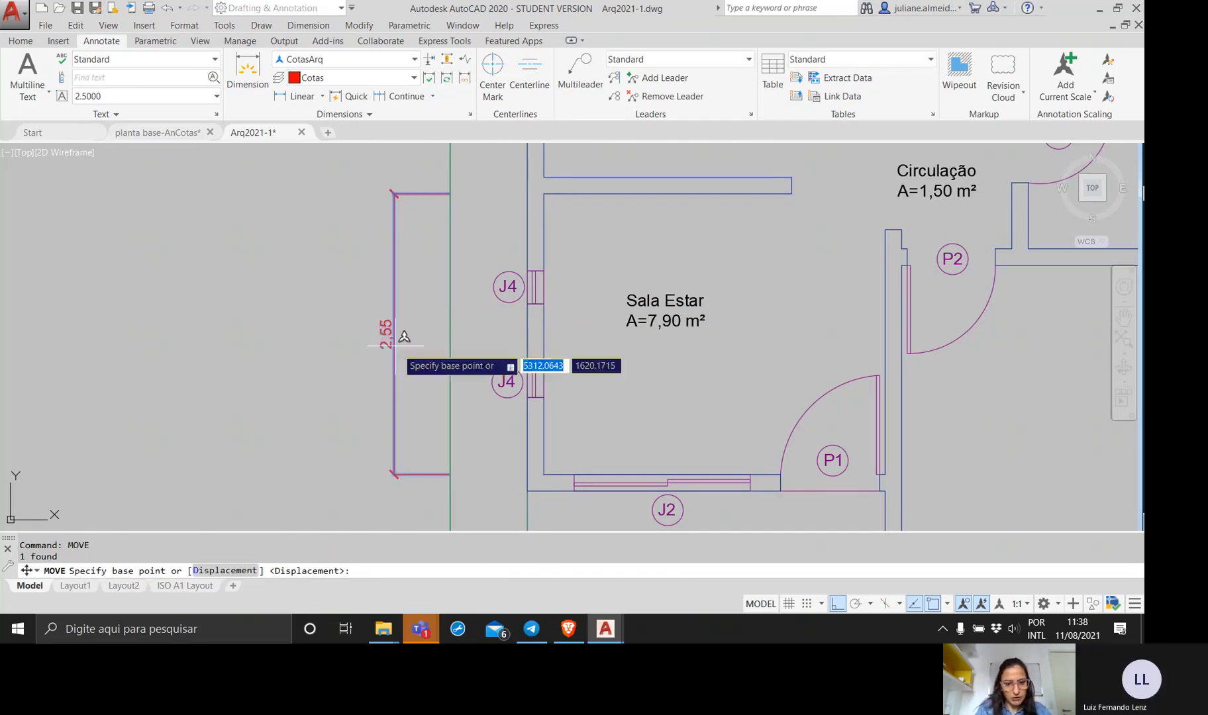
click(544, 475)
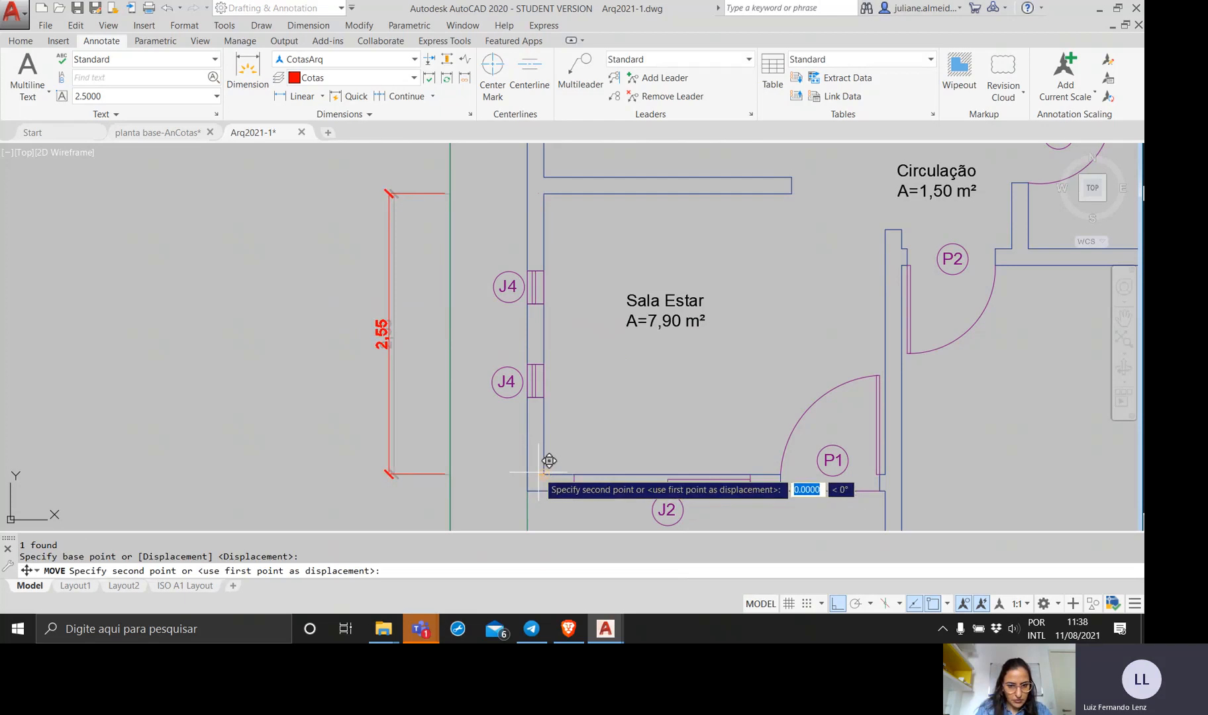
key(Escape)
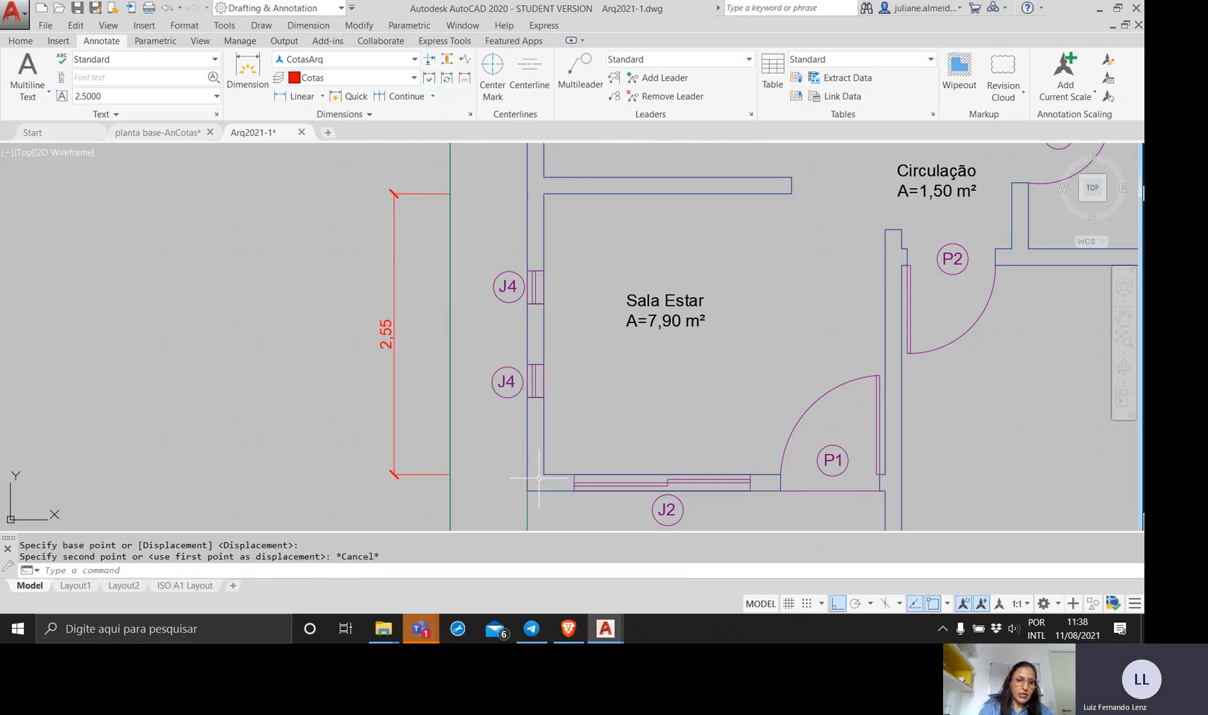
Move the Sala Estar dimension a short distance farther away from the wall, using a base point on its lower extension line.
click(429, 492)
click(398, 444)
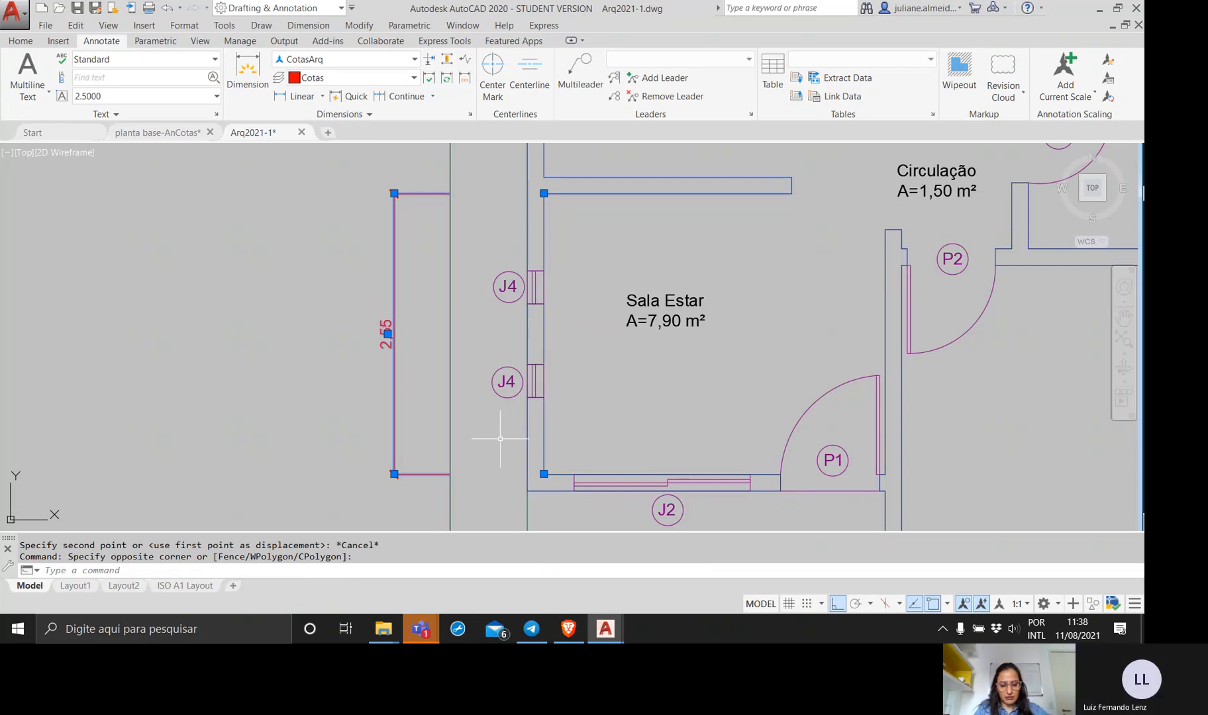
text(move)
key(Return)
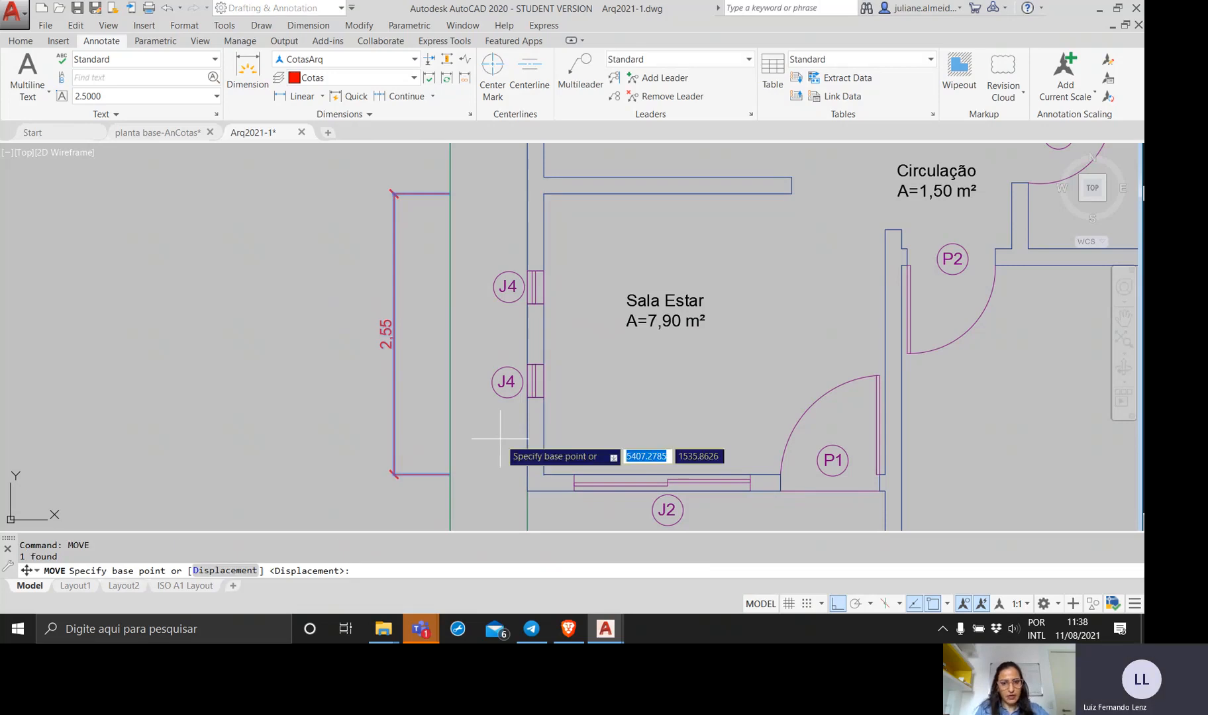
click(415, 473)
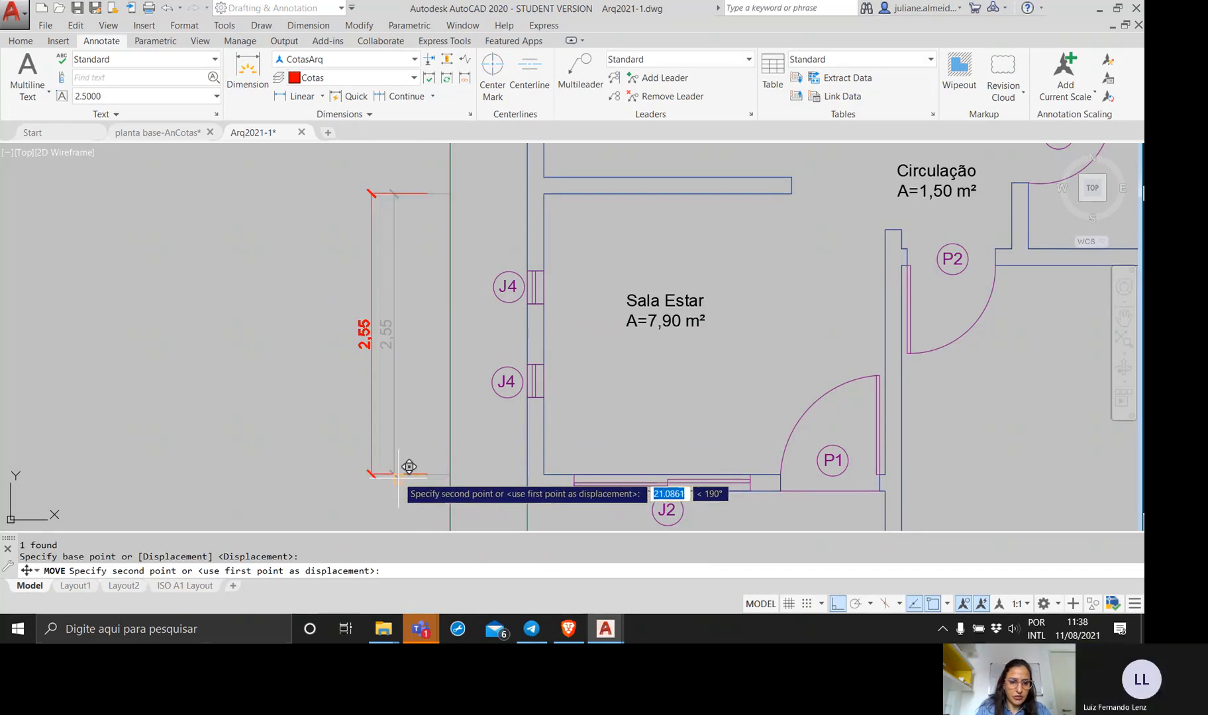
click(406, 471)
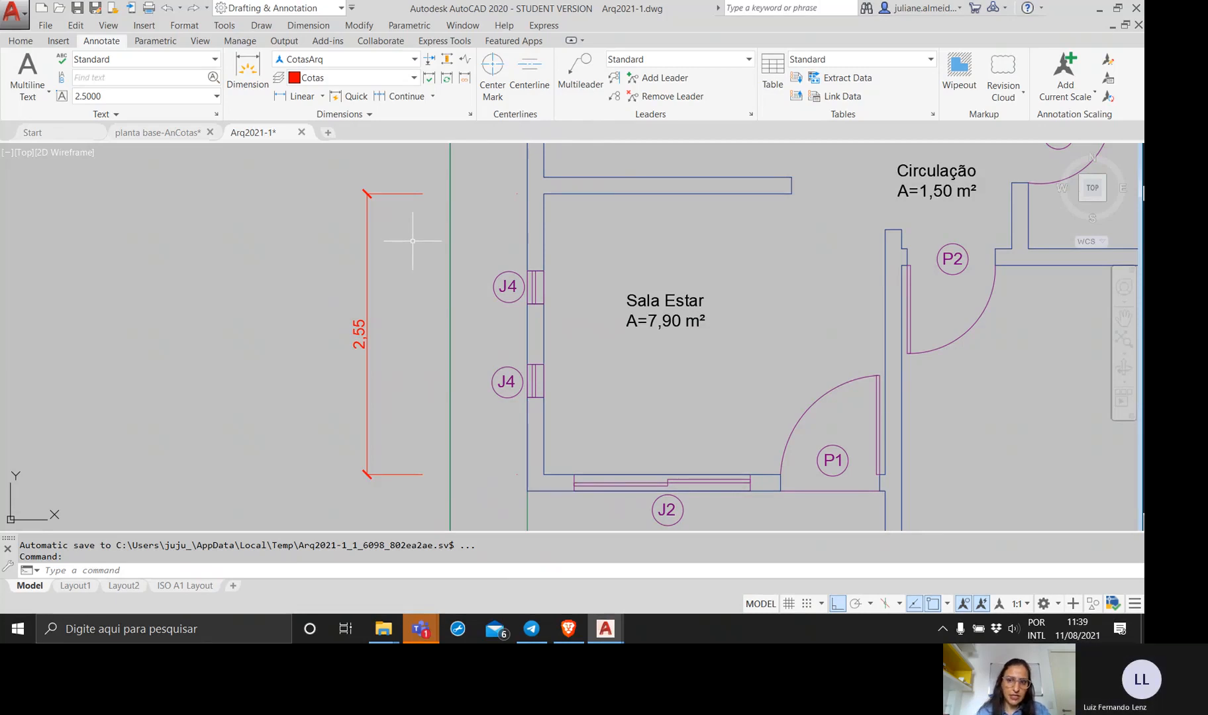
Select the Sala Estar dimension, turn off fixed length extension lines in the CotasArq dimension style and close the Dimension Style Manager.
scroll(512, 258, down, 4)
middle_drag(512, 258, 464, 292)
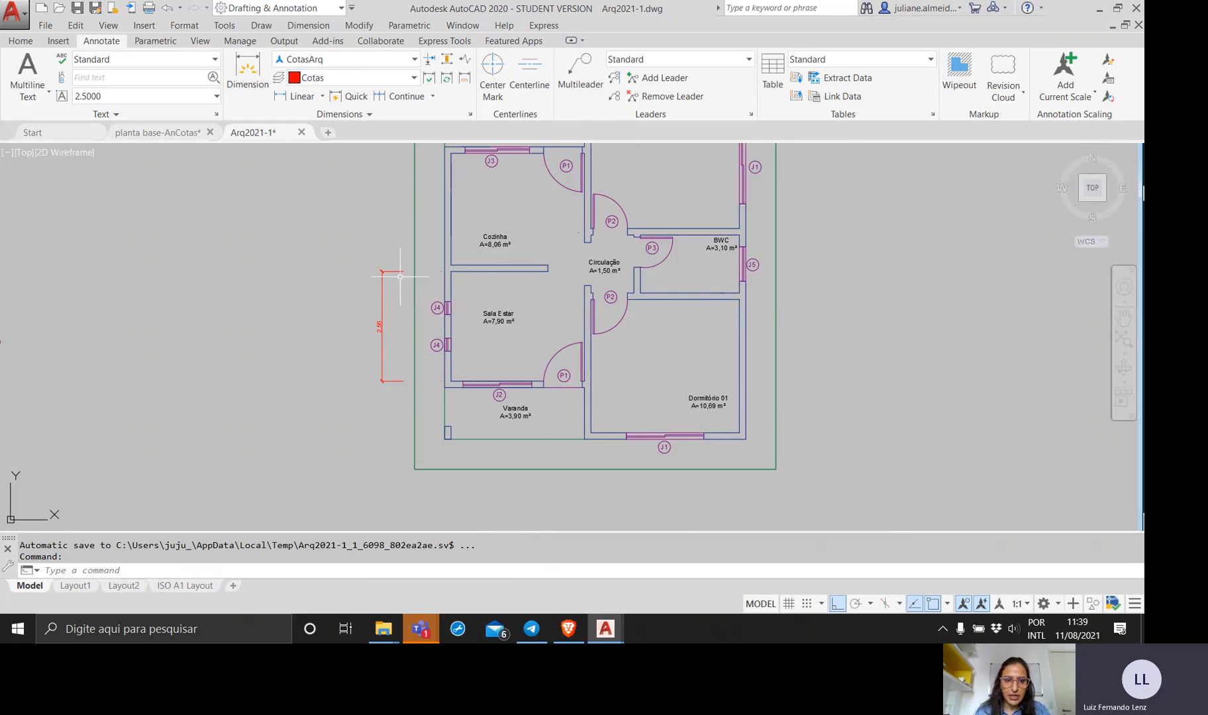
scroll(394, 272, up, 4)
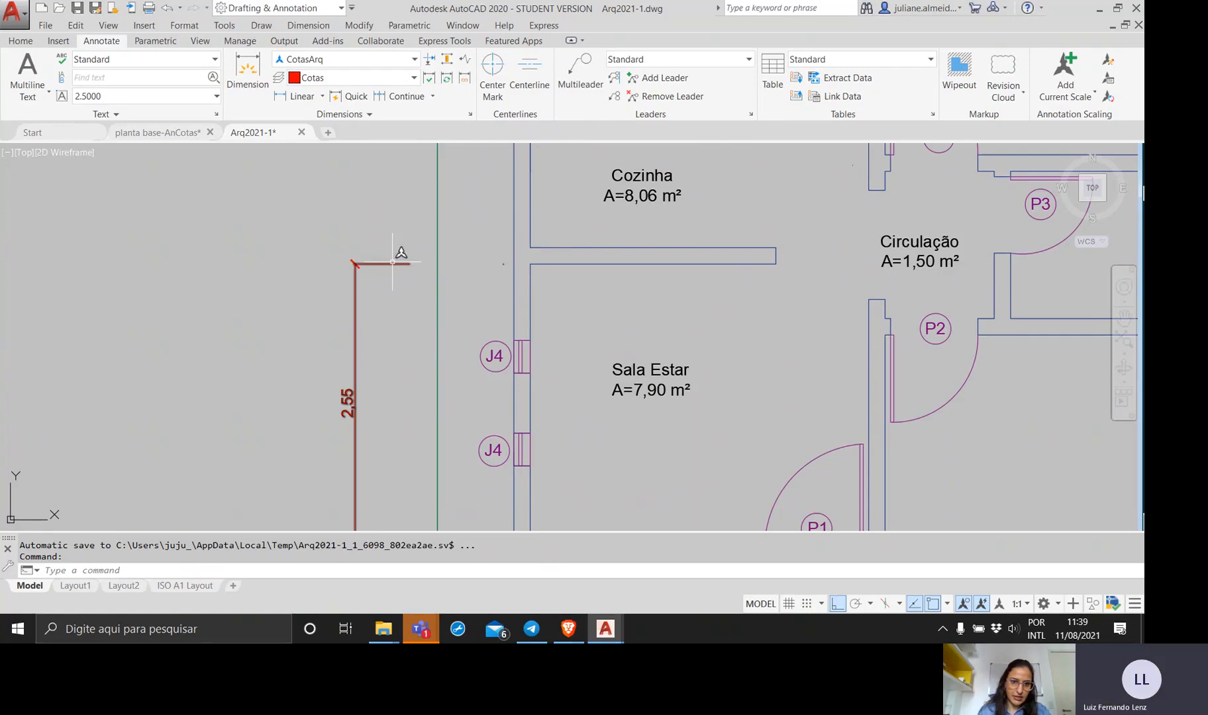
click(391, 263)
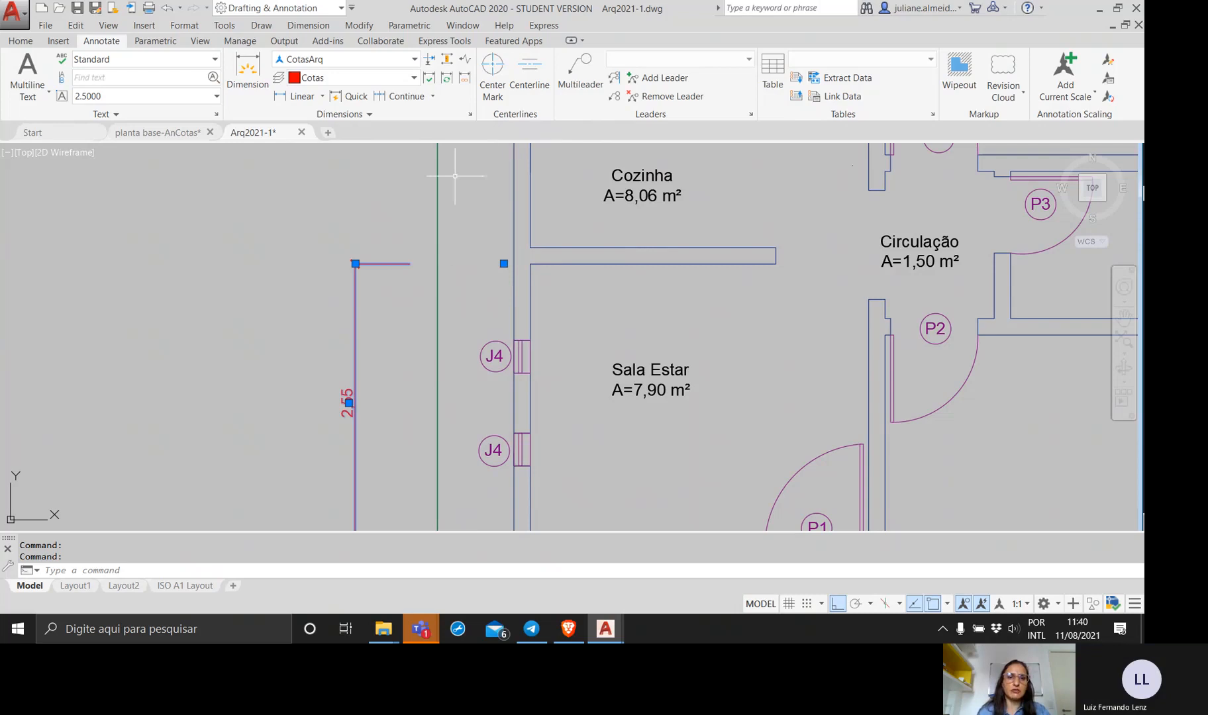
click(470, 115)
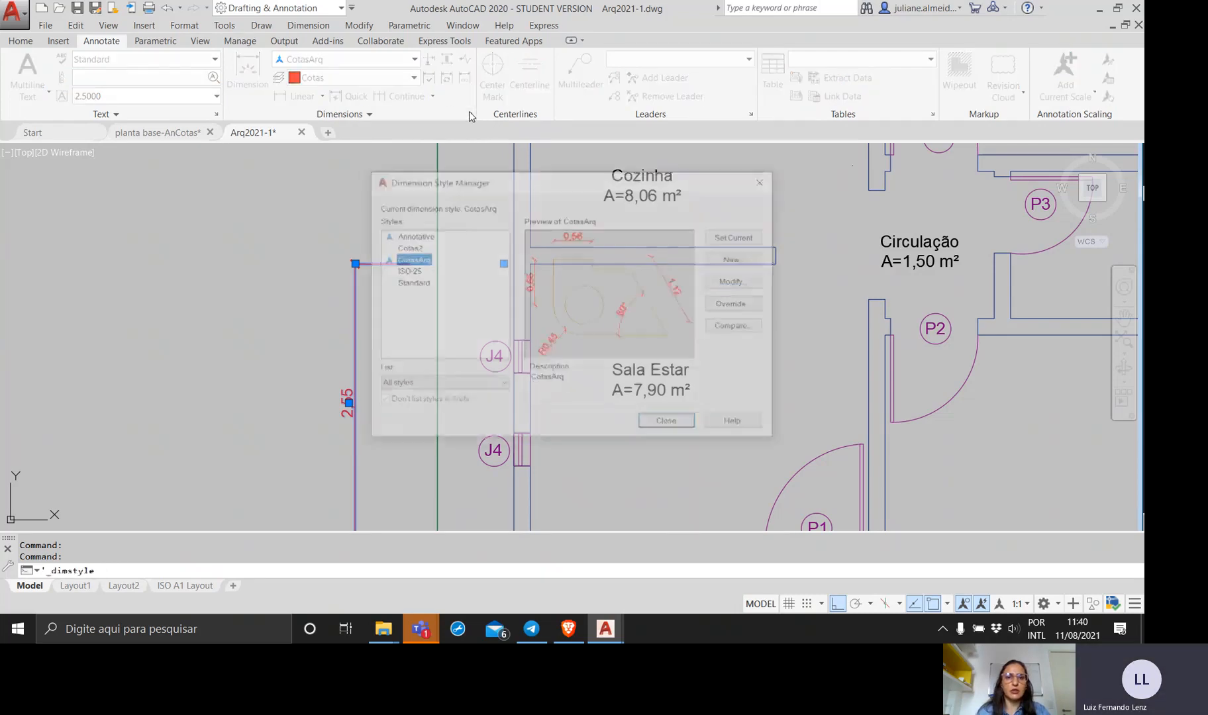
click(759, 283)
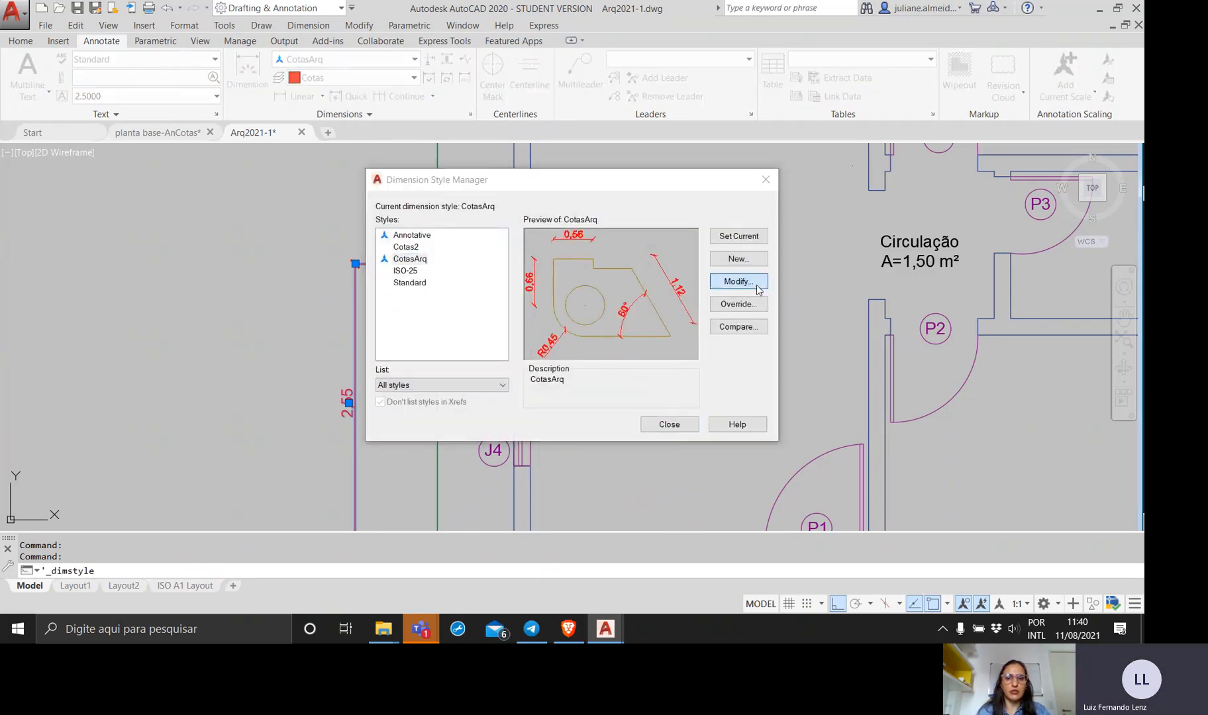
click(478, 348)
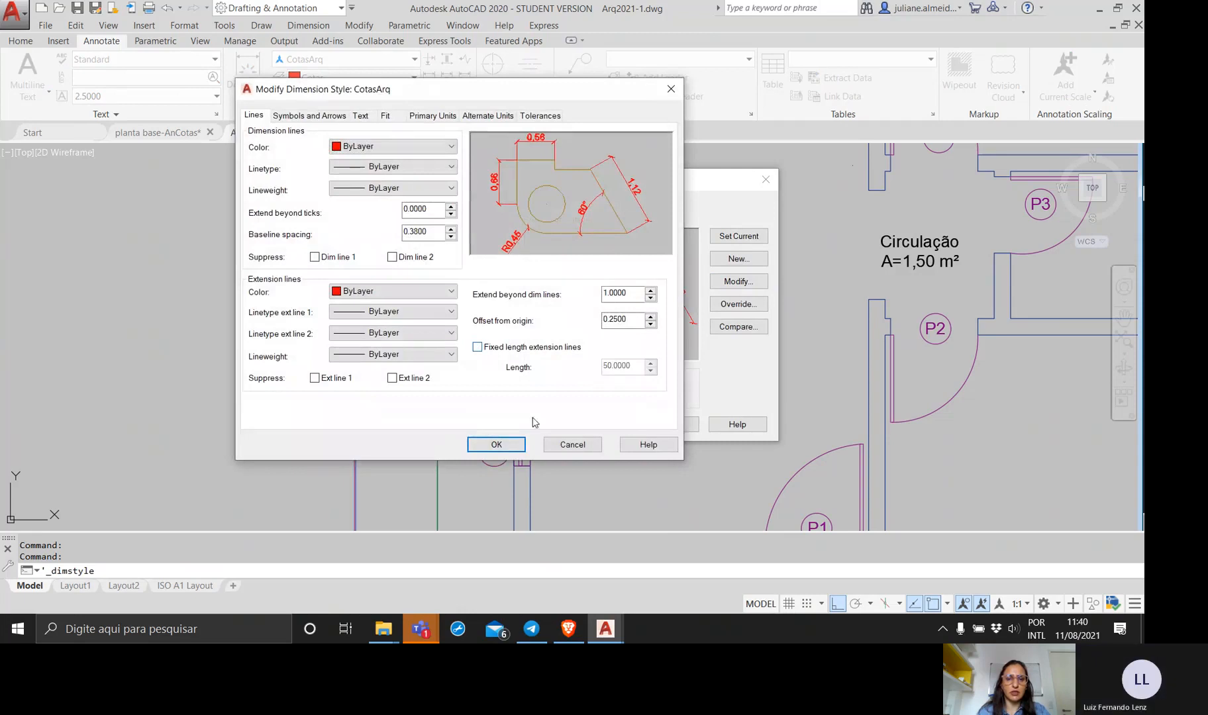
click(497, 445)
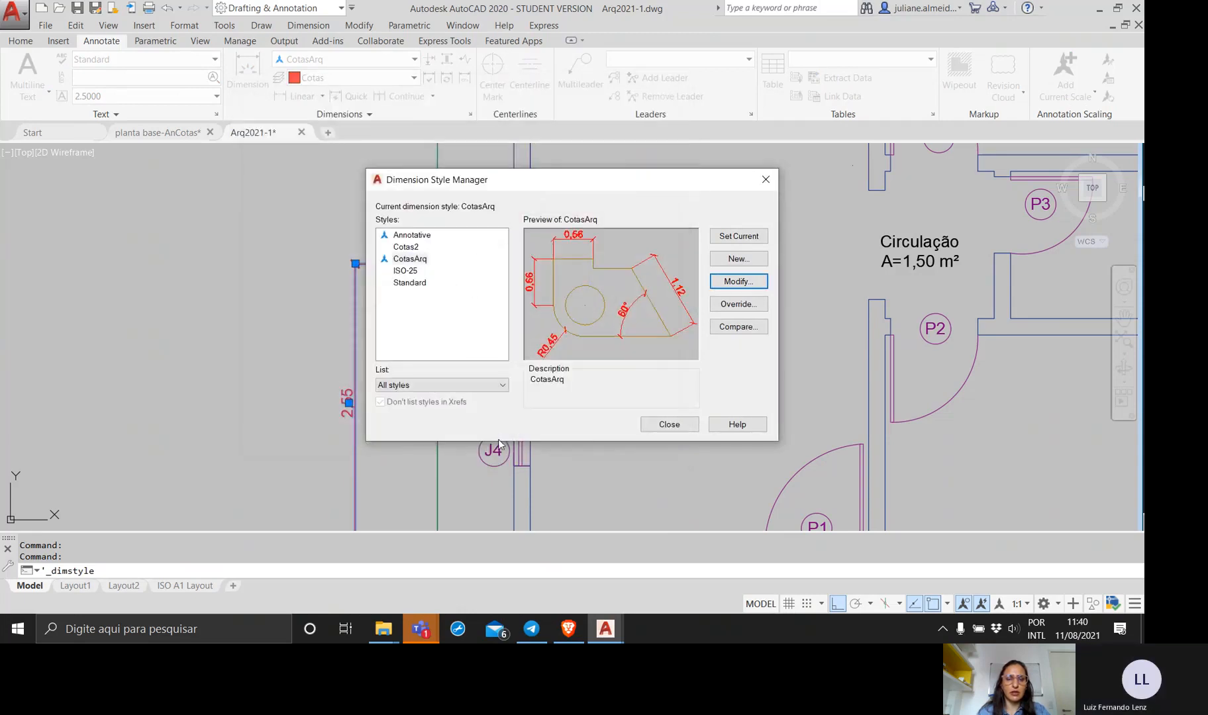
click(656, 425)
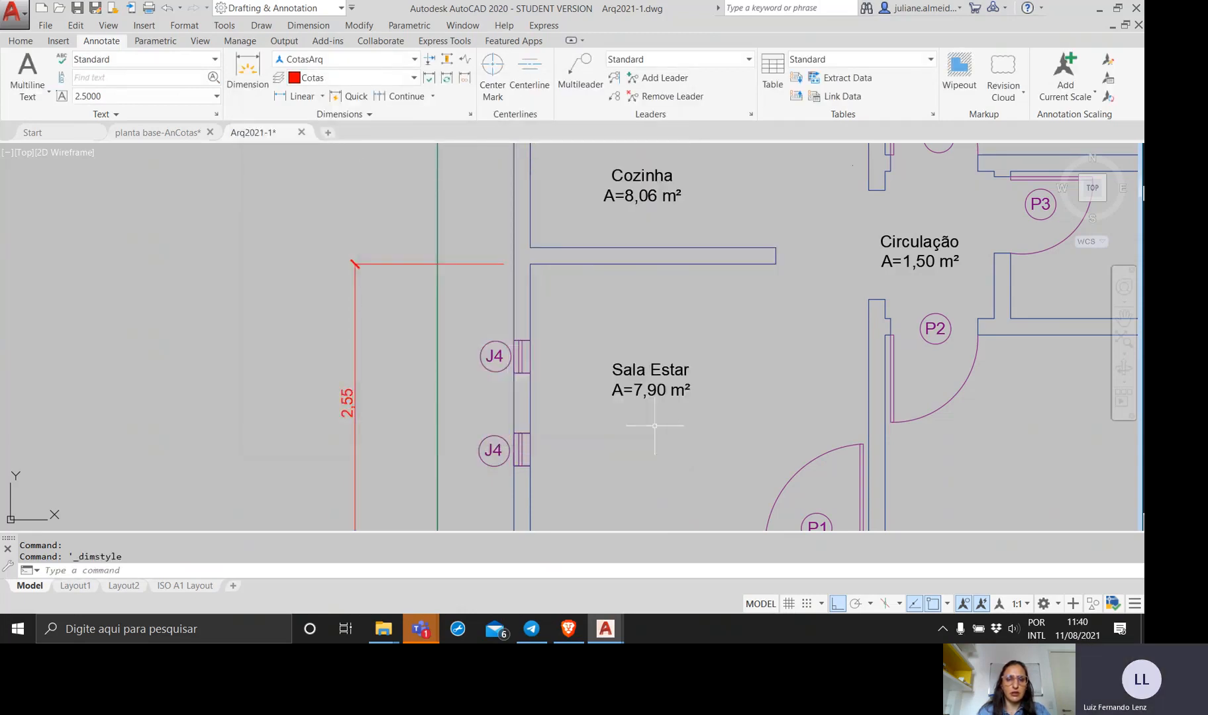
Continue the Sala Estar dimension upward across the wall thickness below Cozinha and Cozinha's inner height.
mouse_move(510, 410)
middle_down()
mouse_move(500, 329)
mouse_move(546, 284)
middle_up()
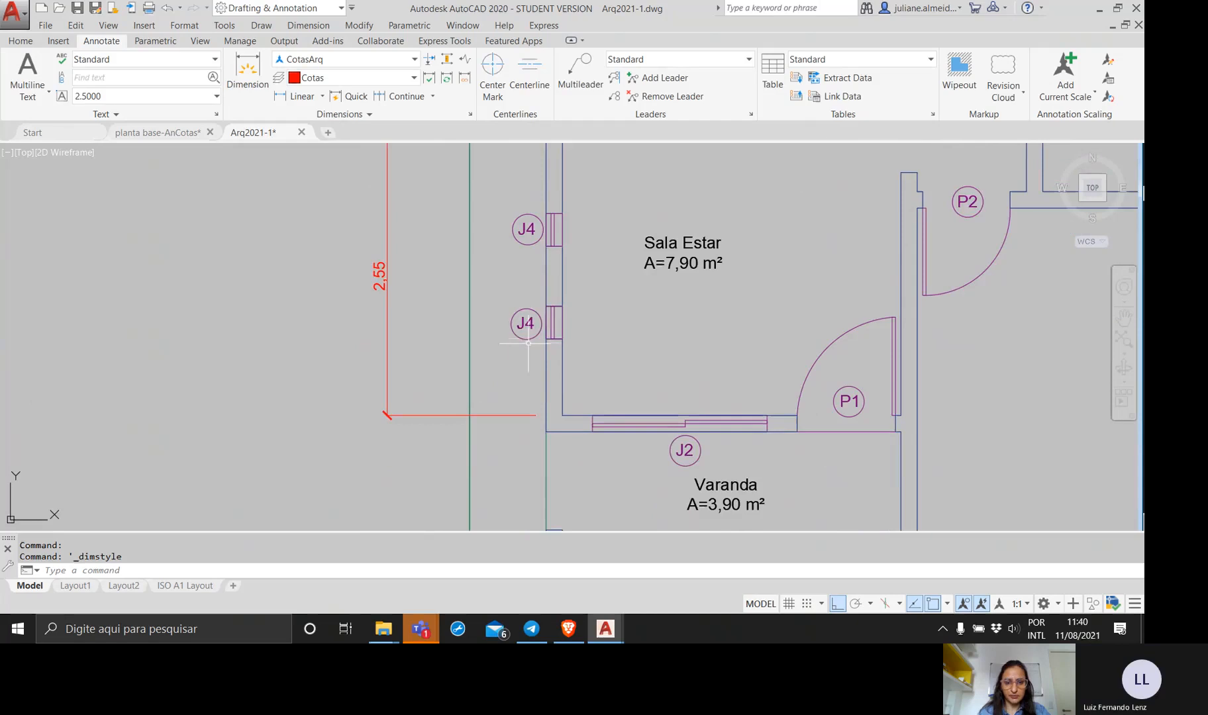
middle_drag(531, 360, 521, 391)
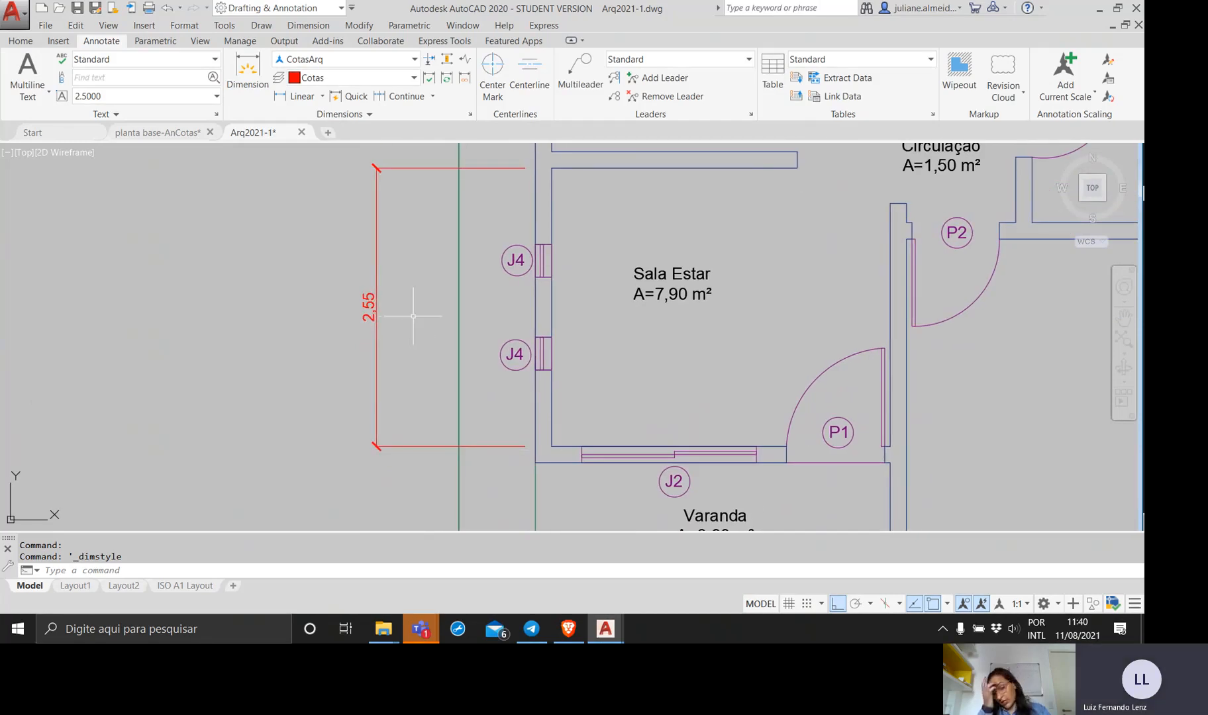
scroll(414, 303, down, 4)
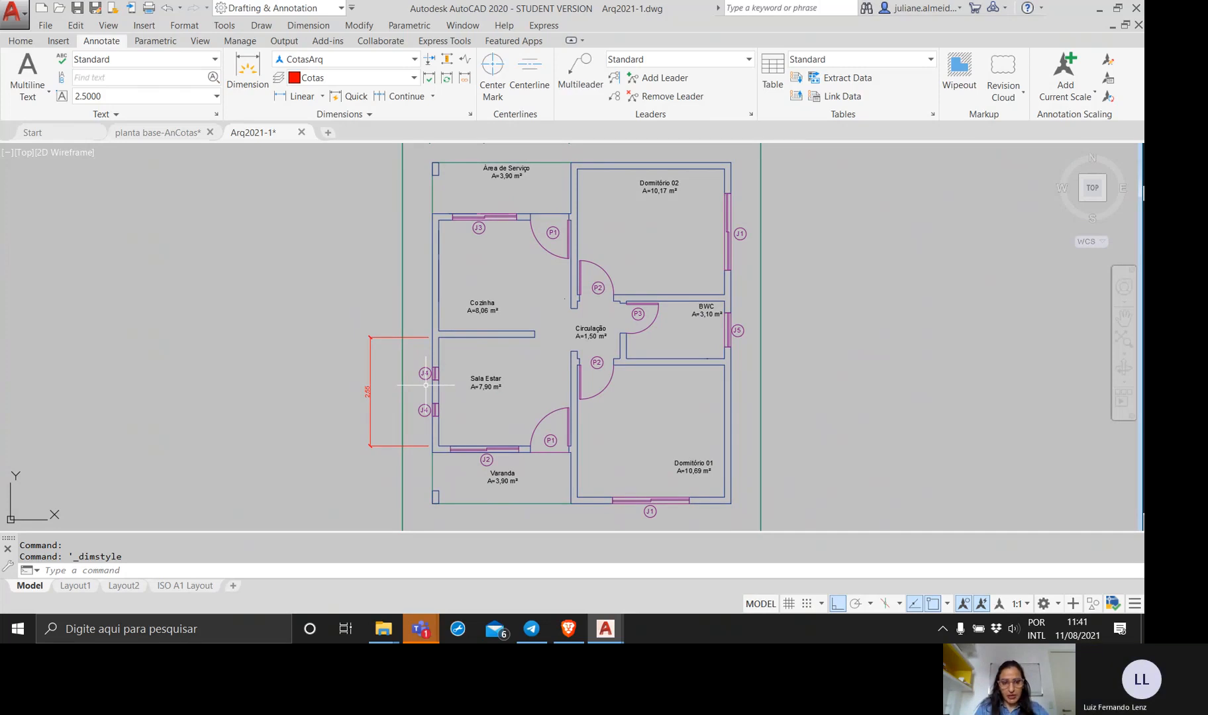
text(dim)
key(Return)
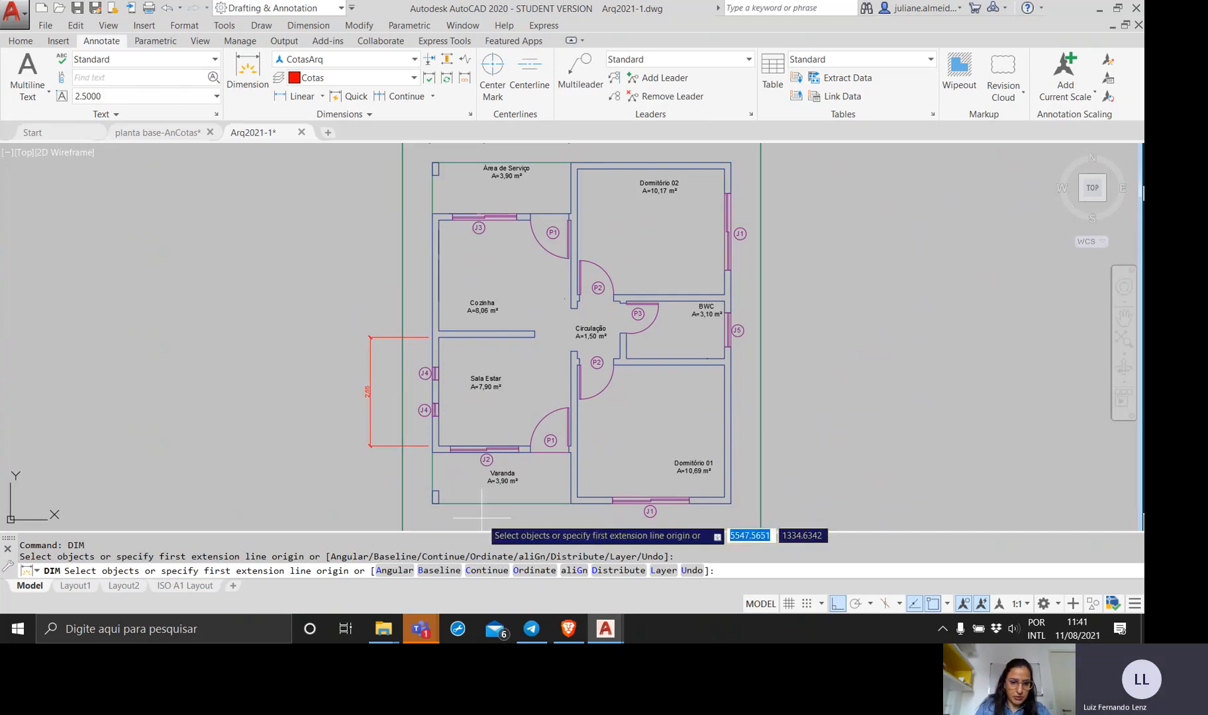
click(475, 575)
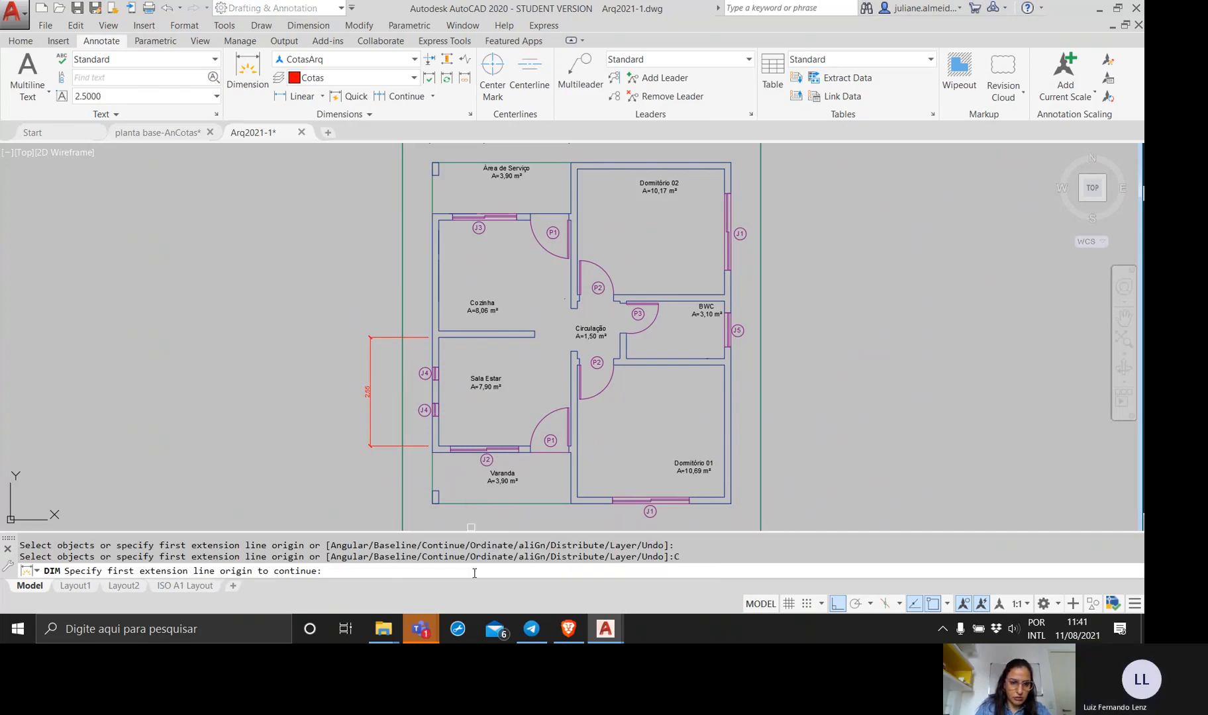
click(371, 337)
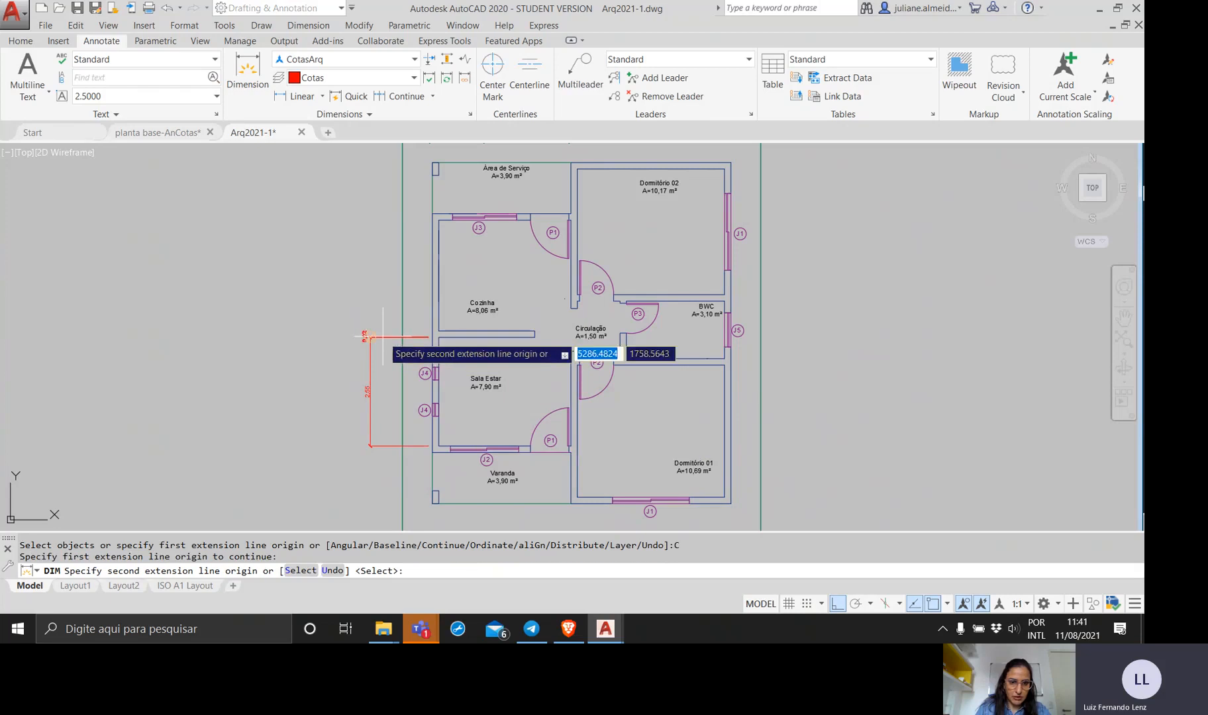
click(434, 330)
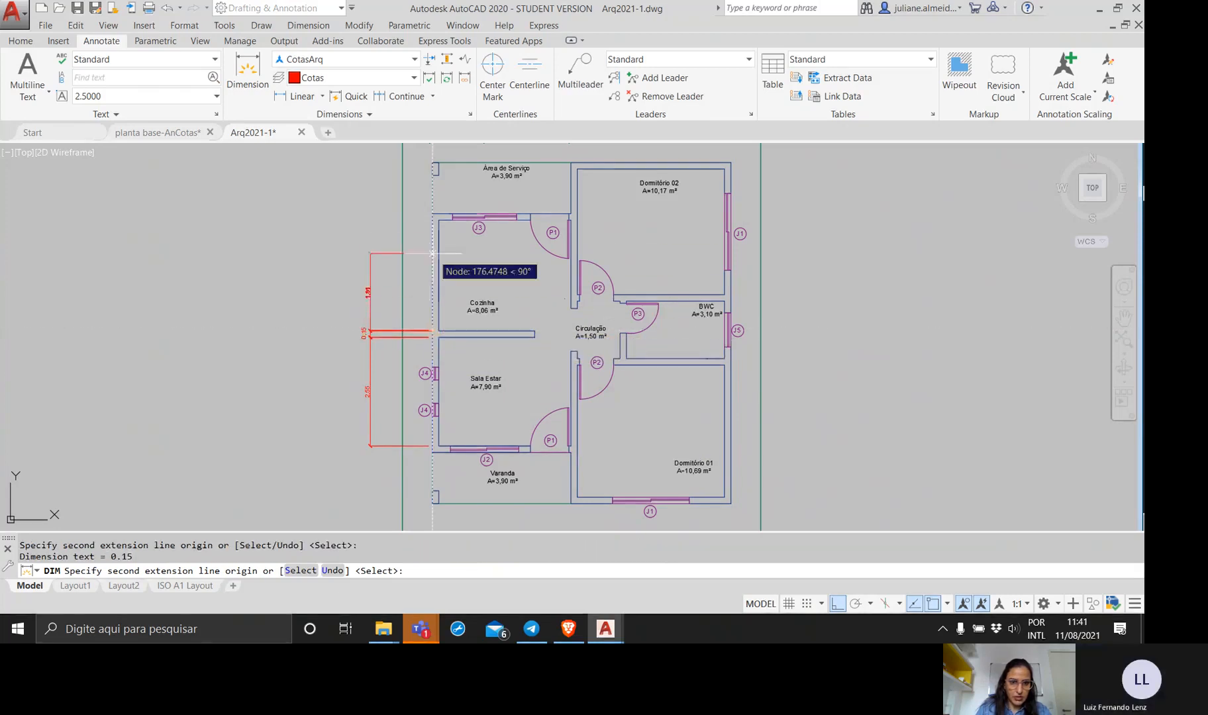
click(434, 219)
Extend the dimension chain across Cozinha's upper wall, the Área de Serviço opening and its corner pillar, and end the chain.
click(435, 214)
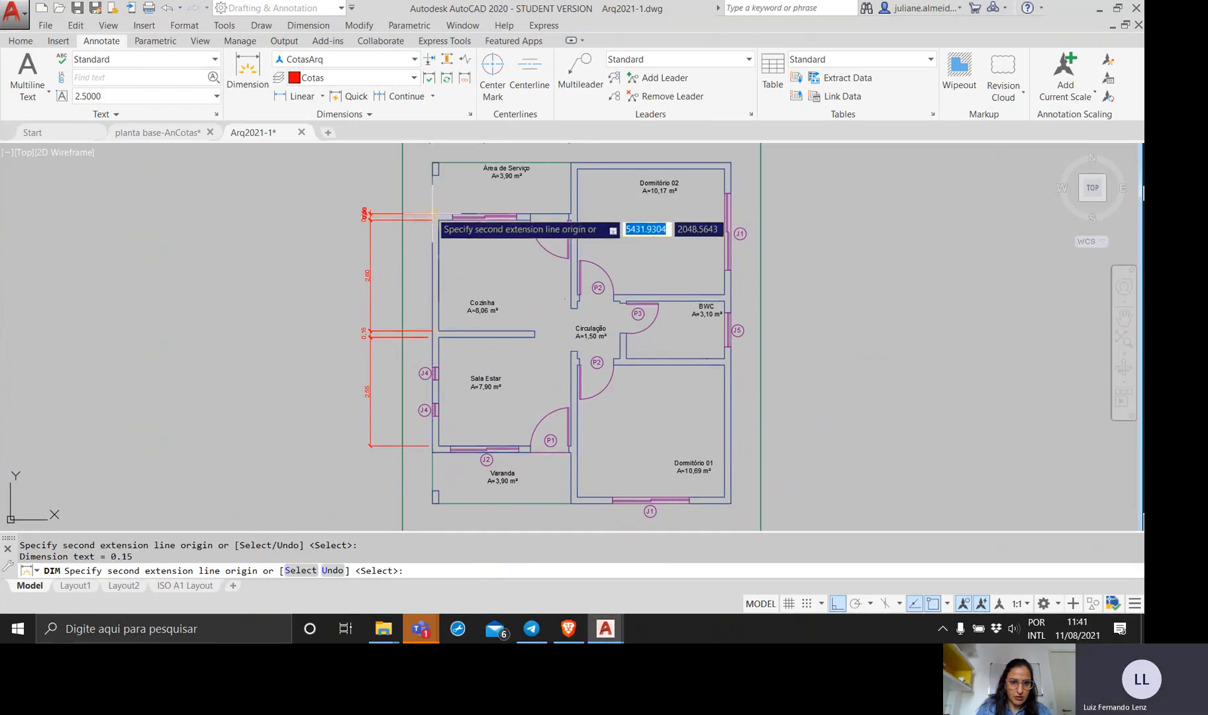
click(432, 173)
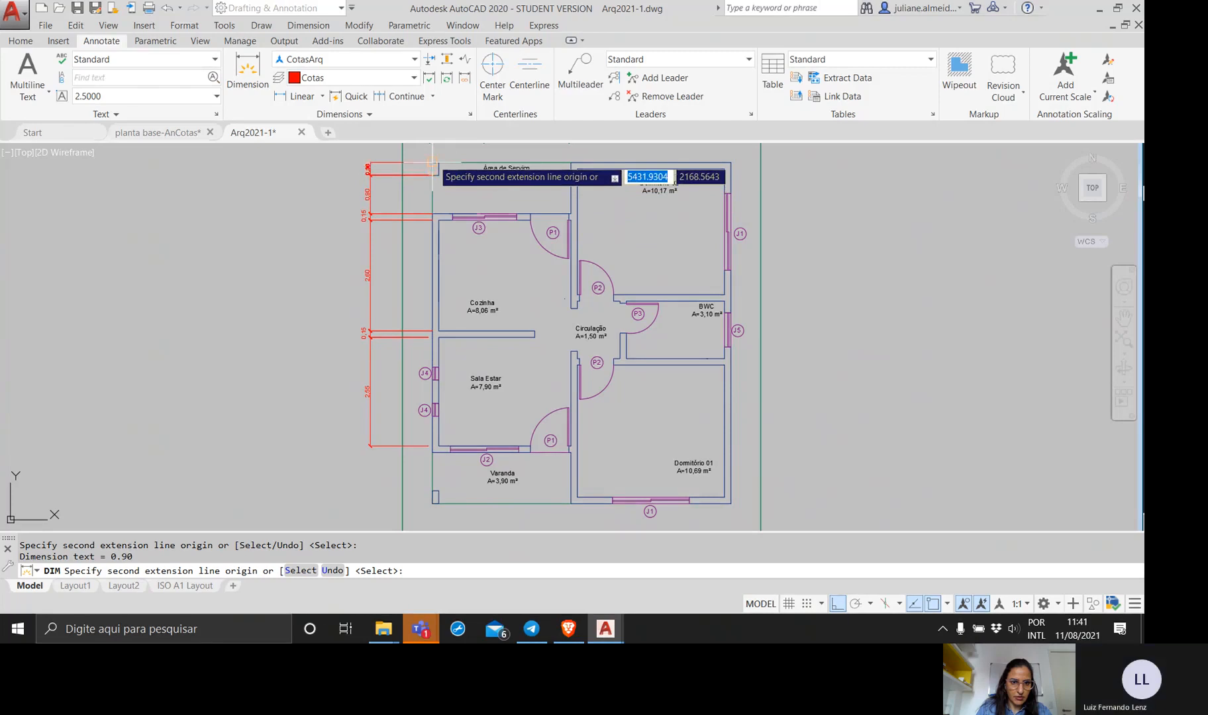
click(432, 163)
key(Return)
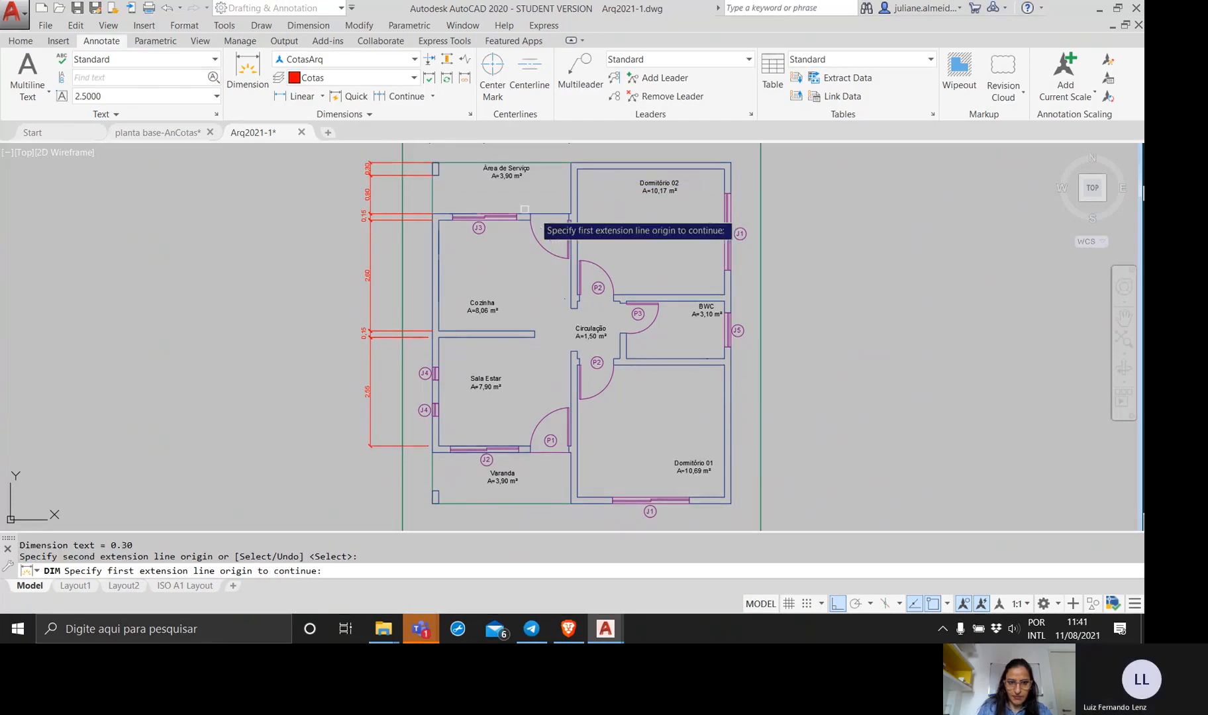
middle_drag(525, 209, 540, 331)
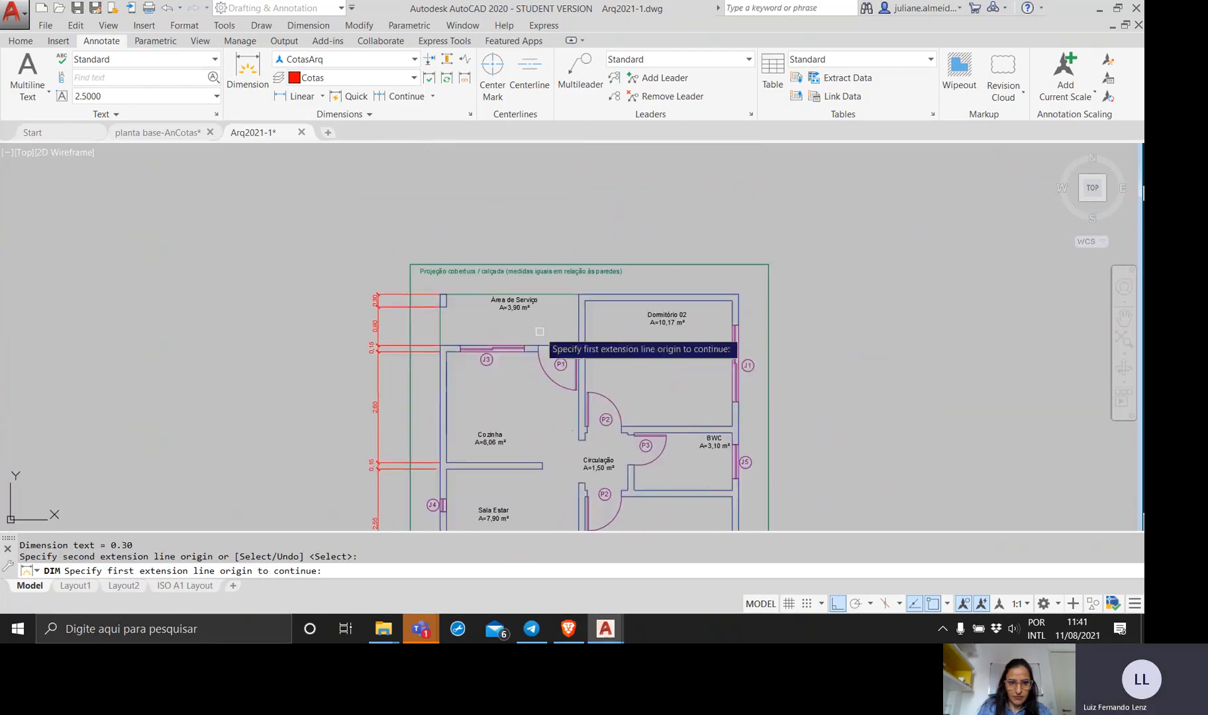
scroll(540, 331, up, 6)
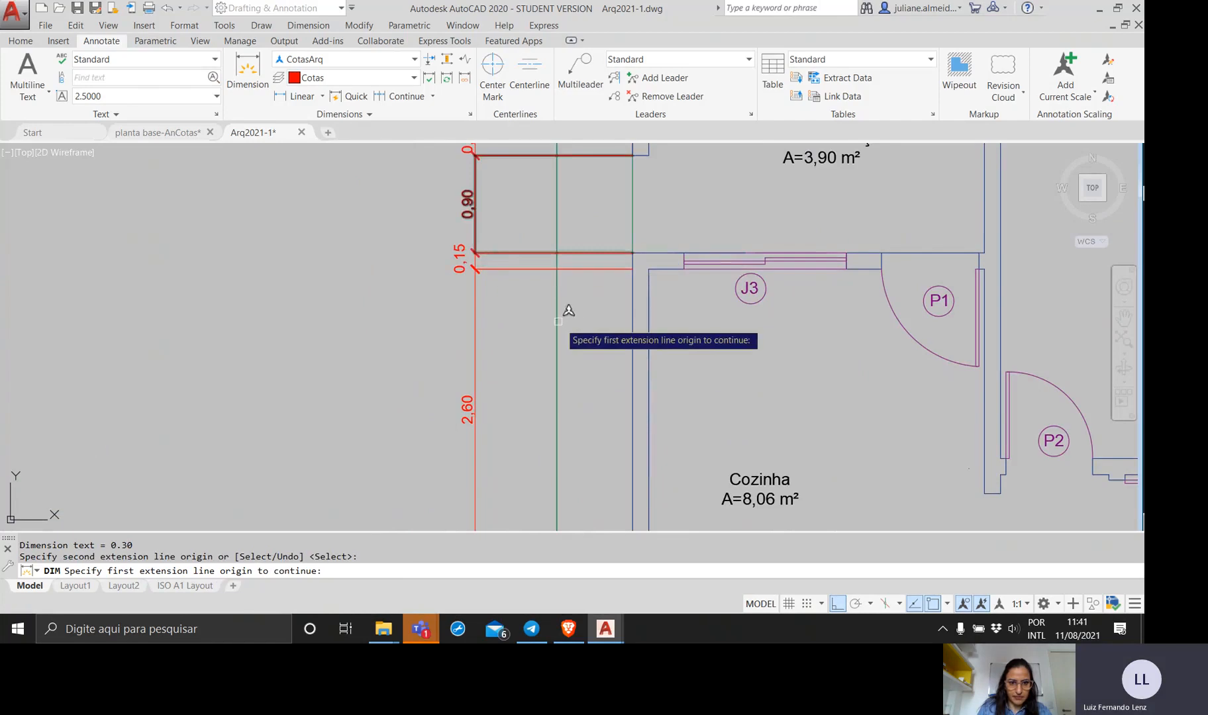
key(Escape)
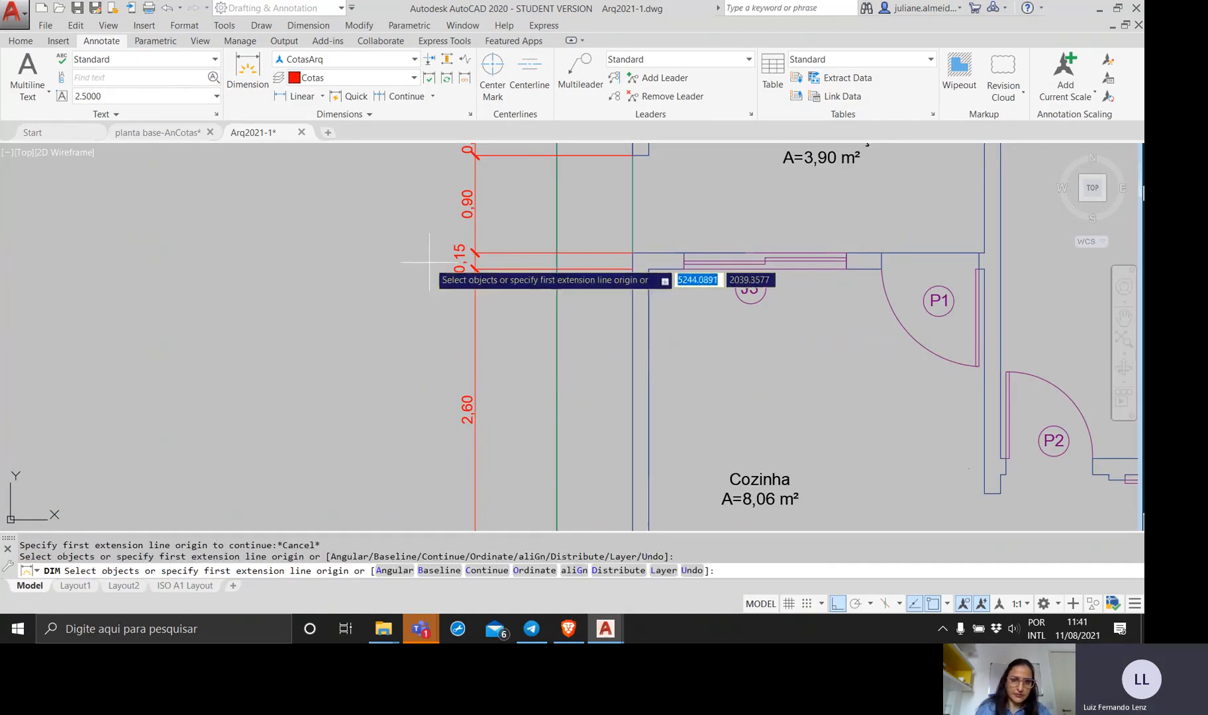
click(429, 255)
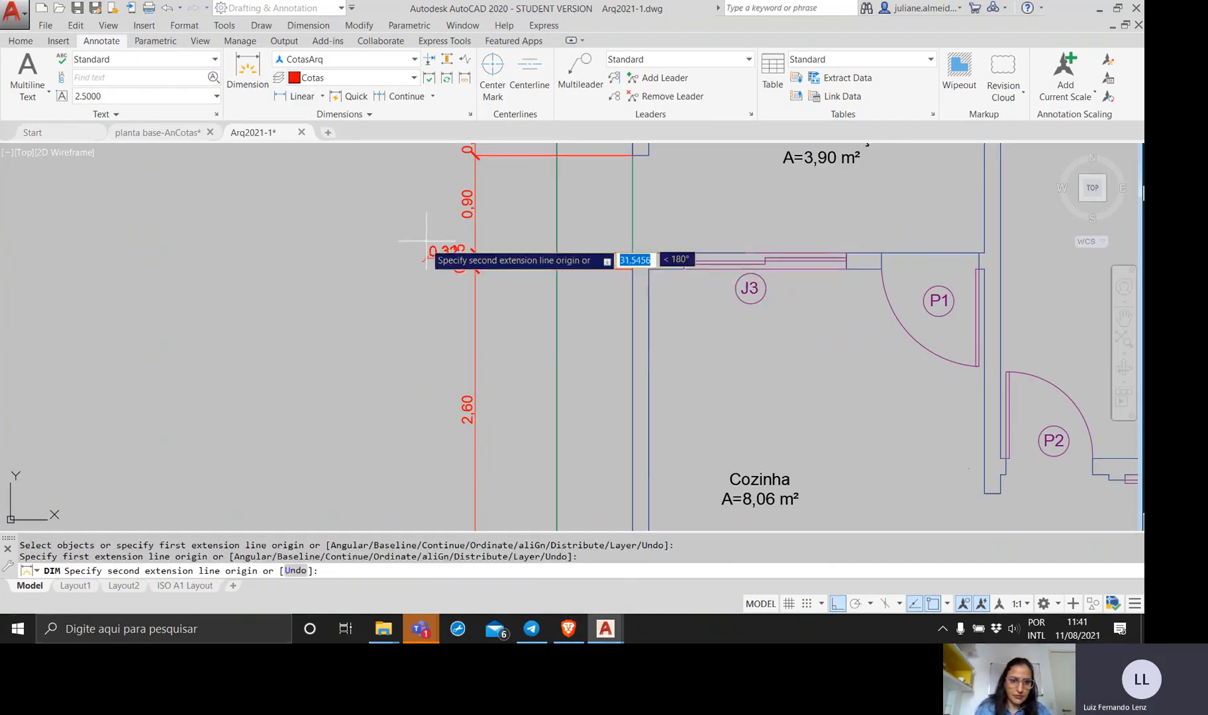
click(397, 257)
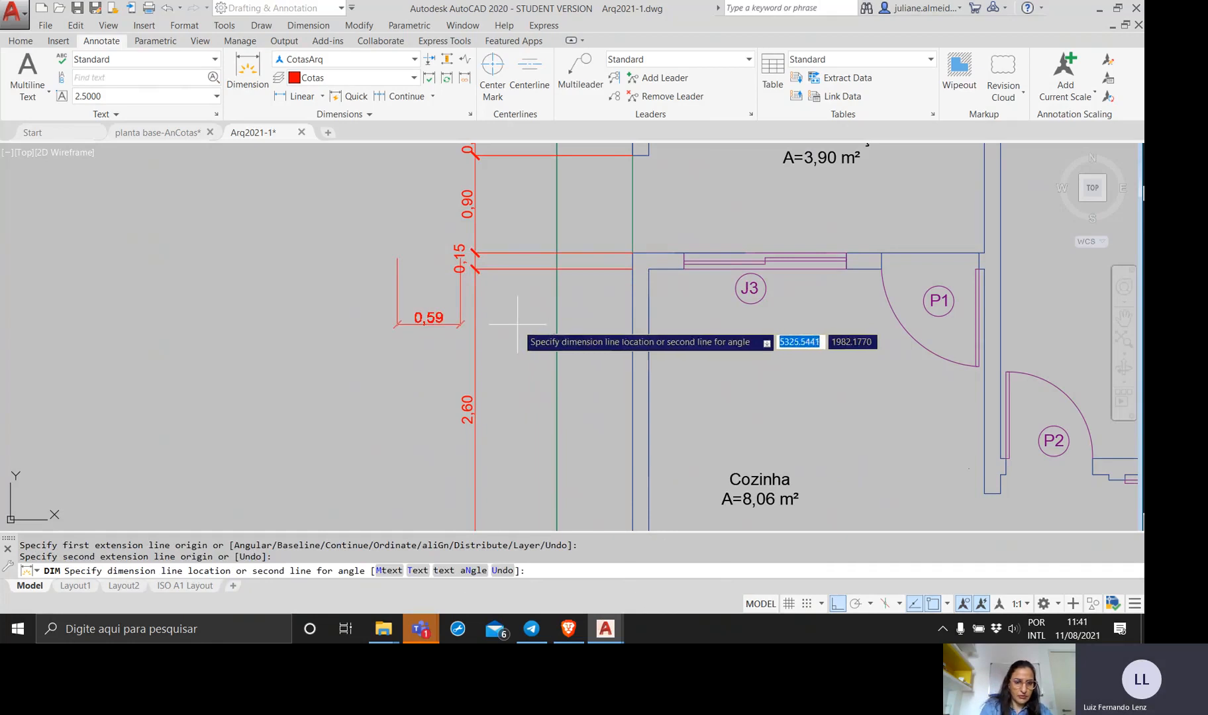
key(Escape)
Move the 0,15 text of the wall dimension above Cozinha outward, clear of the dimension line.
click(457, 265)
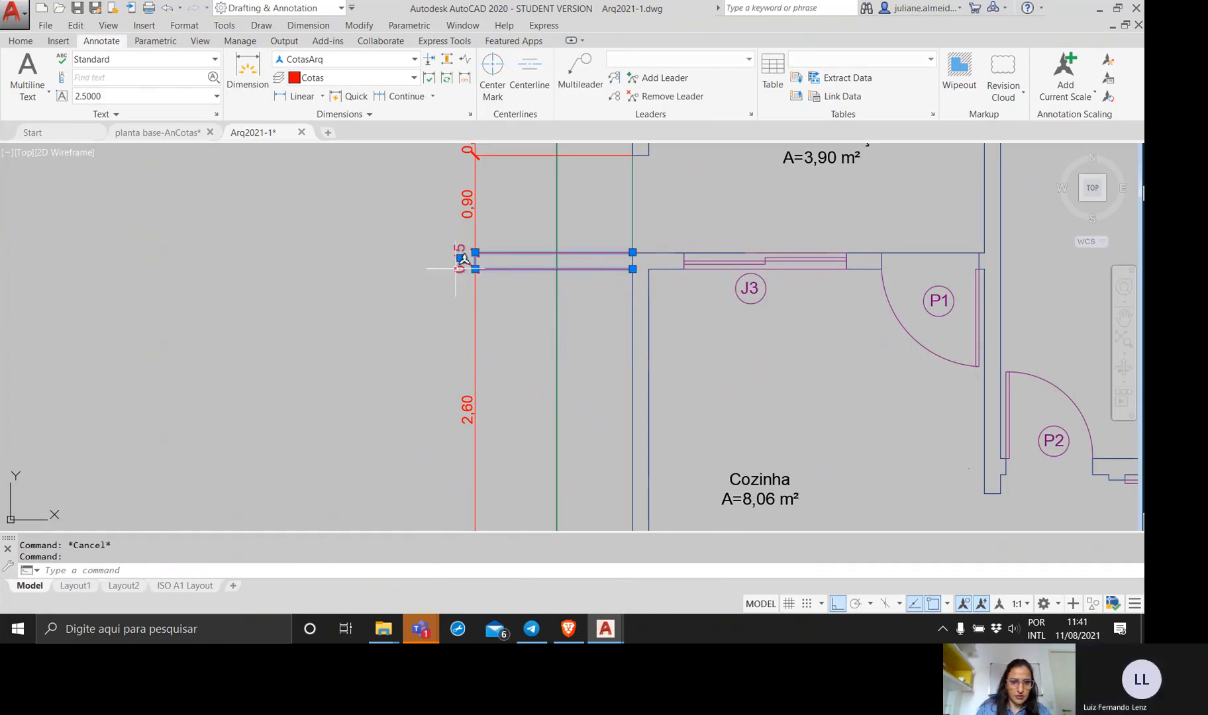
click(461, 257)
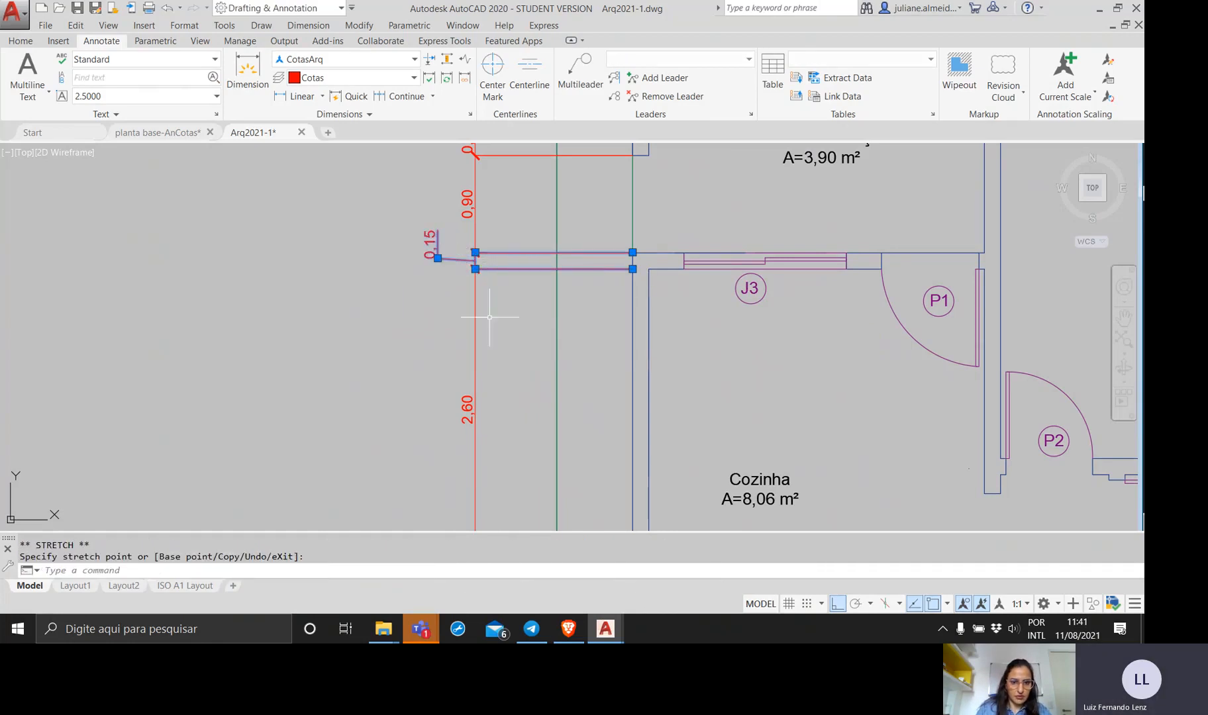
key(Escape)
Set the extension line offset from origin to 1.0000 in the CotasArq dimension style and close the Dimension Style Manager.
scroll(590, 330, down, 4)
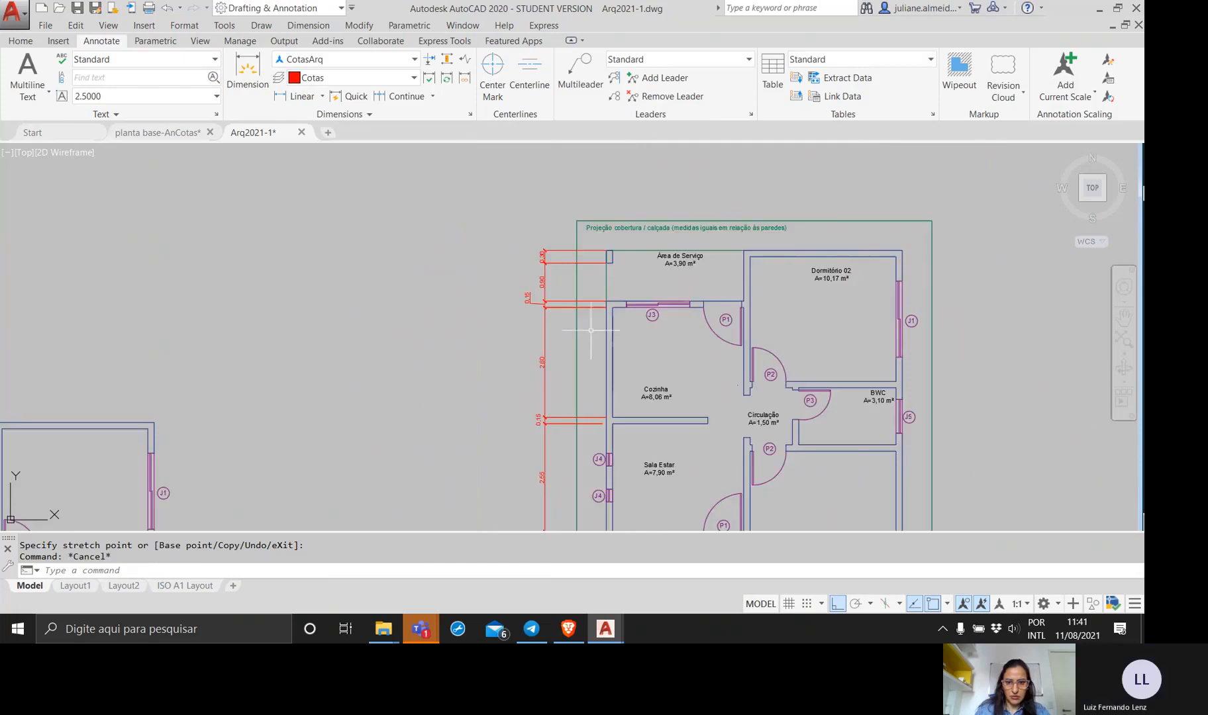
middle_drag(590, 329, 490, 244)
scroll(513, 222, up, 10)
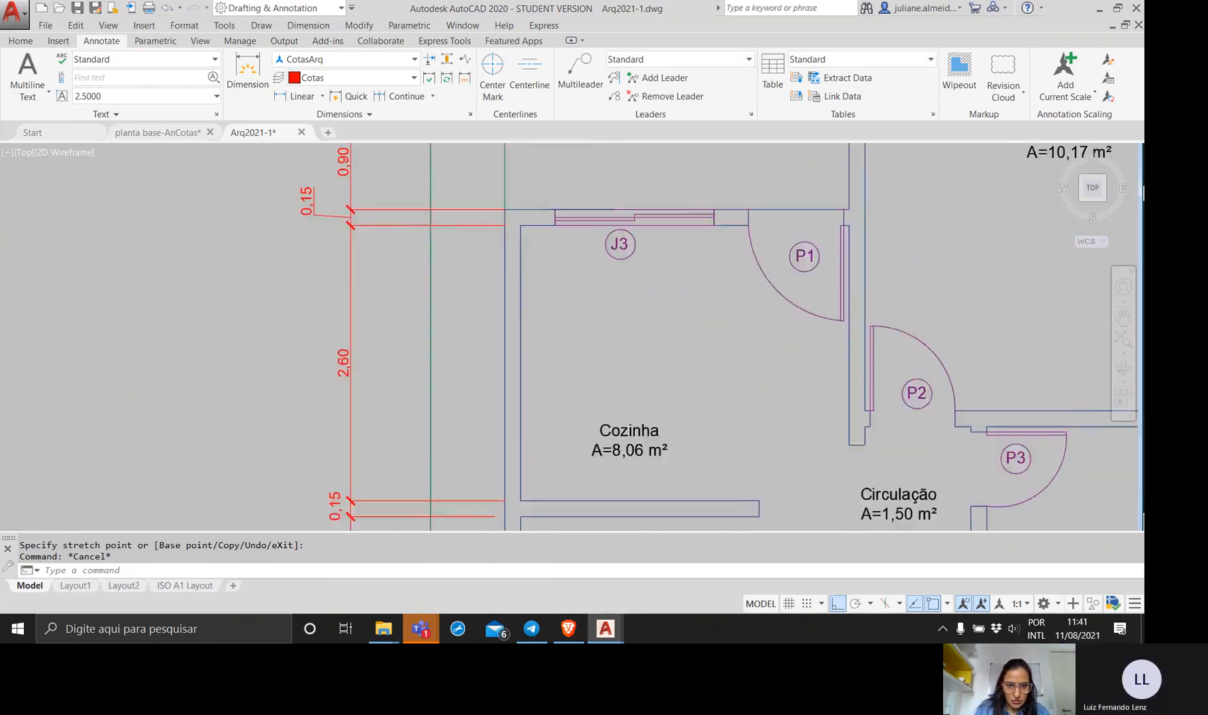
scroll(518, 219, down, 8)
middle_drag(489, 268, 503, 270)
click(469, 114)
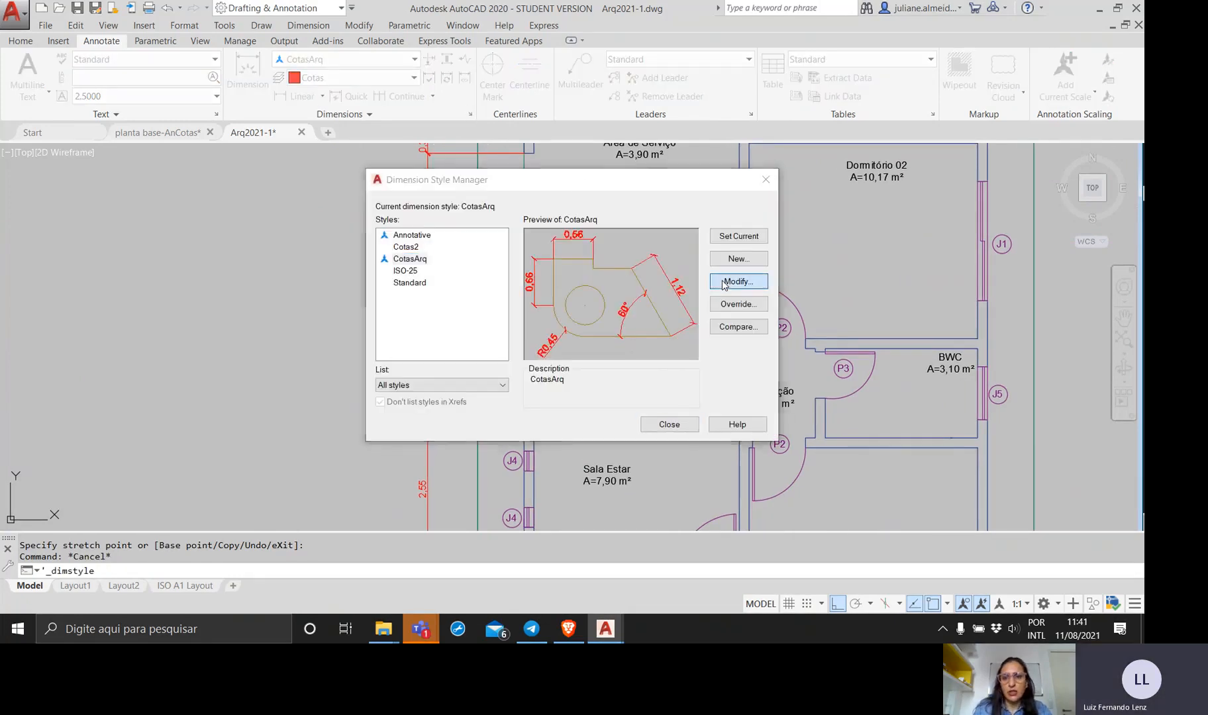
click(721, 283)
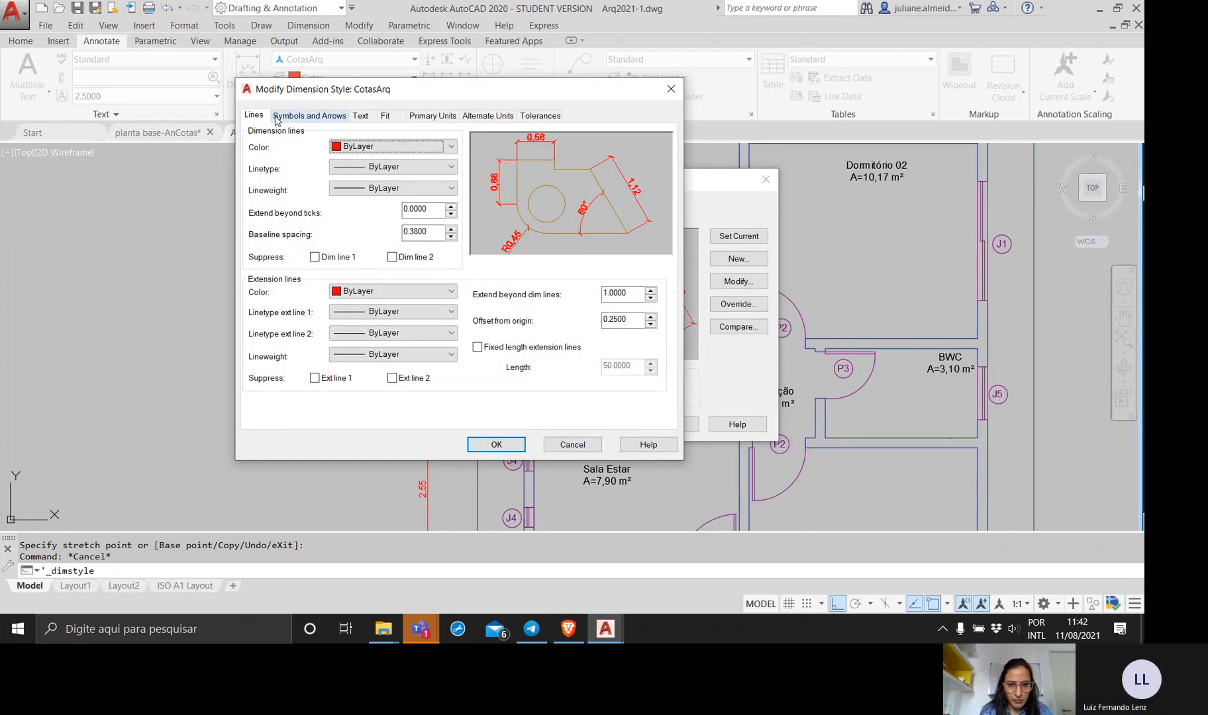
click(633, 318)
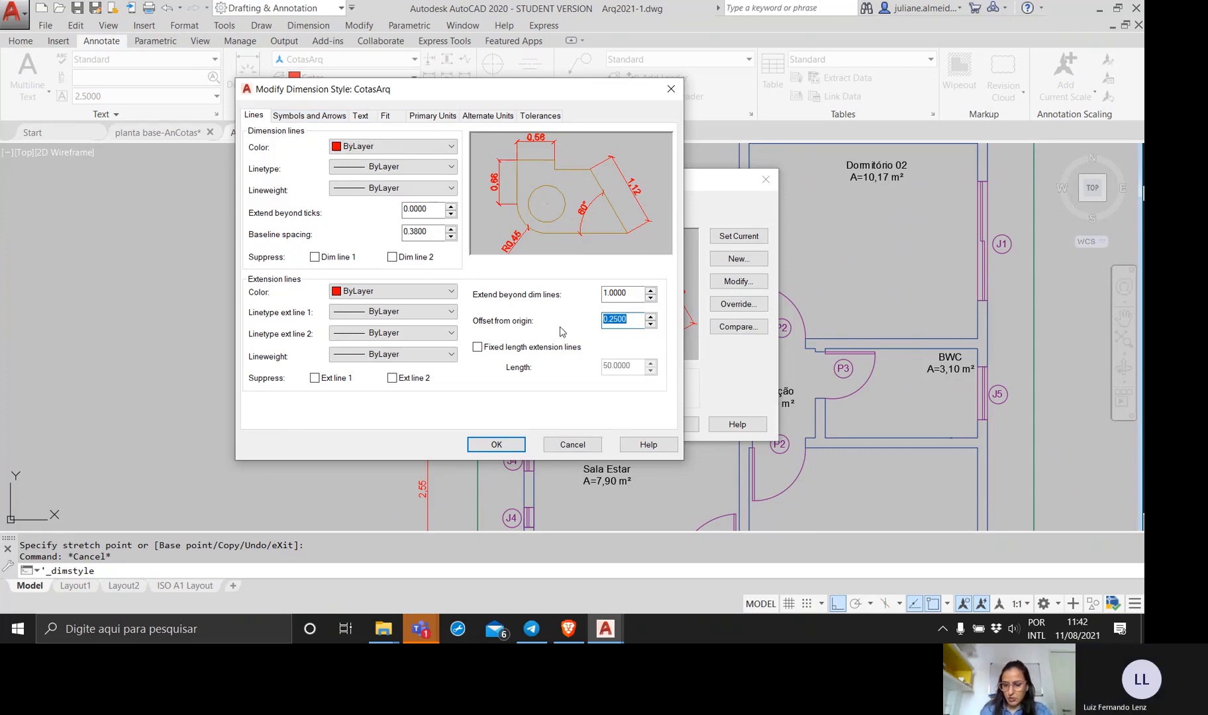
text(1.0000)
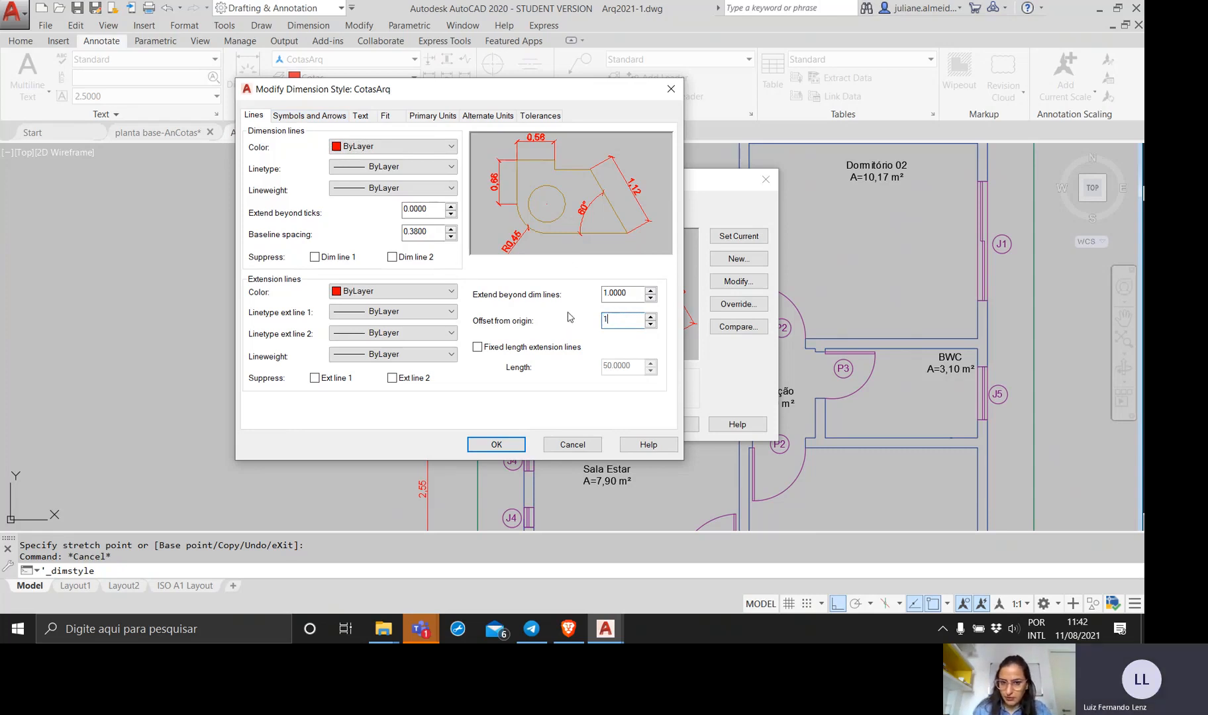
click(498, 445)
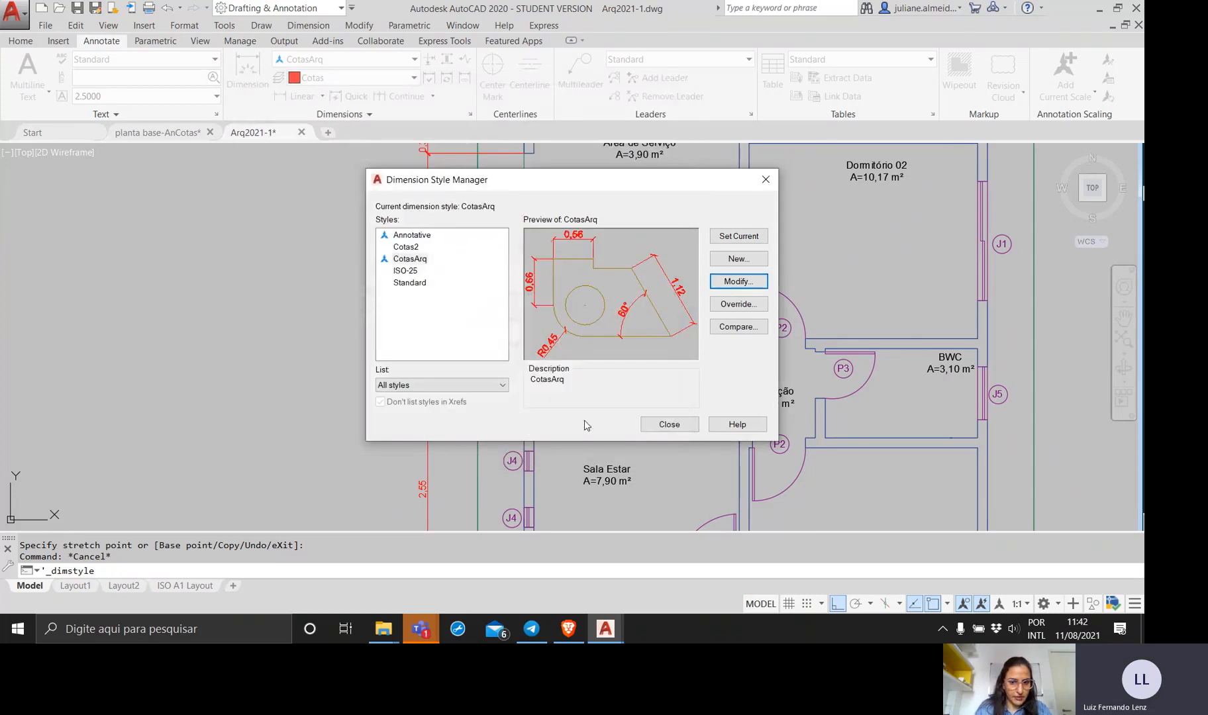
click(664, 424)
Examine the gaps between the extension lines and the walls along the dimension chain from Sala Estar to Área de Serviço.
scroll(526, 403, up, 5)
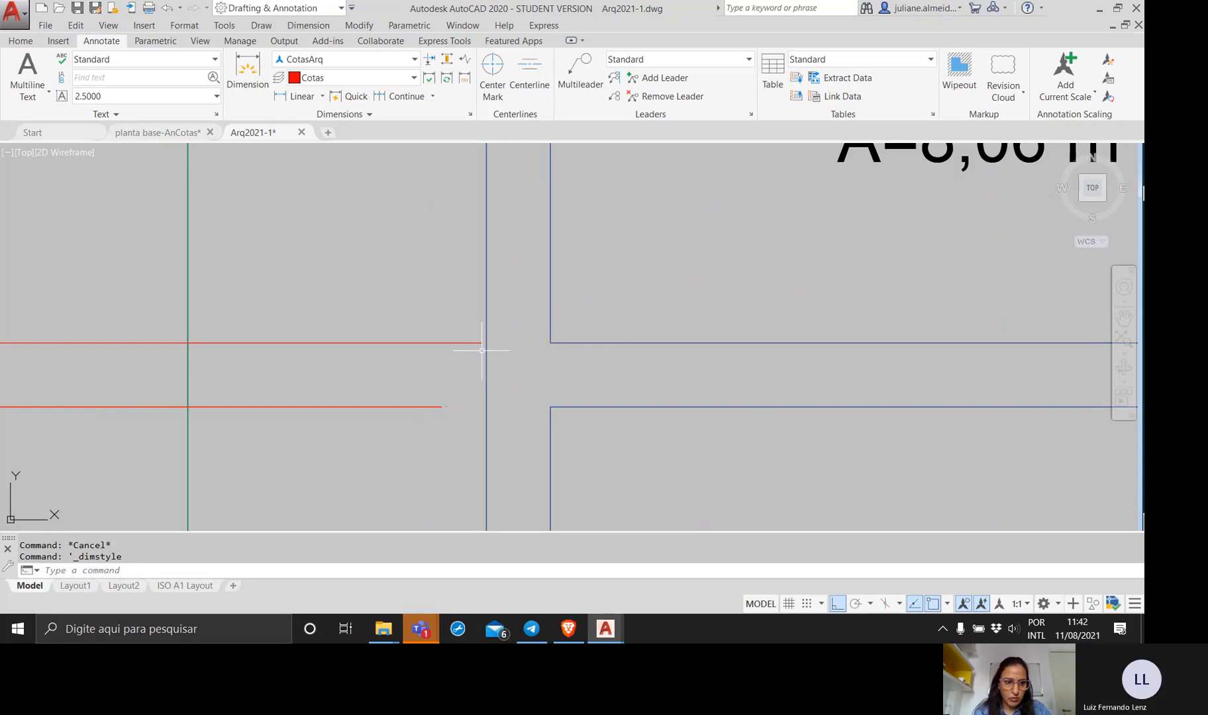
scroll(482, 350, down, 4)
scroll(482, 350, down, 4)
middle_drag(481, 350, 476, 419)
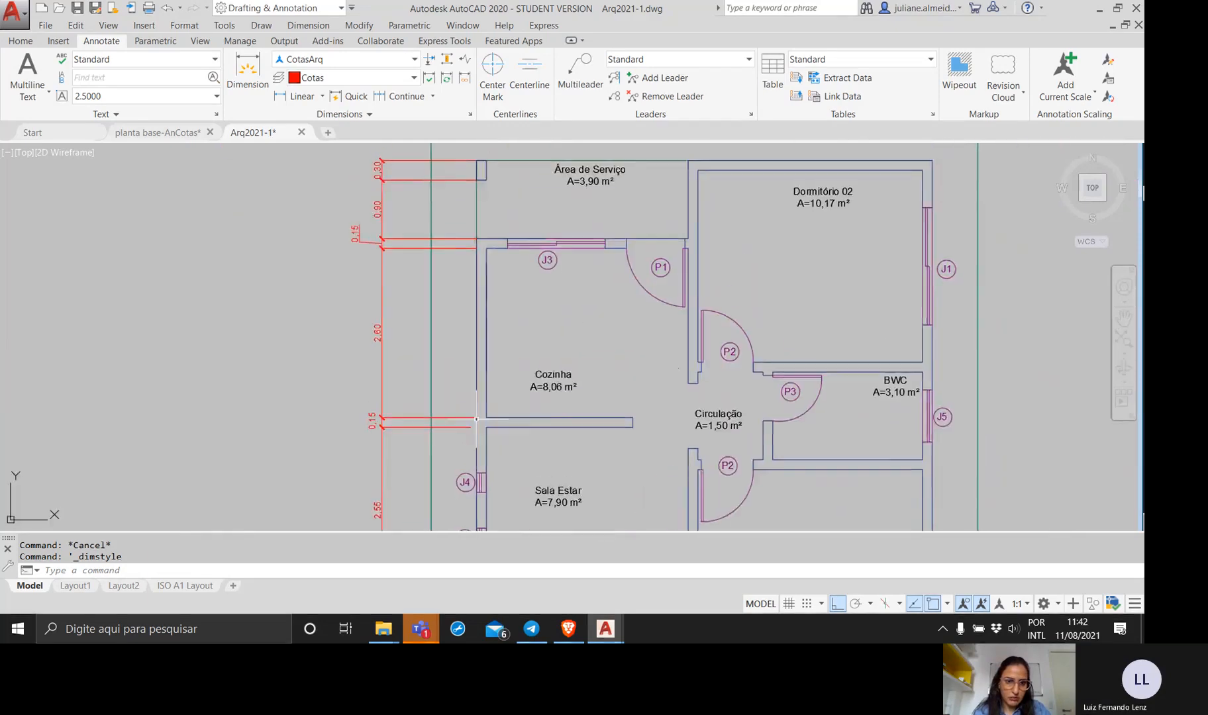
mouse_move(468, 312)
middle_down()
mouse_move(467, 388)
mouse_move(469, 324)
mouse_move(474, 366)
middle_up()
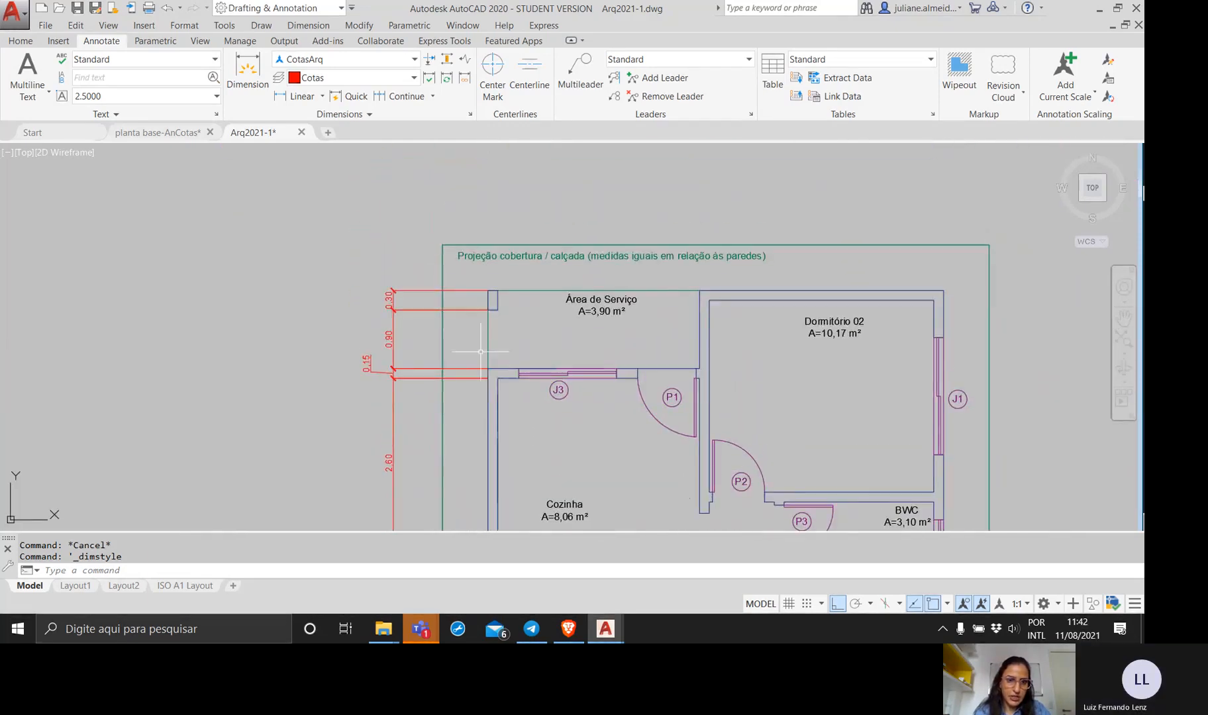
scroll(489, 331, up, 2)
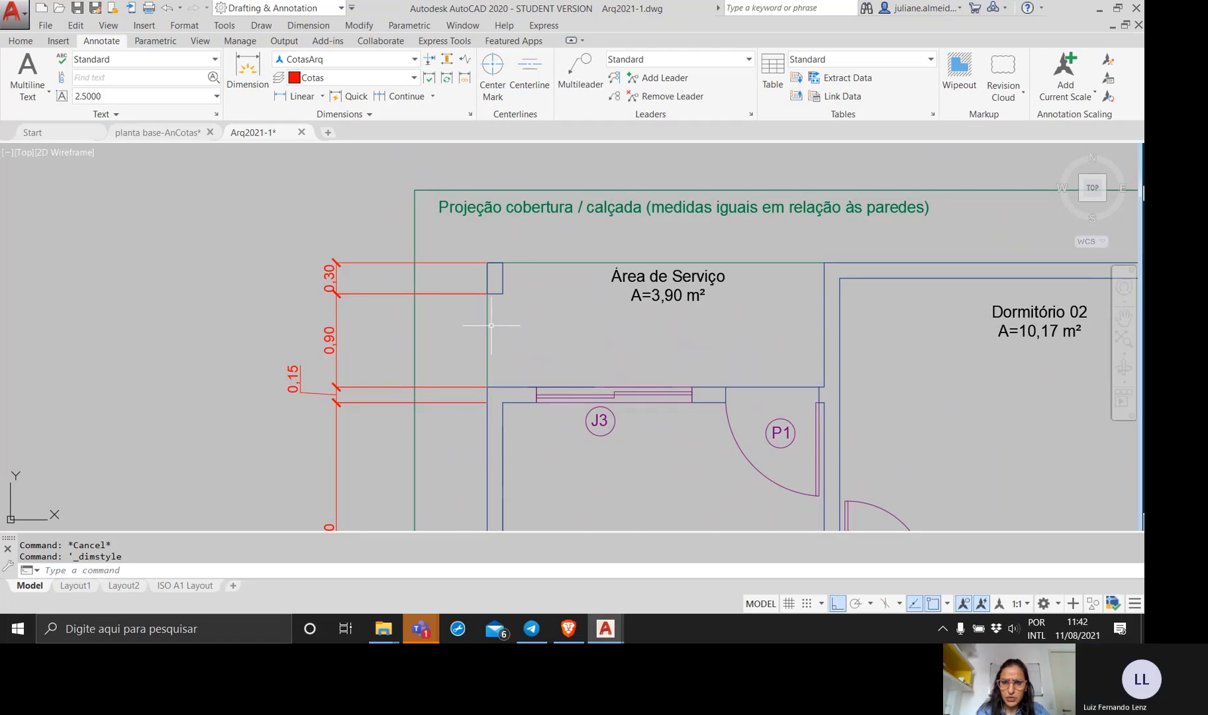
scroll(491, 325, down, 2)
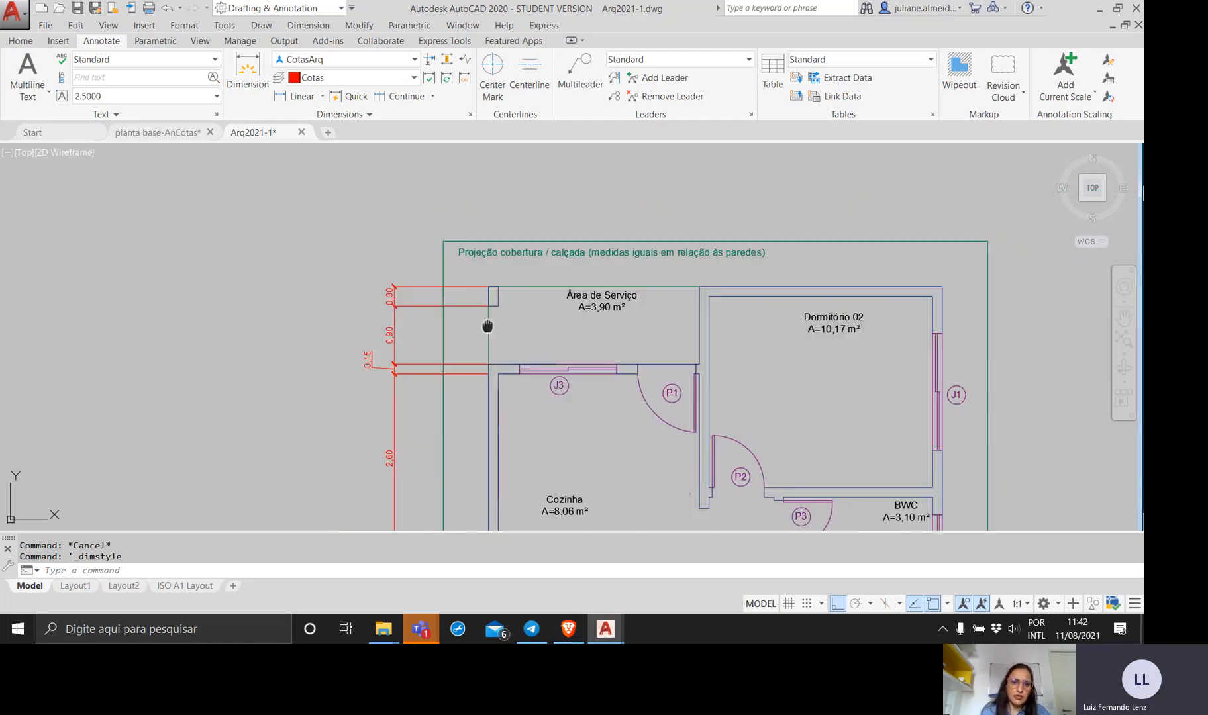
middle_drag(489, 326, 376, 292)
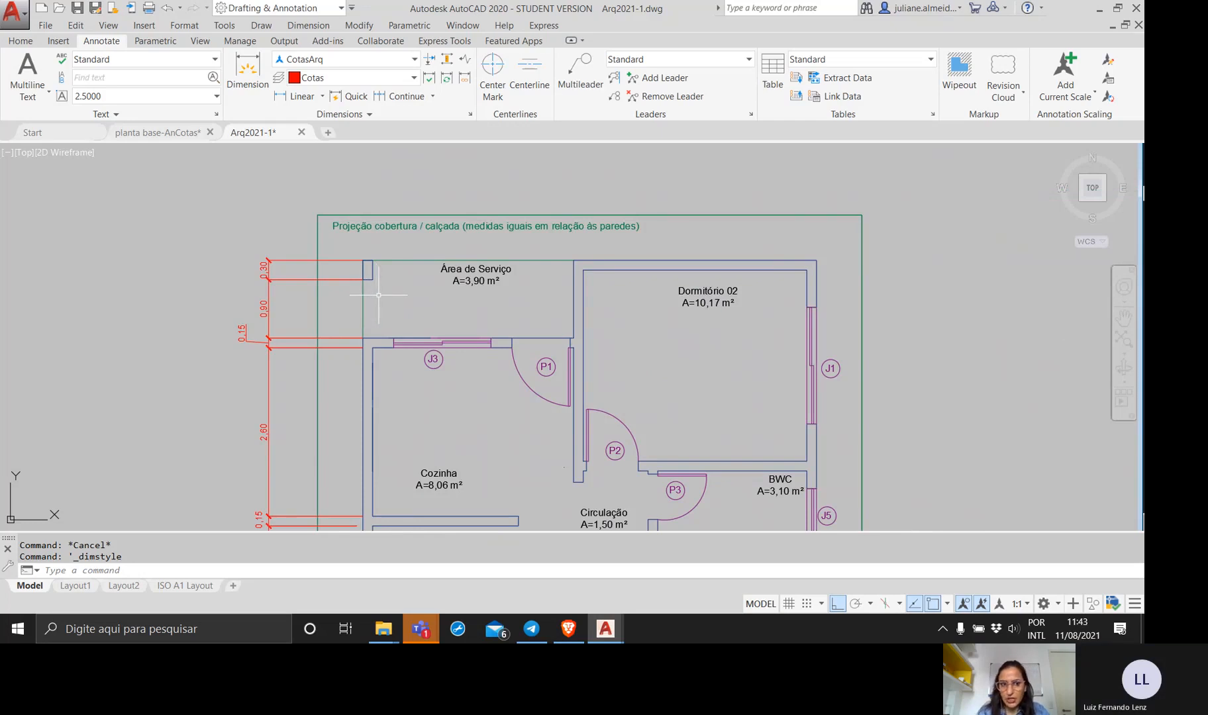
scroll(378, 295, down, 2)
middle_drag(396, 300, 509, 313)
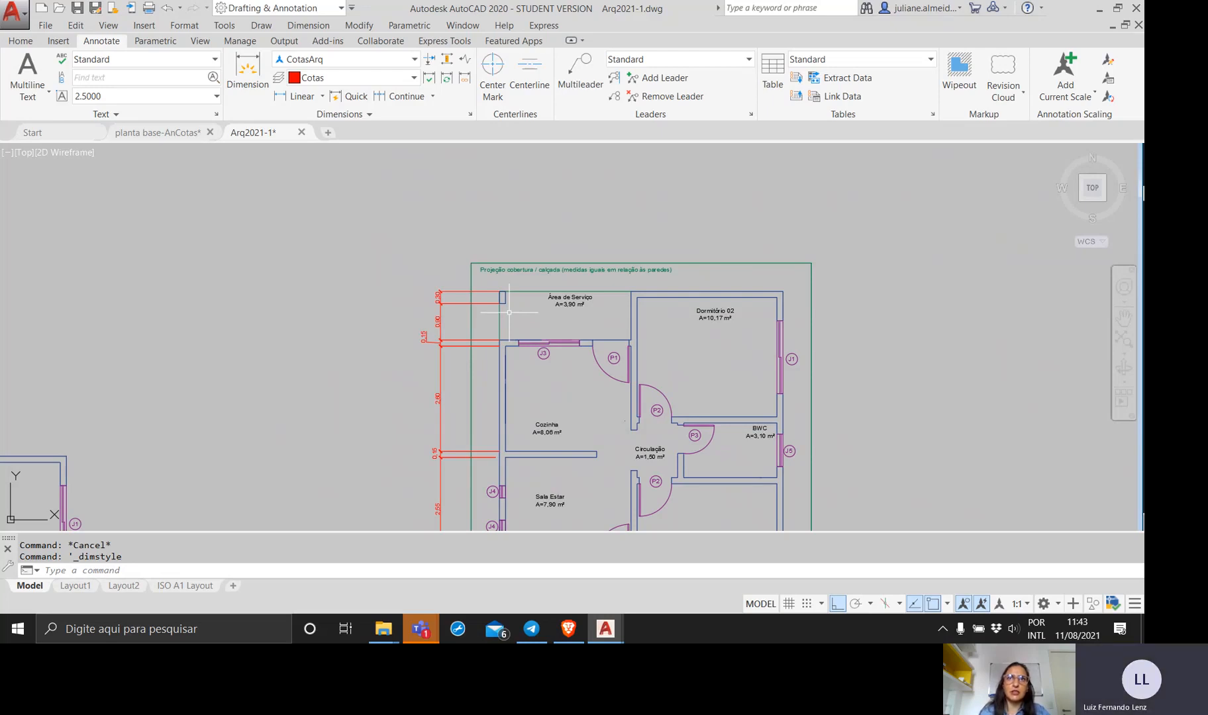
Erase the vertical 2,55 dimension beside Sala Estar.
middle_drag(501, 301, 415, 210)
middle_drag(422, 386, 461, 286)
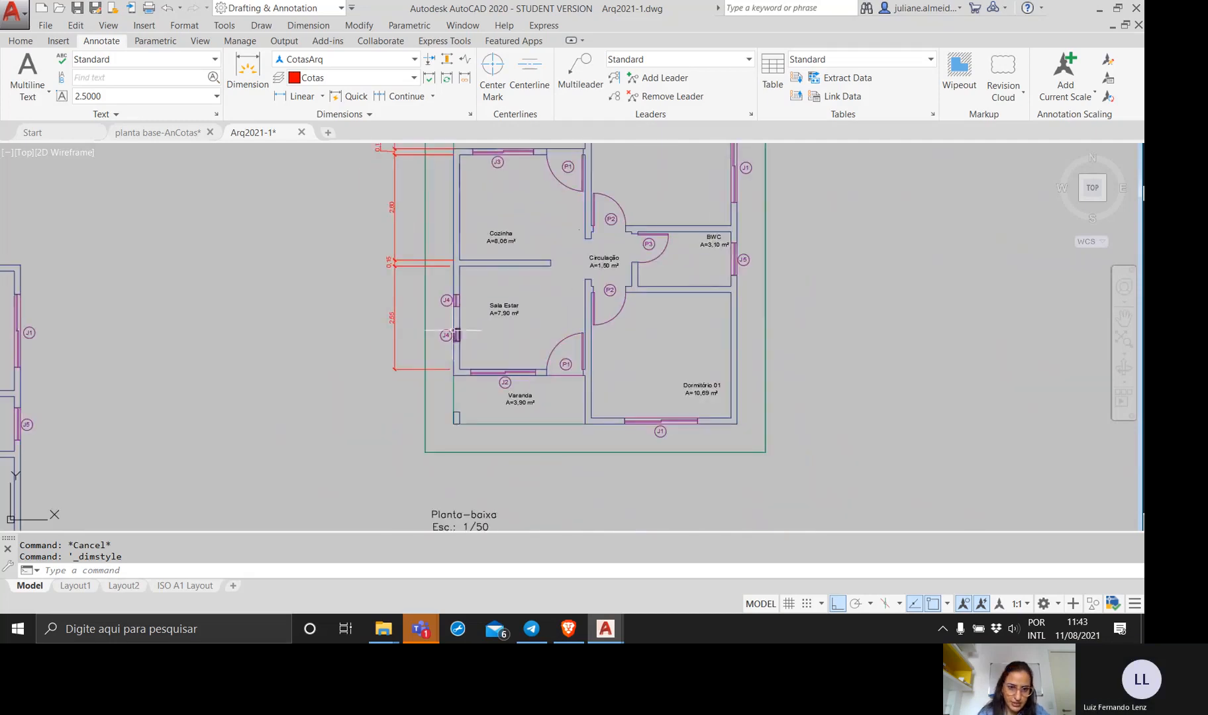
middle_drag(452, 331, 511, 352)
scroll(484, 344, up, 4)
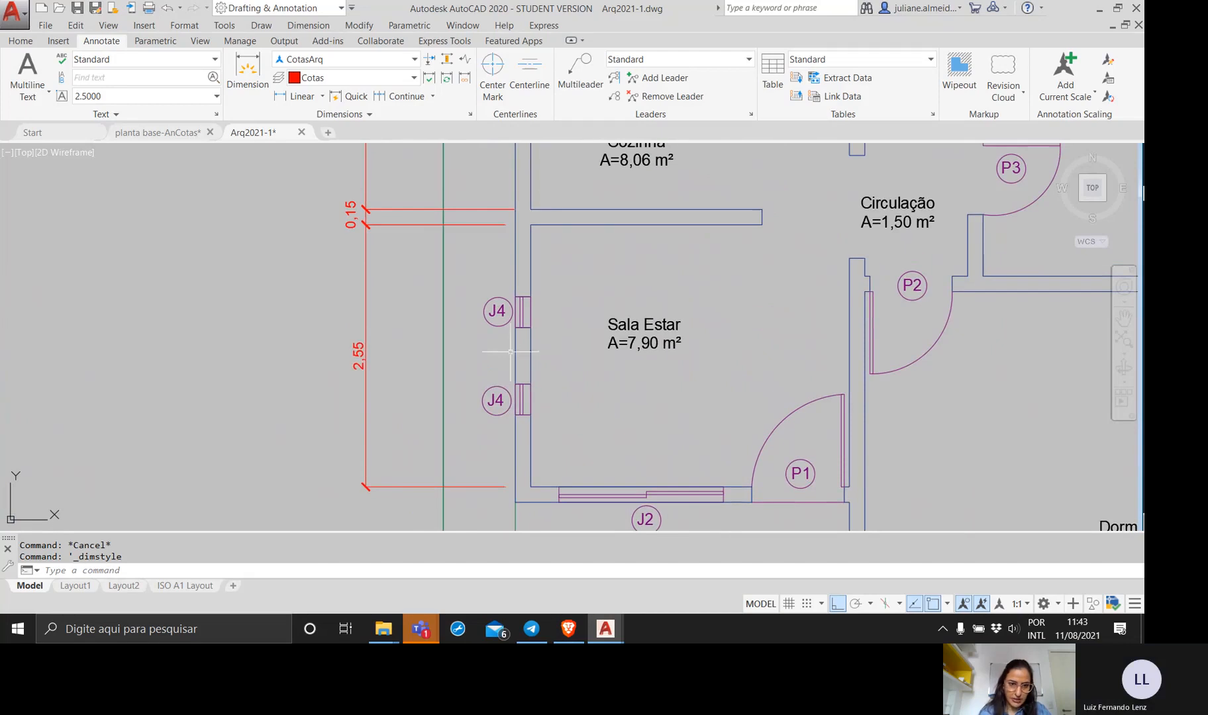
click(388, 351)
click(329, 331)
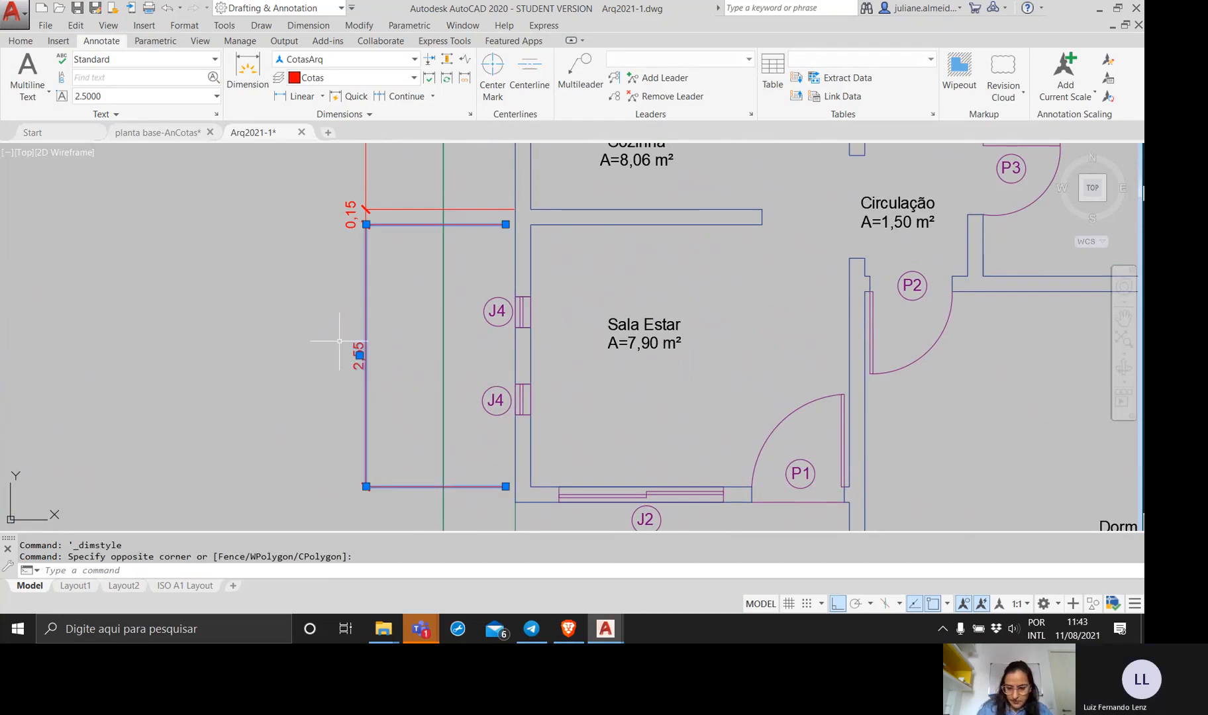
key(Delete)
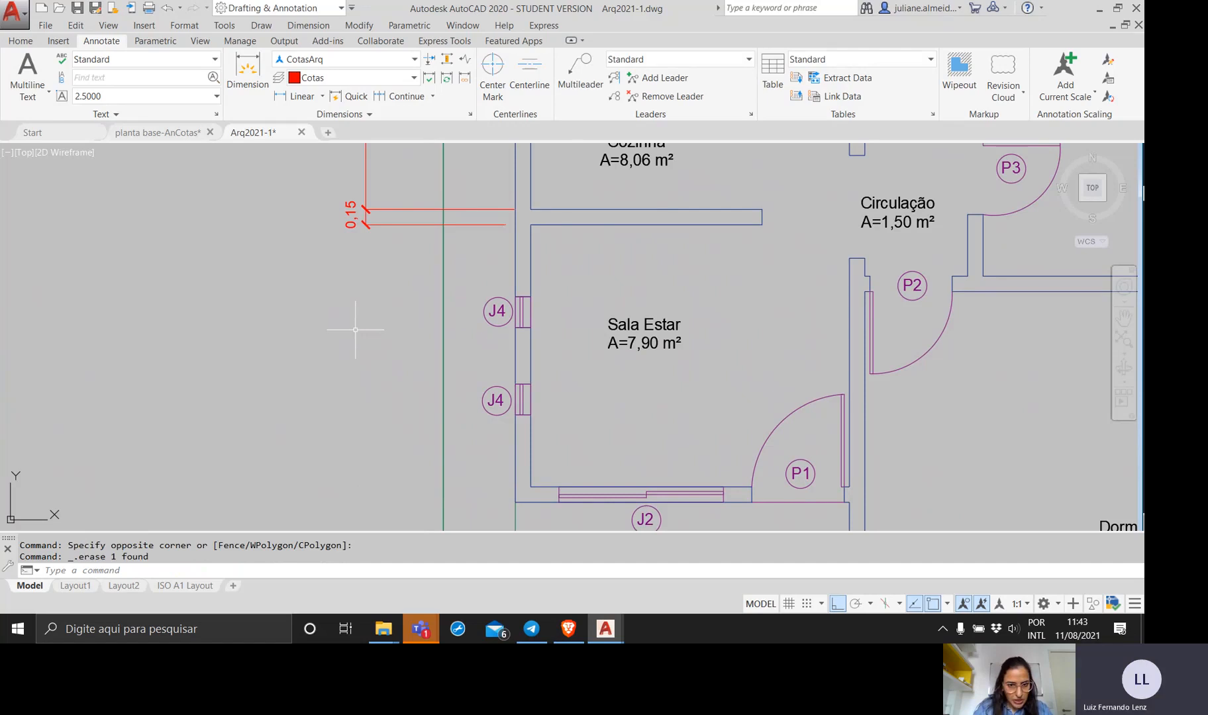
Dimension the width of the lower J4 window in Sala Estar, aligning its dimension line with the existing chain outside the wall.
scroll(272, 408, down, 2)
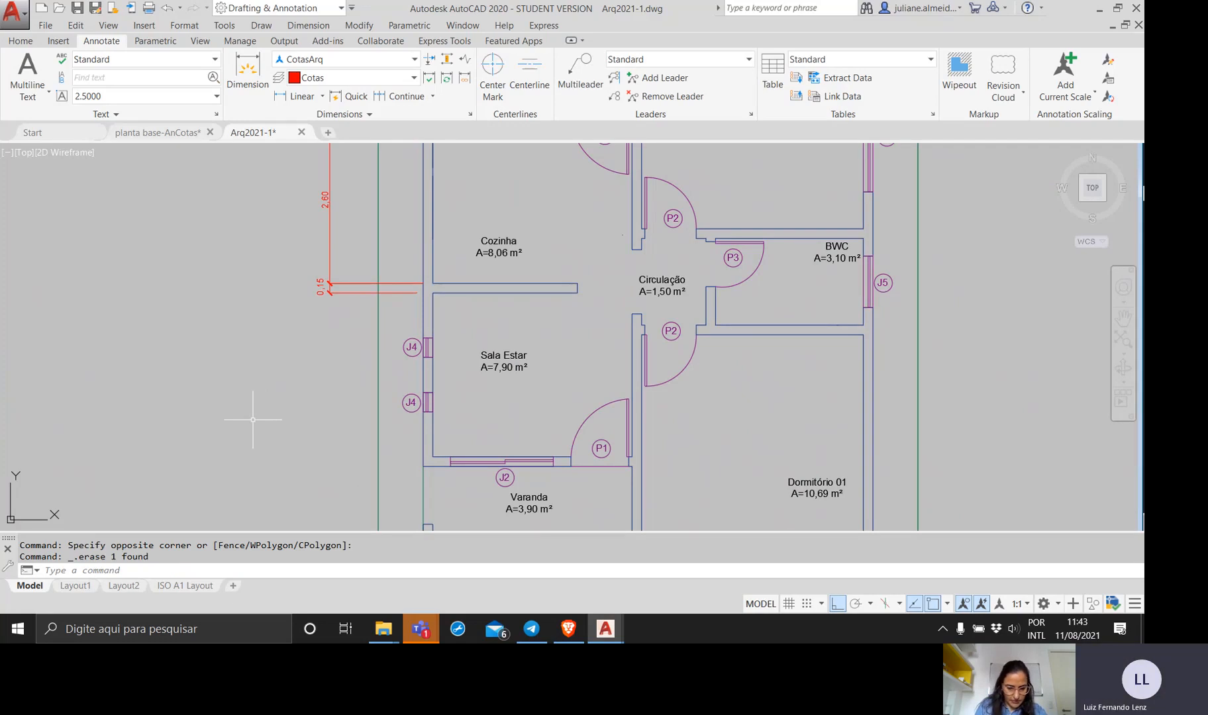
text(dim)
key(Return)
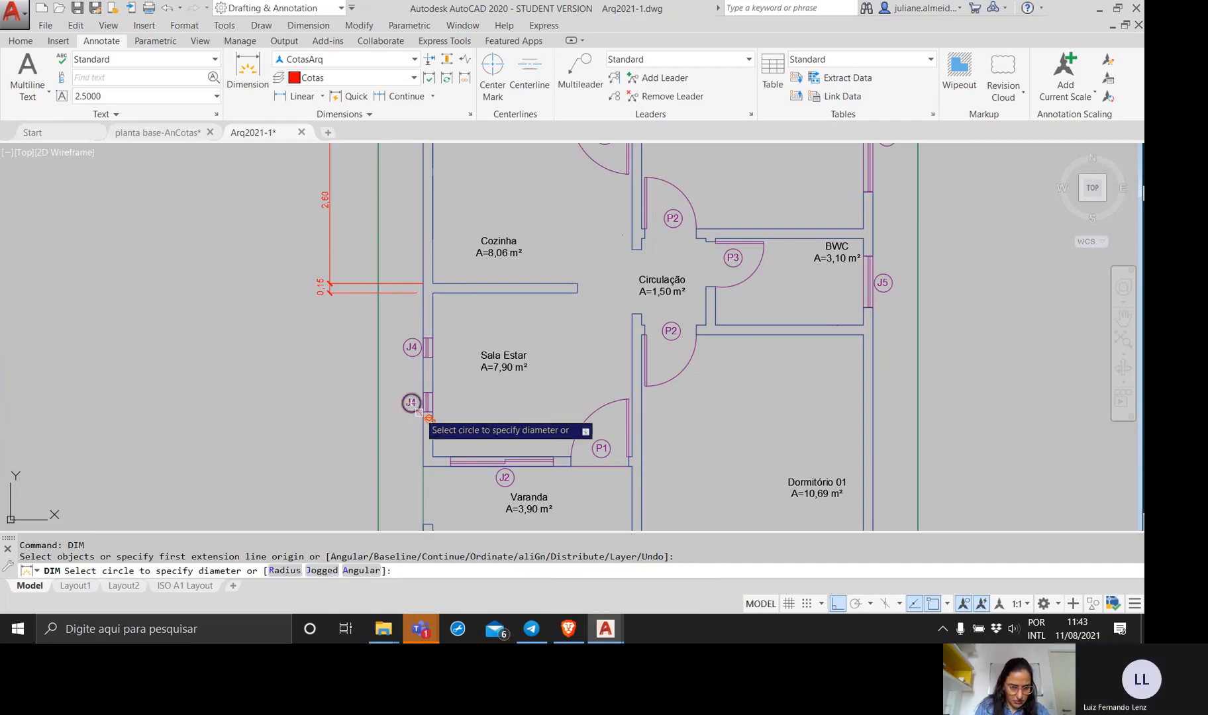
scroll(417, 409, up, 7)
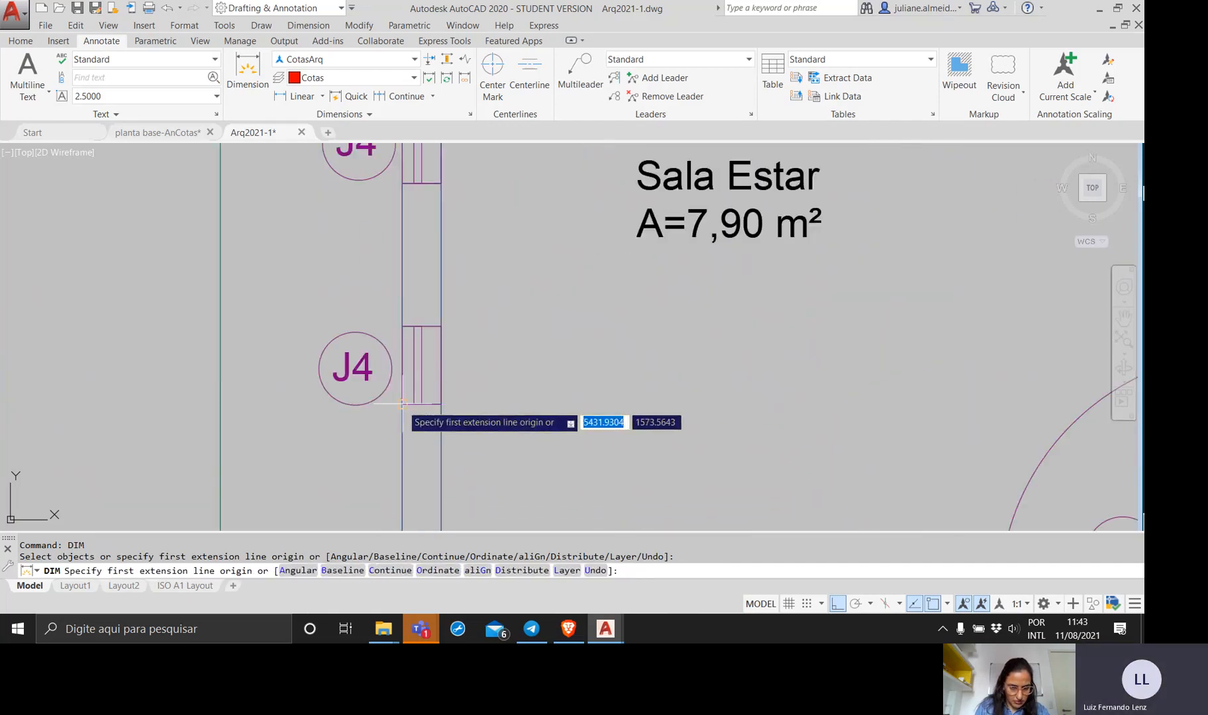
click(402, 402)
click(402, 327)
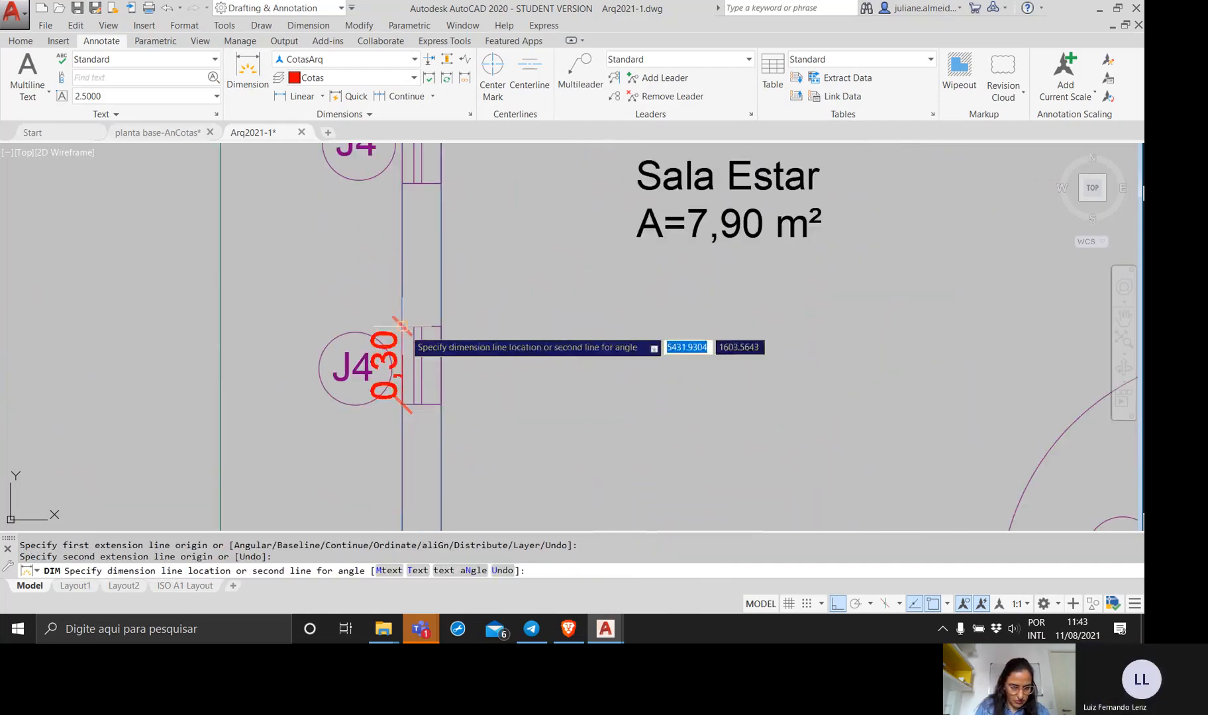
scroll(152, 338, down, 2)
middle_drag(165, 340, 368, 389)
scroll(331, 354, down, 2)
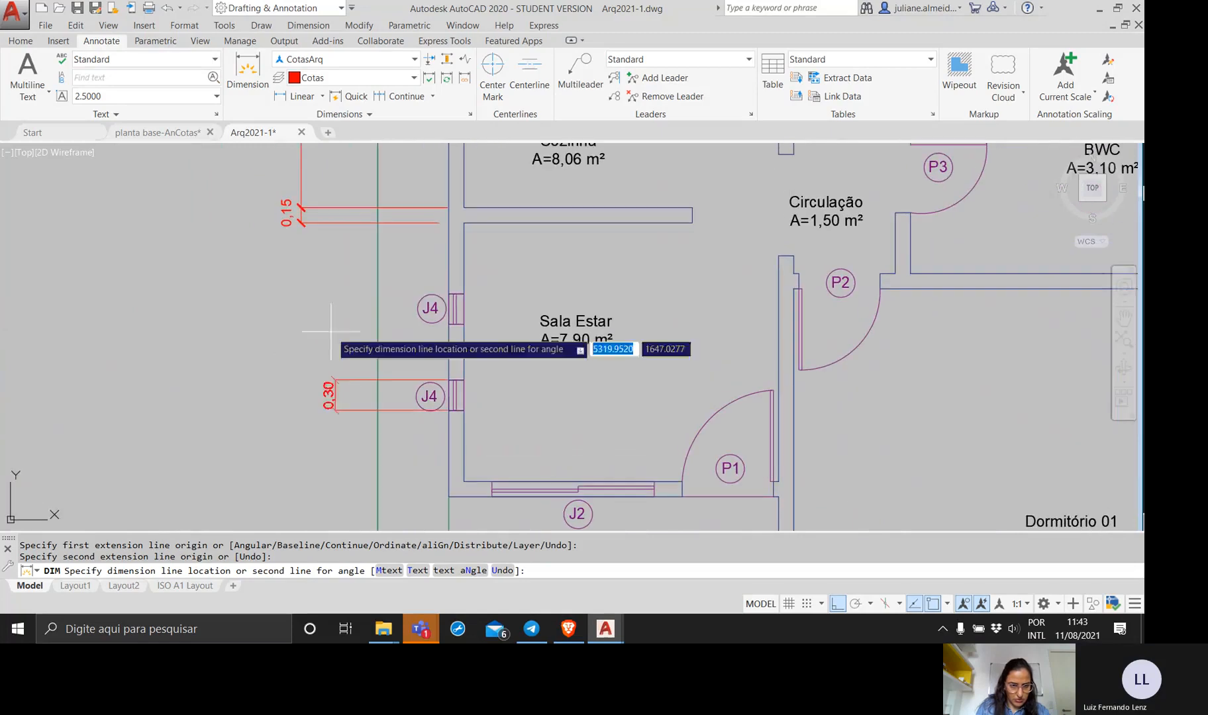
click(301, 252)
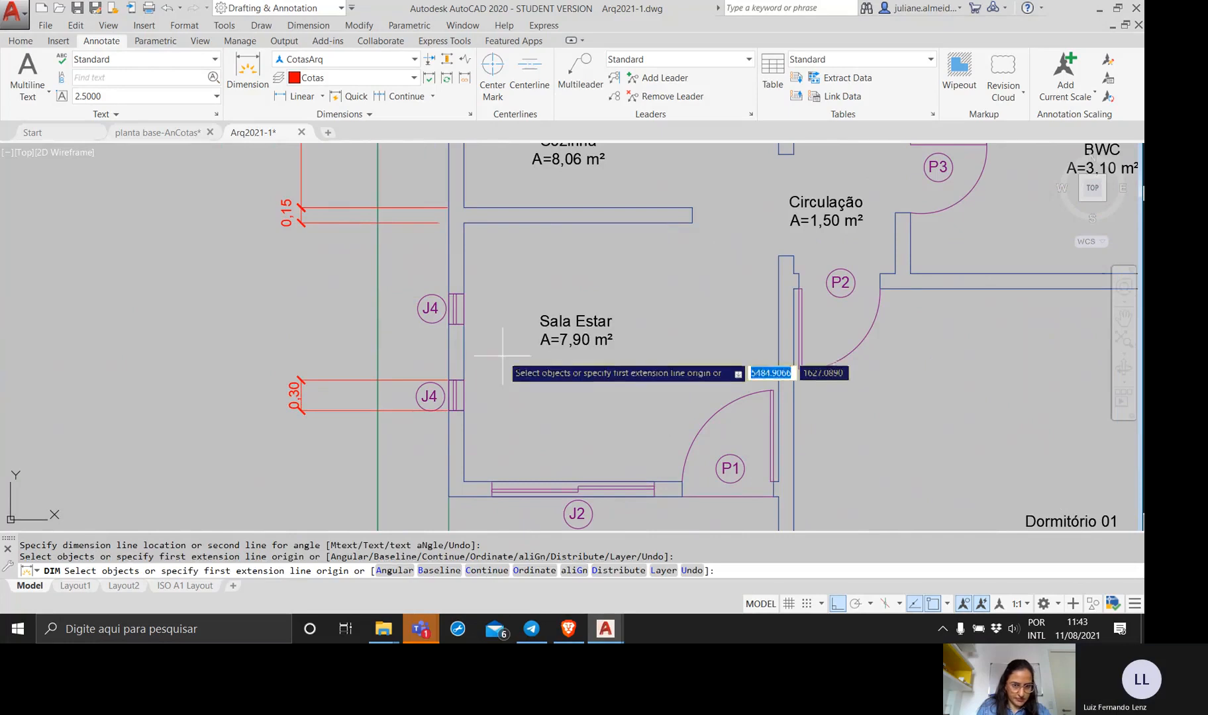
Try to dimension the outer wall segment between the two J4 windows of Sala Estar.
click(449, 324)
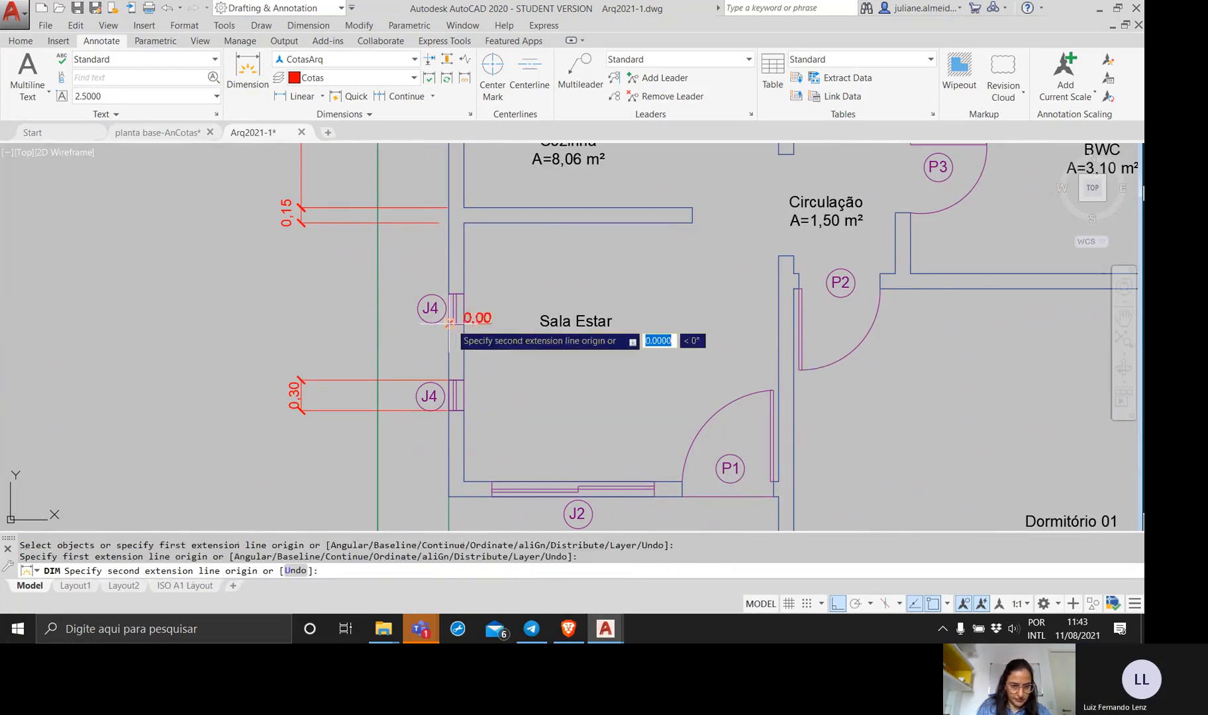
click(449, 381)
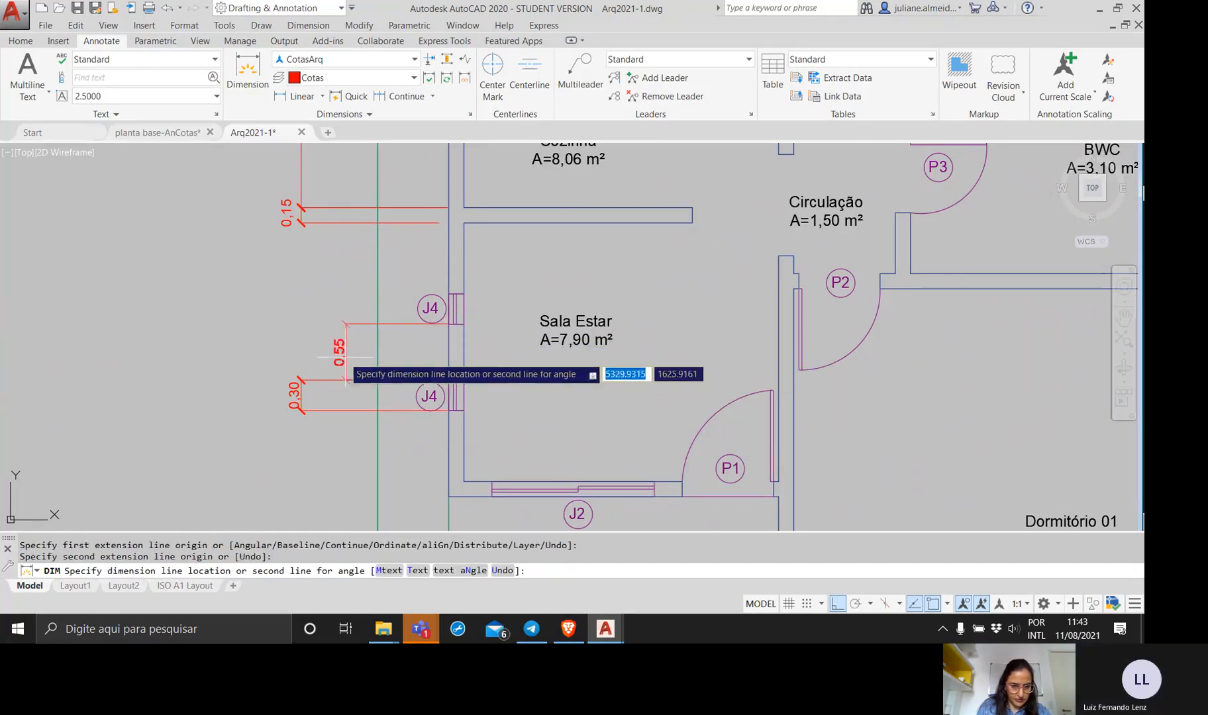
click(301, 360)
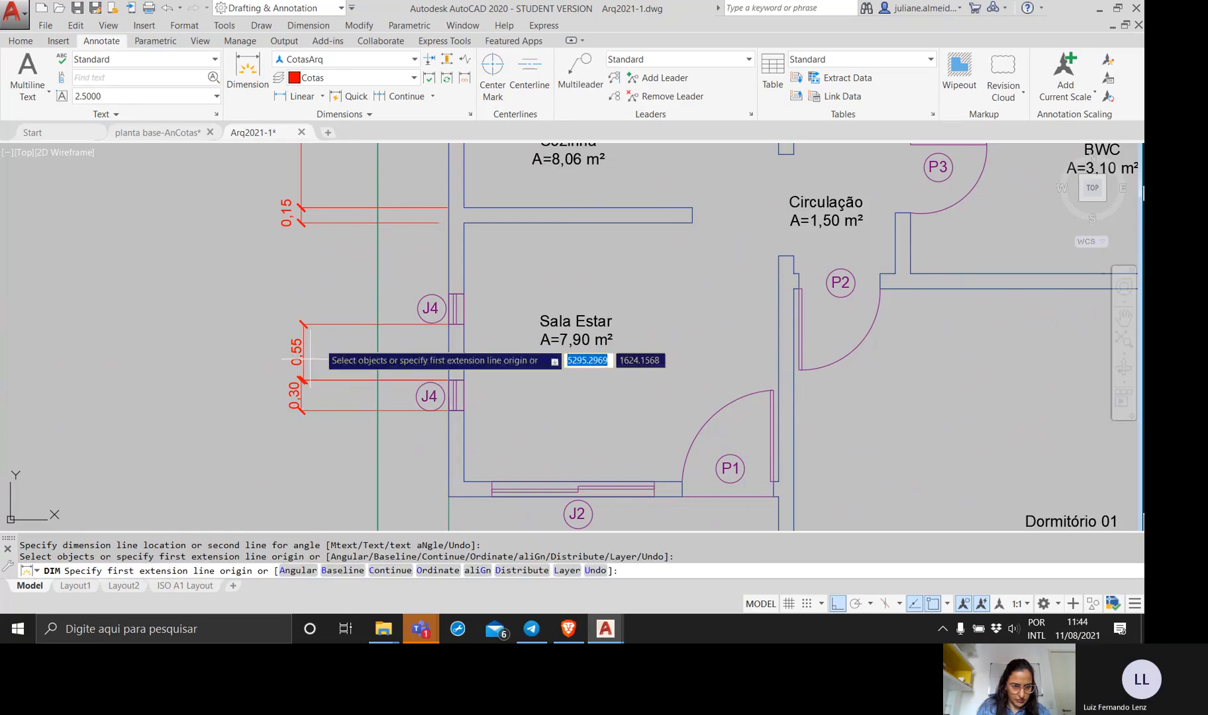
key(Return)
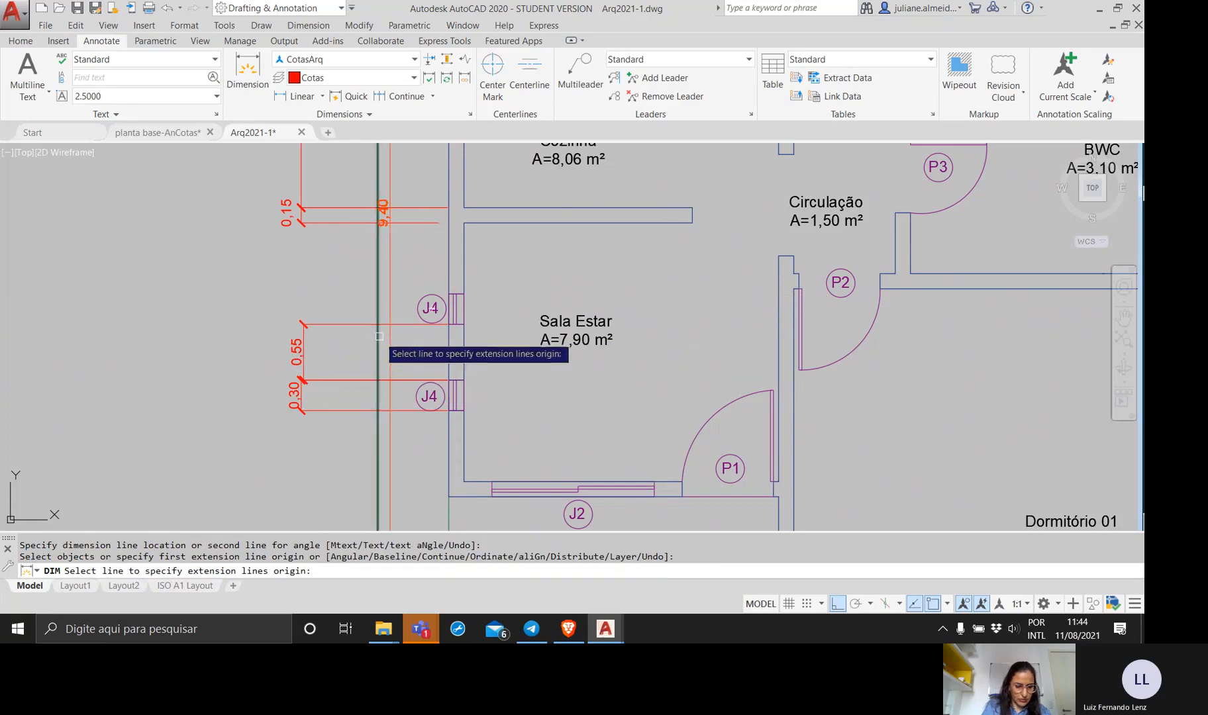
click(379, 337)
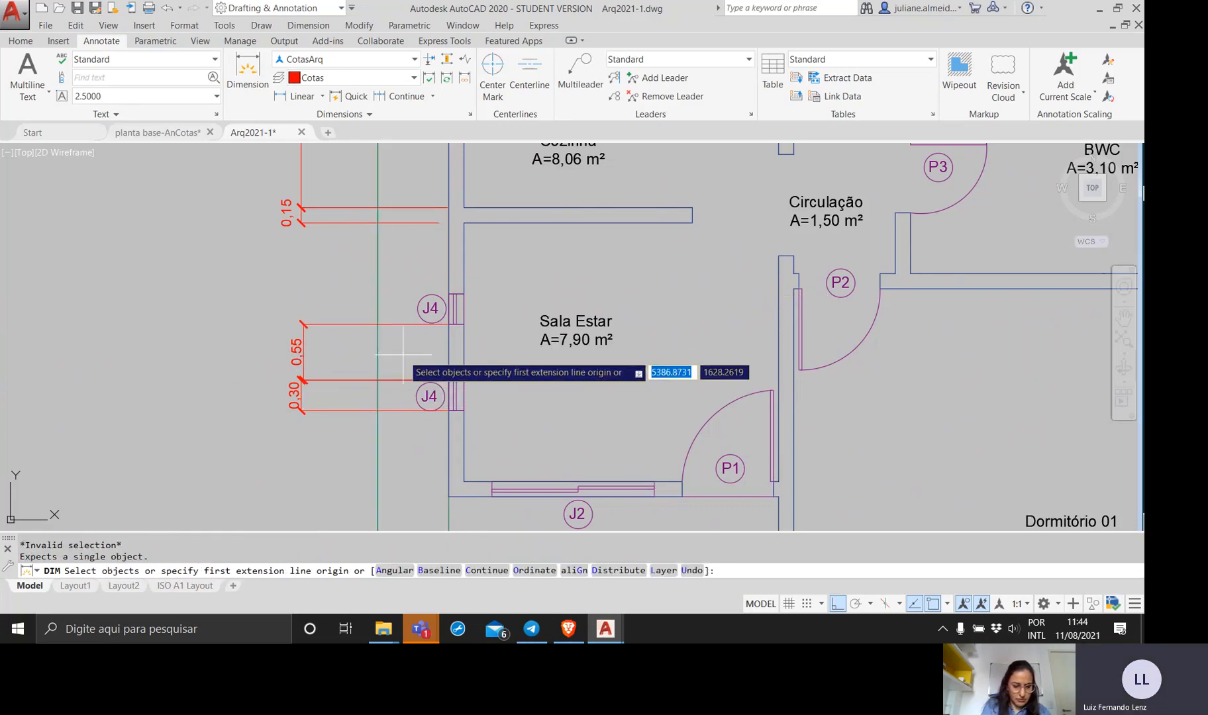
key(ctrl+z)
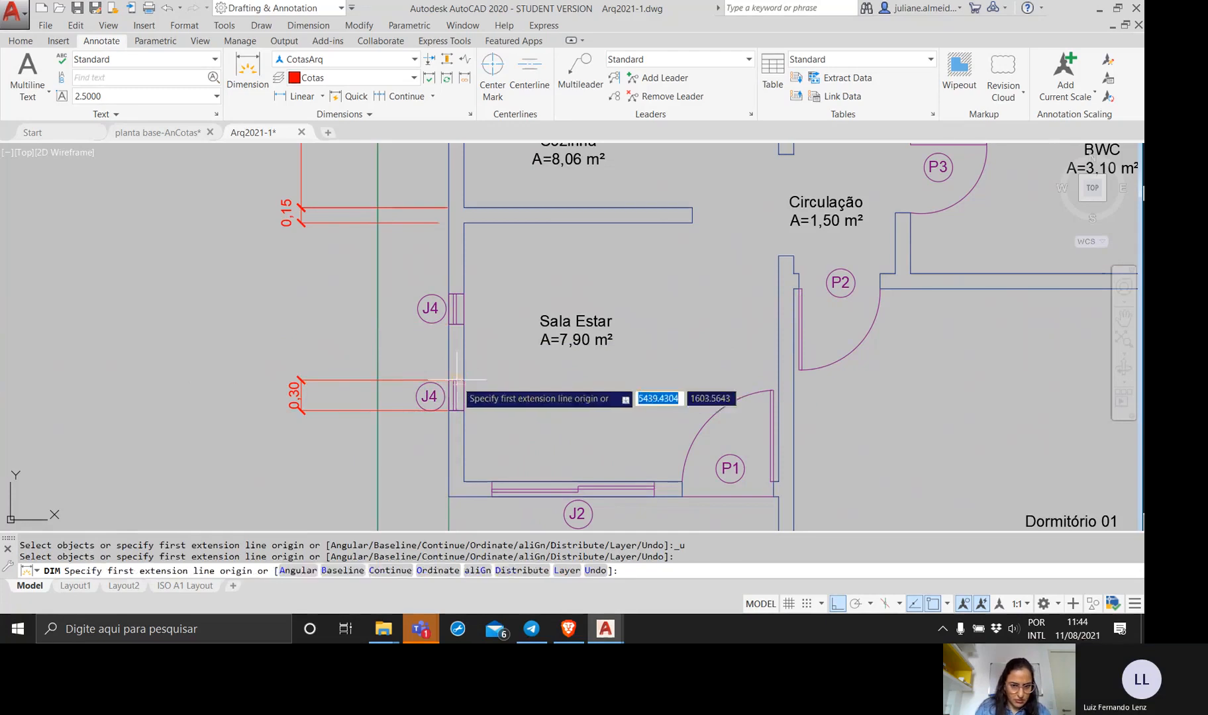
Dimension the wall segment between the two J4 windows, in line with the lower window's dimension.
scroll(457, 381, up, 5)
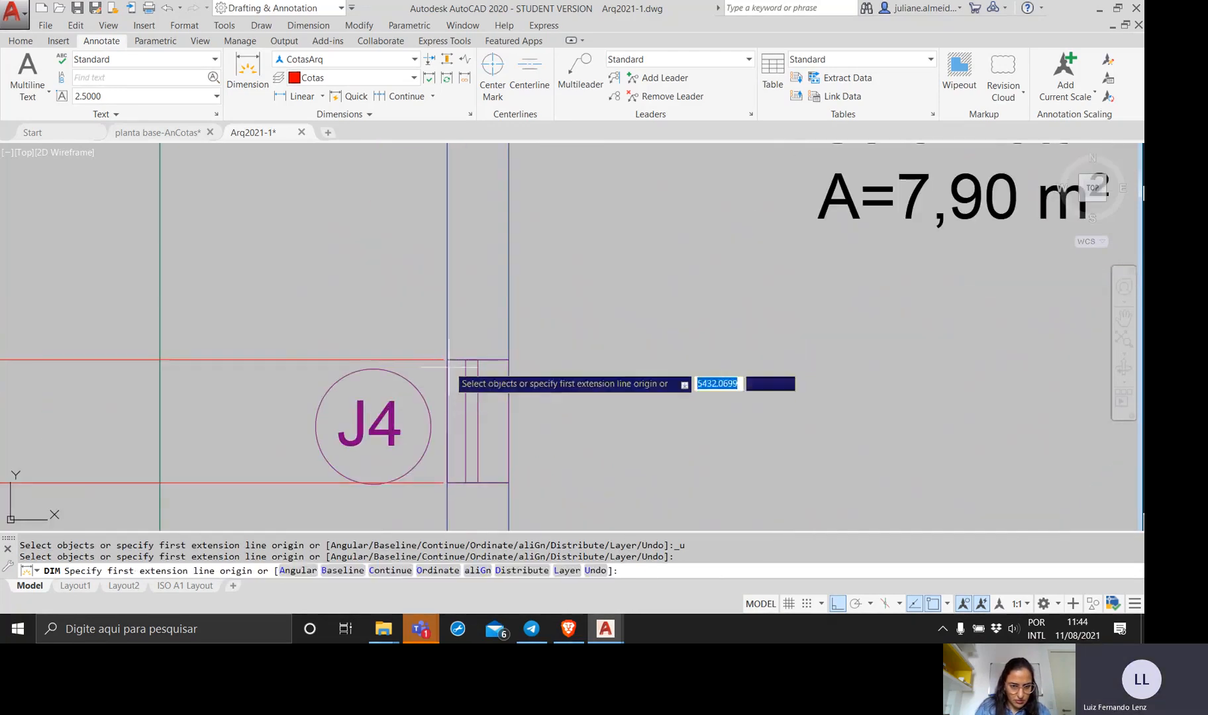
click(449, 360)
scroll(454, 259, down, 2)
middle_drag(455, 243, 467, 379)
click(463, 294)
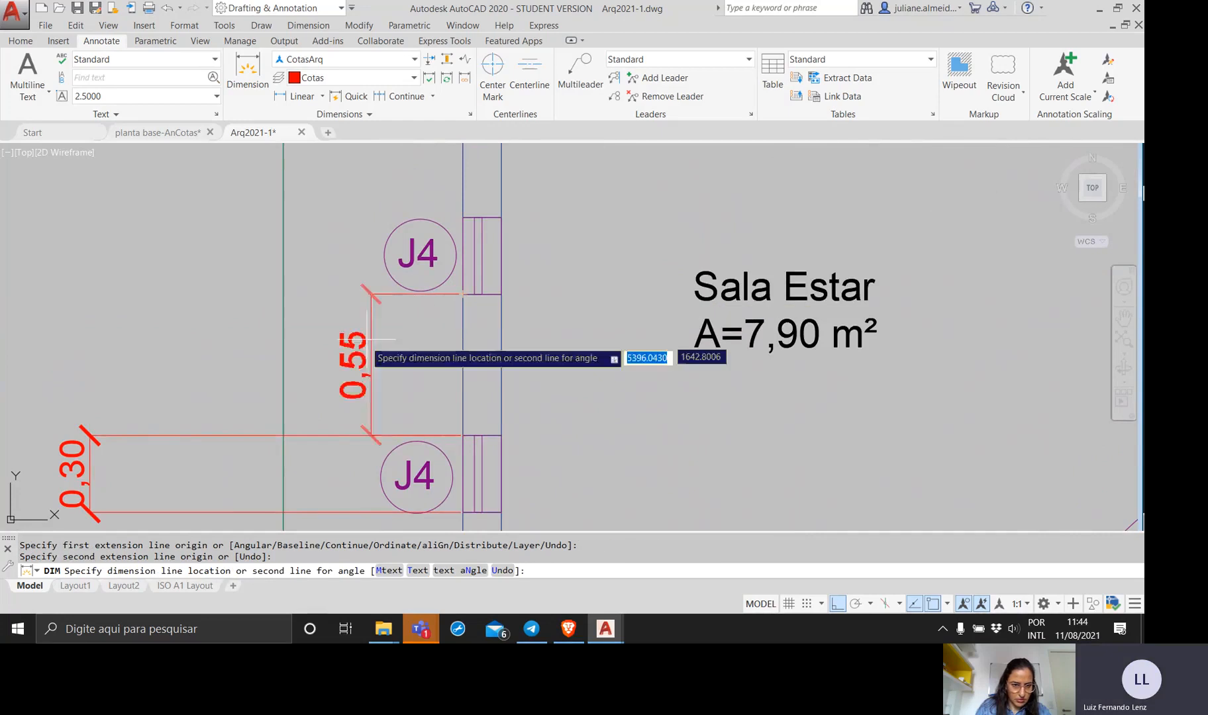
click(89, 434)
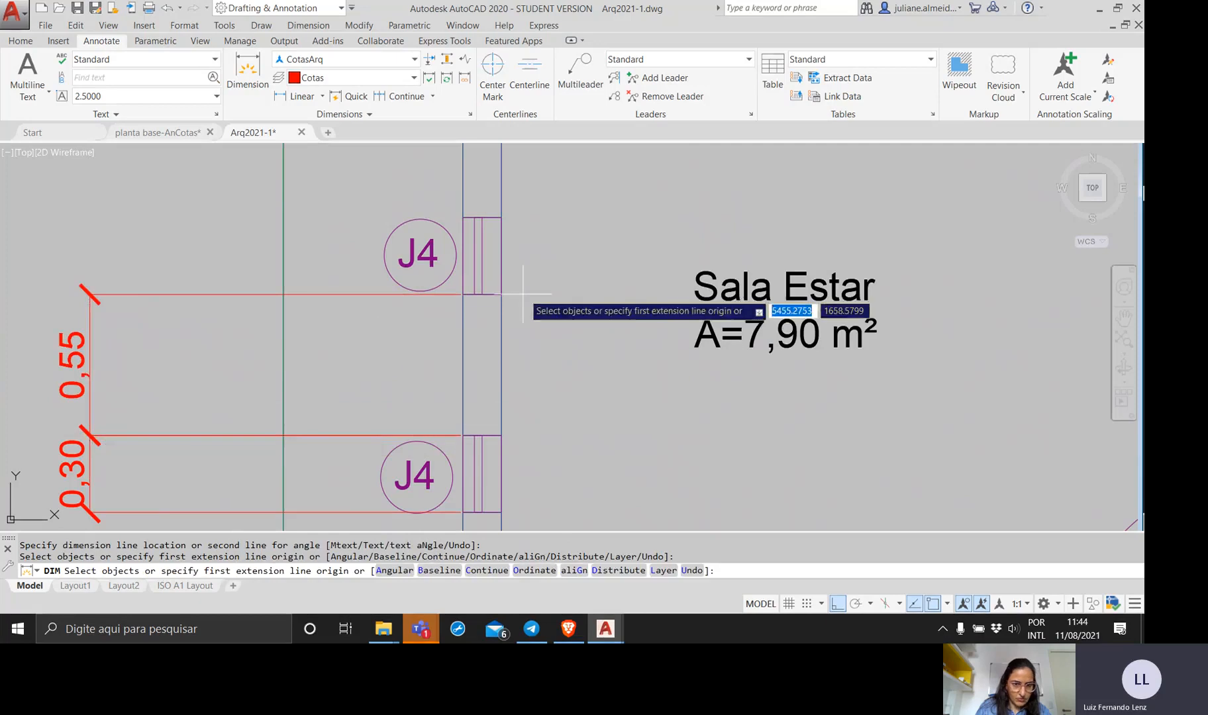
Dimension the width of the upper J4 window, keeping its dimension line aligned with the dimension between the windows.
scroll(511, 277, down, 3)
middle_drag(511, 277, 589, 332)
click(568, 337)
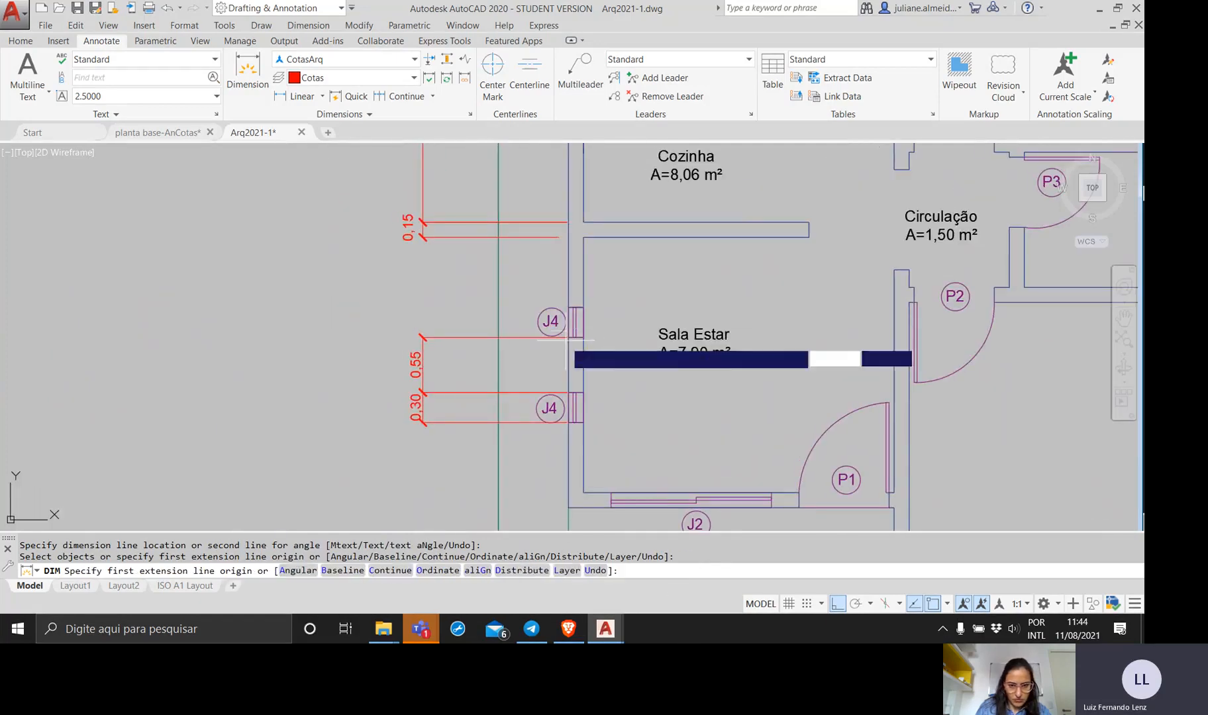
click(569, 306)
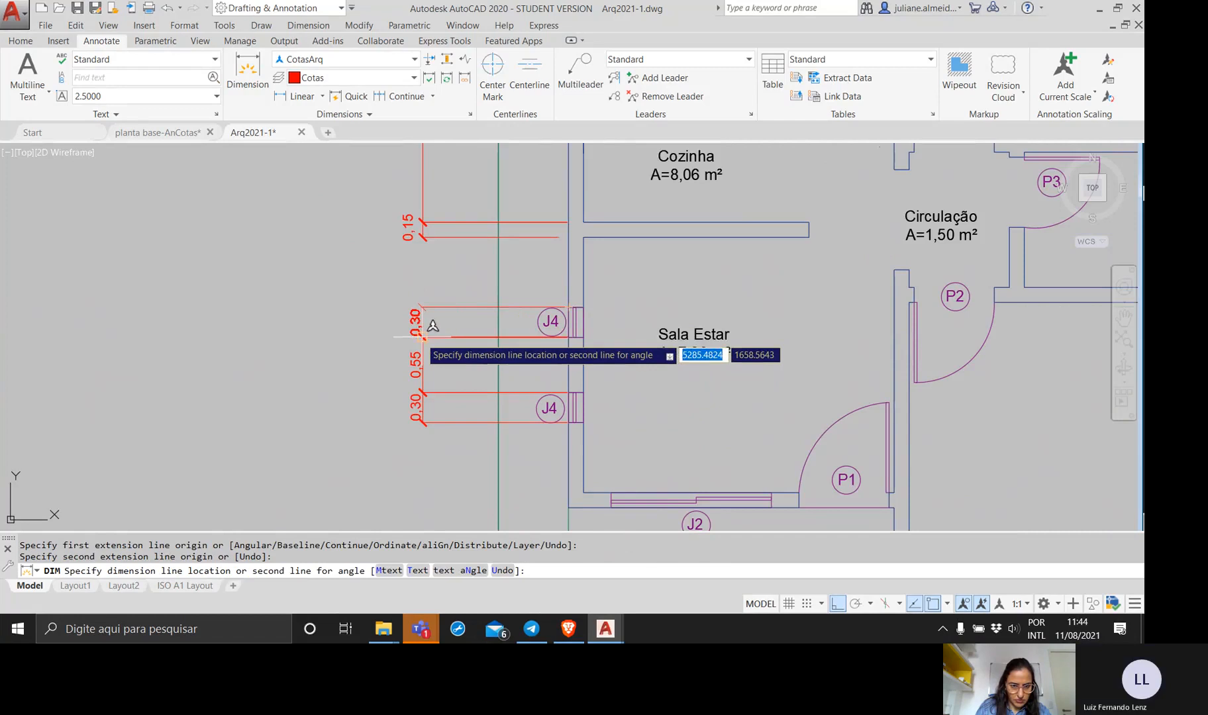
scroll(433, 325, up, 4)
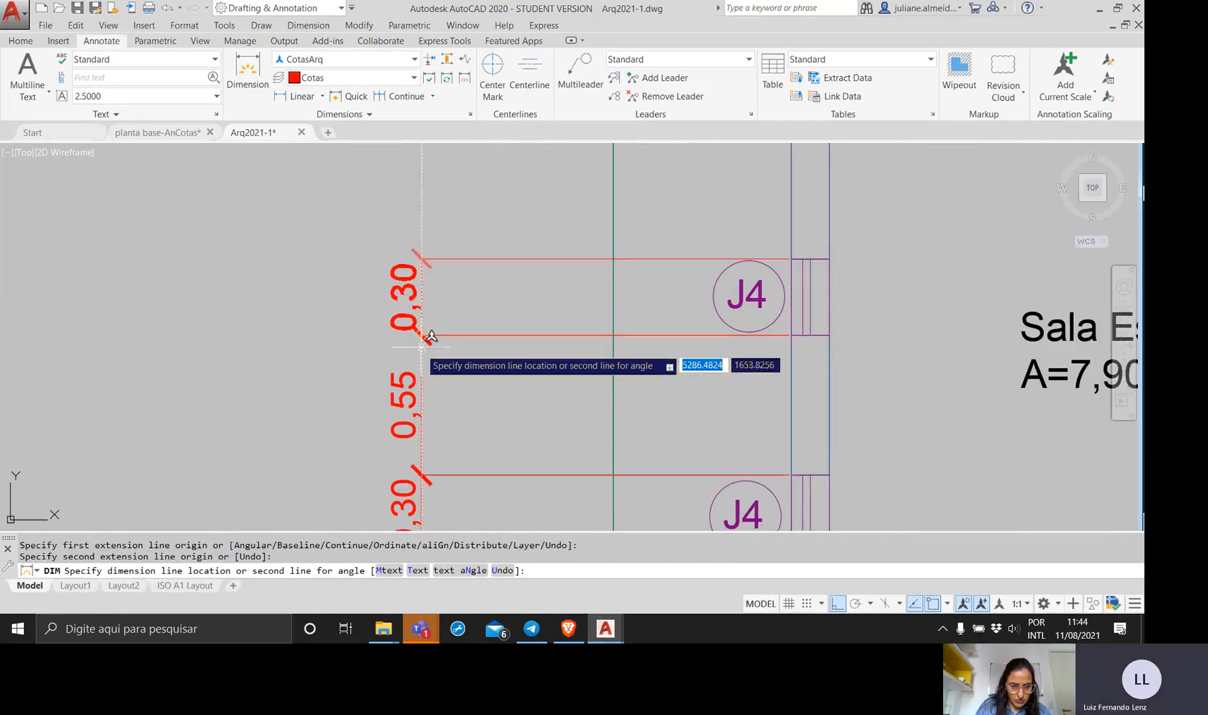
click(432, 325)
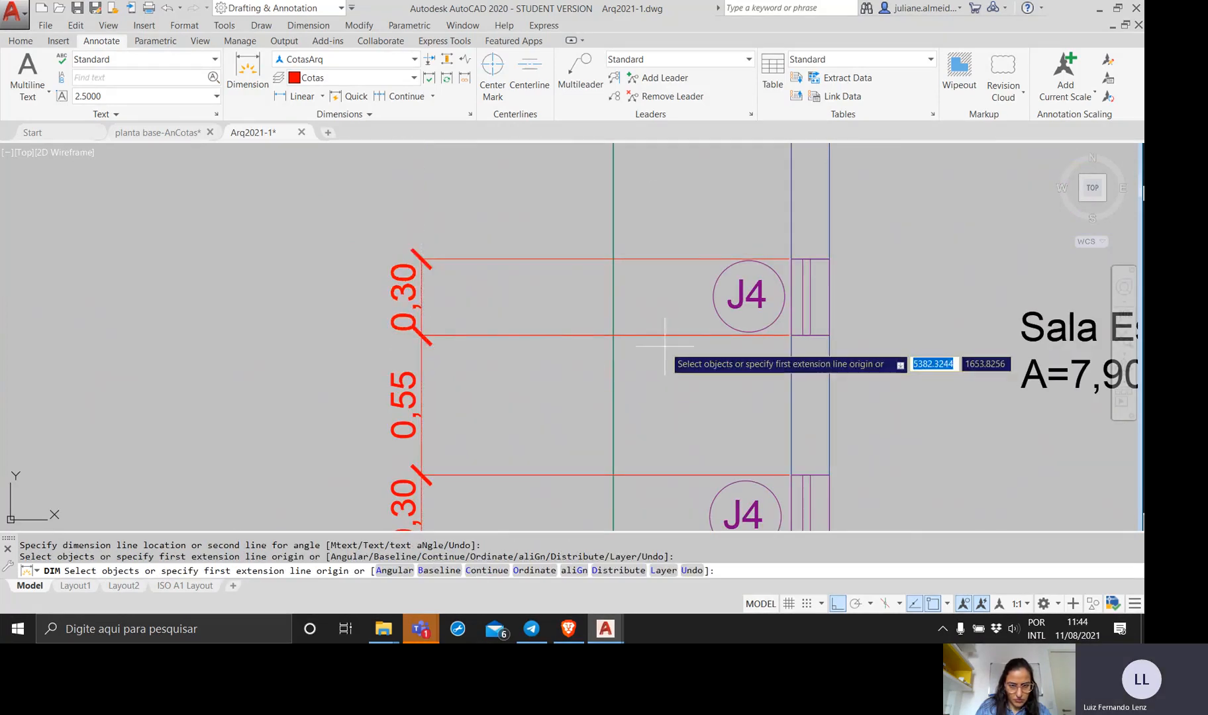
text(c)
key(Return)
scroll(620, 342, down, 4)
middle_drag(619, 339, 404, 326)
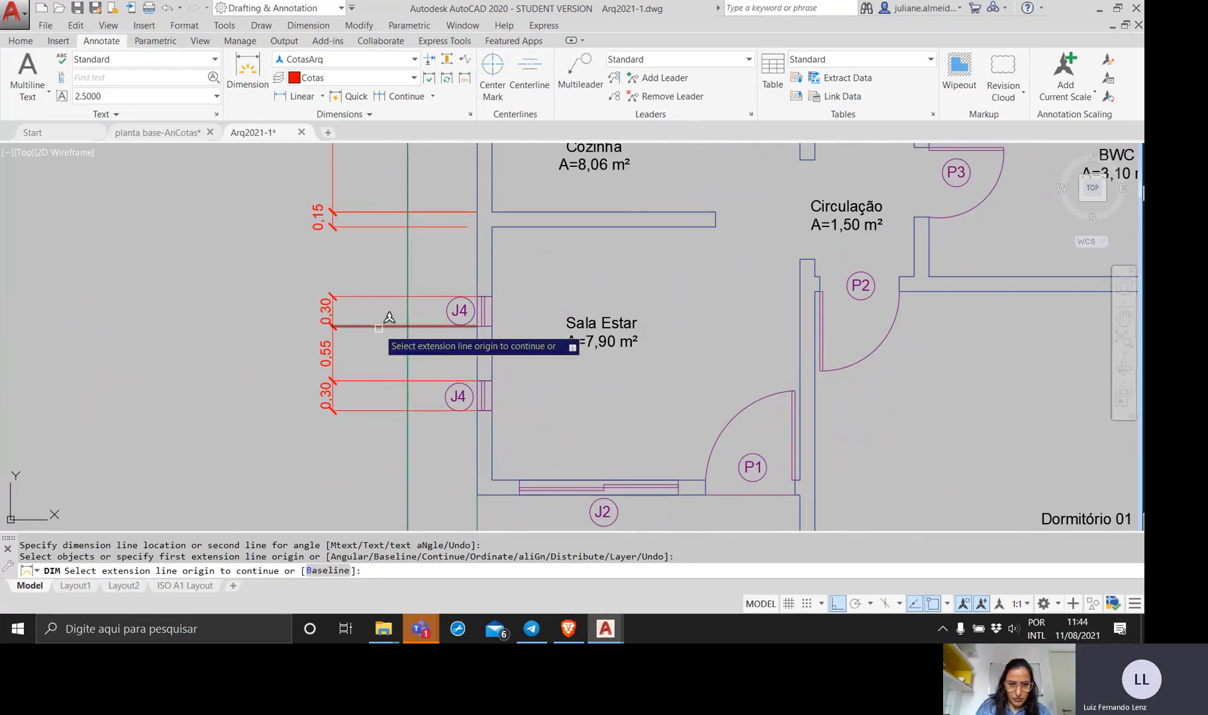
key(Return)
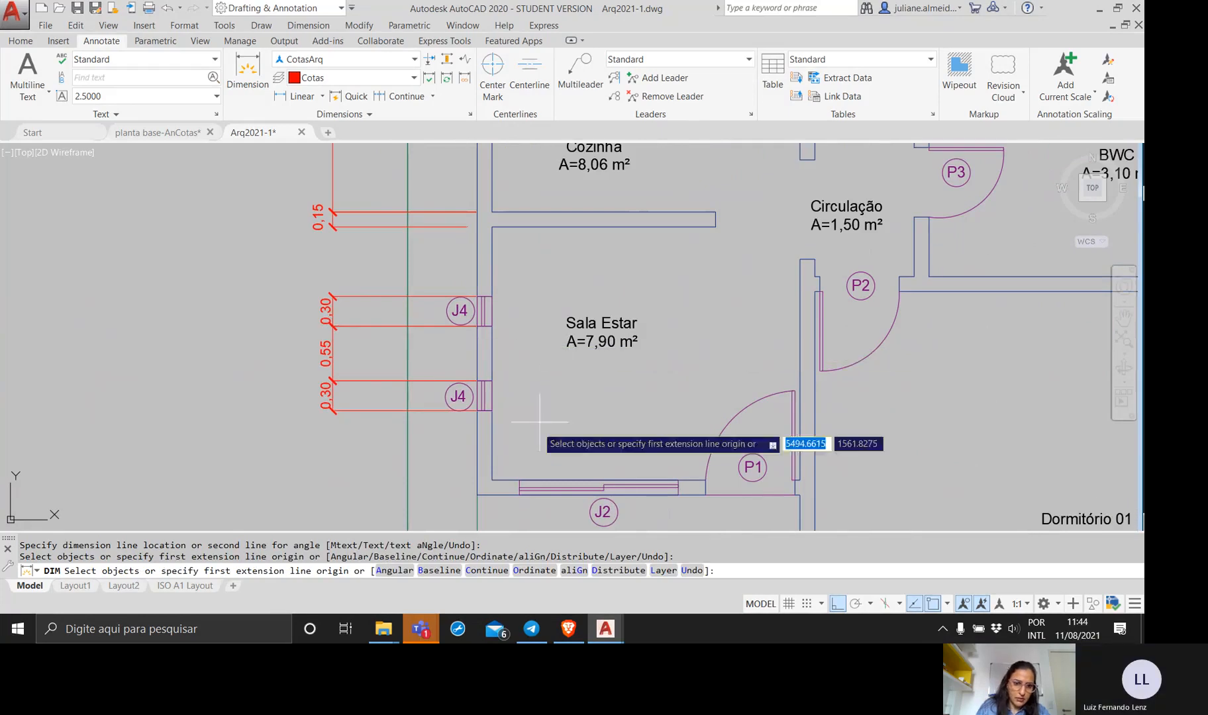
Dimension the full inner length of Sala Estar's window wall, placing it between the wall and the window dimensions, and end the command.
click(492, 481)
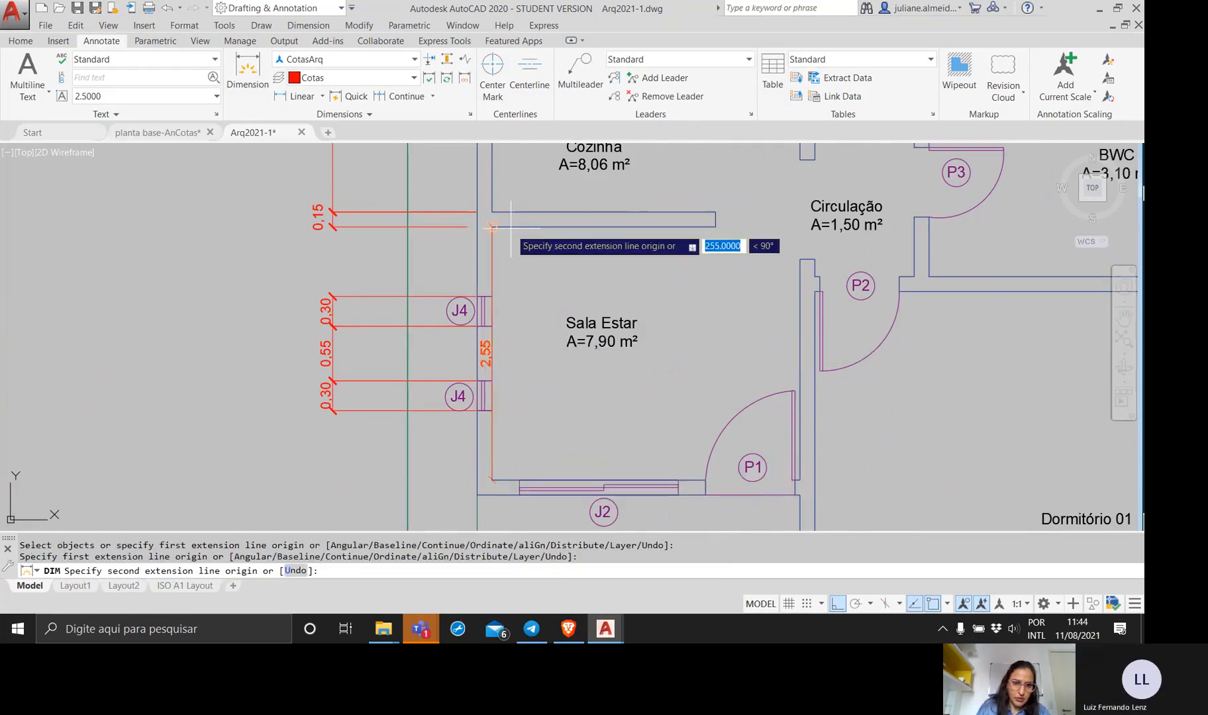
click(492, 226)
click(387, 248)
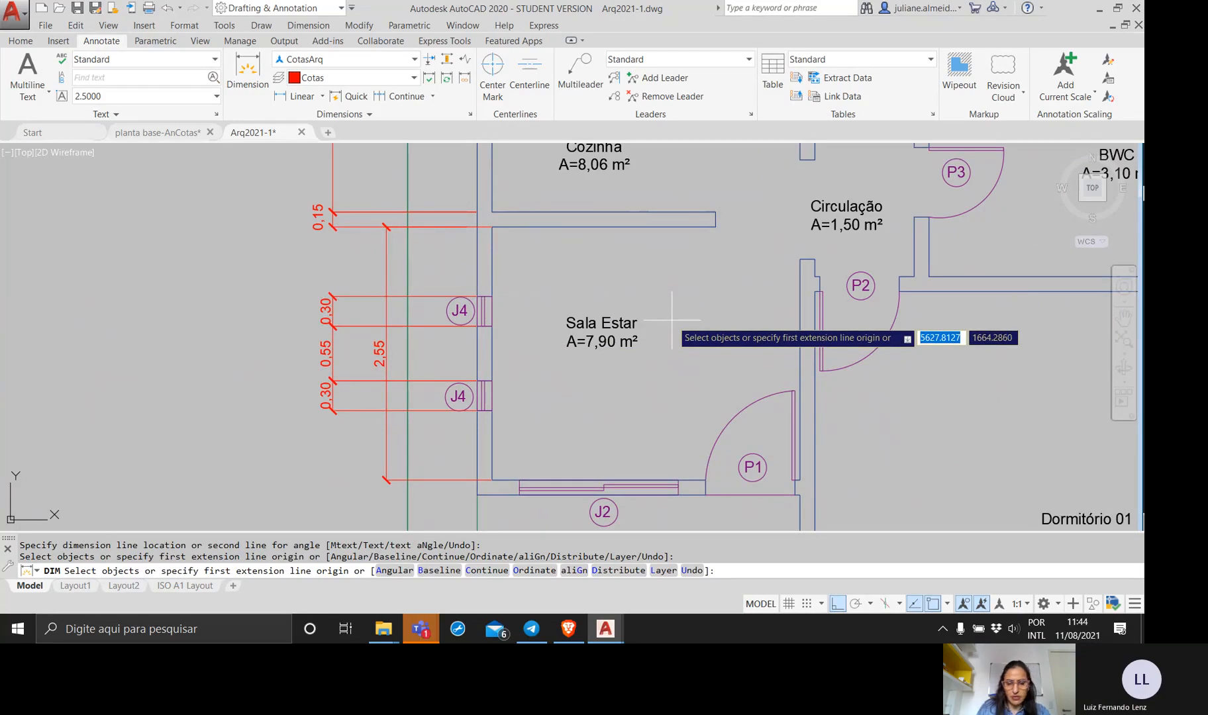
key(Return)
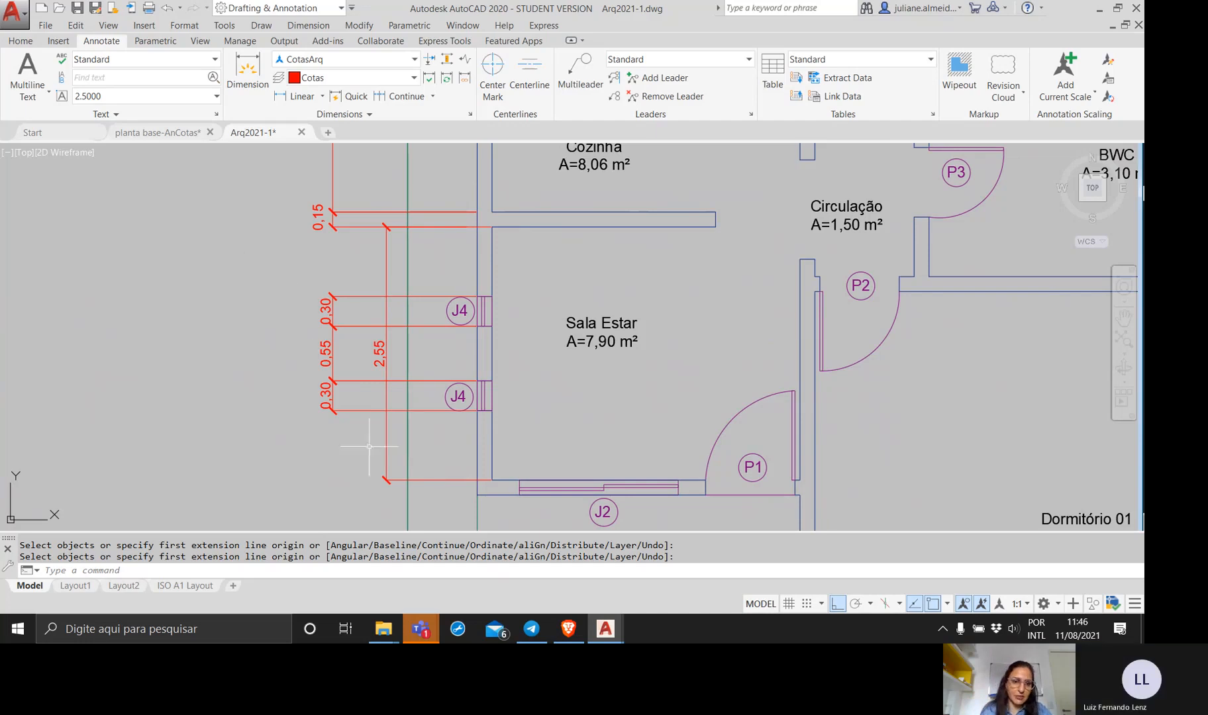
Erase the three dimensions of the J4 windows and their gap, along with the full wall dimension beside Sala Estar.
click(358, 418)
click(322, 292)
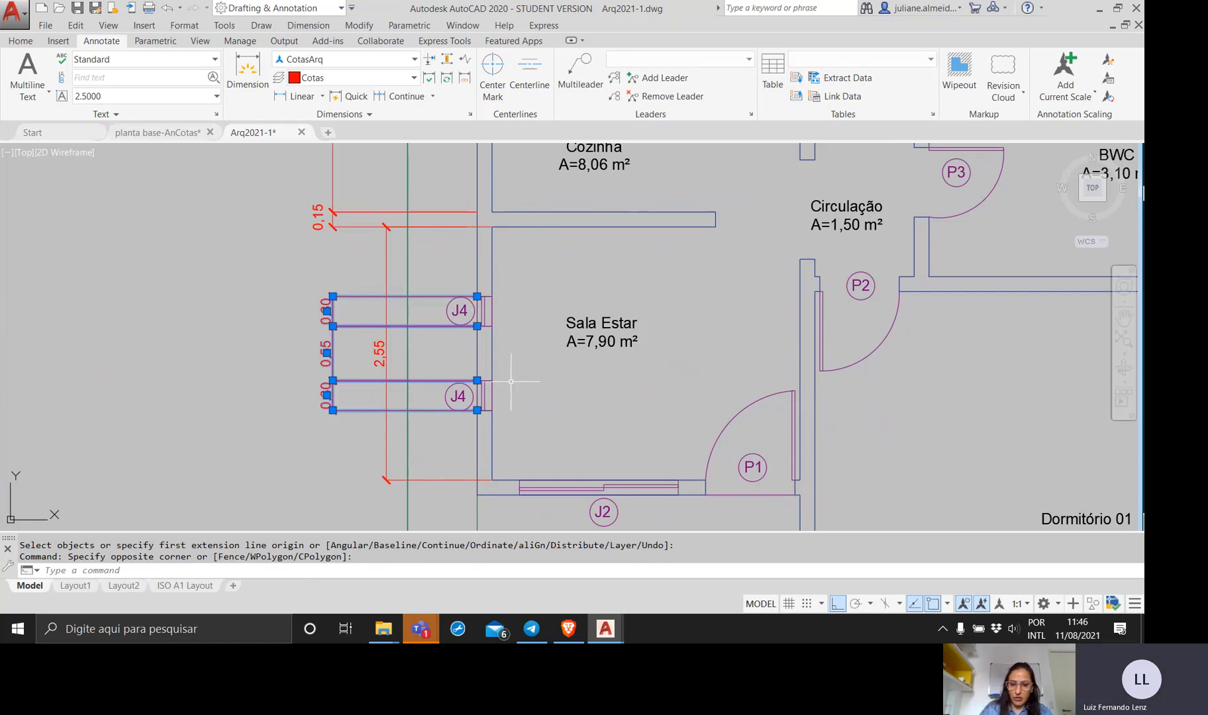
key(Delete)
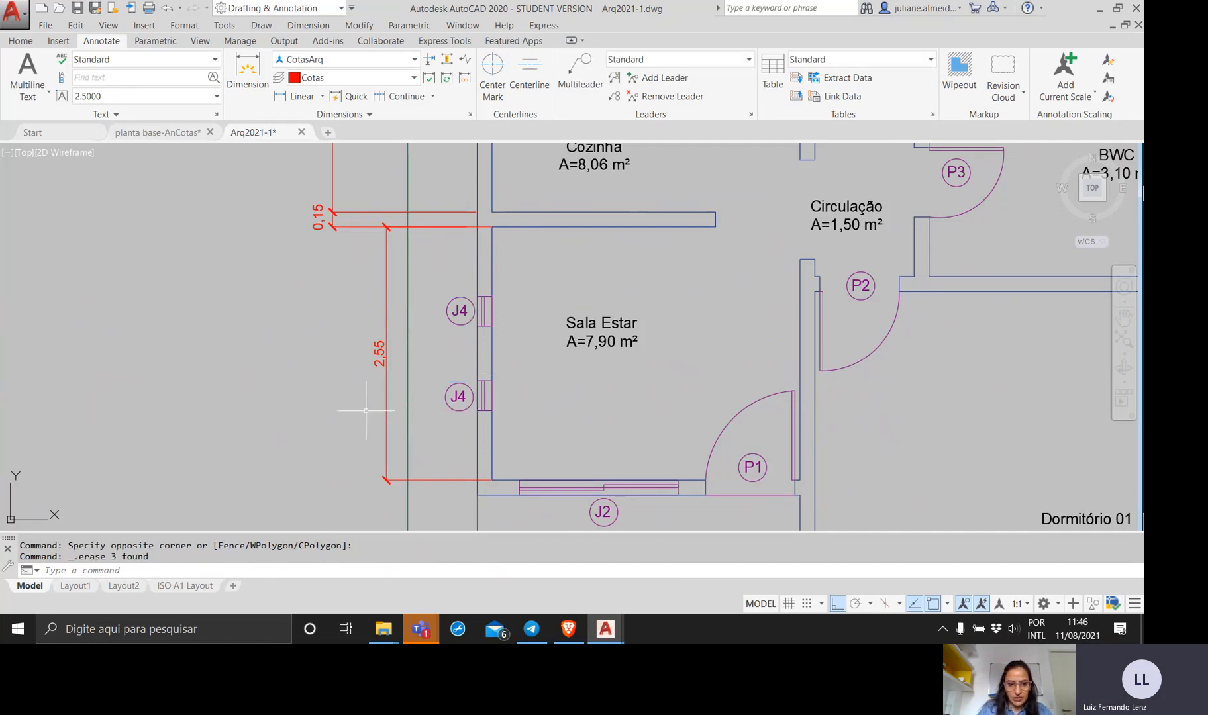
click(390, 388)
click(353, 379)
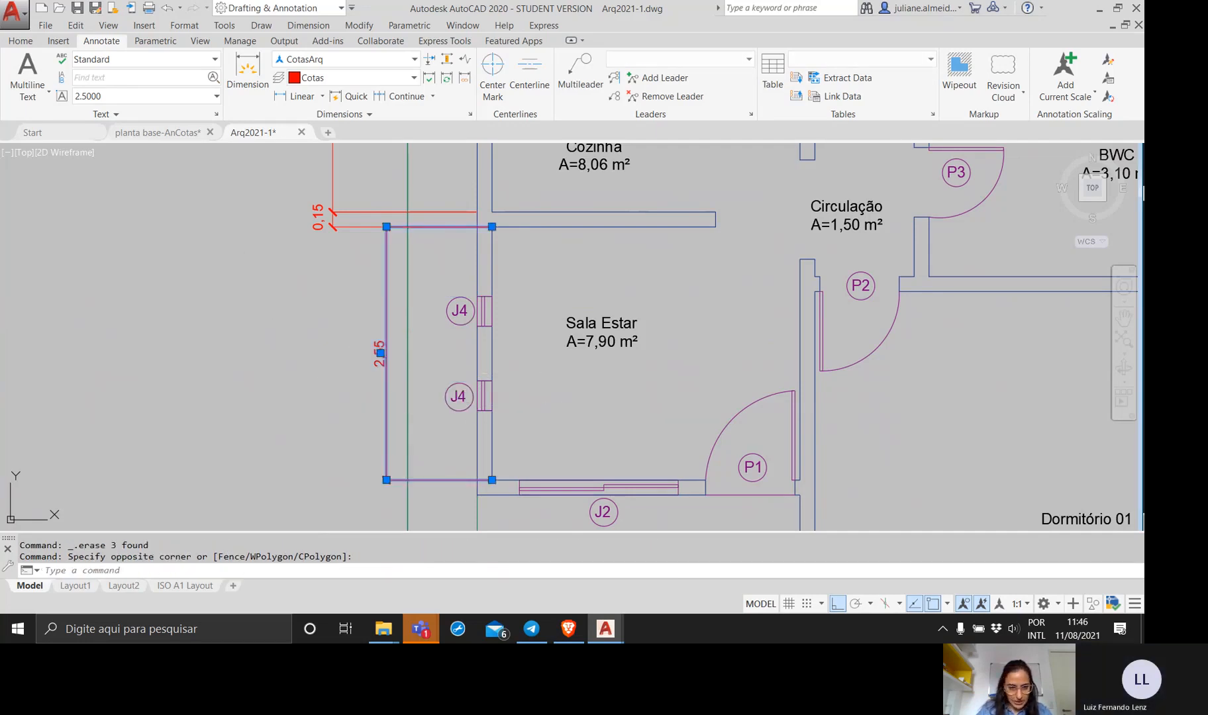
key(Delete)
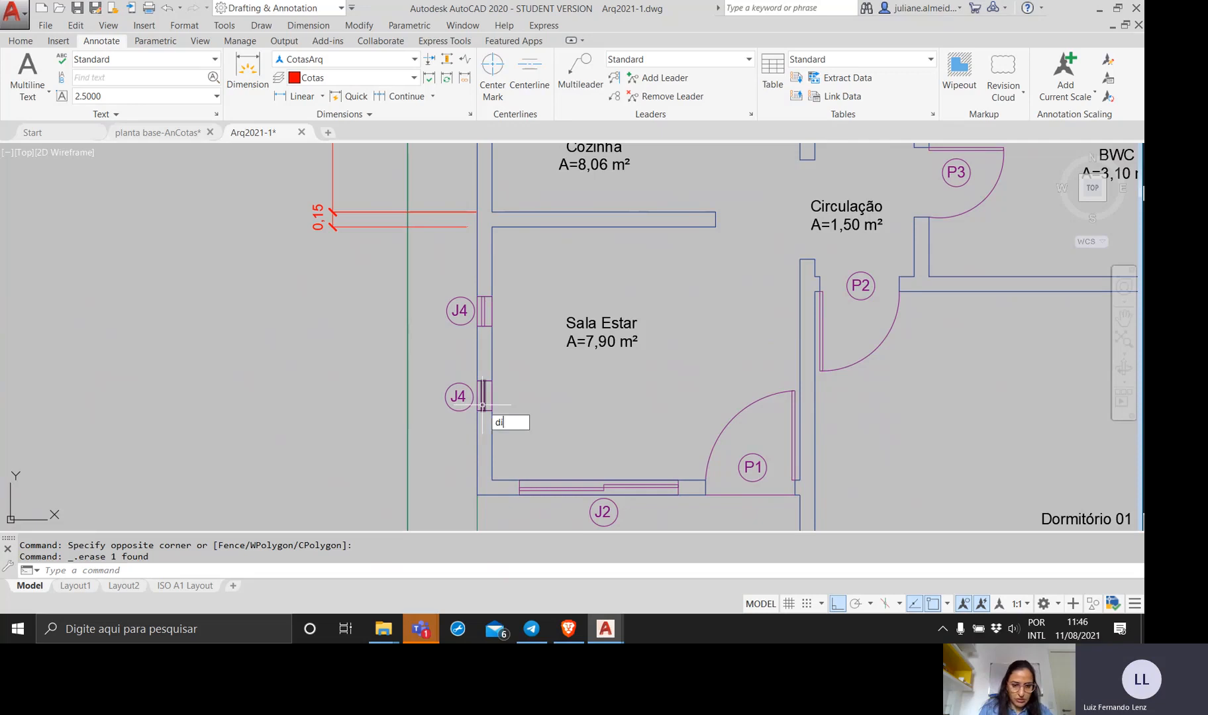
Dimension from Sala Estar's lower inner corner to the lower edge of the lower J4 window, placing it just outside the wall.
text(m)
key(Return)
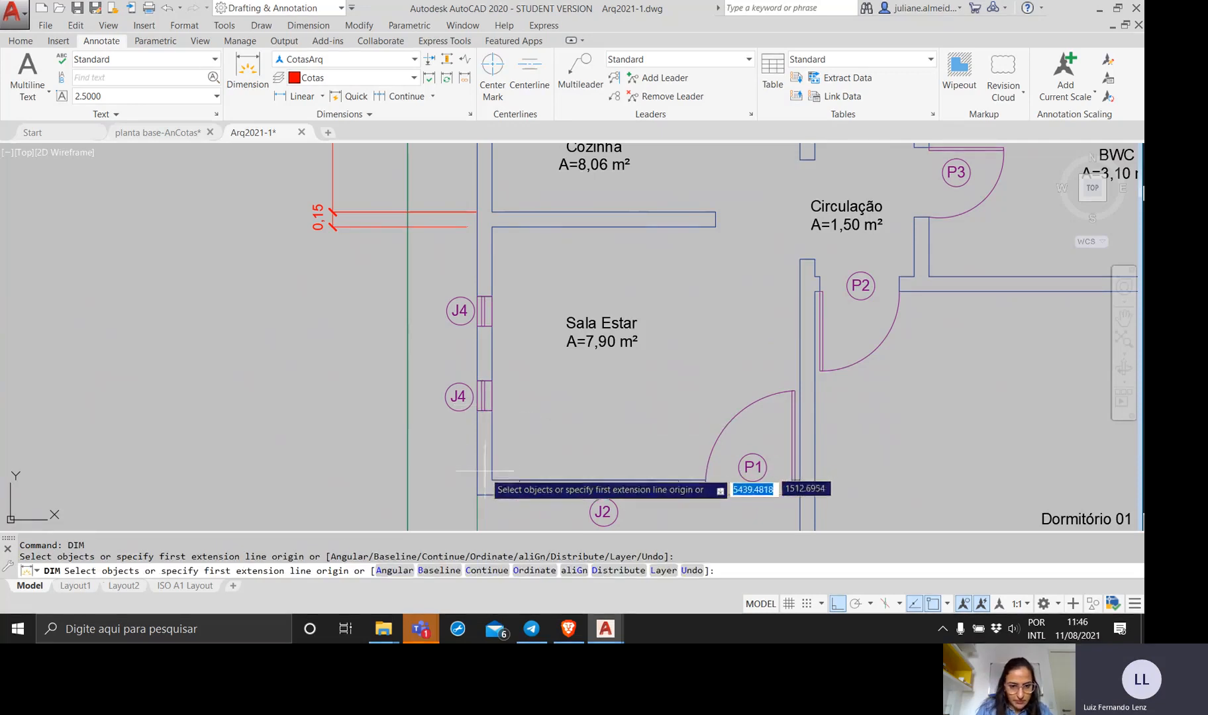
click(491, 480)
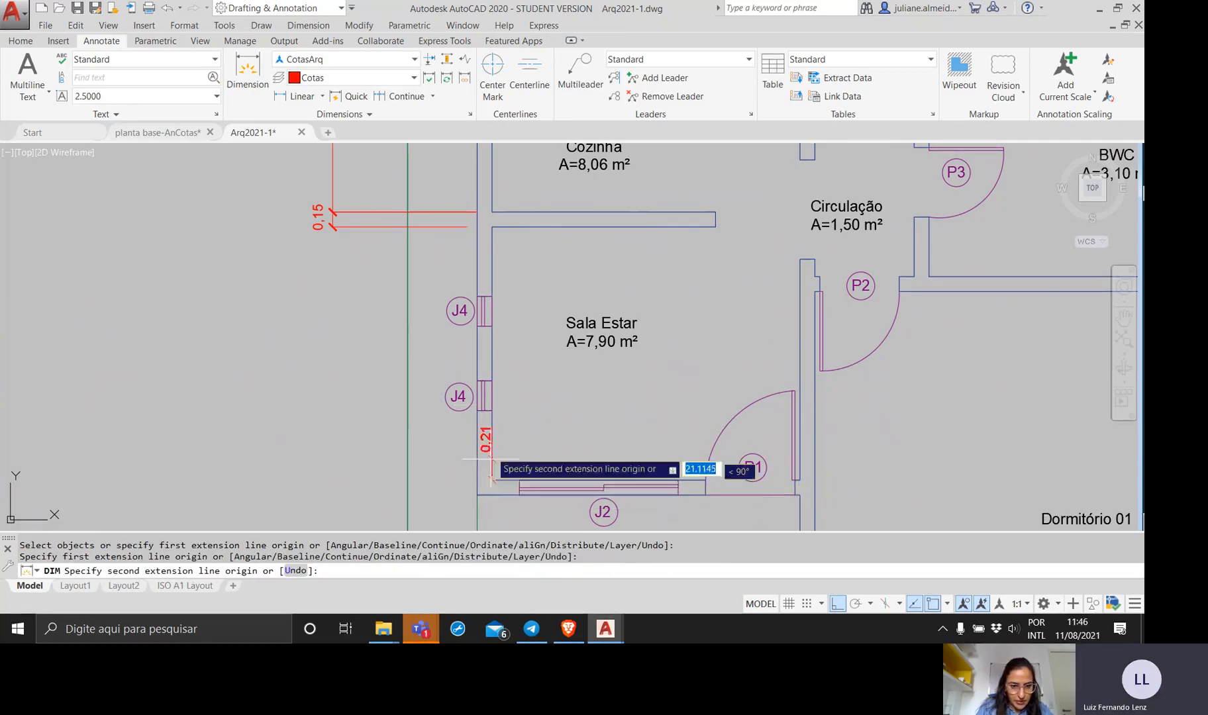
click(492, 411)
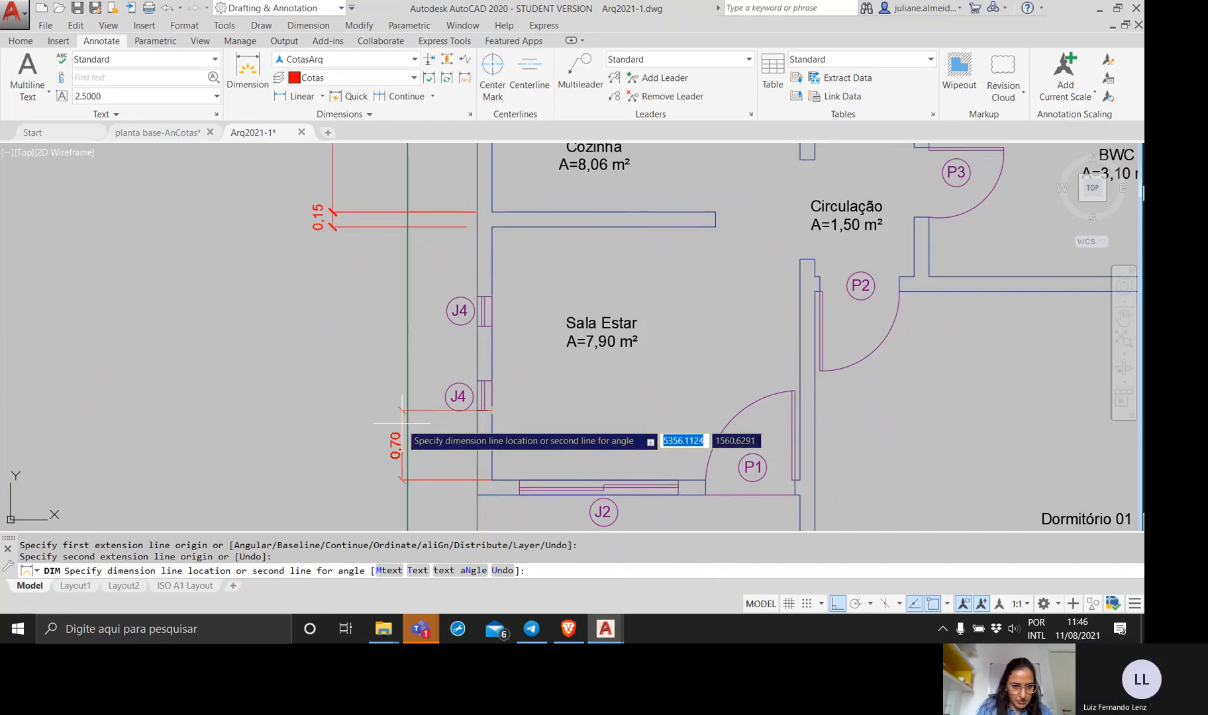
click(434, 429)
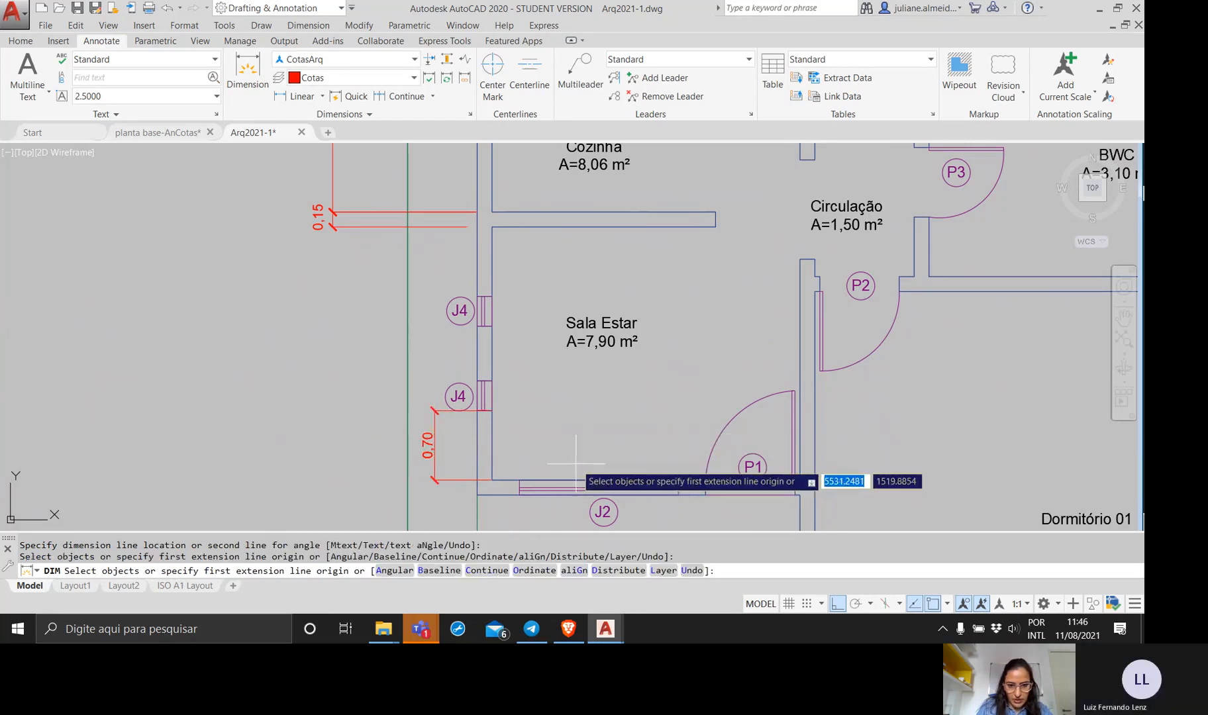
Try a baseline dimension from Sala Estar's lower inner corner to the upper edge of the lower J4 window, and undo the dimension command.
click(439, 570)
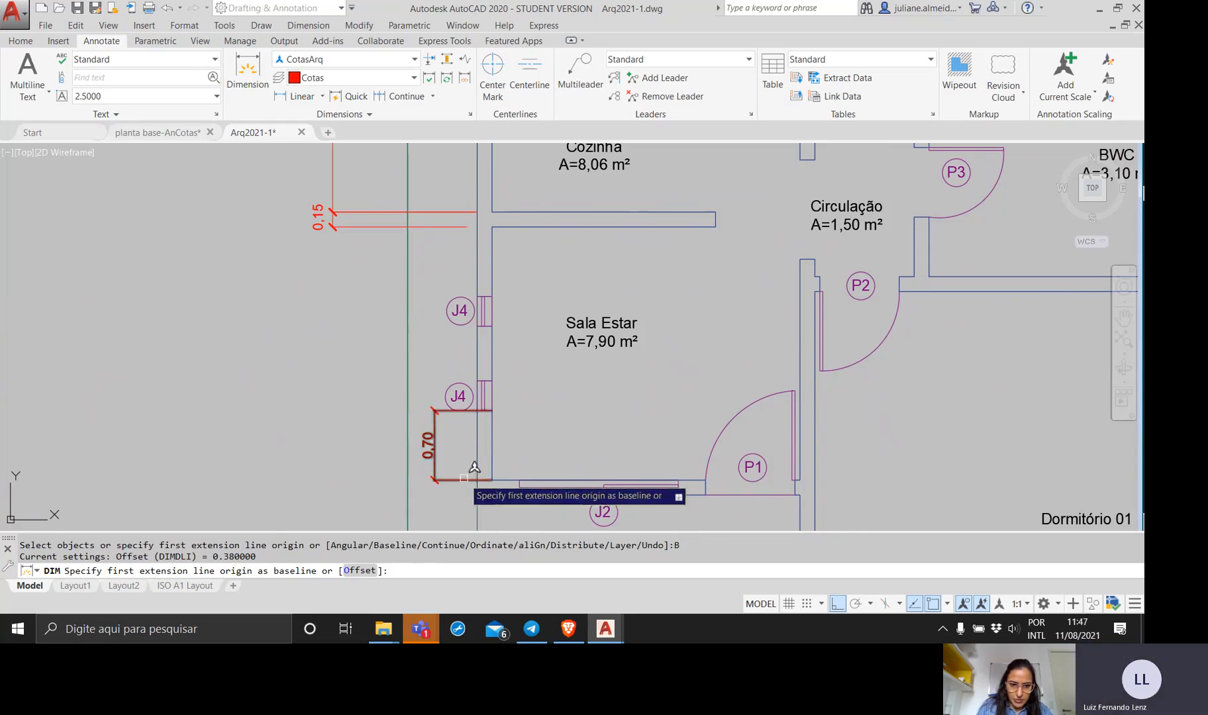
click(463, 481)
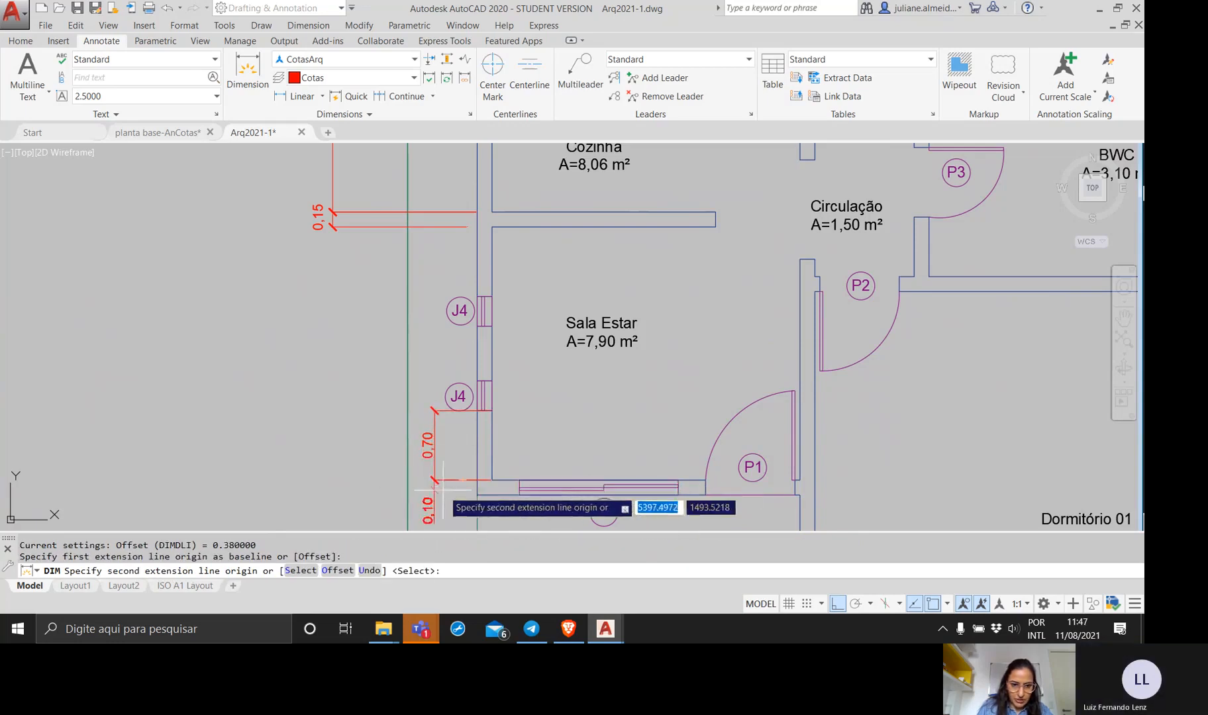
click(492, 381)
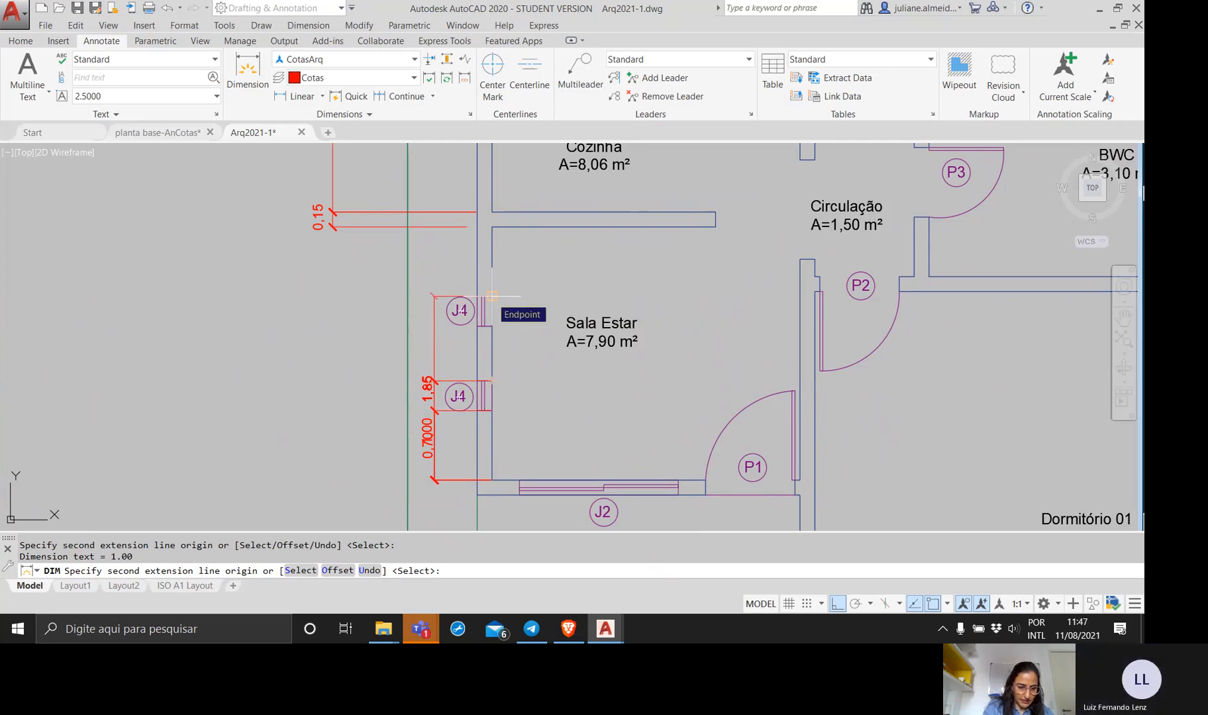
key(Escape)
key(Escape)
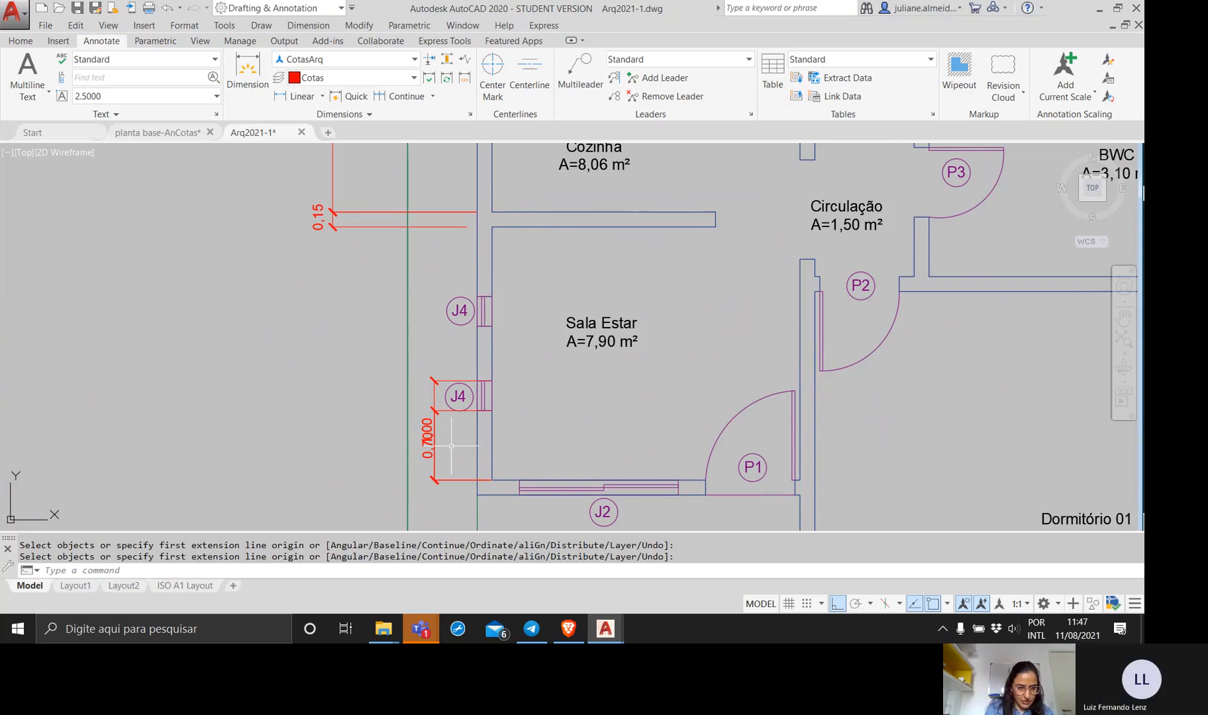
key(ctrl+z)
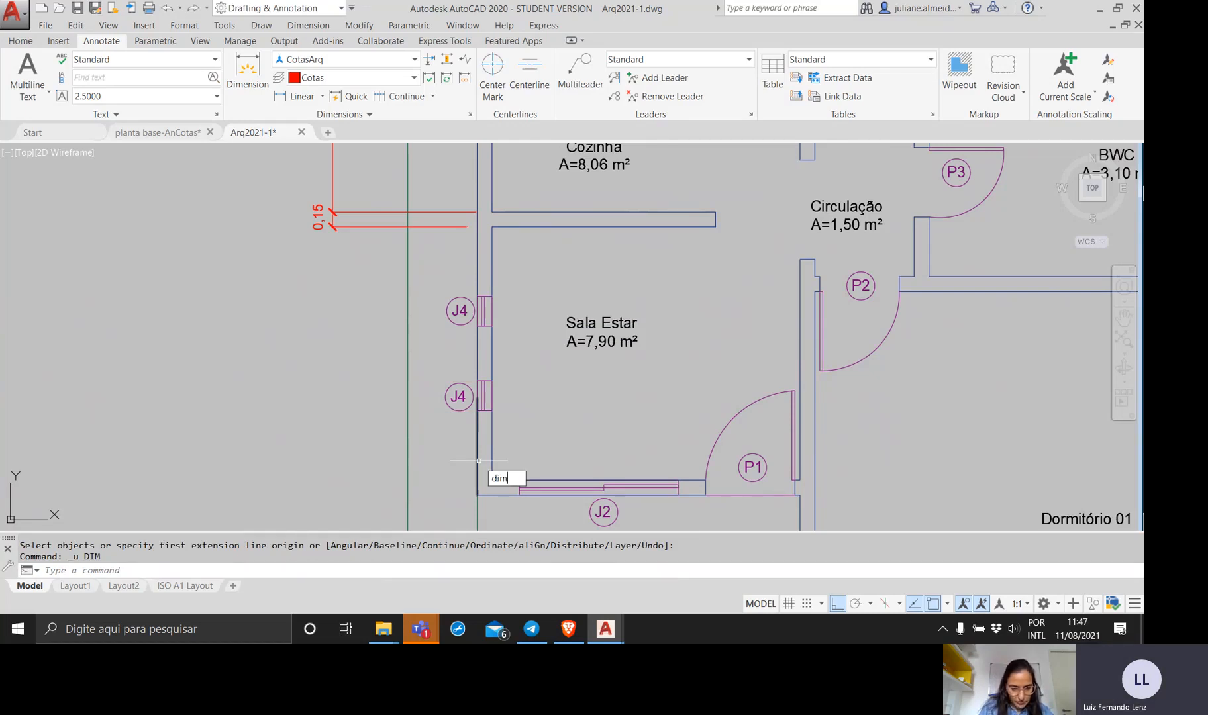
Dimension the thickness of Sala Estar's lower wall, placing the dimension line just outside the window wall.
key(Return)
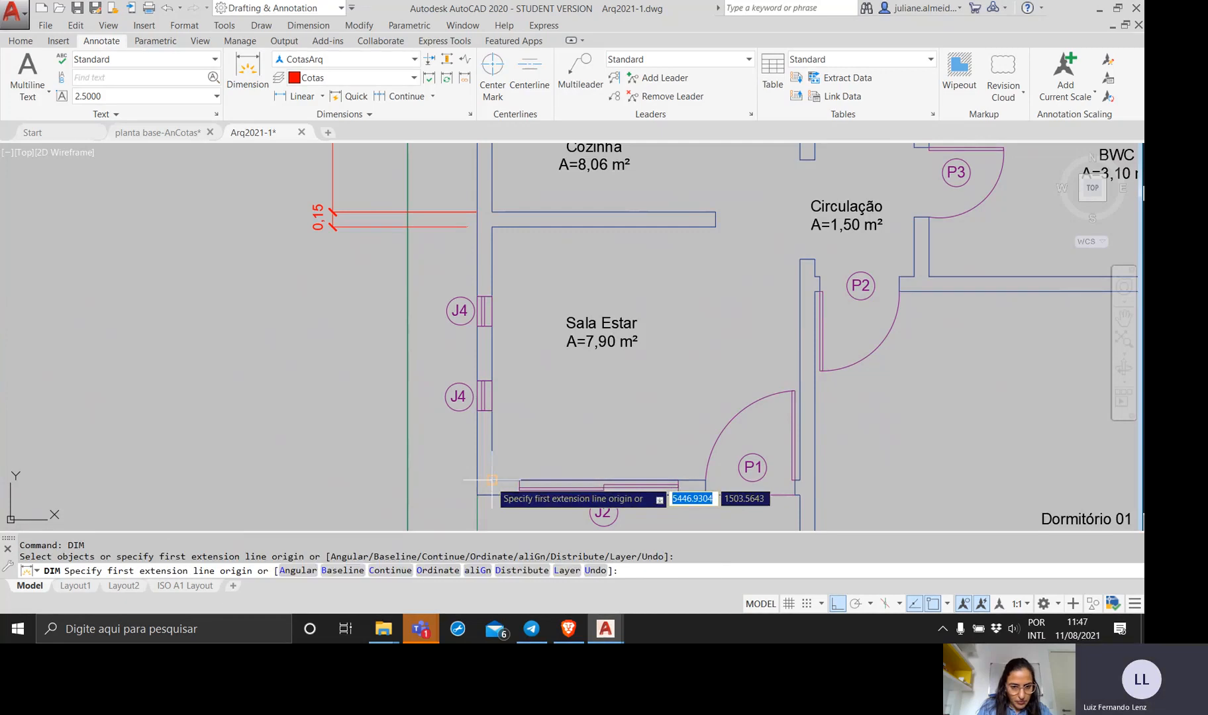
click(492, 482)
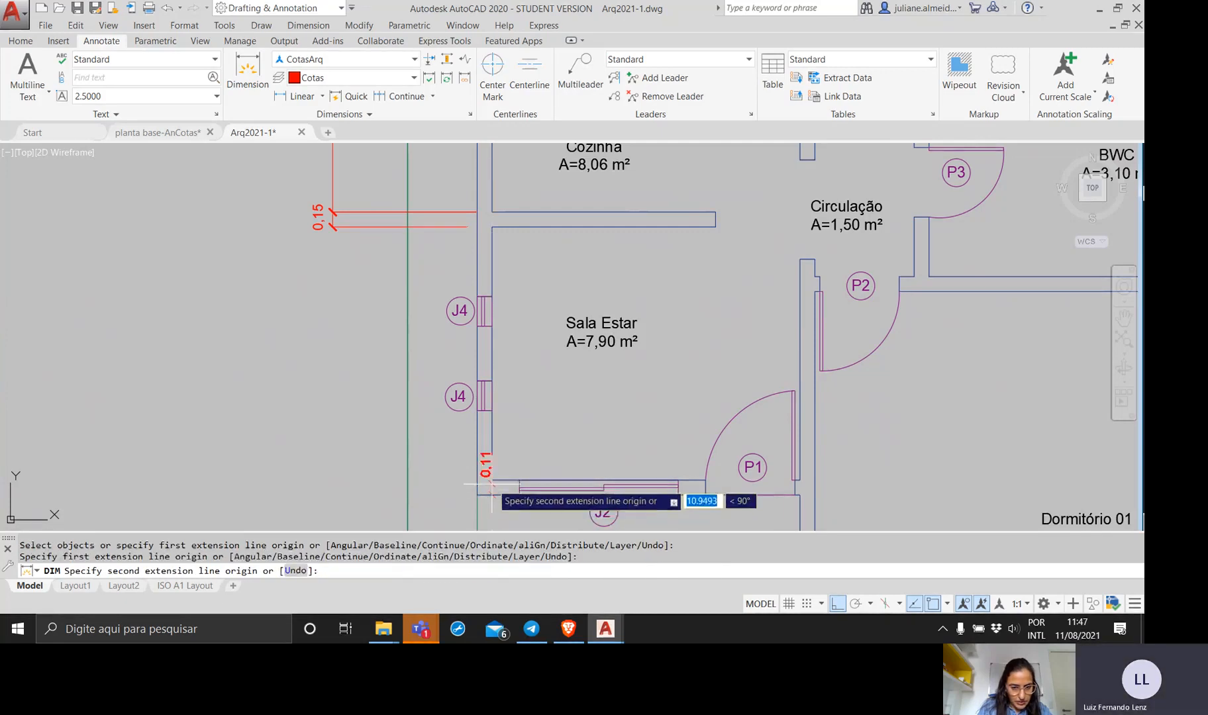
click(491, 492)
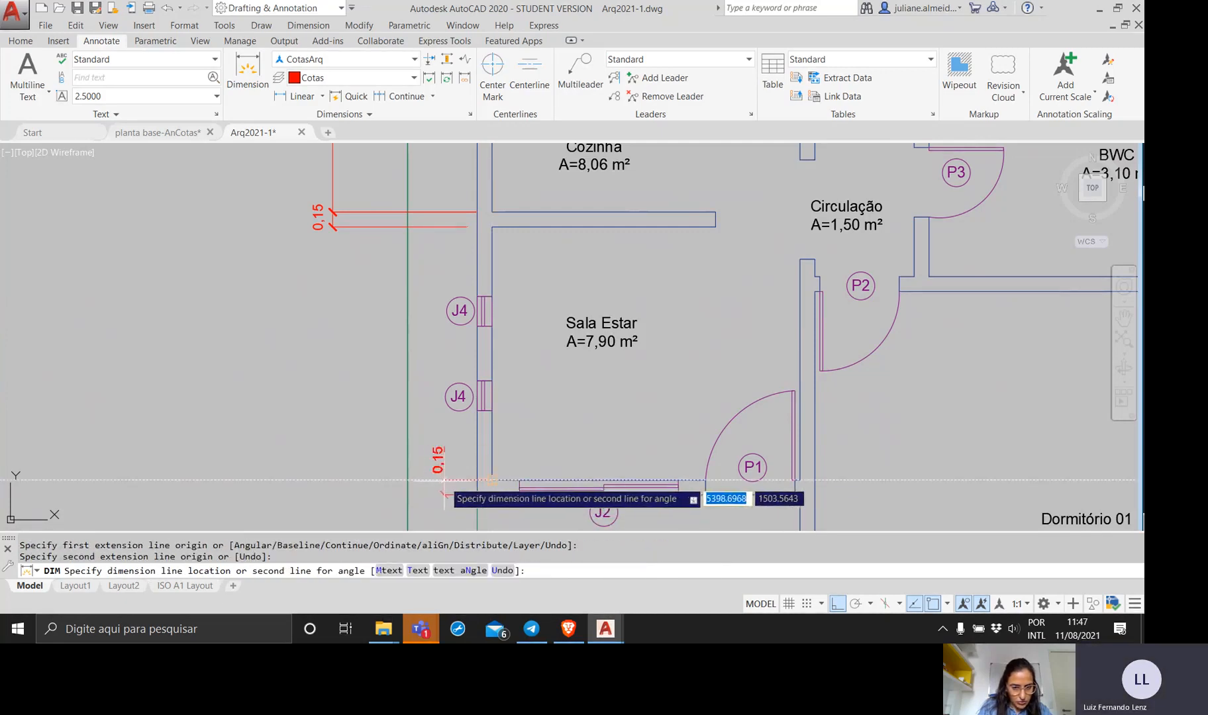
click(443, 494)
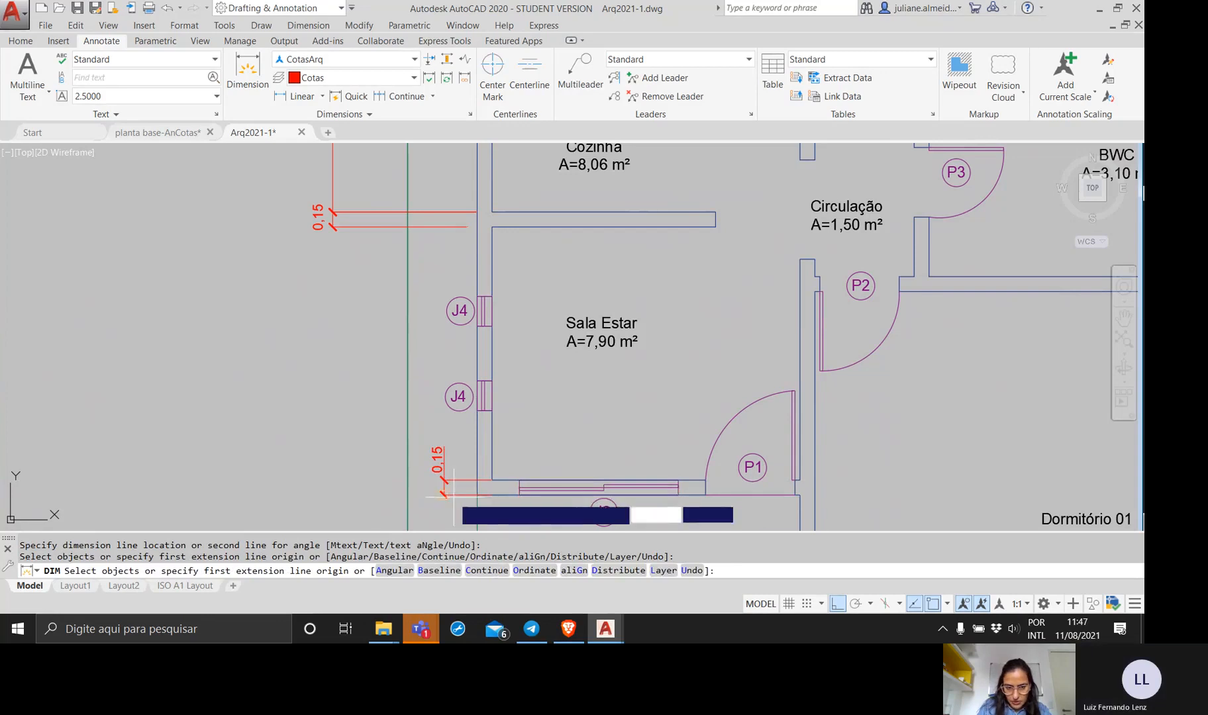
Dimension from the lower wall's outer face to the lower edge of the lower J4 window, placing it outside the wall thickness dimension.
click(488, 481)
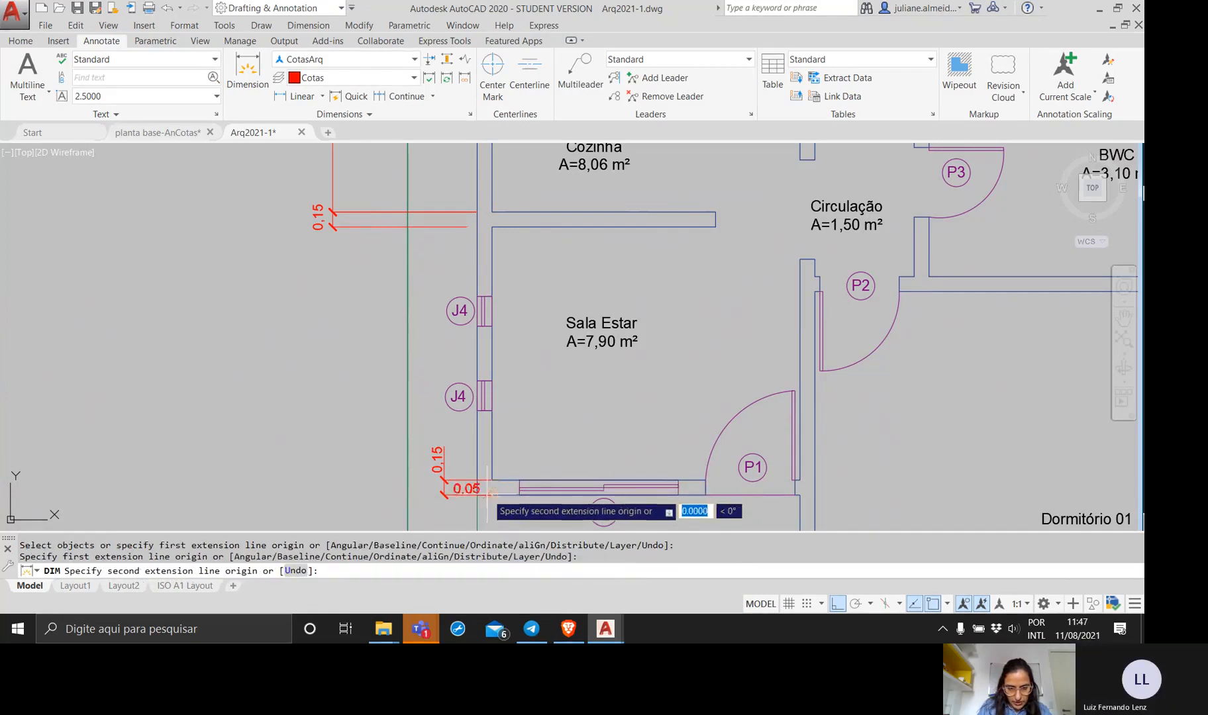
click(488, 411)
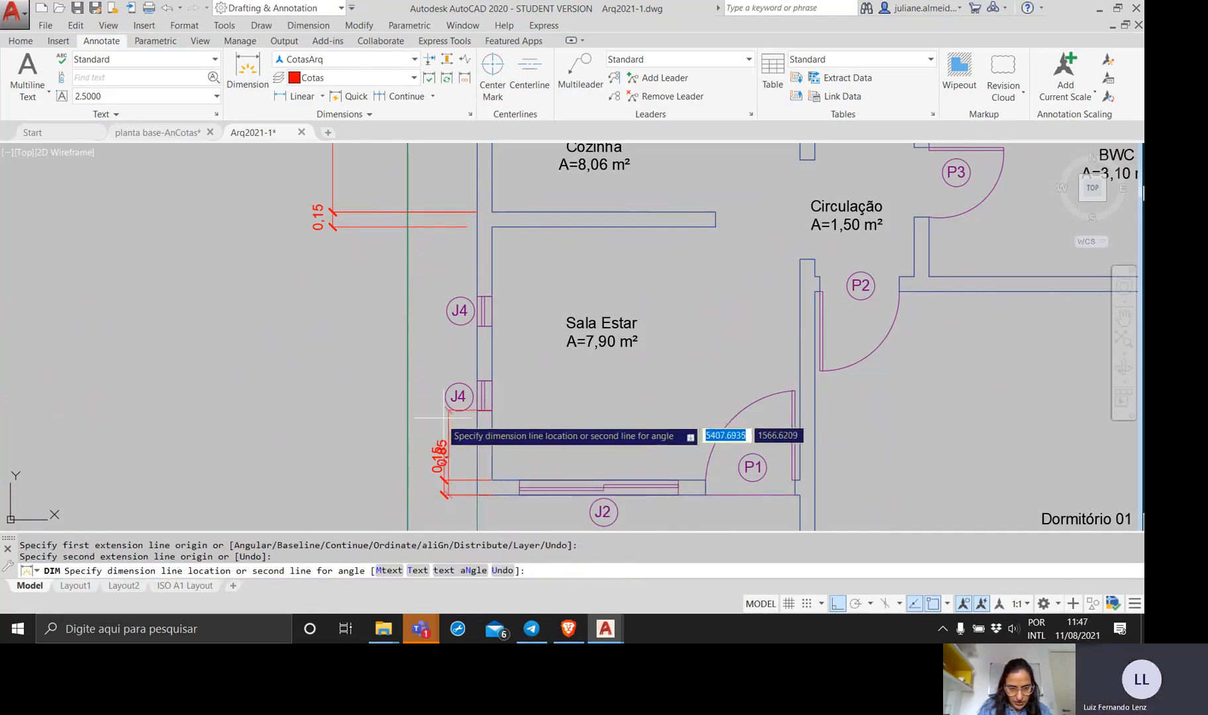
click(412, 420)
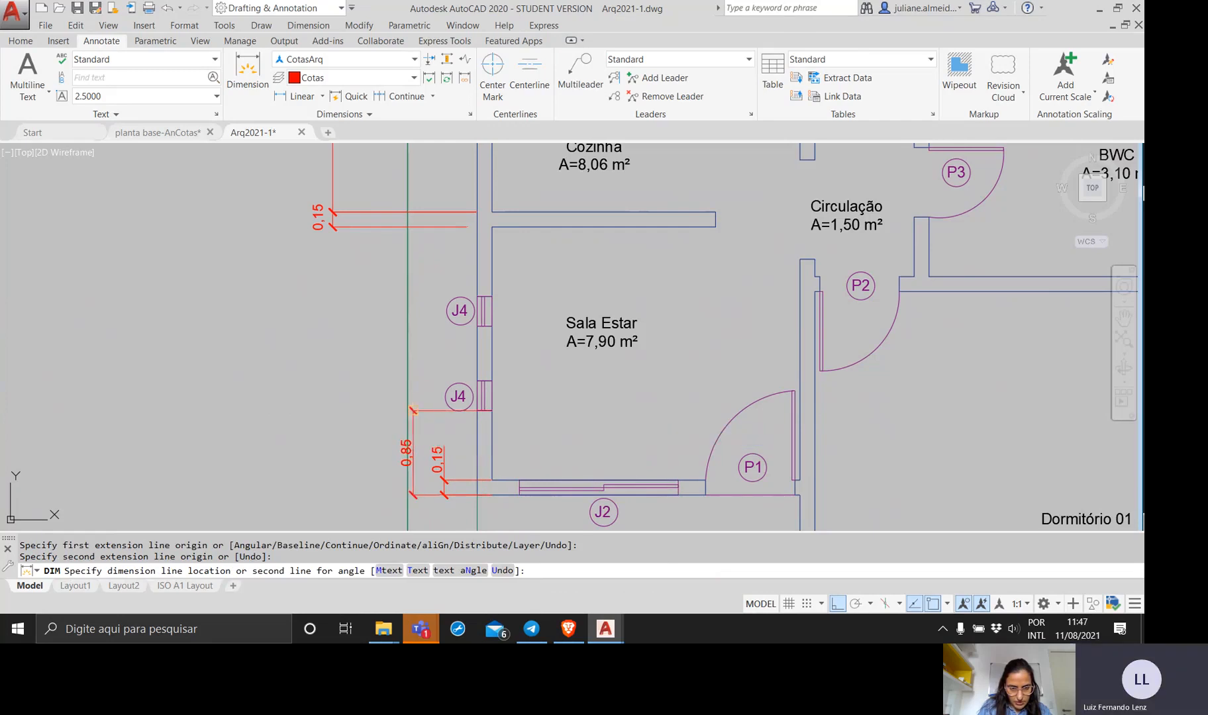
Dimension from the lower wall's outer face to the upper edge of the lower J4 window, placing it outermost, and end the command.
click(491, 494)
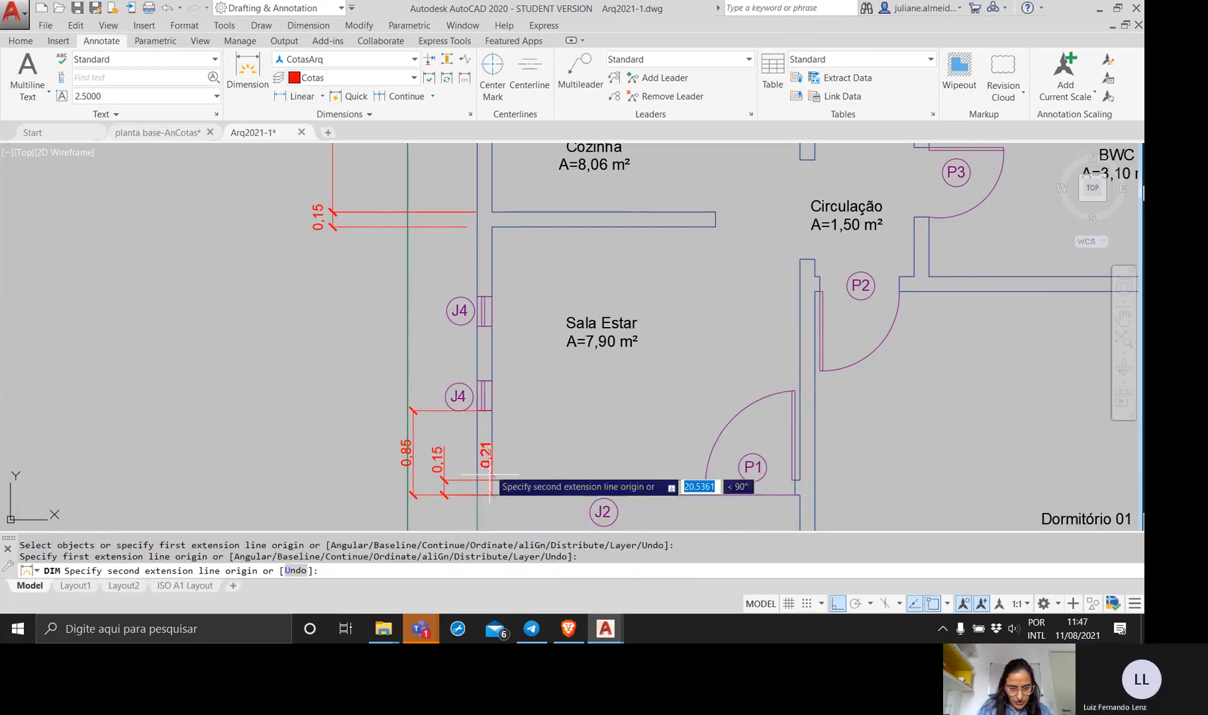
click(491, 380)
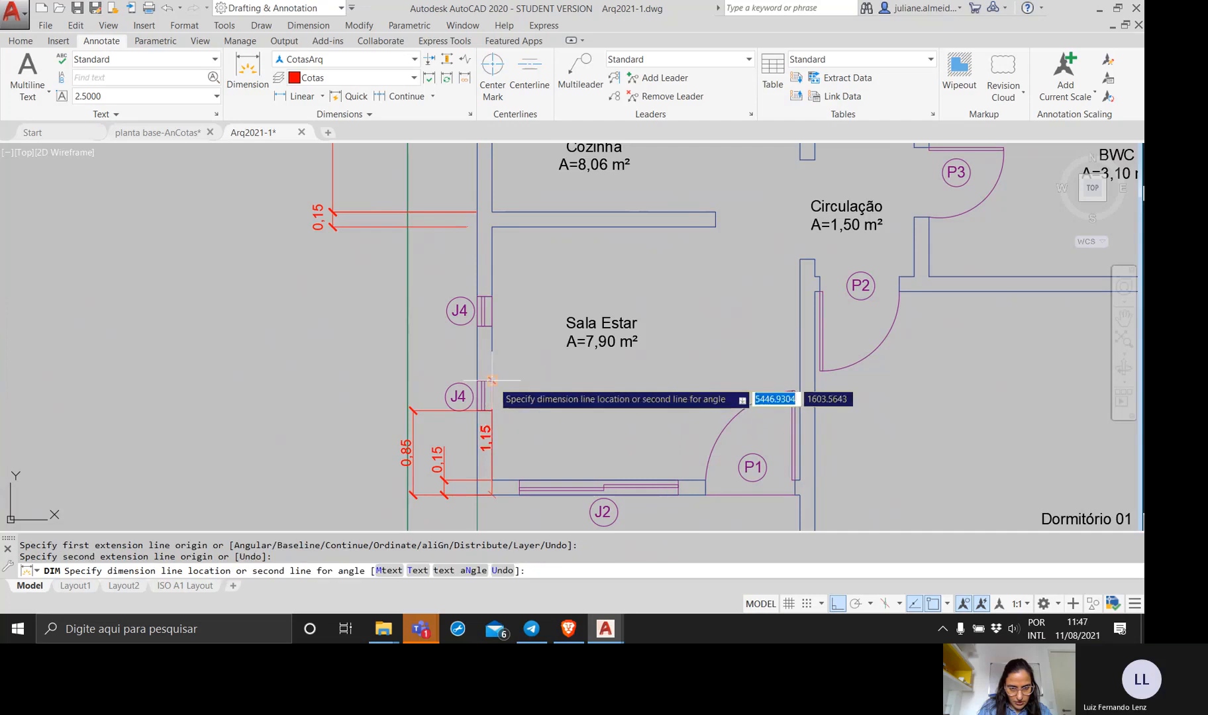
click(368, 412)
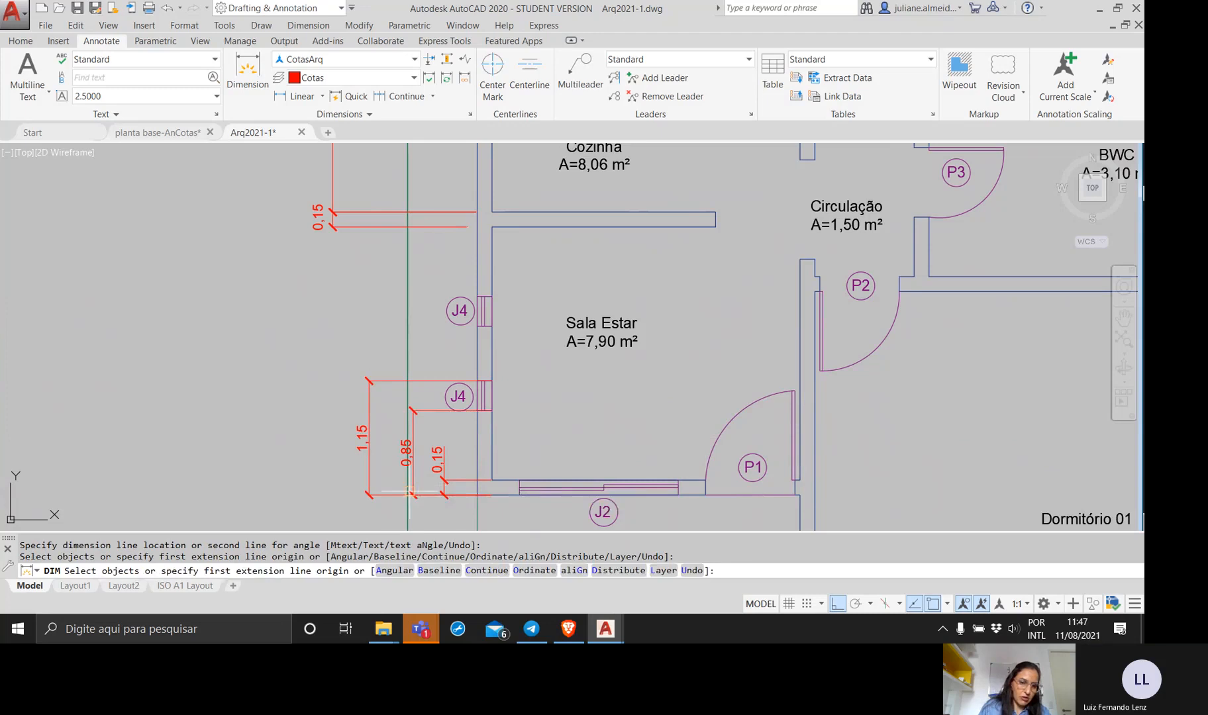
key(Return)
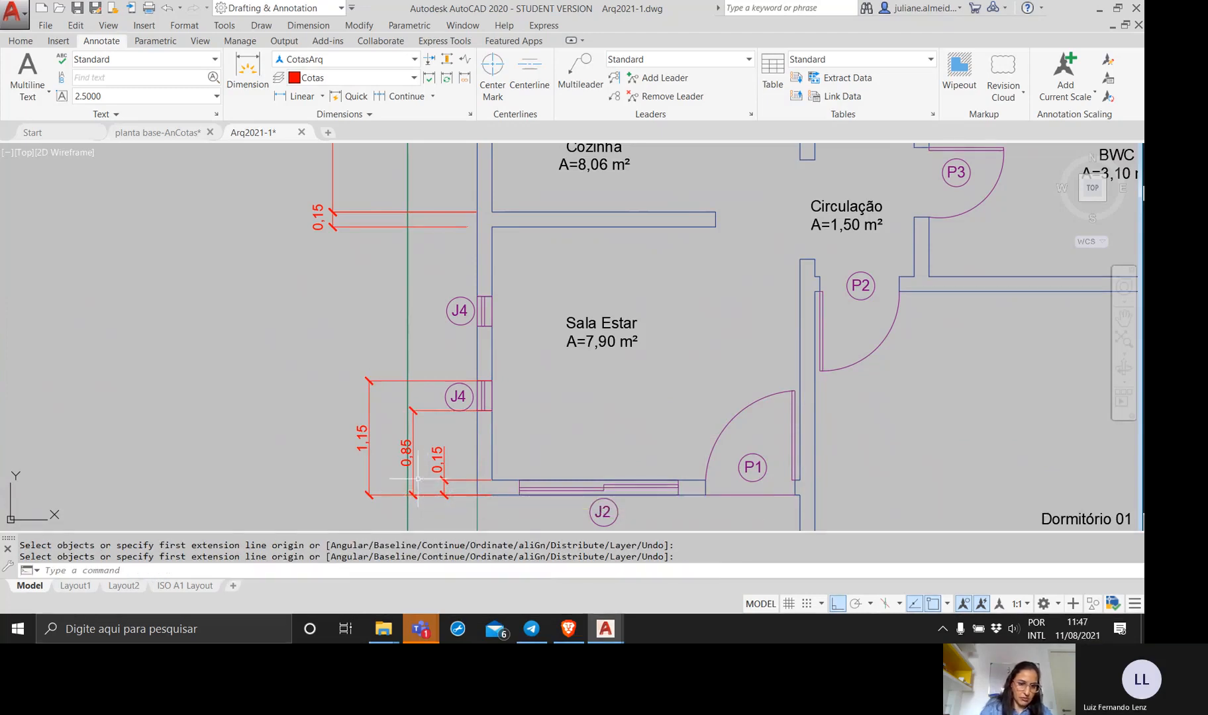
Try to stretch the middle dimension's line onto the outermost dimension line, save the drawing, and undo the stretch.
click(413, 475)
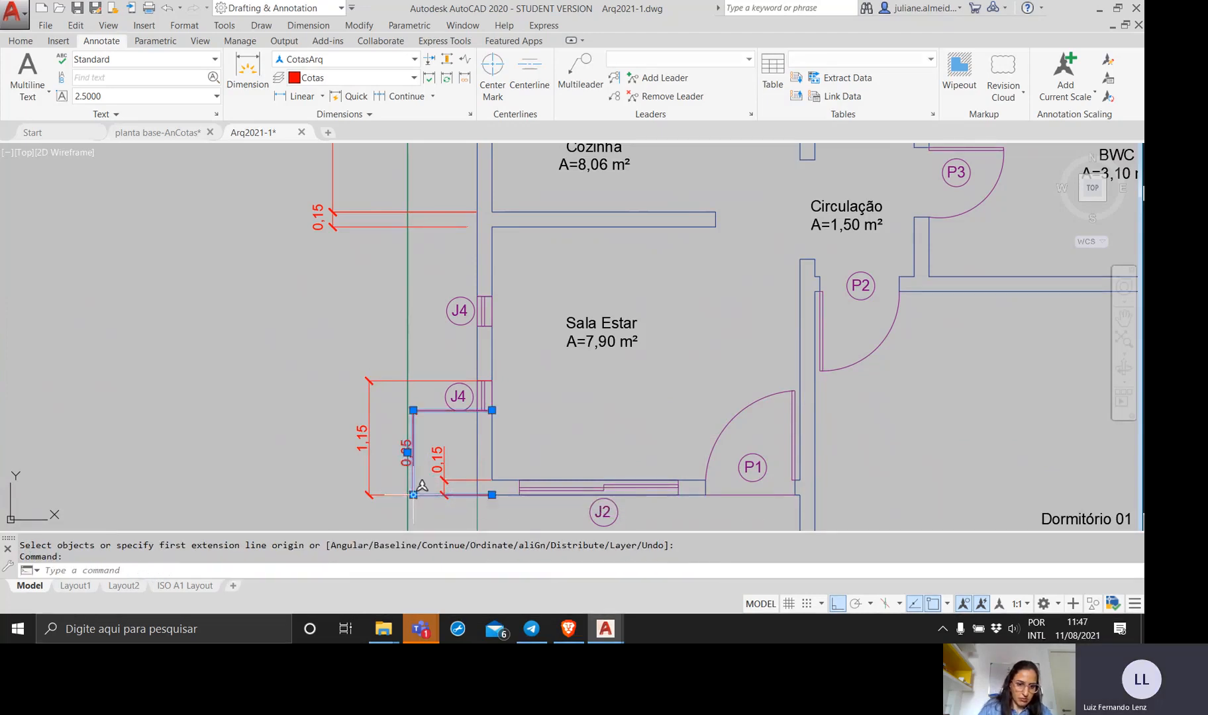
click(414, 495)
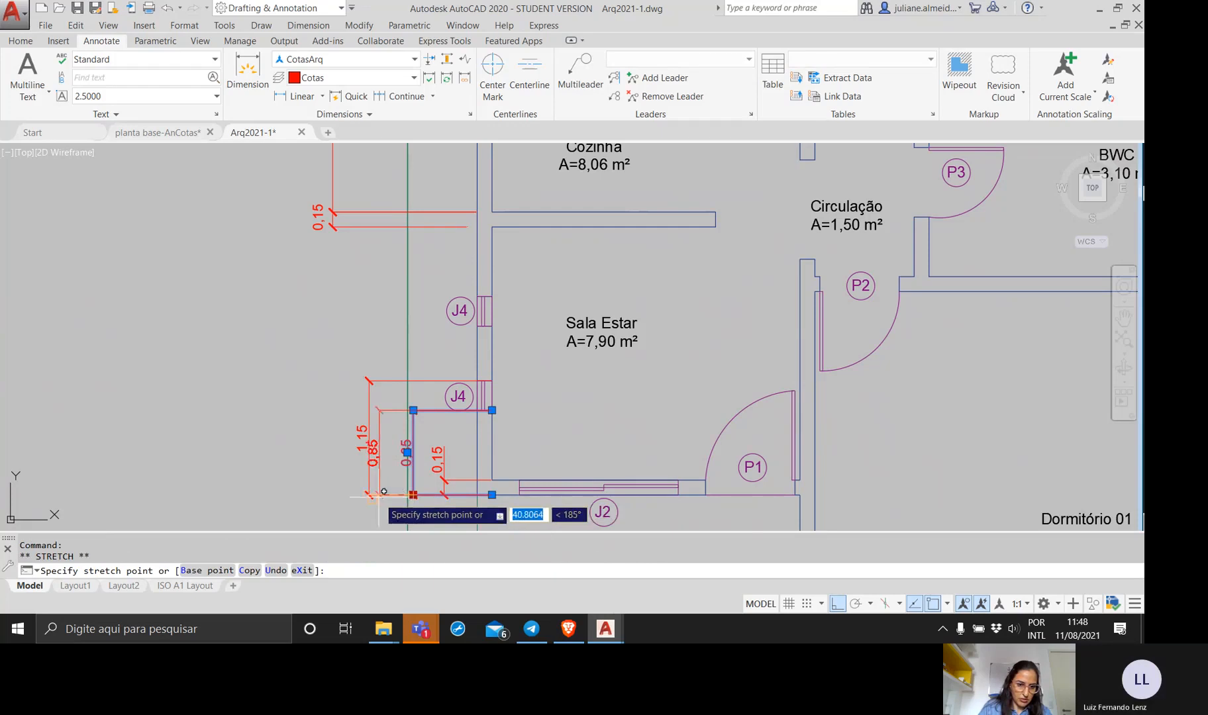
scroll(380, 492, up, 5)
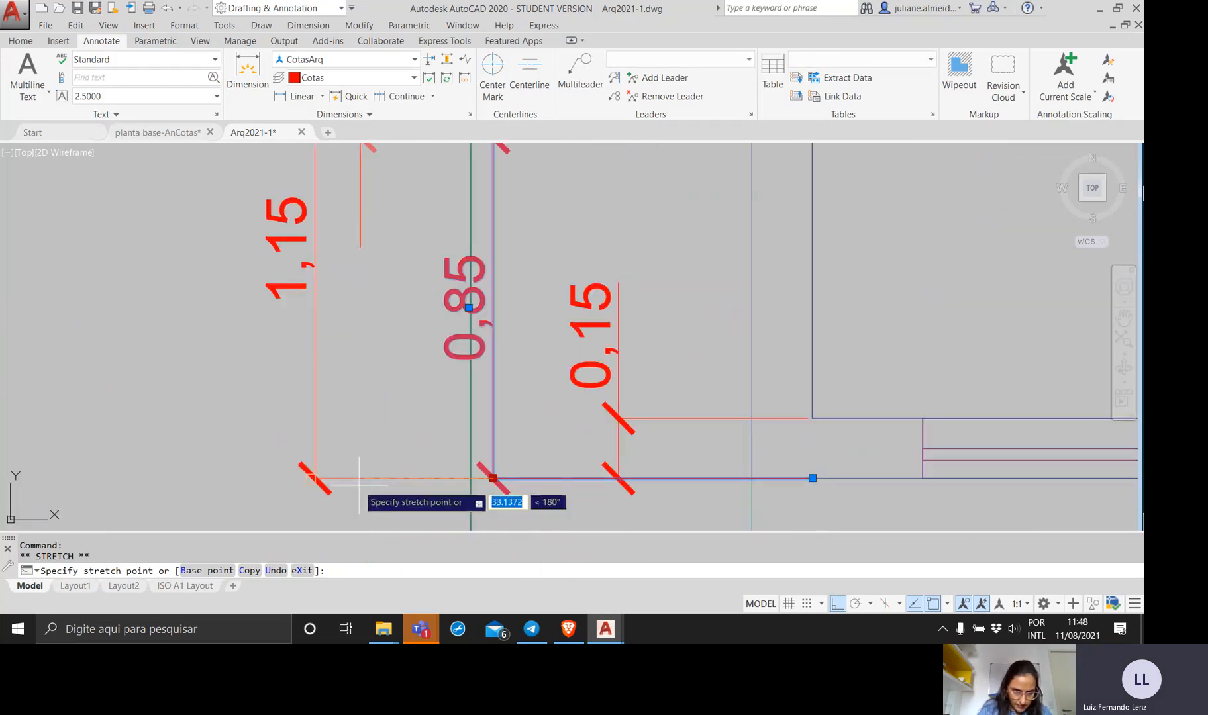
click(407, 471)
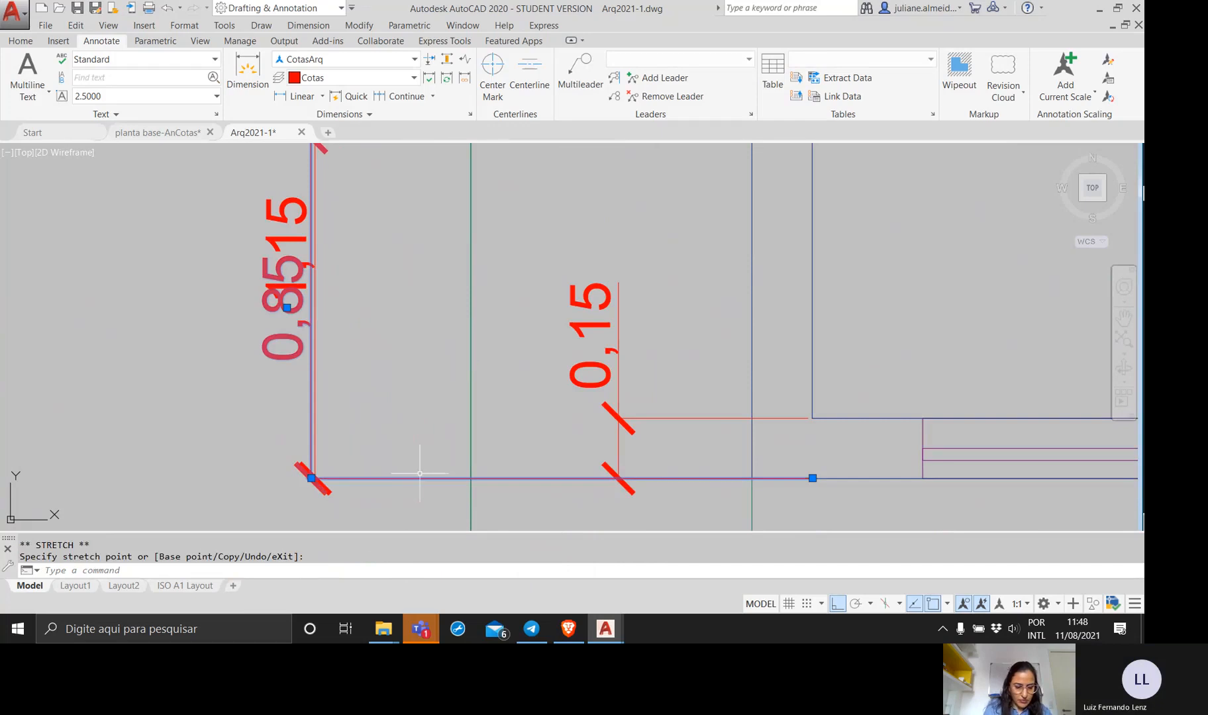
key(ctrl+s)
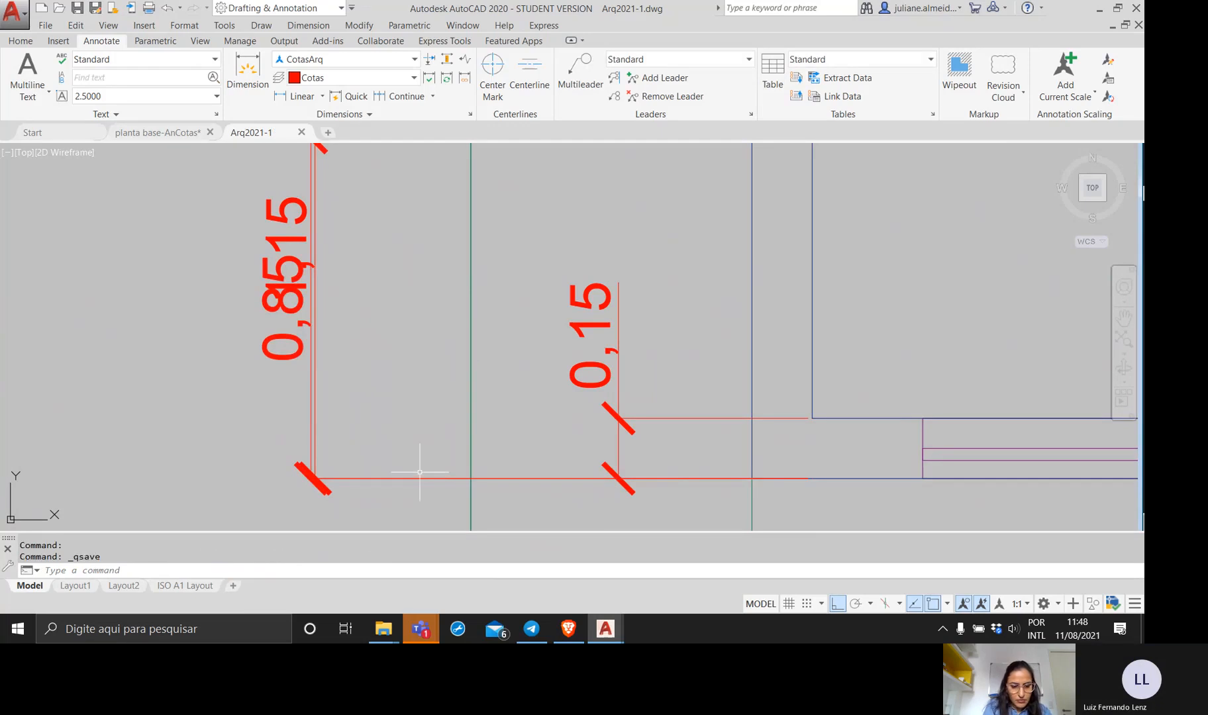
key(ctrl+z)
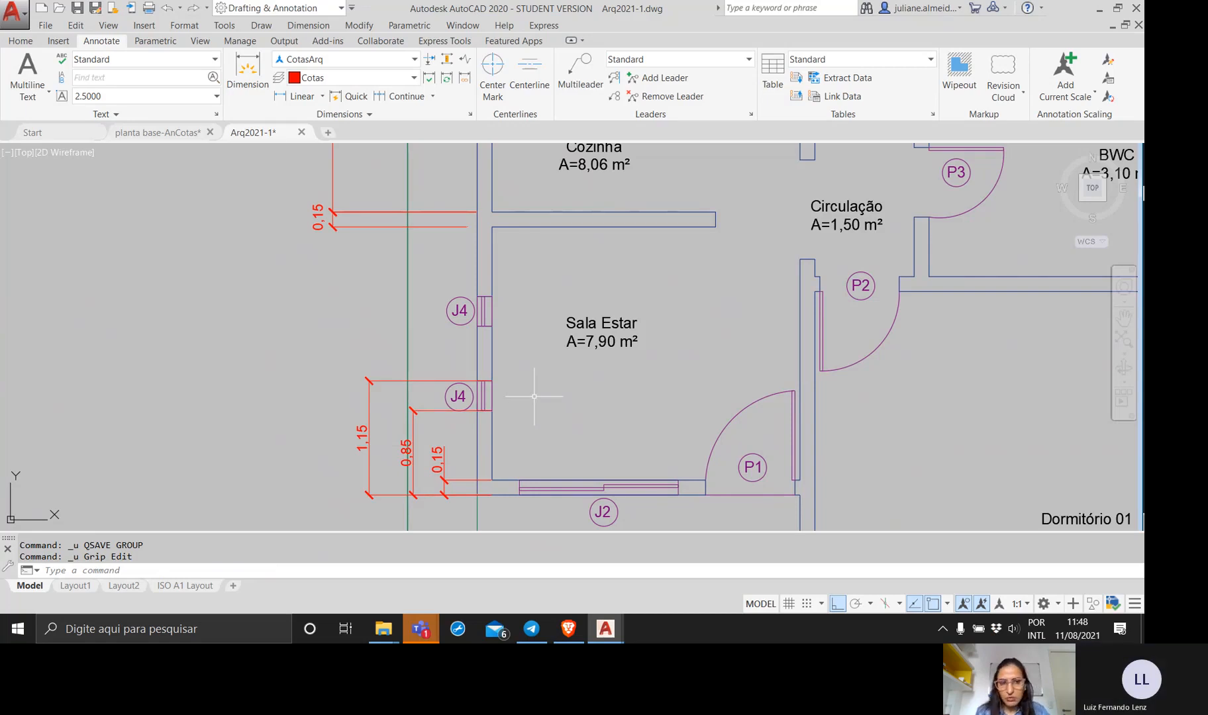
Switch to the Teams meeting and stop sharing the screen.
click(362, 571)
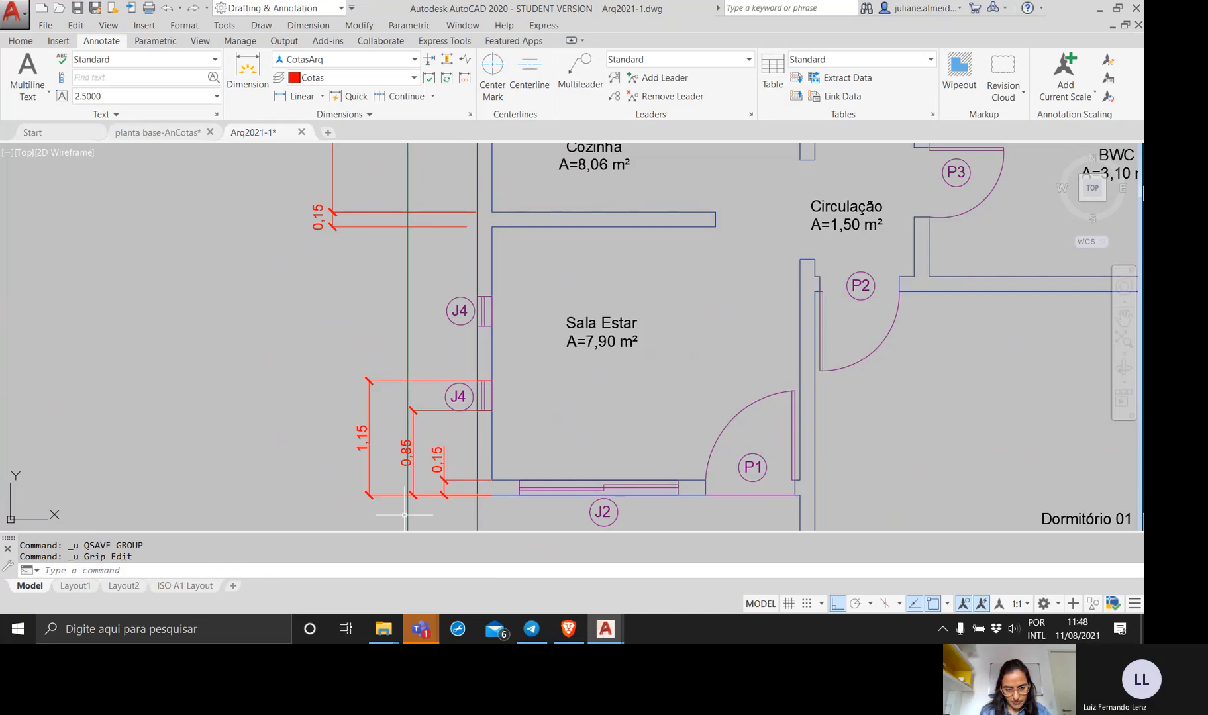
click(1045, 546)
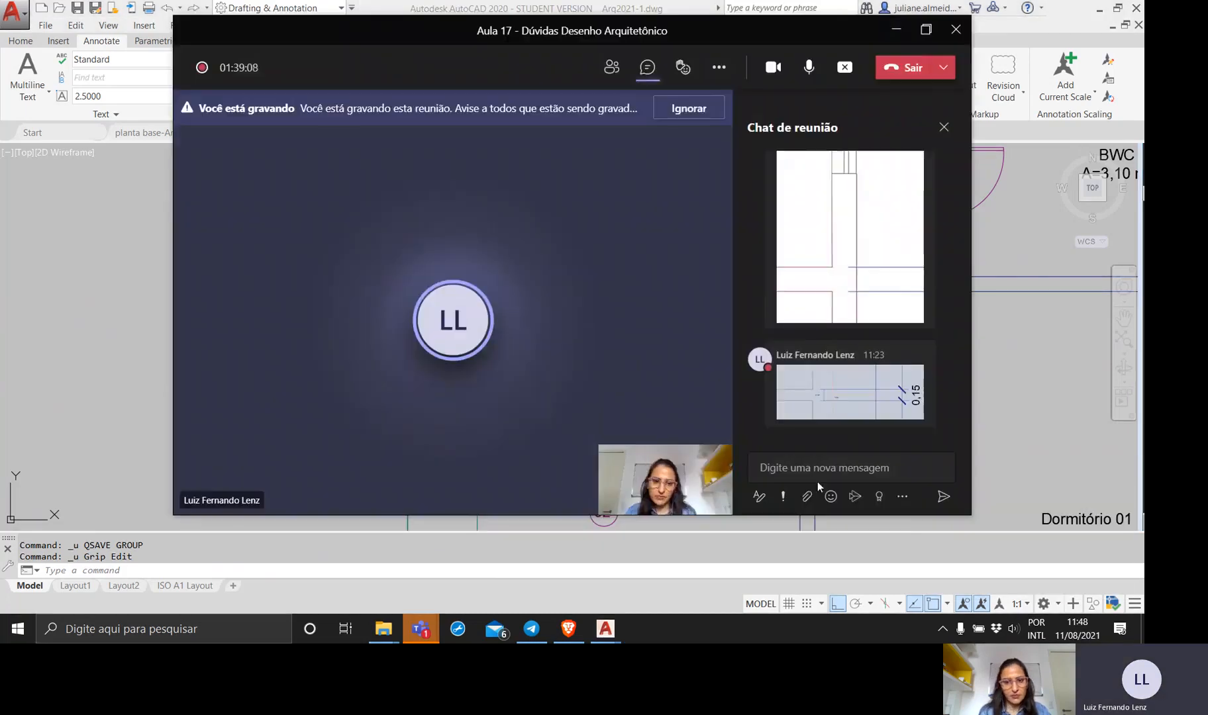
click(844, 66)
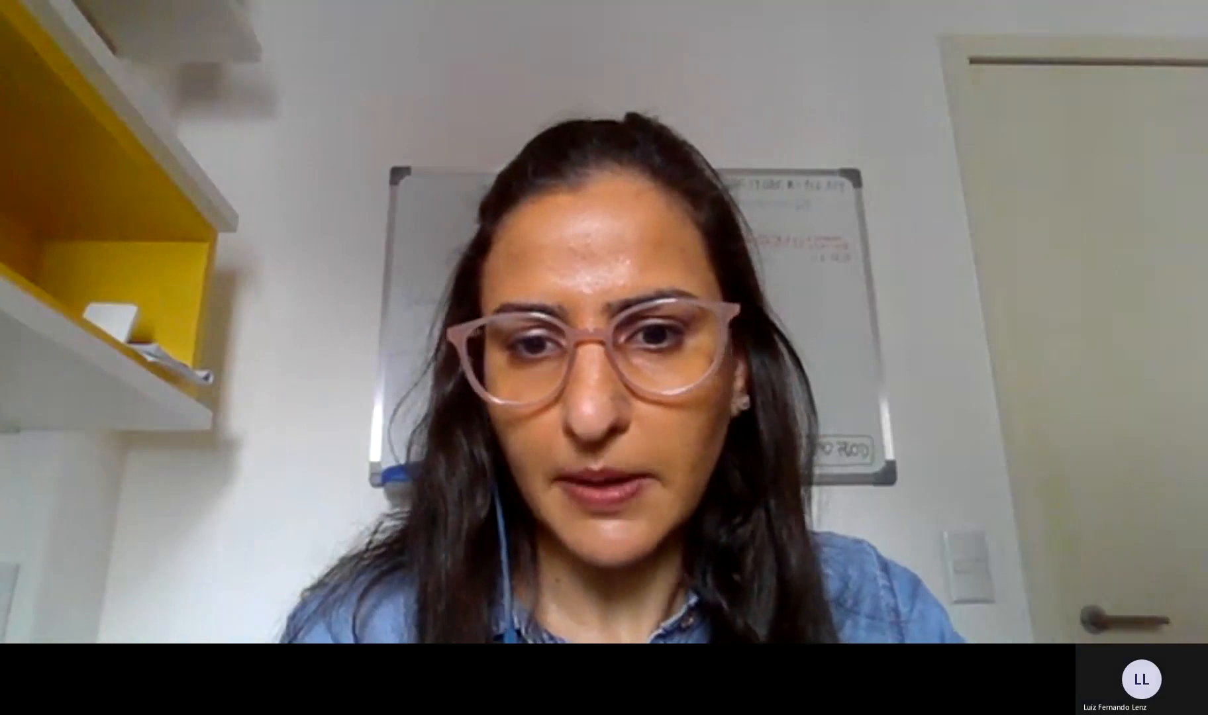